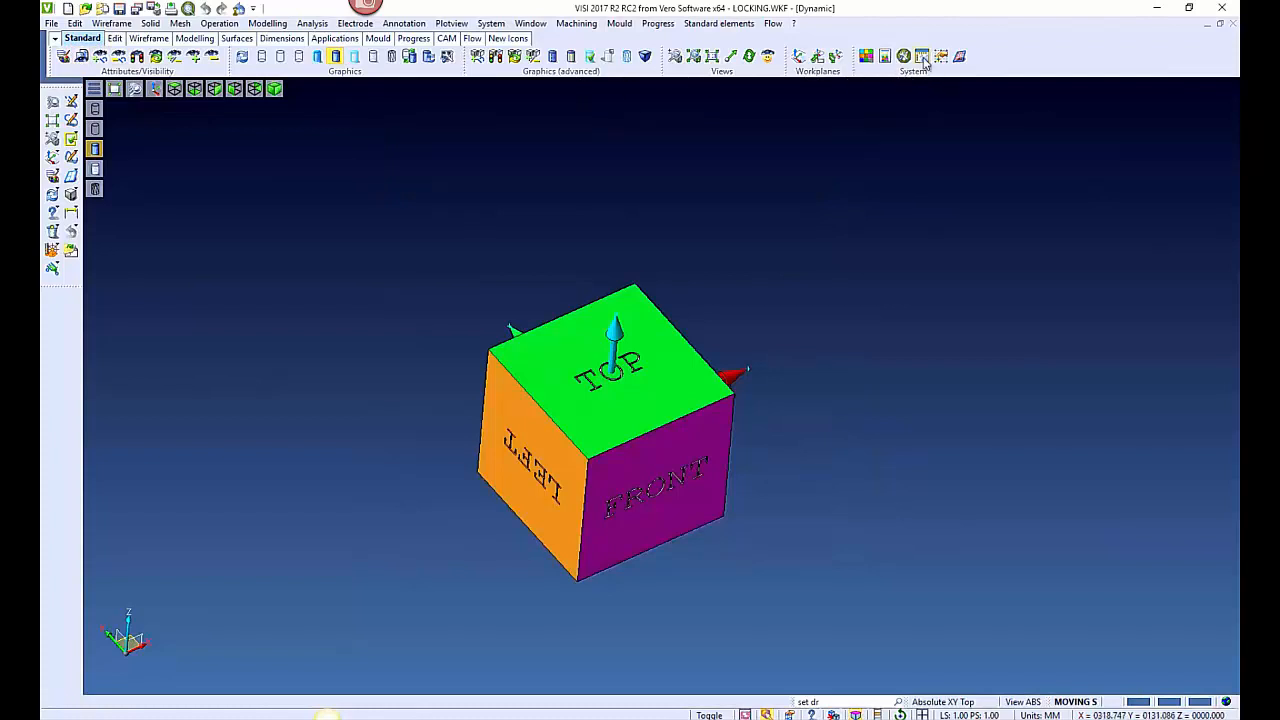
Remove the Top and Bottom view buttons from the Top group in the graphics area icons layout
{"action": "left_click", "coordinate": [921, 56]}
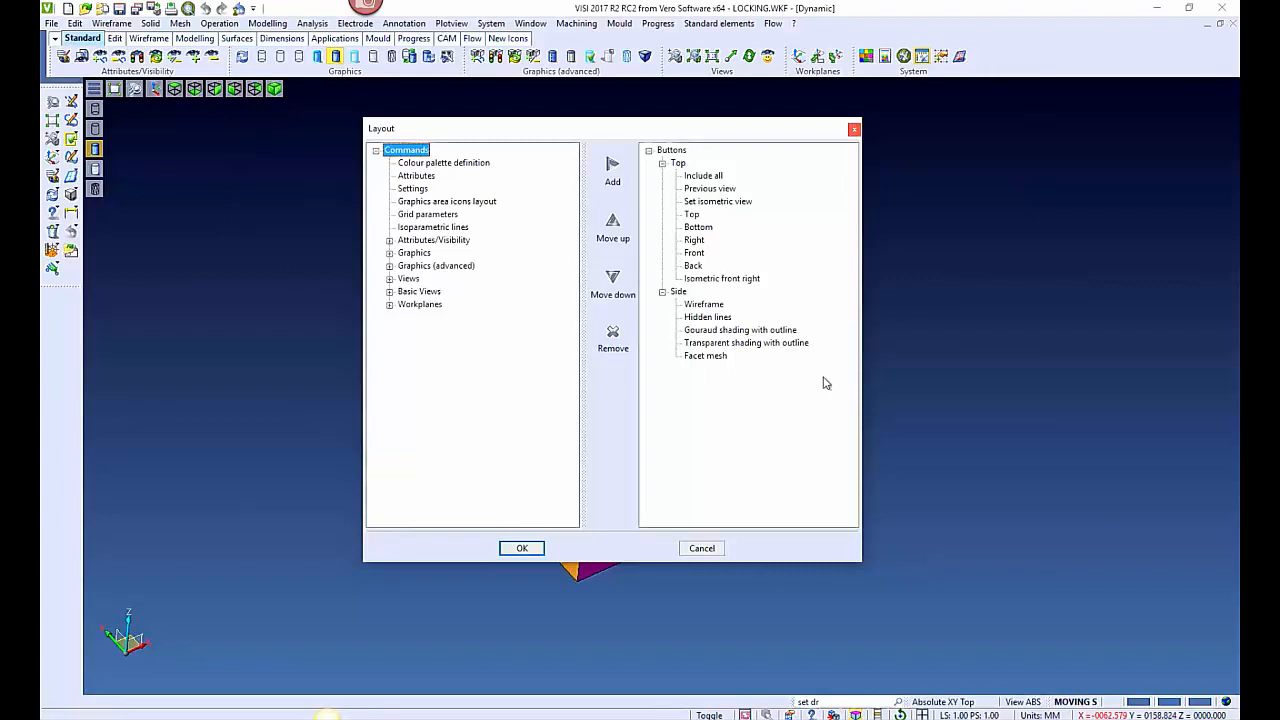
{"action": "left_click", "coordinate": [691, 216]}
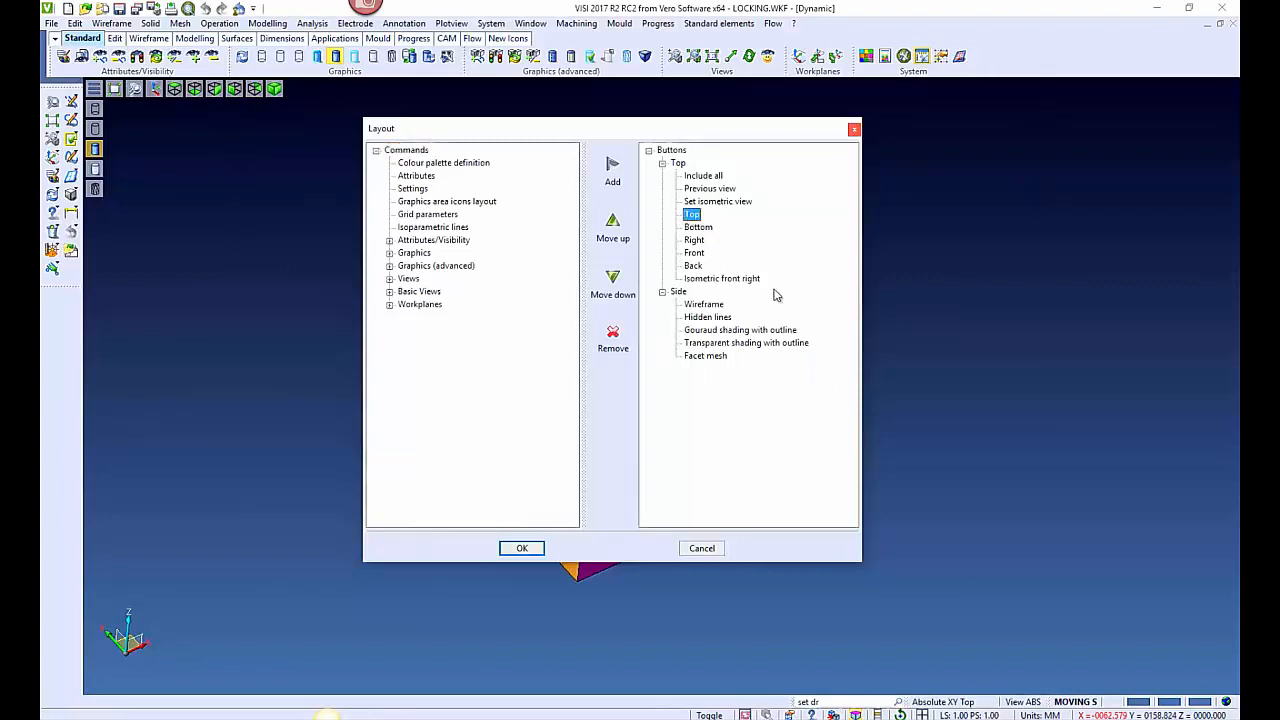
{"action": "left_click", "coordinate": [692, 229]}
{"action": "left_click", "coordinate": [694, 241]}
{"action": "left_click", "coordinate": [694, 254]}
{"action": "left_click", "coordinate": [695, 217]}
{"action": "left_click", "coordinate": [613, 337]}
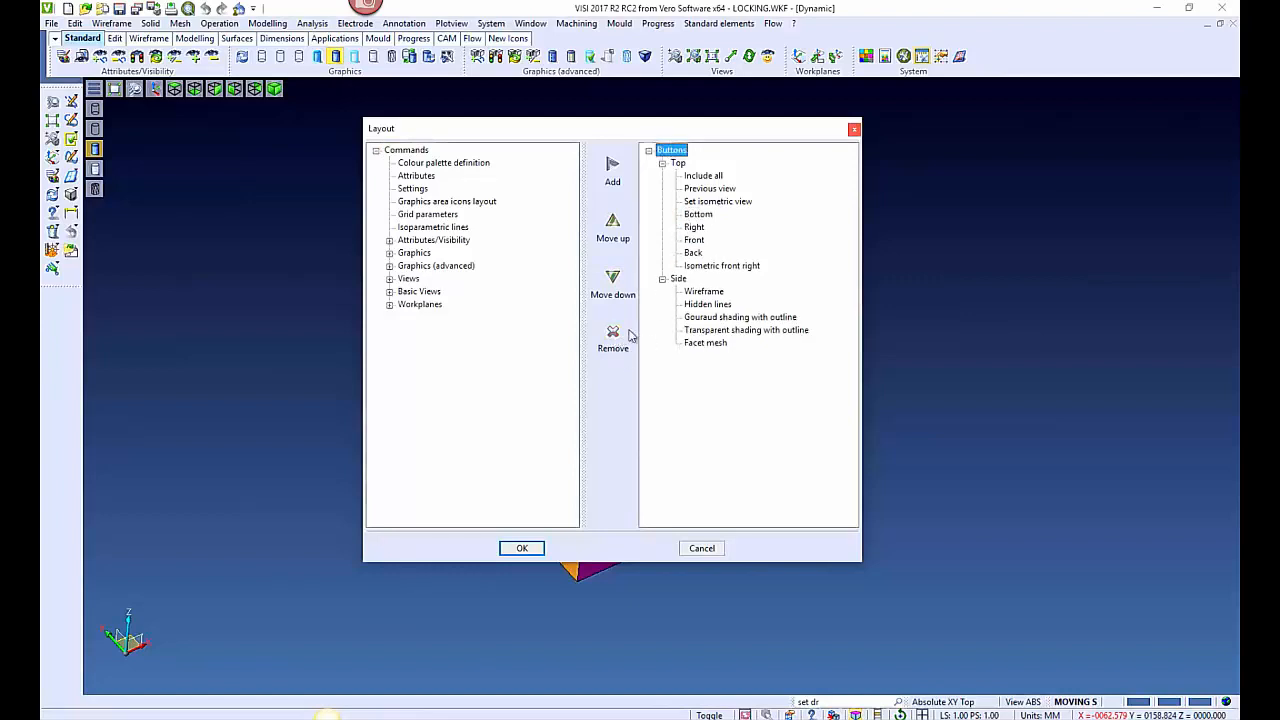
{"action": "left_click", "coordinate": [698, 214]}
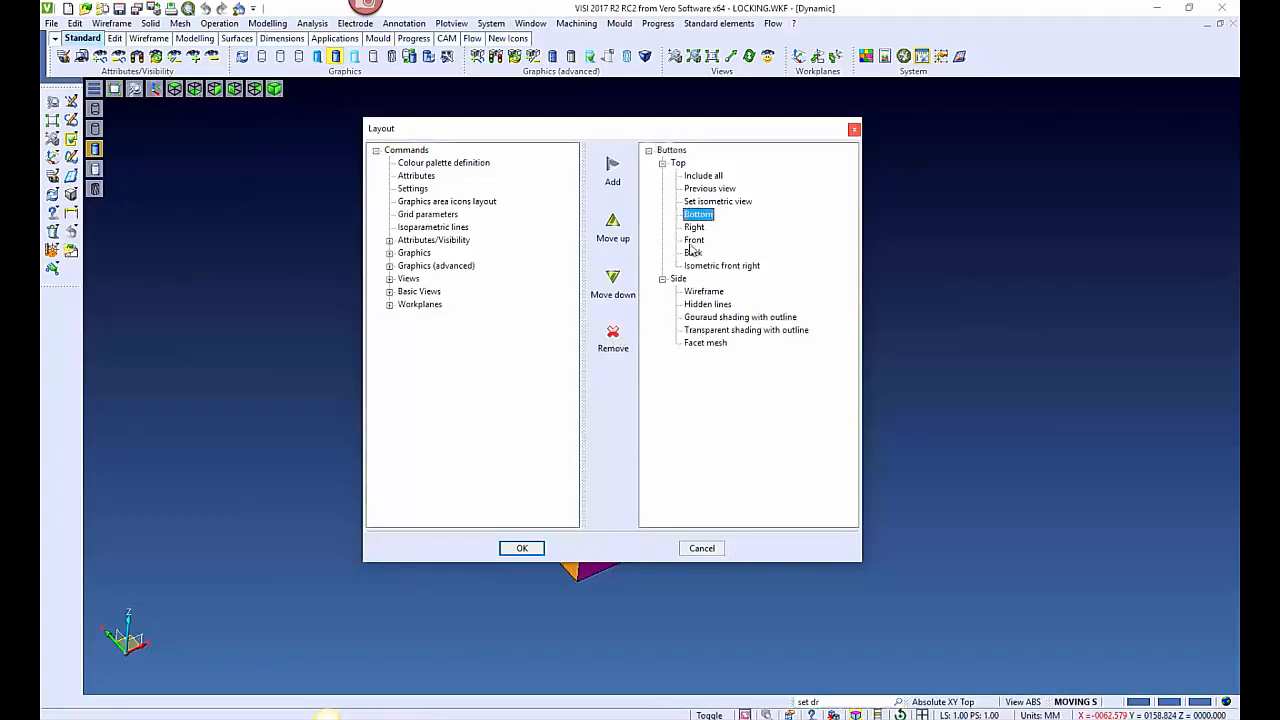
{"action": "left_click", "coordinate": [613, 337]}
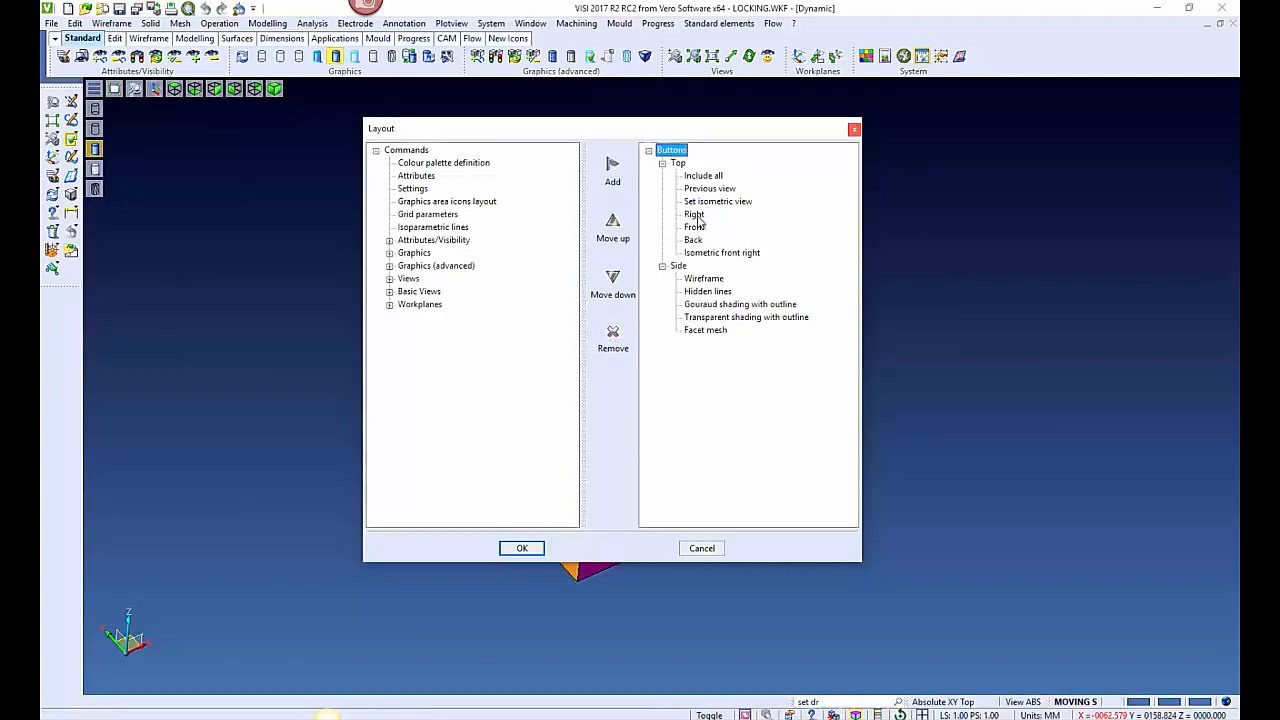
Remove the Right, Front, Back and Isometric front right view buttons from the Top group
{"action": "left_click", "coordinate": [613, 337]}
{"action": "left_click", "coordinate": [694, 214]}
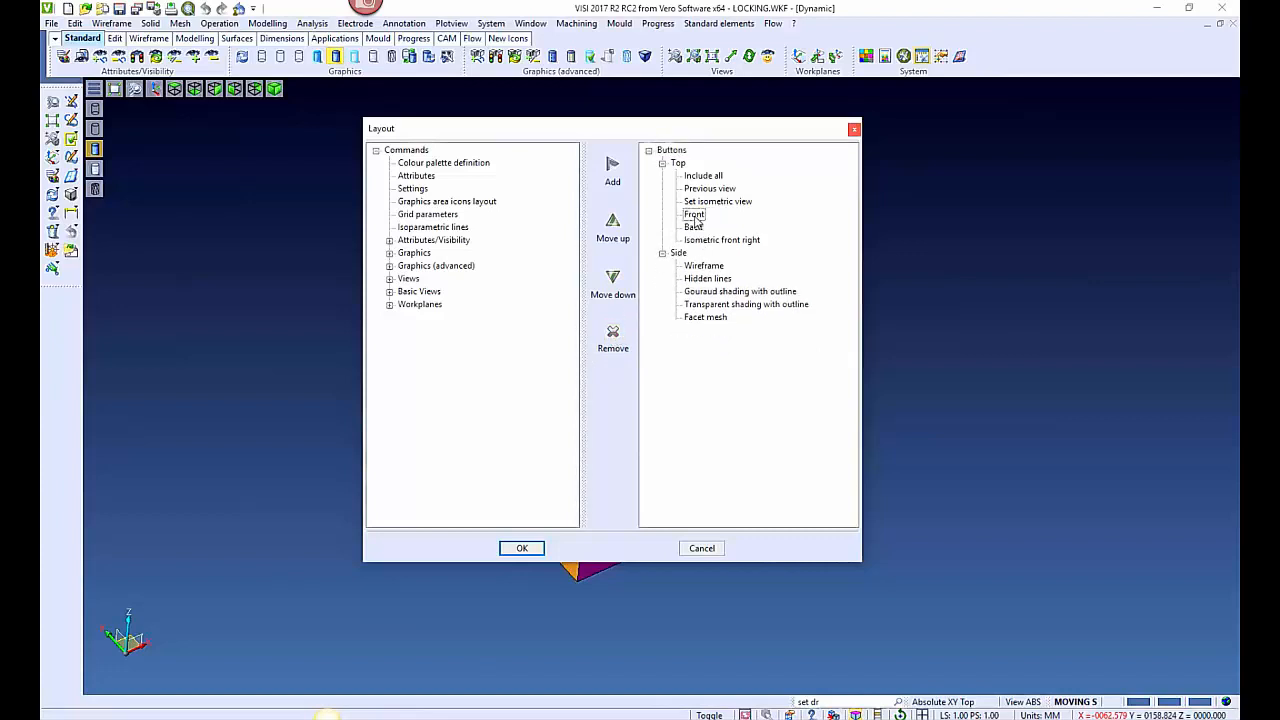
{"action": "left_click", "coordinate": [613, 337]}
{"action": "left_click", "coordinate": [694, 214]}
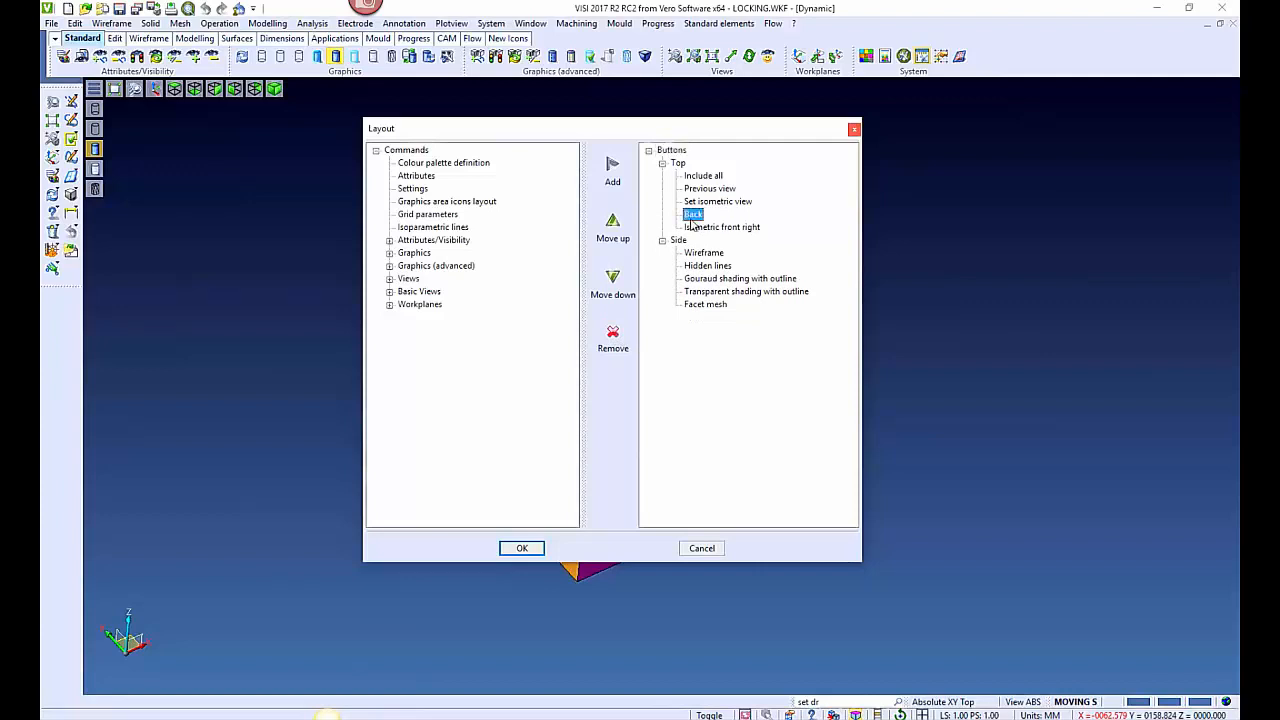
{"action": "left_click", "coordinate": [613, 337]}
{"action": "left_click", "coordinate": [720, 214]}
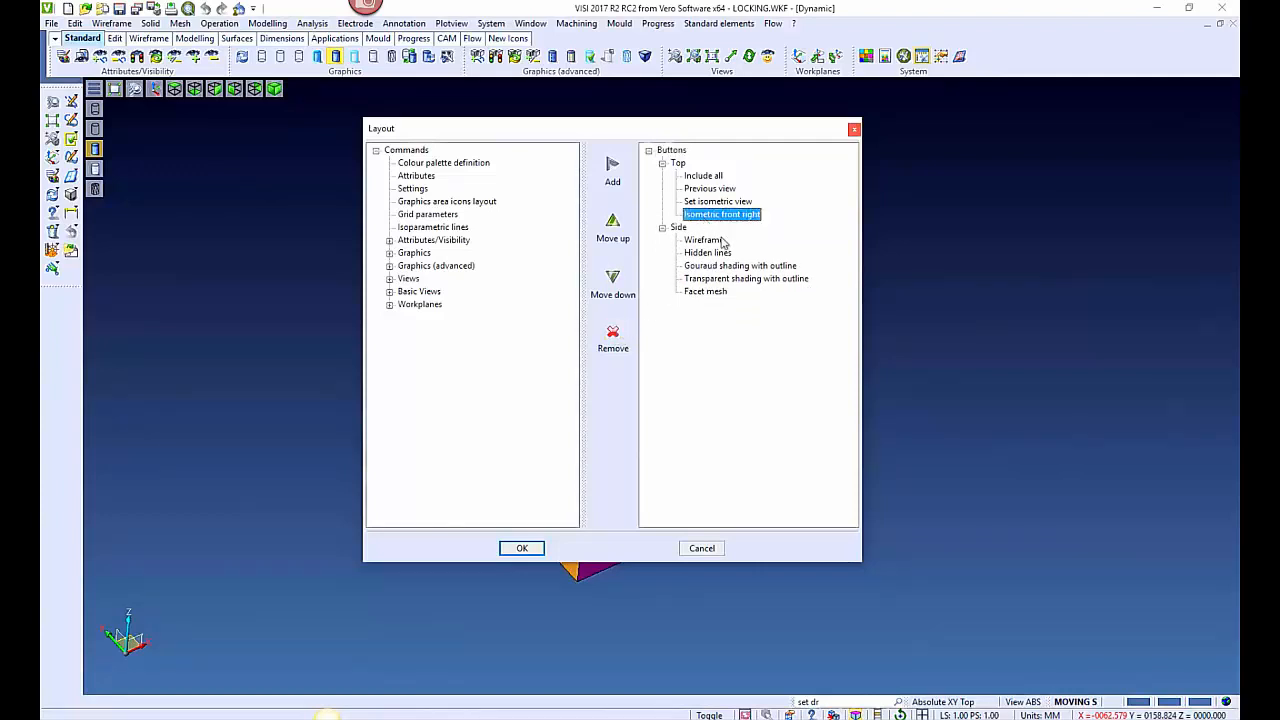
{"action": "left_click", "coordinate": [613, 335]}
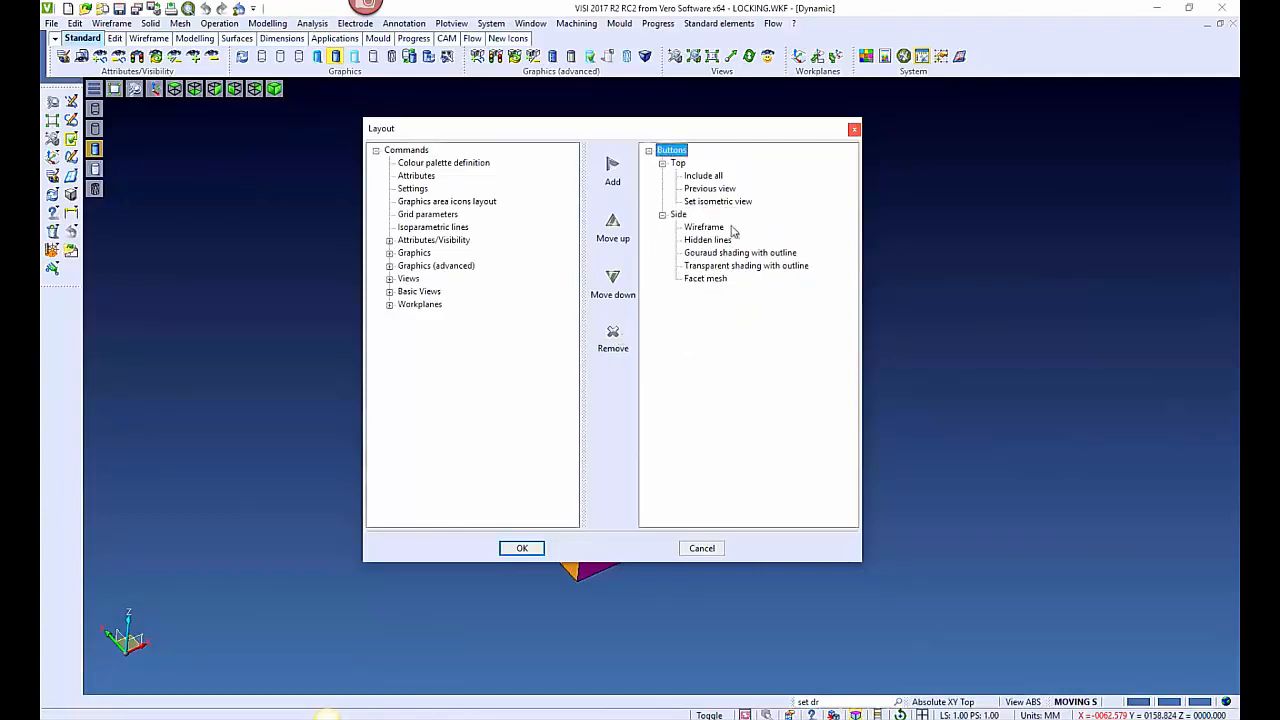
Add the Orthogonal view command from Basic Views to the Top group of buttons
{"action": "left_click", "coordinate": [390, 292]}
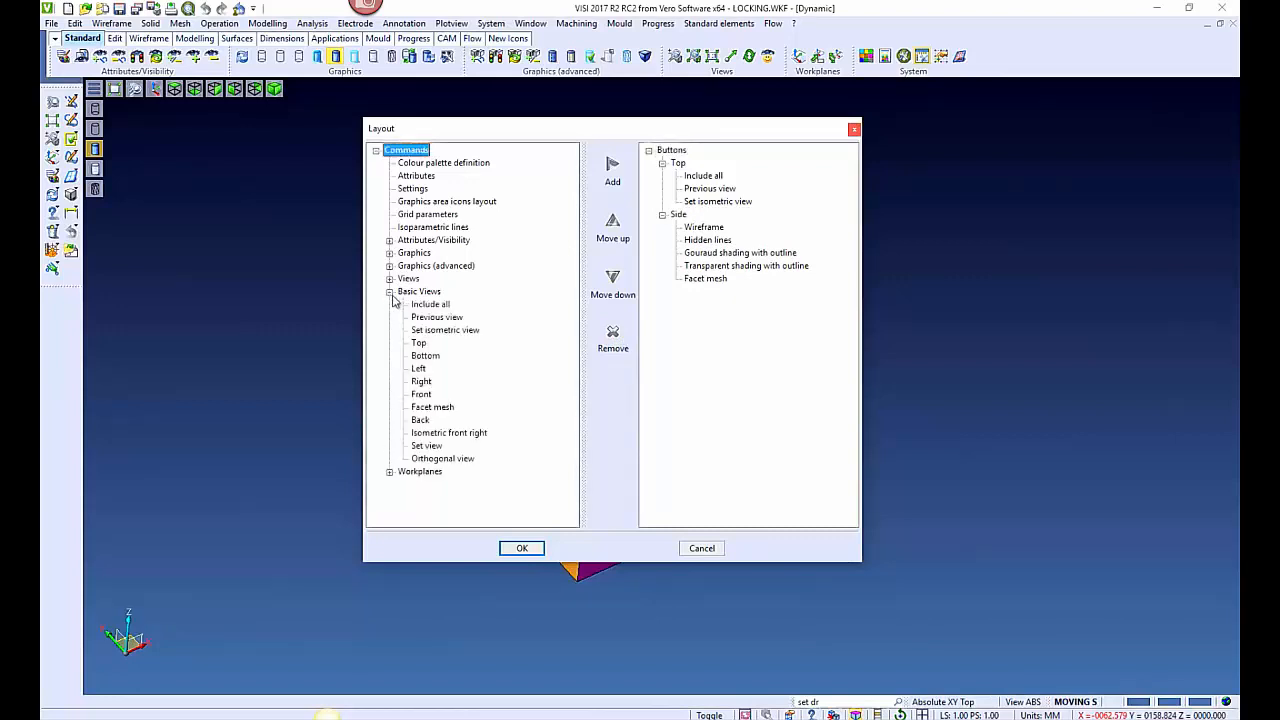
{"action": "left_click", "coordinate": [432, 459]}
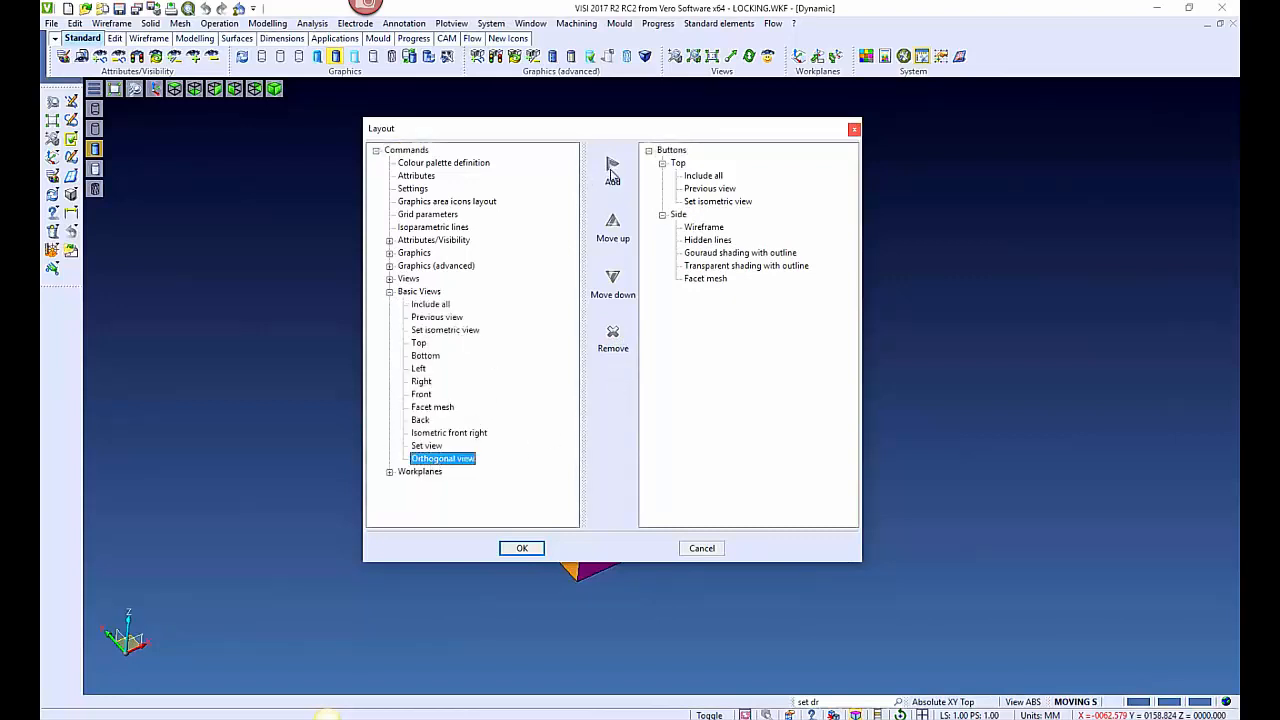
{"action": "left_click", "coordinate": [678, 163]}
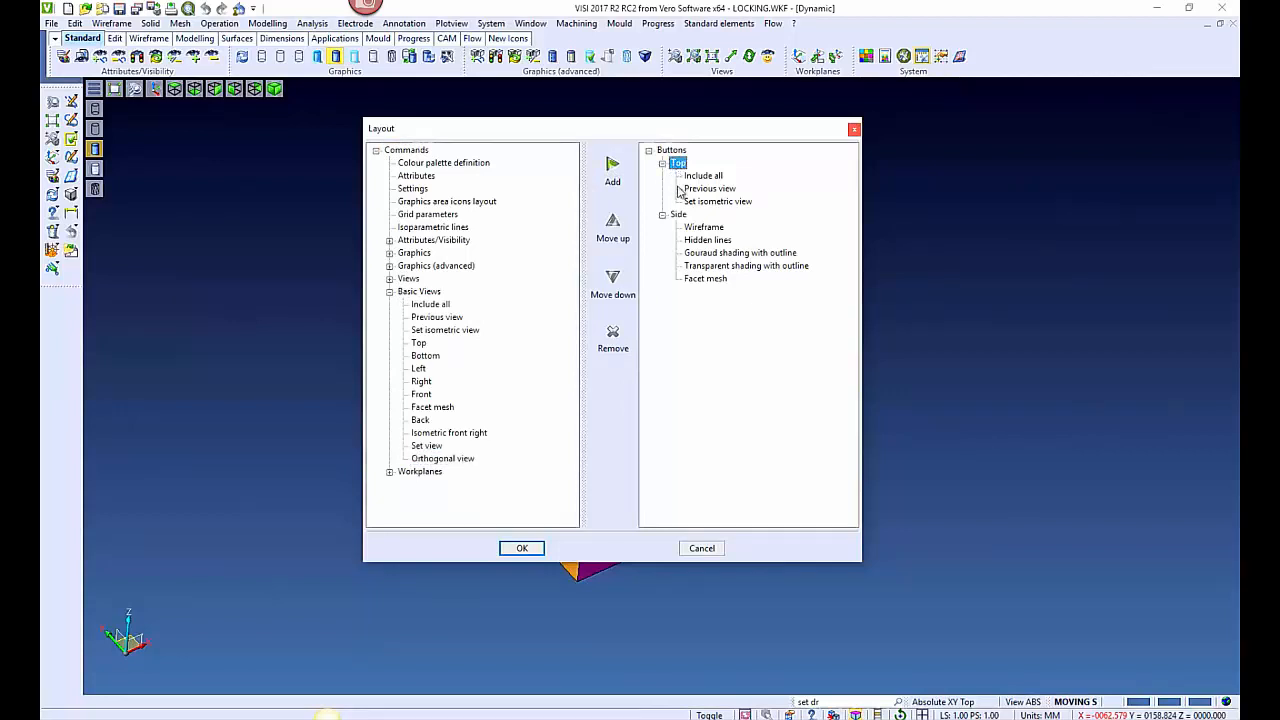
{"action": "left_click", "coordinate": [440, 459]}
{"action": "left_click", "coordinate": [613, 170]}
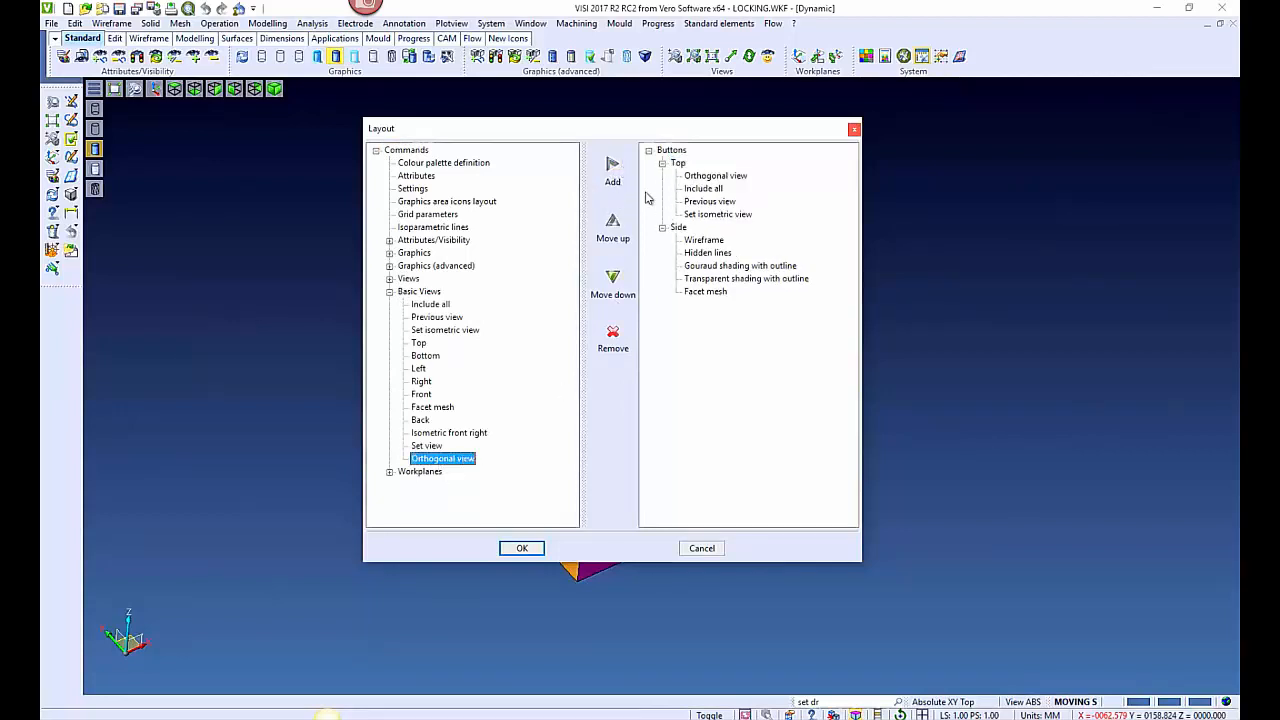
Reorder Orthogonal view to sit below Set isometric view in the Top group and apply the layout
{"action": "left_click", "coordinate": [613, 280]}
{"action": "left_click", "coordinate": [613, 280]}
{"action": "left_click", "coordinate": [614, 282]}
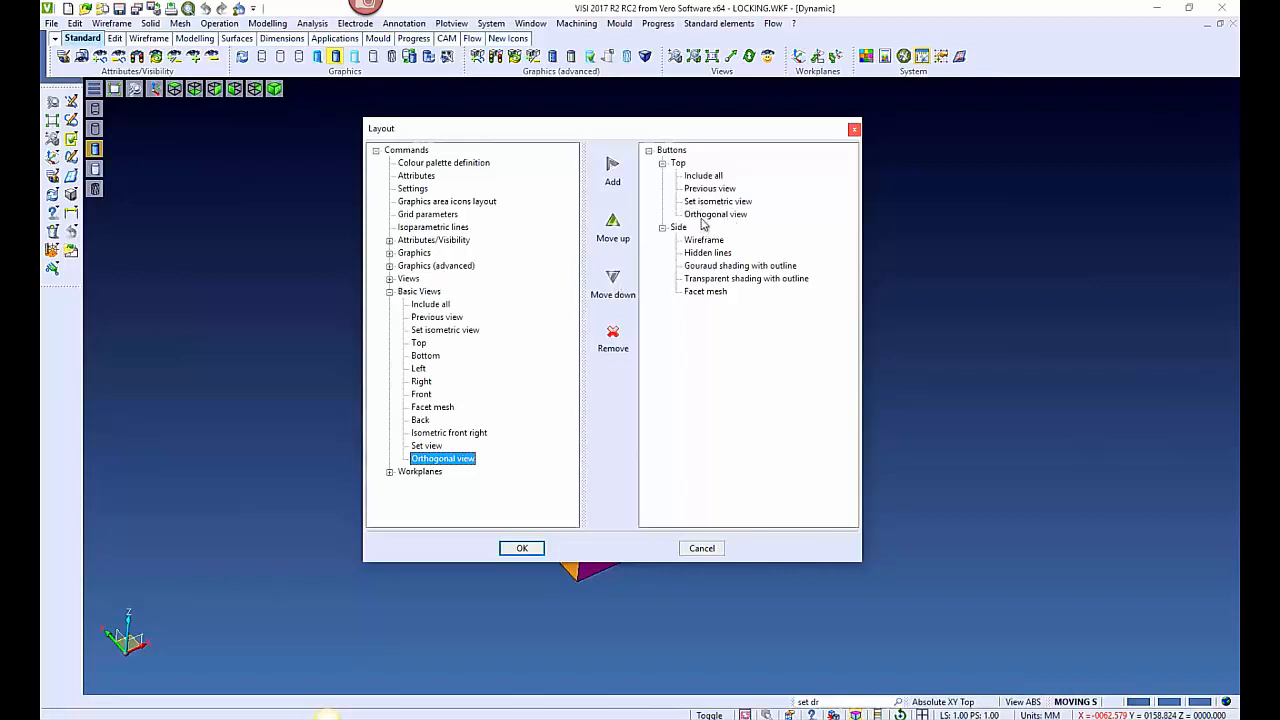
{"action": "left_click", "coordinate": [521, 548]}
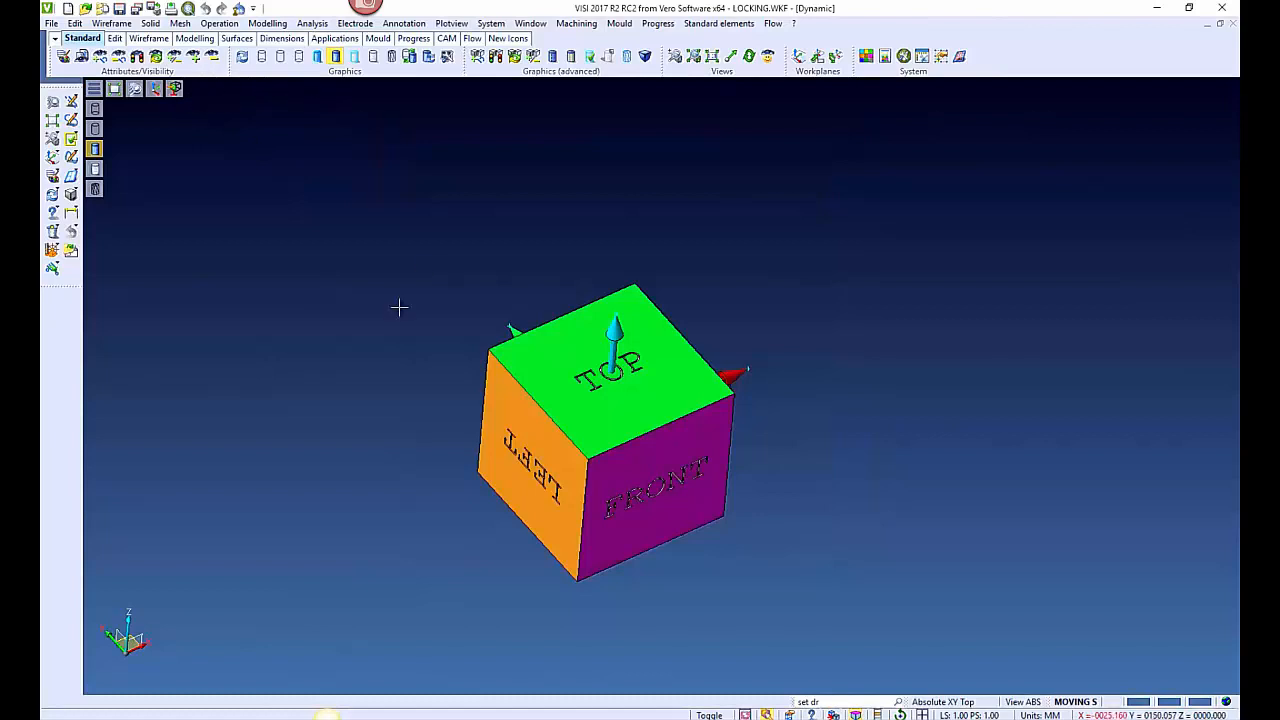
Test the Orthogonal view command on the labelled cube by rotating it to different orientations and snapping to the nearest face each time
{"action": "middle_click_drag", "start_coordinate": [445, 270], "coordinate": [453, 316]}
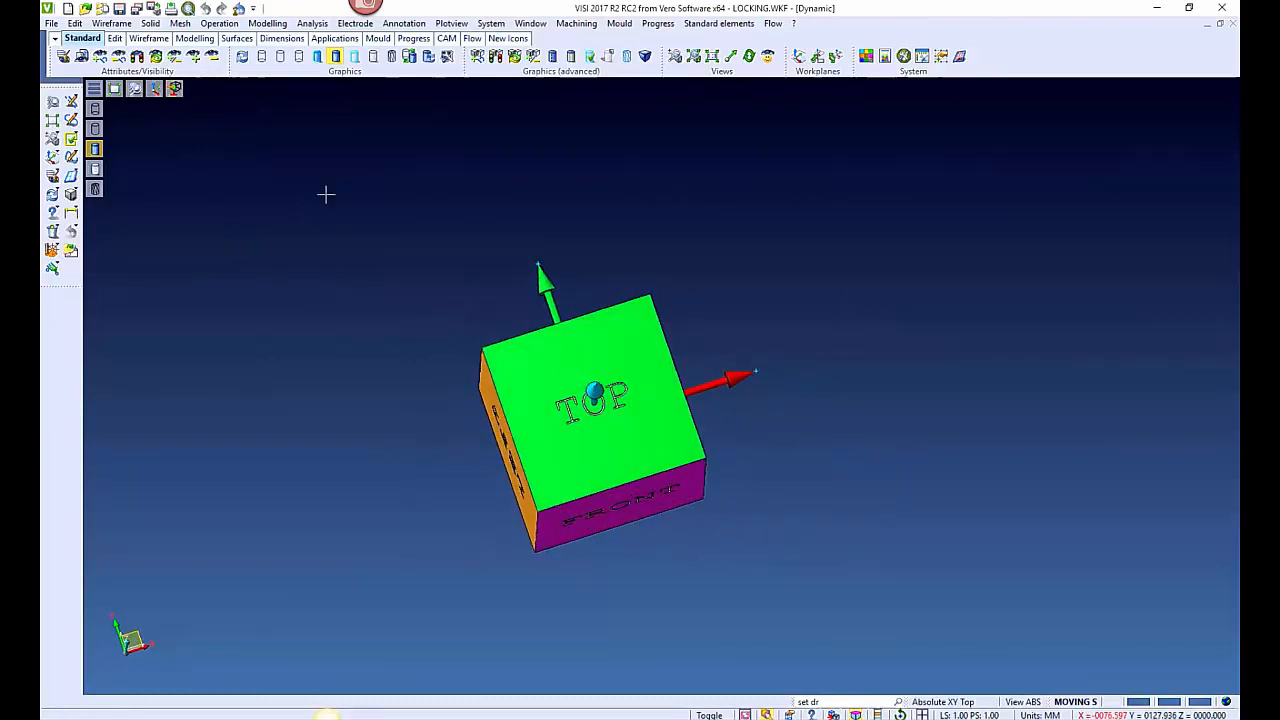
{"action": "left_click", "coordinate": [174, 88]}
{"action": "middle_click_drag", "start_coordinate": [503, 263], "coordinate": [409, 261]}
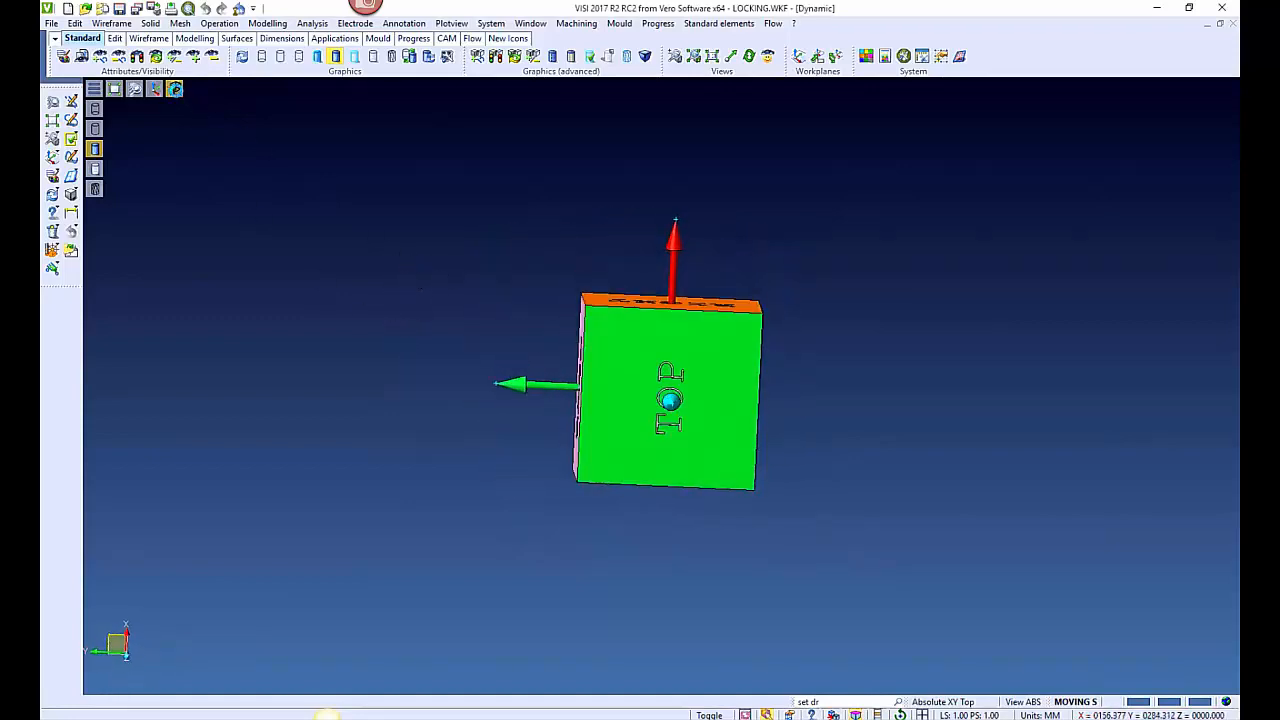
{"action": "middle_click_drag", "start_coordinate": [486, 294], "coordinate": [400, 256]}
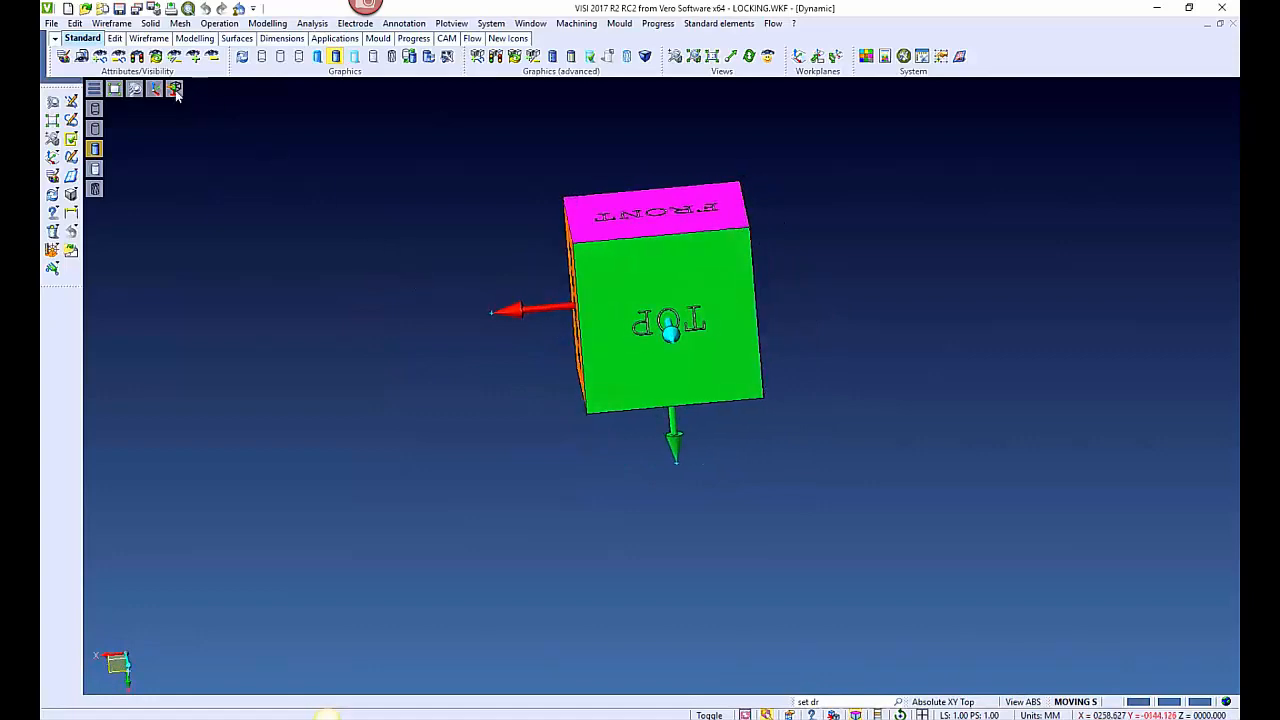
{"action": "left_click", "coordinate": [174, 88]}
{"action": "middle_click_drag", "start_coordinate": [634, 411], "coordinate": [639, 296]}
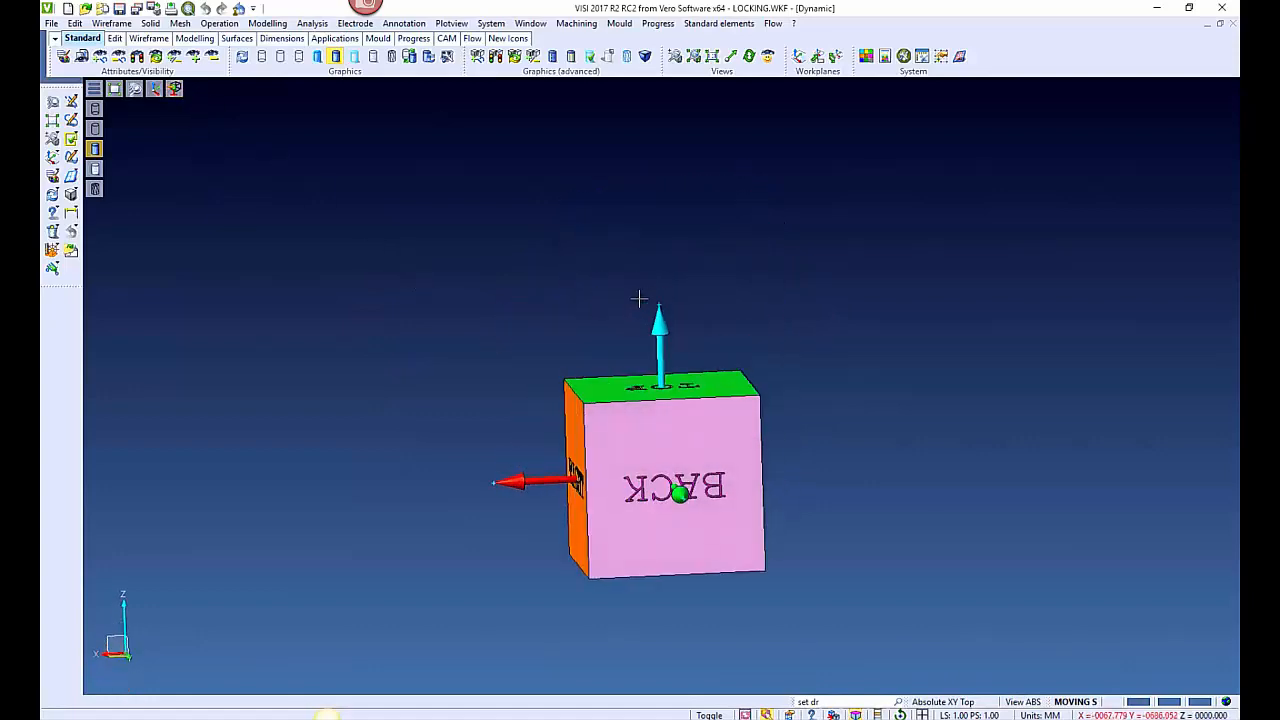
{"action": "left_click", "coordinate": [174, 88]}
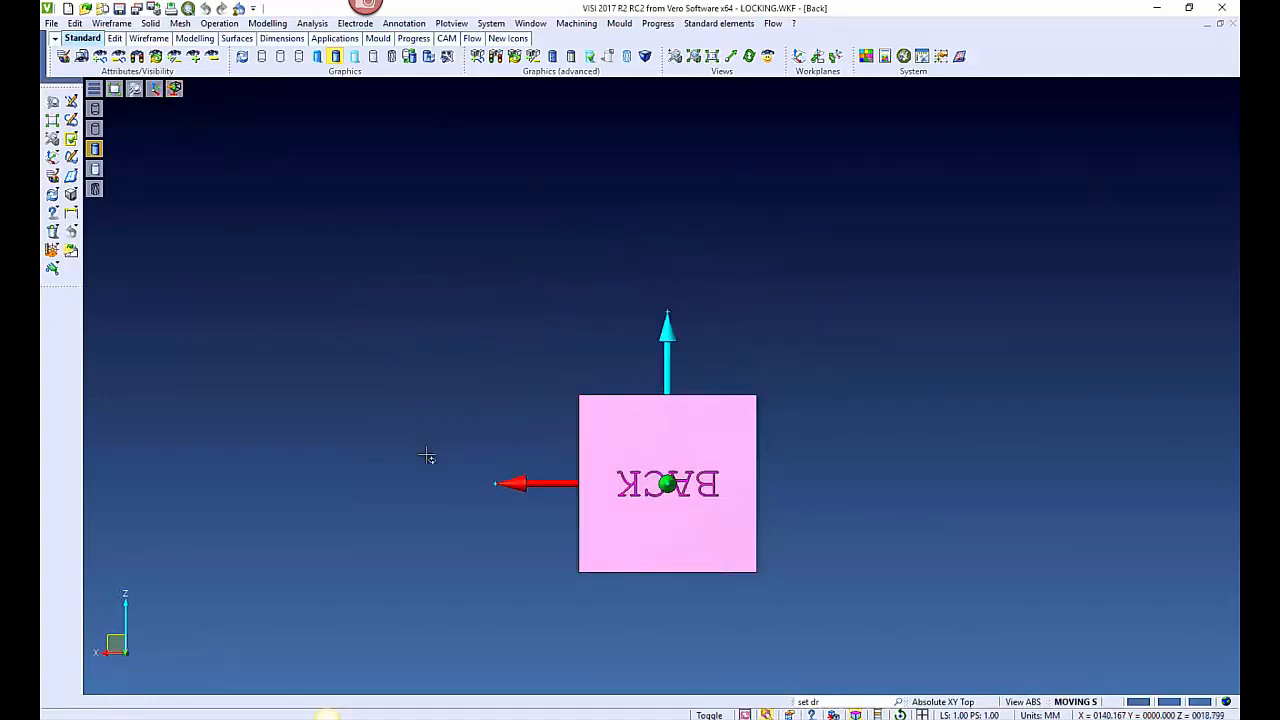
{"action": "middle_click_drag", "start_coordinate": [429, 451], "coordinate": [540, 263]}
{"action": "left_click", "coordinate": [174, 88]}
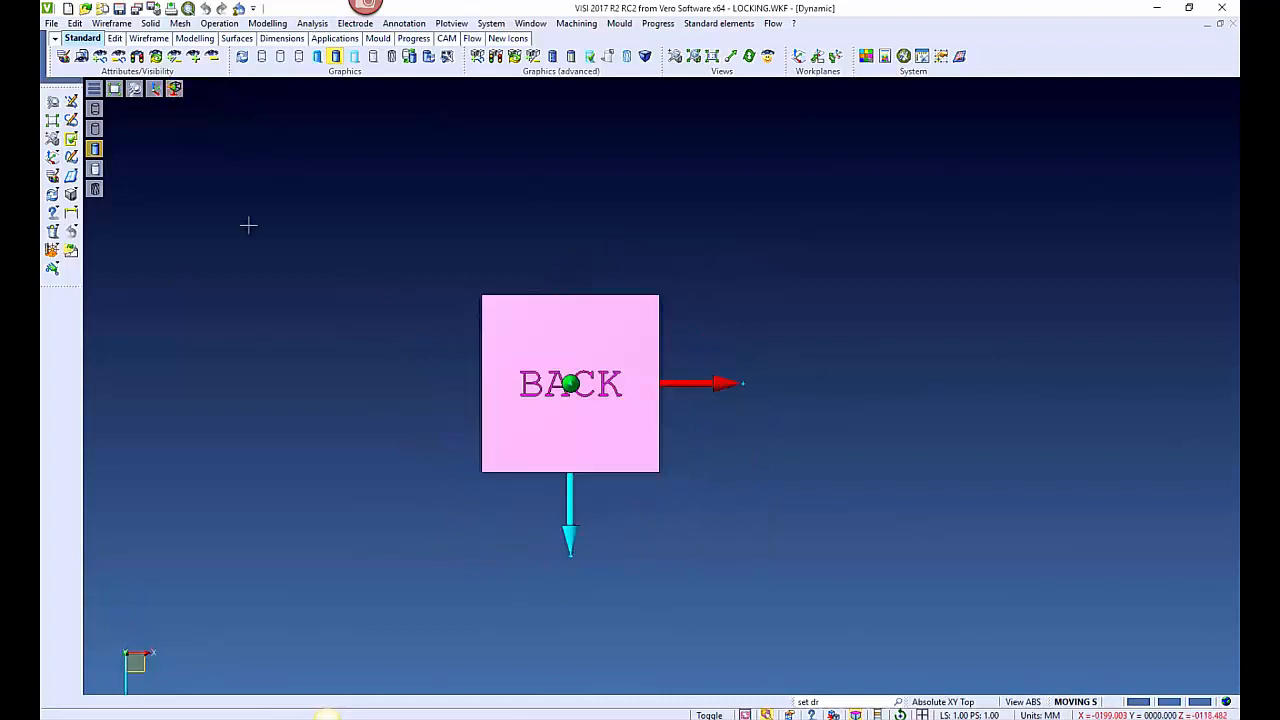
{"action": "middle_click_drag", "start_coordinate": [366, 389], "coordinate": [406, 306]}
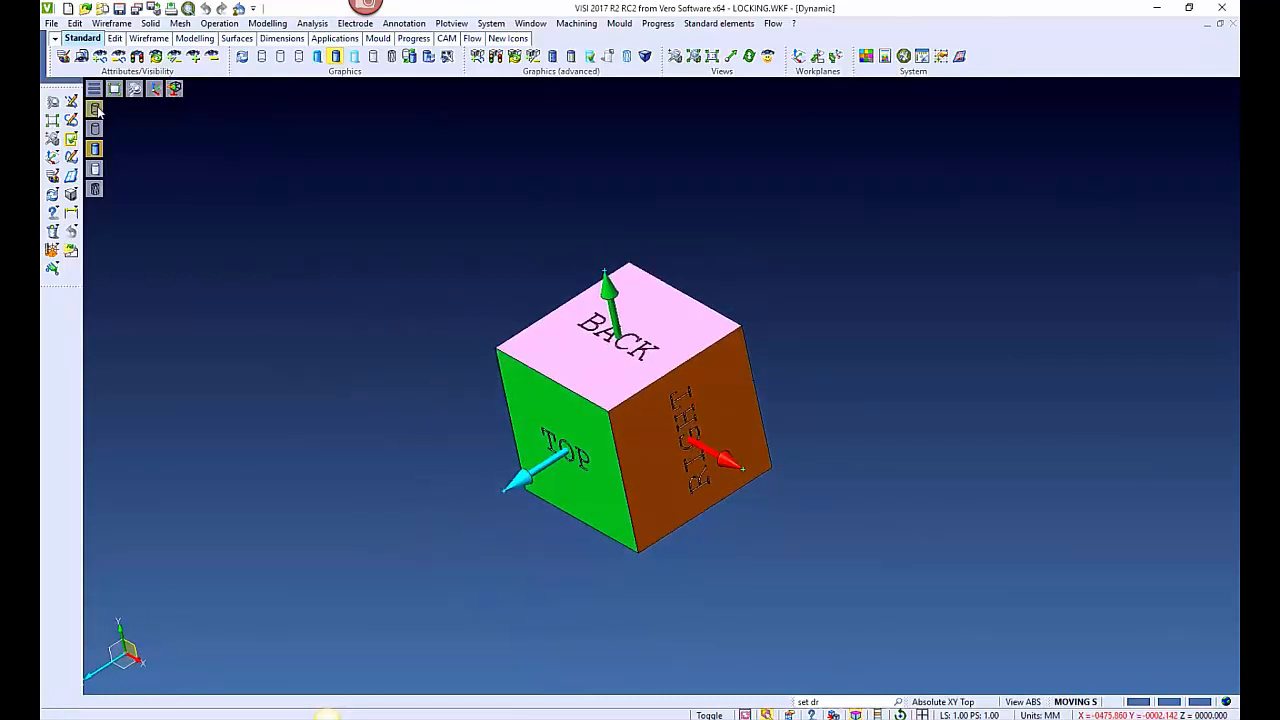
Preview the cube in the available display modes, from wireframe and hidden lines through shading to facet mesh
{"action": "left_click", "coordinate": [95, 108]}
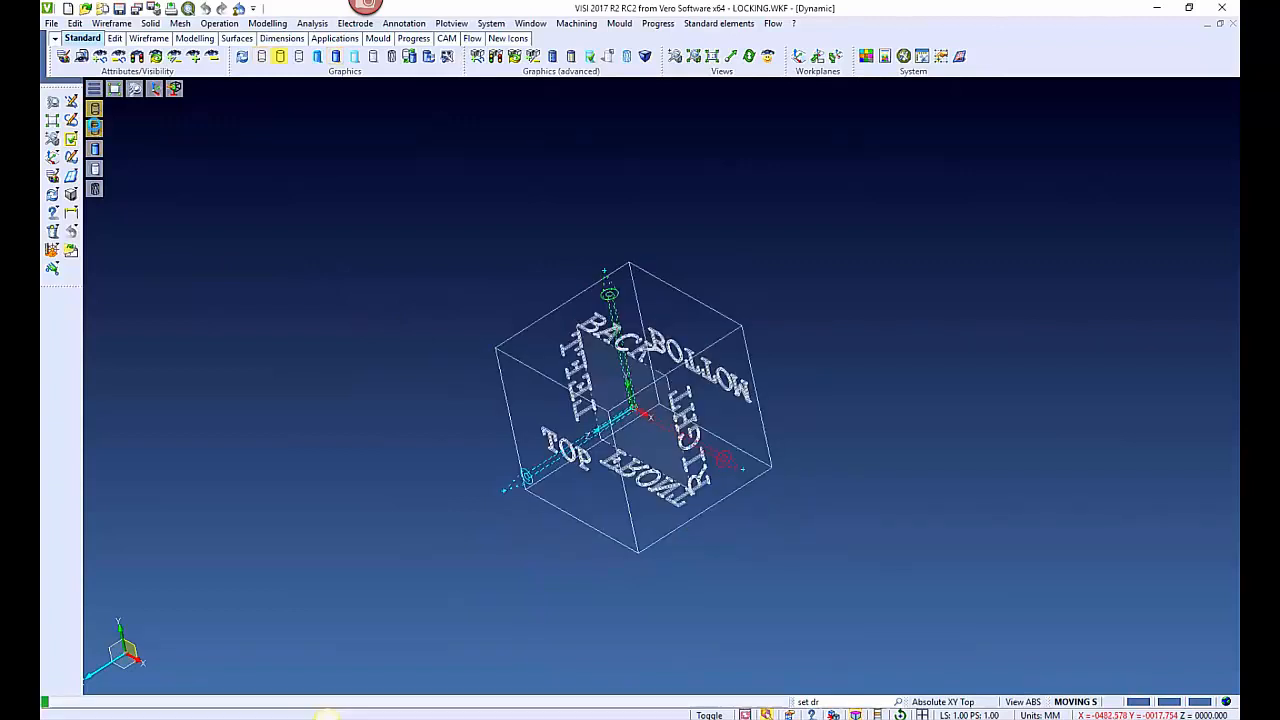
{"action": "left_click", "coordinate": [95, 128]}
{"action": "left_click", "coordinate": [95, 148]}
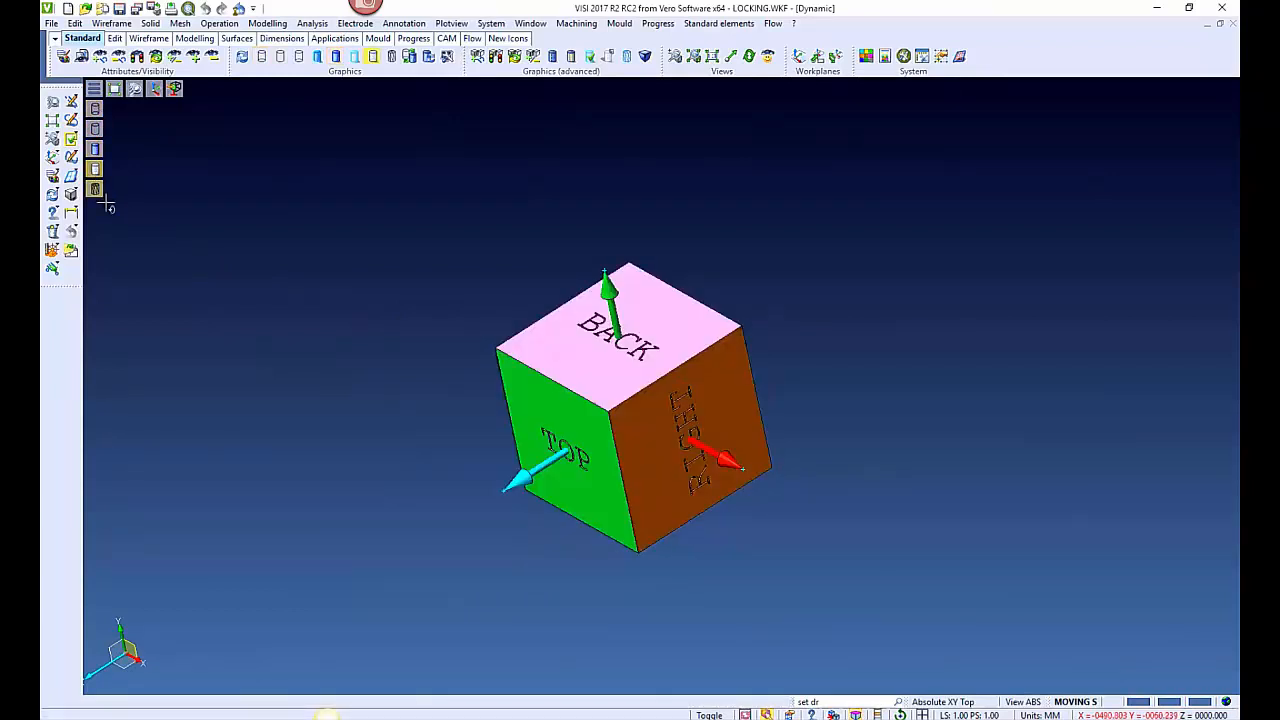
{"action": "left_click", "coordinate": [95, 189]}
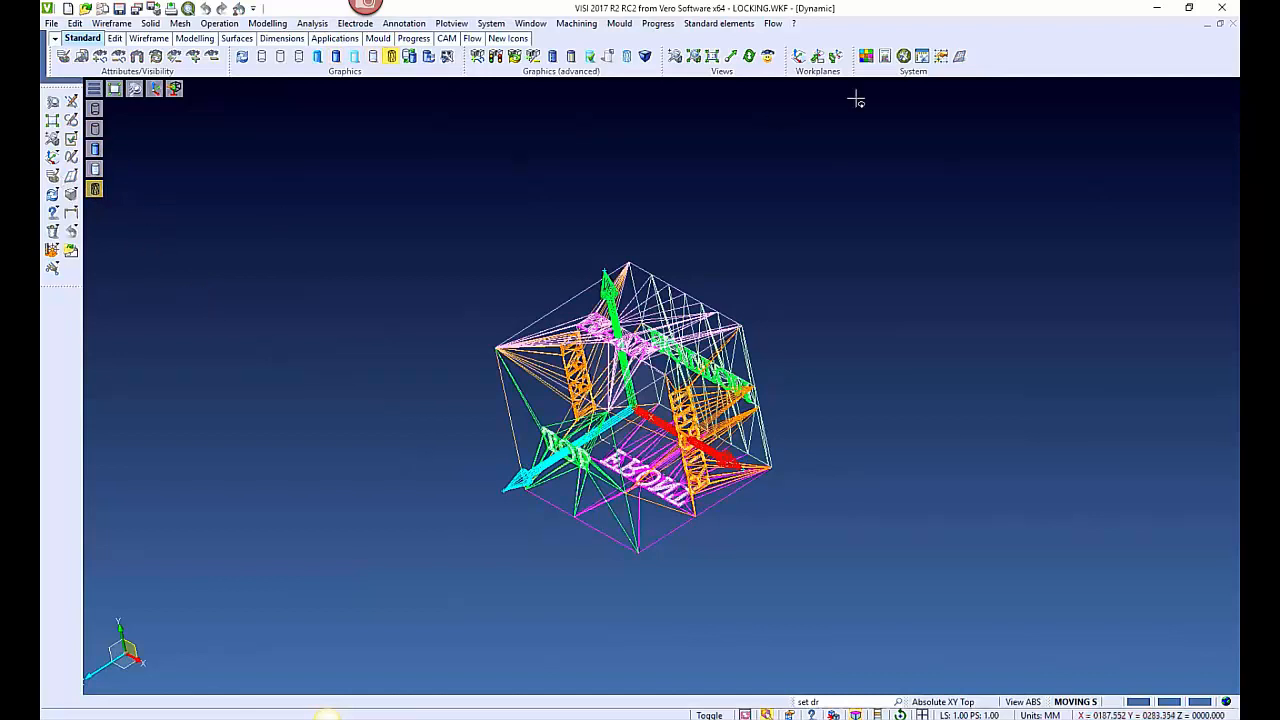
Remove Wireframe, Hidden lines, Gouraud shading with outline, Transparent shading with outline and Facet mesh from the Side group of the graphics area icons layout
{"action": "left_click", "coordinate": [921, 57]}
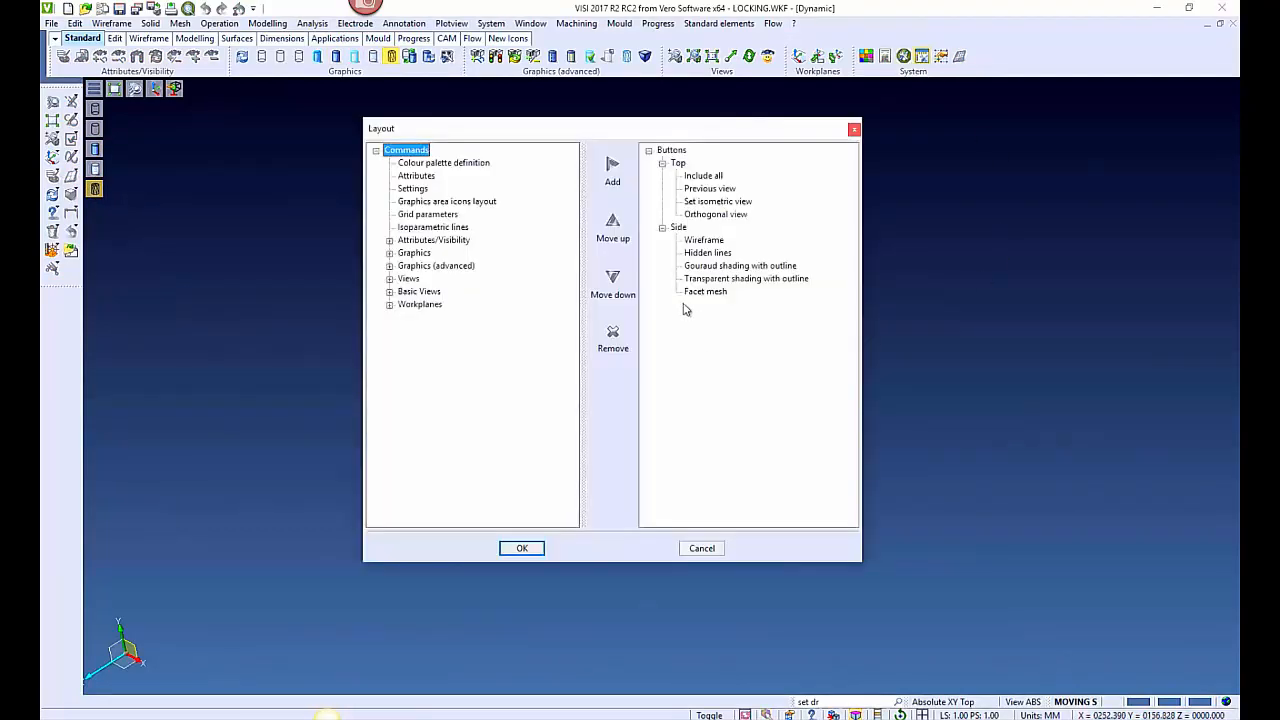
{"action": "left_click", "coordinate": [704, 241]}
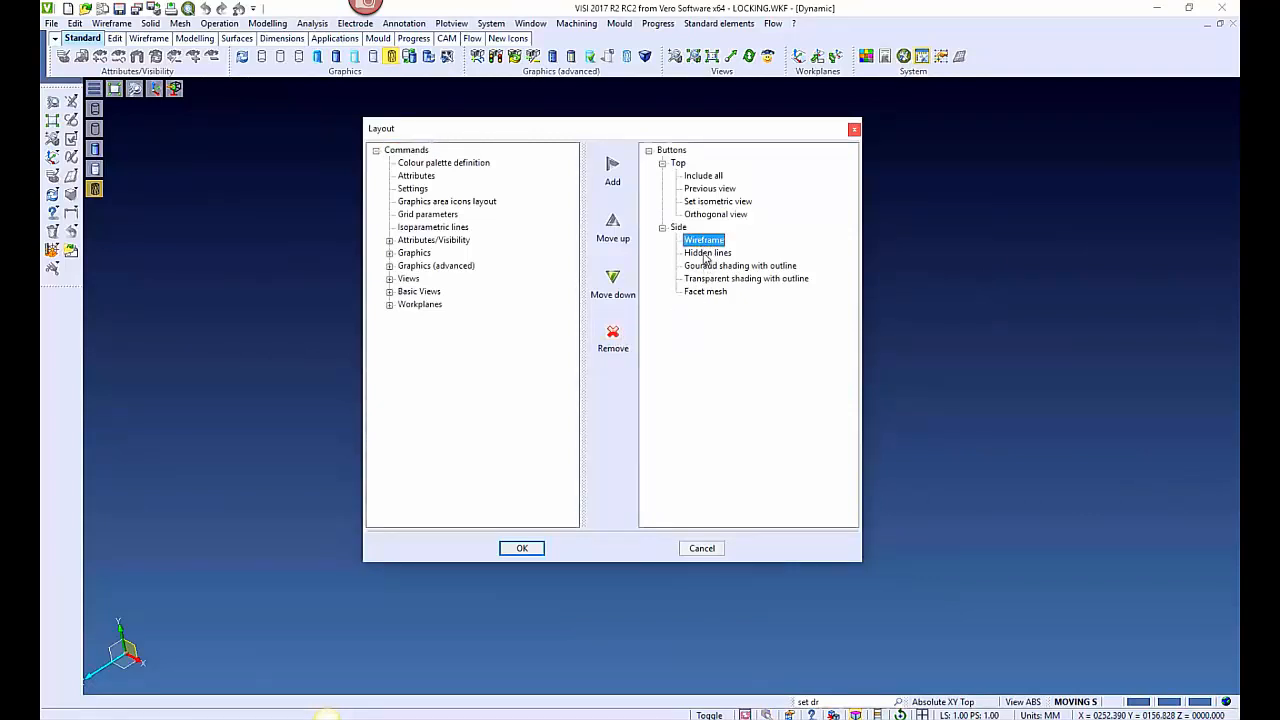
{"action": "left_click", "coordinate": [615, 338]}
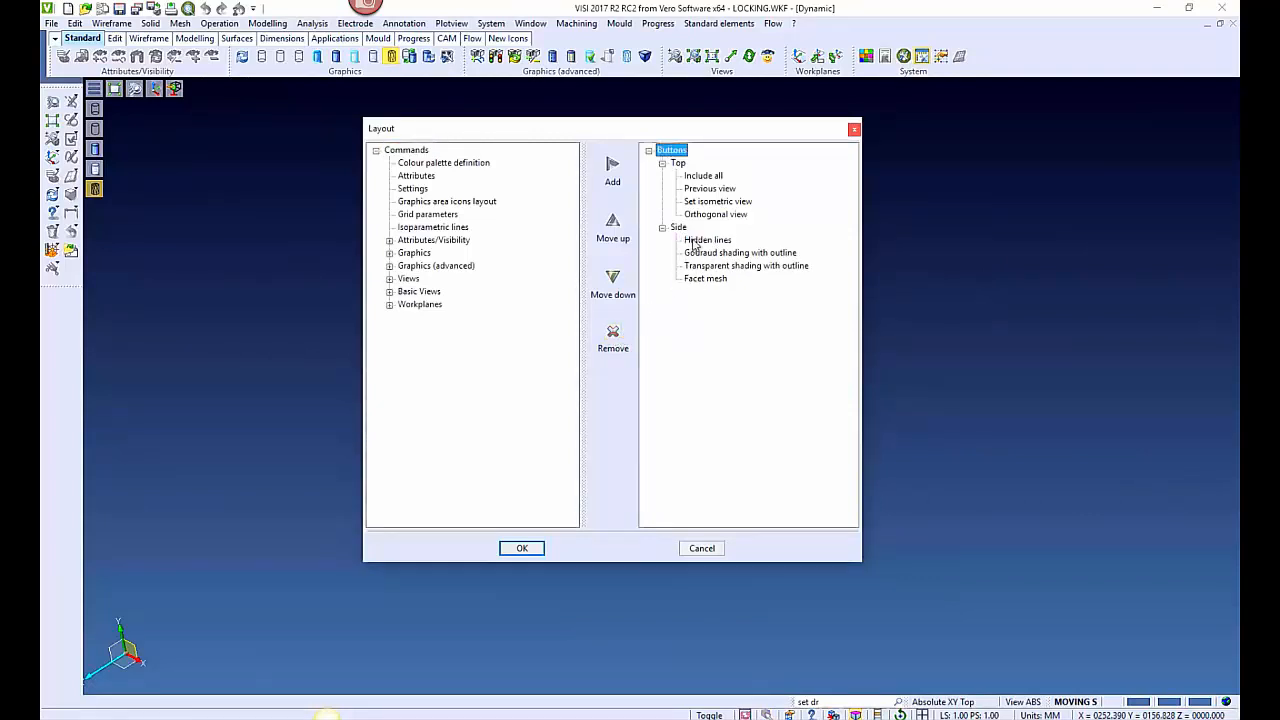
{"action": "left_click", "coordinate": [622, 330]}
{"action": "left_click", "coordinate": [705, 243]}
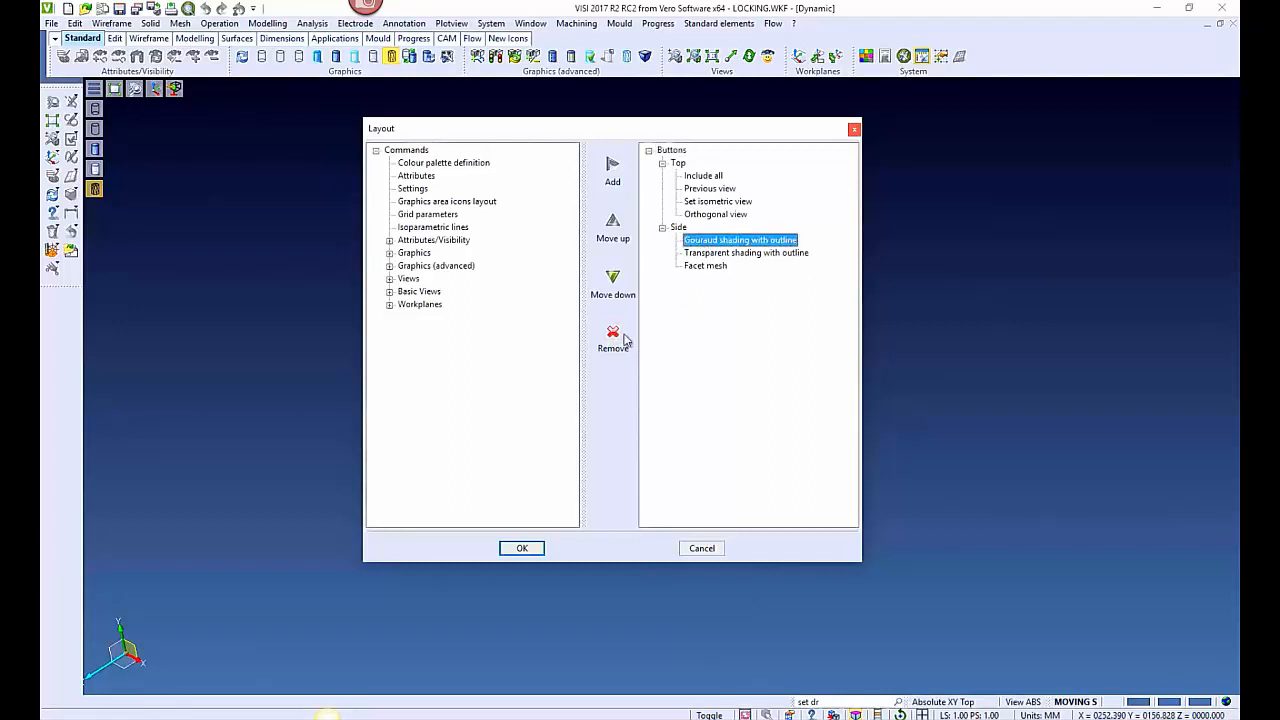
{"action": "left_click", "coordinate": [614, 336]}
{"action": "left_click", "coordinate": [707, 242]}
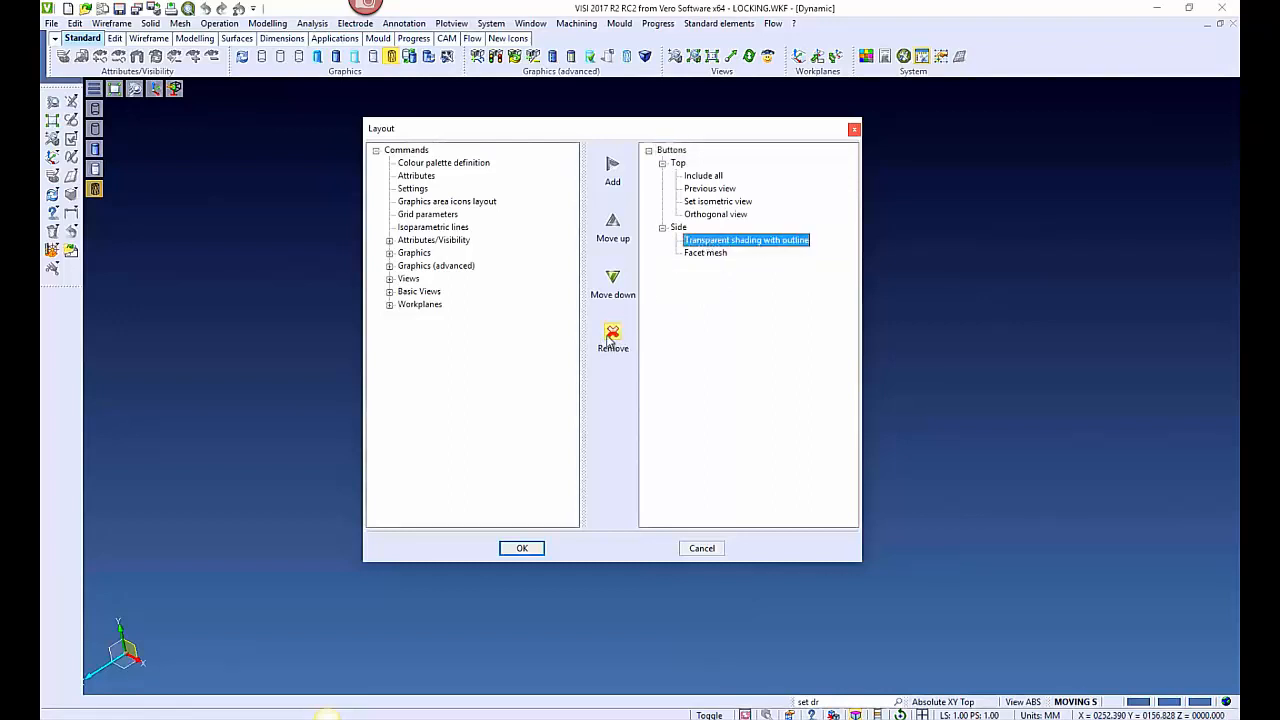
{"action": "left_click", "coordinate": [612, 338]}
{"action": "left_click", "coordinate": [700, 242]}
{"action": "left_click", "coordinate": [613, 337]}
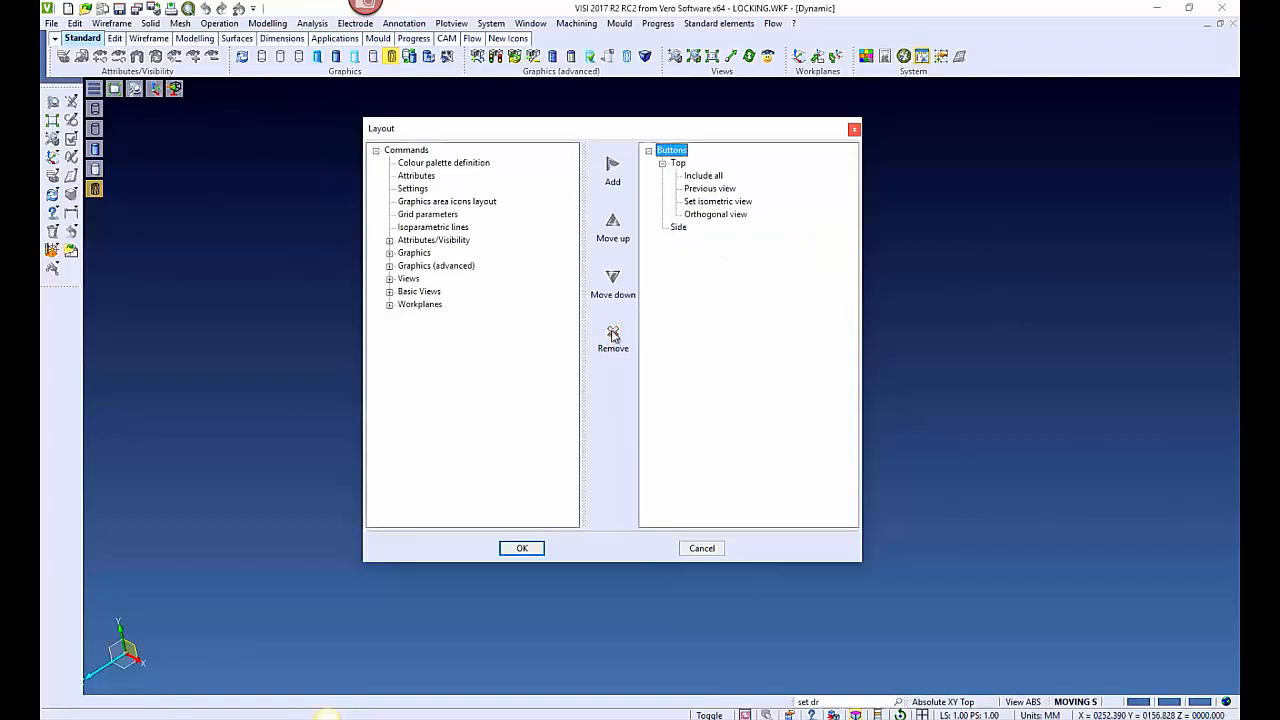
Add the Switch wireframe/shading command from Graphics to the Side group of buttons
{"action": "left_click", "coordinate": [389, 253]}
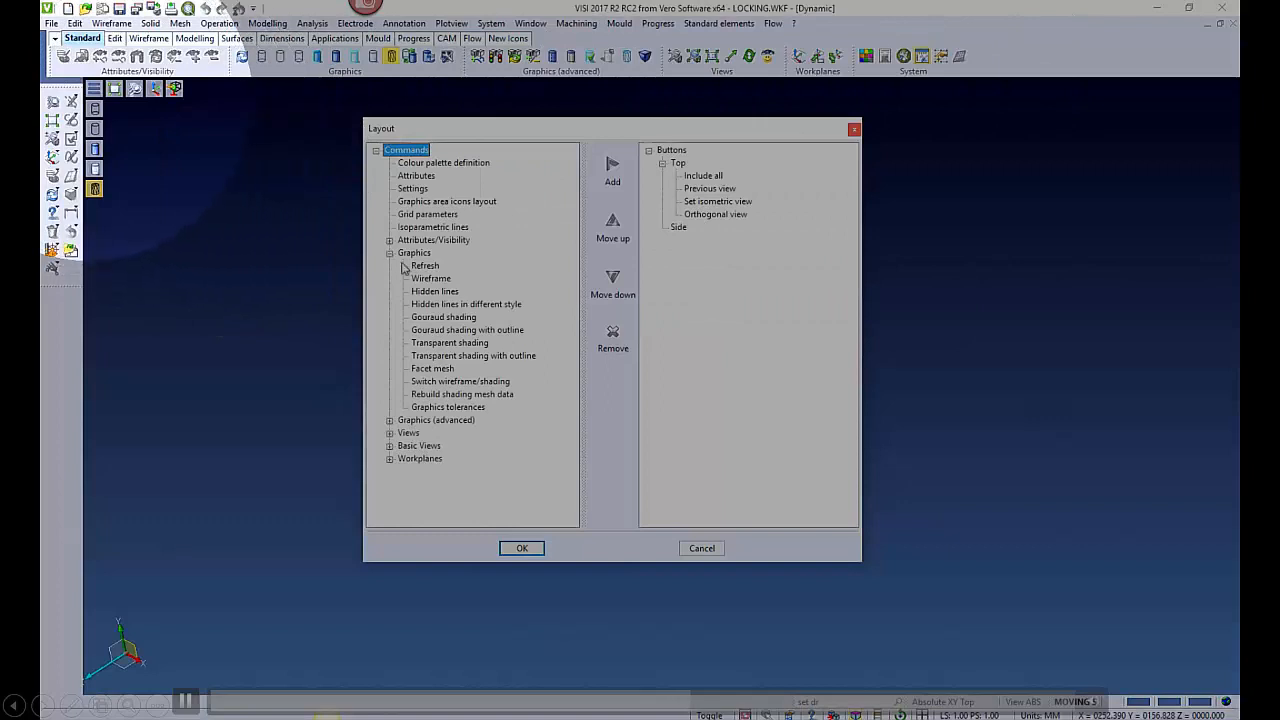
{"action": "left_click", "coordinate": [452, 381]}
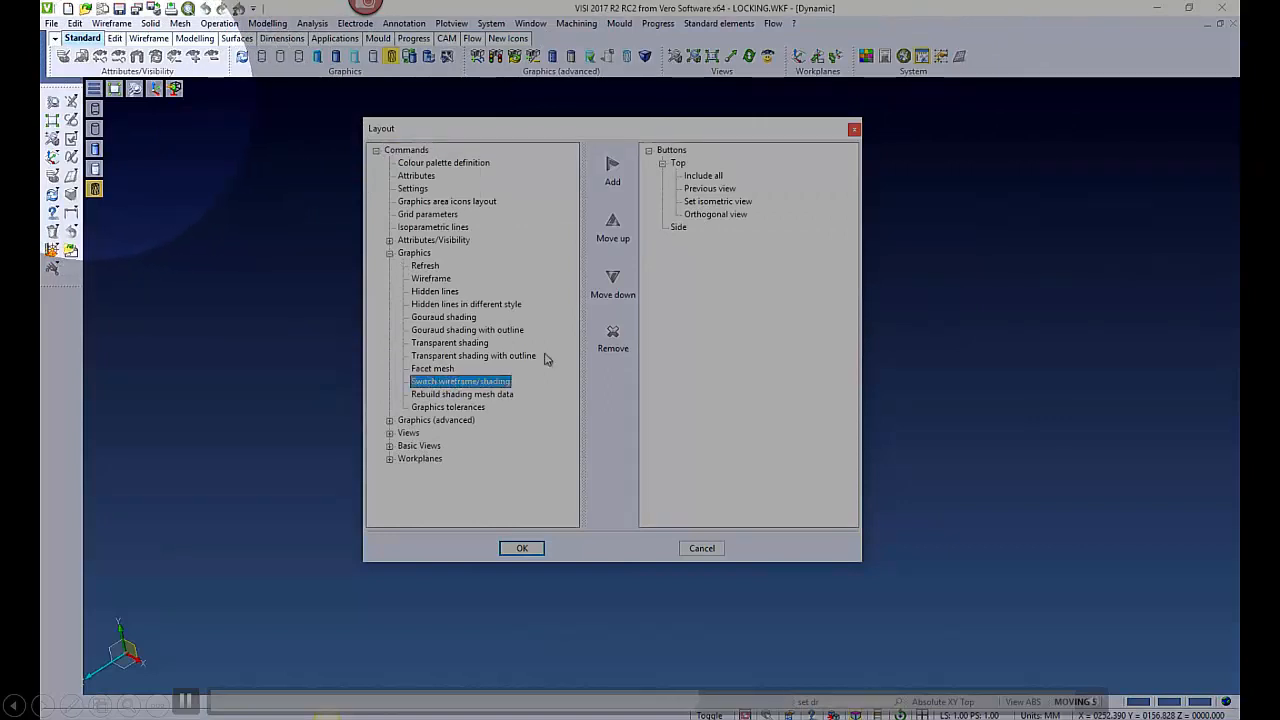
{"action": "left_click", "coordinate": [672, 229]}
{"action": "left_click", "coordinate": [452, 381]}
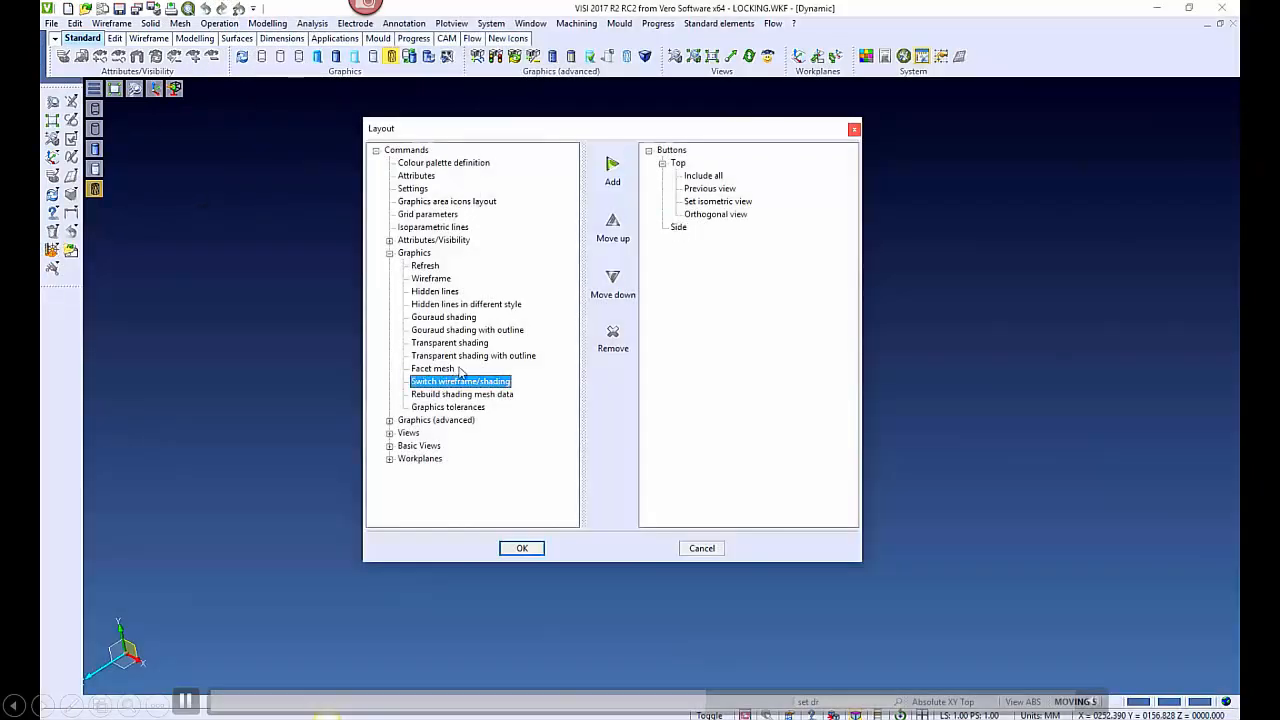
{"action": "left_click", "coordinate": [609, 170]}
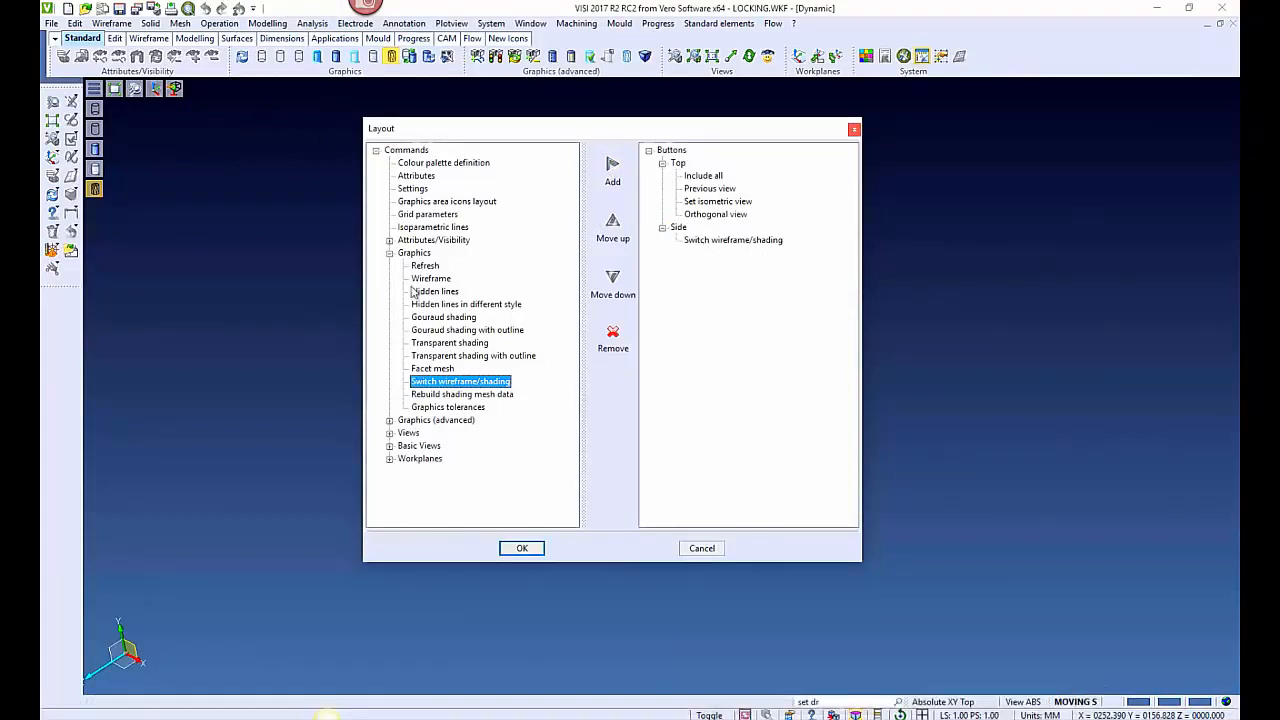
Add Select visible entities and Switch visibility from the Attributes/Visibility commands to the Side group of buttons
{"action": "left_click", "coordinate": [389, 253]}
{"action": "left_click", "coordinate": [389, 240]}
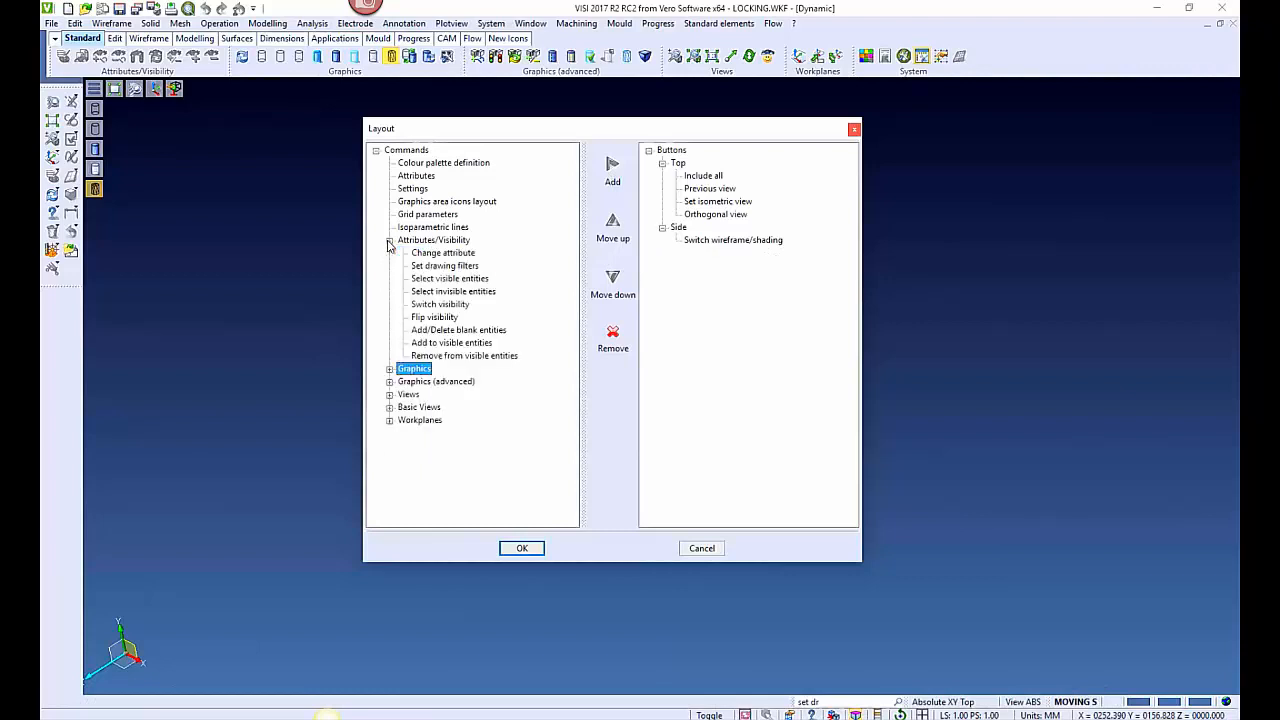
{"action": "left_click", "coordinate": [421, 280]}
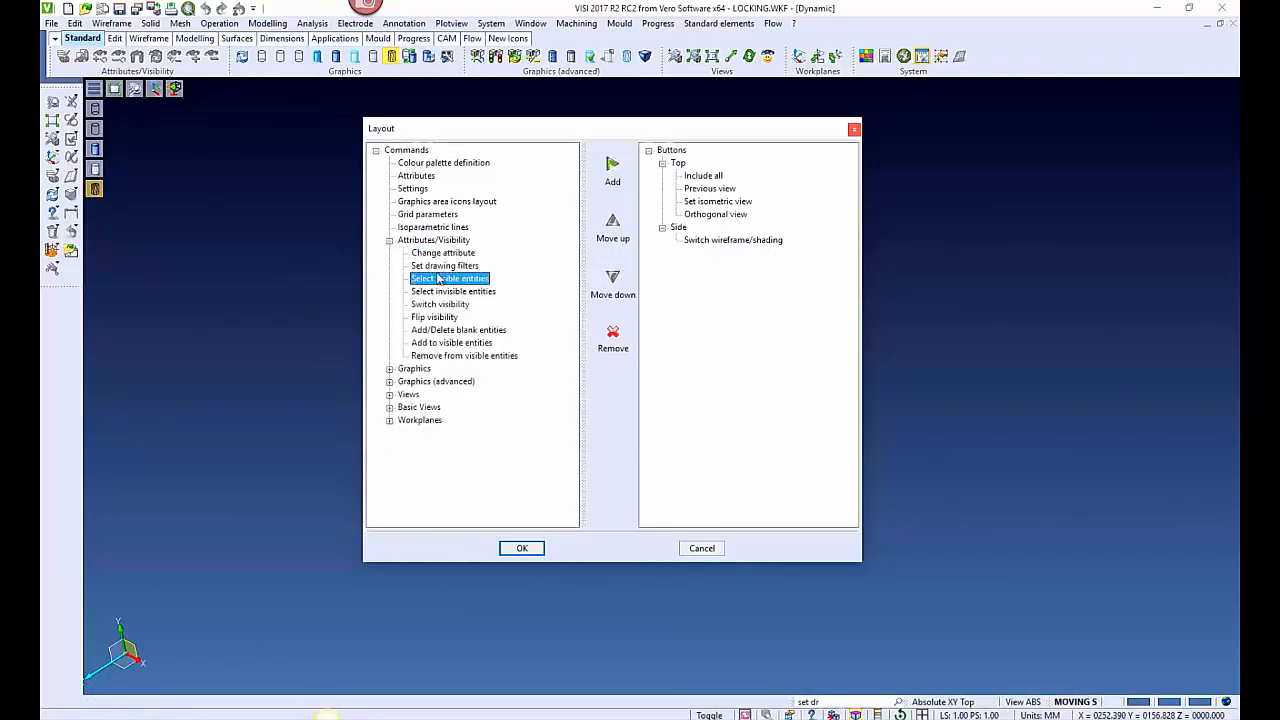
{"action": "left_click", "coordinate": [613, 169]}
{"action": "left_click", "coordinate": [440, 304]}
{"action": "left_click", "coordinate": [612, 170]}
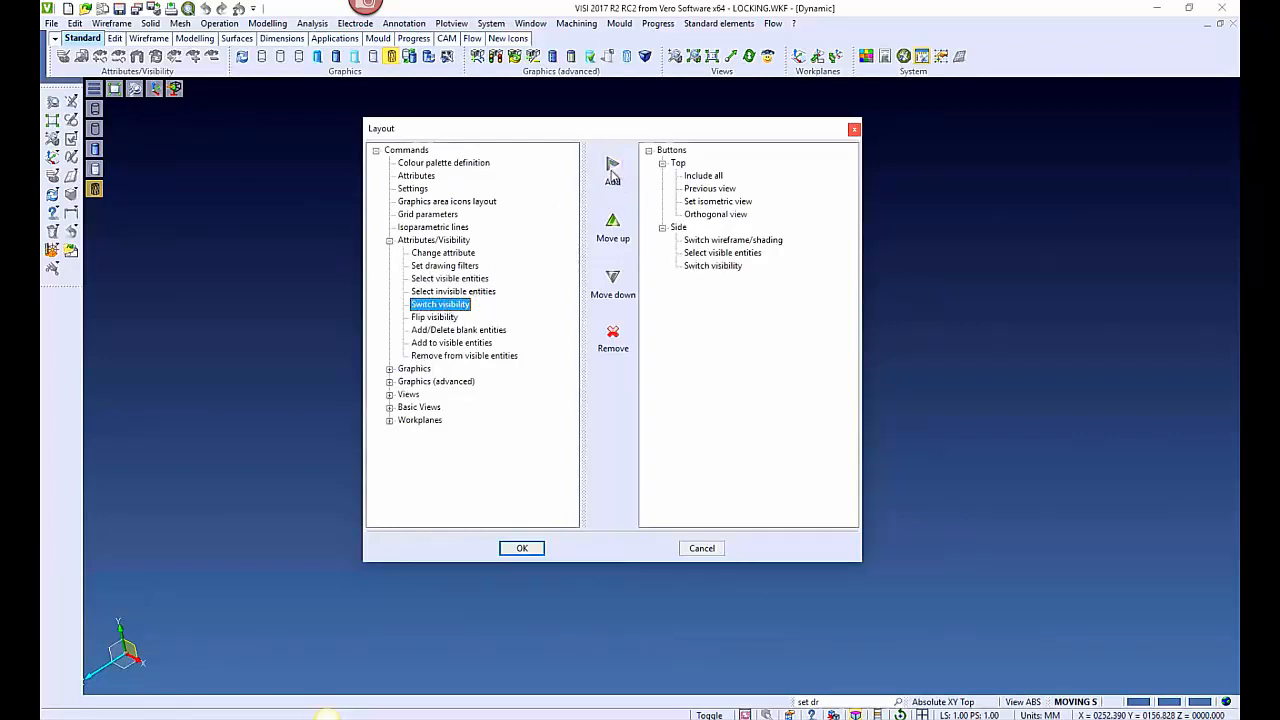
Add Add to visible entities and Remove from visible entities to the Side group, and apply the icon layout
{"action": "left_click", "coordinate": [432, 343]}
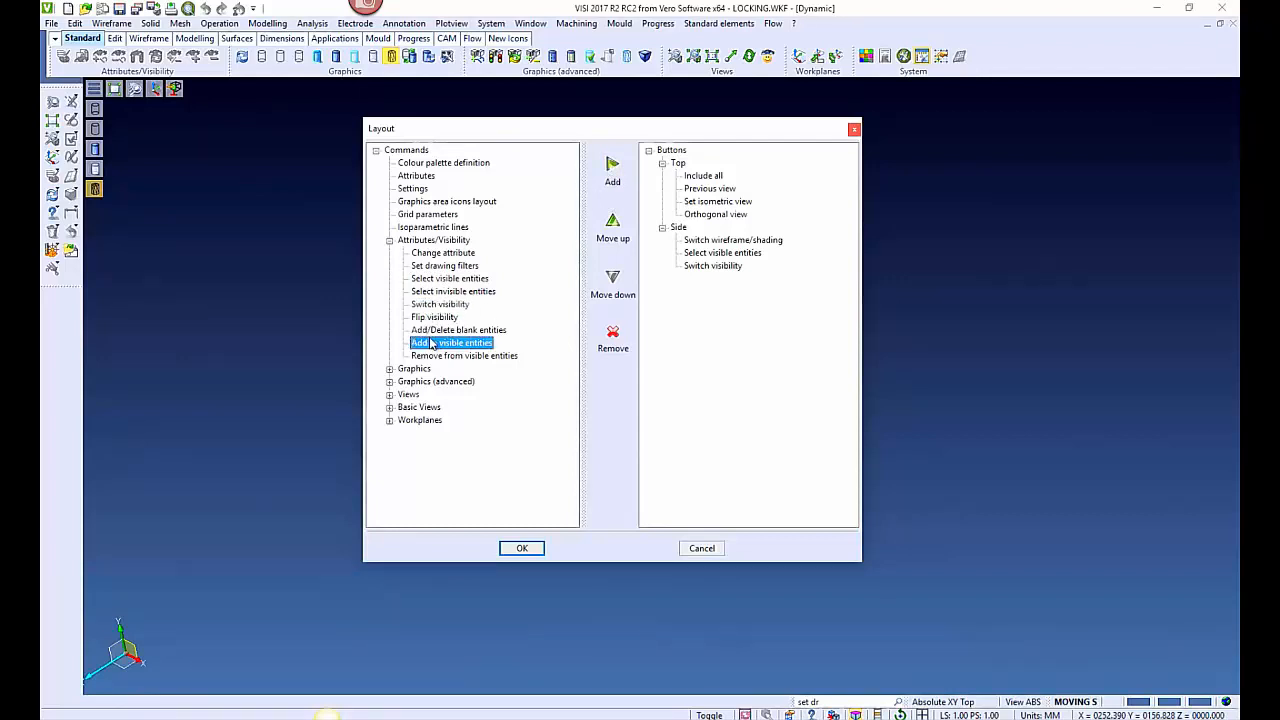
{"action": "left_click", "coordinate": [612, 168]}
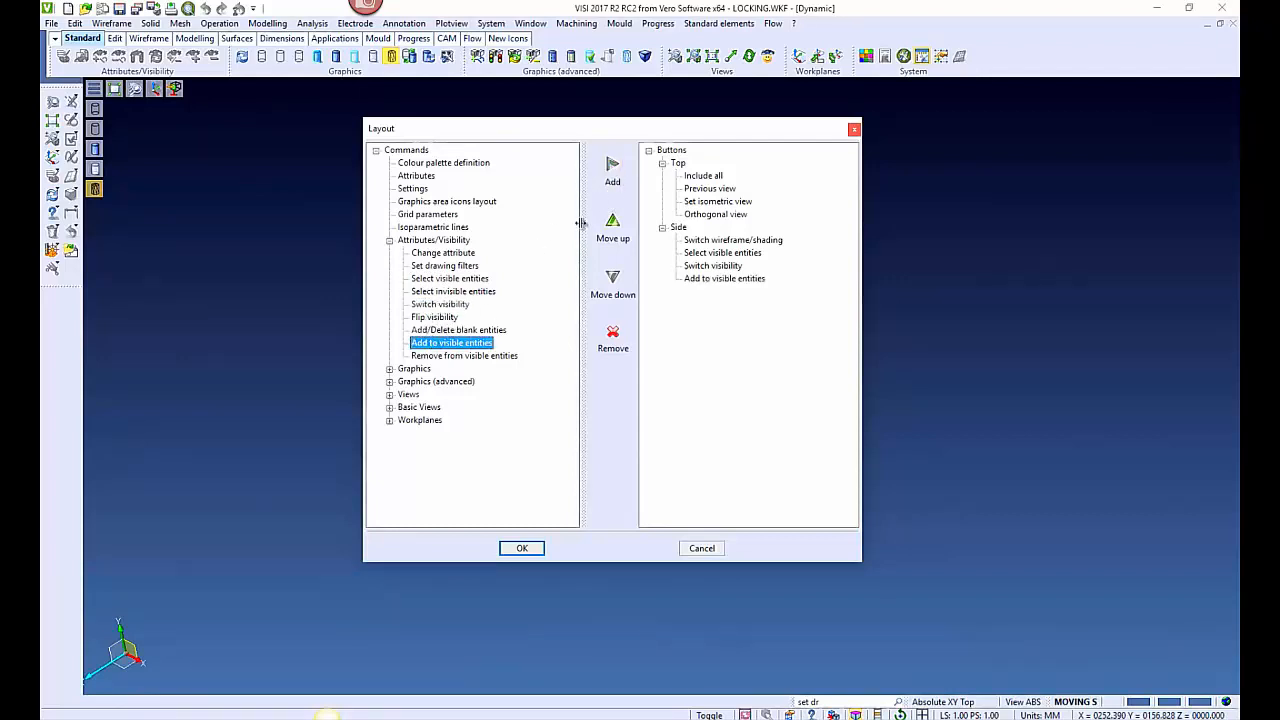
{"action": "left_click", "coordinate": [452, 356]}
{"action": "left_click", "coordinate": [612, 176]}
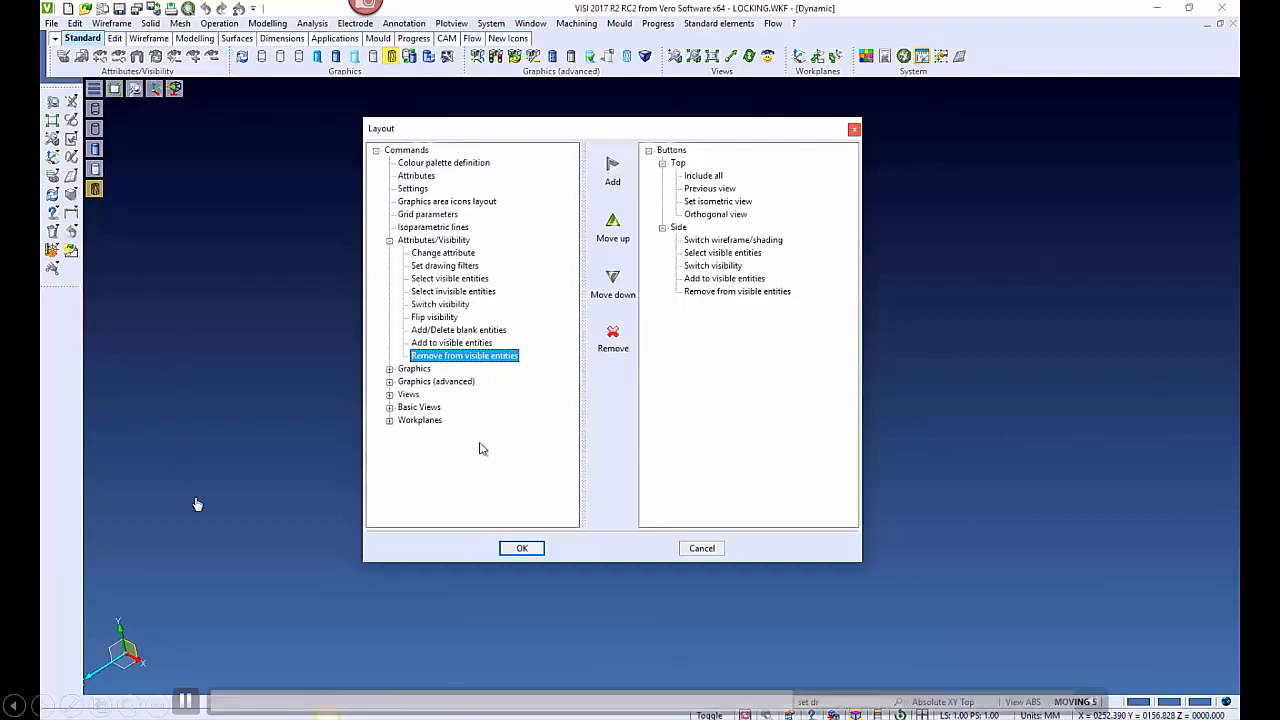
{"action": "left_click", "coordinate": [521, 548]}
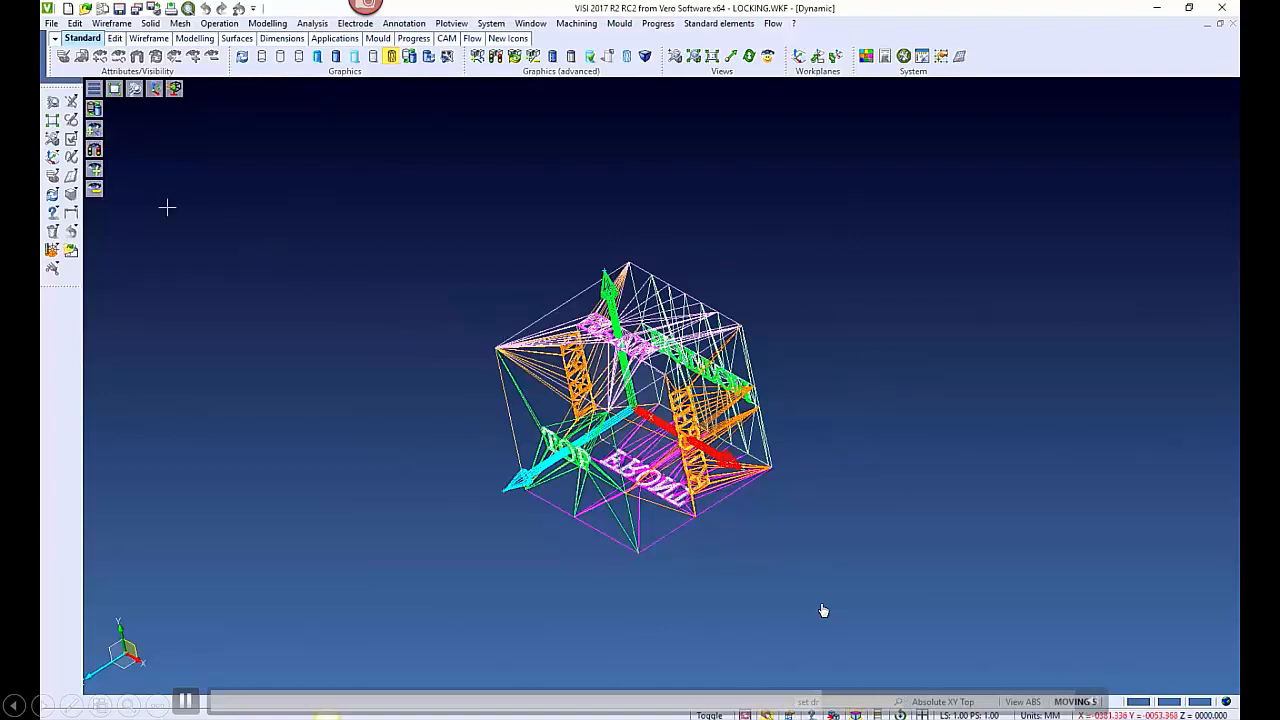
Test the Switch wireframe/shading command by toggling the labelled cube between wireframe and shaded display
{"action": "left_click", "coordinate": [93, 108]}
{"action": "left_click", "coordinate": [93, 108]}
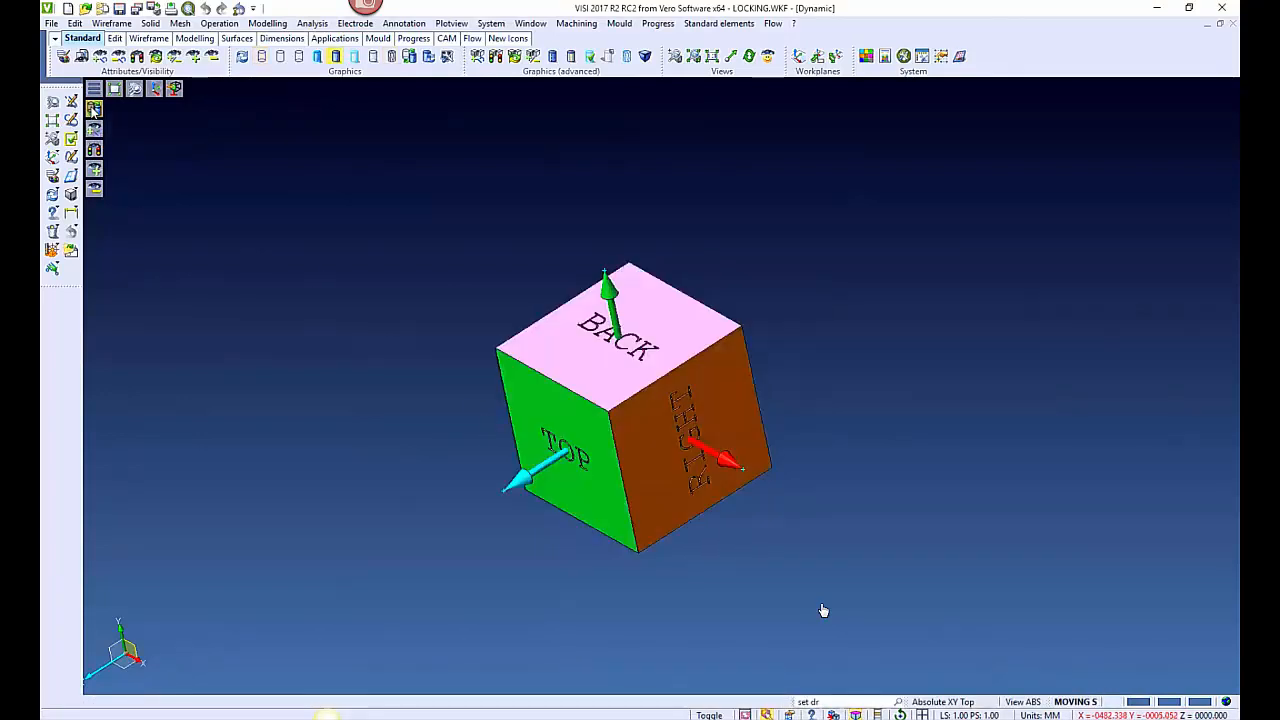
{"action": "left_click", "coordinate": [93, 108]}
{"action": "left_click", "coordinate": [93, 108]}
Display the FIXED SIDE CAVITY and MOVING SIDE CAVITY layer groups together in place of the cube
{"action": "right_click_drag", "start_coordinate": [210, 214], "coordinate": [290, 218]}
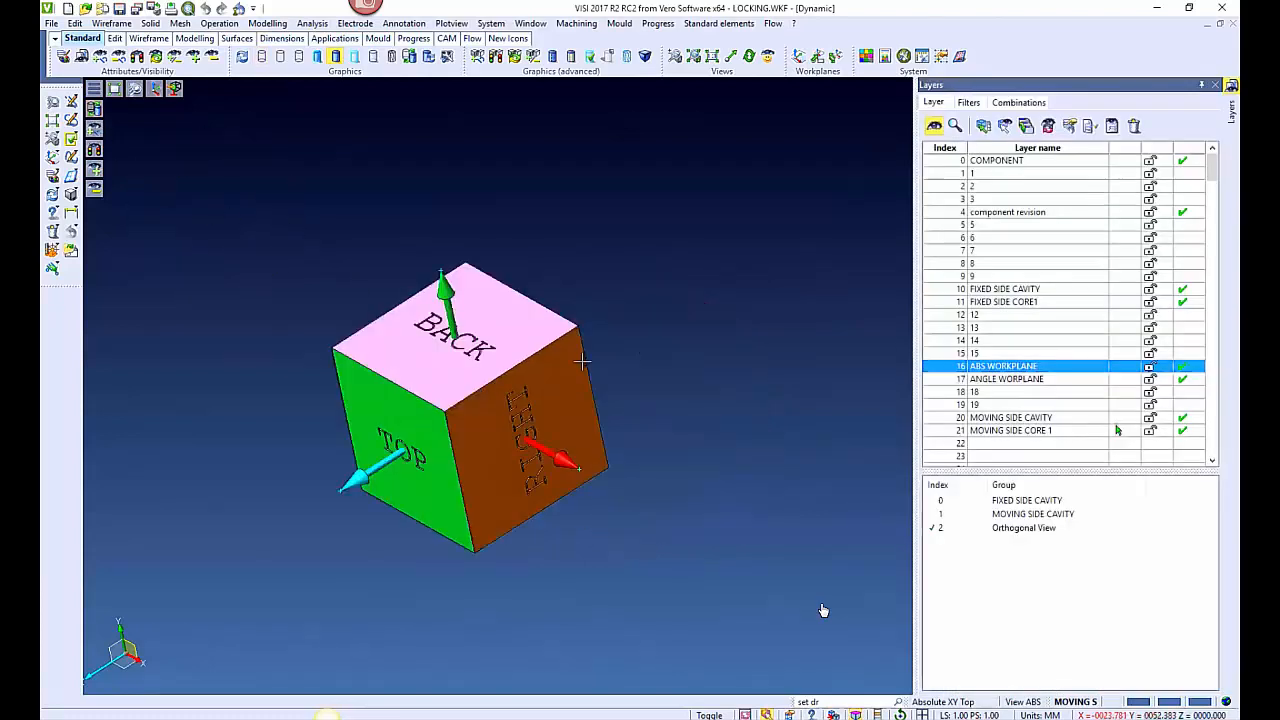
{"action": "left_click", "coordinate": [1020, 502]}
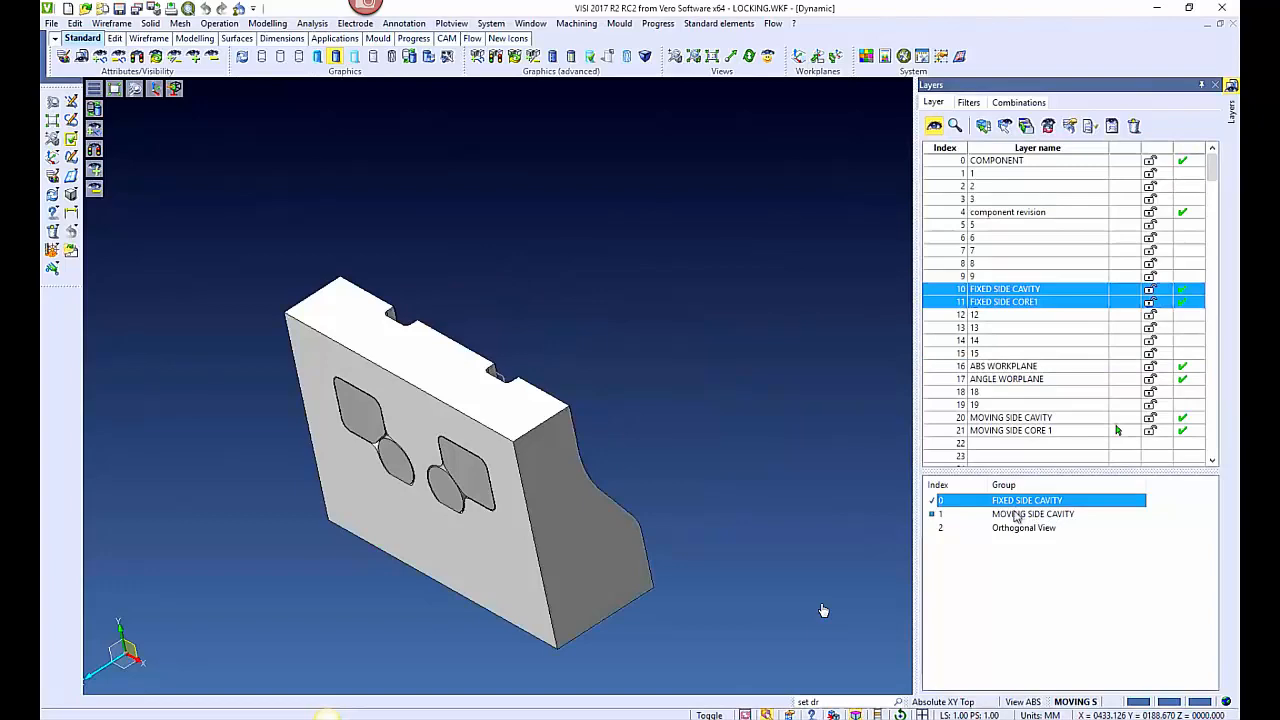
{"action": "left_click", "coordinate": [1016, 514], "text": "ctrl"}
{"action": "middle_click_drag", "start_coordinate": [619, 301], "coordinate": [694, 385]}
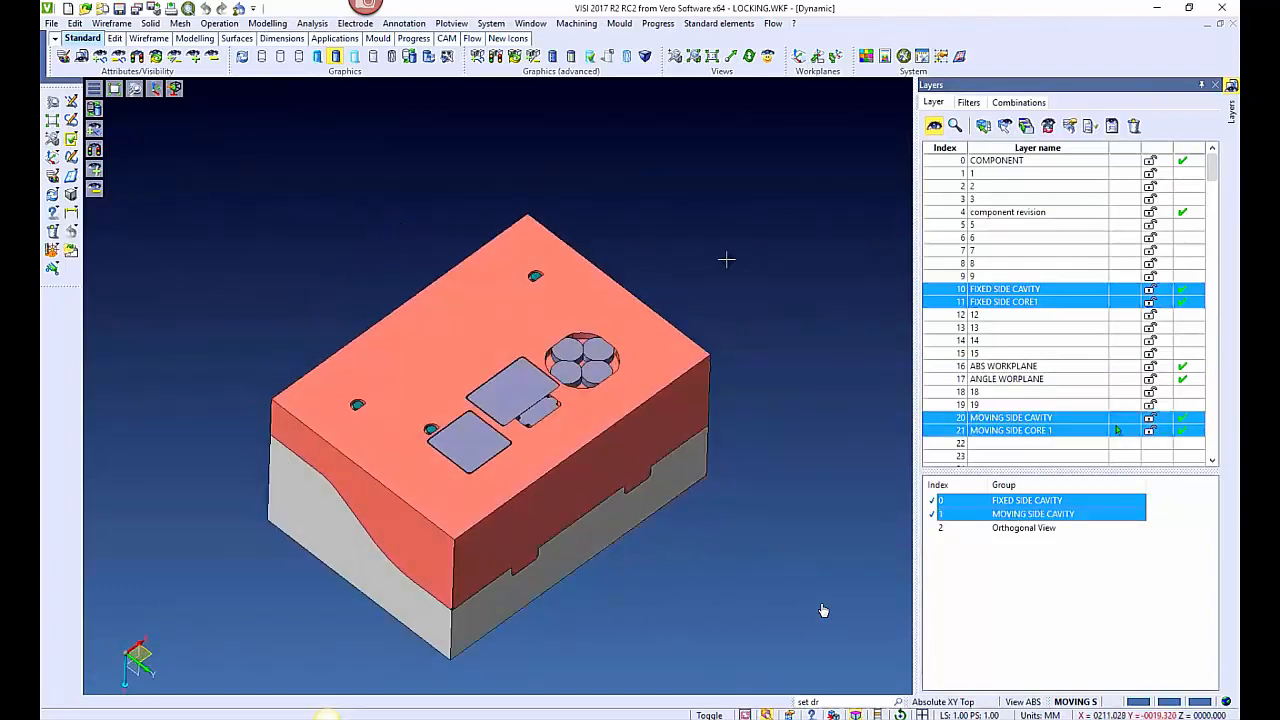
{"action": "mouse_move", "coordinate": [726, 260]}
{"action": "right_mouse_down"}
{"action": "mouse_move", "coordinate": [757, 259]}
{"action": "mouse_move", "coordinate": [718, 278]}
{"action": "right_mouse_up"}
{"action": "middle_click_drag", "start_coordinate": [718, 278], "coordinate": [571, 334]}
{"action": "scroll", "coordinate": [571, 334], "scroll_direction": "up", "scroll_amount": 5}
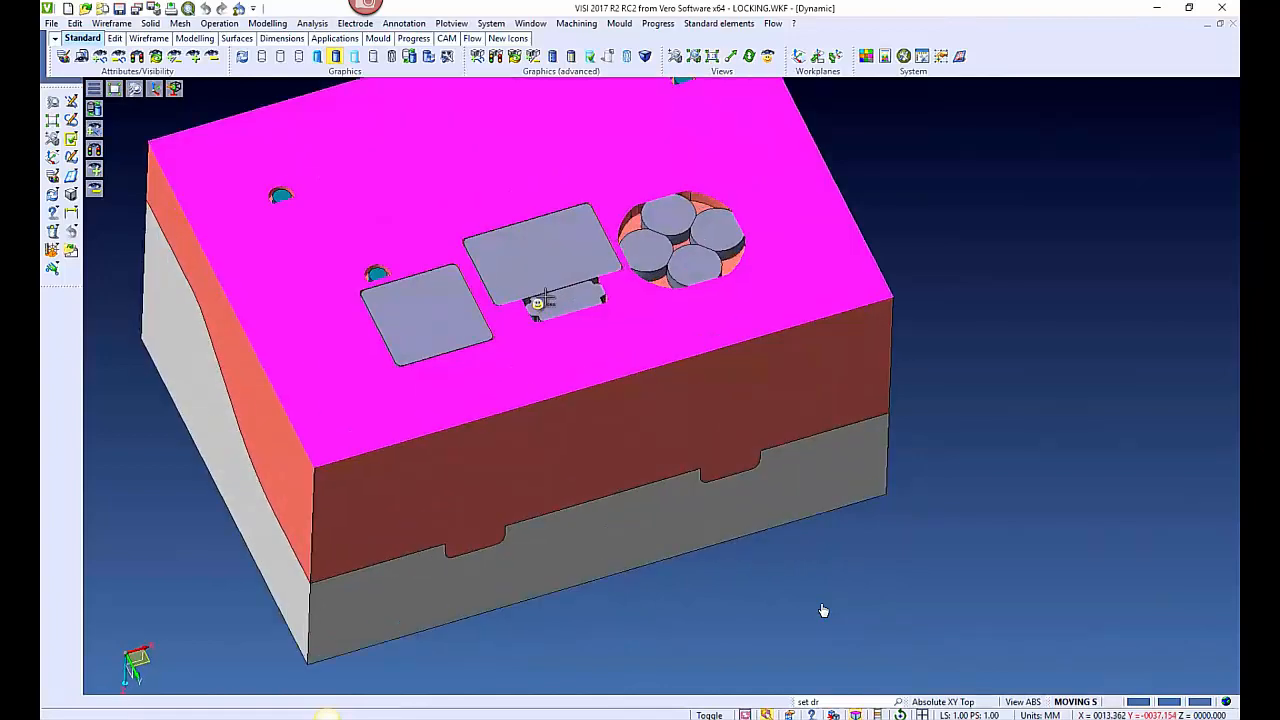
Show only the three rectangular-headed and four round cores of the red mould half with Select visible entities, and inspect them
{"action": "left_click", "coordinate": [94, 130]}
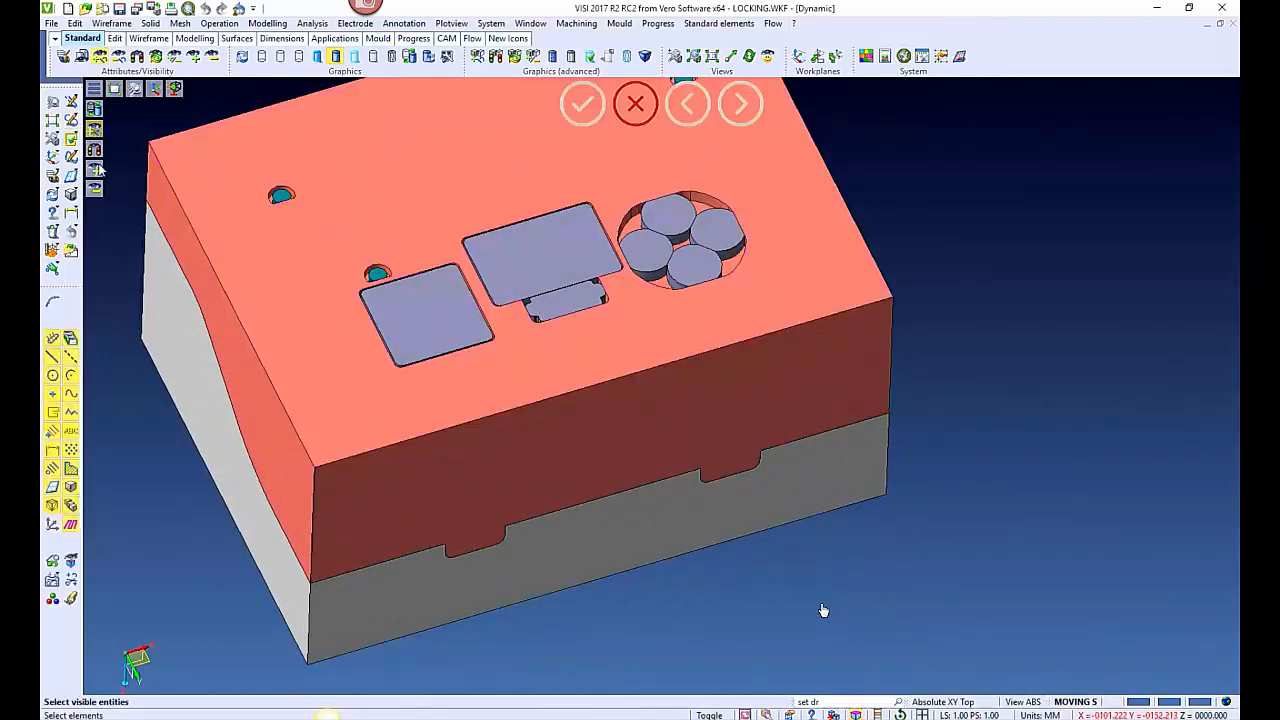
{"action": "left_click", "coordinate": [420, 305]}
{"action": "left_click", "coordinate": [529, 288]}
{"action": "left_click", "coordinate": [568, 298]}
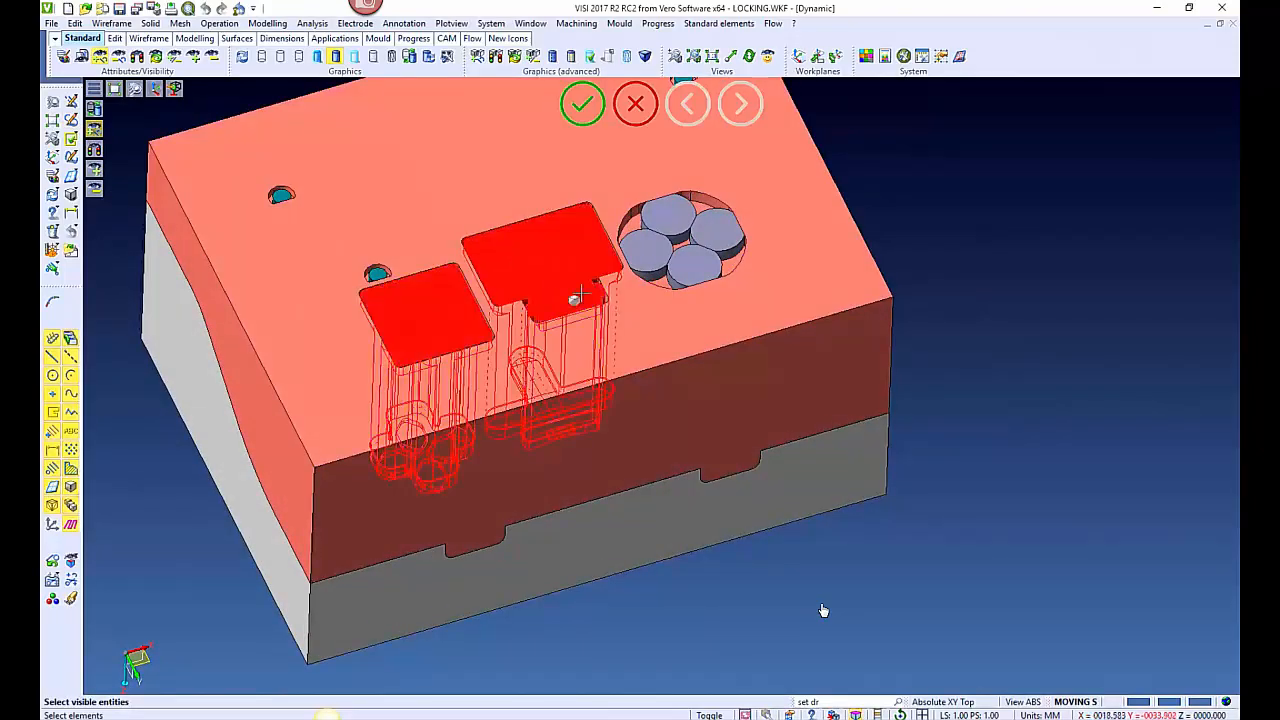
{"action": "left_click", "coordinate": [645, 245]}
{"action": "left_click", "coordinate": [668, 216]}
{"action": "left_click", "coordinate": [717, 232]}
{"action": "left_click", "coordinate": [692, 270]}
{"action": "right_click", "coordinate": [695, 275]}
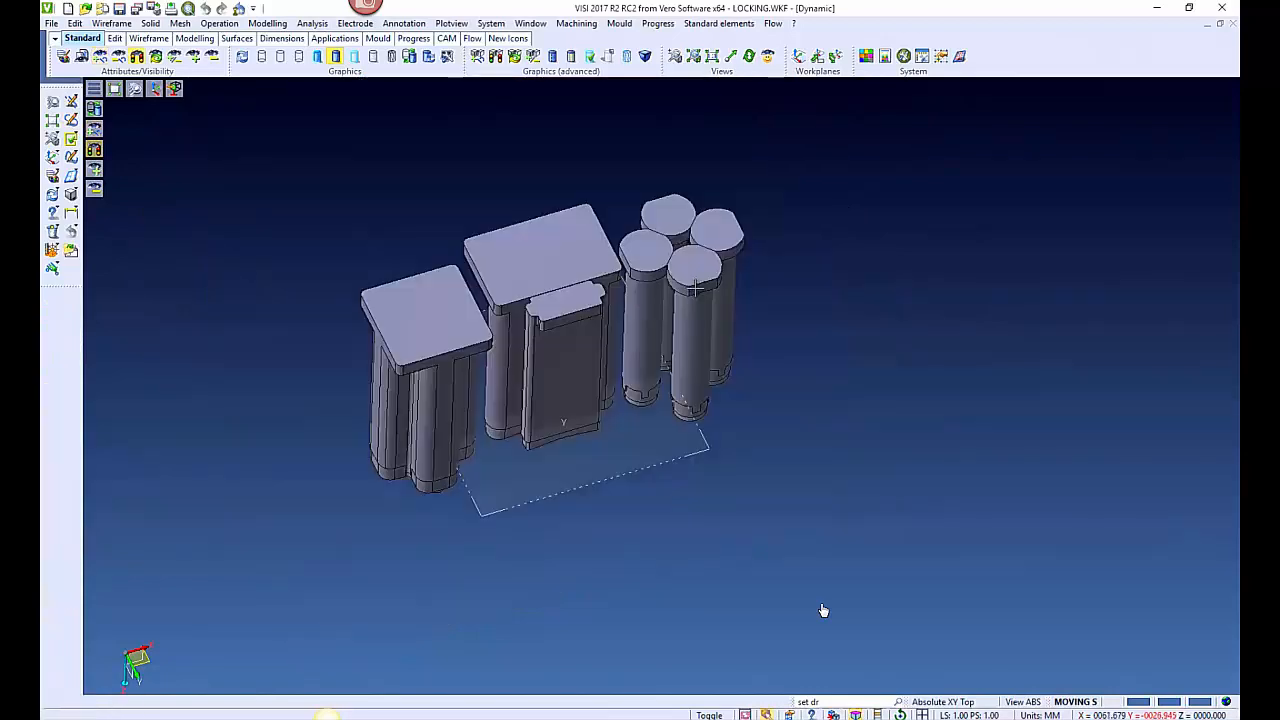
{"action": "middle_click_drag", "start_coordinate": [700, 295], "coordinate": [540, 410]}
{"action": "middle_click_drag", "start_coordinate": [731, 320], "coordinate": [523, 476]}
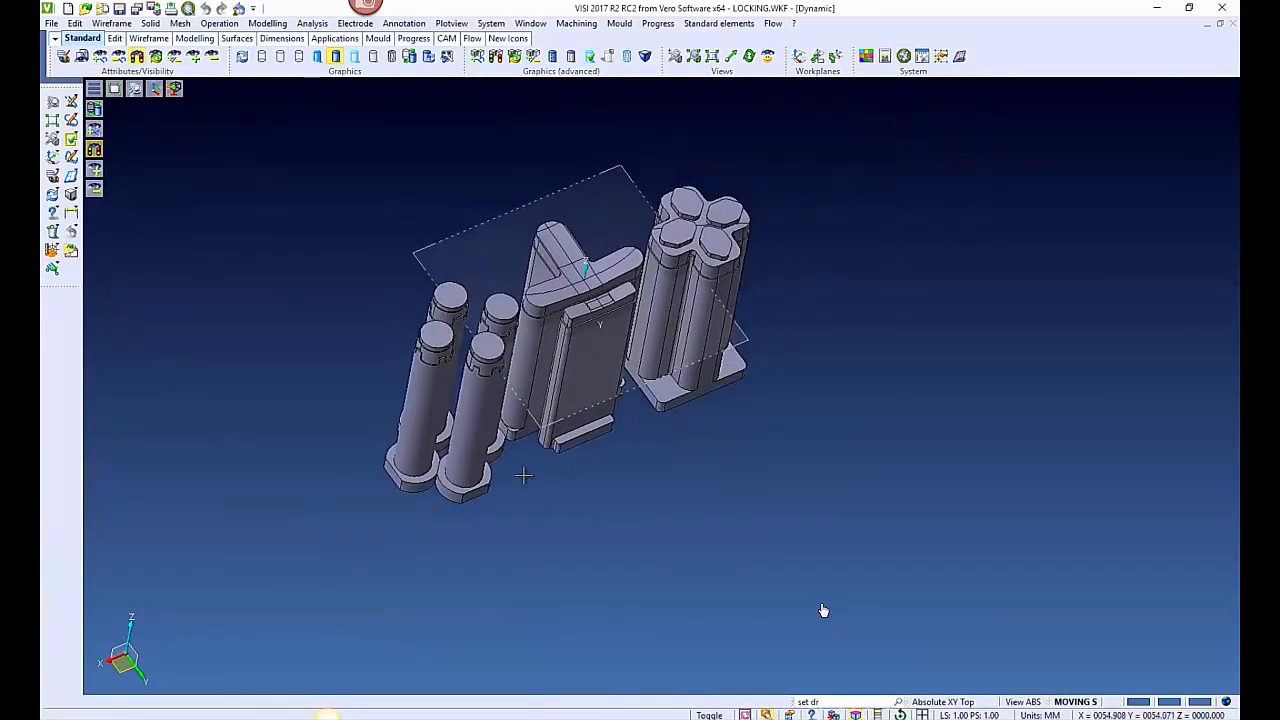
Use Switch visibility to bring back the rest of the mould in place of the isolated cores
{"action": "left_click", "coordinate": [94, 150]}
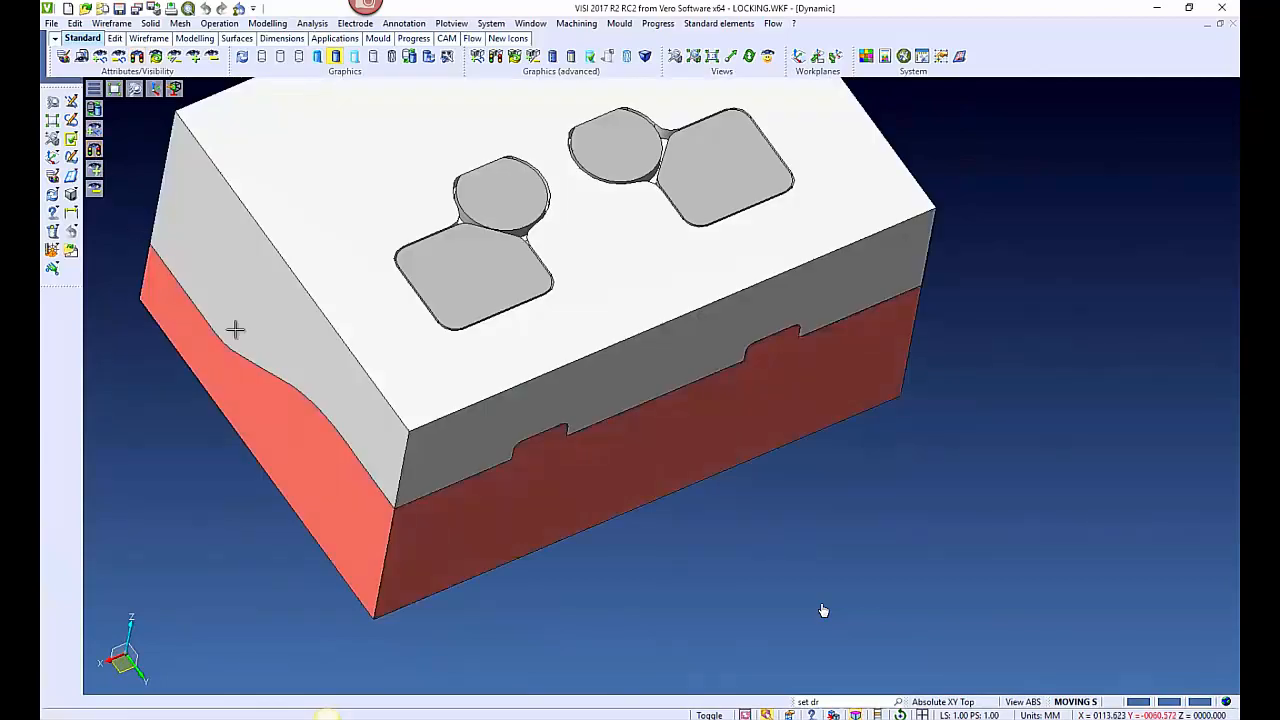
{"action": "scroll", "coordinate": [466, 471], "scroll_direction": "down", "scroll_amount": 3}
{"action": "left_click", "coordinate": [465, 473]}
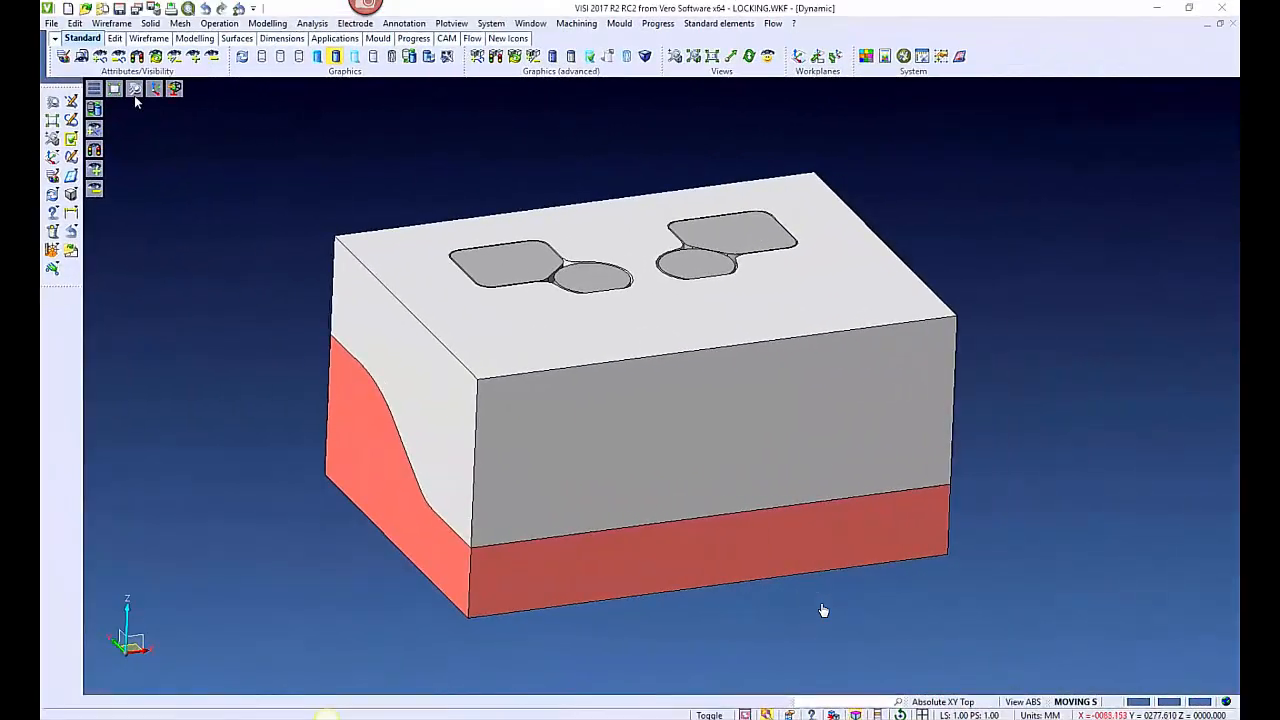
Hide the two large cavity blocks with Select invisible entities, leaving the cores and pins on display
{"action": "left_click", "coordinate": [118, 56]}
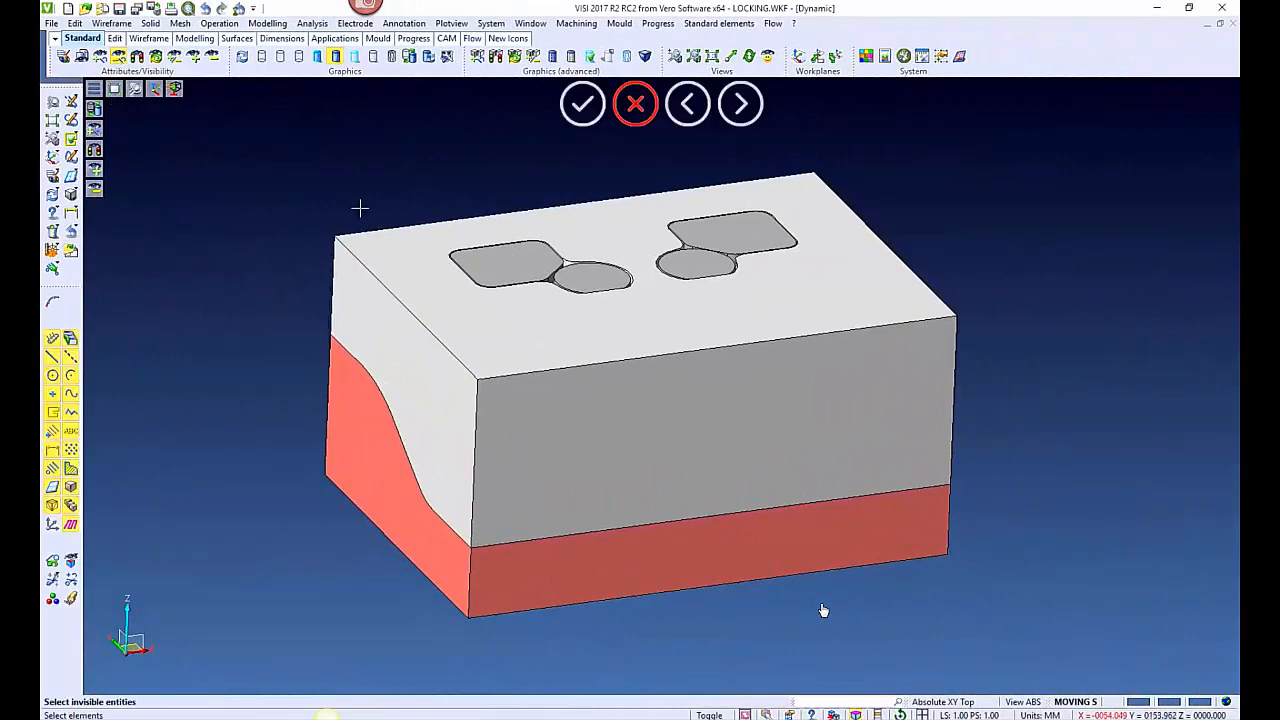
{"action": "left_click_drag", "start_coordinate": [415, 191], "coordinate": [295, 389]}
{"action": "right_click", "coordinate": [295, 389]}
{"action": "middle_click_drag", "start_coordinate": [309, 340], "coordinate": [311, 308]}
{"action": "scroll", "coordinate": [477, 325], "scroll_direction": "up", "scroll_amount": 1}
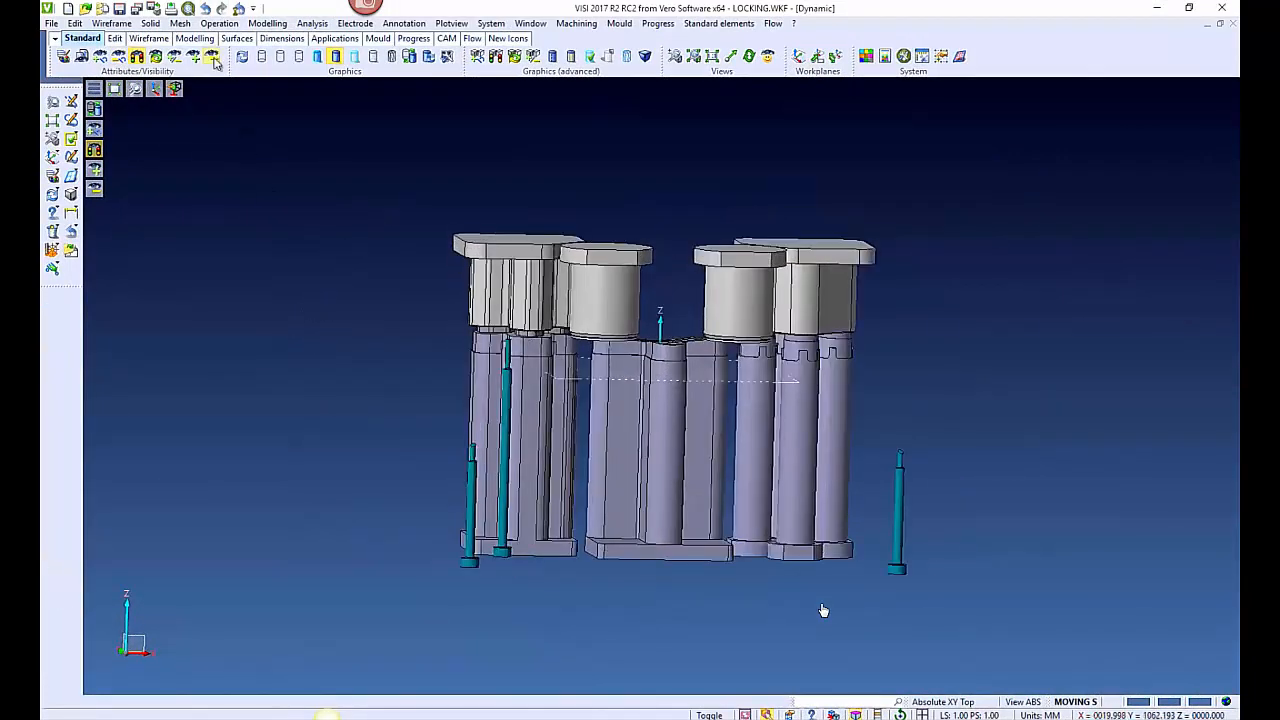
Remove the upper light-grey fixed-side cores from the visible entities
{"action": "left_click", "coordinate": [213, 57]}
{"action": "left_click_drag", "start_coordinate": [414, 283], "coordinate": [891, 303]}
{"action": "right_click", "coordinate": [891, 303]}
{"action": "middle_click_drag", "start_coordinate": [485, 274], "coordinate": [293, 253]}
Isolate the four-lobed moving-side core with Select visible entities and examine its upper end
{"action": "left_click", "coordinate": [98, 58]}
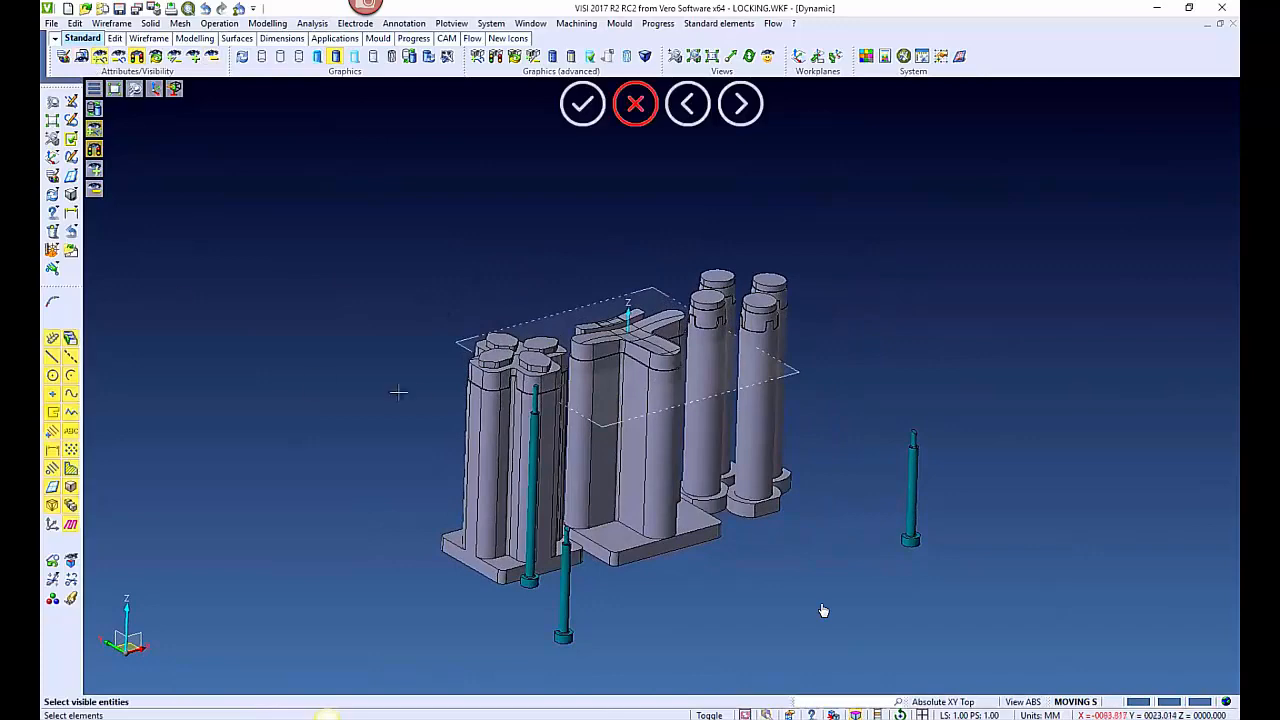
{"action": "left_click", "coordinate": [480, 402]}
{"action": "right_click", "coordinate": [480, 402]}
{"action": "middle_click_drag", "start_coordinate": [433, 414], "coordinate": [541, 390]}
{"action": "scroll", "coordinate": [508, 418], "scroll_direction": "up", "scroll_amount": 4}
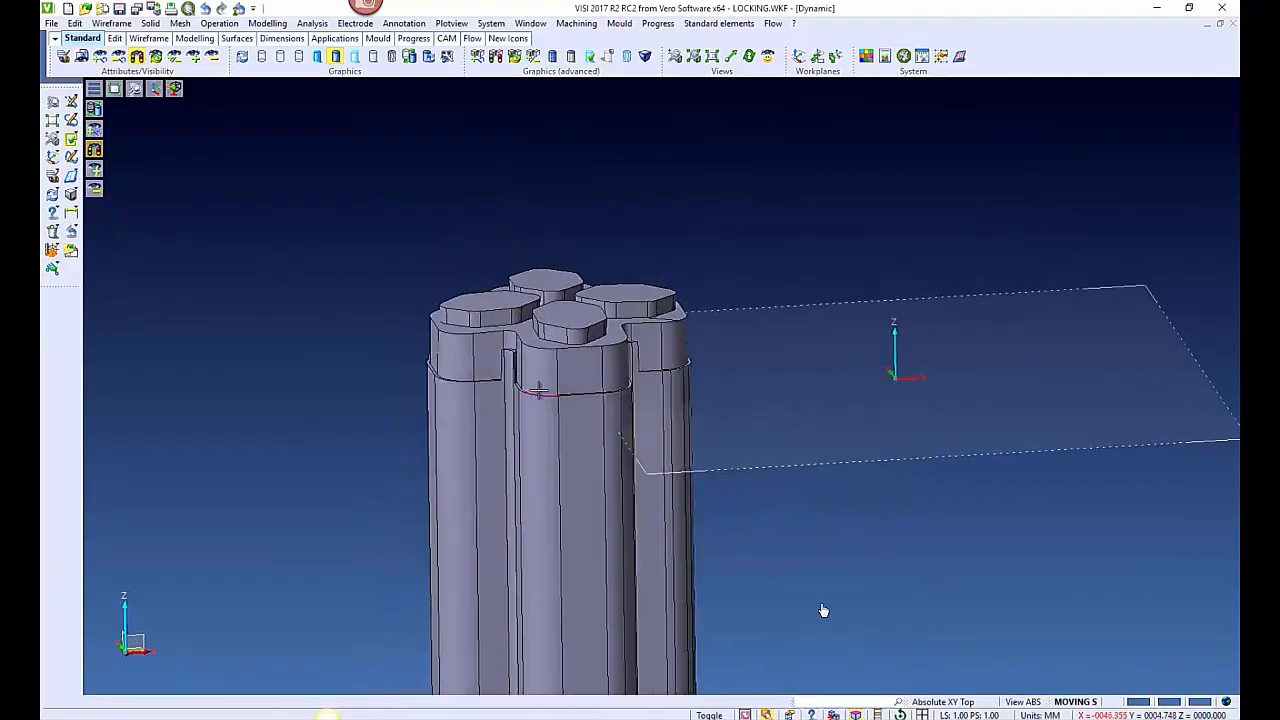
In an orthogonal front view, delete and heal all faces of the raised bosses on top of the four-lobed core
{"action": "left_click", "coordinate": [175, 90]}
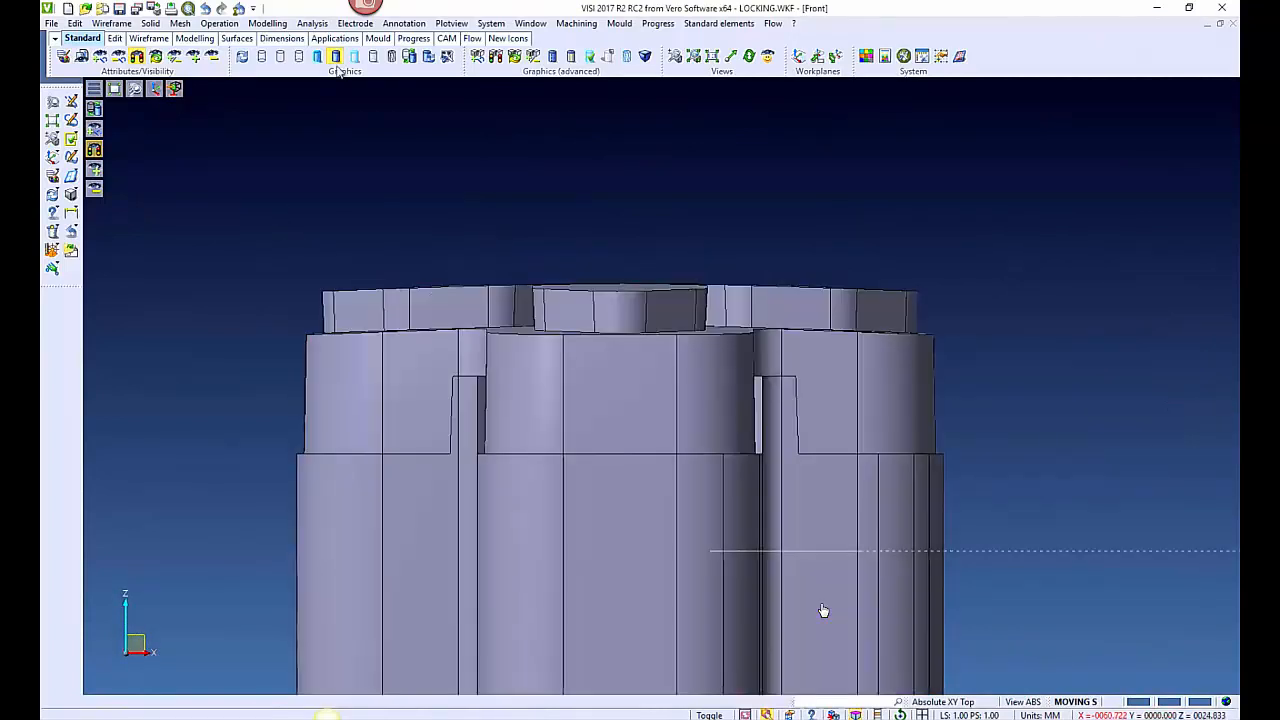
{"action": "left_click", "coordinate": [267, 23]}
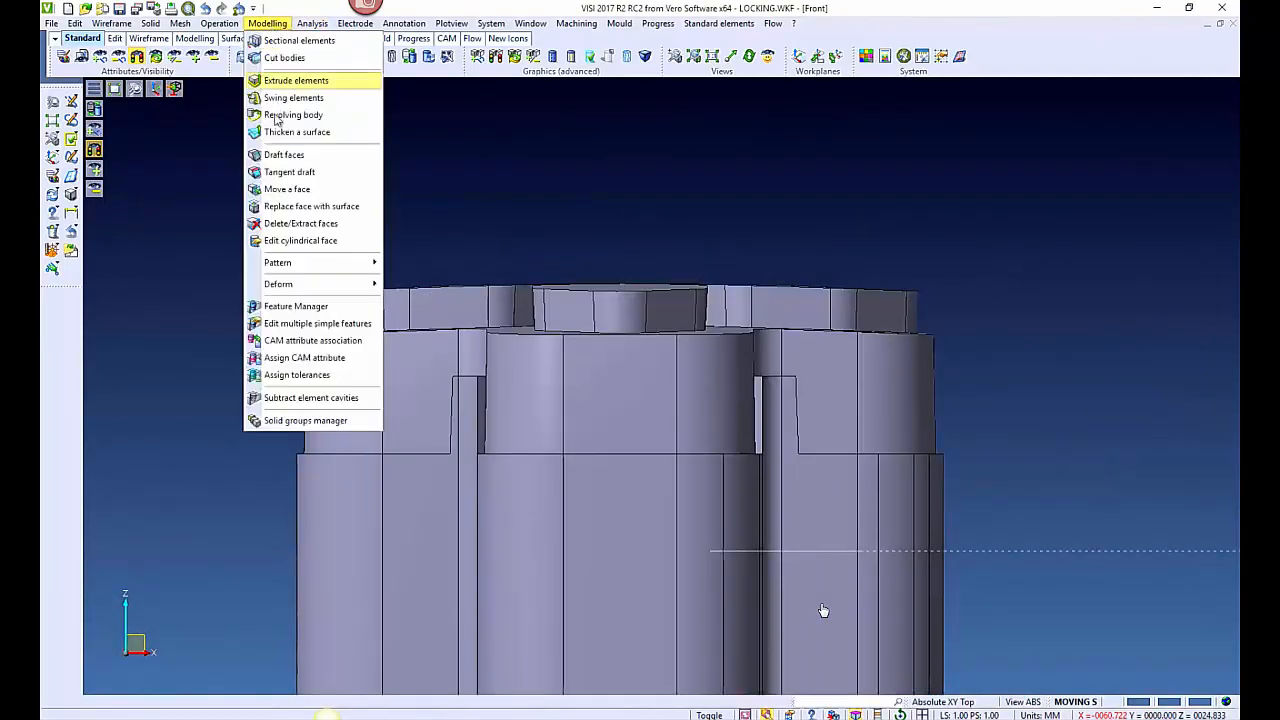
{"action": "left_click", "coordinate": [283, 223]}
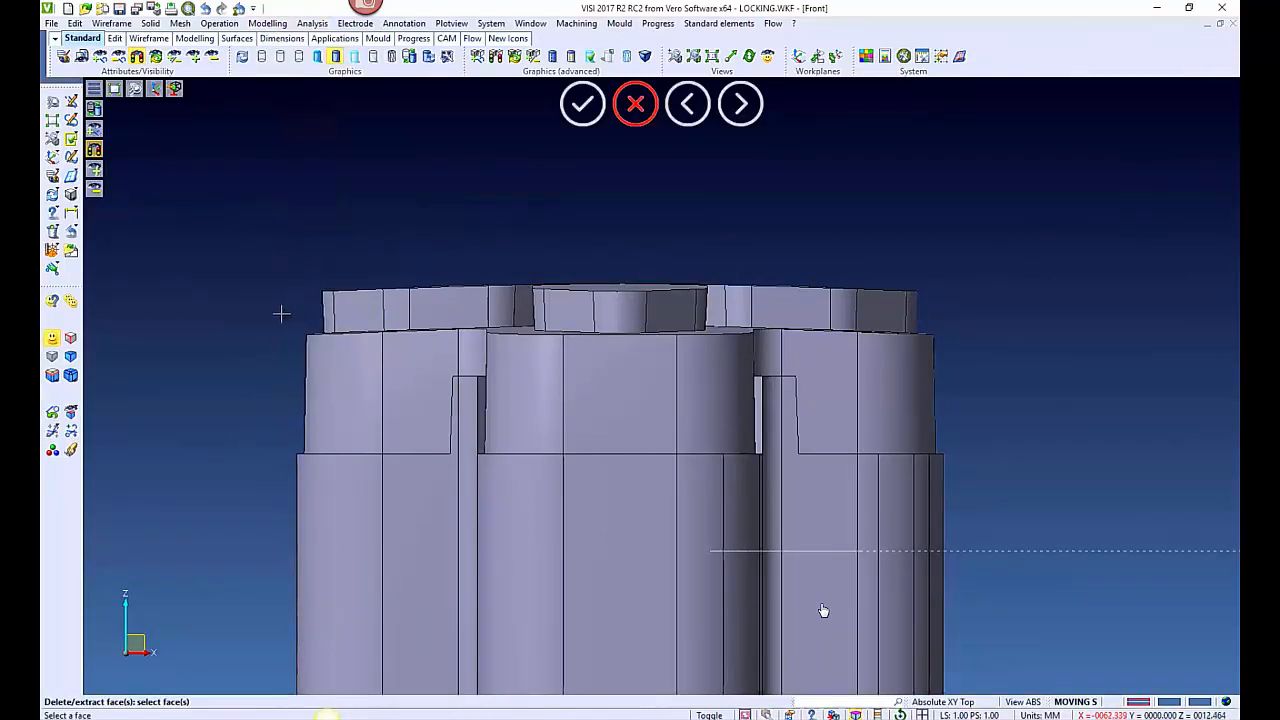
{"action": "mouse_move", "coordinate": [283, 316]}
{"action": "left_mouse_down"}
{"action": "mouse_move", "coordinate": [417, 297]}
{"action": "mouse_move", "coordinate": [860, 290]}
{"action": "mouse_move", "coordinate": [796, 277]}
{"action": "mouse_move", "coordinate": [425, 297]}
{"action": "mouse_move", "coordinate": [953, 300]}
{"action": "left_mouse_up"}
{"action": "right_click", "coordinate": [953, 300]}
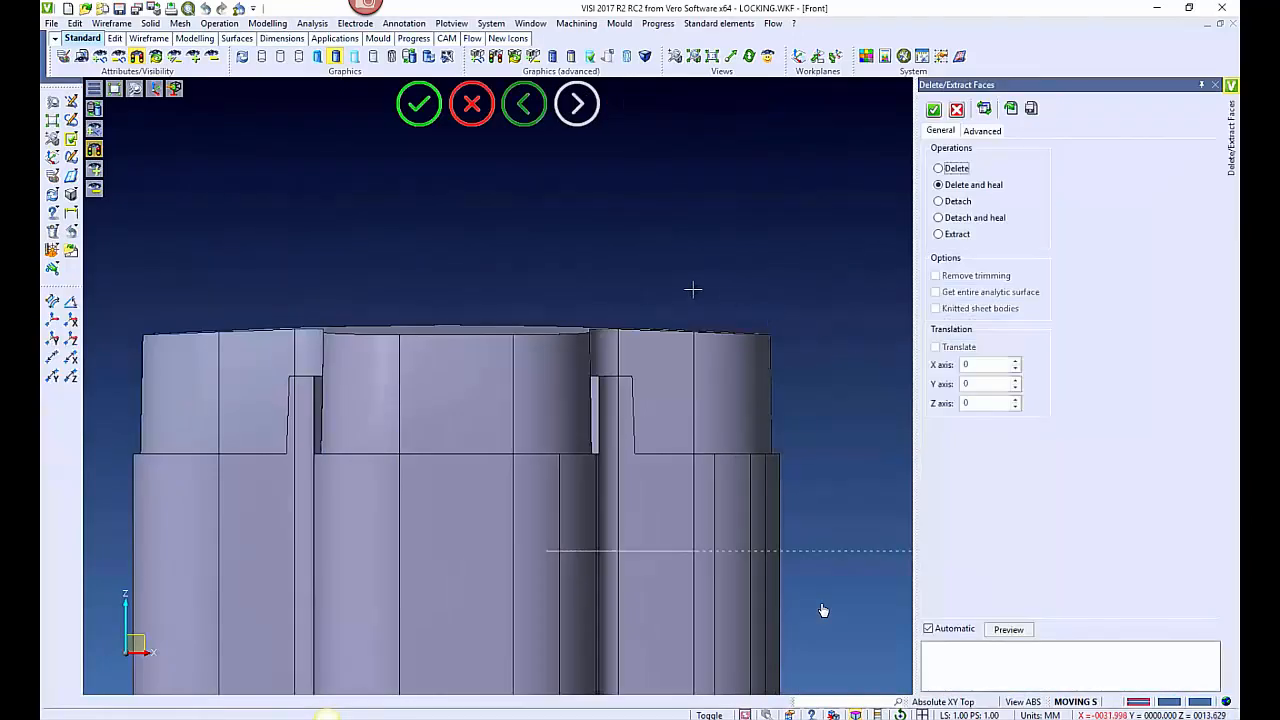
{"action": "middle_click_drag", "start_coordinate": [691, 289], "coordinate": [717, 332]}
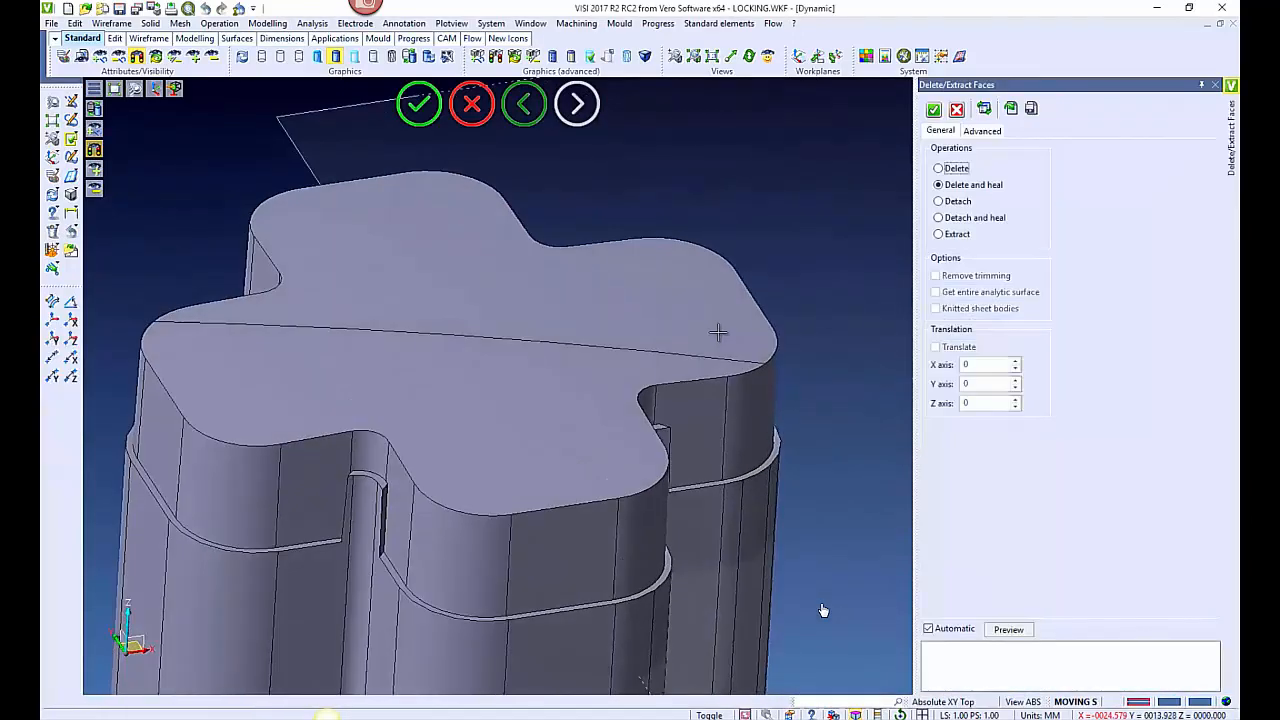
{"action": "left_click", "coordinate": [419, 104]}
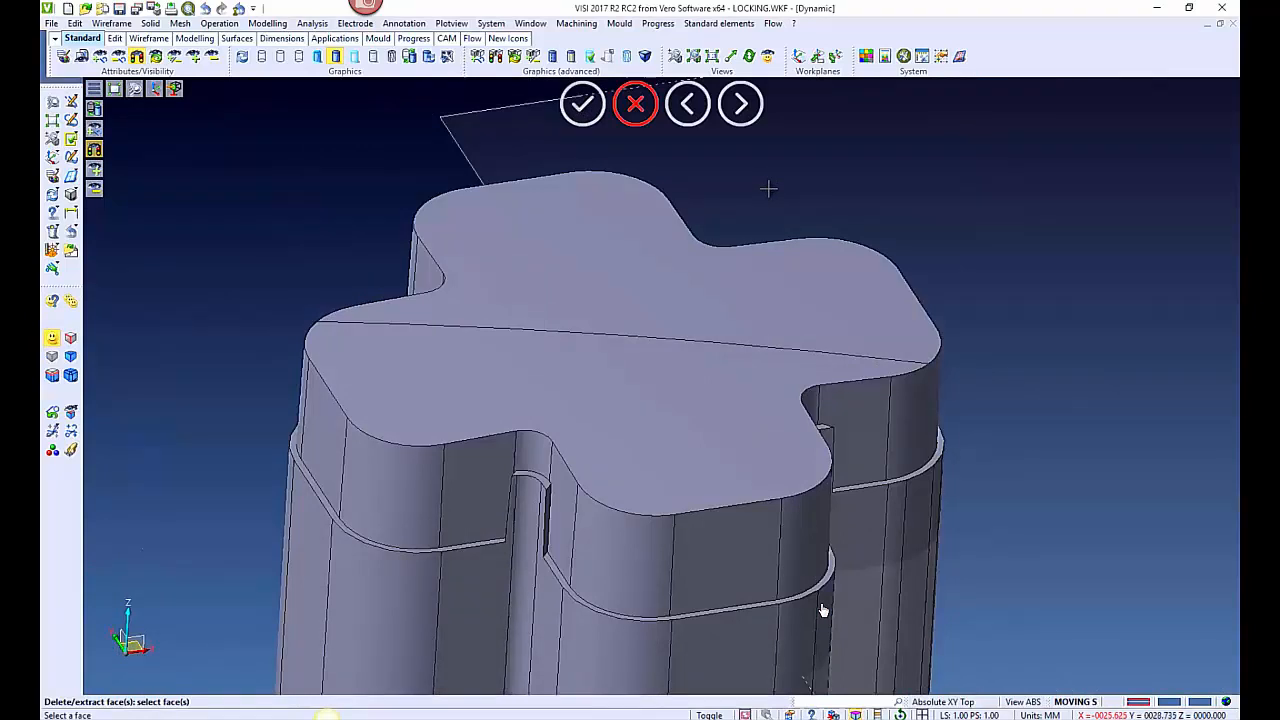
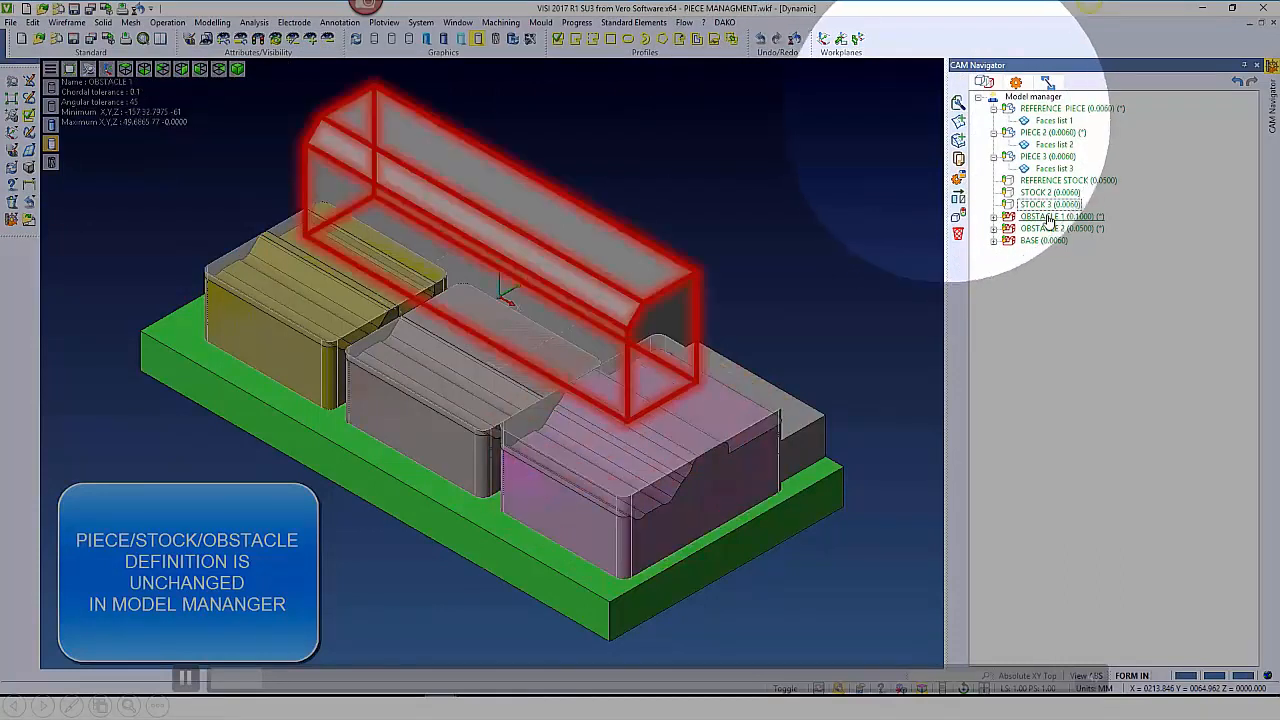
Examine OBSTACLE 2, BASE, REFERENCE PIECE, its Add faces list option, and Faces list 1 and 2 in the Model manager
{"action": "left_click", "coordinate": [1050, 232]}
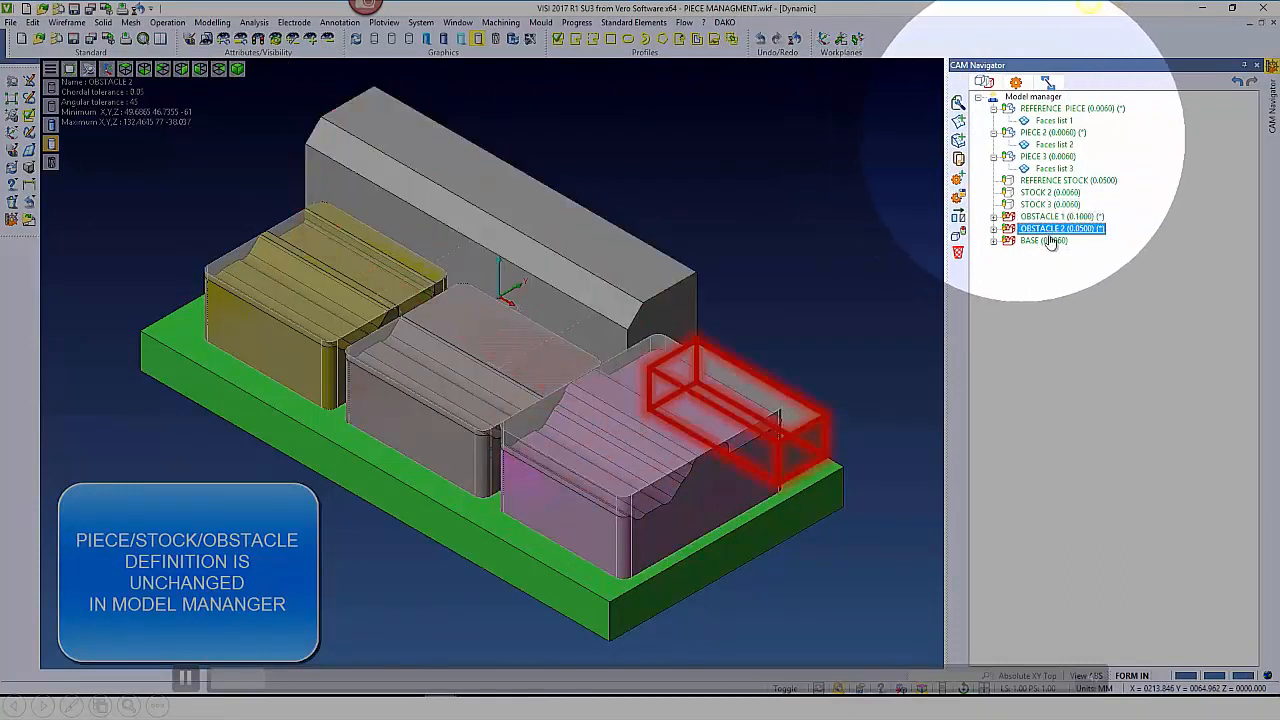
{"action": "left_click", "coordinate": [1046, 241]}
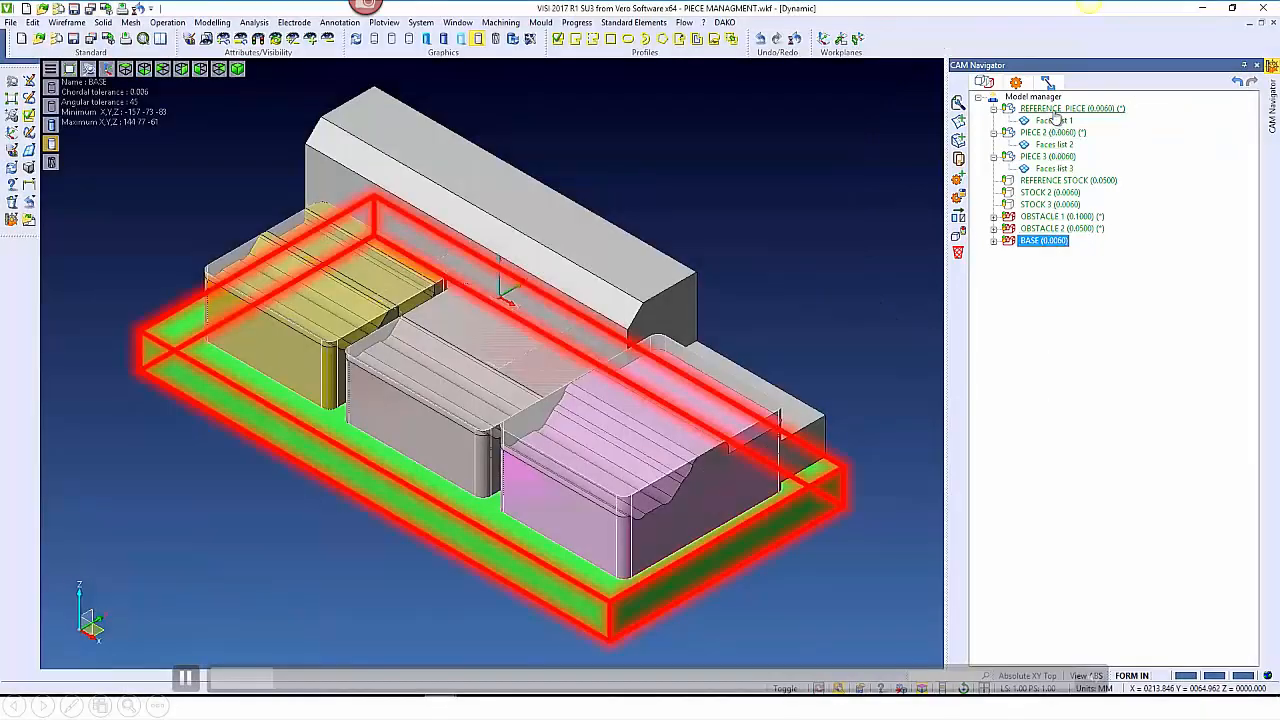
{"action": "left_click", "coordinate": [1041, 110]}
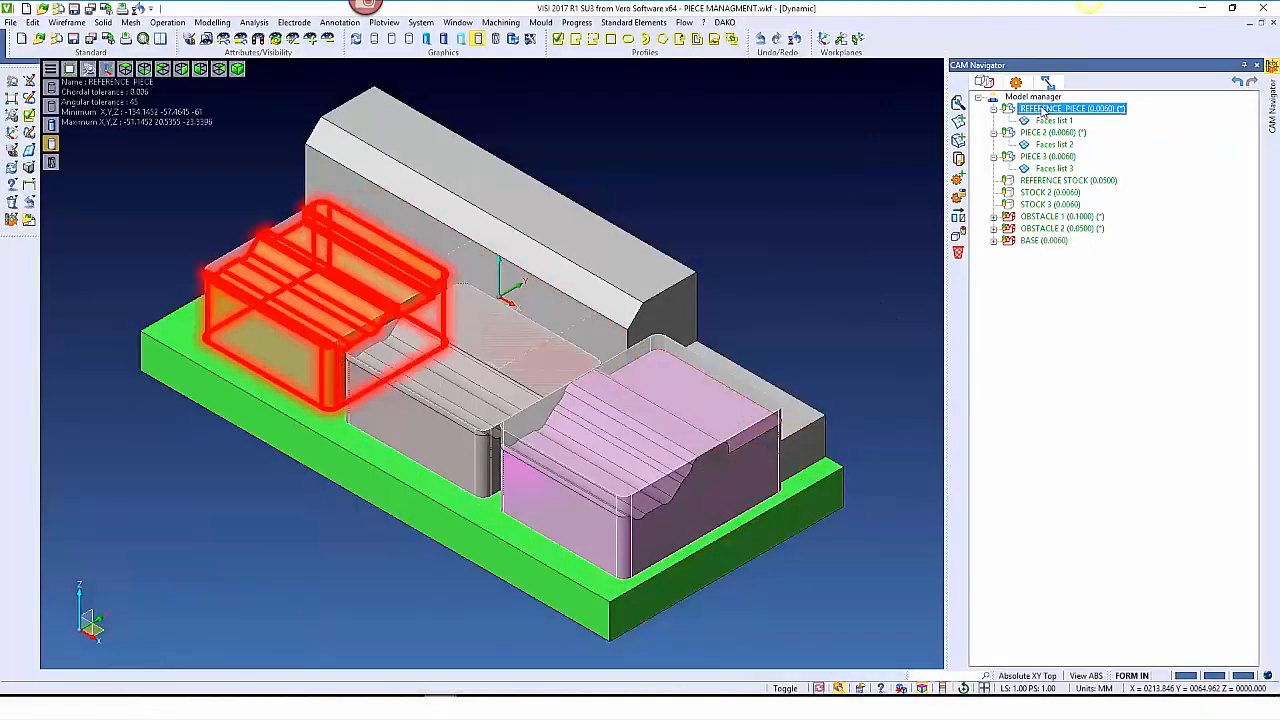
{"action": "right_click", "coordinate": [1042, 110]}
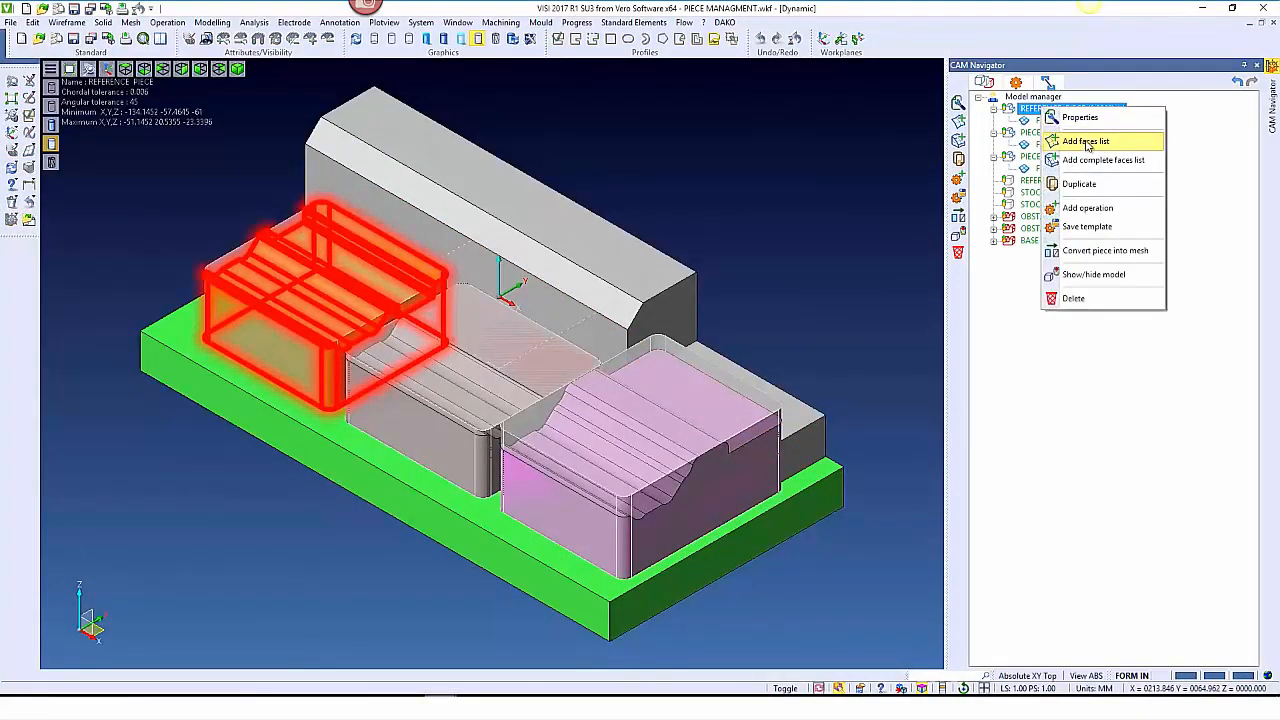
{"action": "left_click", "coordinate": [1087, 142]}
{"action": "left_click", "coordinate": [1046, 123]}
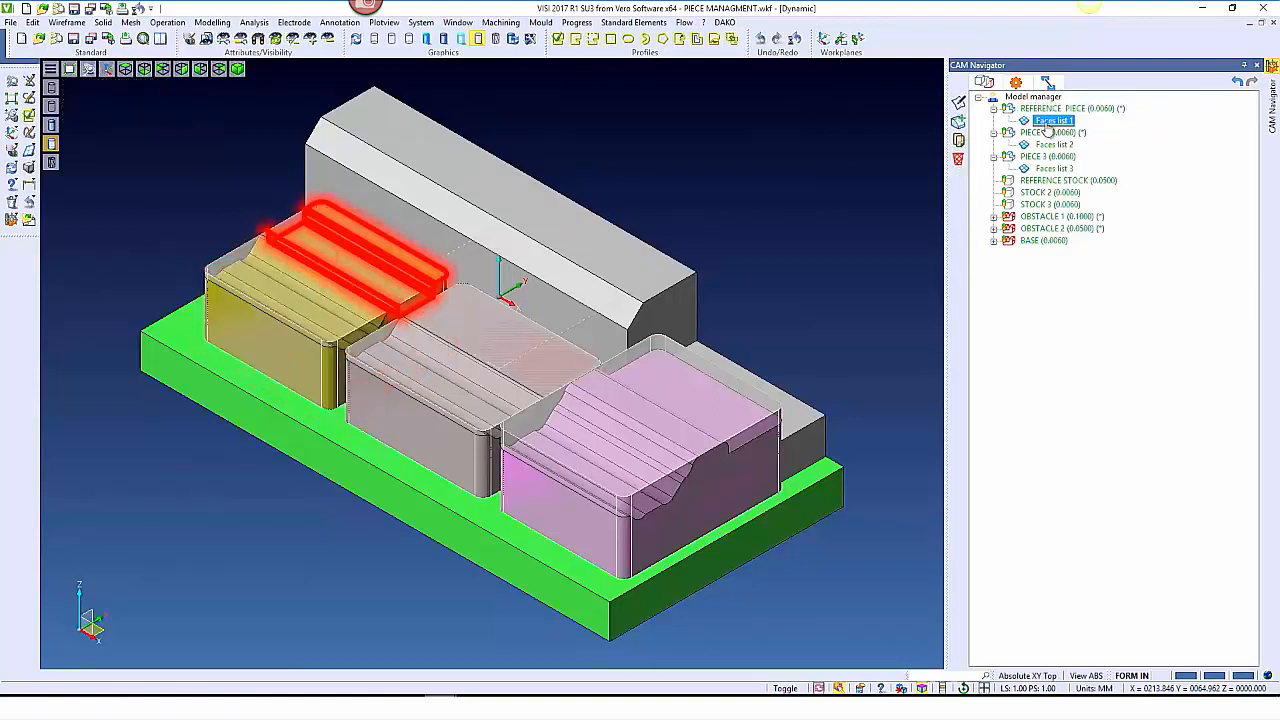
{"action": "left_click", "coordinate": [1053, 144]}
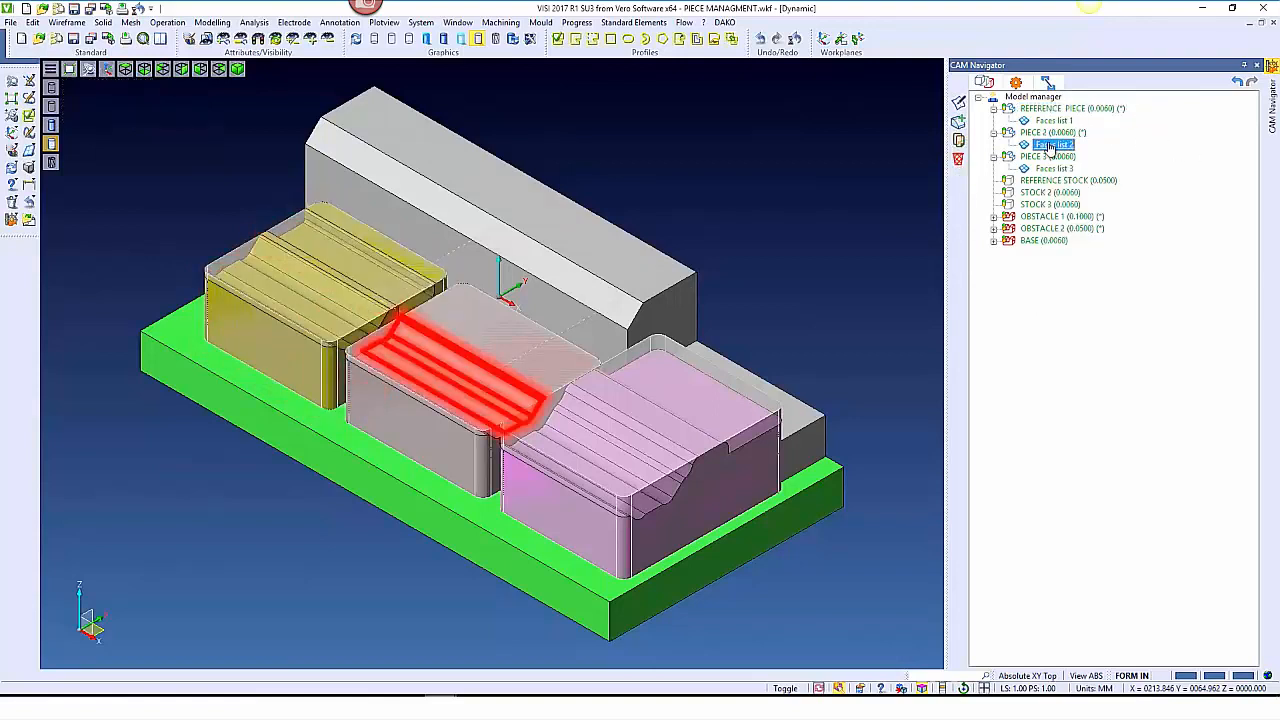
Highlight Faces list 3 in the Model manager and start adding an operation to REFERENCE PIECE
{"action": "left_click", "coordinate": [1052, 168]}
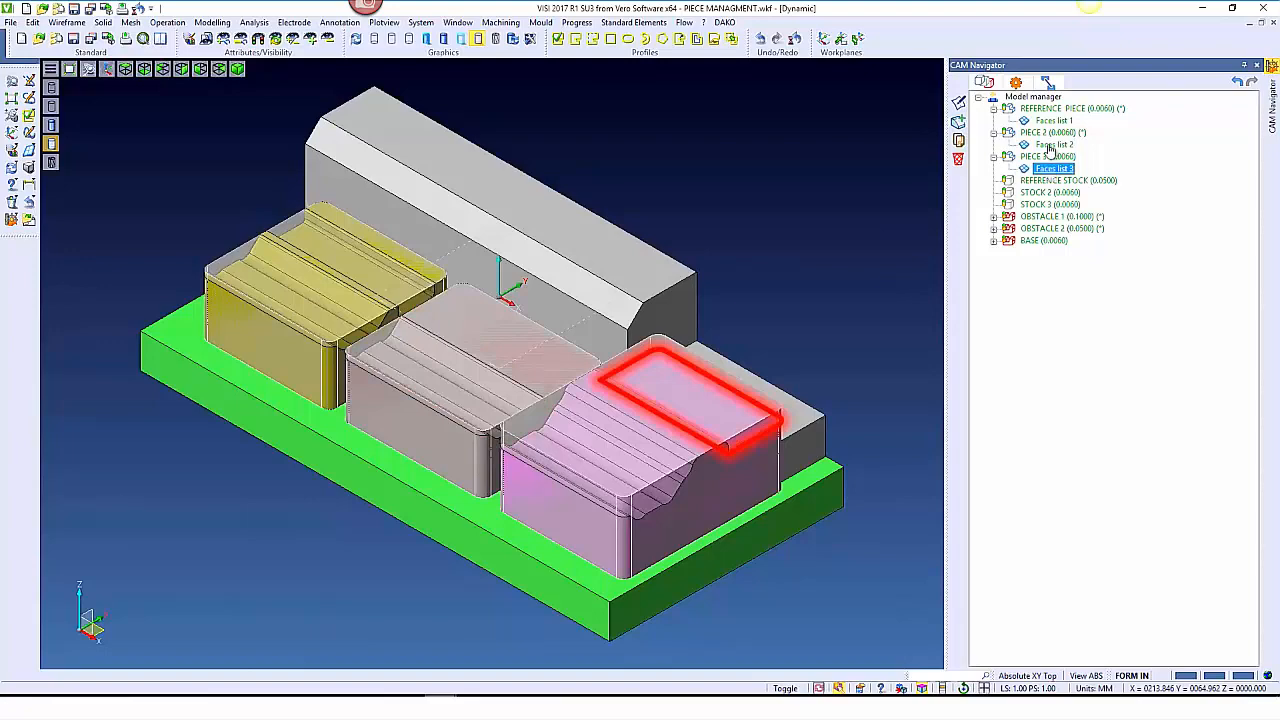
{"action": "left_click", "coordinate": [1033, 97]}
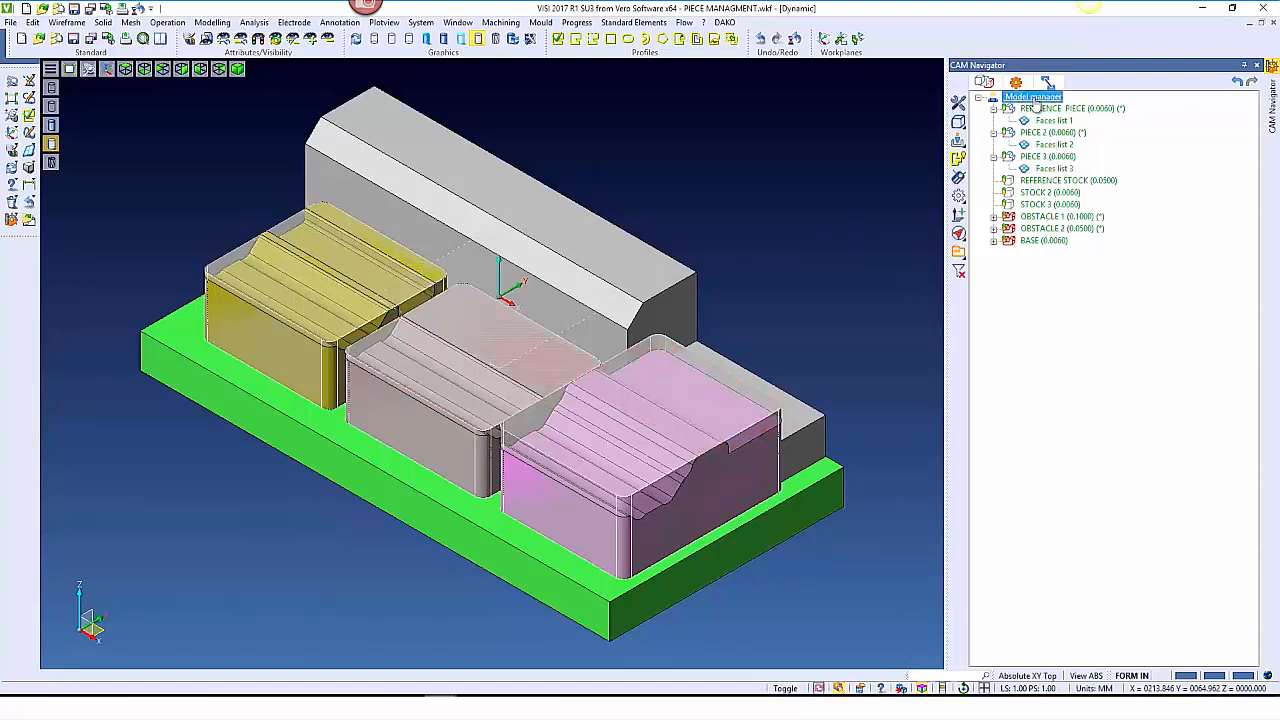
{"action": "left_click", "coordinate": [1038, 108]}
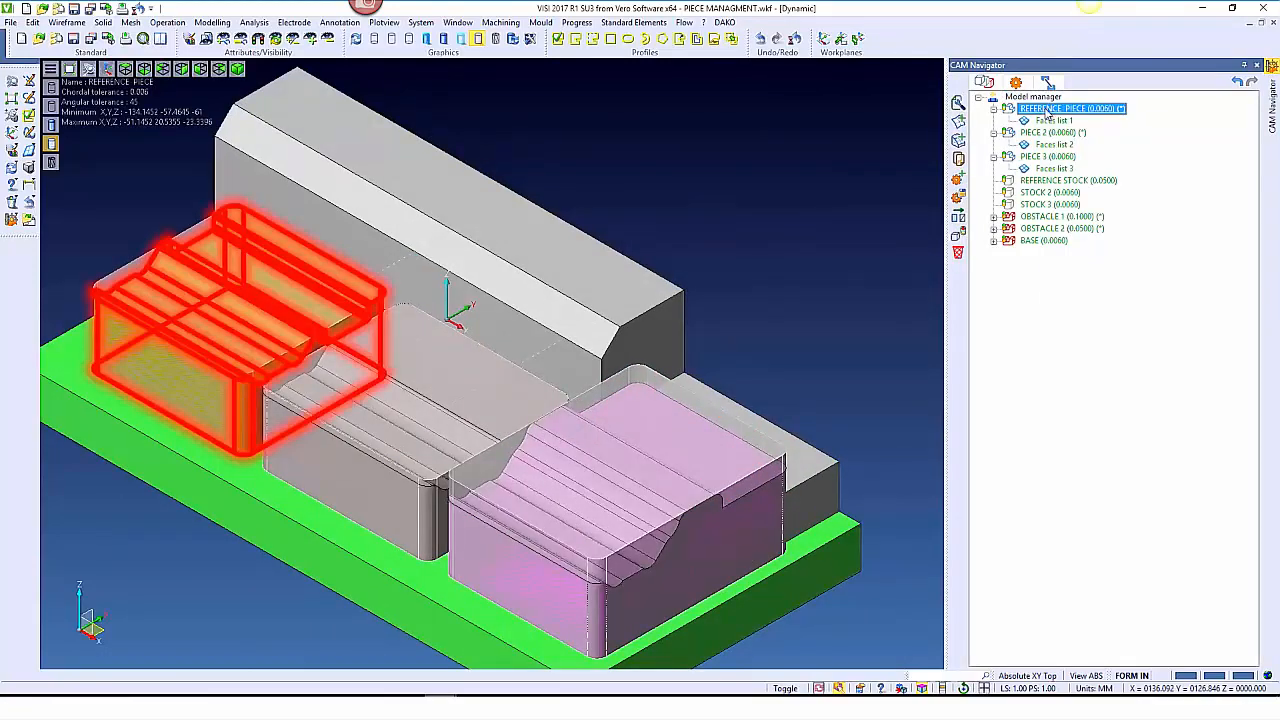
{"action": "right_click", "coordinate": [1048, 114]}
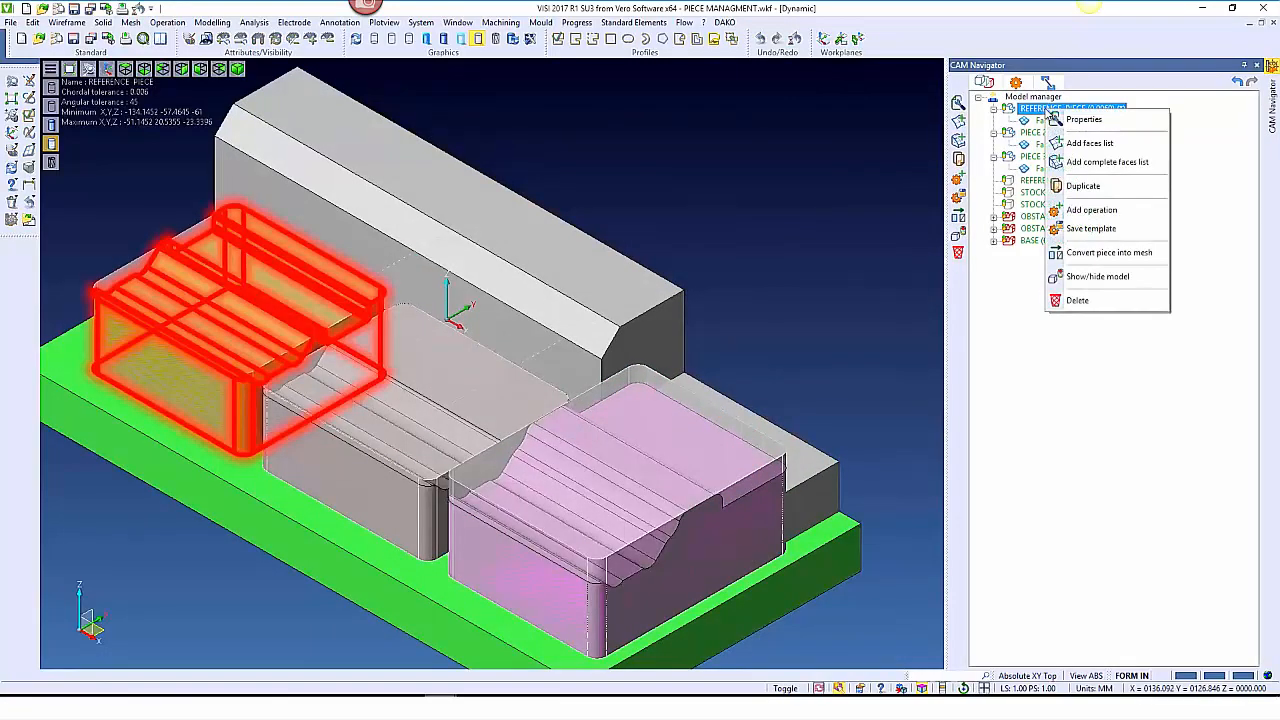
{"action": "left_click", "coordinate": [1122, 210]}
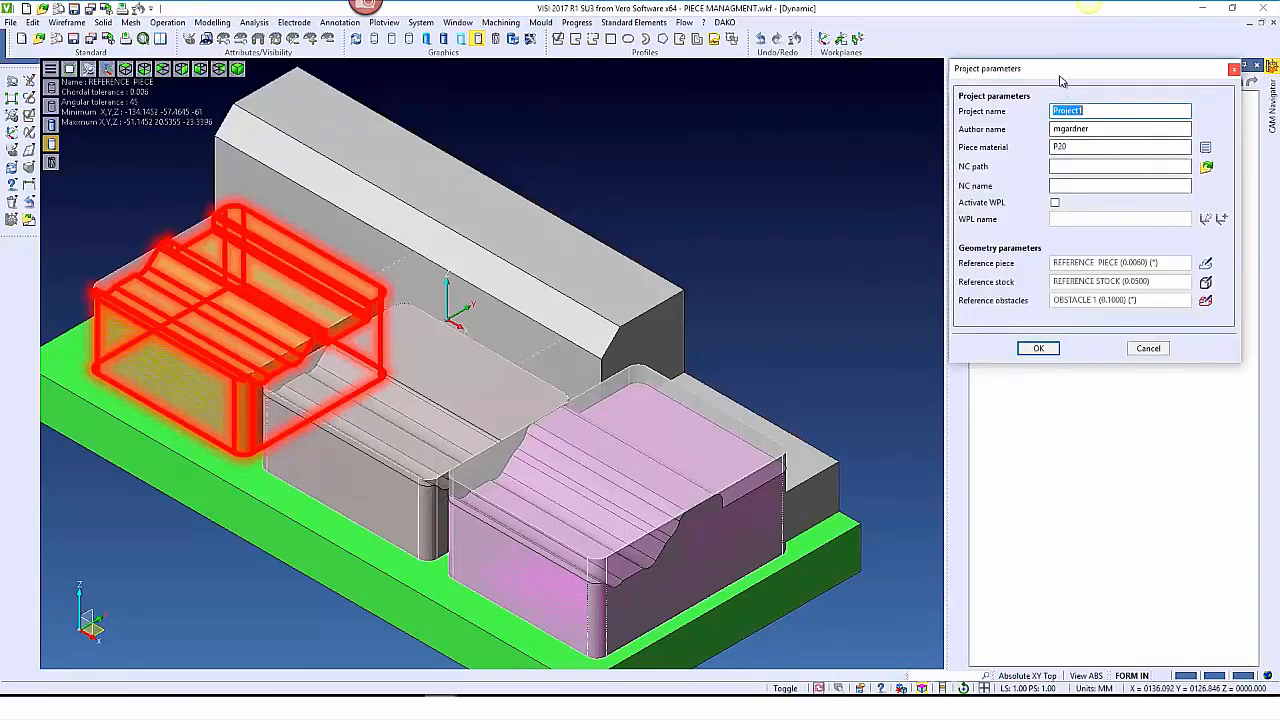
{"action": "left_click_drag", "start_coordinate": [1055, 71], "coordinate": [935, 87]}
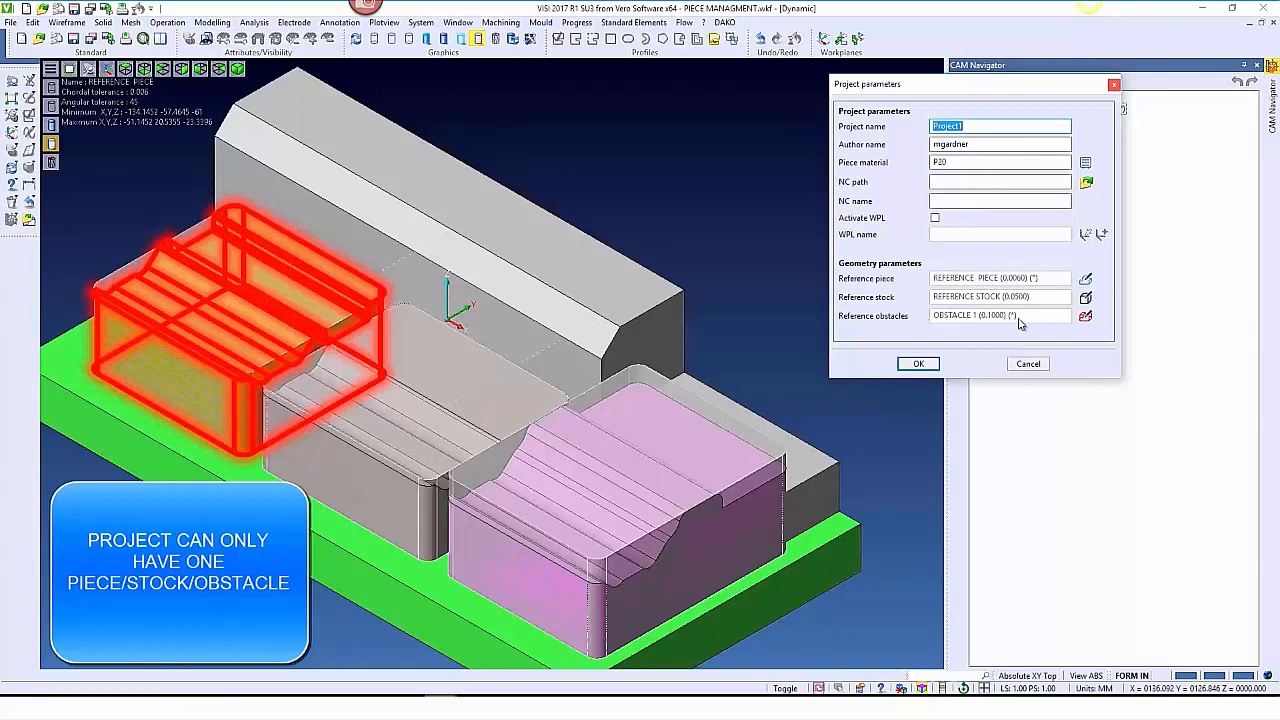
Try to add PIECE 2 as a second reference piece in the project's geometry parameters
{"action": "left_click", "coordinate": [1086, 278]}
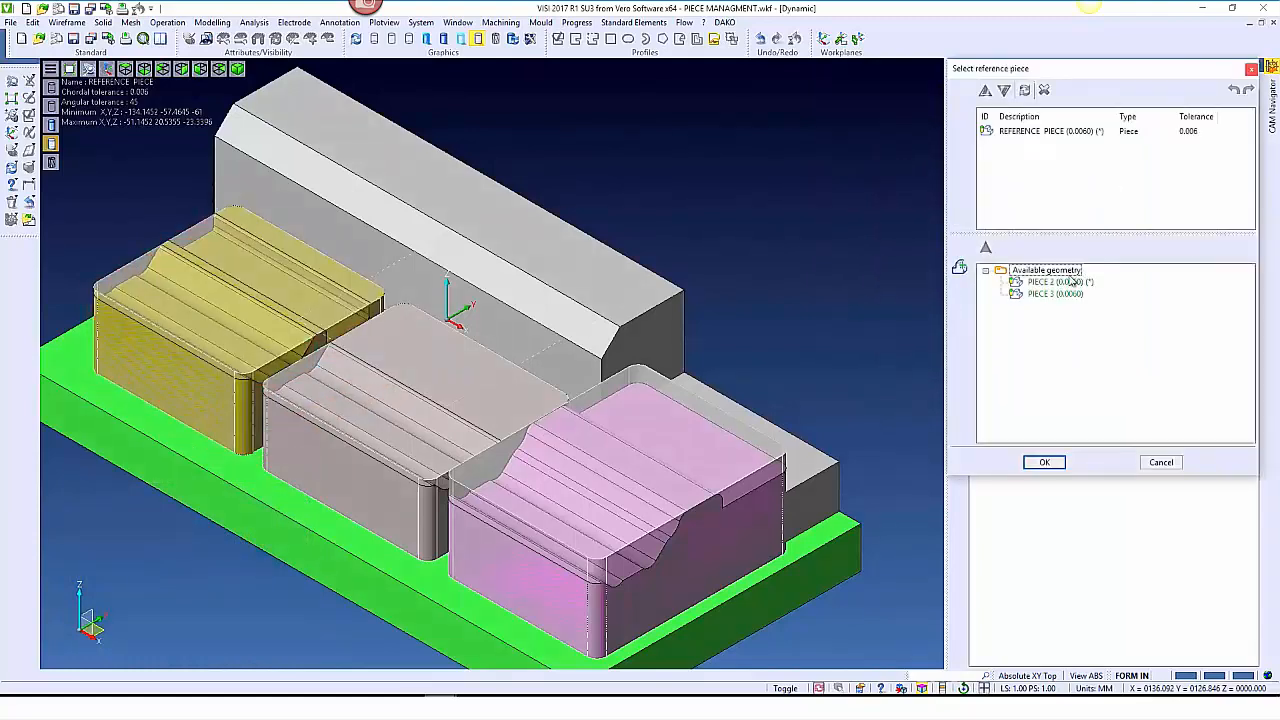
{"action": "left_click", "coordinate": [1058, 282]}
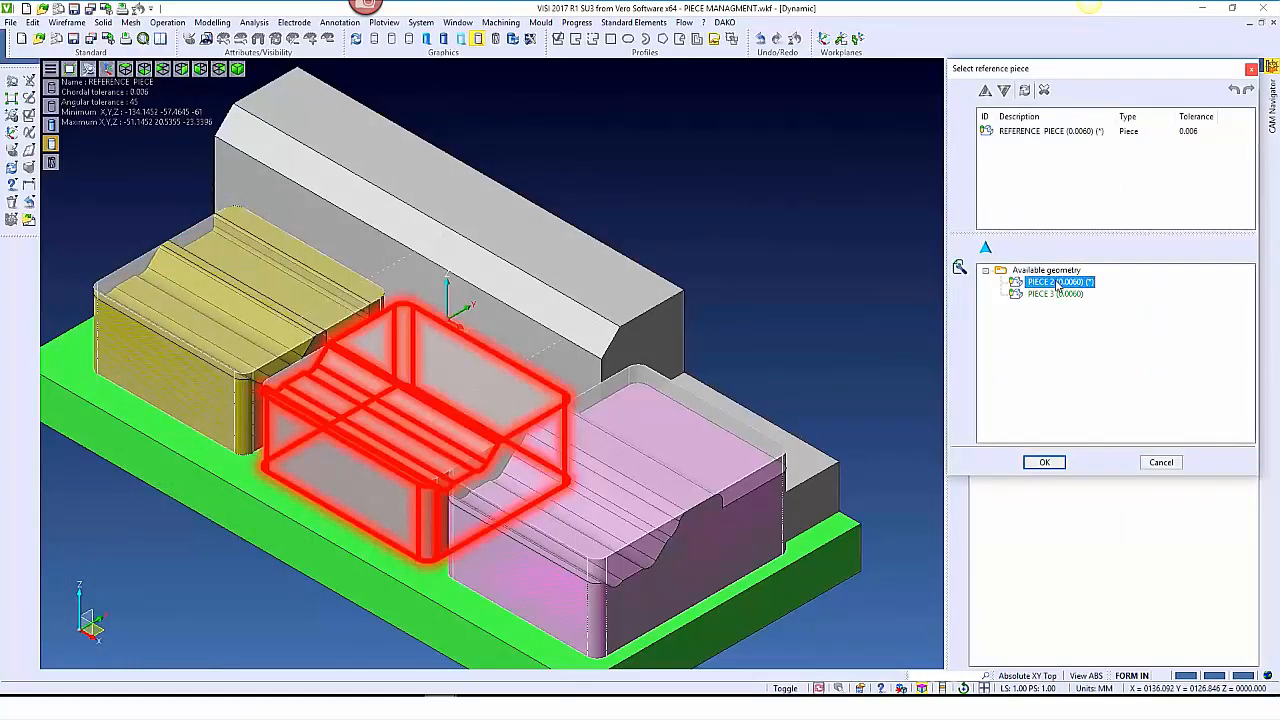
{"action": "left_click", "coordinate": [985, 248]}
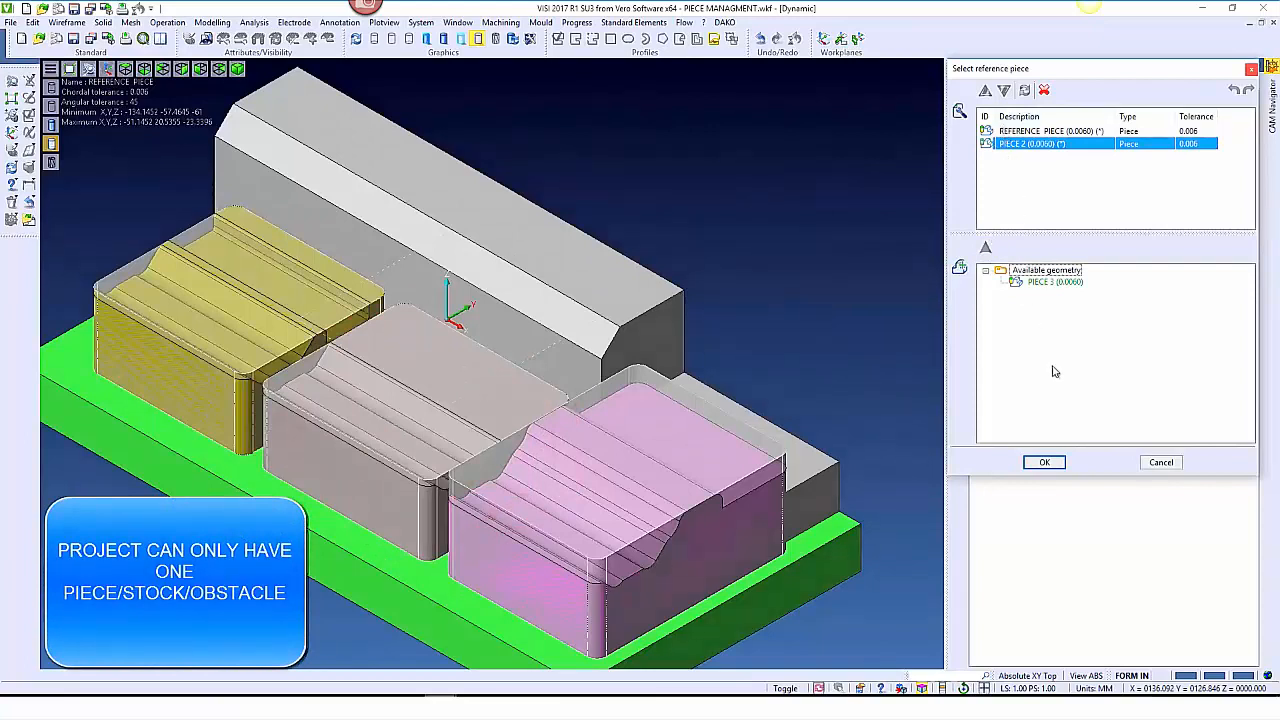
{"action": "left_click", "coordinate": [1050, 464]}
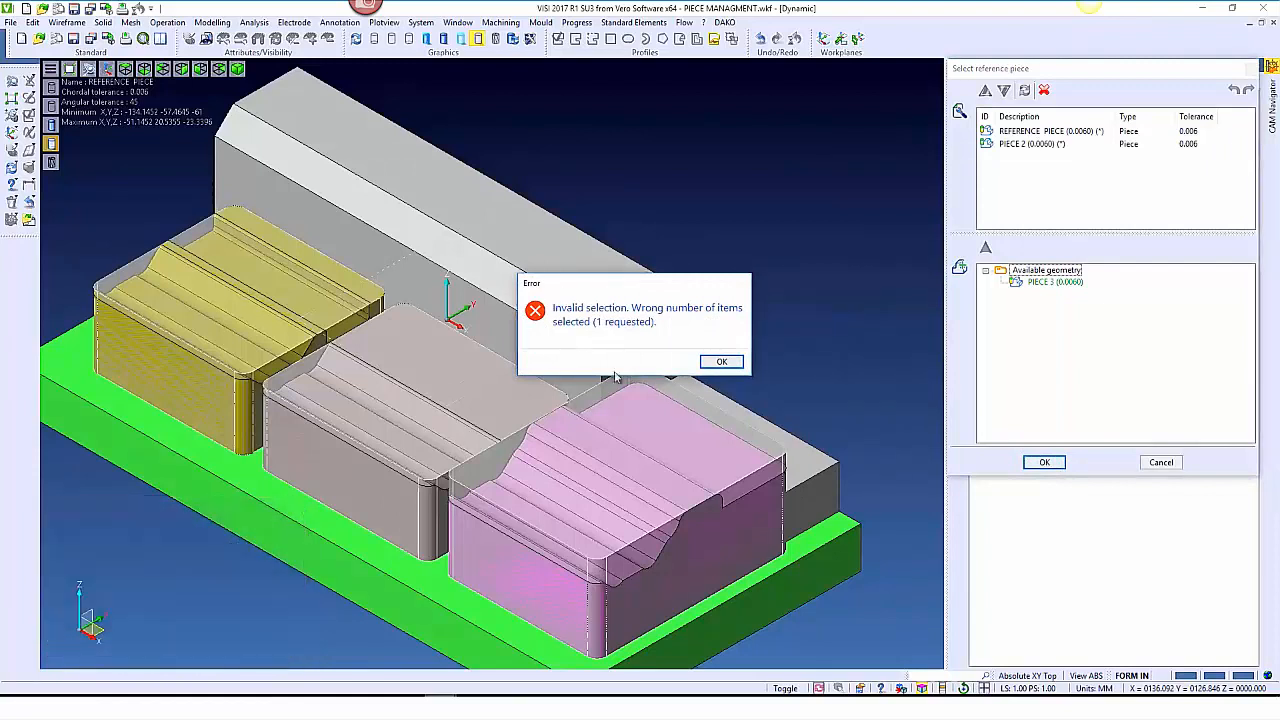
{"action": "left_click", "coordinate": [724, 361]}
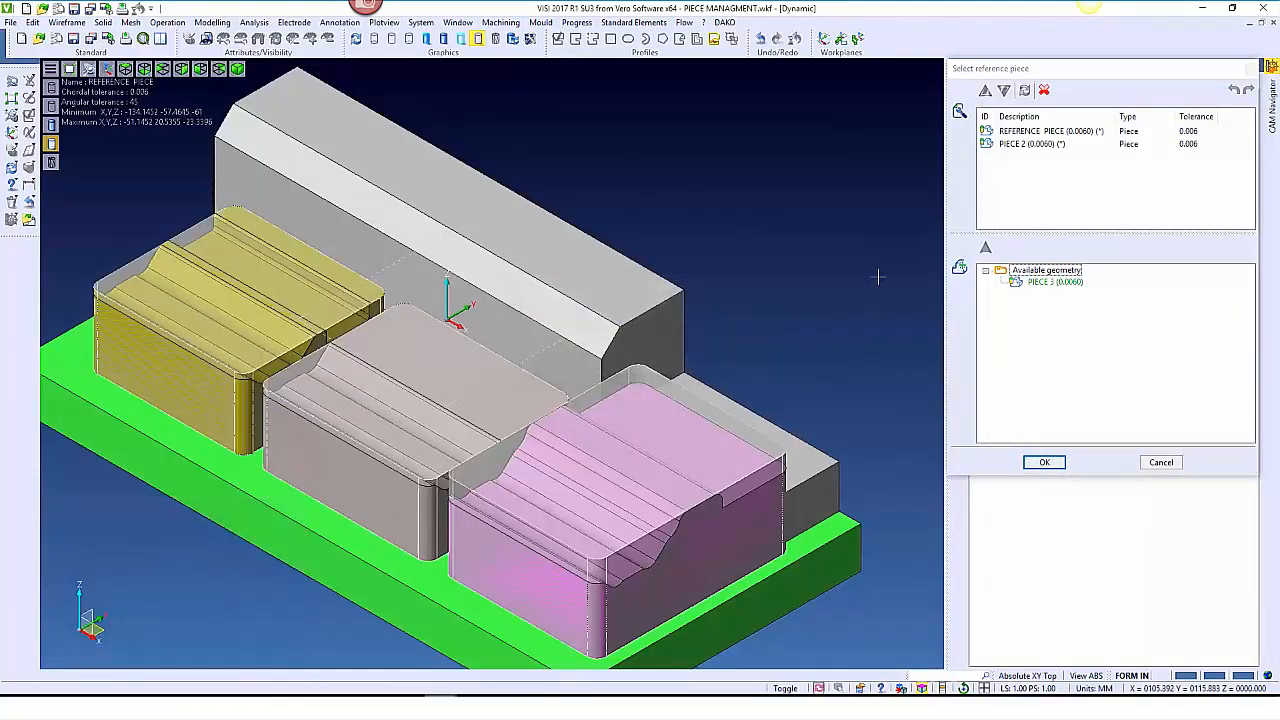
Remove PIECE 2 from the reference piece selection, keep REFERENCE PIECE, and accept the parameters of Project1
{"action": "left_click", "coordinate": [1012, 144]}
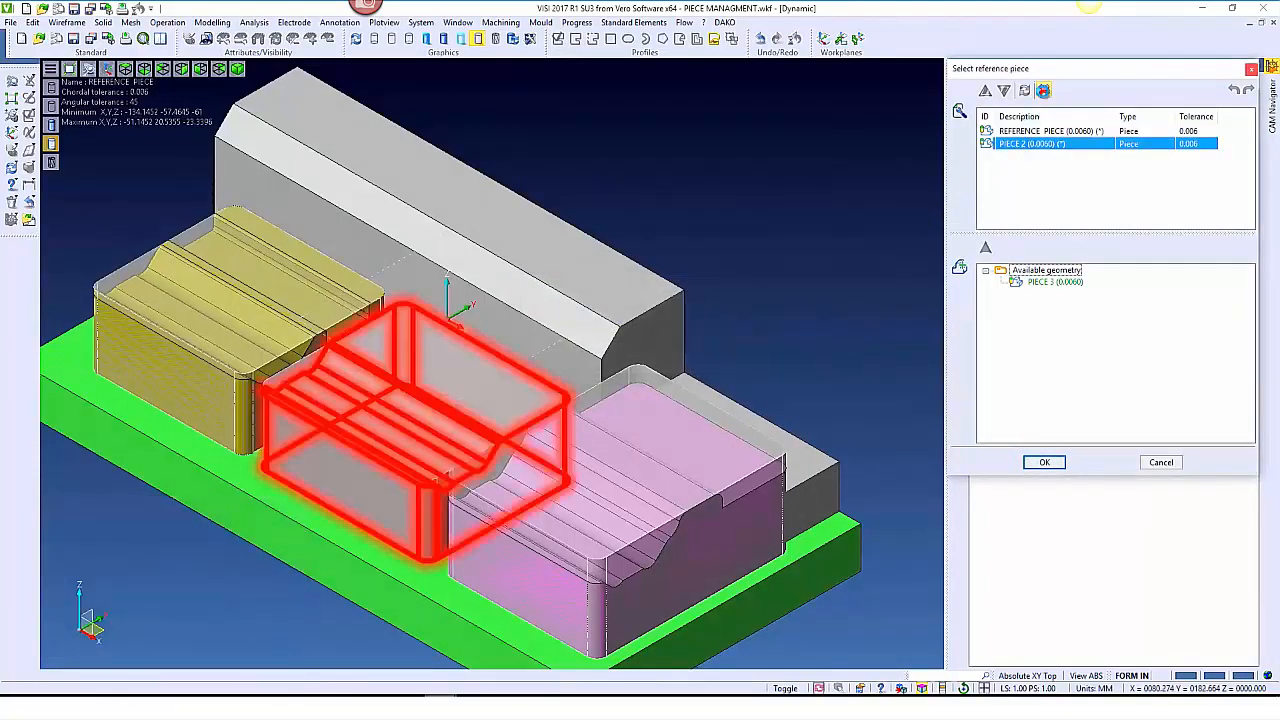
{"action": "left_click", "coordinate": [1044, 90]}
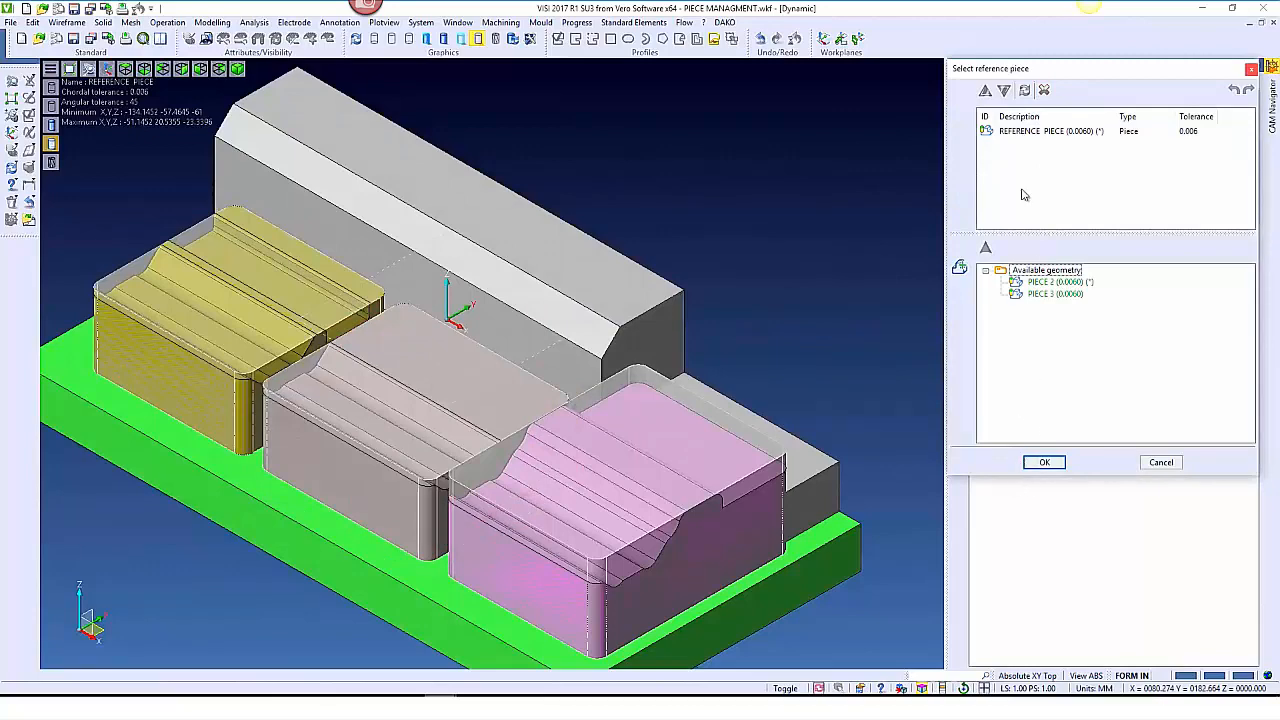
{"action": "left_click", "coordinate": [1016, 131]}
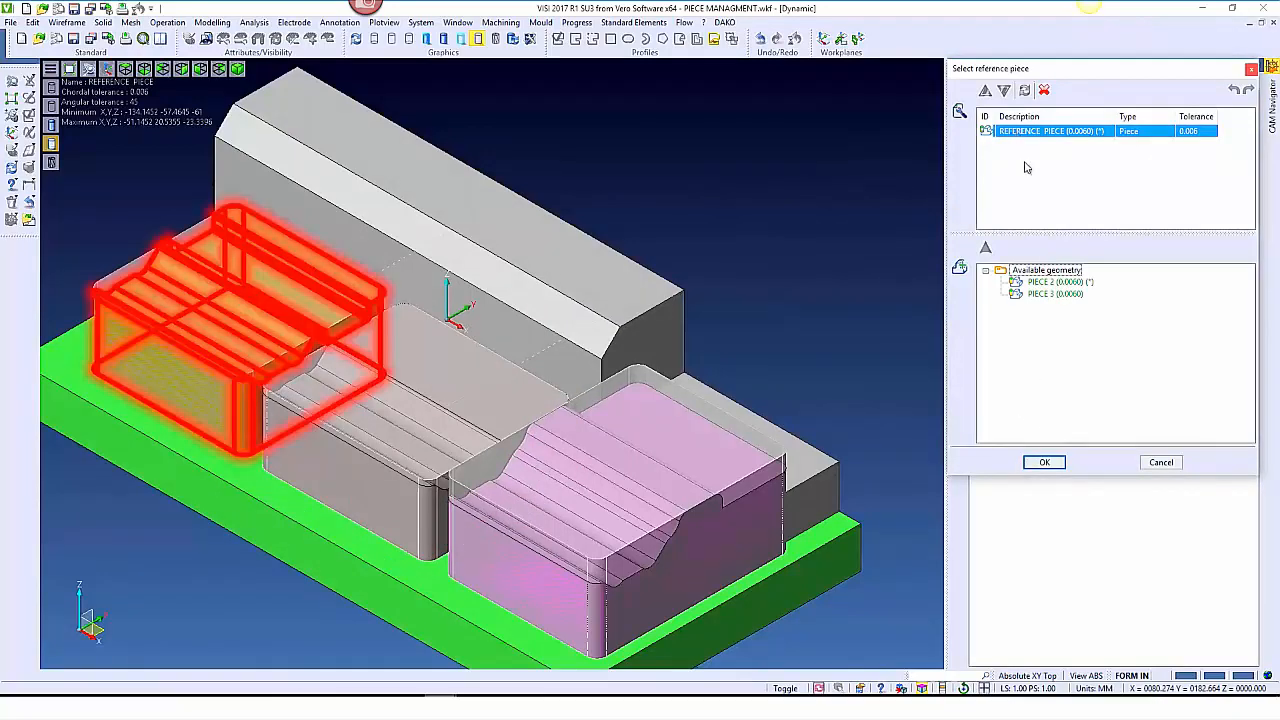
{"action": "left_click", "coordinate": [1045, 463]}
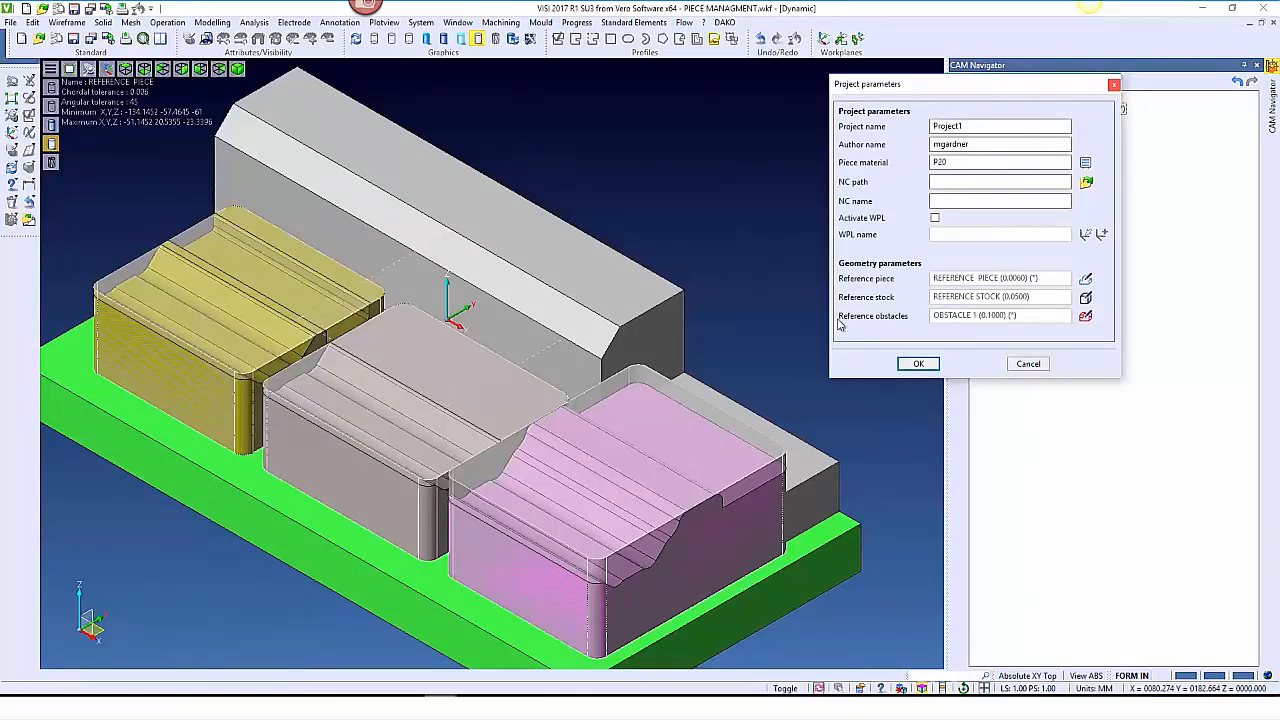
{"action": "left_click", "coordinate": [918, 364]}
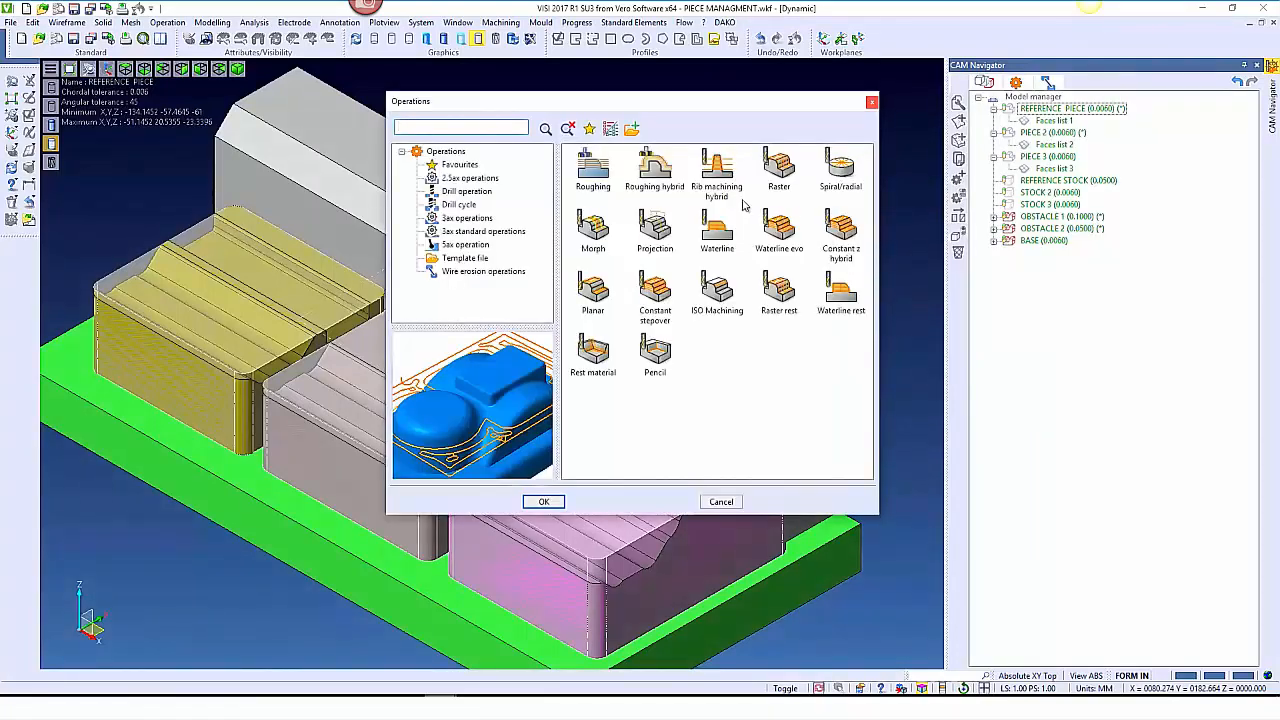
Create a Roughing operation using tool 95, the 16 mm Bullnose, from the tool library
{"action": "left_click", "coordinate": [593, 174]}
{"action": "left_click", "coordinate": [553, 502]}
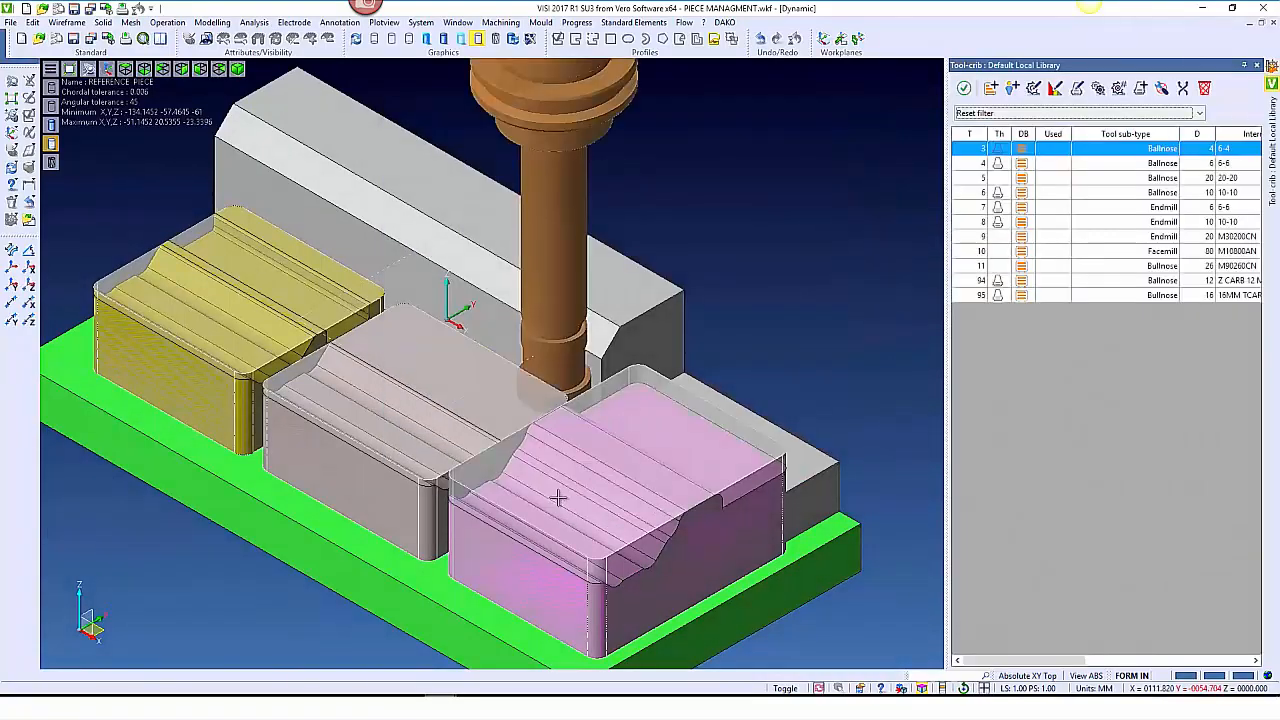
{"action": "left_click", "coordinate": [1020, 295]}
{"action": "left_click", "coordinate": [962, 89]}
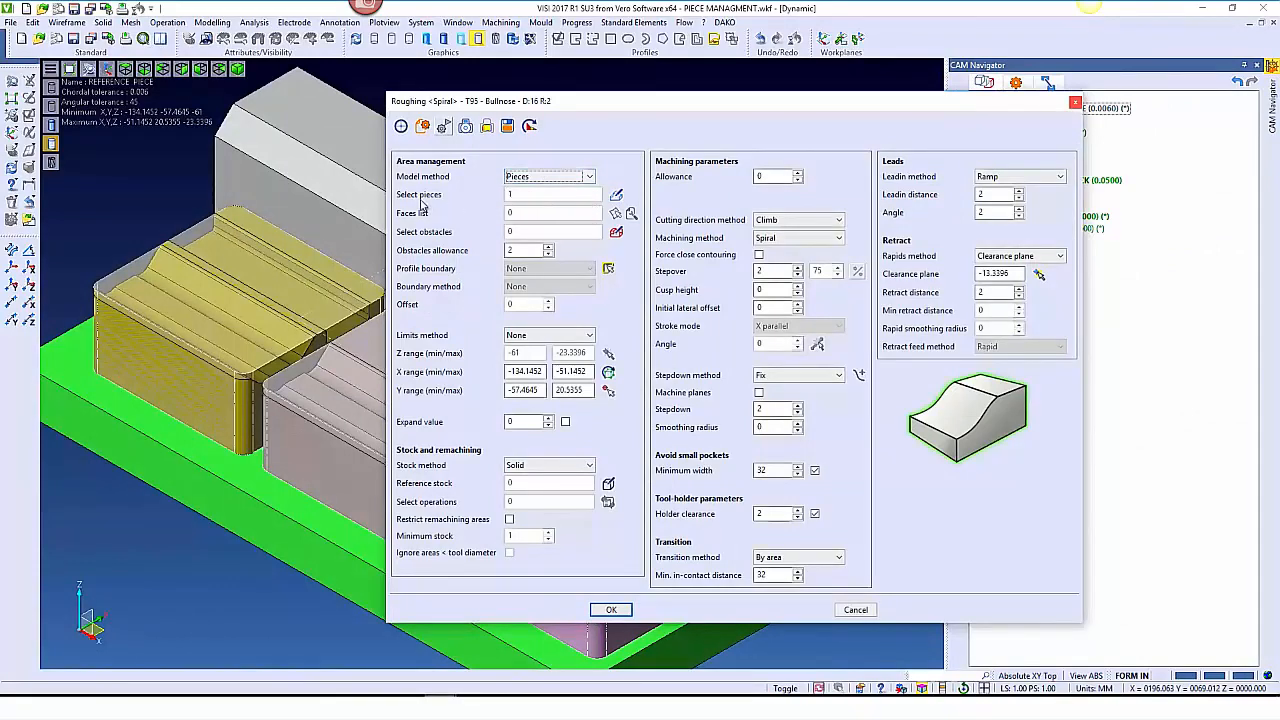
Add PIECE 2 and PIECE 3 to REFERENCE PIECE in the roughing operation's selected pieces
{"action": "left_click", "coordinate": [616, 197]}
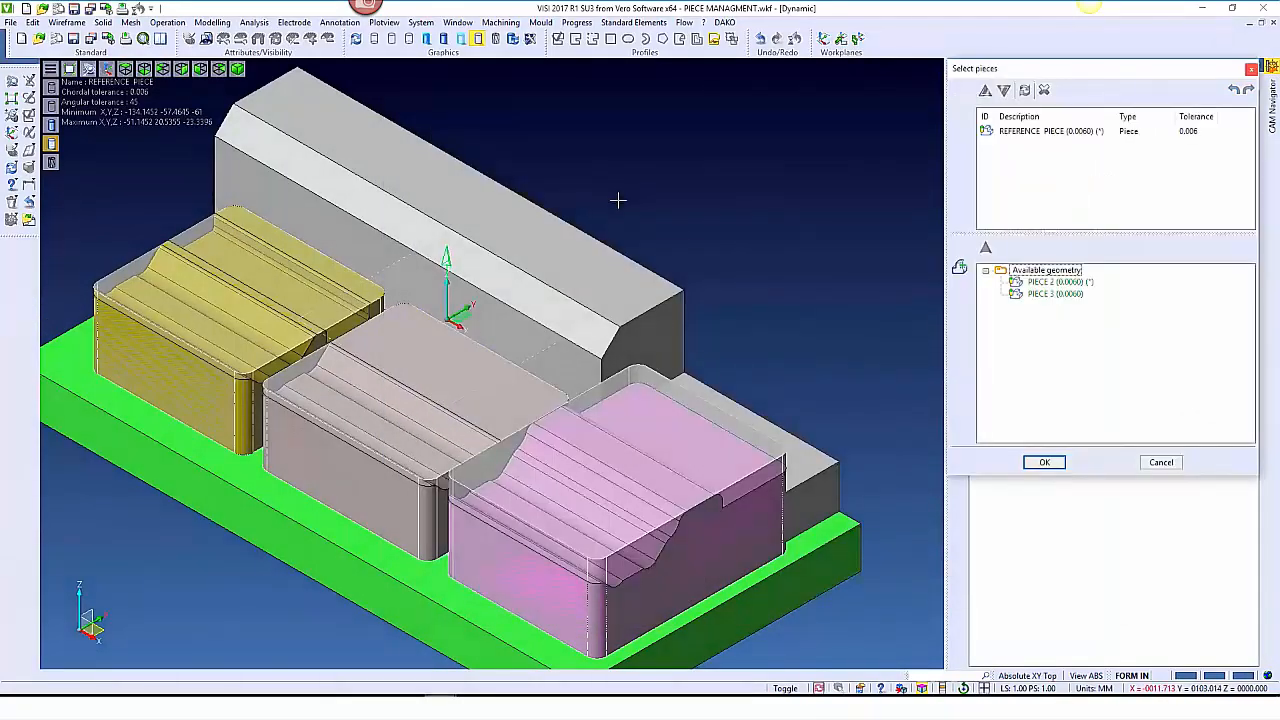
{"action": "left_click", "coordinate": [1010, 132]}
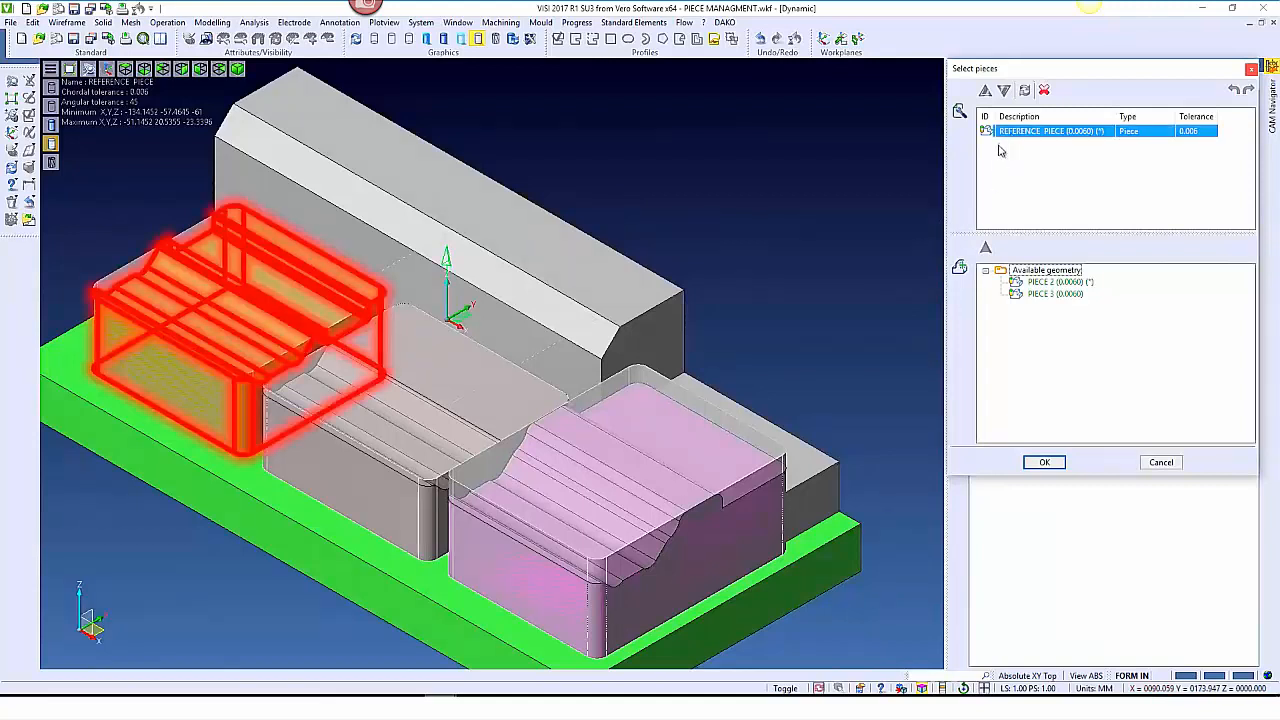
{"action": "left_click", "coordinate": [1042, 283]}
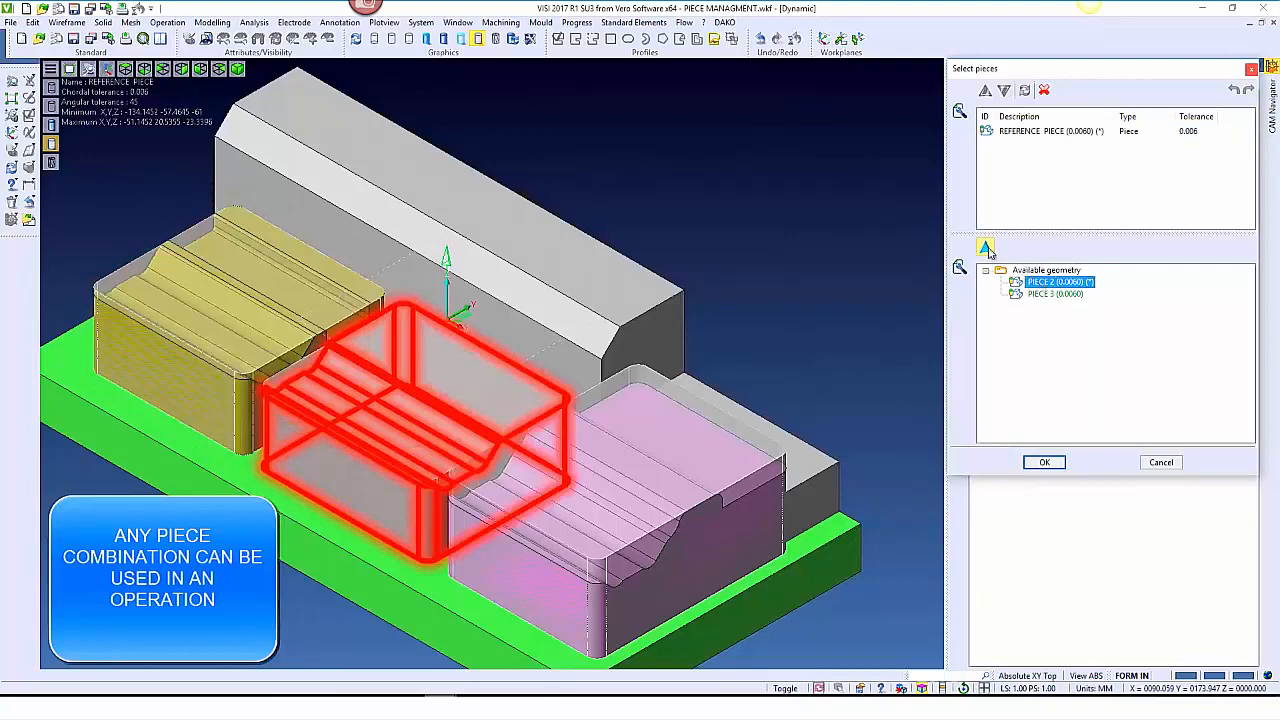
{"action": "left_click", "coordinate": [985, 247]}
{"action": "left_click", "coordinate": [1040, 283]}
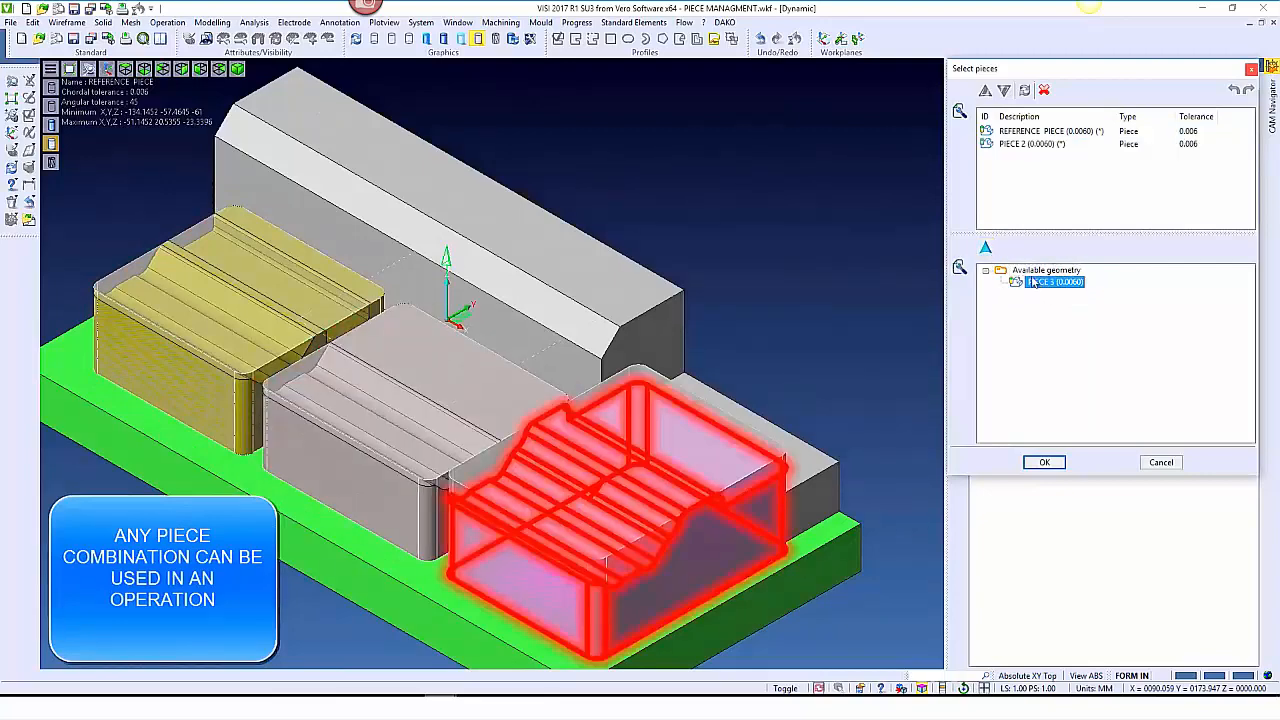
{"action": "left_click", "coordinate": [985, 247]}
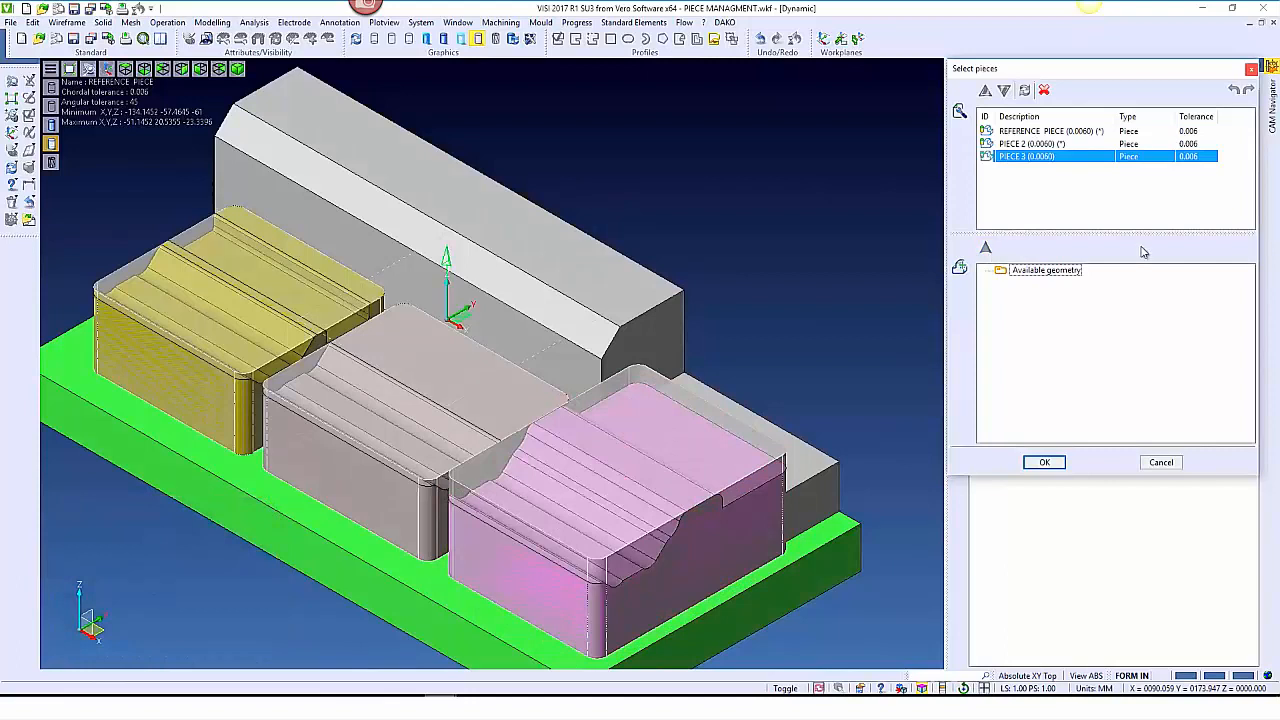
Set the chordal tolerance of PIECE 3 to 0.05 in its piece properties
{"action": "left_click", "coordinate": [1019, 144]}
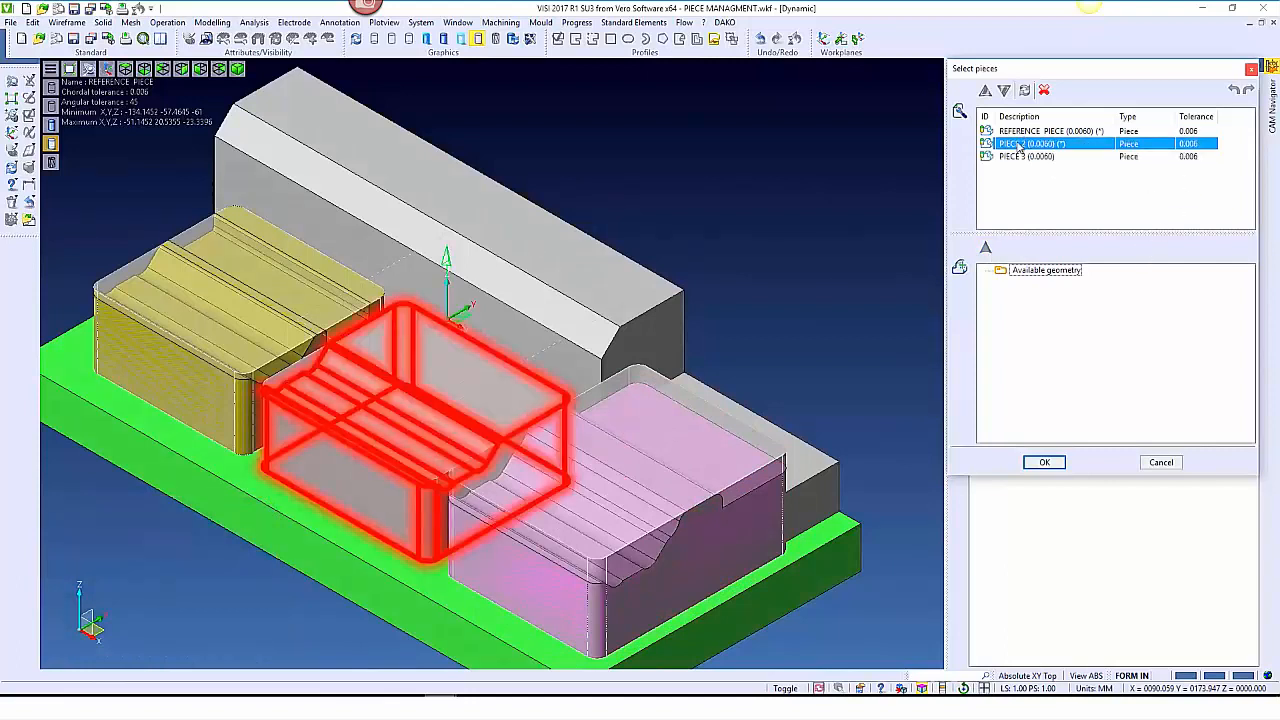
{"action": "left_click", "coordinate": [1014, 157]}
{"action": "right_click", "coordinate": [1018, 158]}
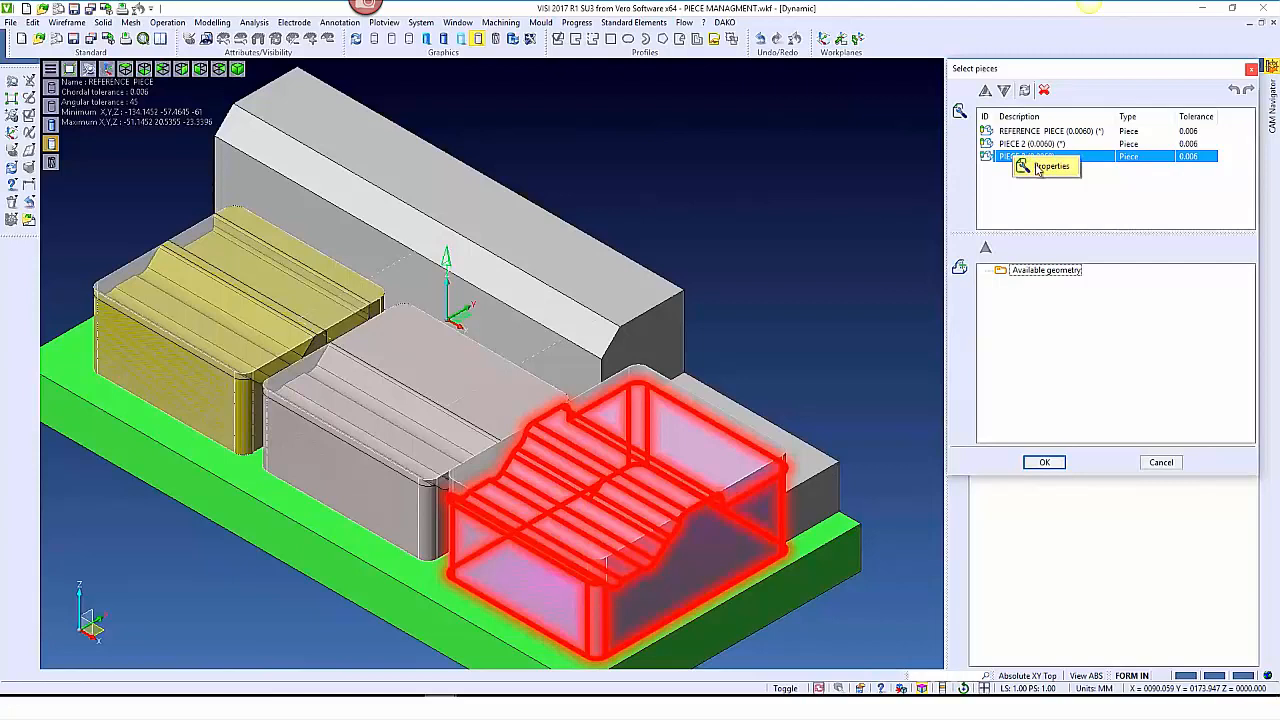
{"action": "left_click", "coordinate": [1045, 166]}
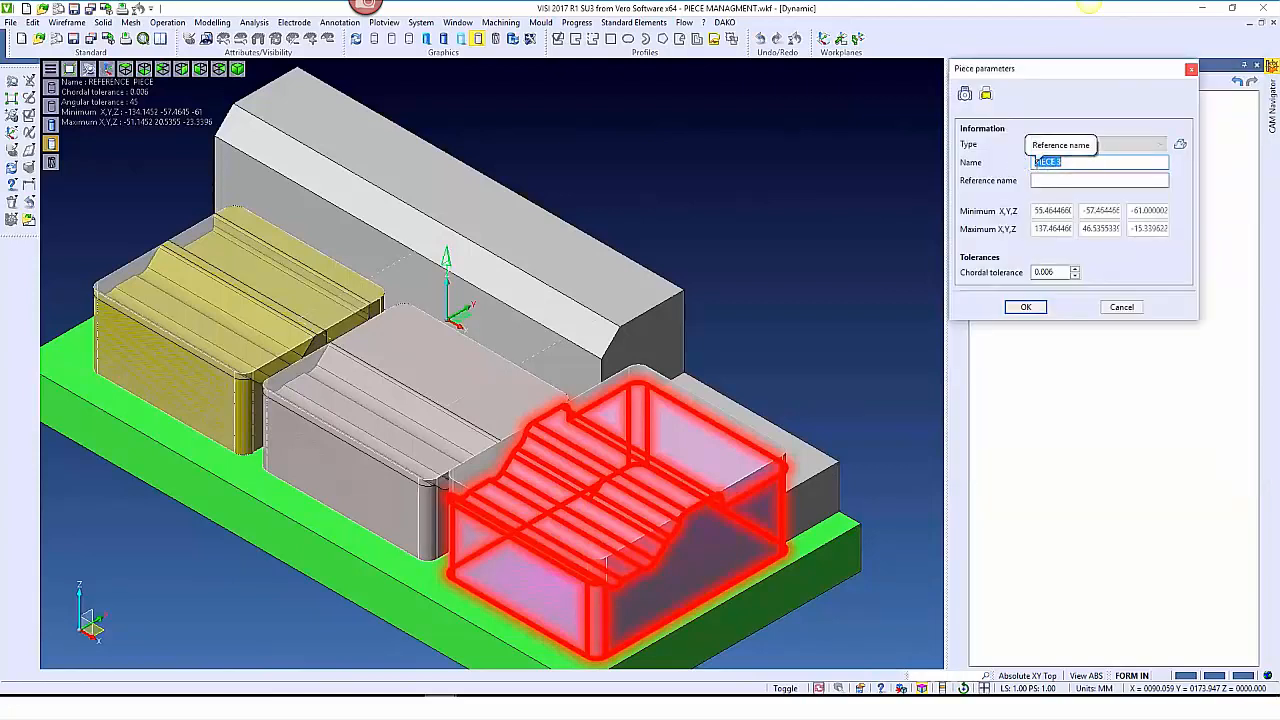
{"action": "double_click", "coordinate": [1056, 272]}
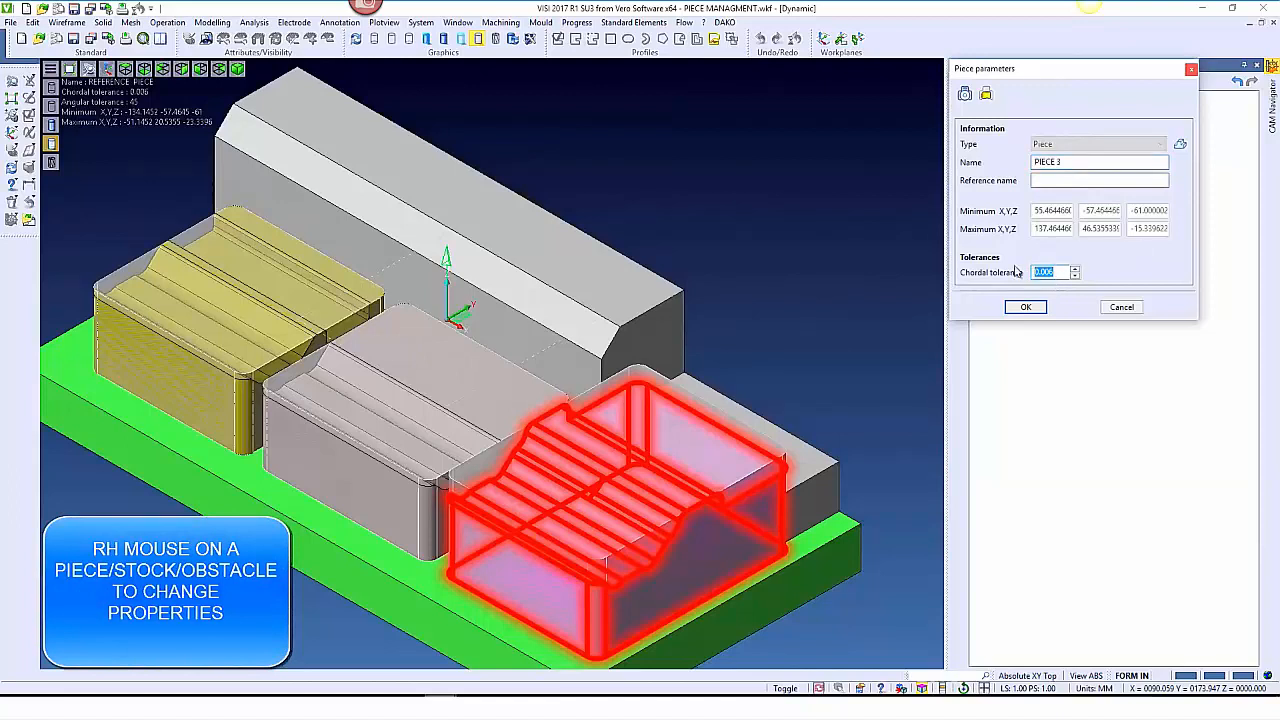
{"action": "type", "text": "0."}
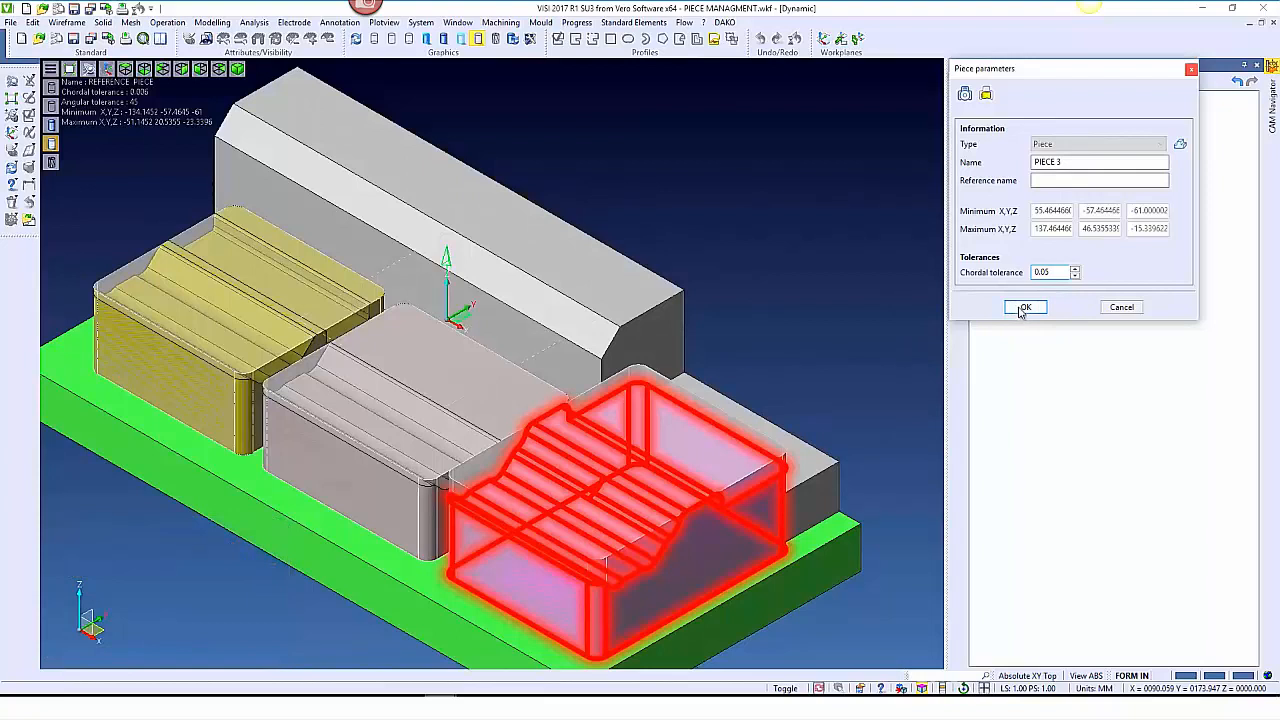
{"action": "left_click", "coordinate": [1025, 308]}
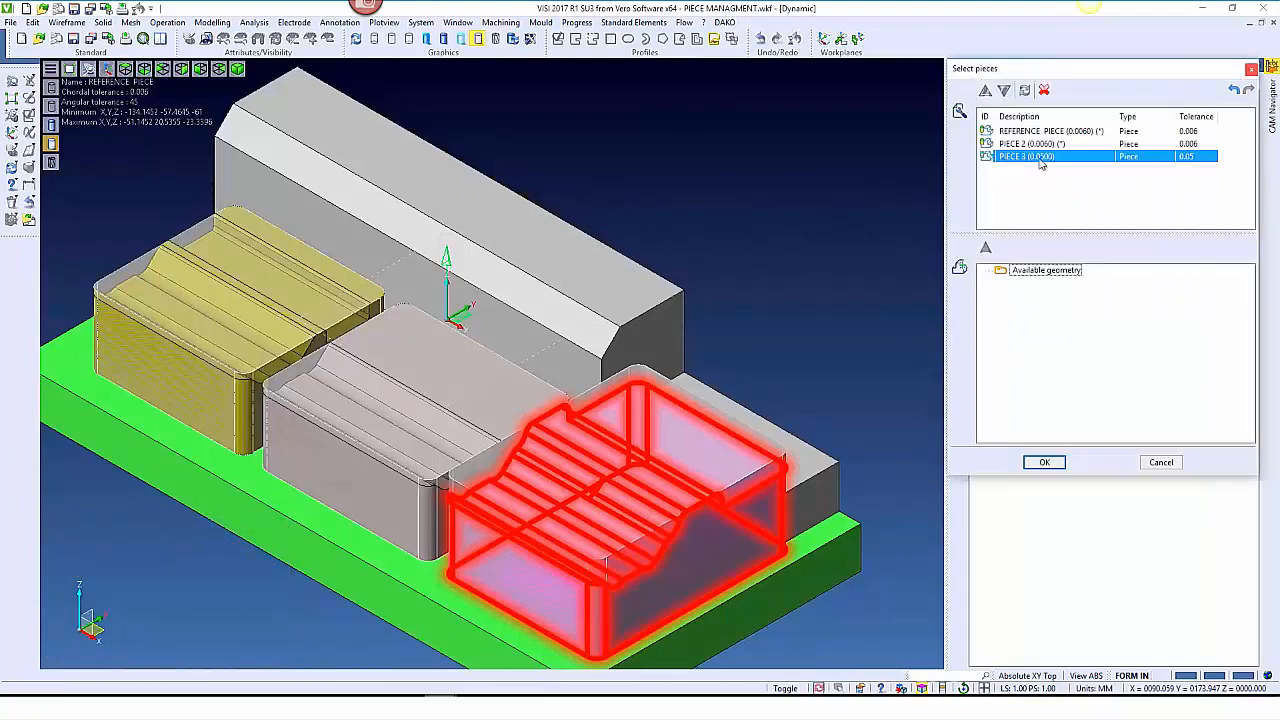
Remove PIECE 3 from the roughing operation's selected pieces and update the operation's geometric limits to match the remaining pieces
{"action": "left_click", "coordinate": [1044, 90]}
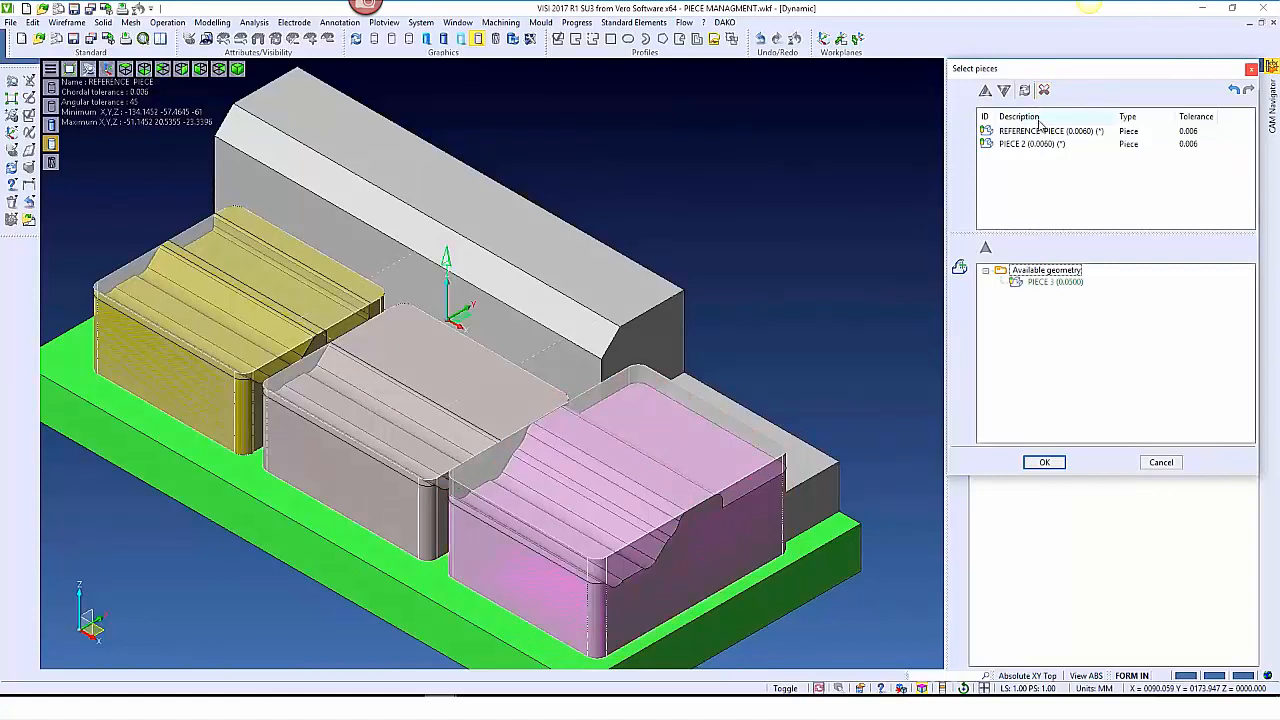
{"action": "left_click_drag", "start_coordinate": [1046, 182], "coordinate": [1022, 132]}
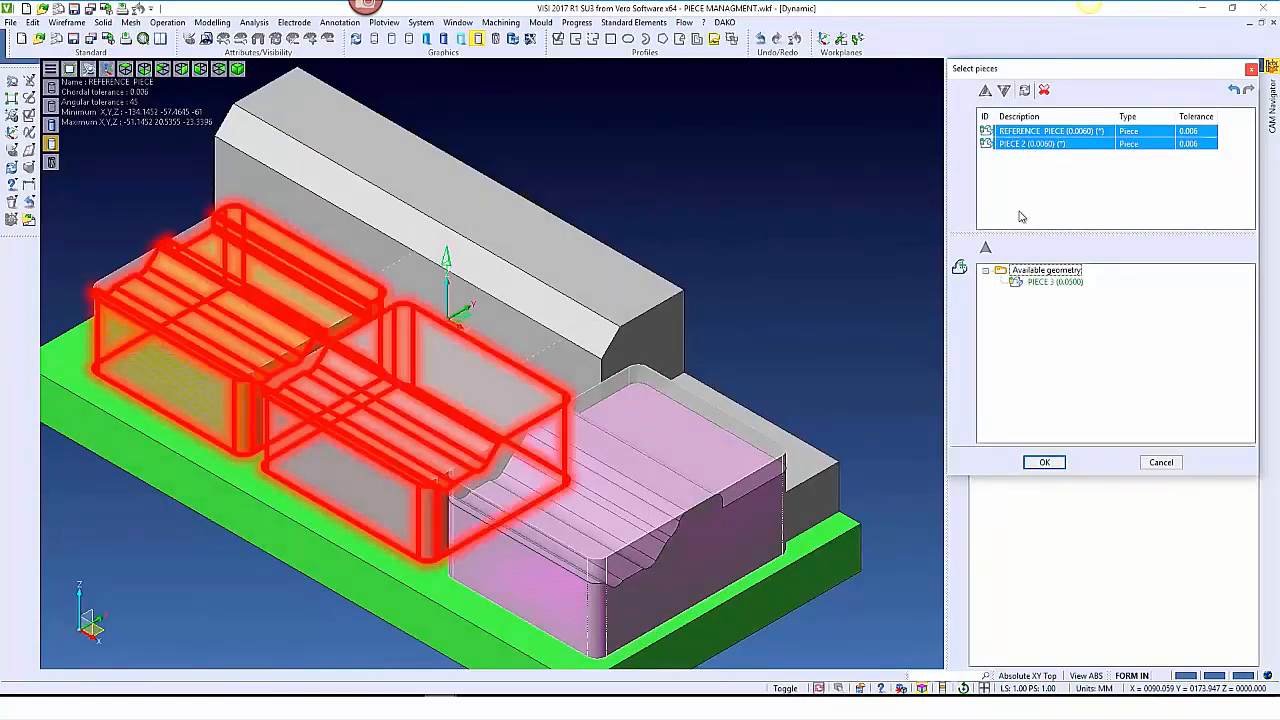
{"action": "left_click", "coordinate": [1043, 463]}
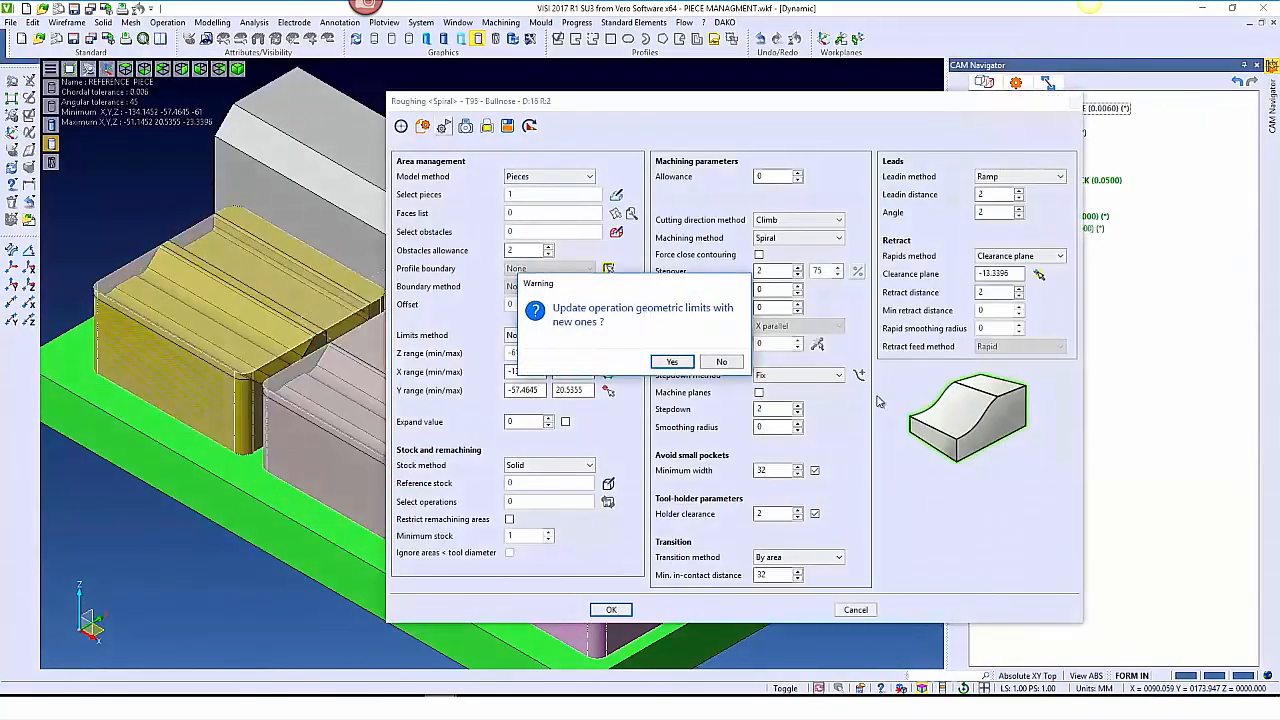
{"action": "left_click", "coordinate": [682, 361]}
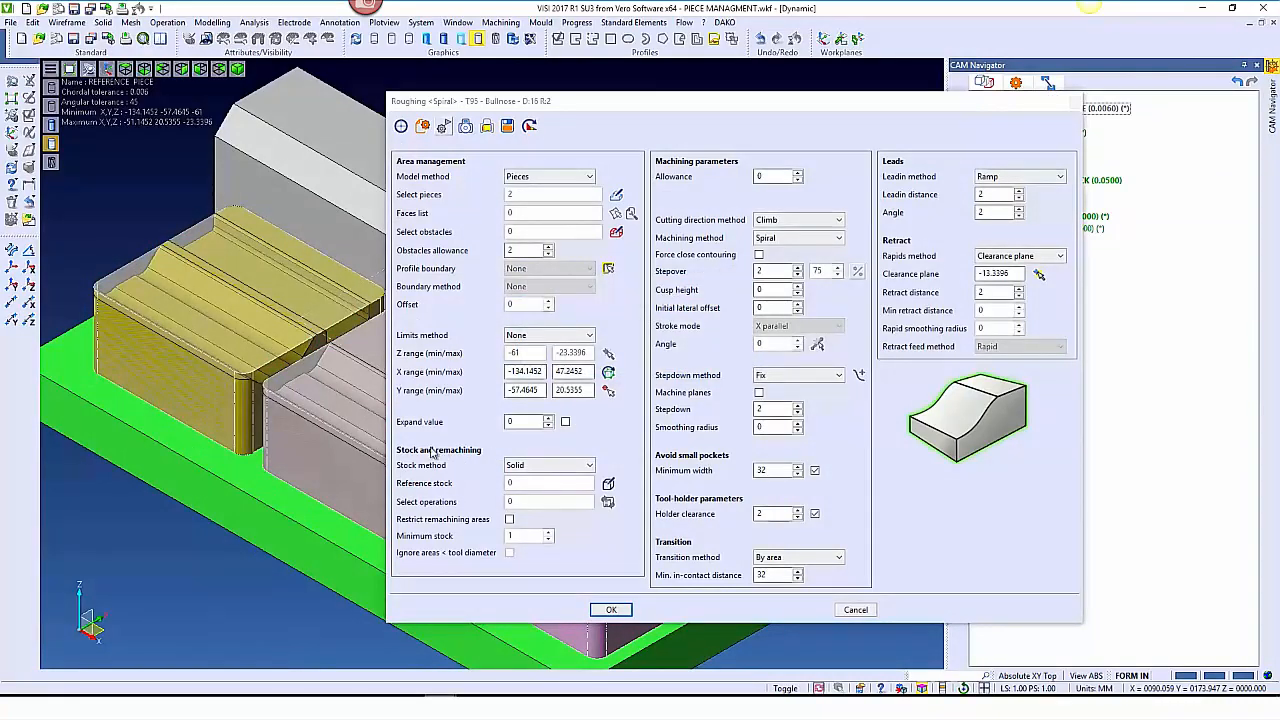
Add REFERENCE STOCK and STOCK 2 to the roughing operation's selected reference stock
{"action": "left_click", "coordinate": [608, 484]}
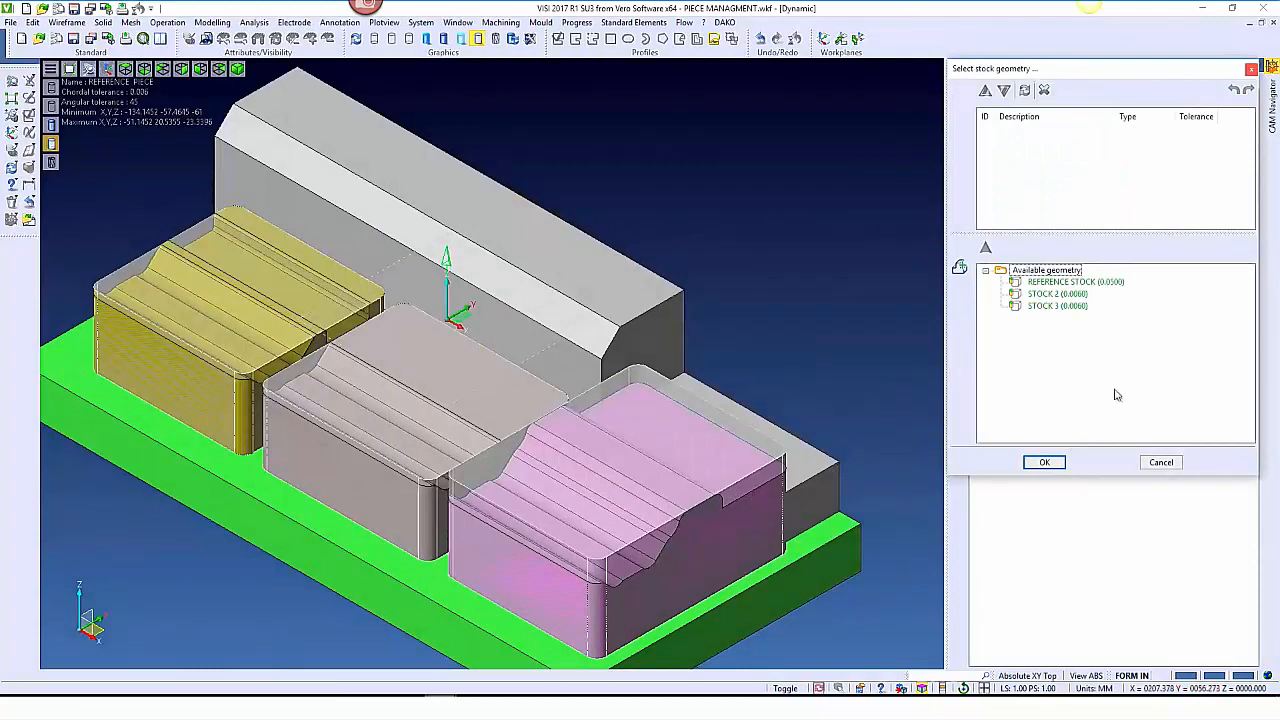
{"action": "left_click", "coordinate": [1058, 282]}
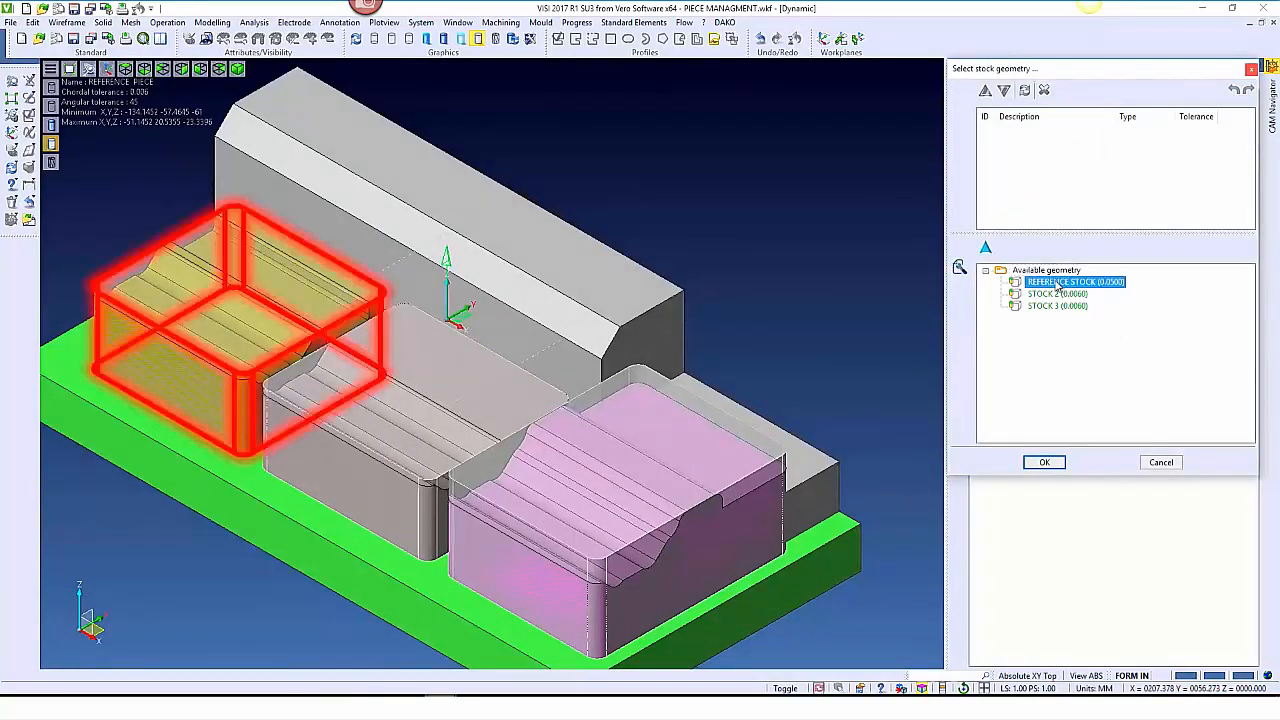
{"action": "left_click", "coordinate": [1053, 295], "text": "ctrl"}
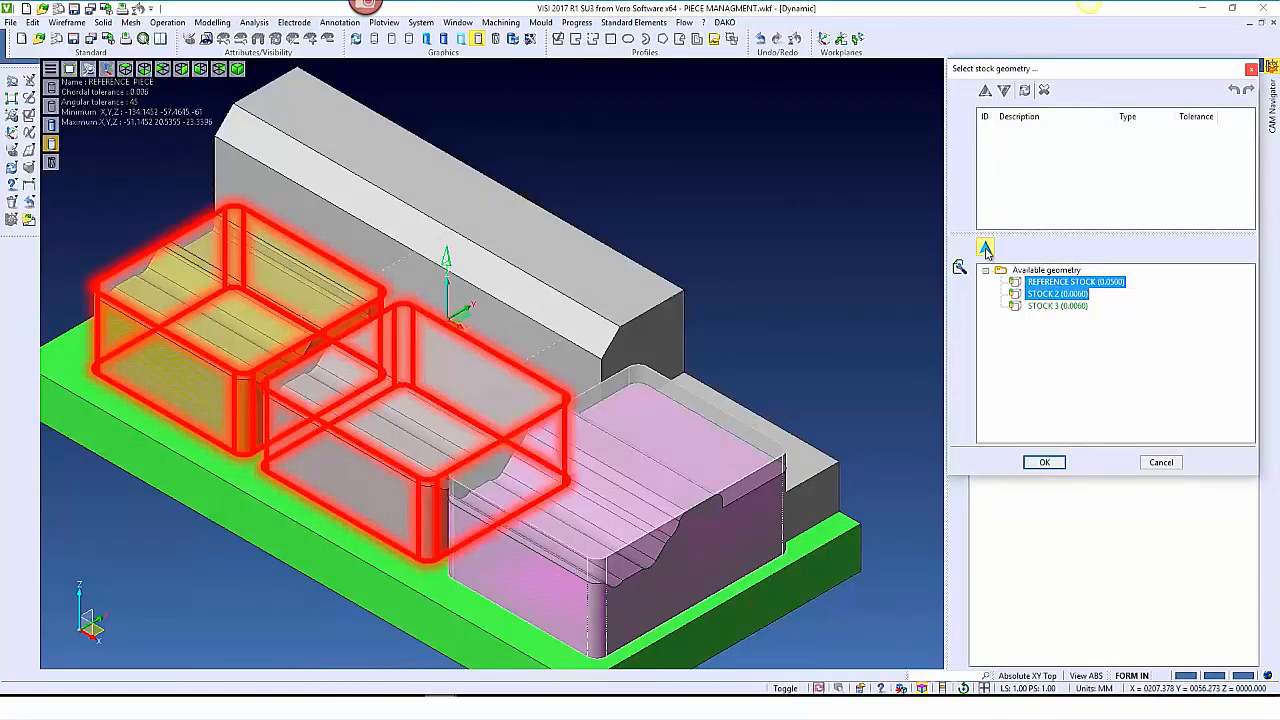
{"action": "left_click", "coordinate": [986, 248]}
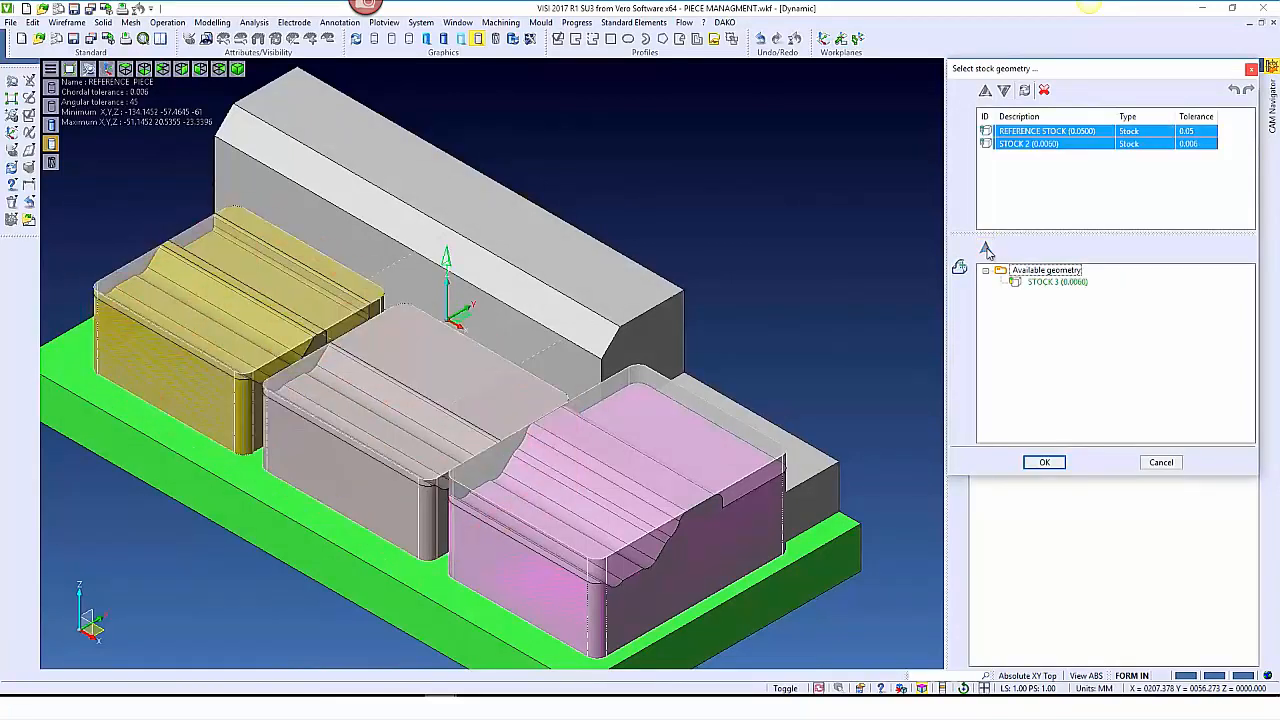
Set the chordal tolerance of STOCK 2 to 0.05, accept the stock selection and update the operation's geometric limits
{"action": "left_click", "coordinate": [1019, 147]}
{"action": "right_click", "coordinate": [1019, 147]}
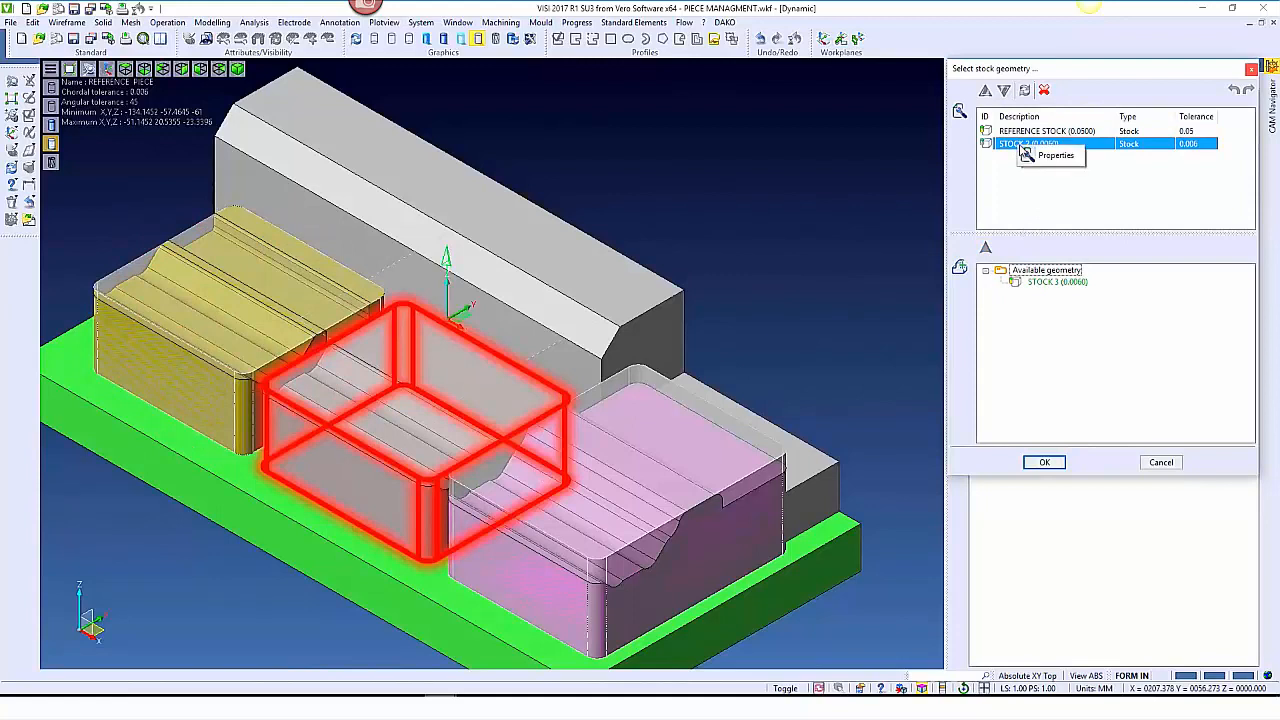
{"action": "left_click", "coordinate": [1052, 156]}
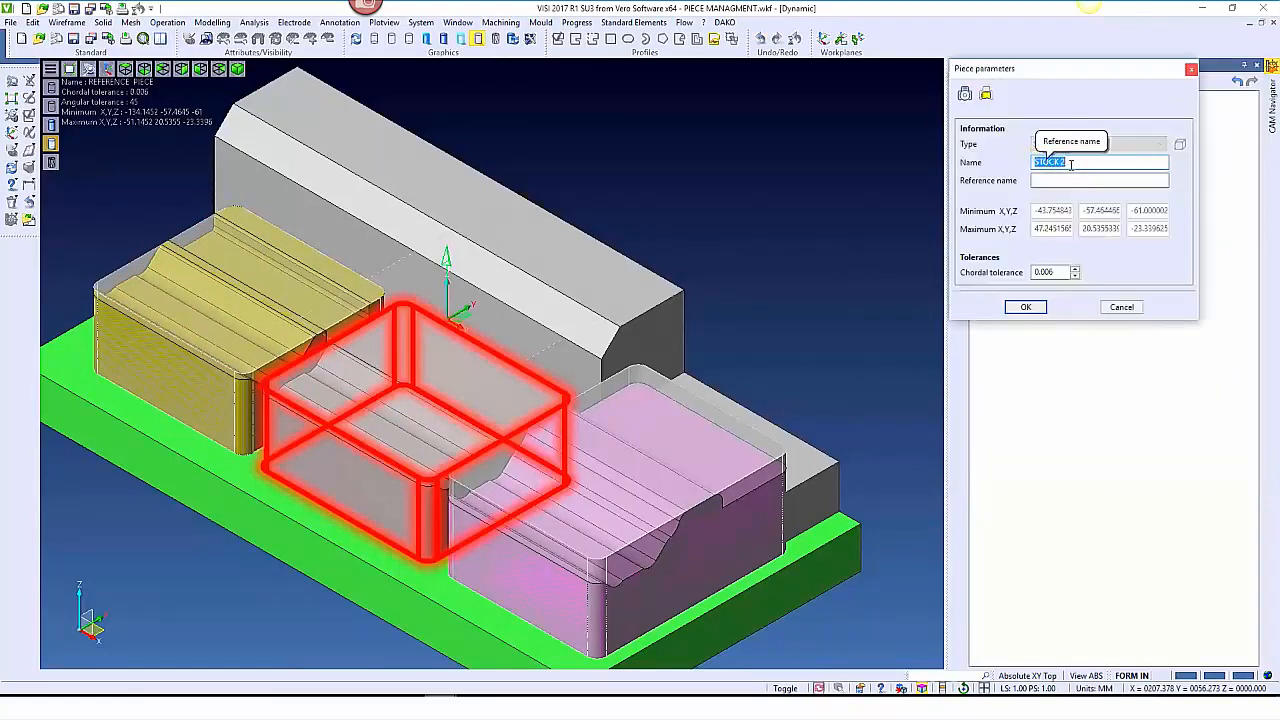
{"action": "left_click_drag", "start_coordinate": [1070, 162], "coordinate": [1030, 162]}
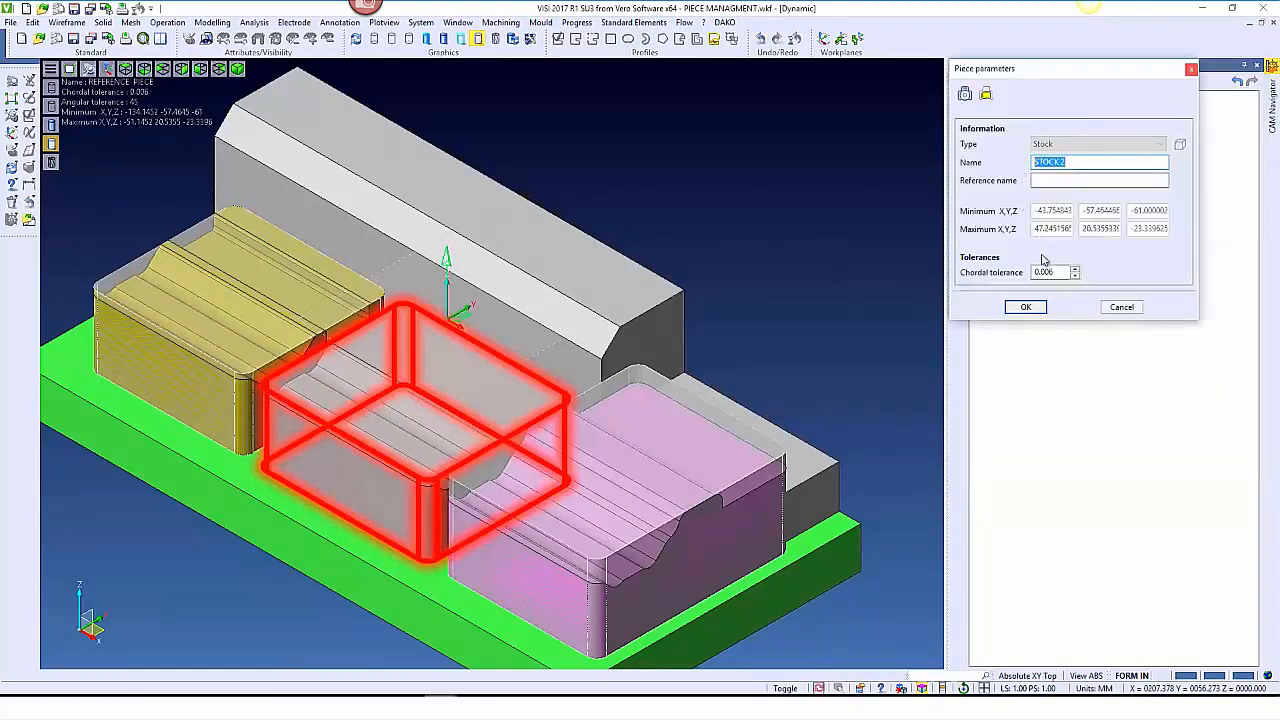
{"action": "left_click_drag", "start_coordinate": [1062, 272], "coordinate": [1014, 268]}
{"action": "type", "text": "0"}
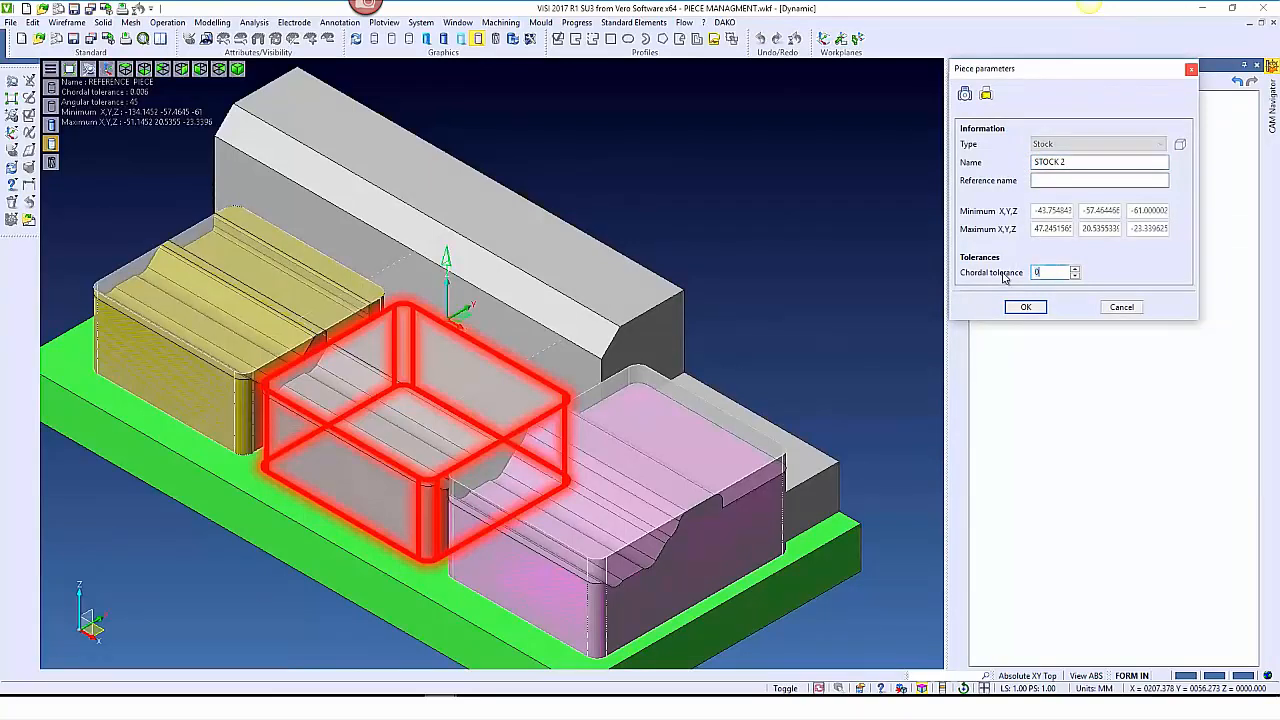
{"action": "type", "text": ".05"}
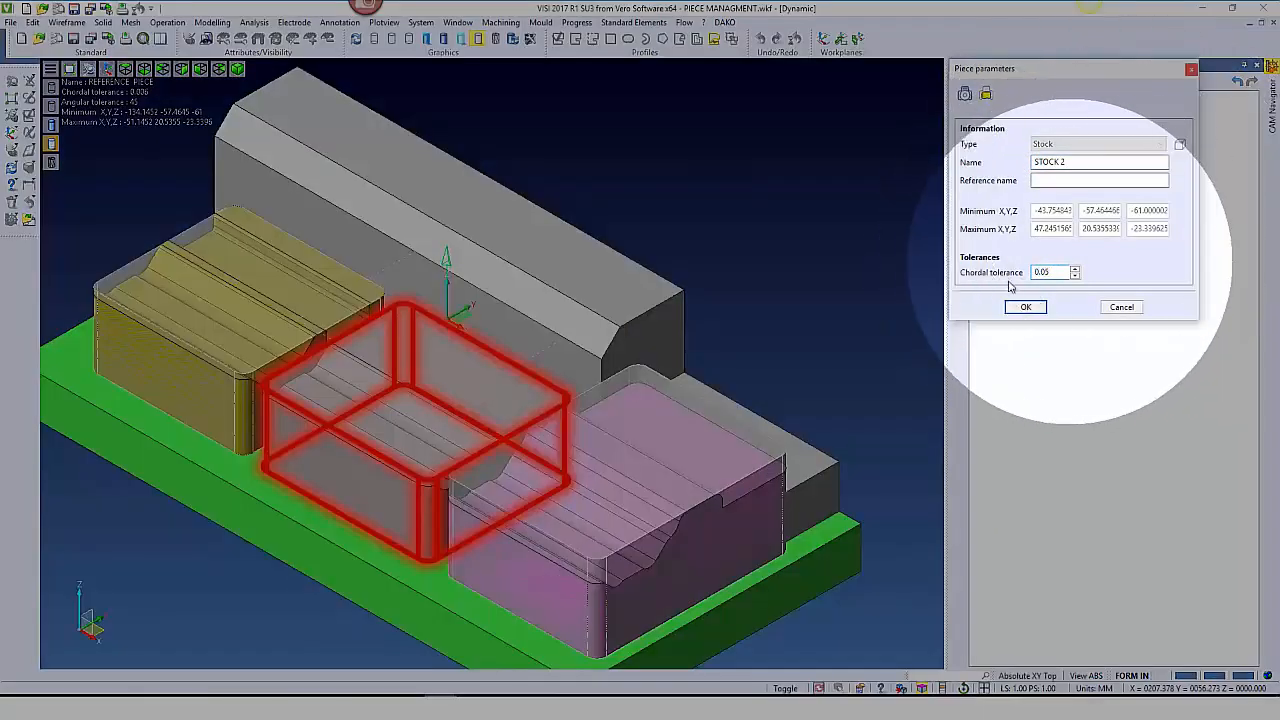
{"action": "left_click", "coordinate": [1025, 307]}
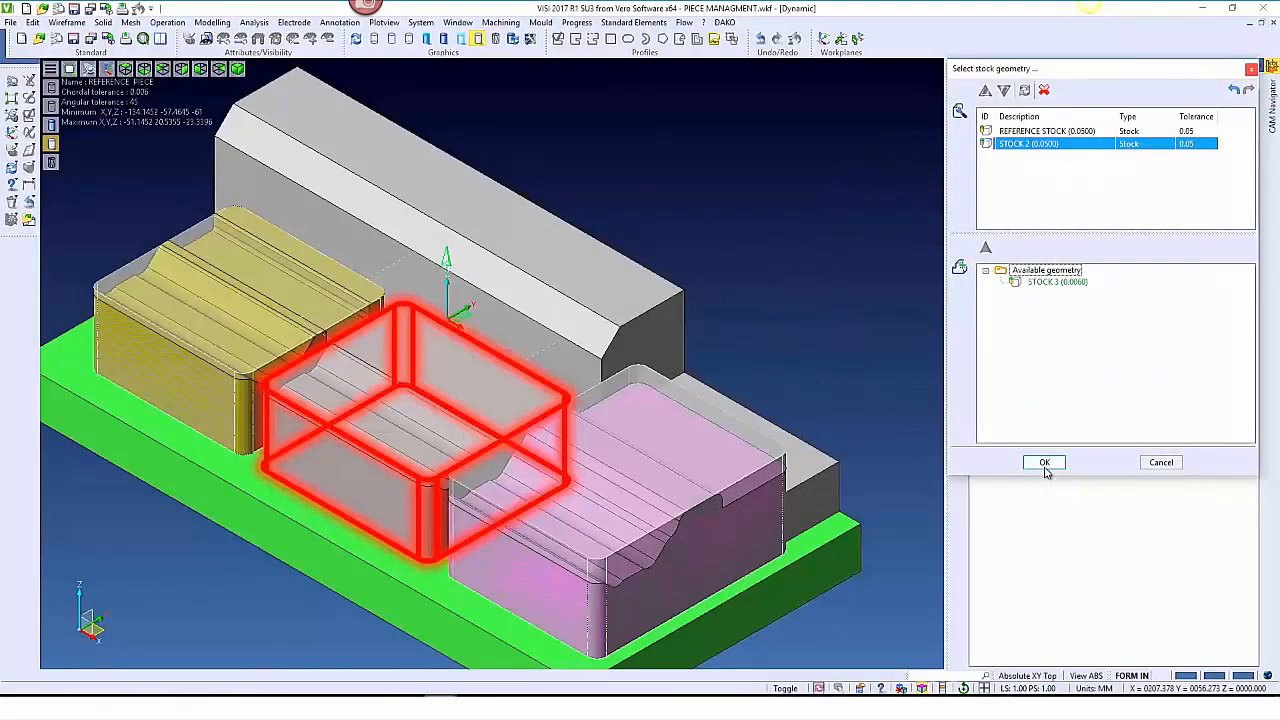
{"action": "left_click", "coordinate": [1044, 463]}
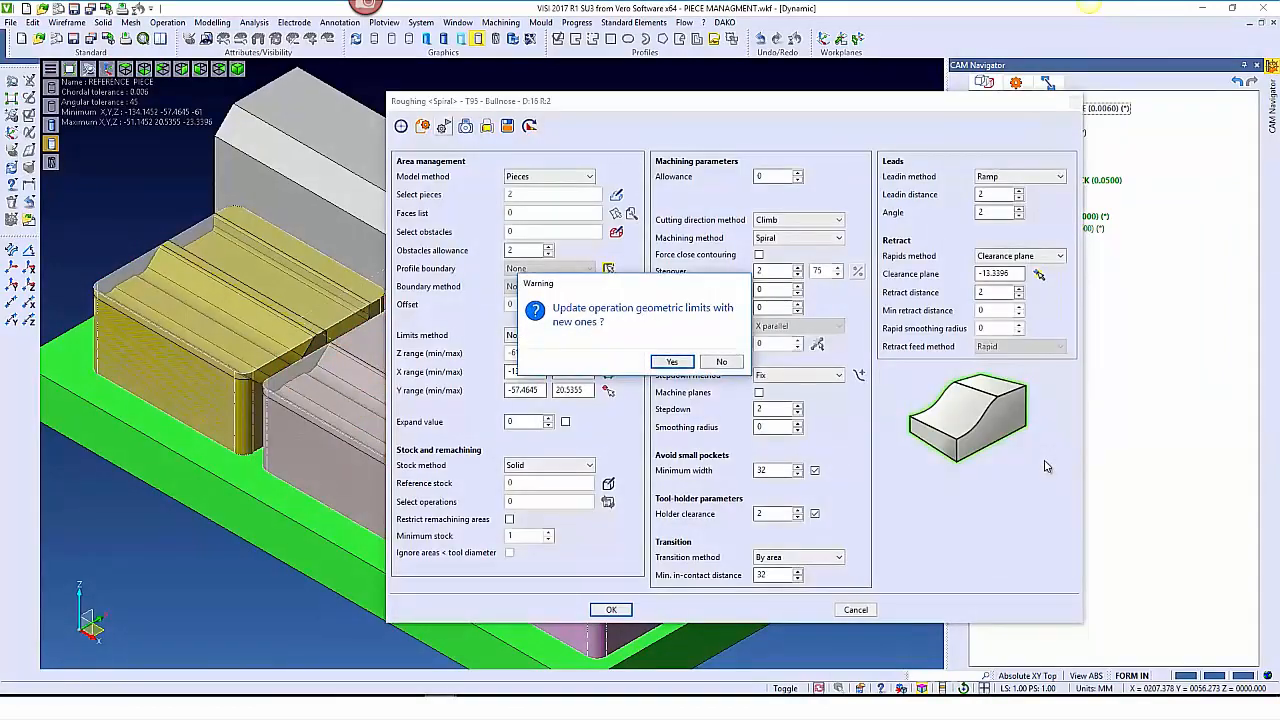
{"action": "left_click", "coordinate": [670, 362]}
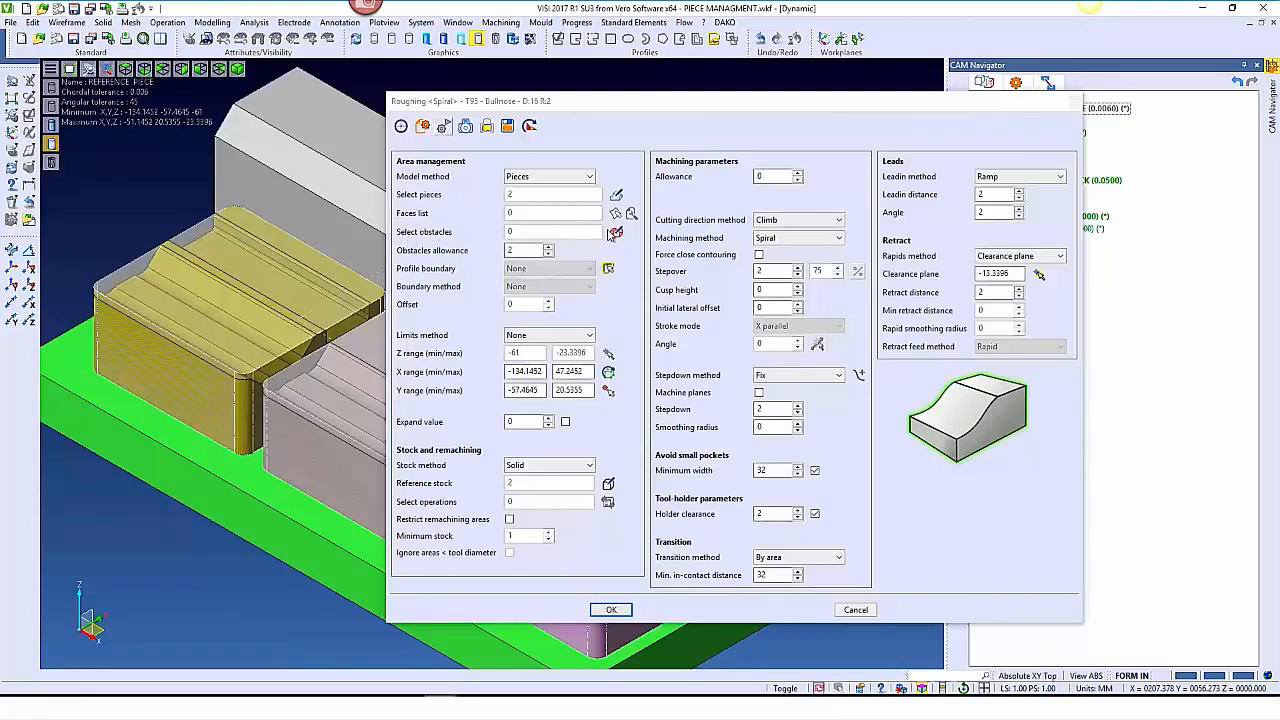
Add OBSTACLE 1, OBSTACLE 2 and BASE to the roughing operation's selected obstacles
{"action": "left_click", "coordinate": [616, 231]}
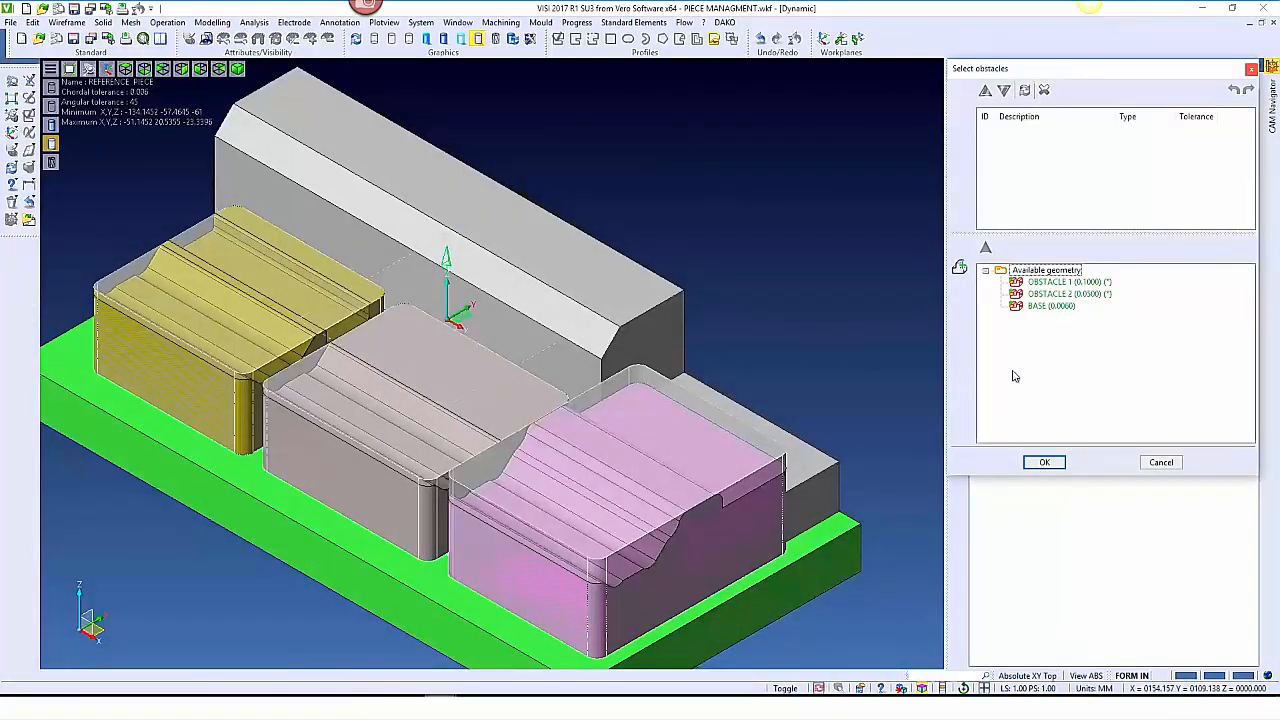
{"action": "left_click", "coordinate": [1052, 283]}
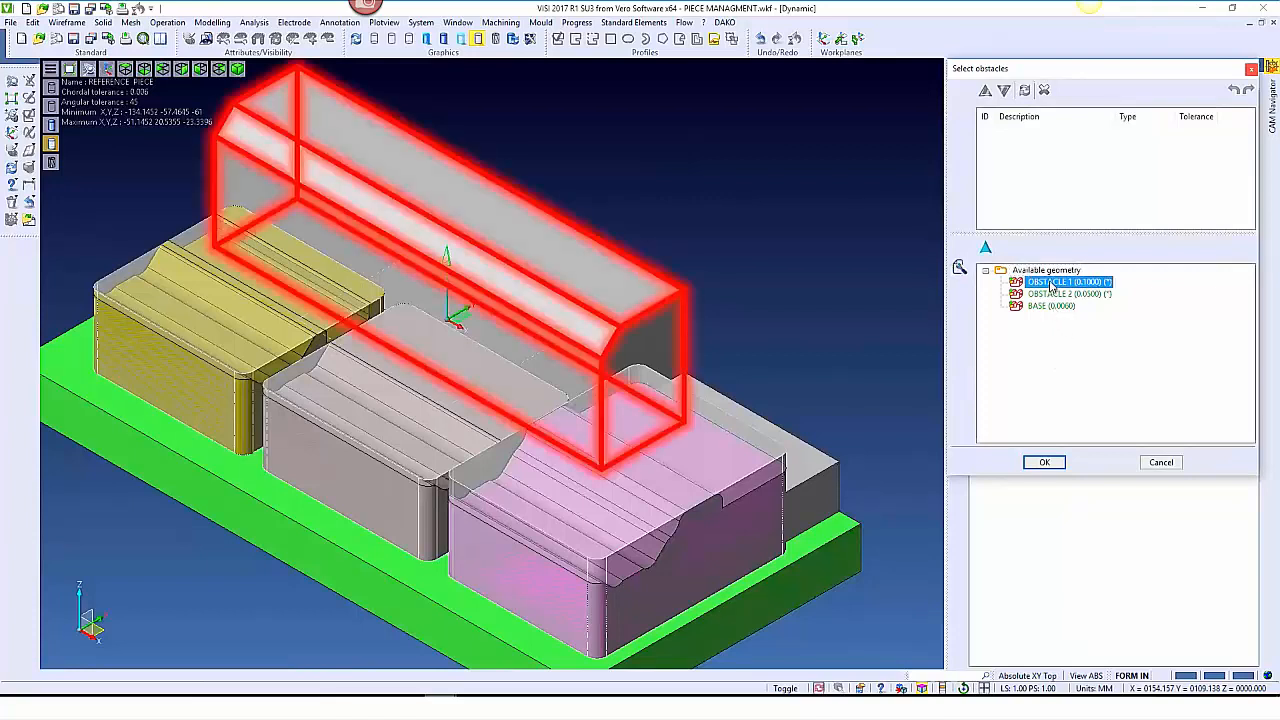
{"action": "left_click", "coordinate": [986, 248]}
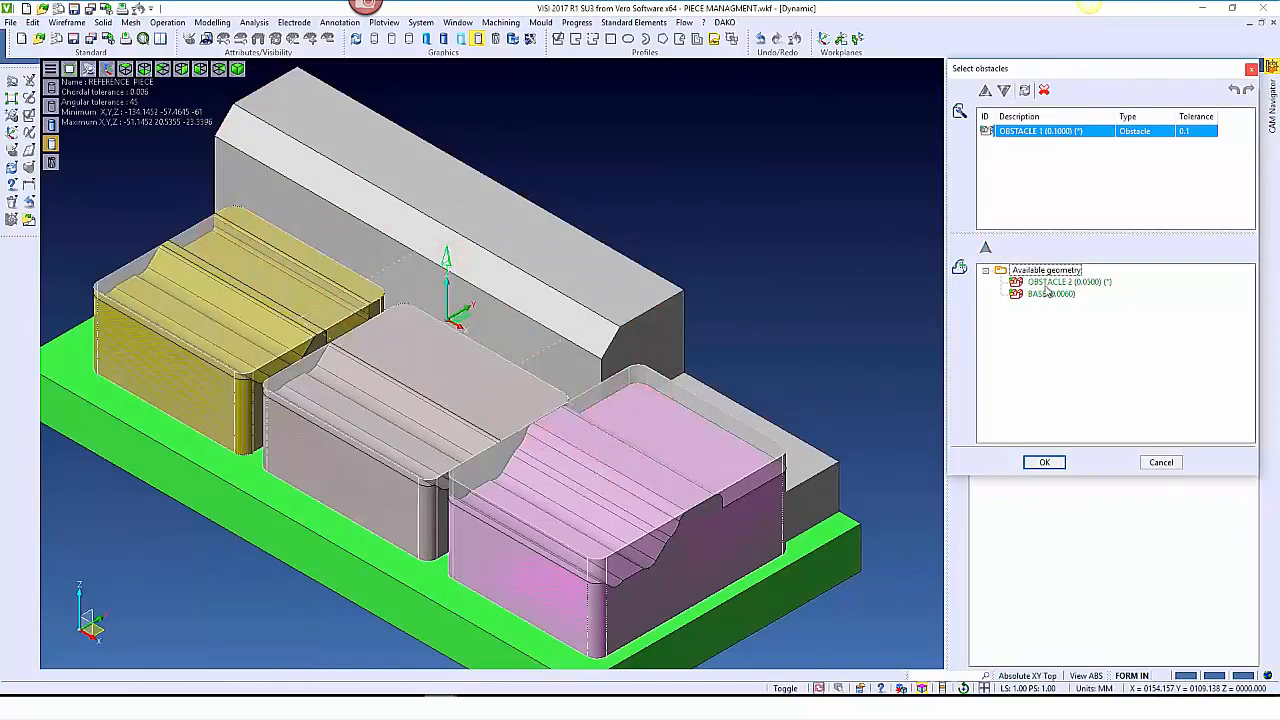
{"action": "left_click", "coordinate": [1045, 283]}
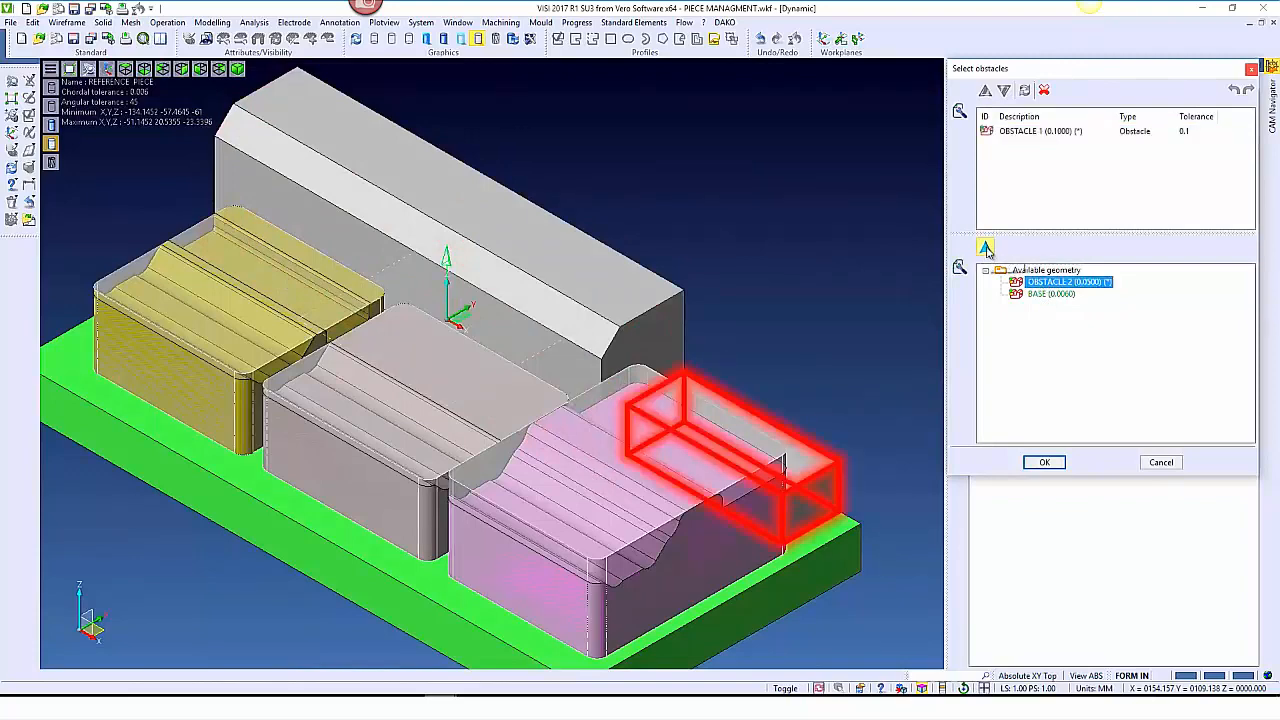
{"action": "left_click", "coordinate": [1050, 293], "text": "ctrl"}
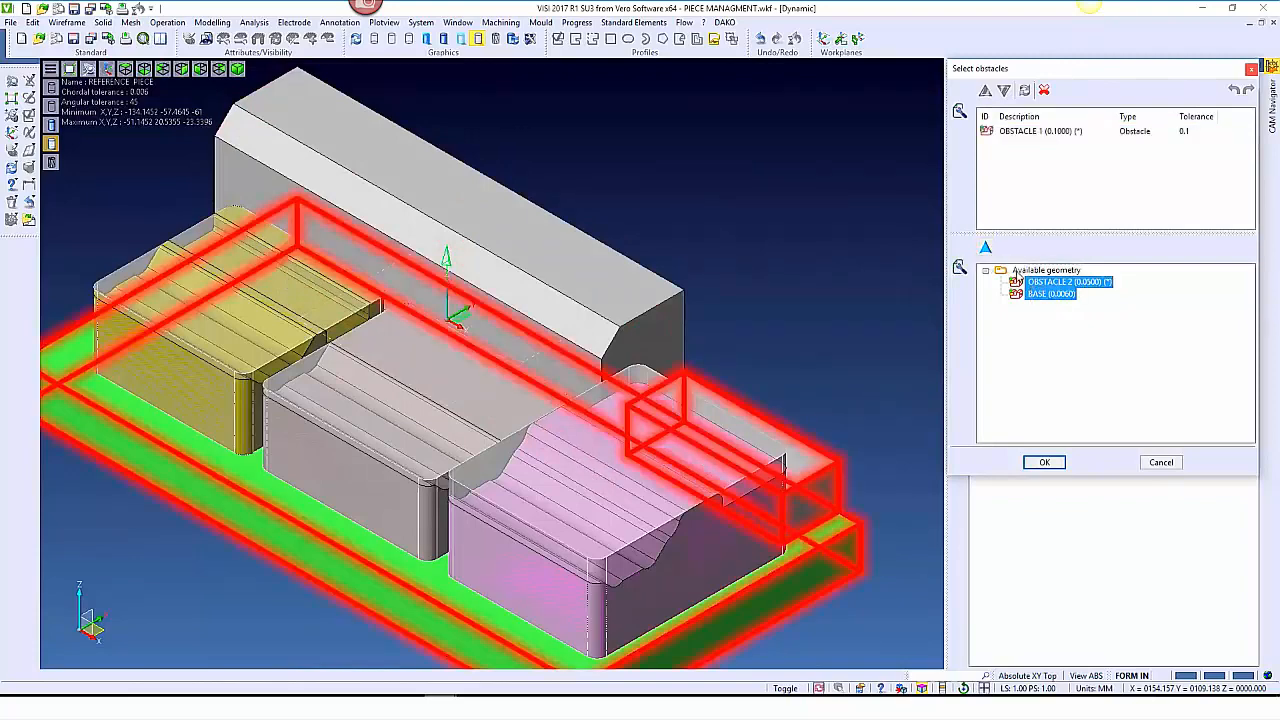
{"action": "left_click", "coordinate": [985, 249]}
{"action": "left_click", "coordinate": [1047, 462]}
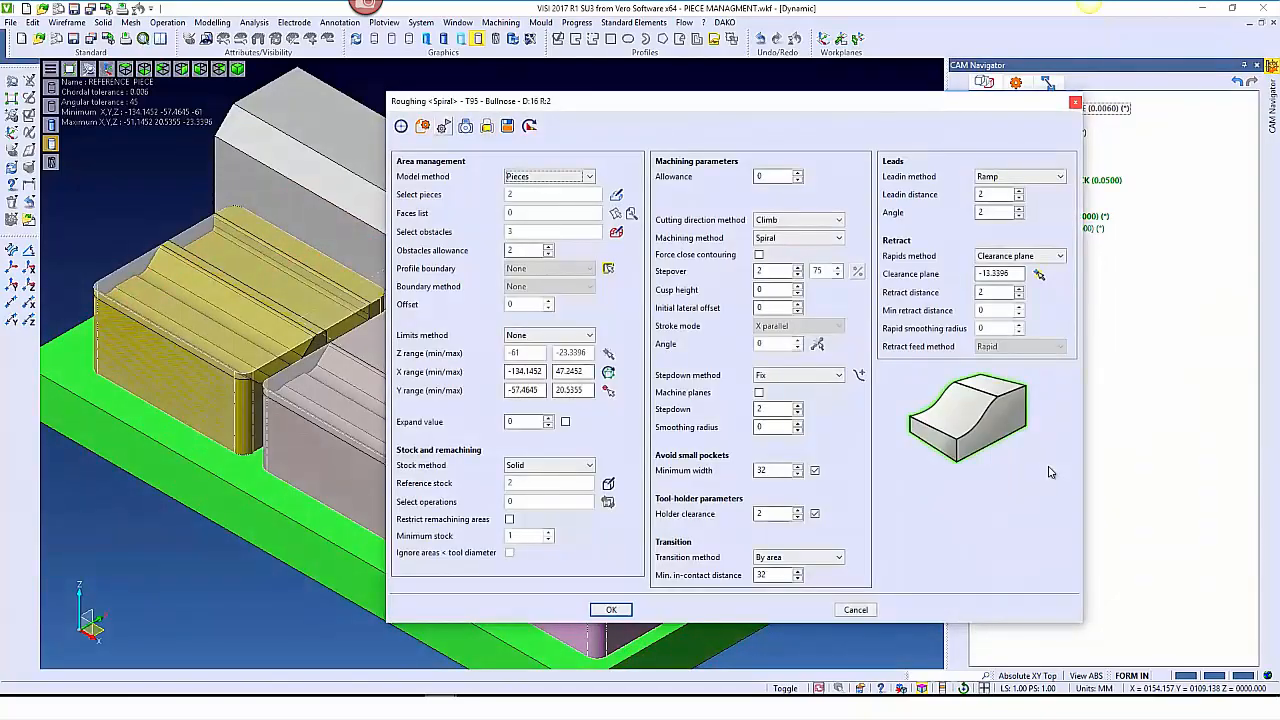
Set the roughing stepover to 5, stepdown to 1 and allowance to 0.5, and accept the operation
{"action": "double_click", "coordinate": [777, 270]}
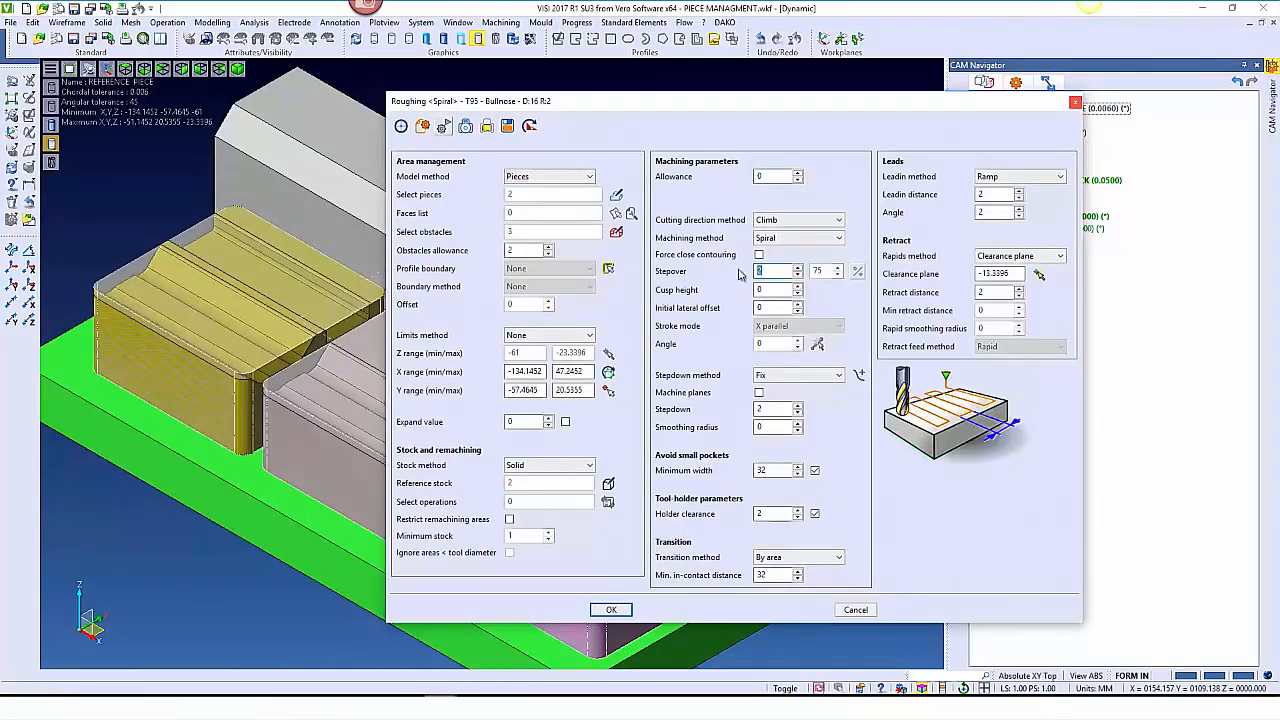
{"action": "type", "text": "5"}
{"action": "double_click", "coordinate": [773, 410]}
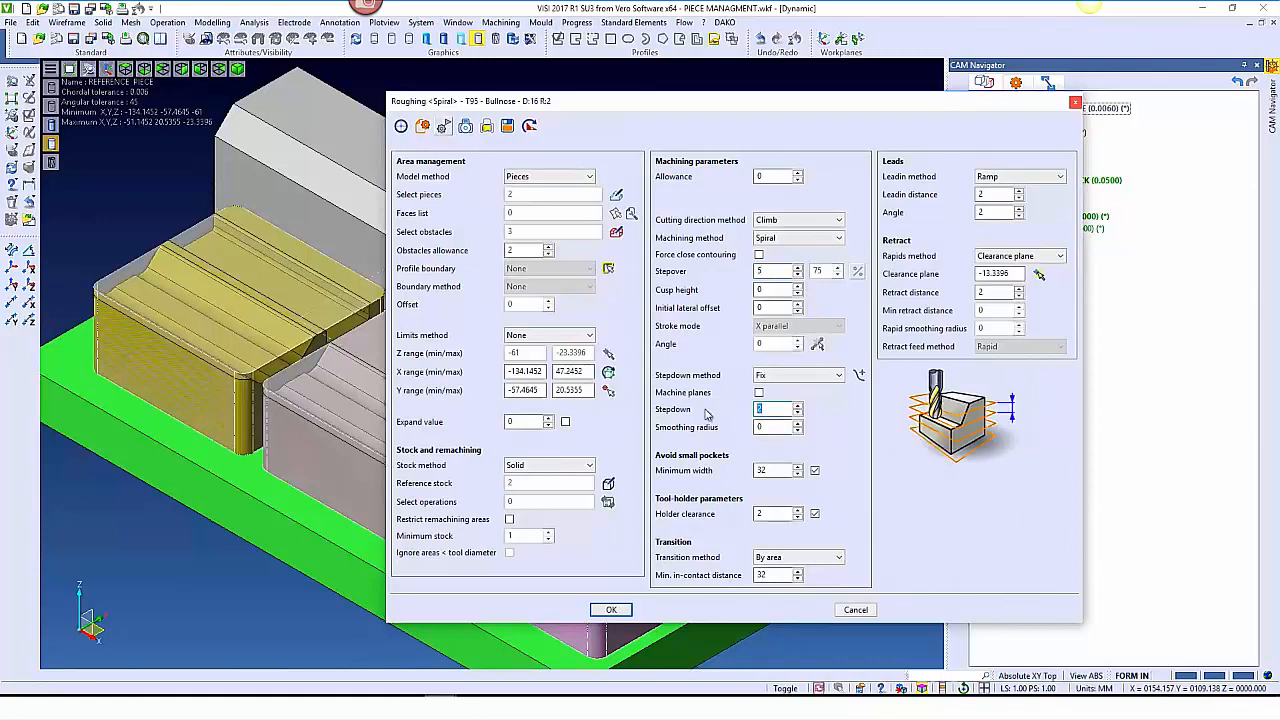
{"action": "type", "text": "1"}
{"action": "double_click", "coordinate": [768, 176]}
{"action": "type", "text": "0.5"}
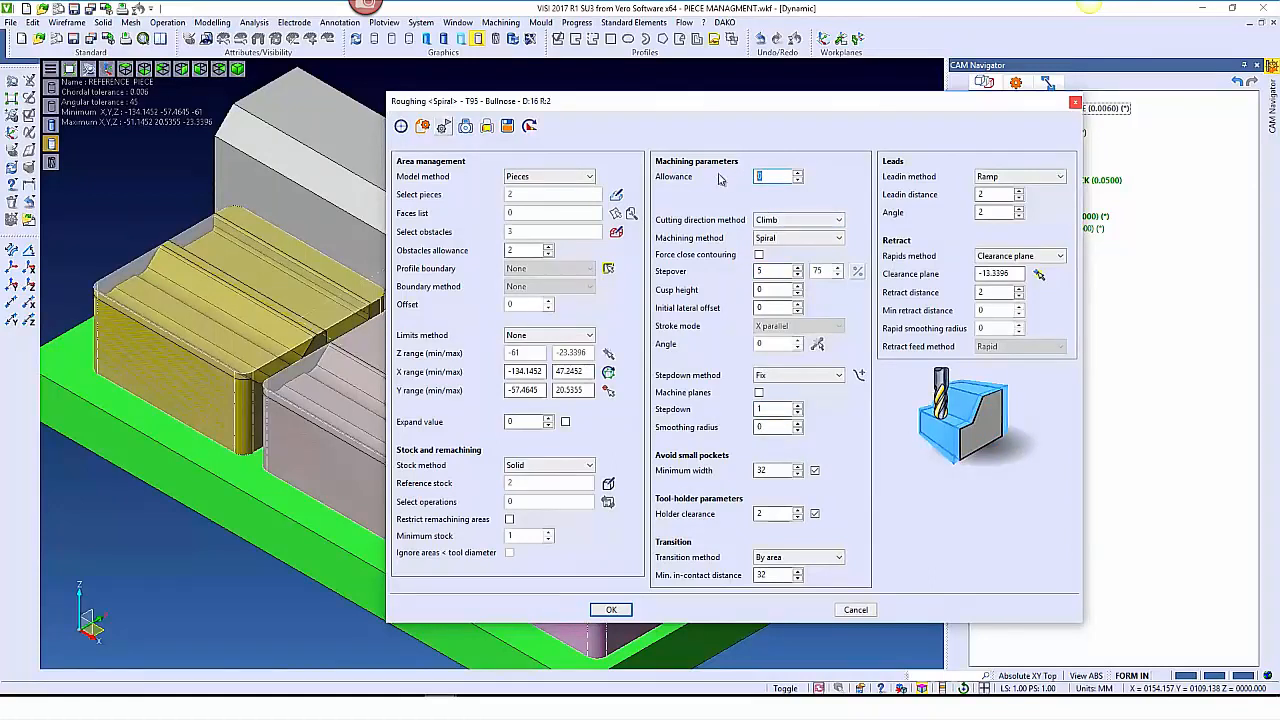
{"action": "left_click", "coordinate": [611, 609]}
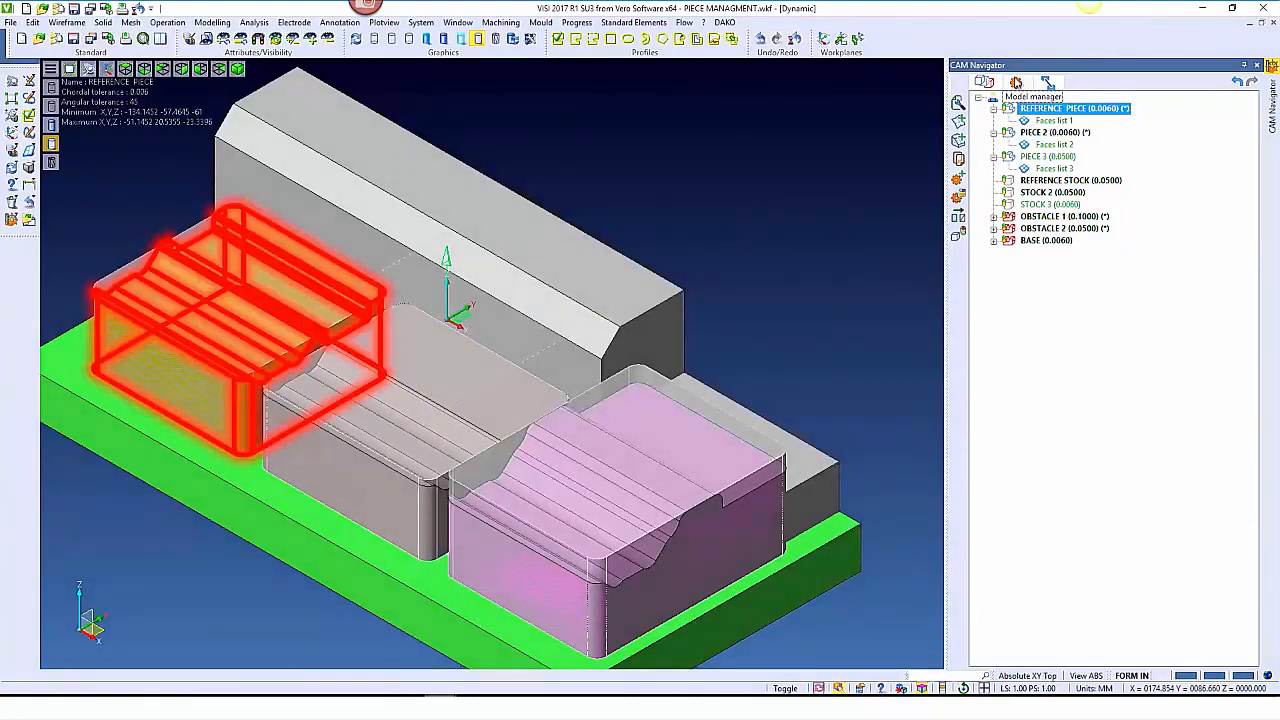
Expand the CAM setup in the project and calculate the spiral Roughing operation's toolpath
{"action": "left_click", "coordinate": [1016, 82]}
{"action": "left_click", "coordinate": [995, 120]}
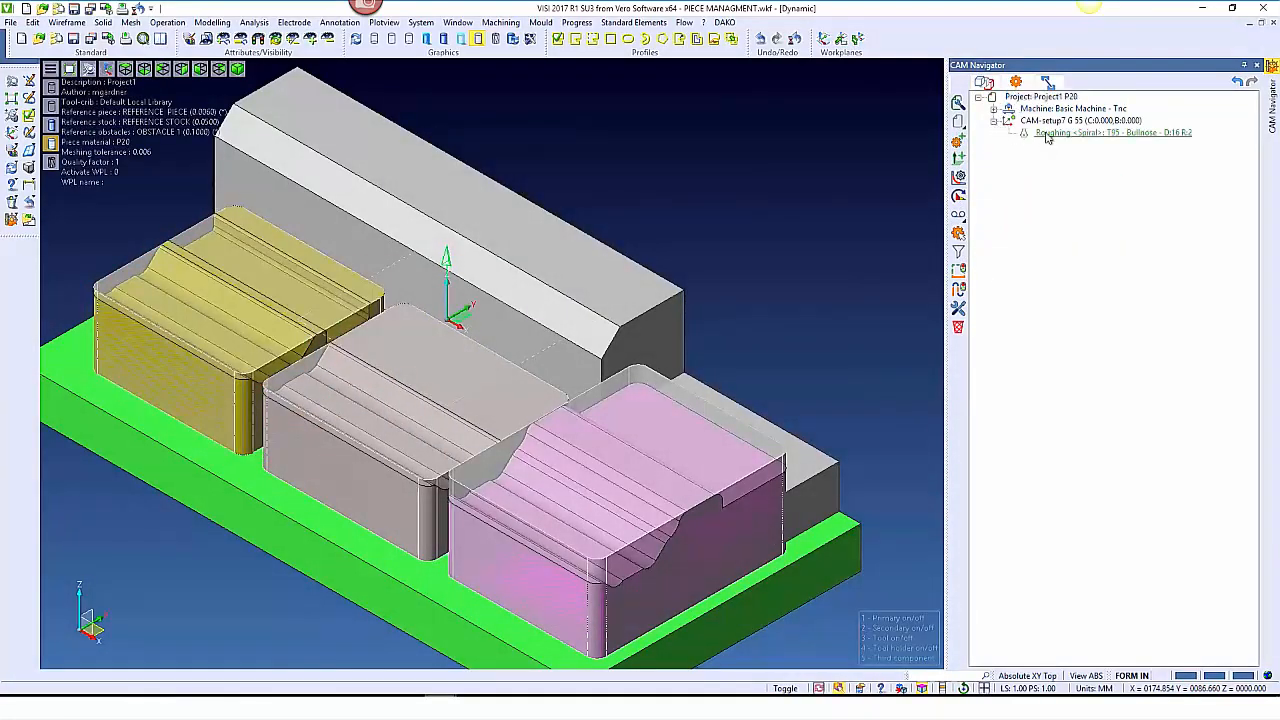
{"action": "left_click", "coordinate": [1045, 132]}
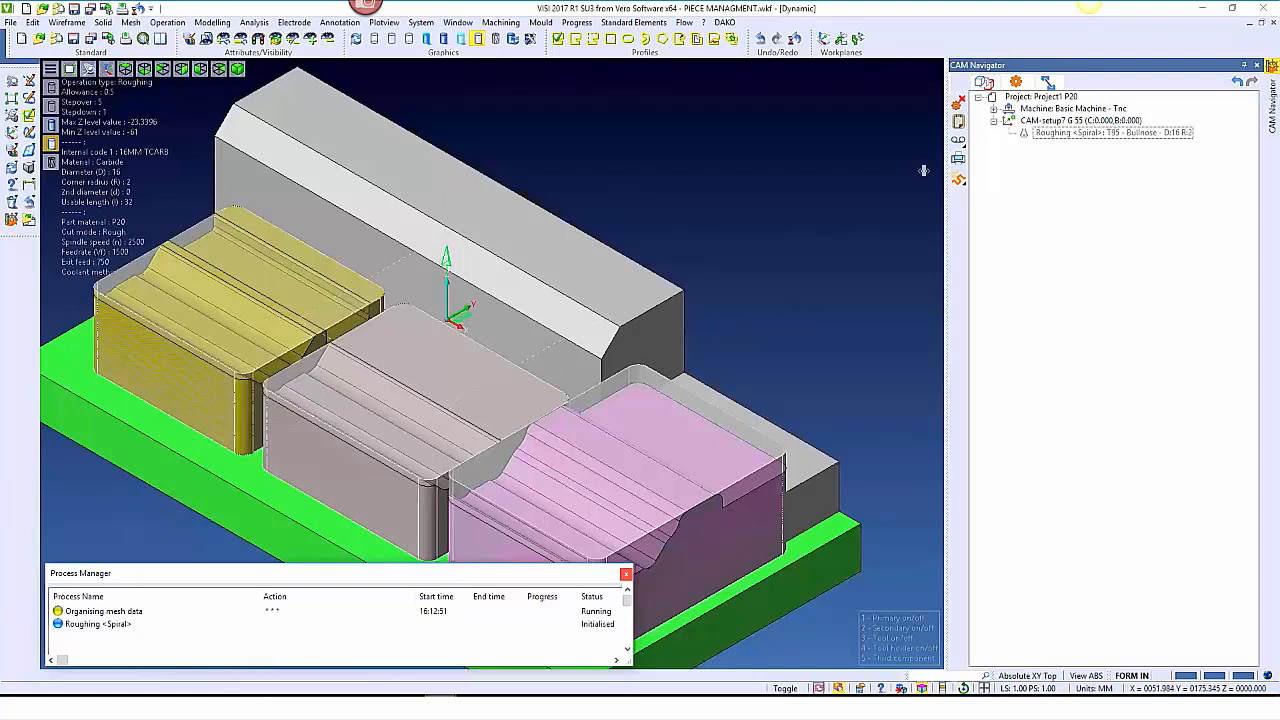
Hide REFERENCE STOCK, STOCK 2 and STOCK 3 in the Model manager
{"action": "left_click", "coordinate": [986, 83]}
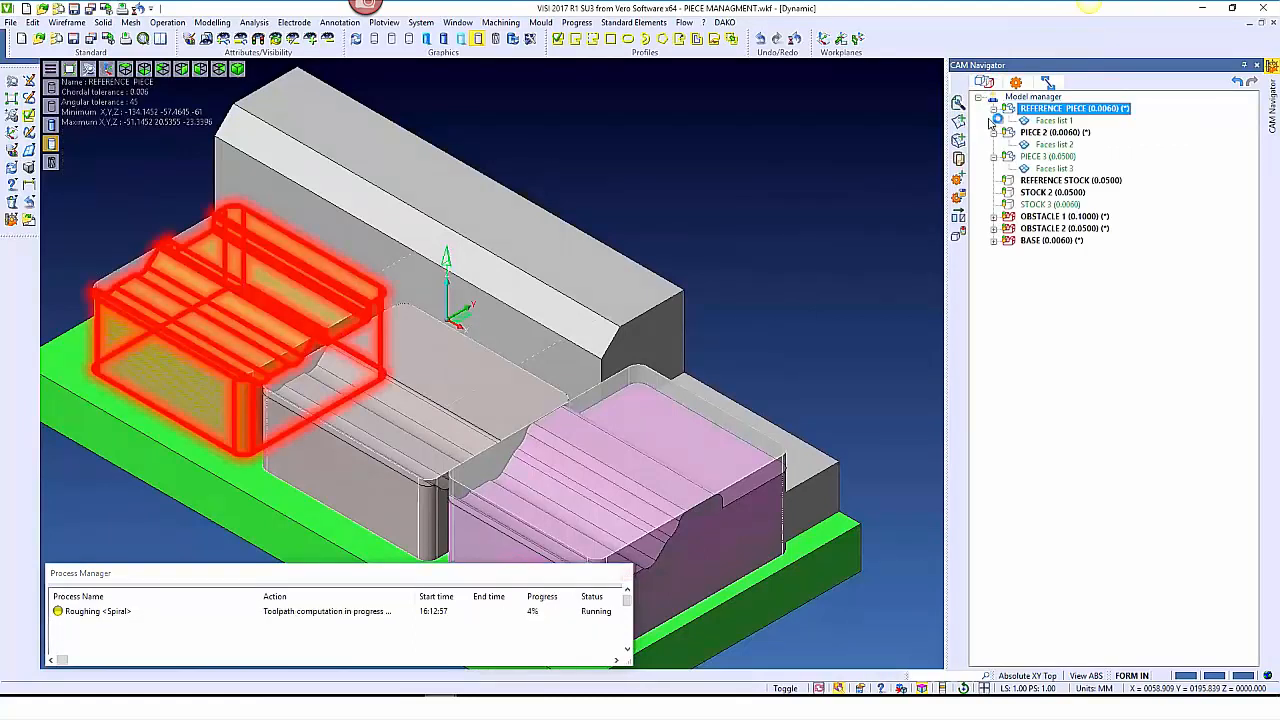
{"action": "left_click", "coordinate": [1007, 181]}
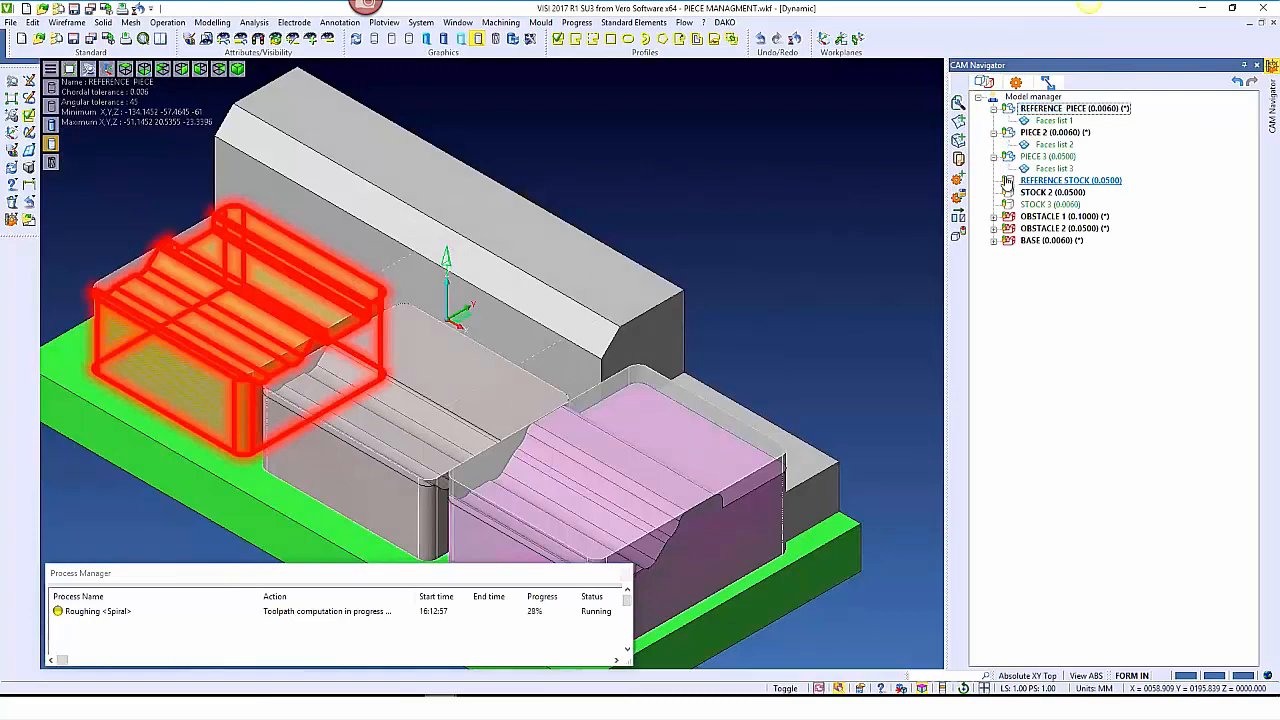
{"action": "left_click", "coordinate": [1005, 192]}
{"action": "left_click", "coordinate": [1005, 204]}
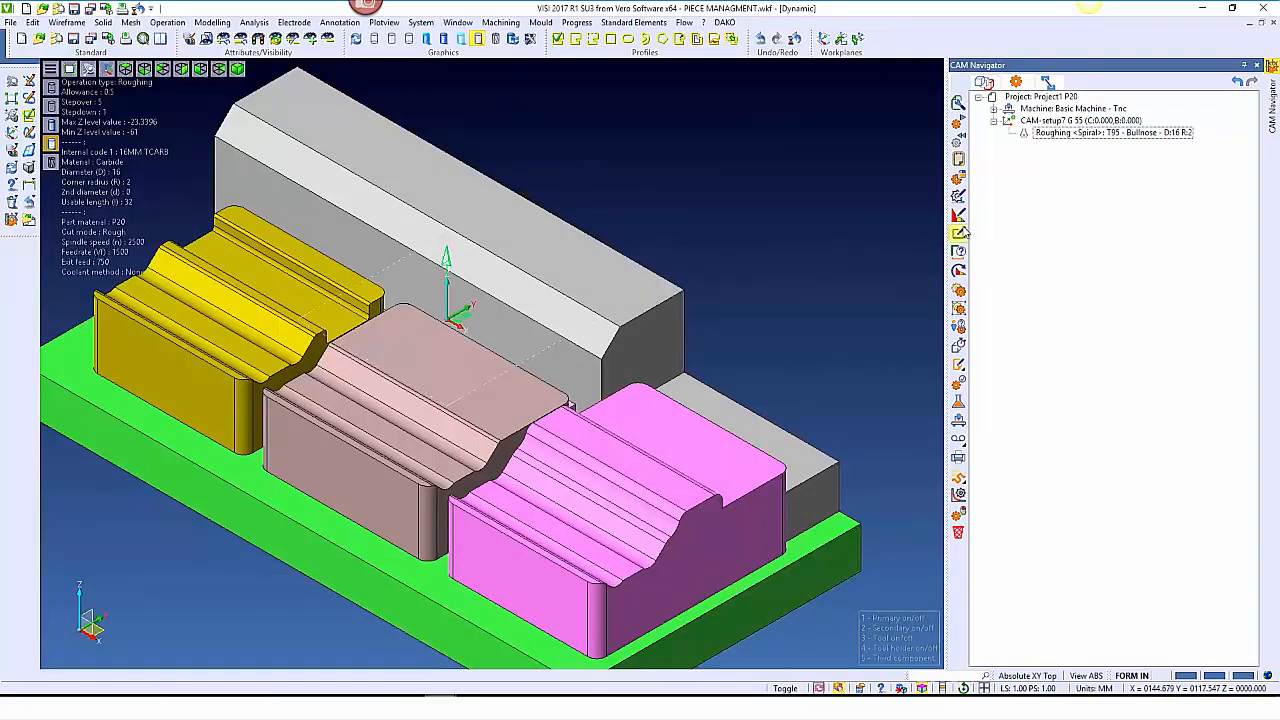
Show the calculated roughing toolpath, examine it over the selected pieces and hide it again
{"action": "left_click", "coordinate": [1024, 138]}
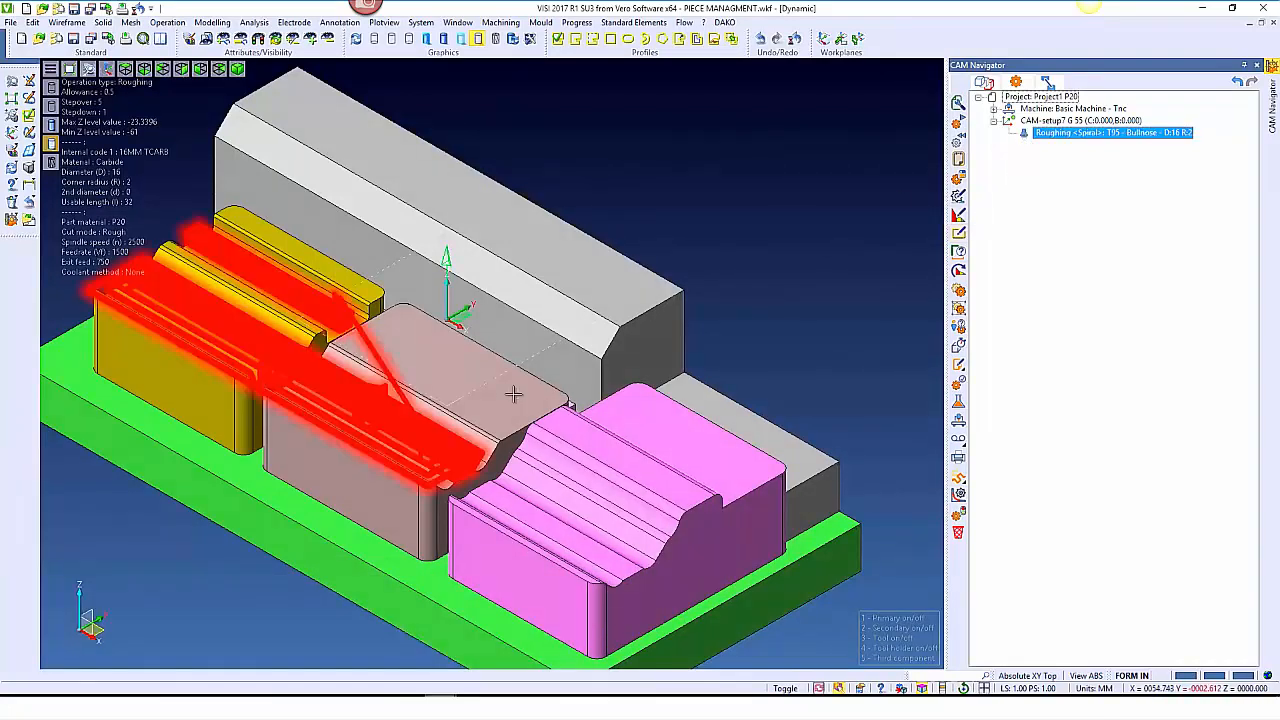
{"action": "left_click", "coordinate": [1040, 96]}
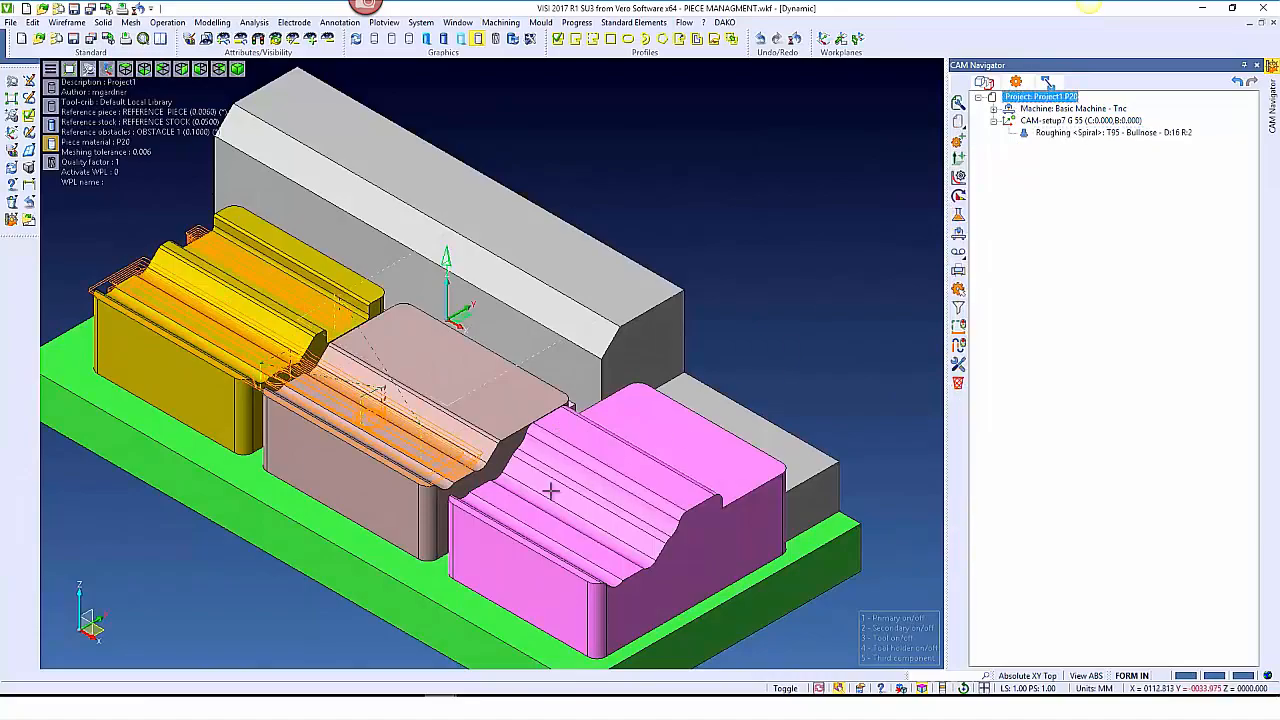
{"action": "middle_click_drag", "start_coordinate": [549, 491], "coordinate": [464, 456]}
{"action": "scroll", "coordinate": [618, 473], "scroll_direction": "down", "scroll_amount": 3}
{"action": "scroll", "coordinate": [500, 480], "scroll_direction": "up", "scroll_amount": 5}
{"action": "scroll", "coordinate": [466, 454], "scroll_direction": "down", "scroll_amount": 3}
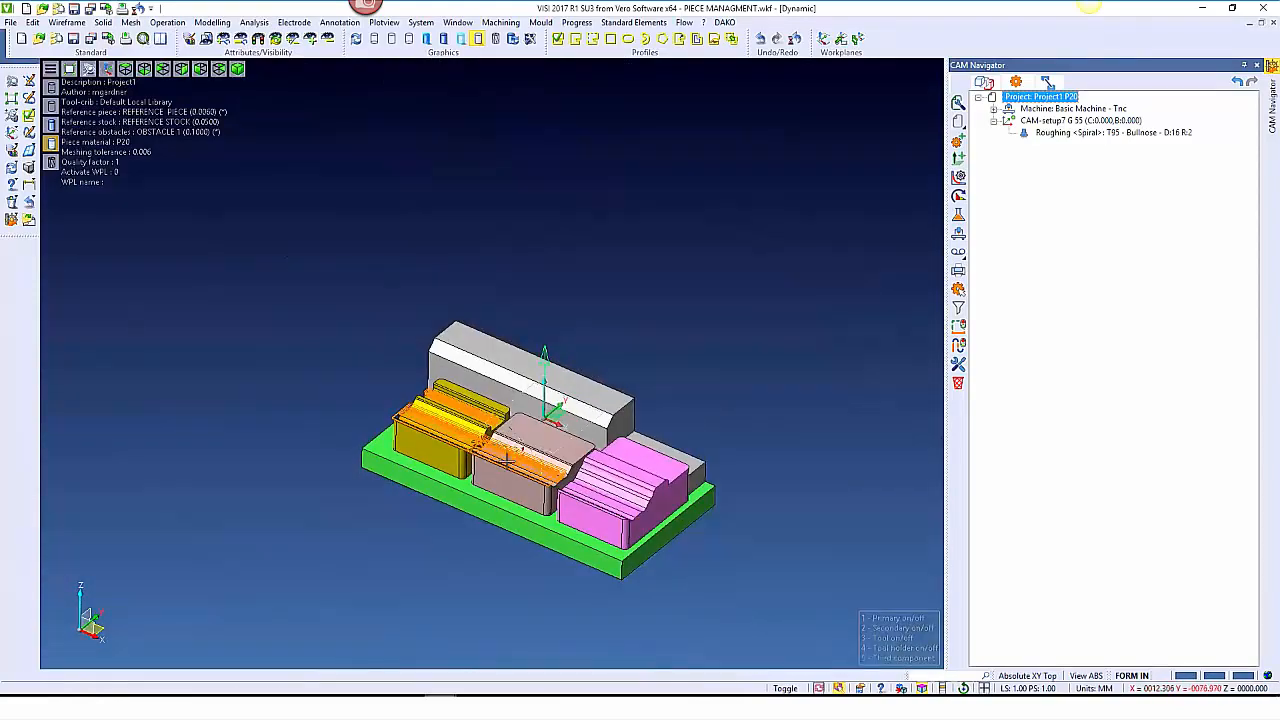
{"action": "scroll", "coordinate": [507, 474], "scroll_direction": "up", "scroll_amount": 3}
{"action": "left_click", "coordinate": [1060, 132]}
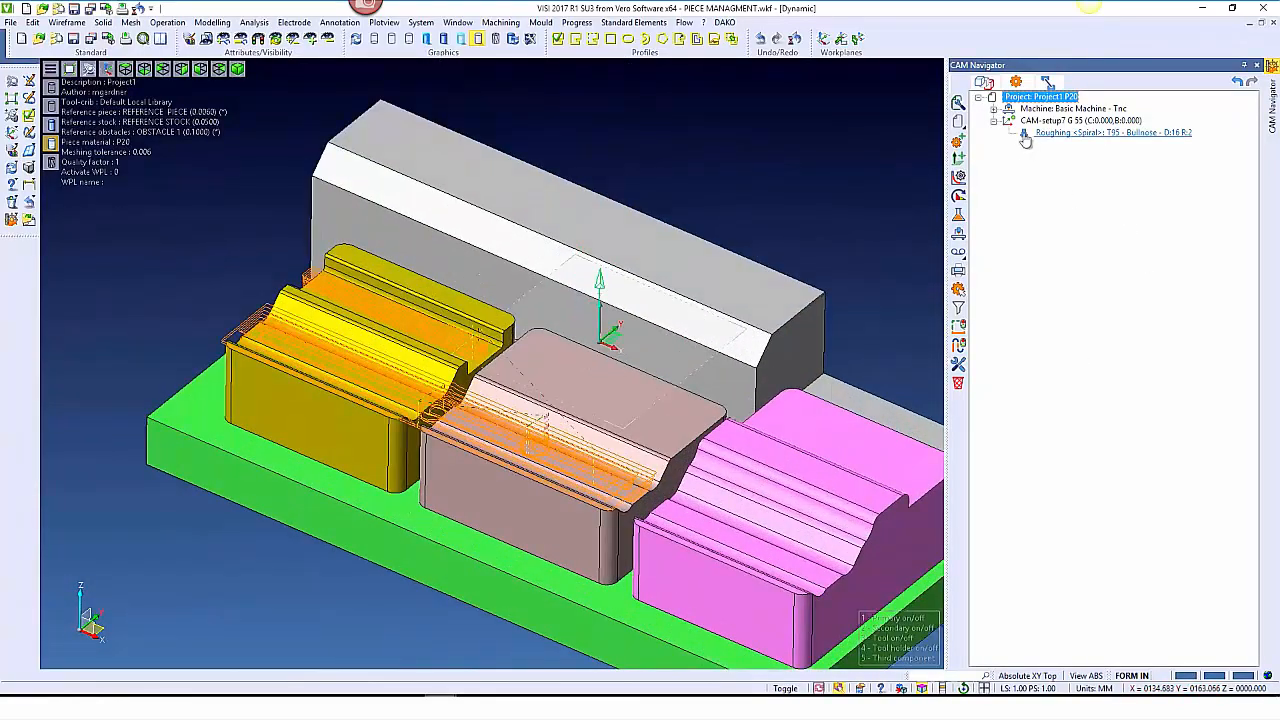
{"action": "scroll", "coordinate": [586, 323], "scroll_direction": "down", "scroll_amount": 2}
{"action": "scroll", "coordinate": [586, 323], "scroll_direction": "up", "scroll_amount": 2}
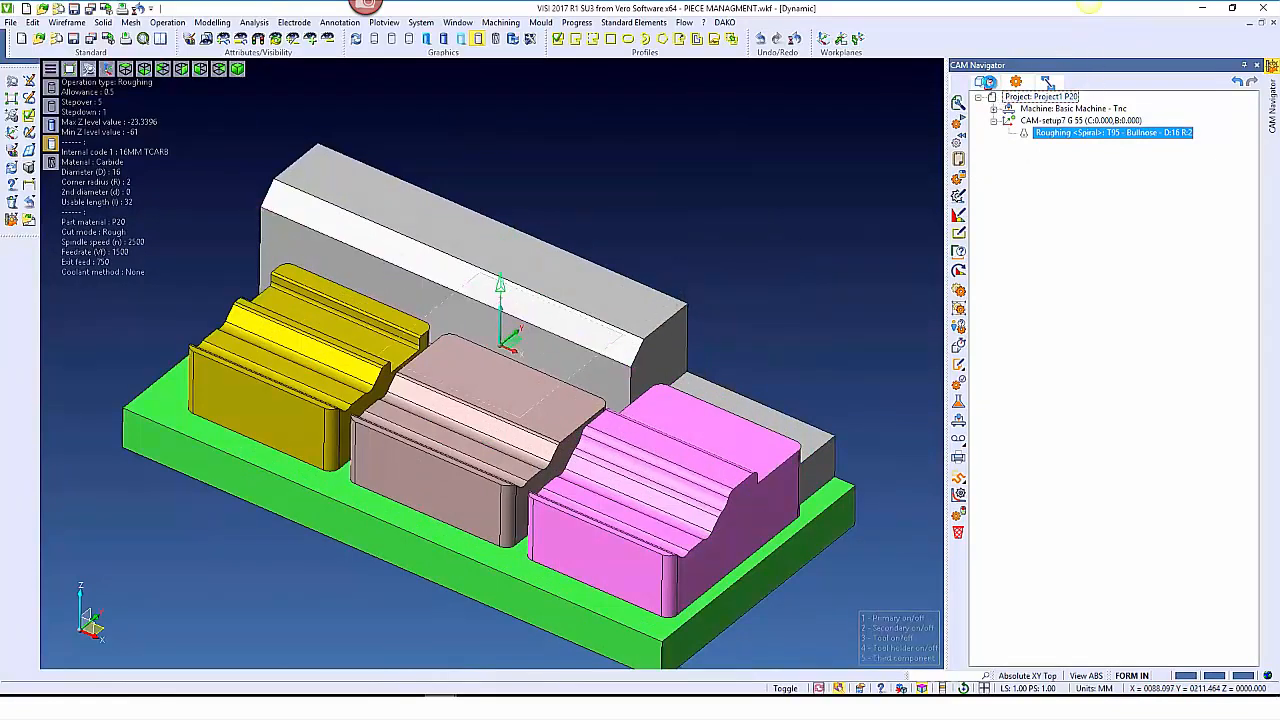
Add a Raster operation directly from PIECE 2, using tool T4, the 6 mm ballnose
{"action": "left_click", "coordinate": [987, 84]}
{"action": "left_click", "coordinate": [1035, 135]}
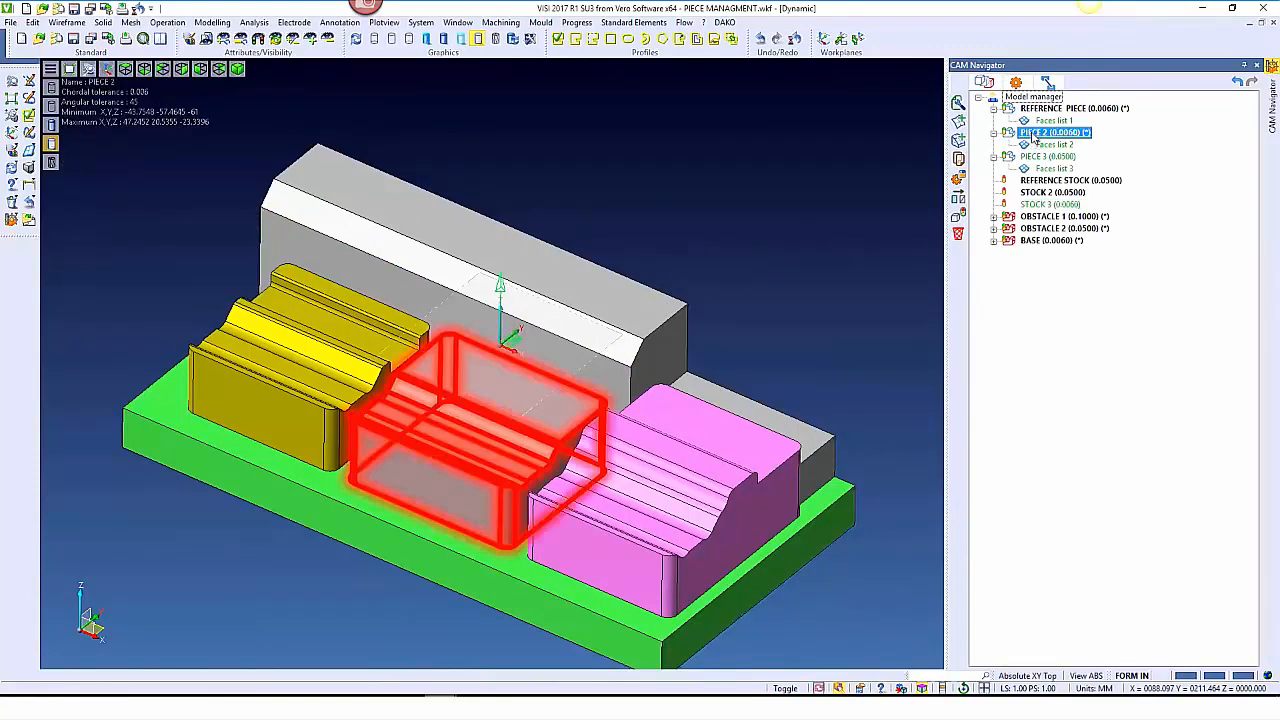
{"action": "right_click", "coordinate": [1035, 137]}
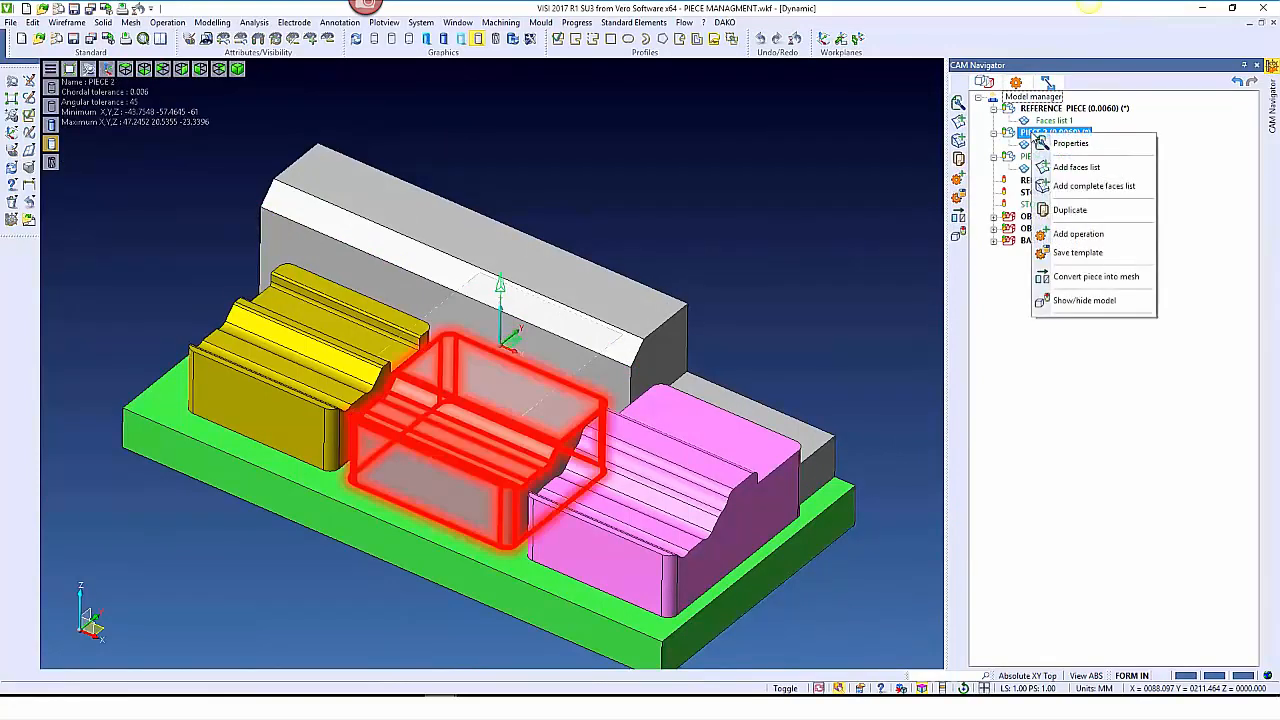
{"action": "left_click", "coordinate": [1062, 240]}
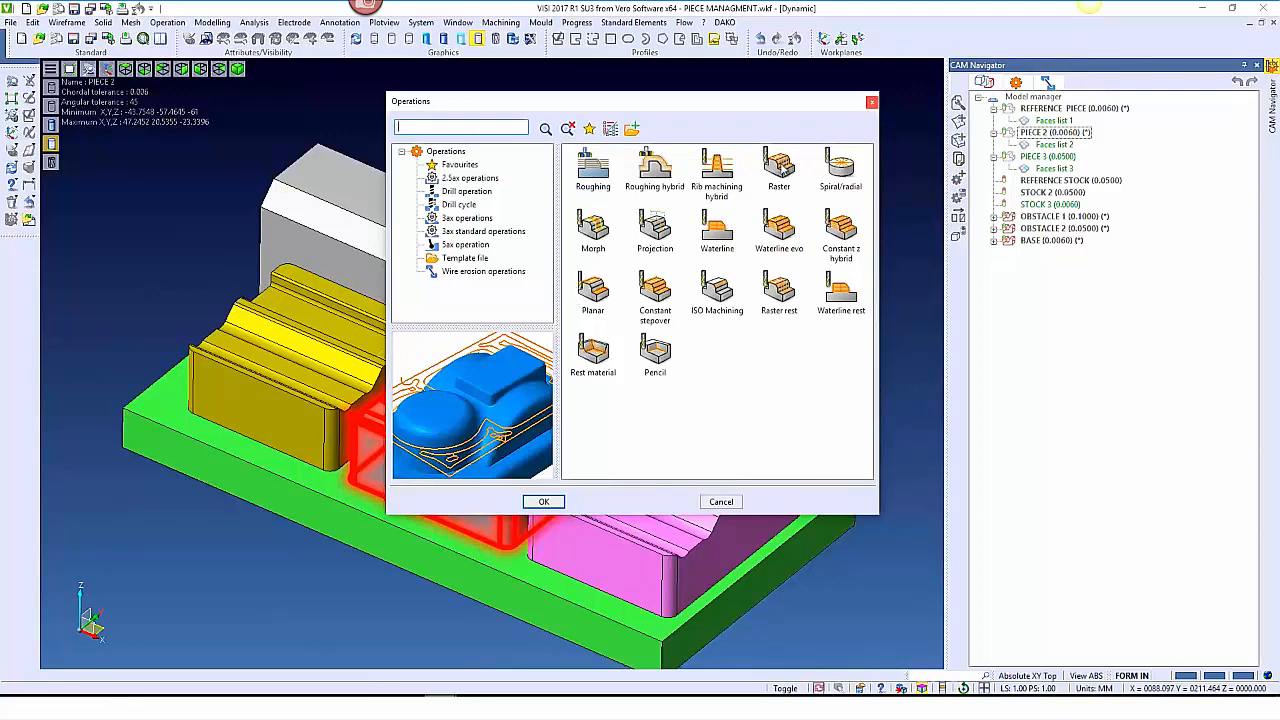
{"action": "left_click", "coordinate": [779, 167]}
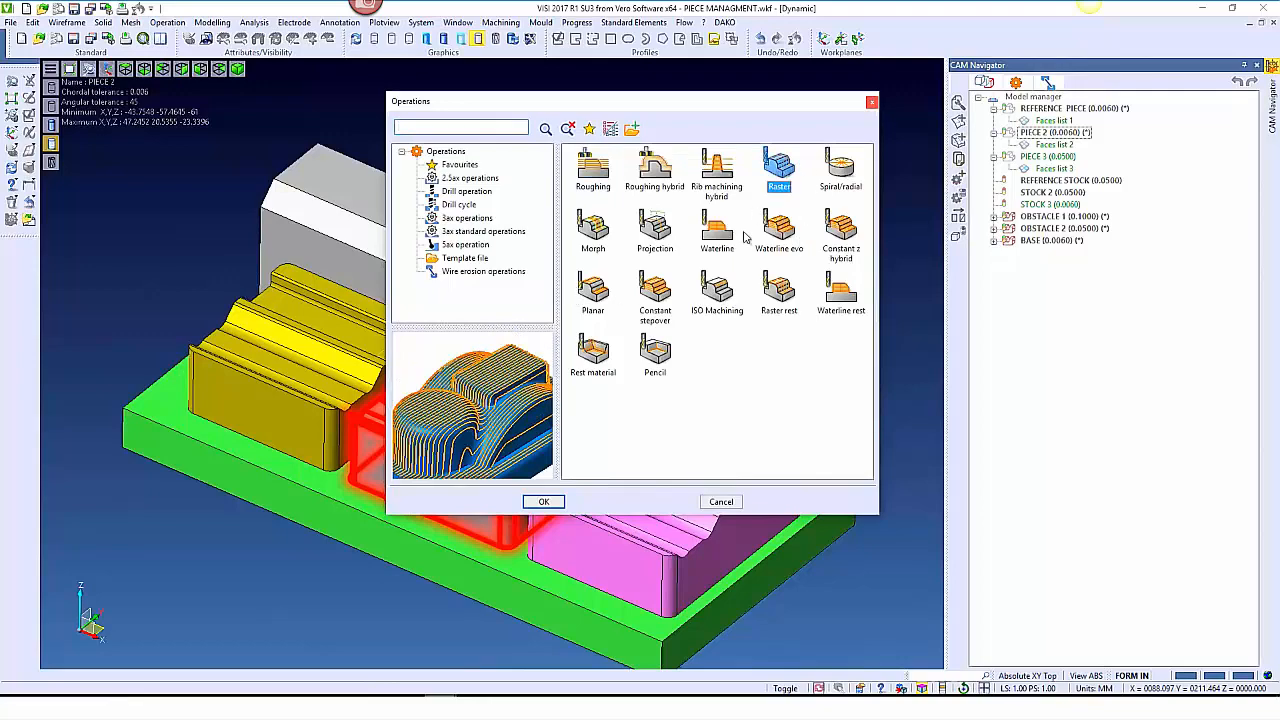
{"action": "left_click", "coordinate": [544, 502]}
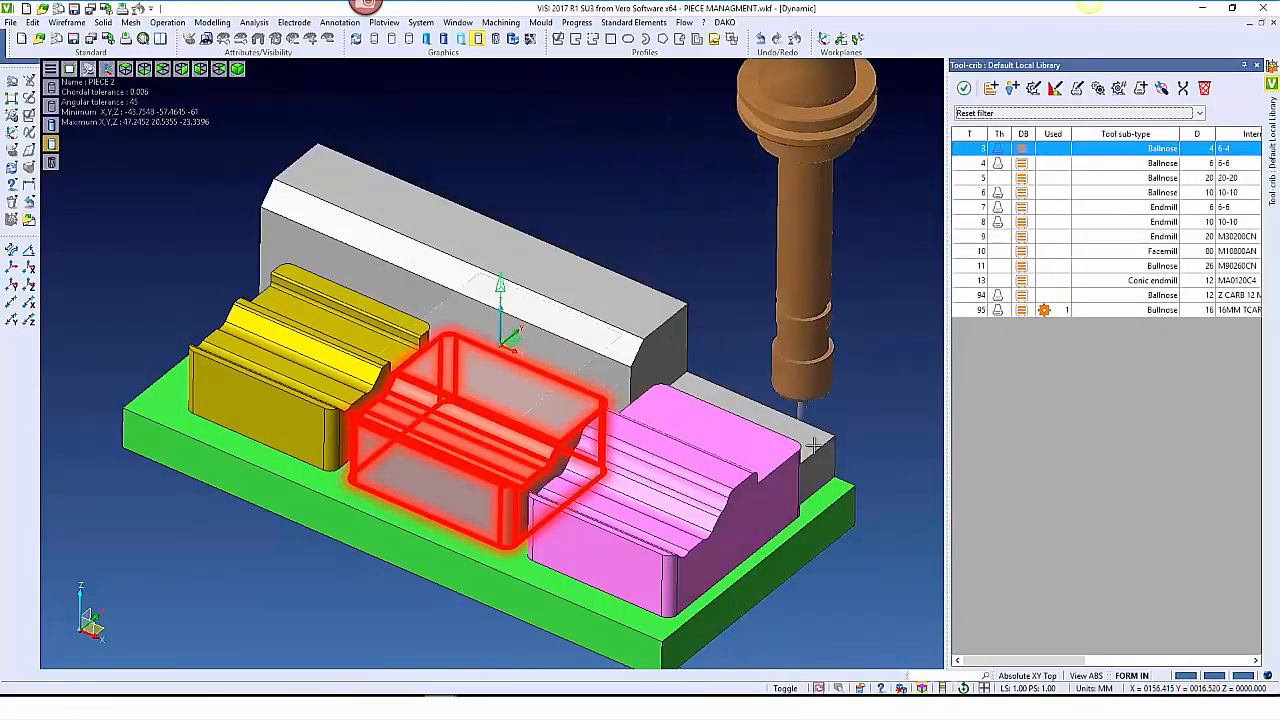
{"action": "left_click", "coordinate": [976, 164]}
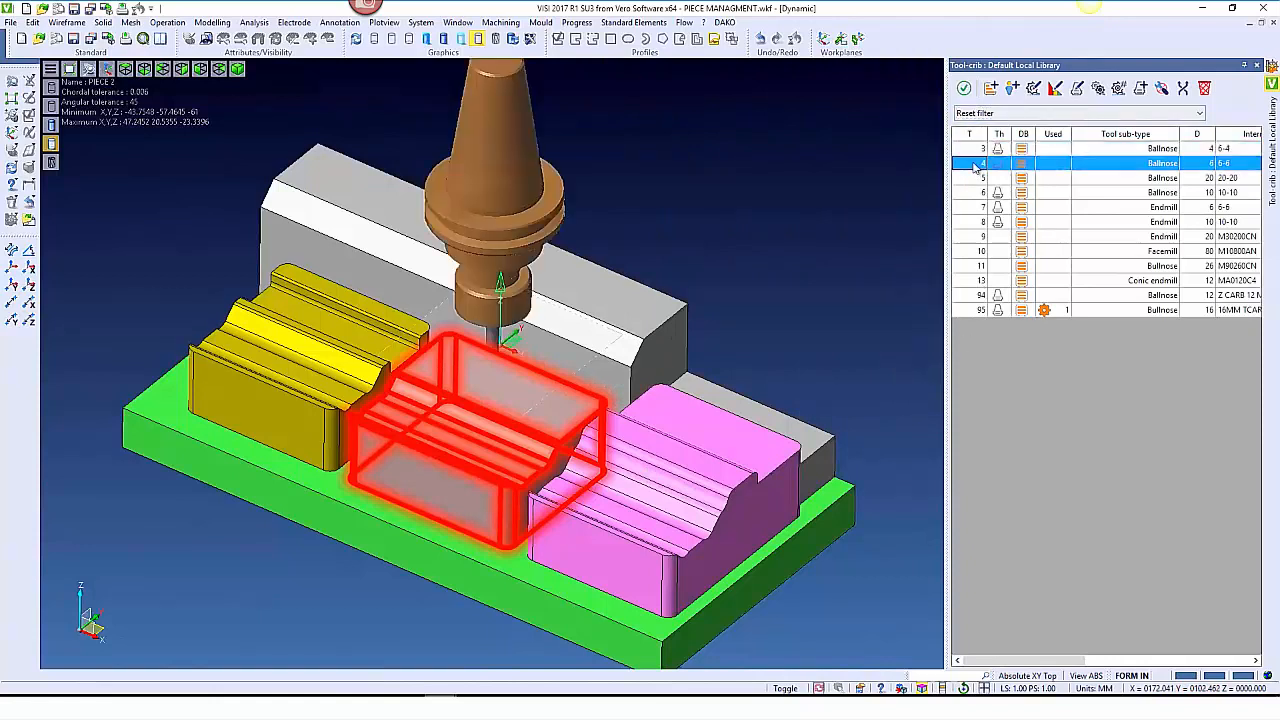
{"action": "left_click", "coordinate": [964, 89]}
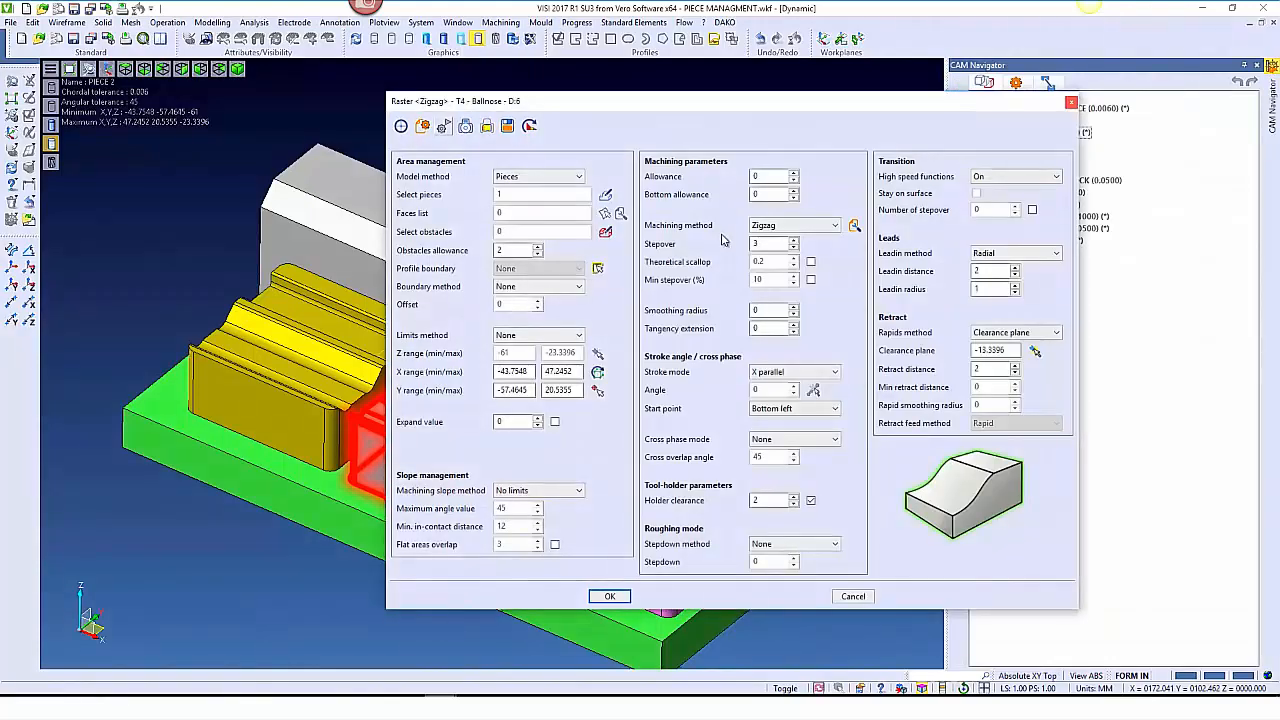
Set the Raster operation's model method to Faces list and assign Faces list 1, Faces list 2 and Faces list 3
{"action": "left_click", "coordinate": [542, 178]}
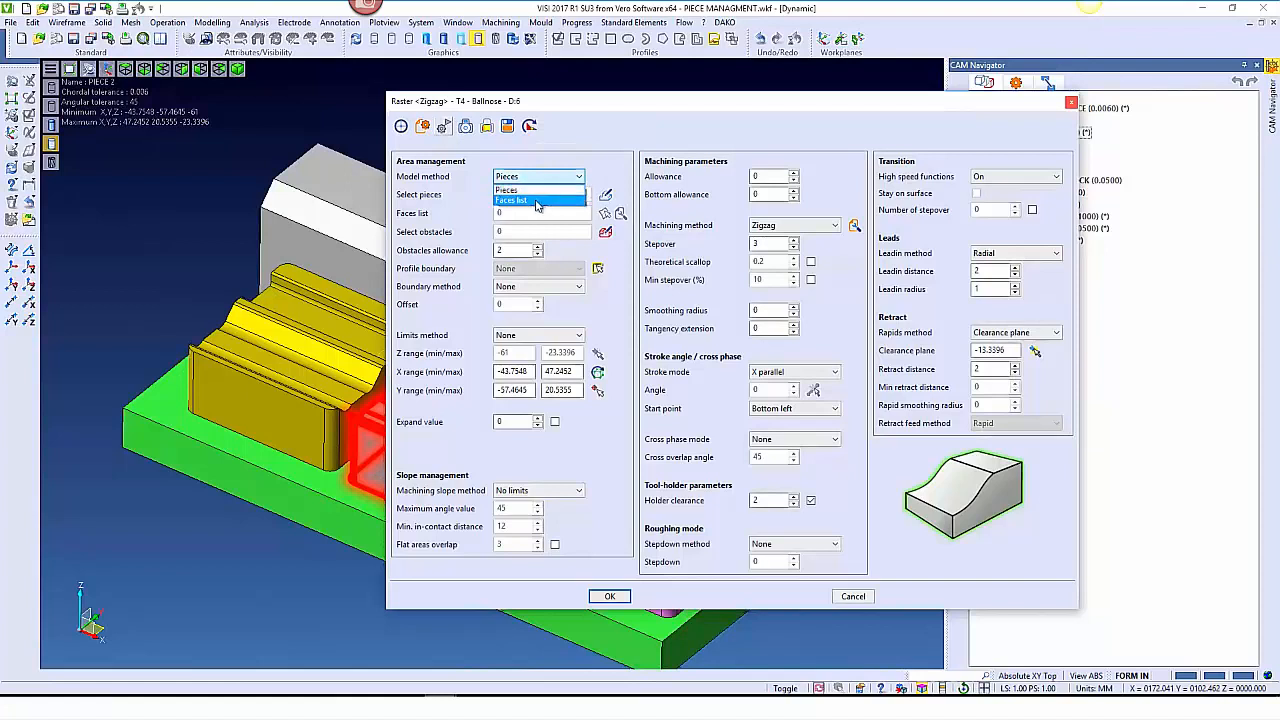
{"action": "left_click", "coordinate": [537, 201]}
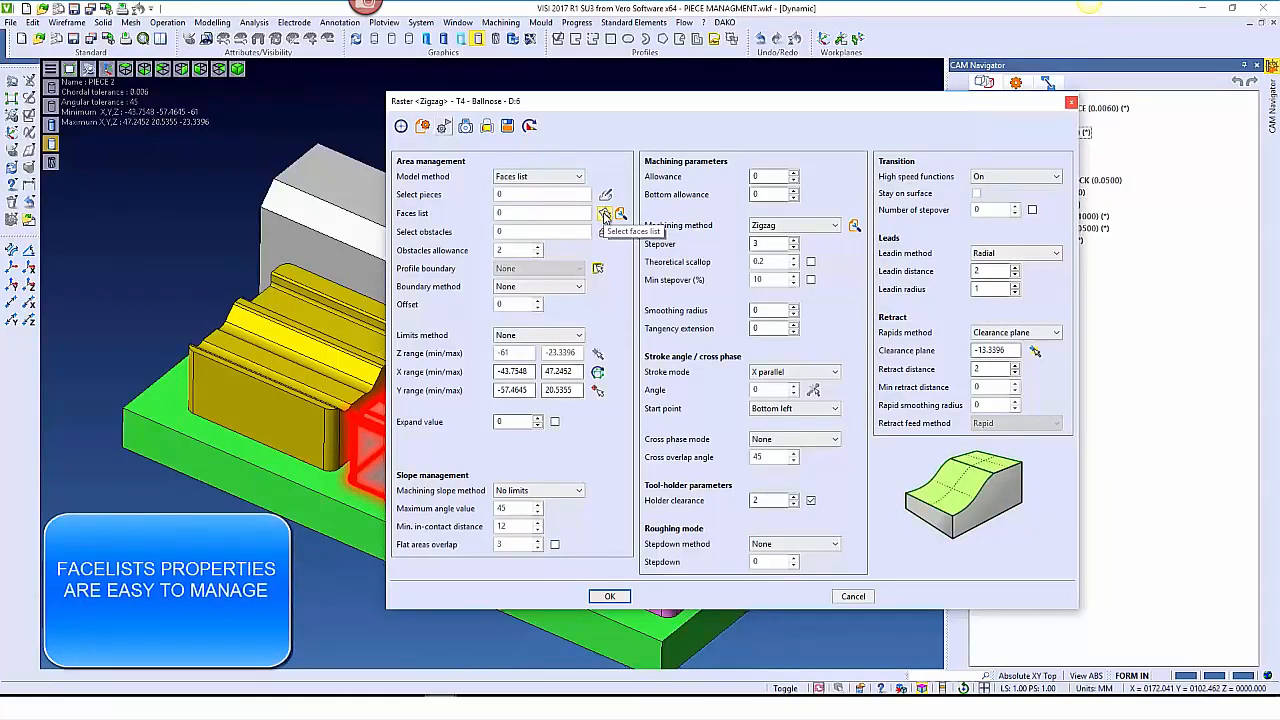
{"action": "left_click", "coordinate": [605, 216]}
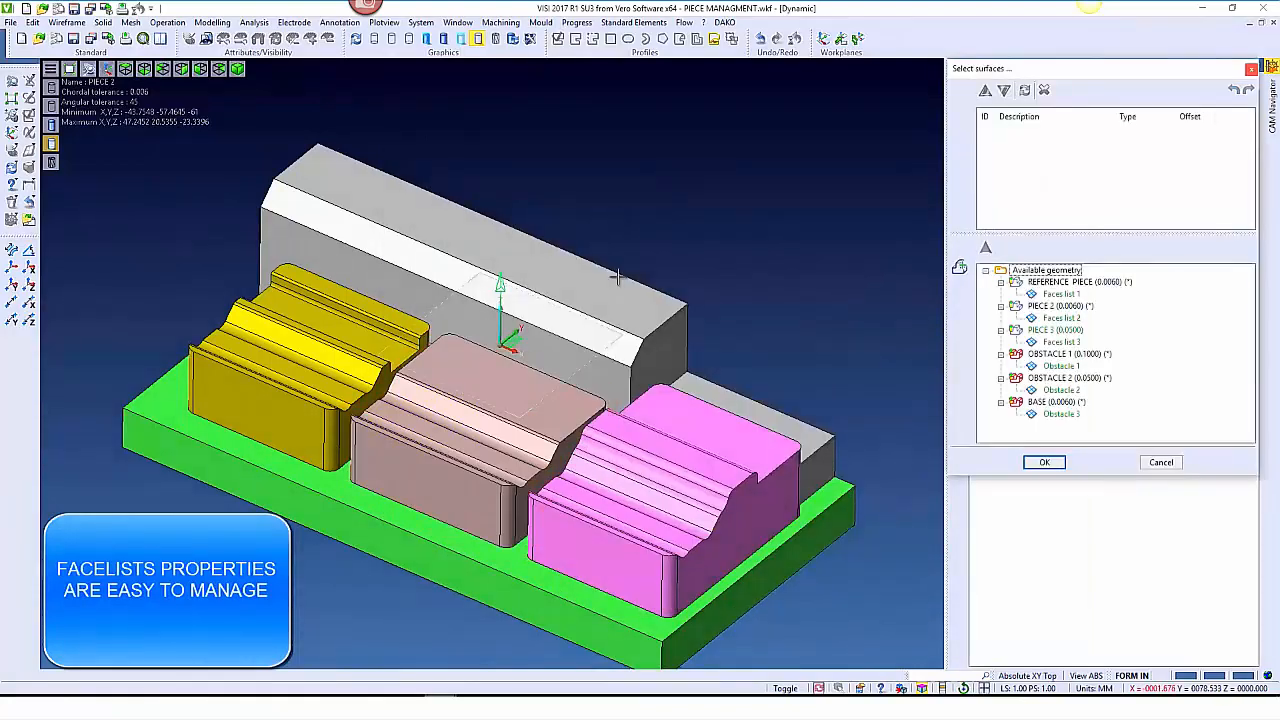
{"action": "left_click", "coordinate": [1058, 295]}
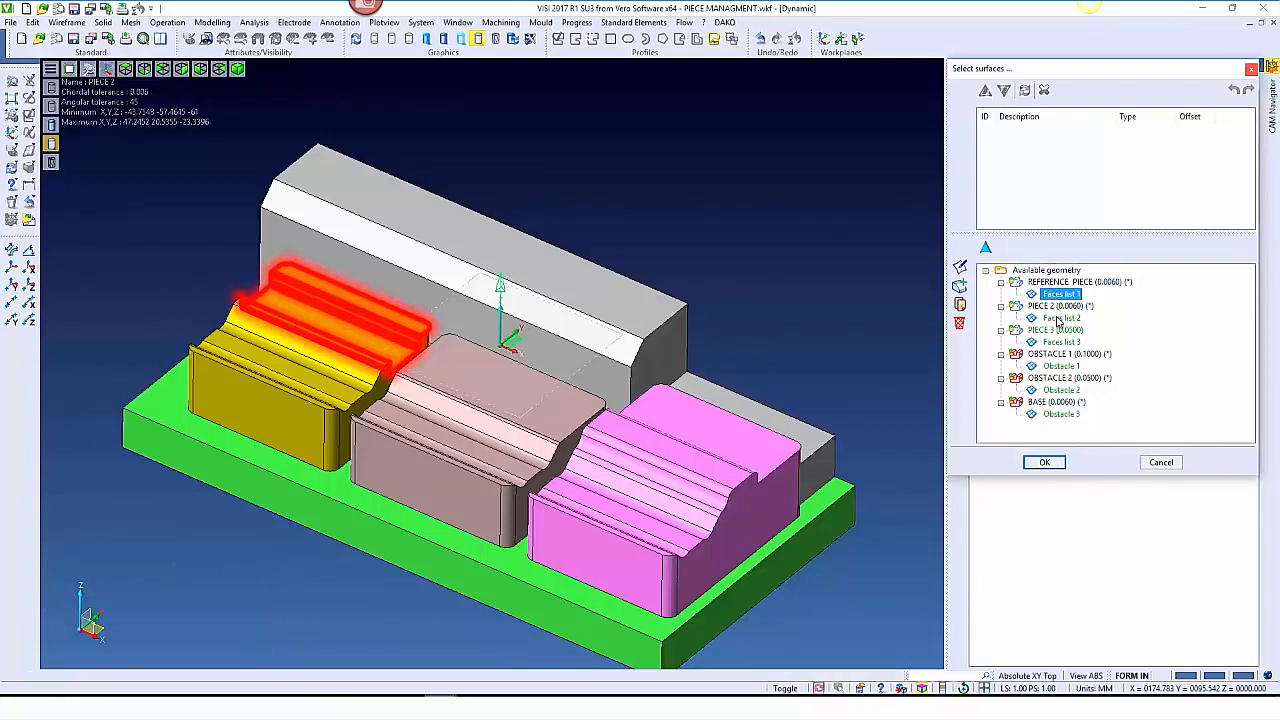
{"action": "left_click", "coordinate": [1058, 318], "text": "ctrl"}
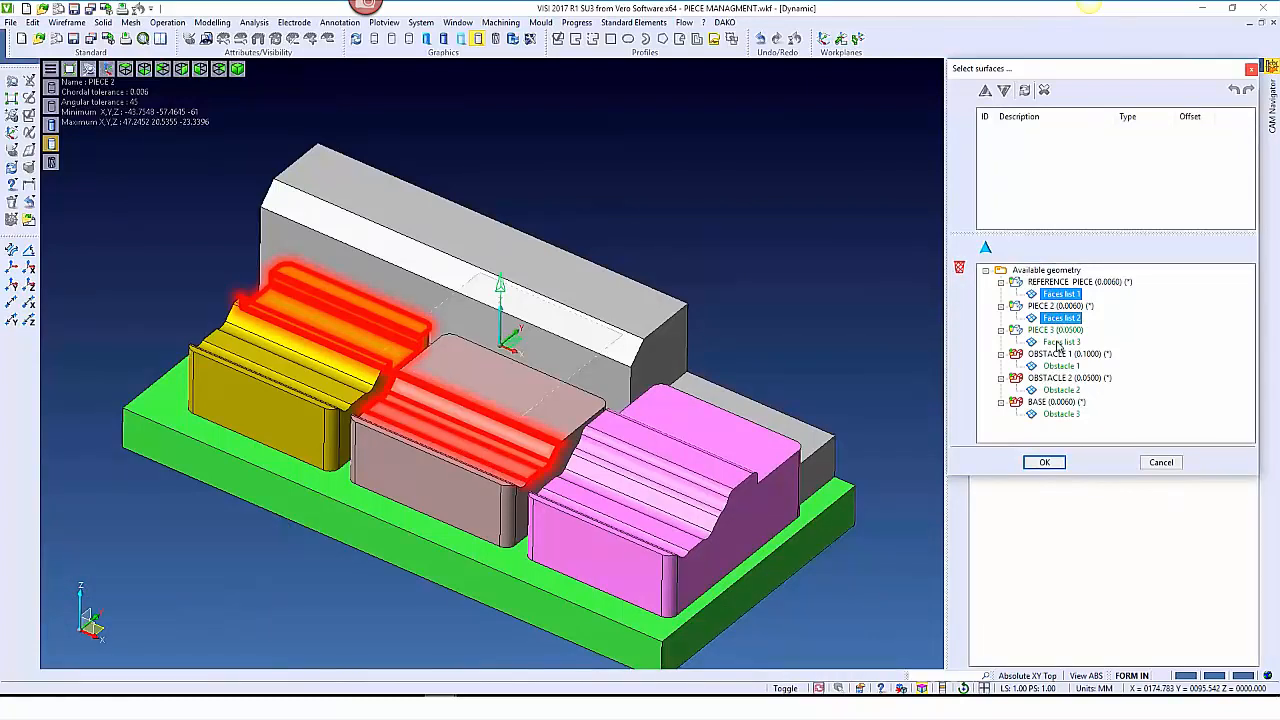
{"action": "left_click", "coordinate": [1058, 342], "text": "ctrl"}
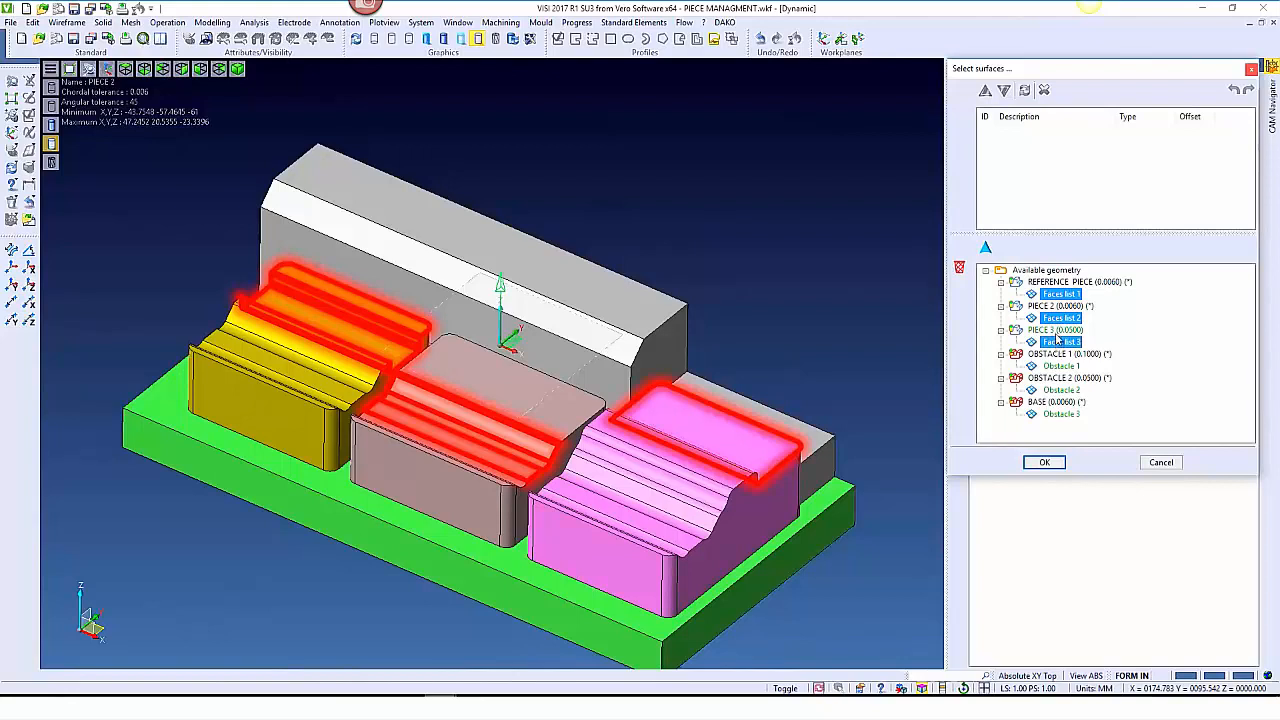
{"action": "left_click", "coordinate": [985, 248]}
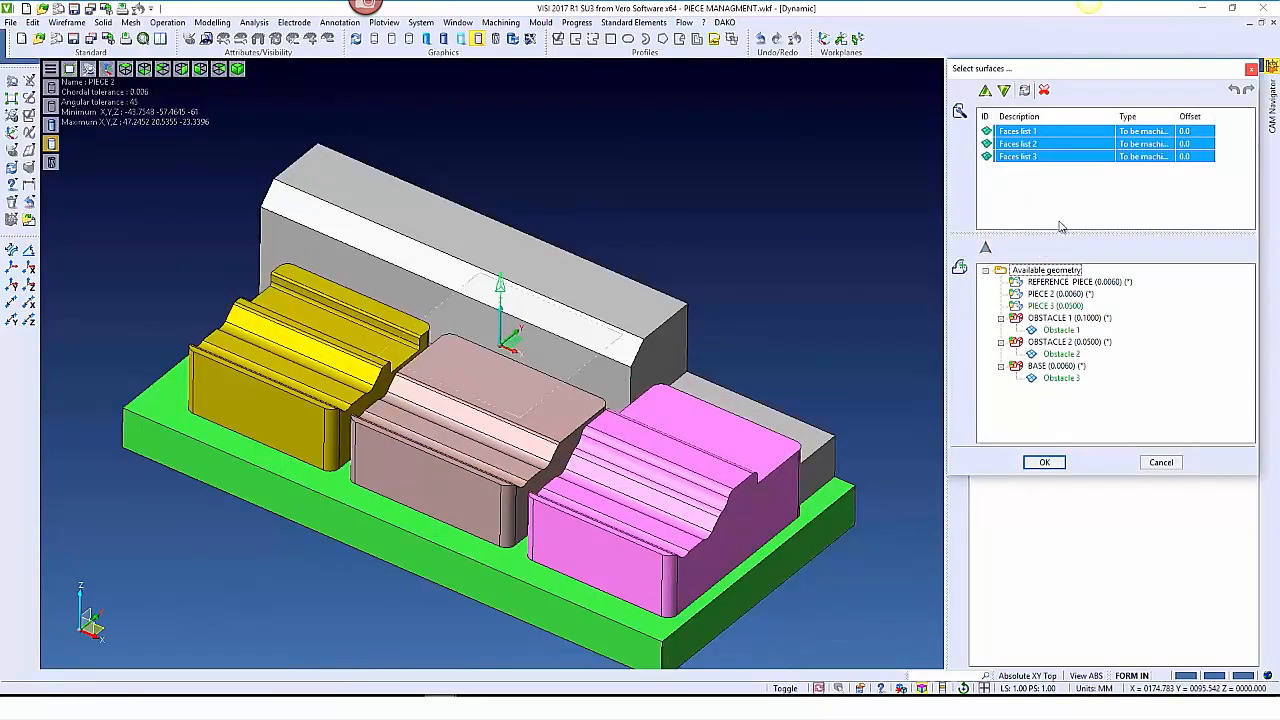
{"action": "left_click", "coordinate": [1012, 132]}
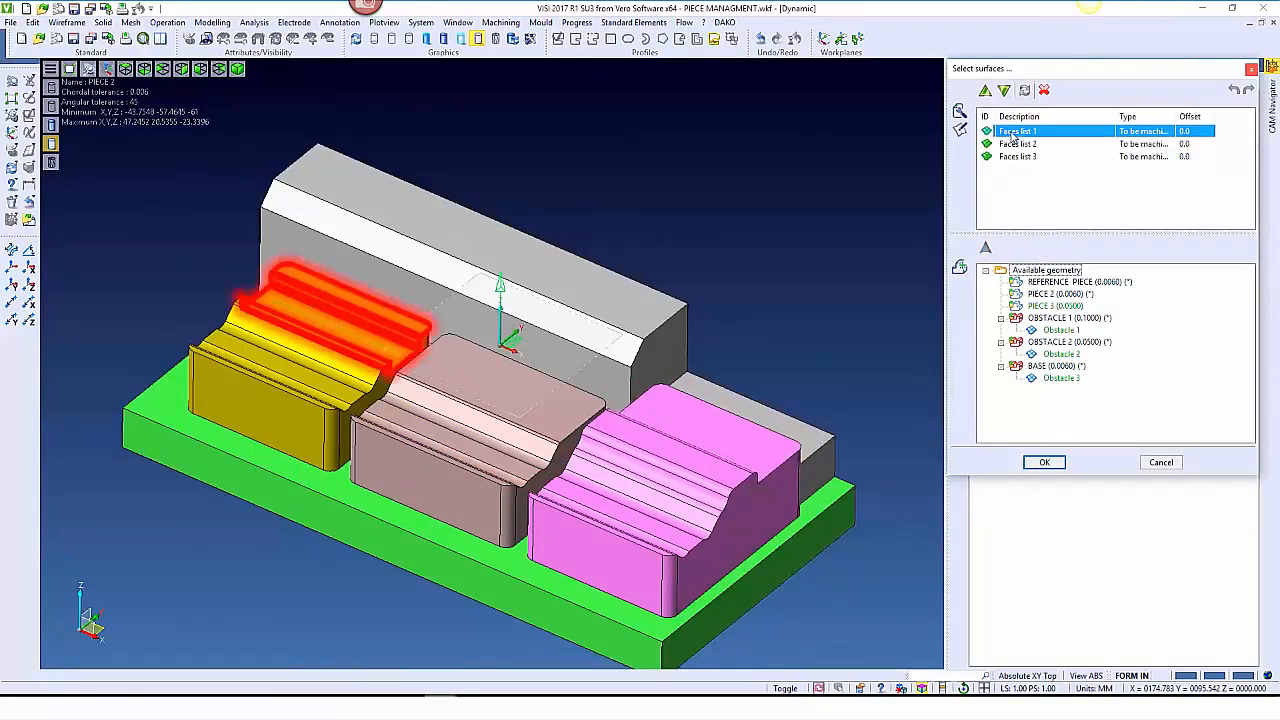
{"action": "right_click", "coordinate": [1013, 136]}
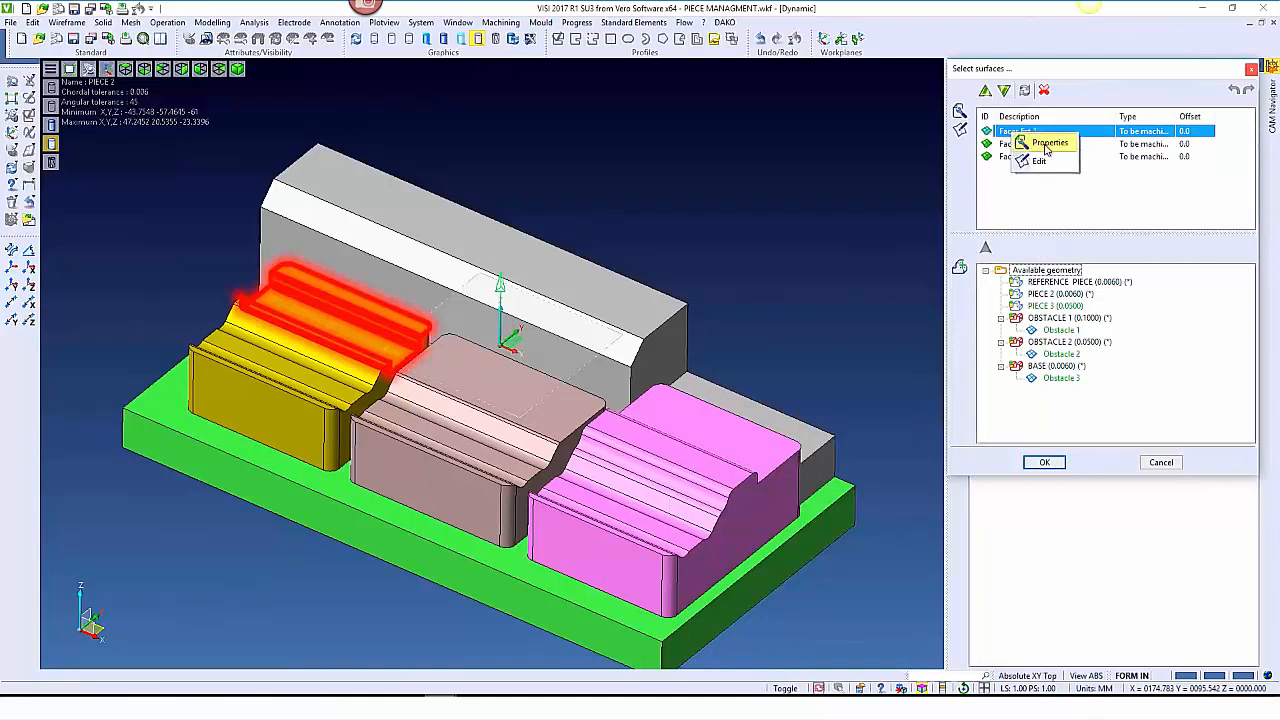
{"action": "left_click", "coordinate": [1047, 149]}
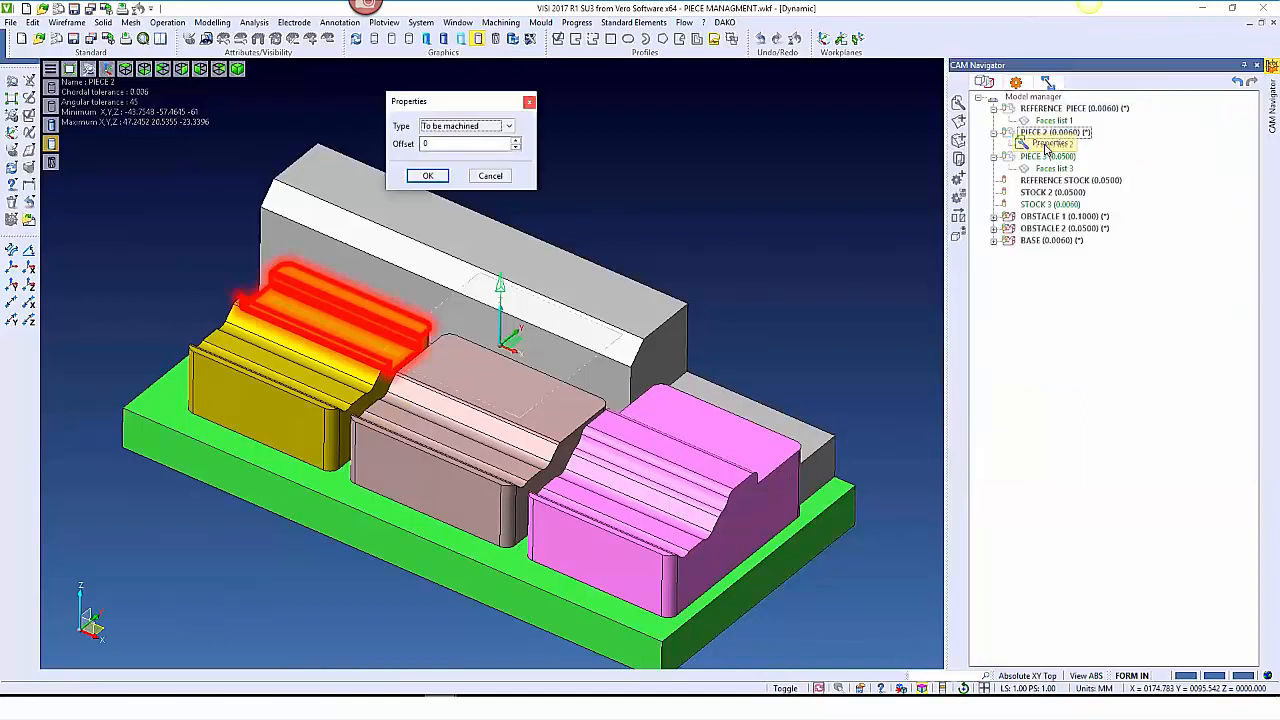
{"action": "left_click", "coordinate": [474, 127]}
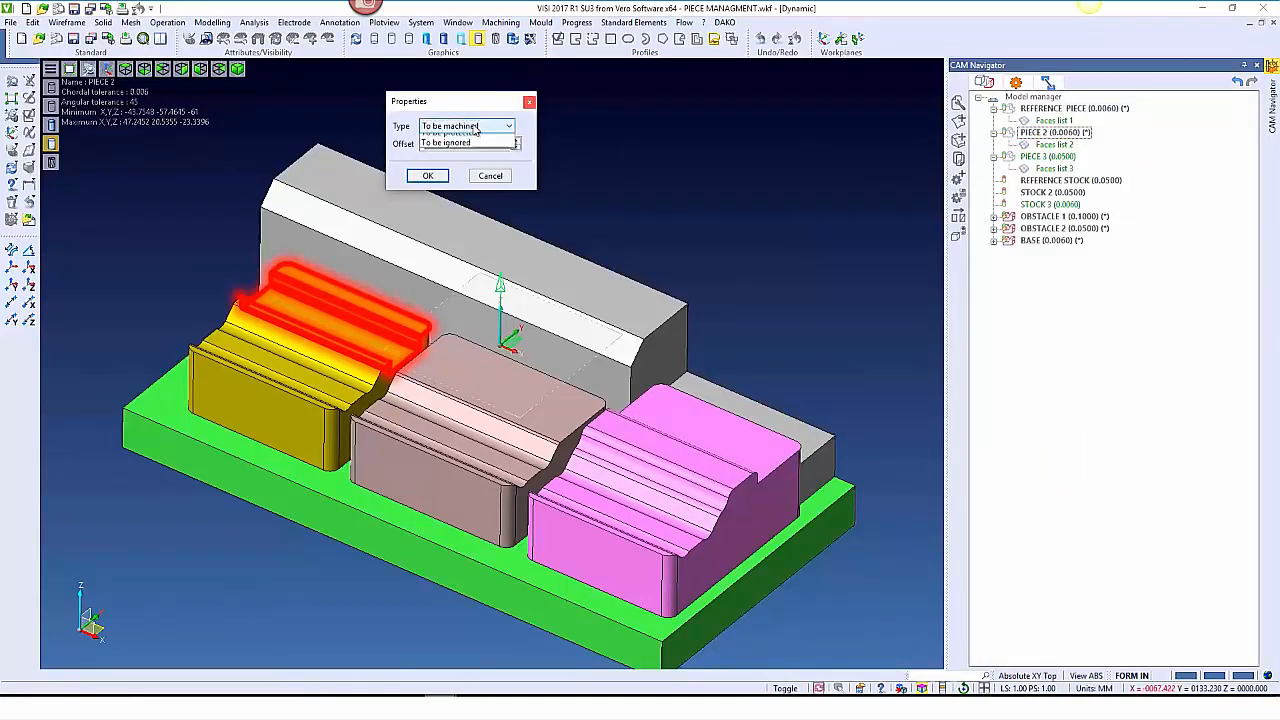
{"action": "left_click", "coordinate": [488, 181]}
{"action": "left_click_drag", "start_coordinate": [436, 144], "coordinate": [388, 156]}
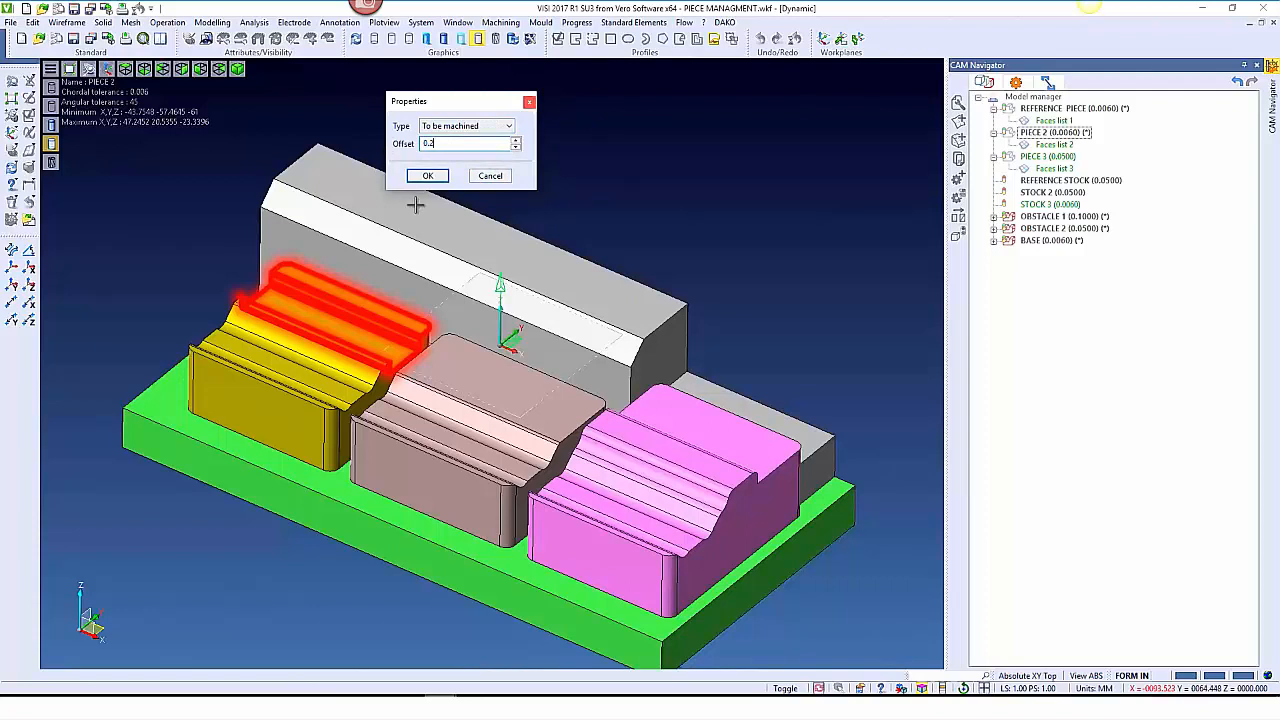
{"action": "left_click", "coordinate": [478, 178]}
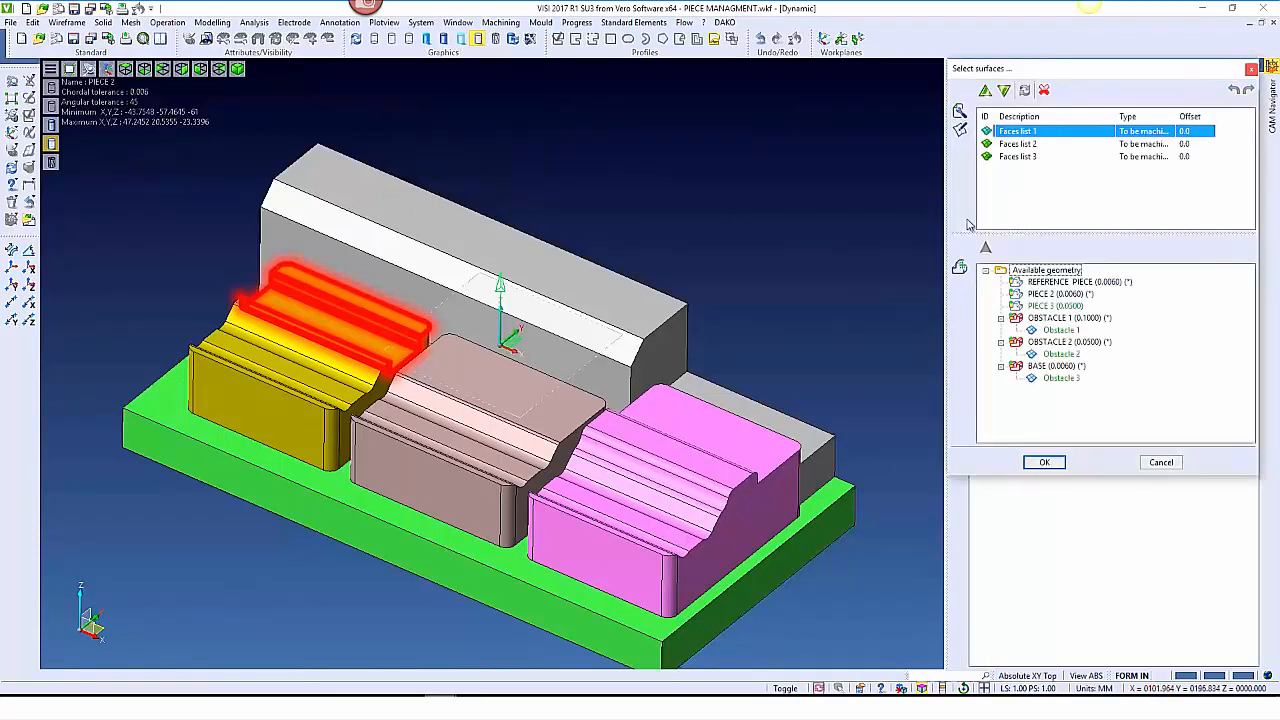
Remove Faces list 1 from the selected surfaces, set Faces list 3 to be ignored, and accept the selection
{"action": "left_click", "coordinate": [1043, 91]}
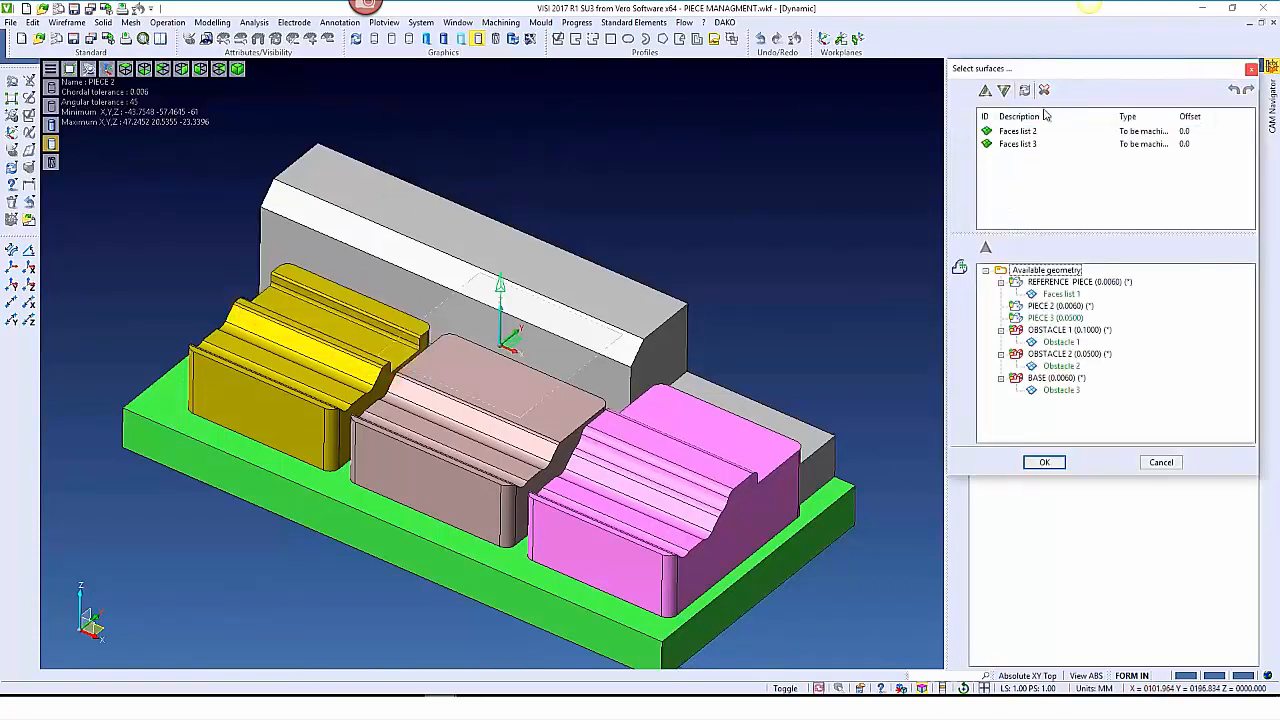
{"action": "left_click", "coordinate": [1025, 145]}
{"action": "right_click", "coordinate": [1025, 145]}
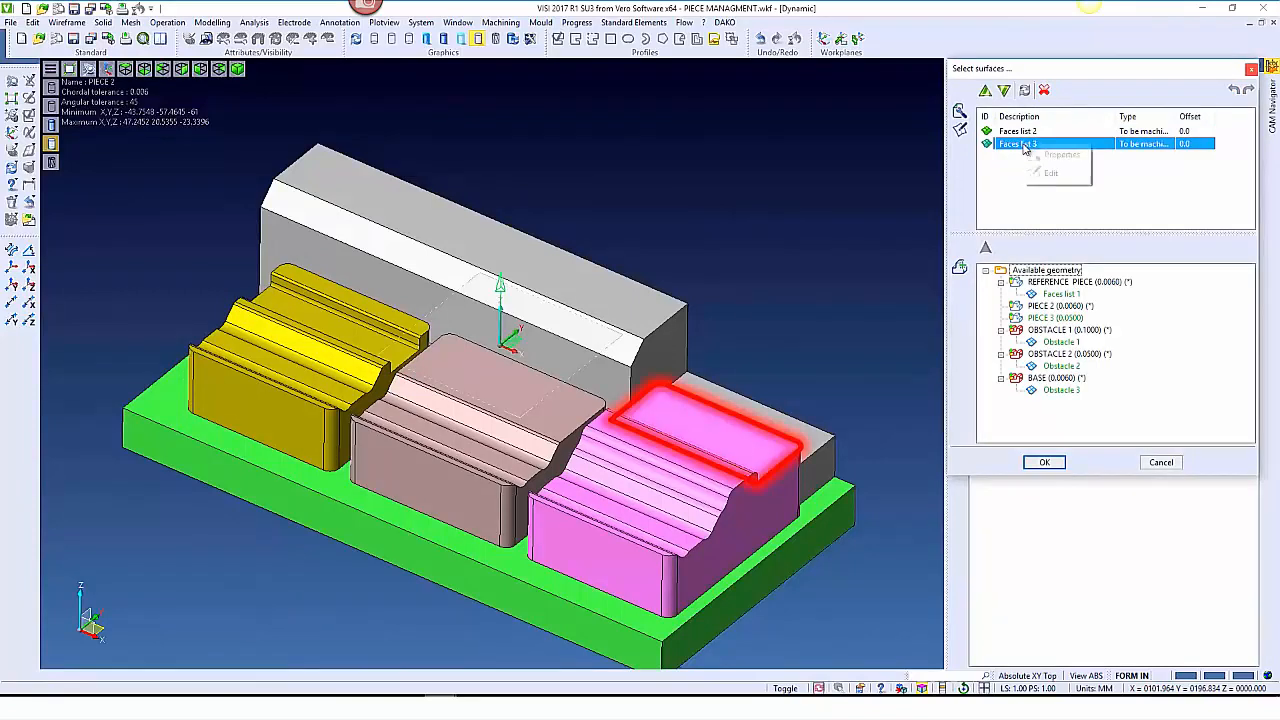
{"action": "left_click", "coordinate": [1050, 156]}
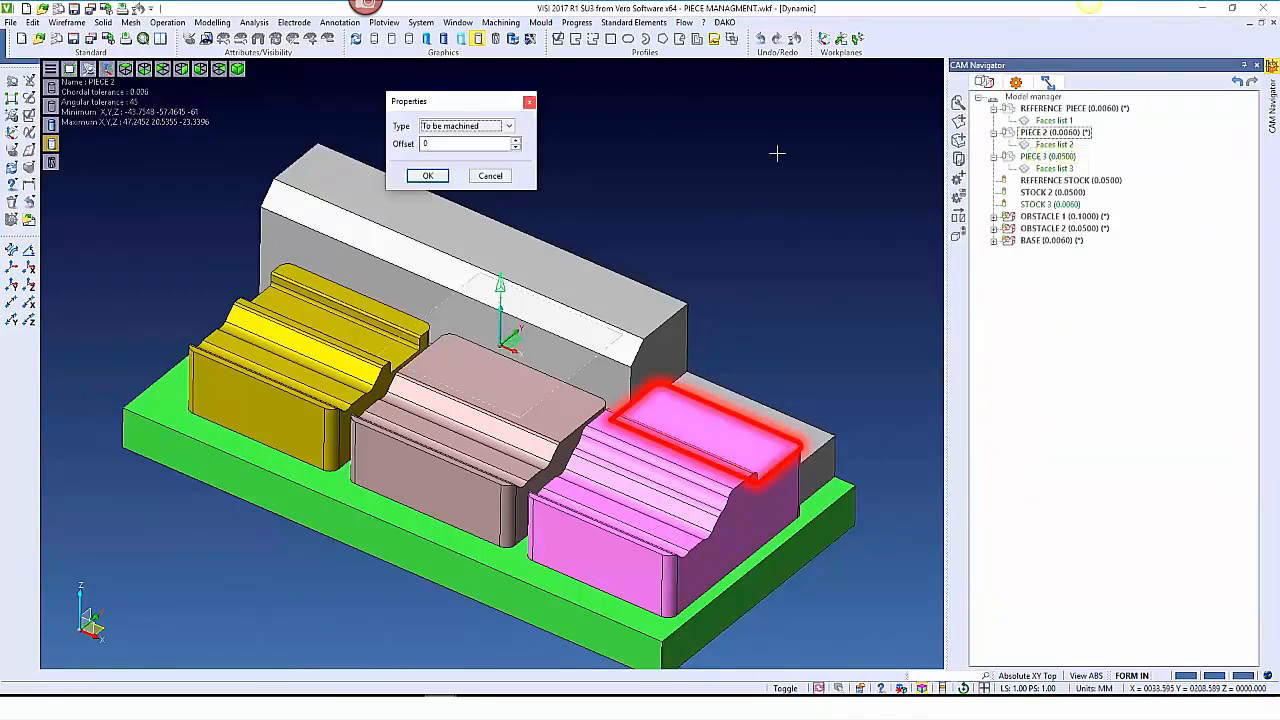
{"action": "left_click", "coordinate": [475, 127]}
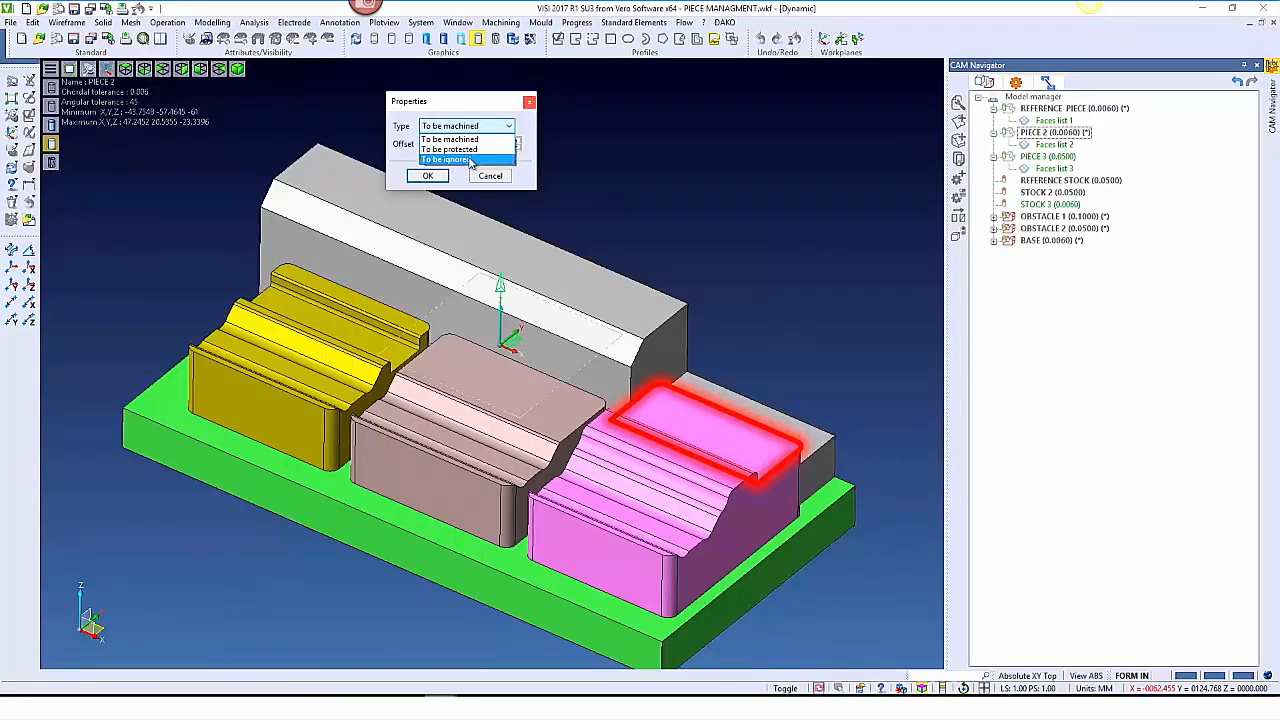
{"action": "left_click", "coordinate": [468, 160]}
{"action": "left_click", "coordinate": [427, 175]}
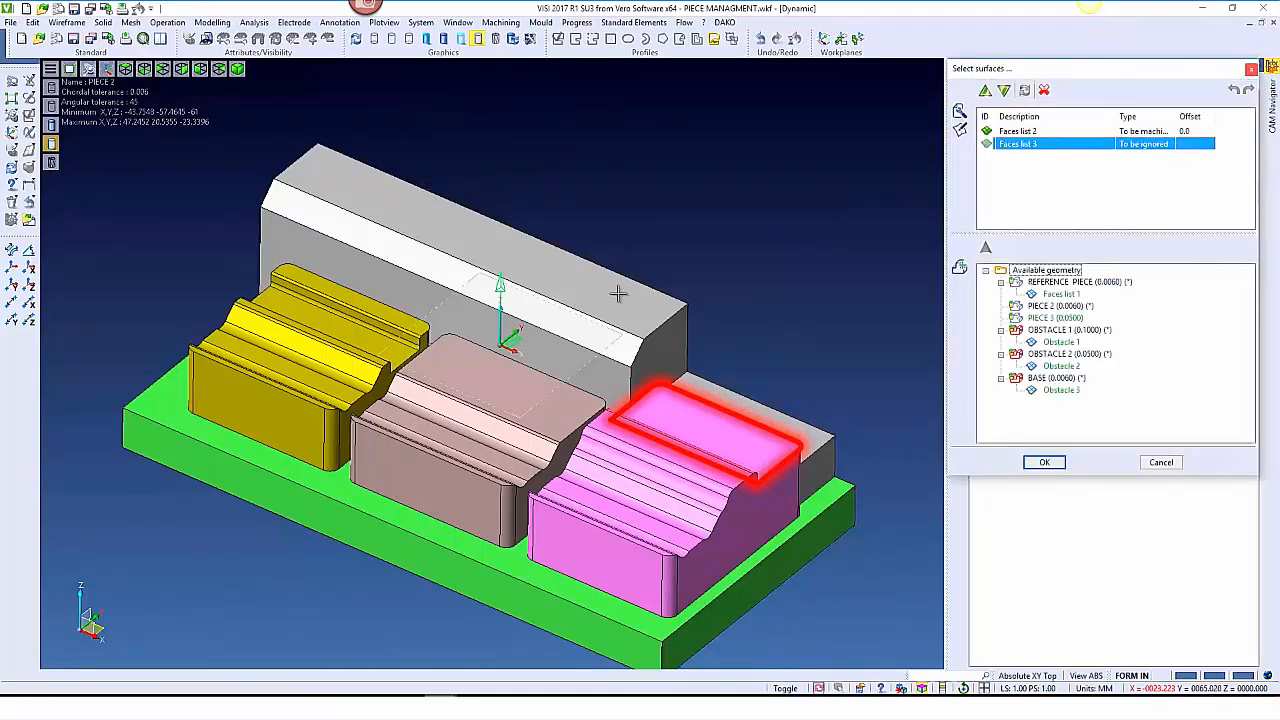
{"action": "left_click", "coordinate": [1044, 463]}
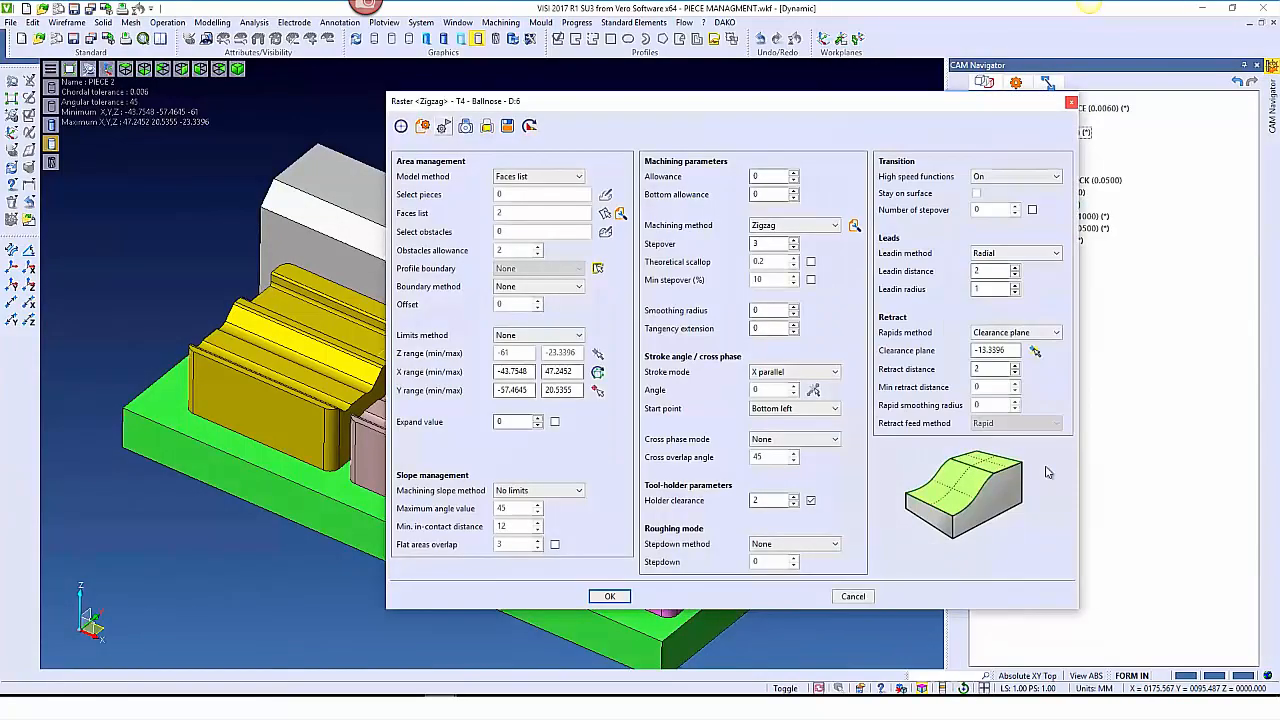
Set the Raster operation's stepover to 0.5, accept it and calculate its toolpath
{"action": "left_click", "coordinate": [765, 244]}
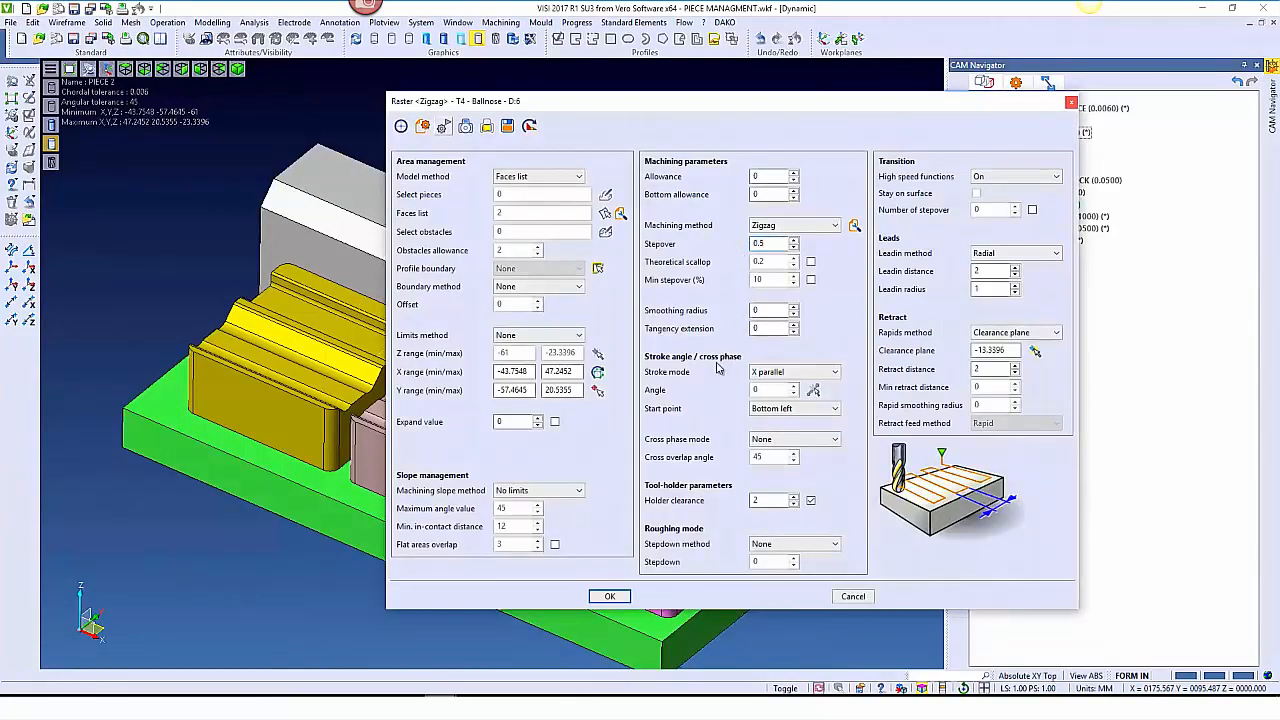
{"action": "left_click", "coordinate": [609, 596]}
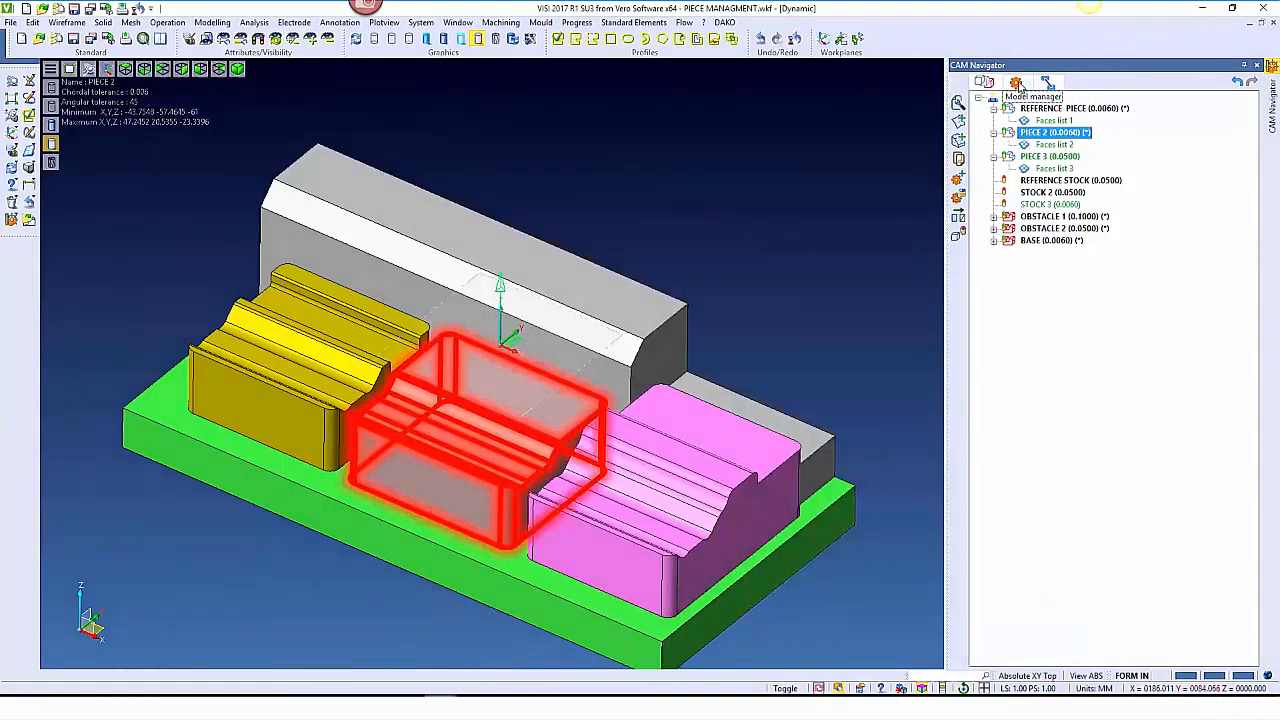
{"action": "left_click", "coordinate": [1042, 146]}
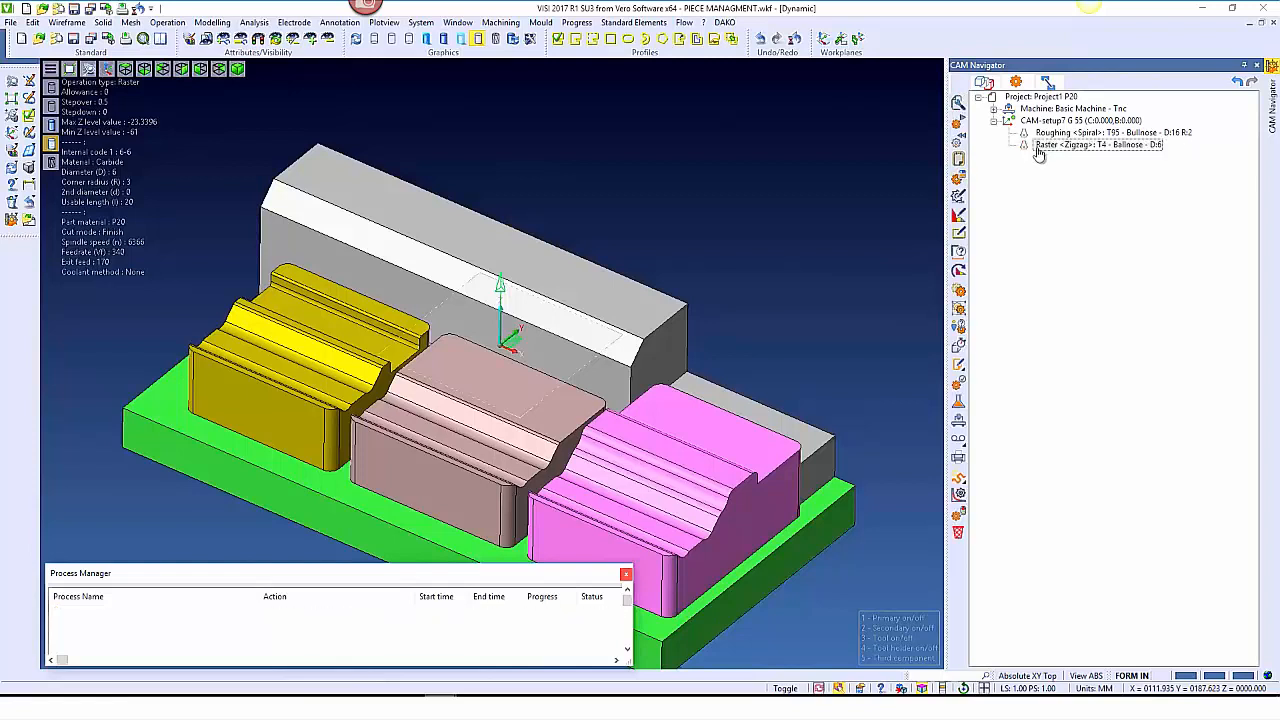
Show the Raster toolpath, examine its passes on the middle piece up close and hide it again
{"action": "left_click", "coordinate": [1027, 146]}
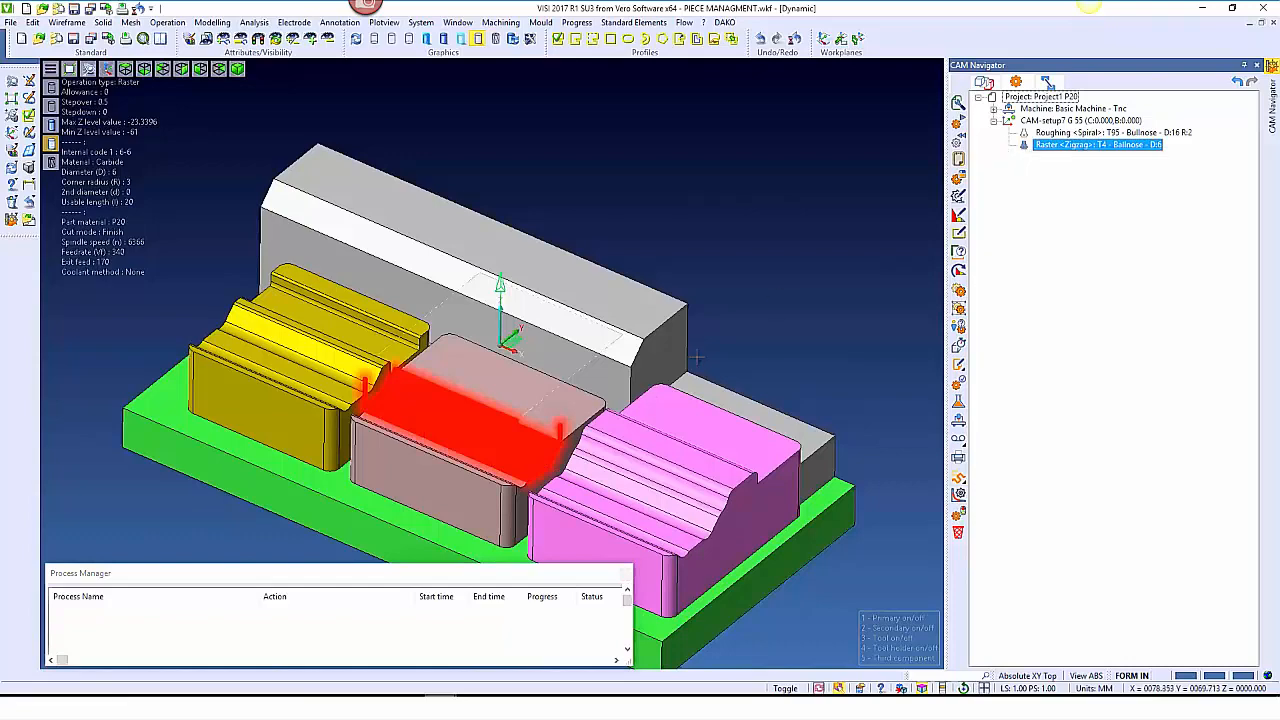
{"action": "scroll", "coordinate": [537, 333], "scroll_direction": "up", "scroll_amount": 5}
{"action": "scroll", "coordinate": [537, 333], "scroll_direction": "up", "scroll_amount": 2}
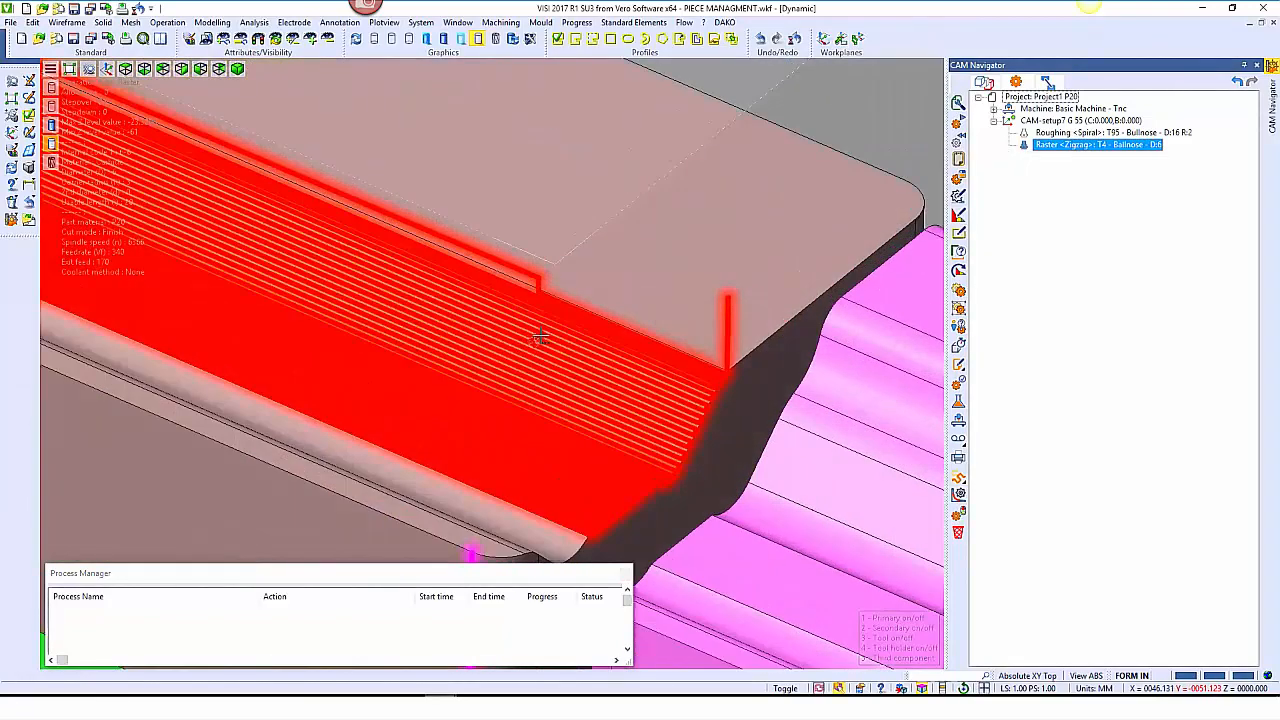
{"action": "left_click", "coordinate": [1025, 147]}
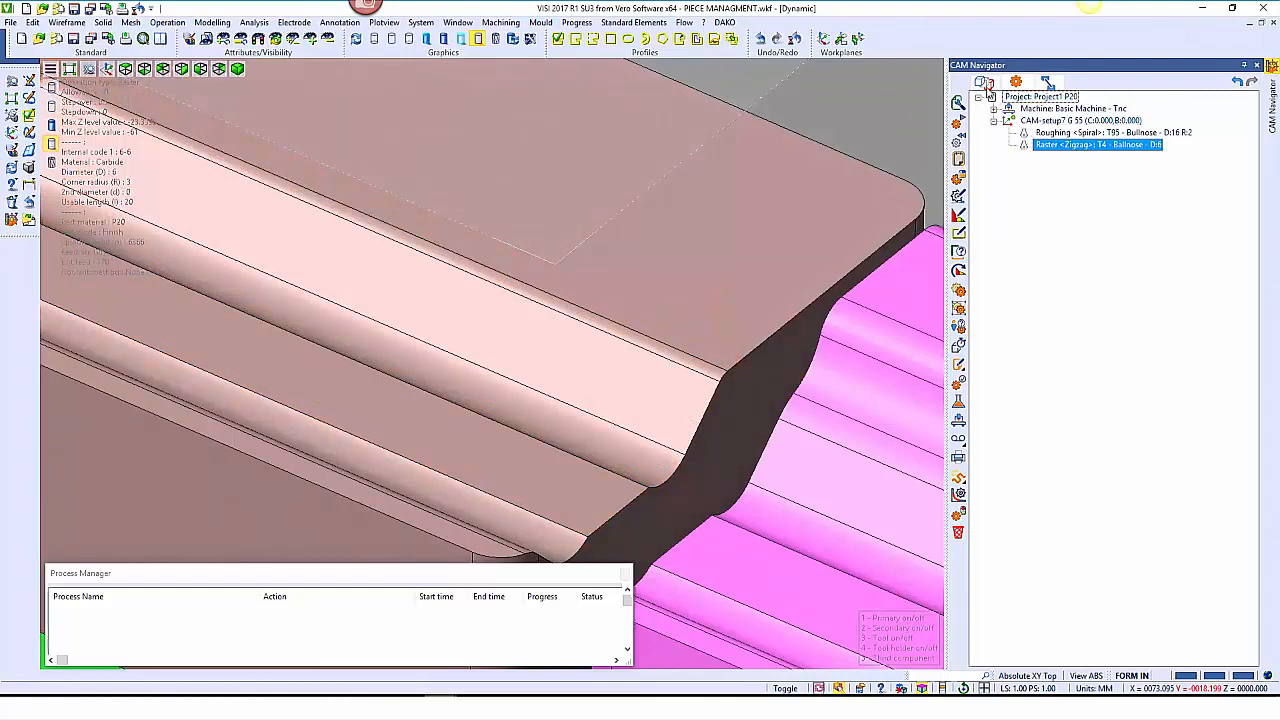
{"action": "left_click", "coordinate": [984, 82]}
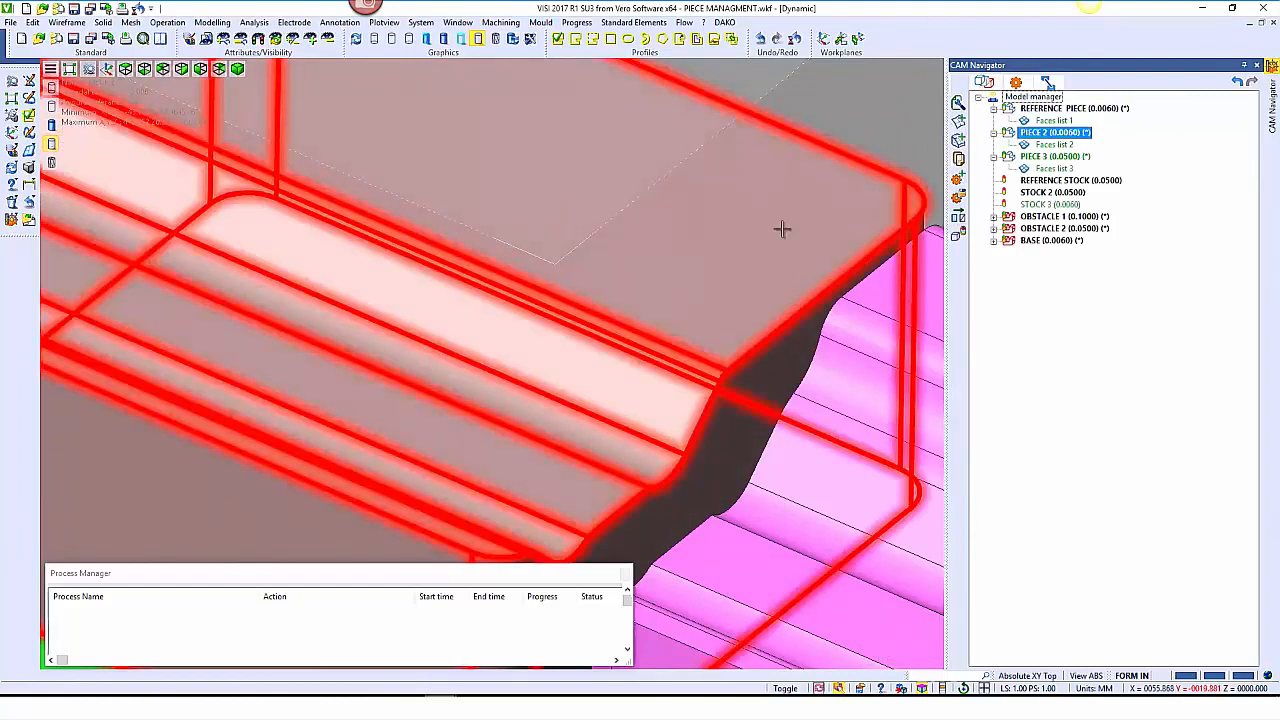
{"action": "scroll", "coordinate": [780, 229], "scroll_direction": "down", "scroll_amount": 3}
{"action": "scroll", "coordinate": [765, 247], "scroll_direction": "down", "scroll_amount": 1}
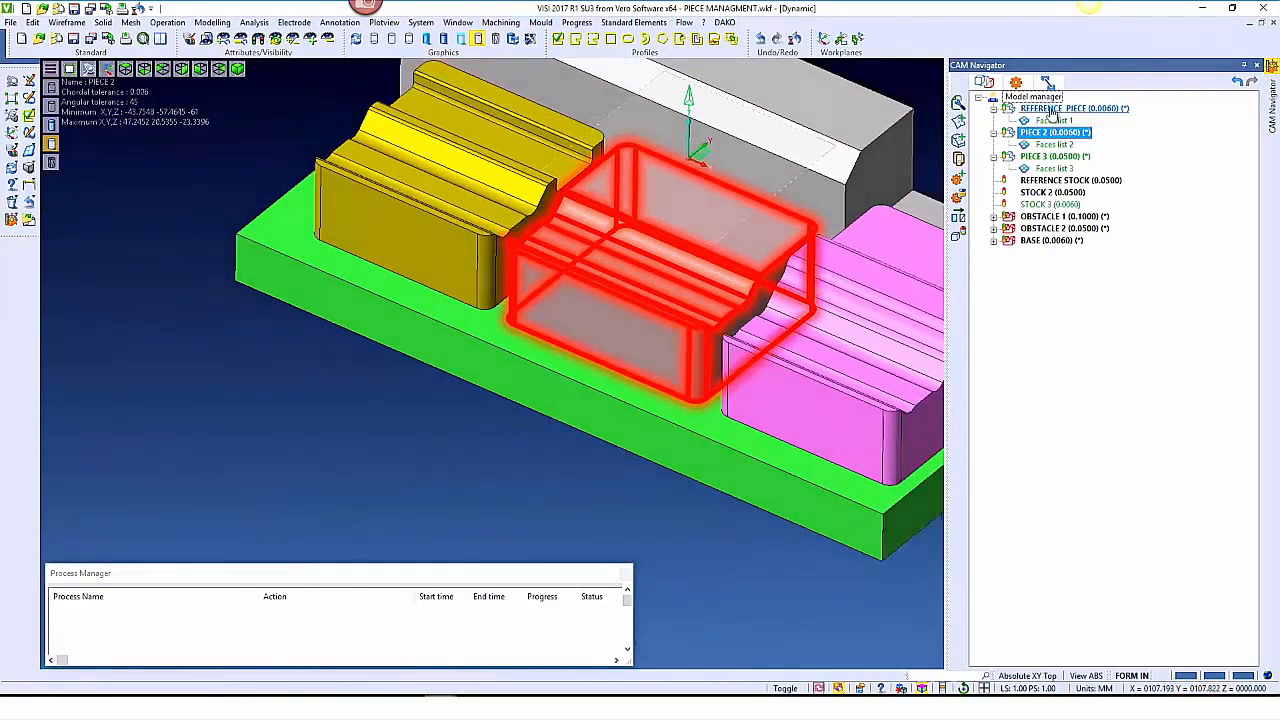
{"action": "left_click", "coordinate": [1052, 108]}
{"action": "left_click", "coordinate": [1016, 82]}
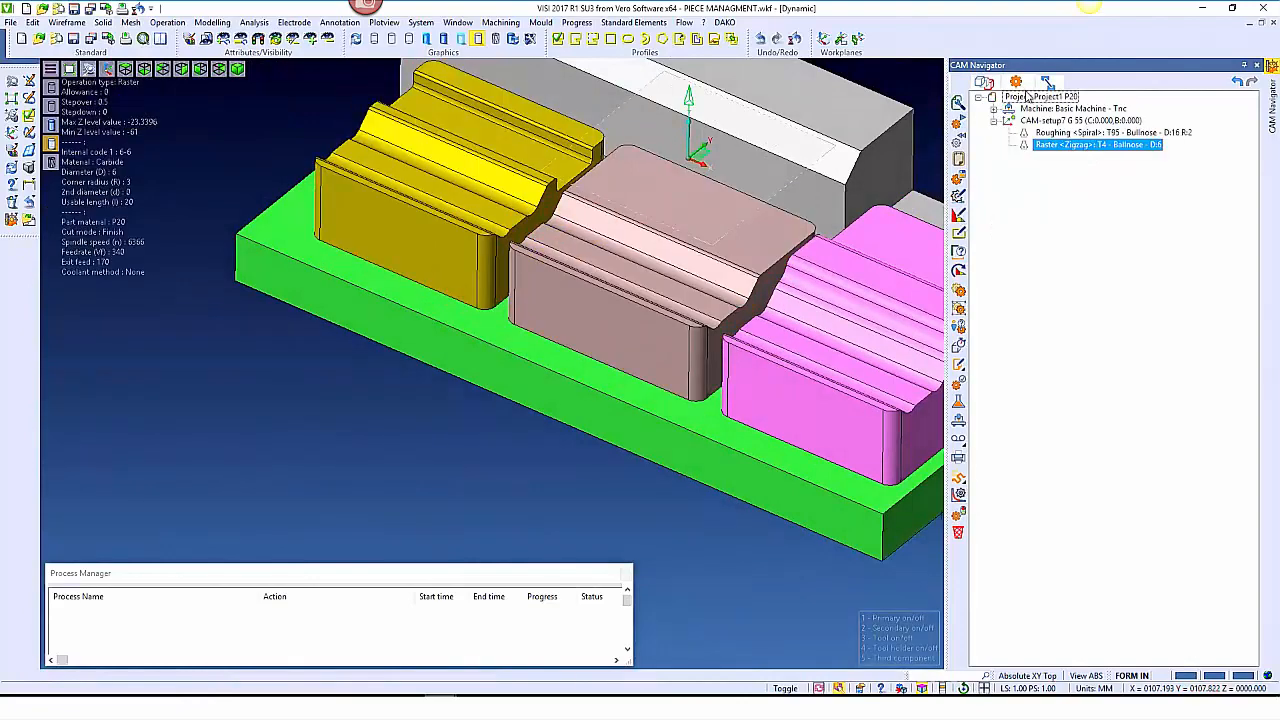
Add a 3-axis ISO Machining operation to the project using the T3 ballnose tool of diameter 4
{"action": "right_click", "coordinate": [1036, 100]}
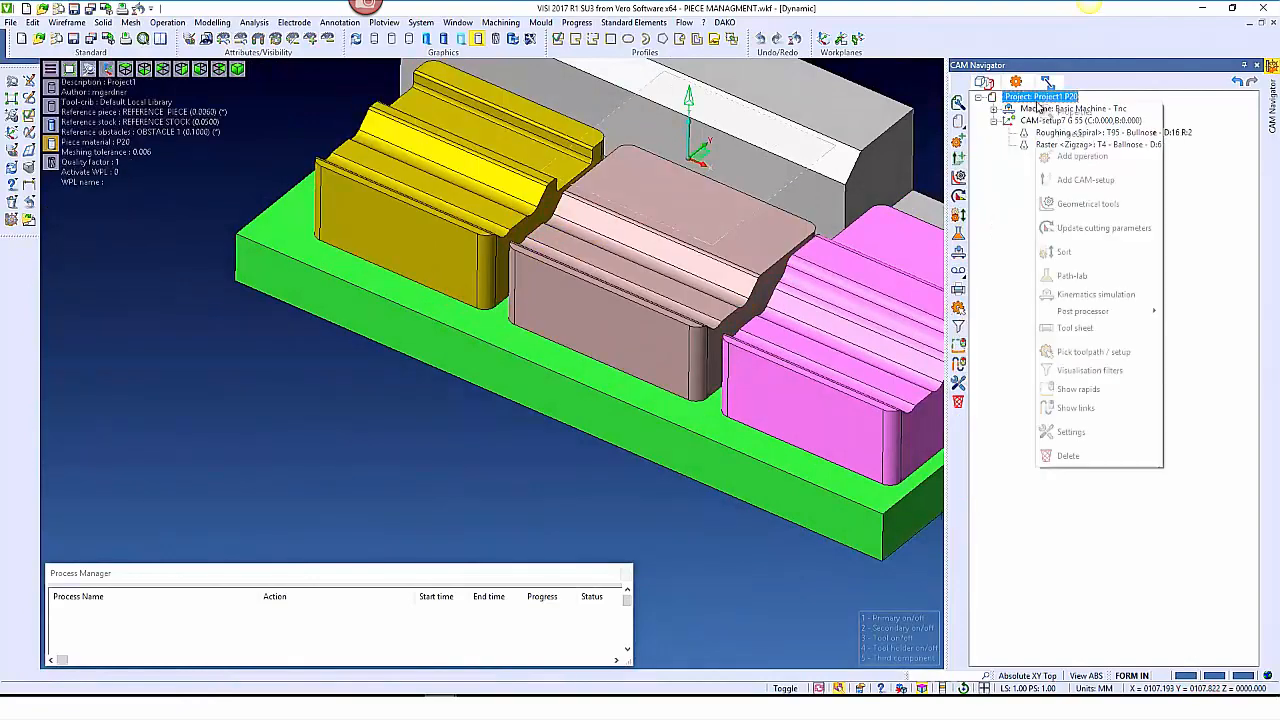
{"action": "left_click", "coordinate": [1082, 180]}
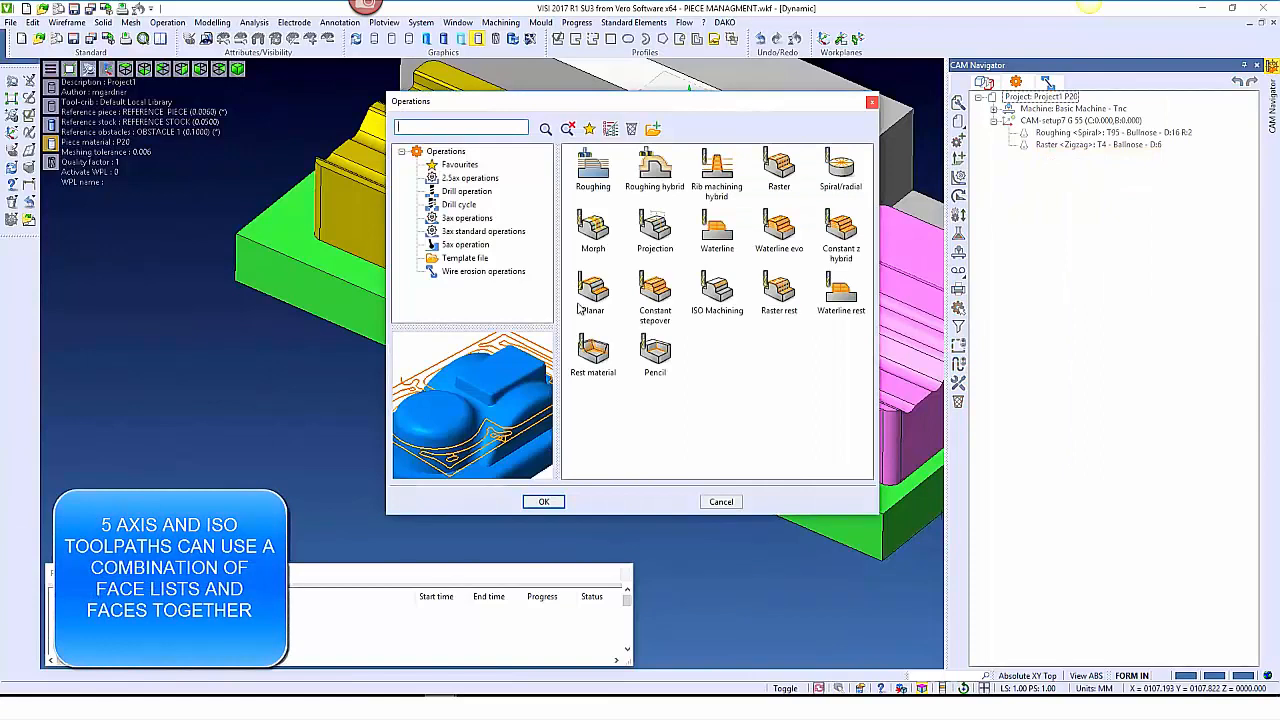
{"action": "left_click", "coordinate": [462, 245]}
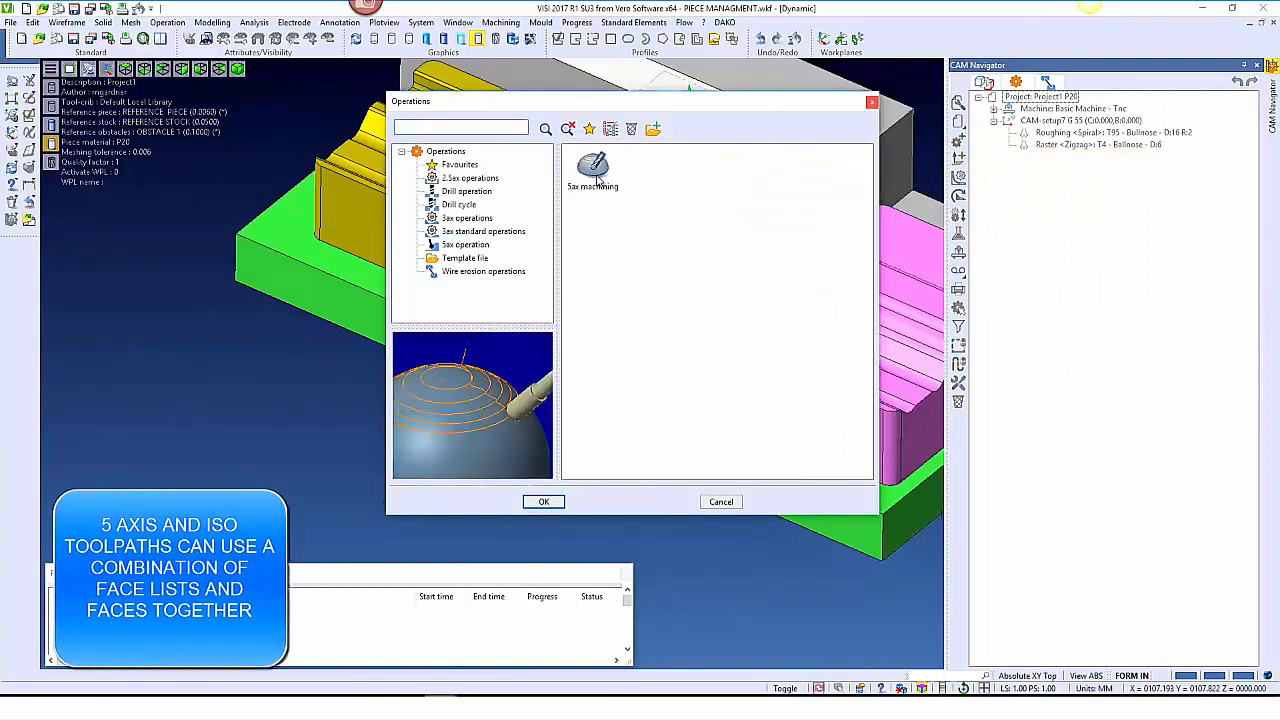
{"action": "left_click", "coordinate": [595, 184]}
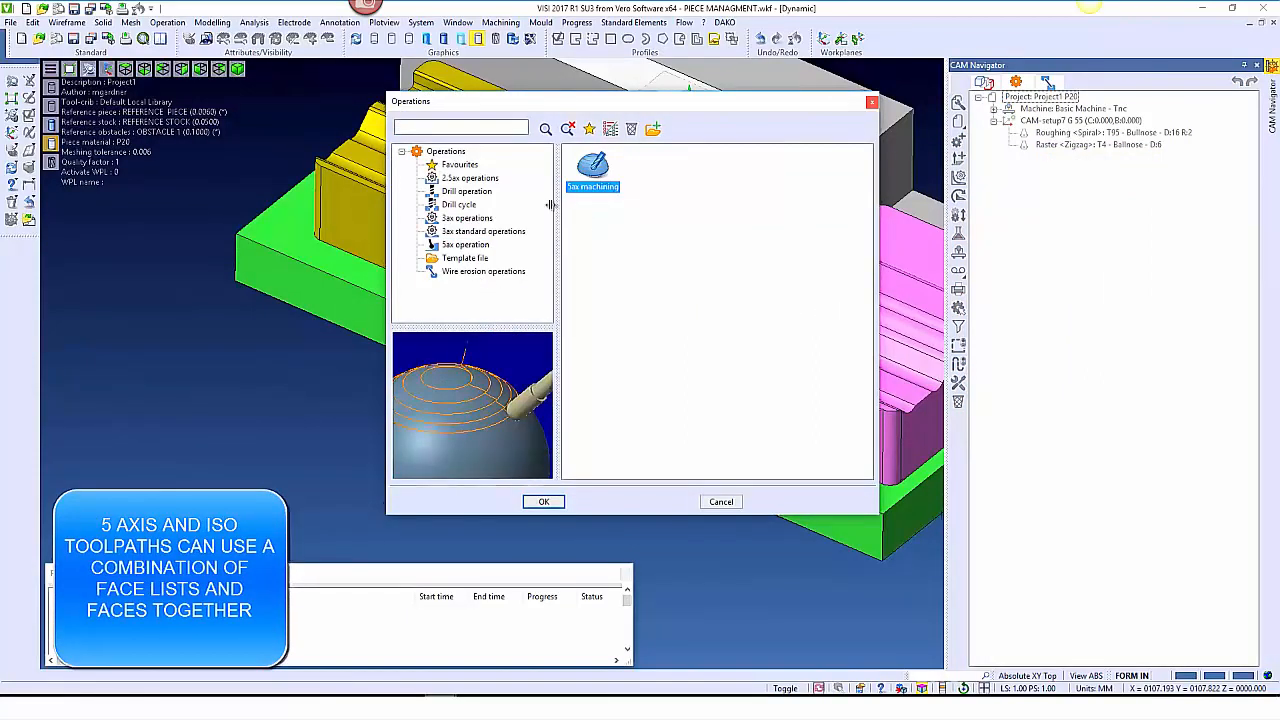
{"action": "left_click", "coordinate": [470, 219]}
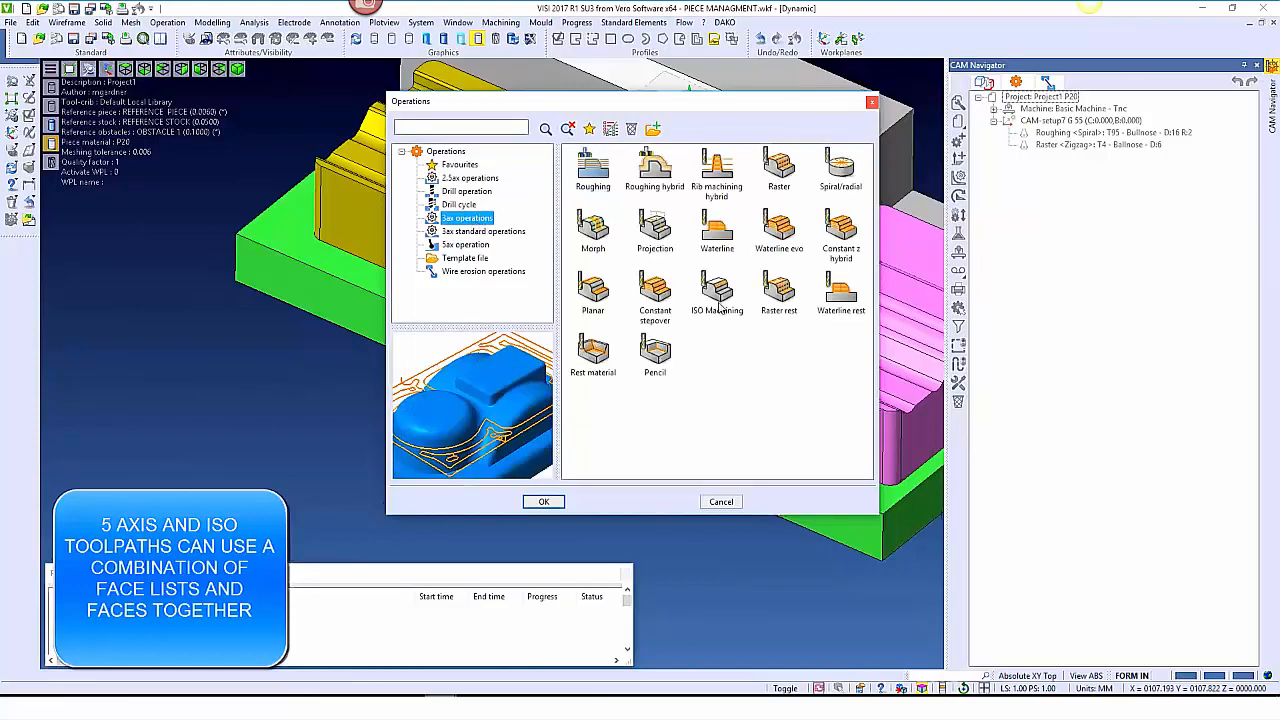
{"action": "left_click", "coordinate": [717, 300]}
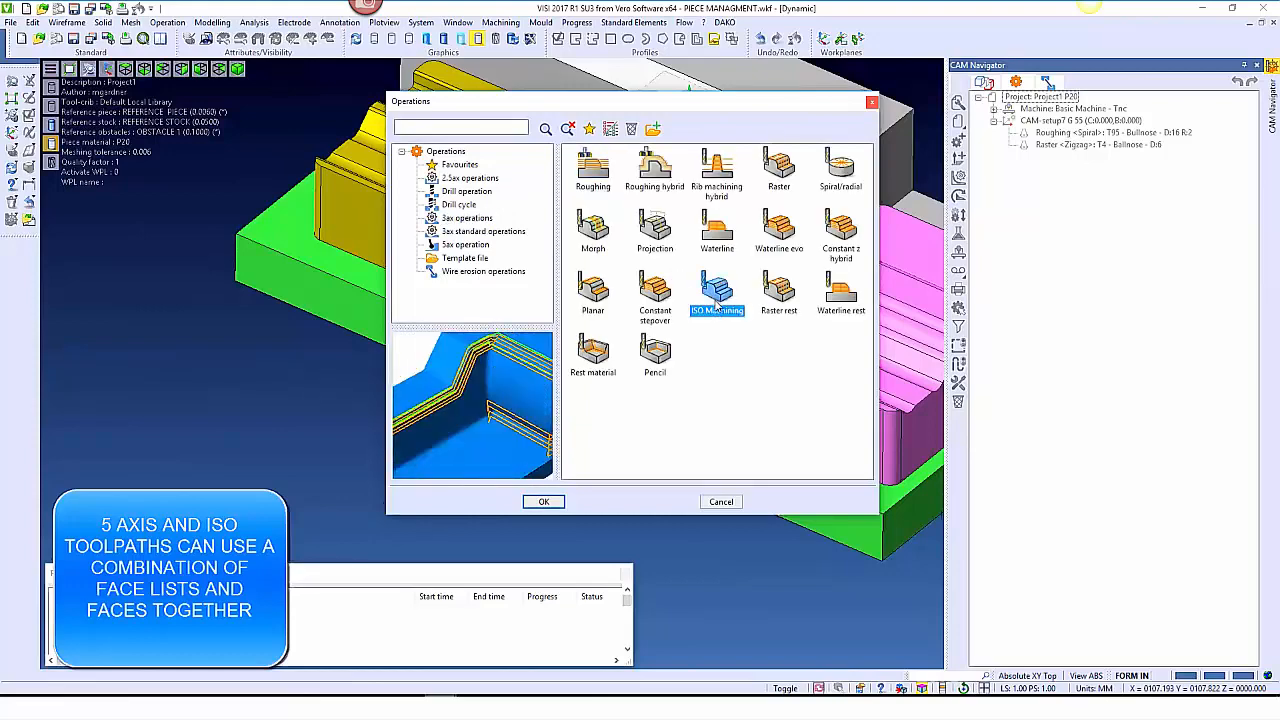
{"action": "left_click", "coordinate": [543, 502]}
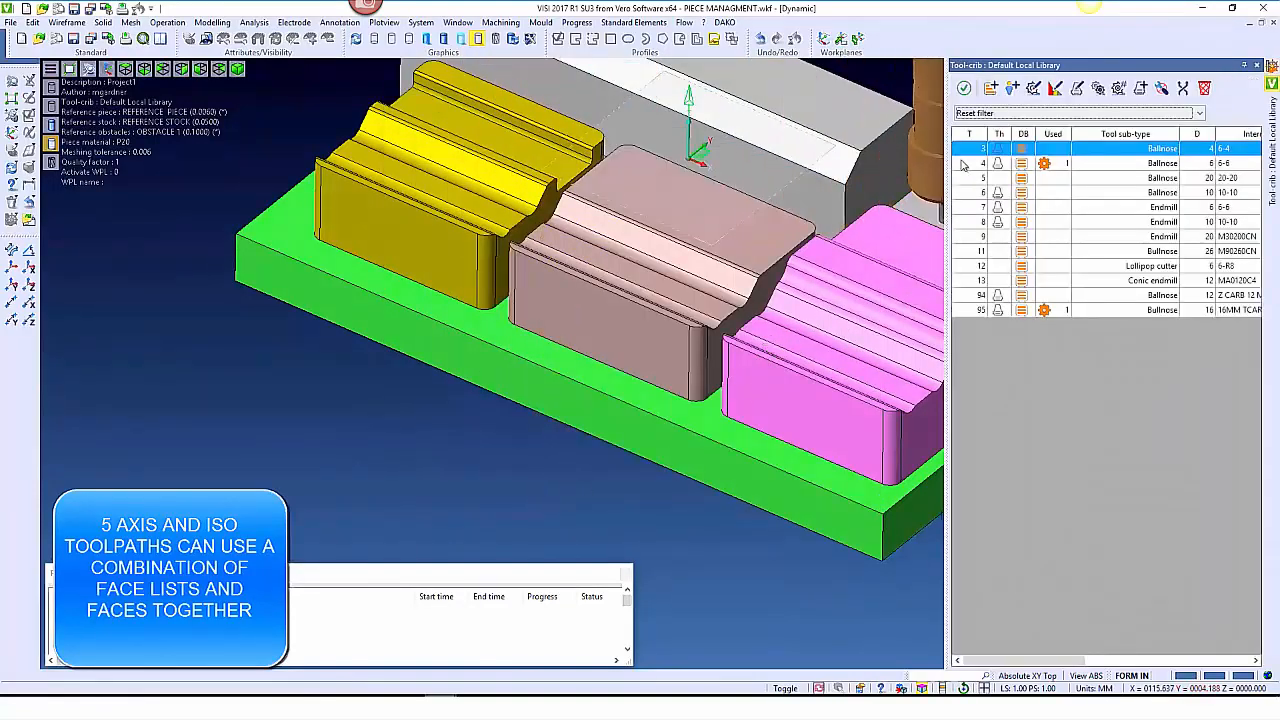
{"action": "left_click", "coordinate": [963, 88]}
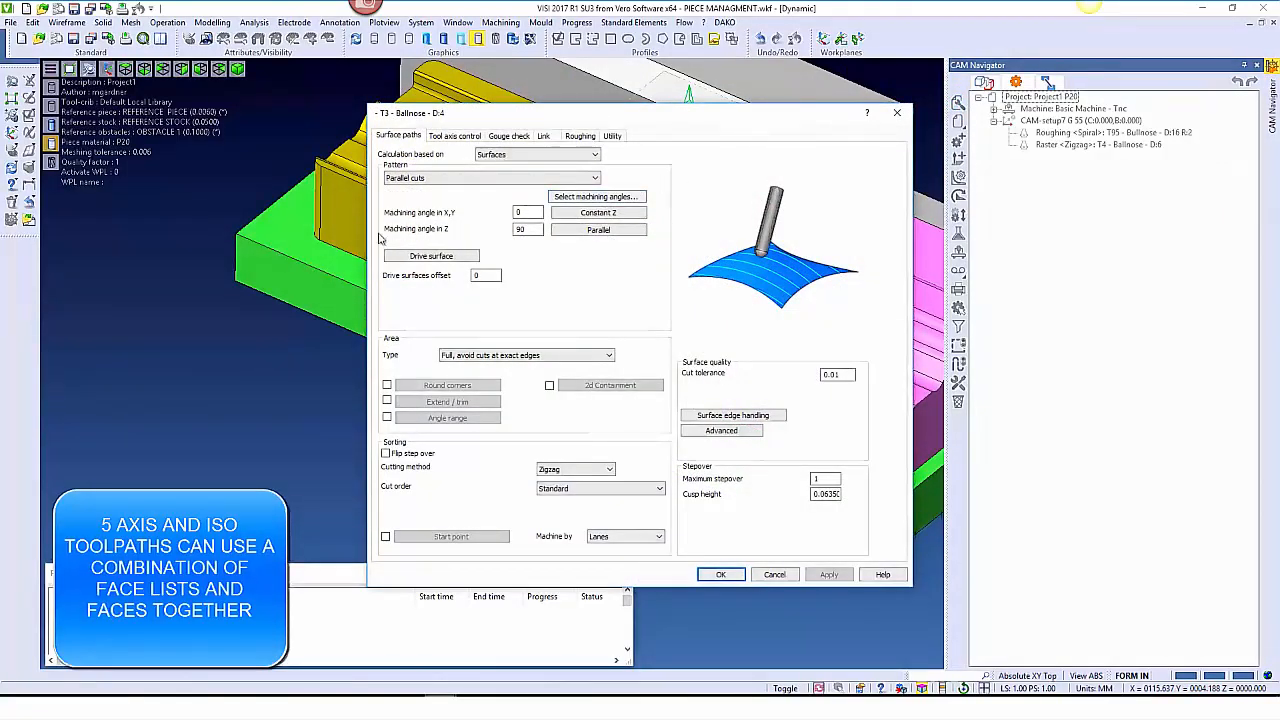
Start the drive surface selection for the ISO Machining operation and assign Faces list 2 of PIECE 2
{"action": "left_click", "coordinate": [430, 256]}
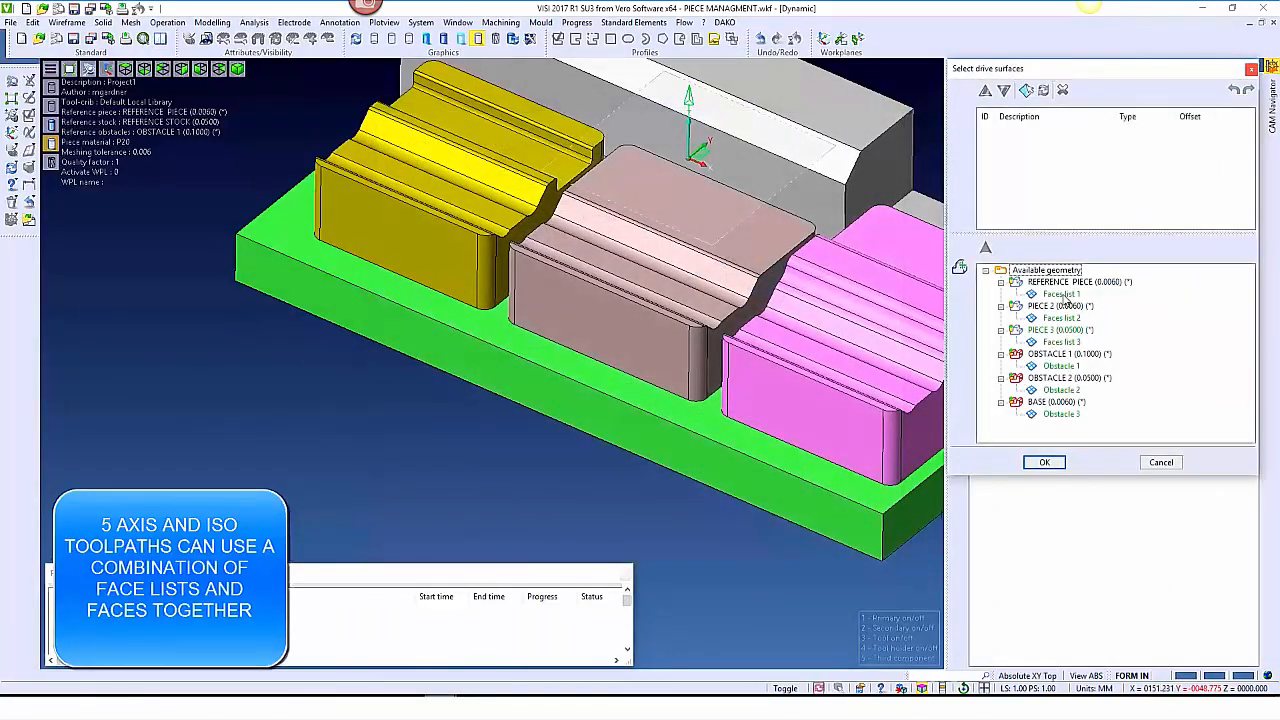
{"action": "left_click", "coordinate": [1061, 294]}
{"action": "left_click", "coordinate": [1055, 319]}
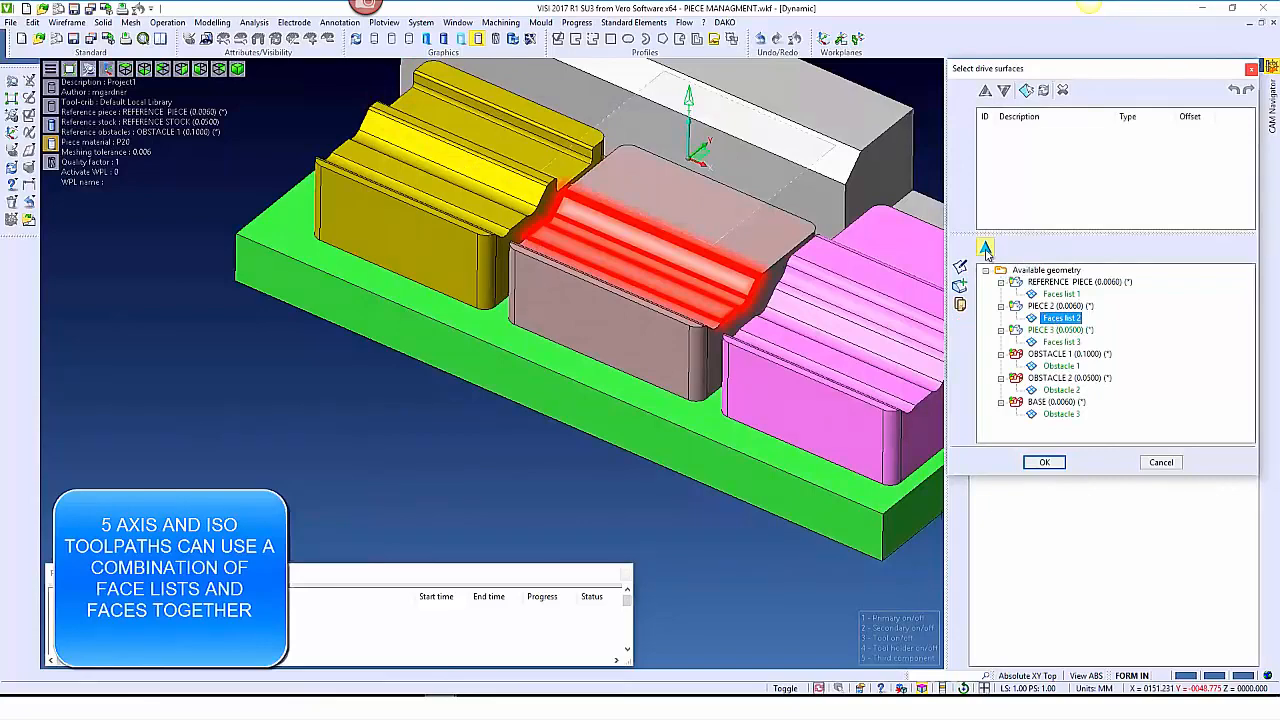
{"action": "left_click", "coordinate": [985, 250]}
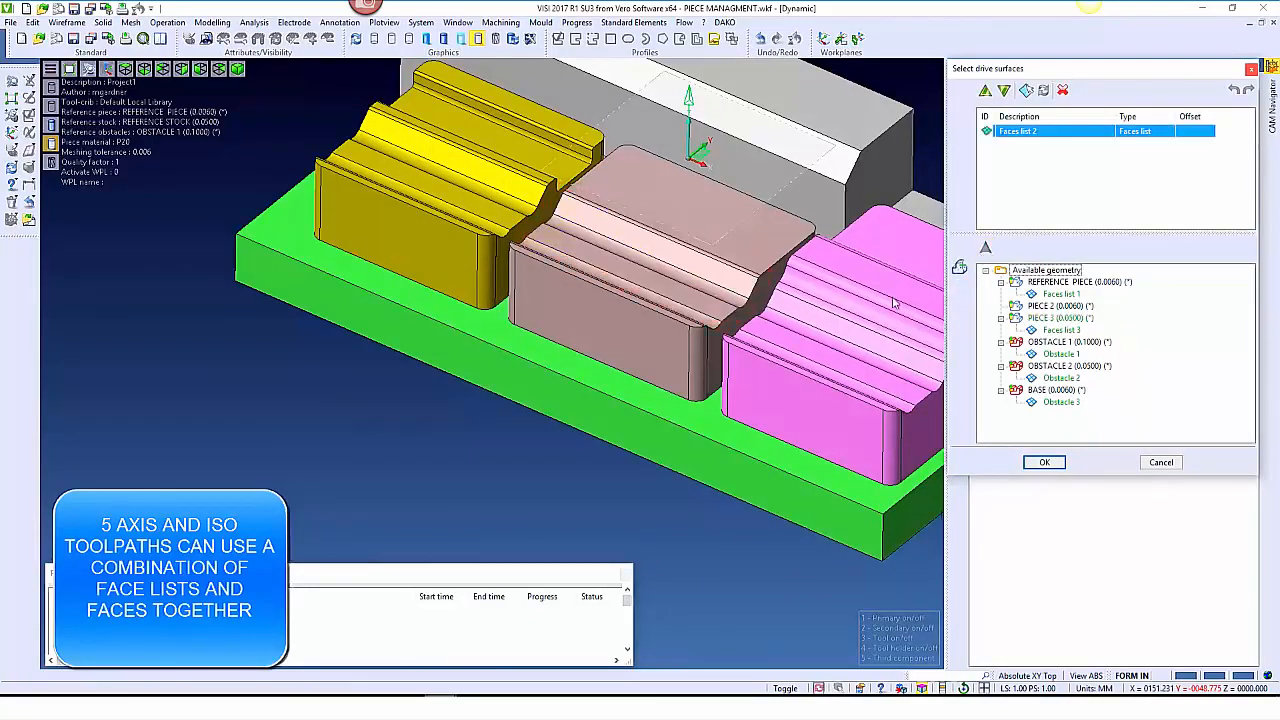
Add the five adjoining stepped faces on top of the magenta piece to the drive surfaces as individual faces
{"action": "scroll", "coordinate": [458, 392], "scroll_direction": "down", "scroll_amount": 2}
{"action": "scroll", "coordinate": [458, 392], "scroll_direction": "down", "scroll_amount": 1}
{"action": "scroll", "coordinate": [640, 378], "scroll_direction": "up", "scroll_amount": 4}
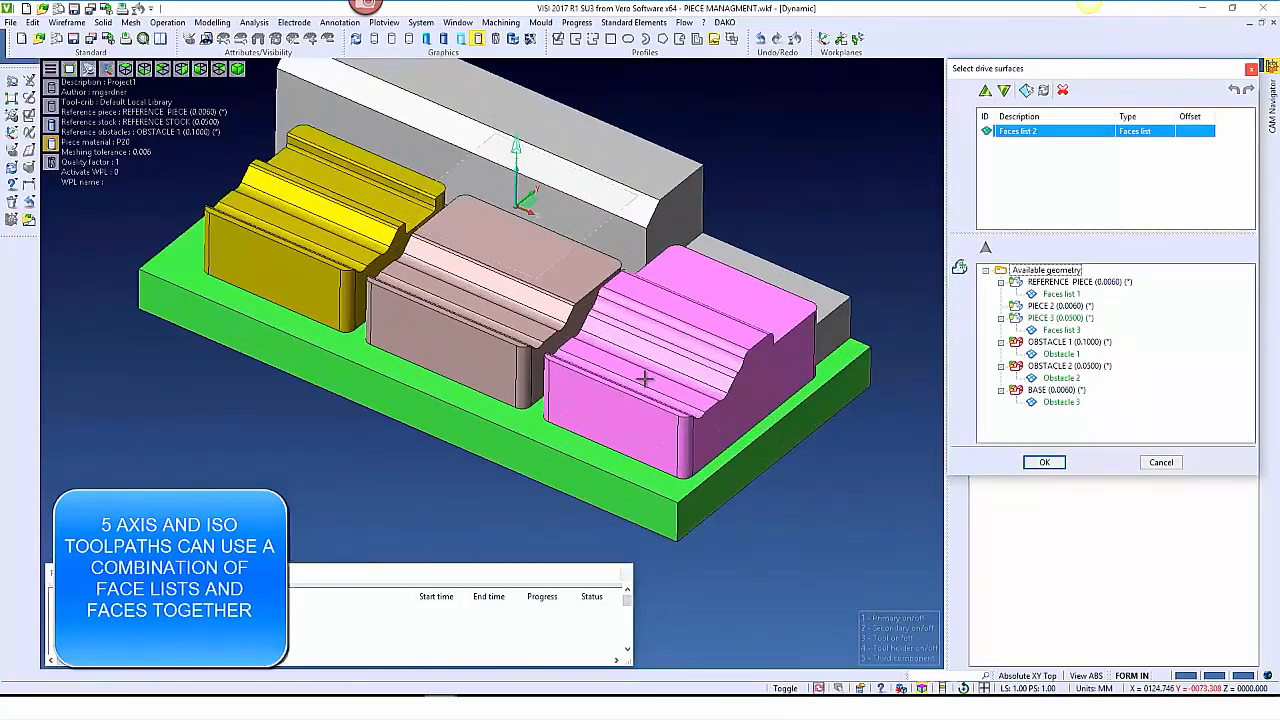
{"action": "left_click", "coordinate": [1027, 91]}
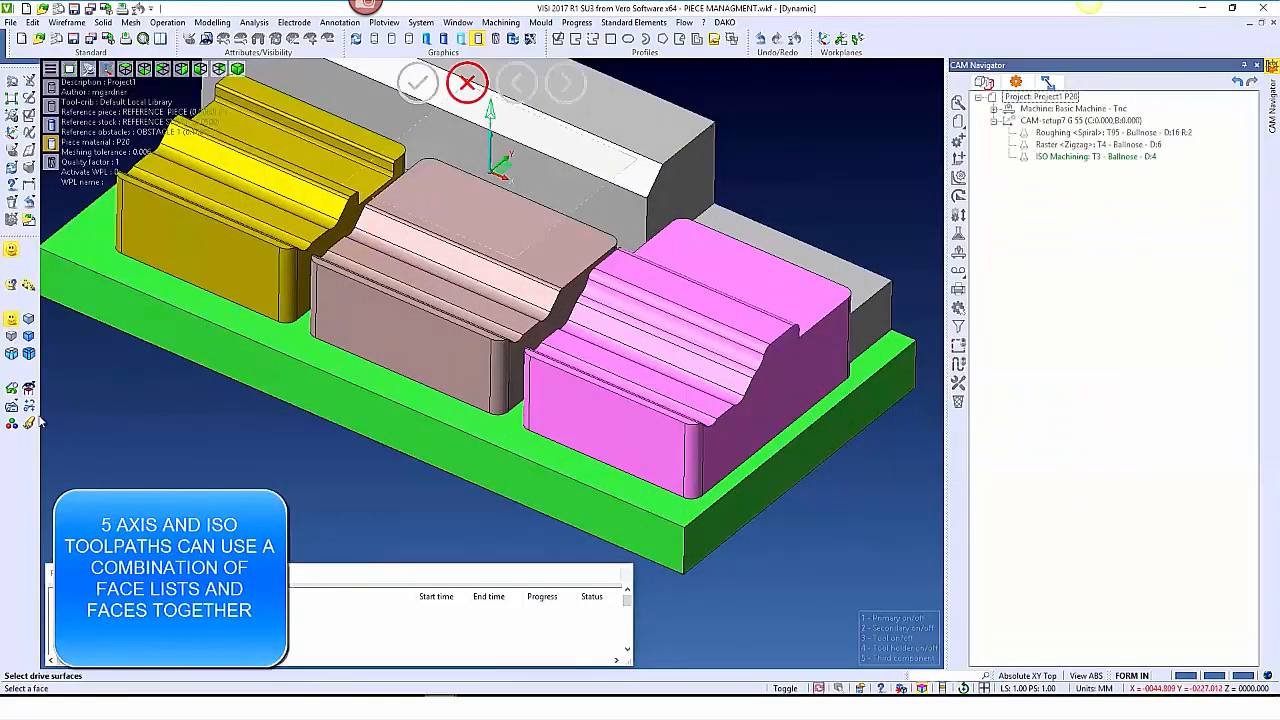
{"action": "scroll", "coordinate": [730, 360], "scroll_direction": "up", "scroll_amount": 3}
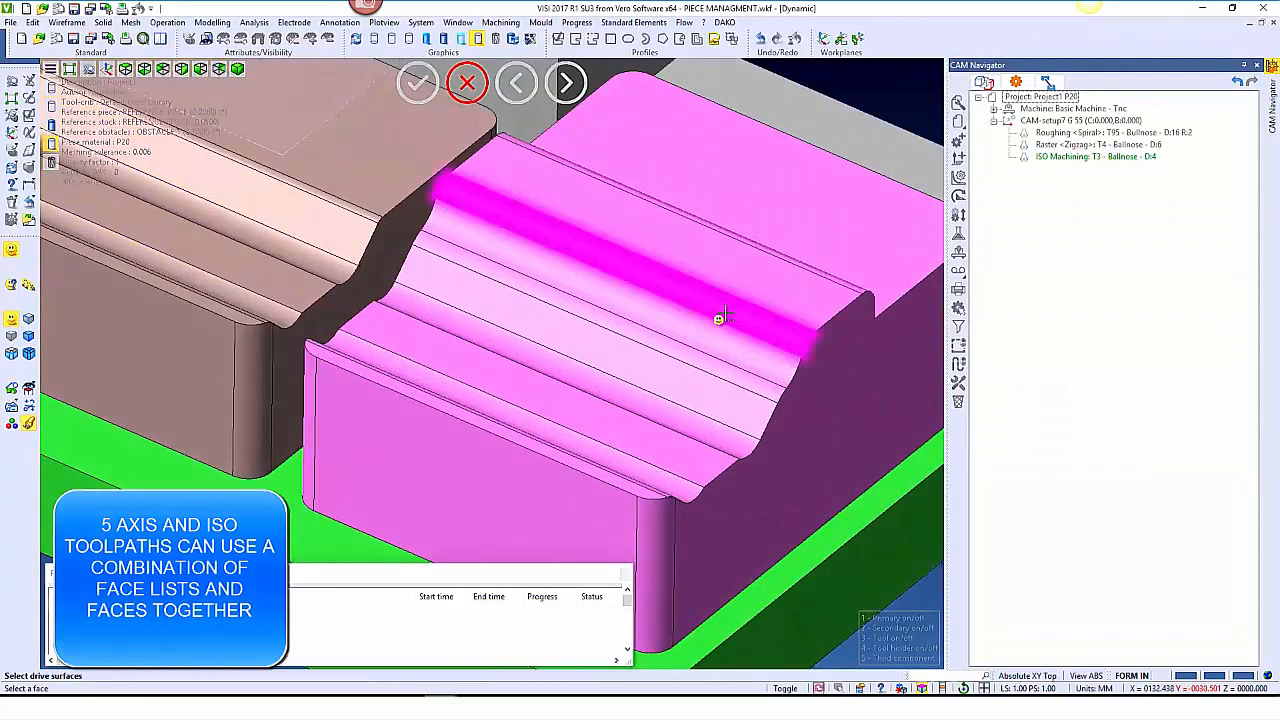
{"action": "left_click", "coordinate": [720, 335]}
{"action": "left_click", "coordinate": [714, 352]}
{"action": "left_click", "coordinate": [707, 370]}
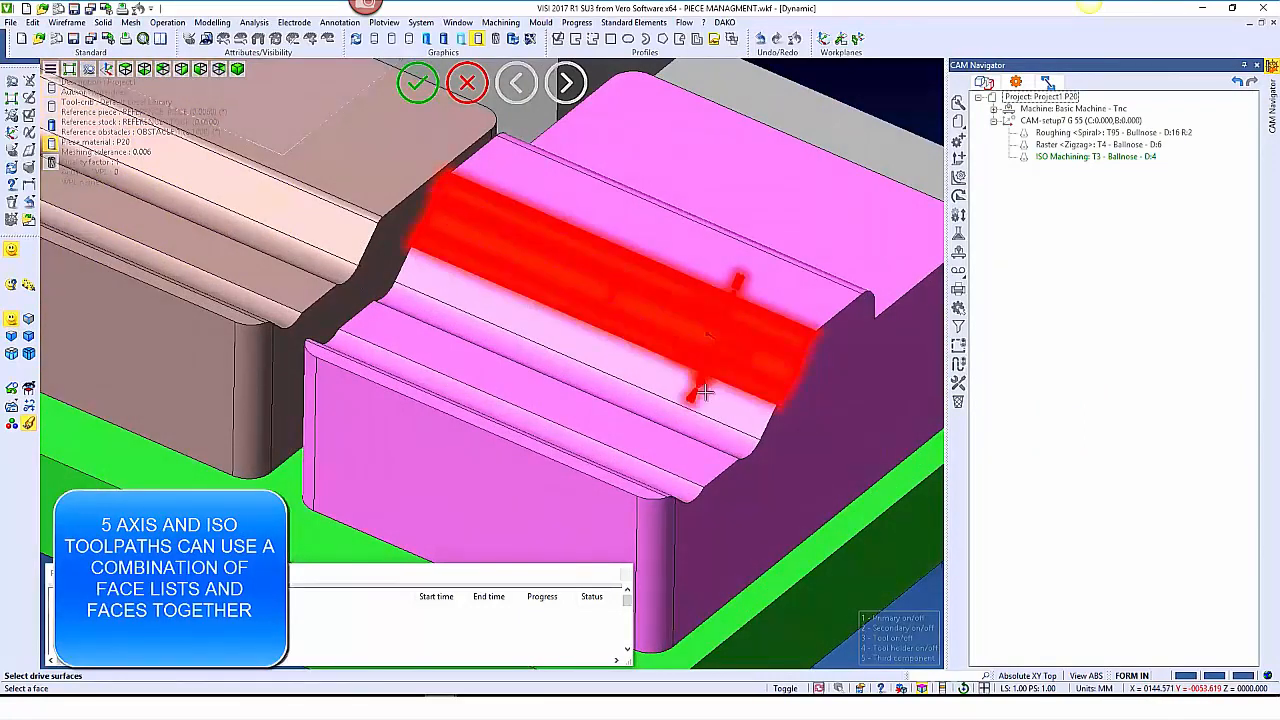
{"action": "left_click", "coordinate": [697, 400]}
{"action": "left_click", "coordinate": [636, 434]}
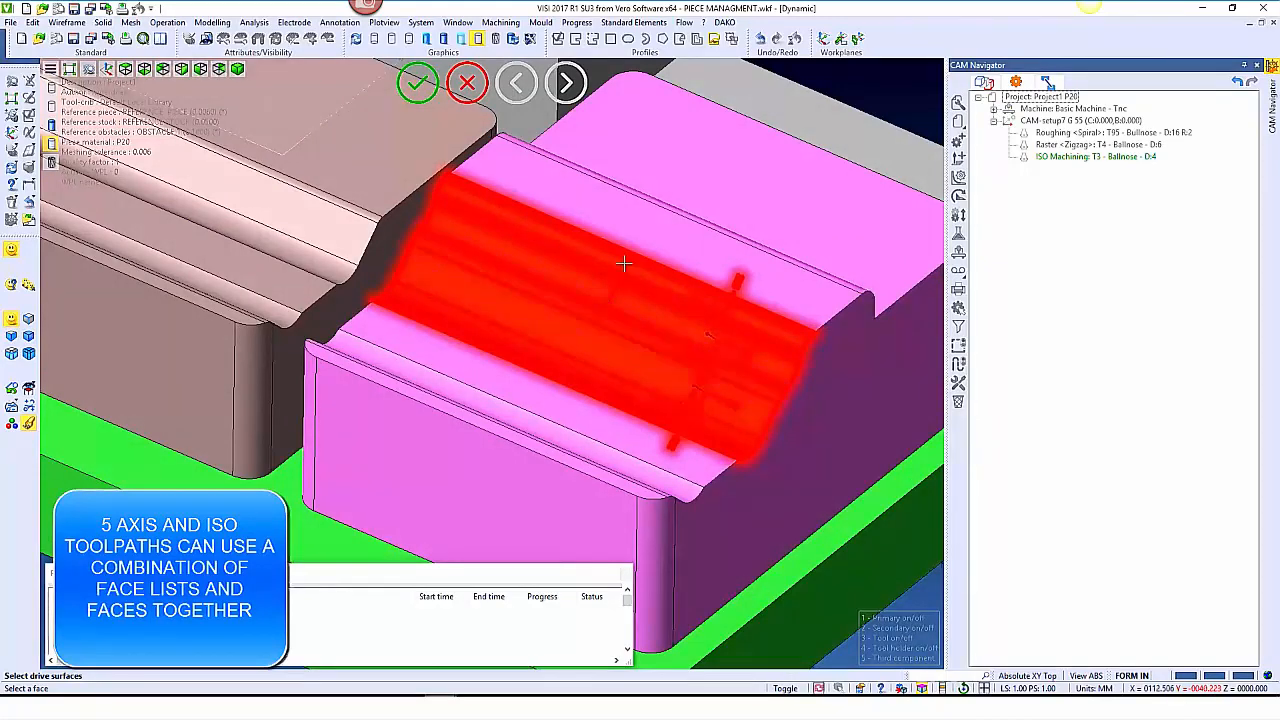
{"action": "right_click", "coordinate": [861, 372]}
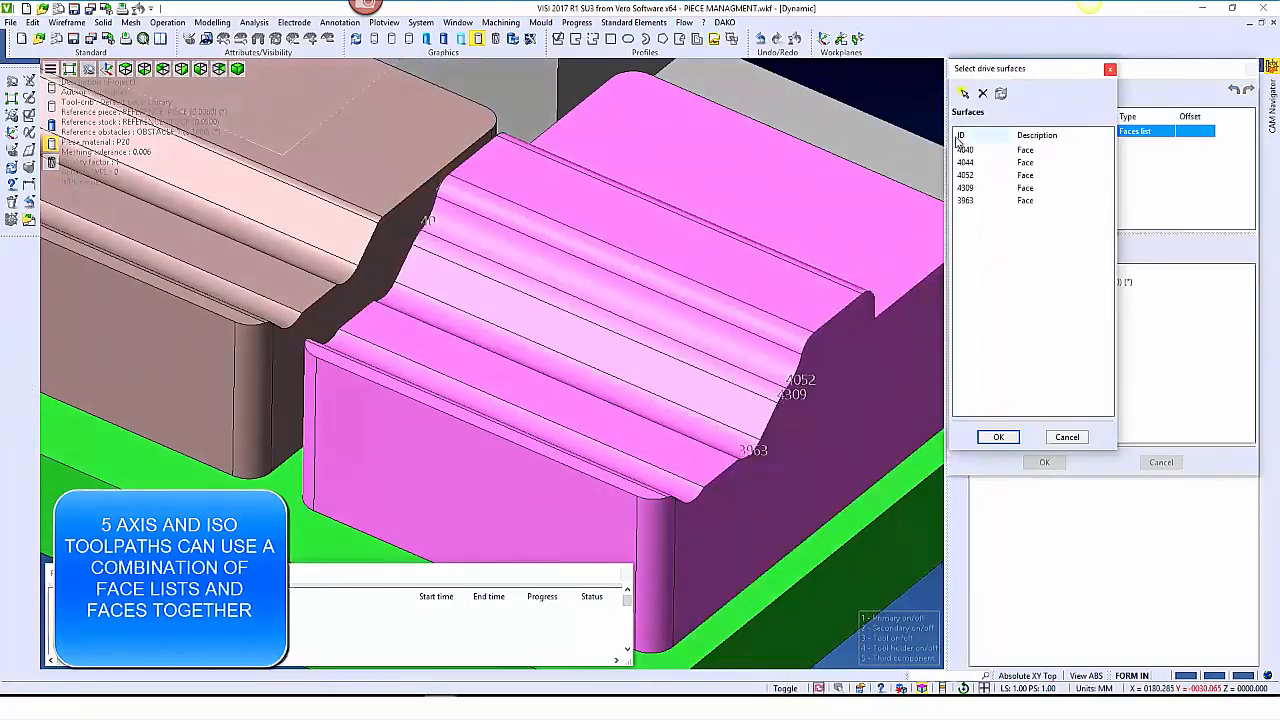
{"action": "left_click_drag", "start_coordinate": [998, 229], "coordinate": [984, 158]}
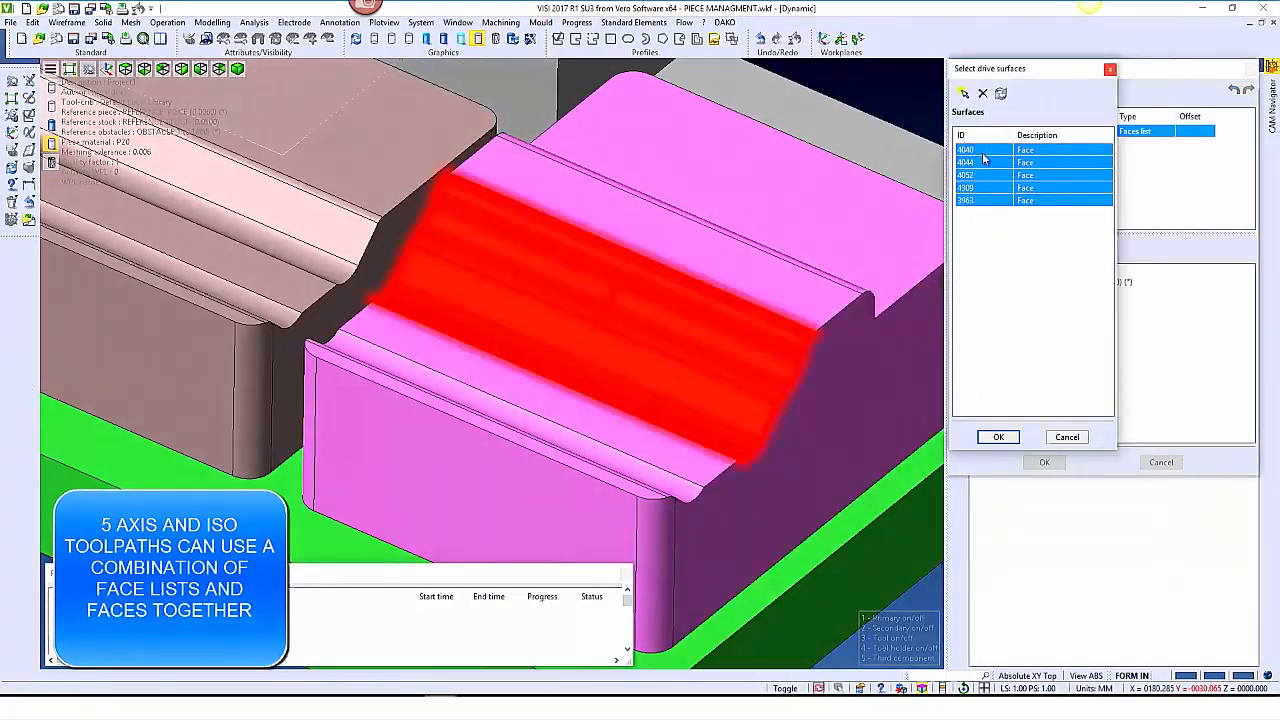
{"action": "left_click", "coordinate": [998, 438]}
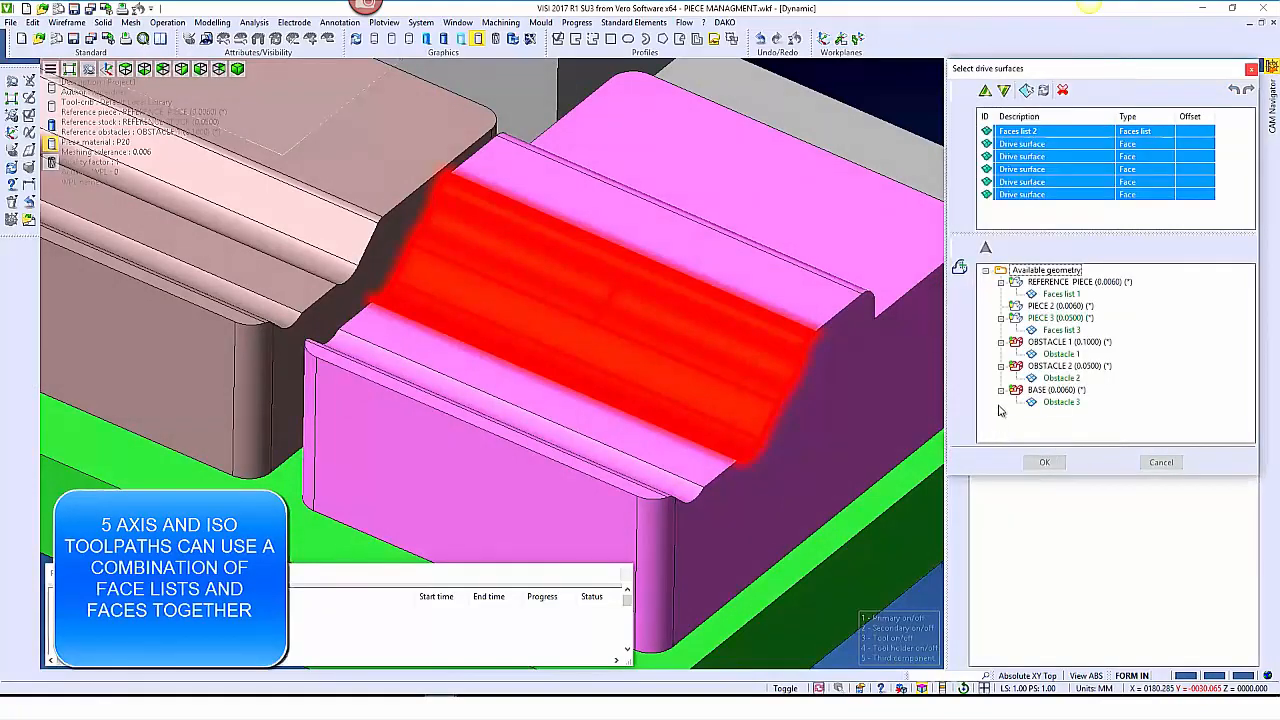
Check which geometry Faces list 2 and the individual drive surfaces cover, and accept the selection and the ISO Machining settings
{"action": "left_click", "coordinate": [1011, 134]}
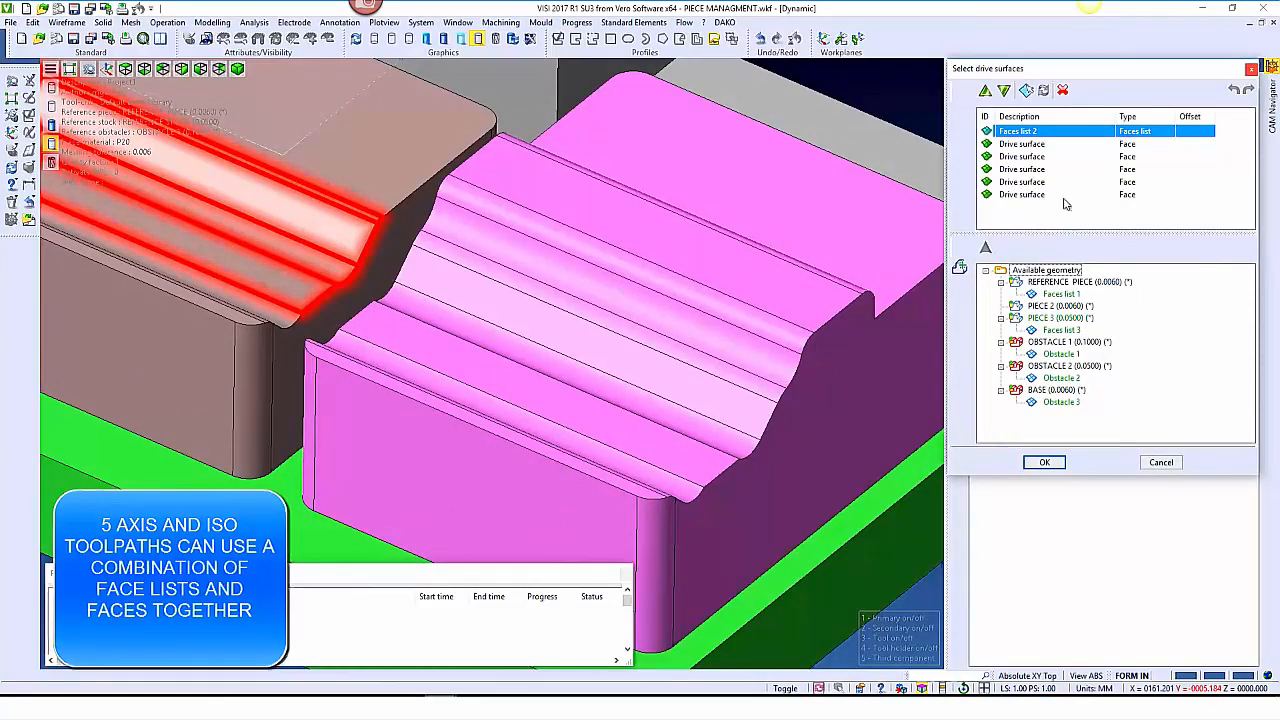
{"action": "left_click_drag", "start_coordinate": [1066, 200], "coordinate": [1040, 144]}
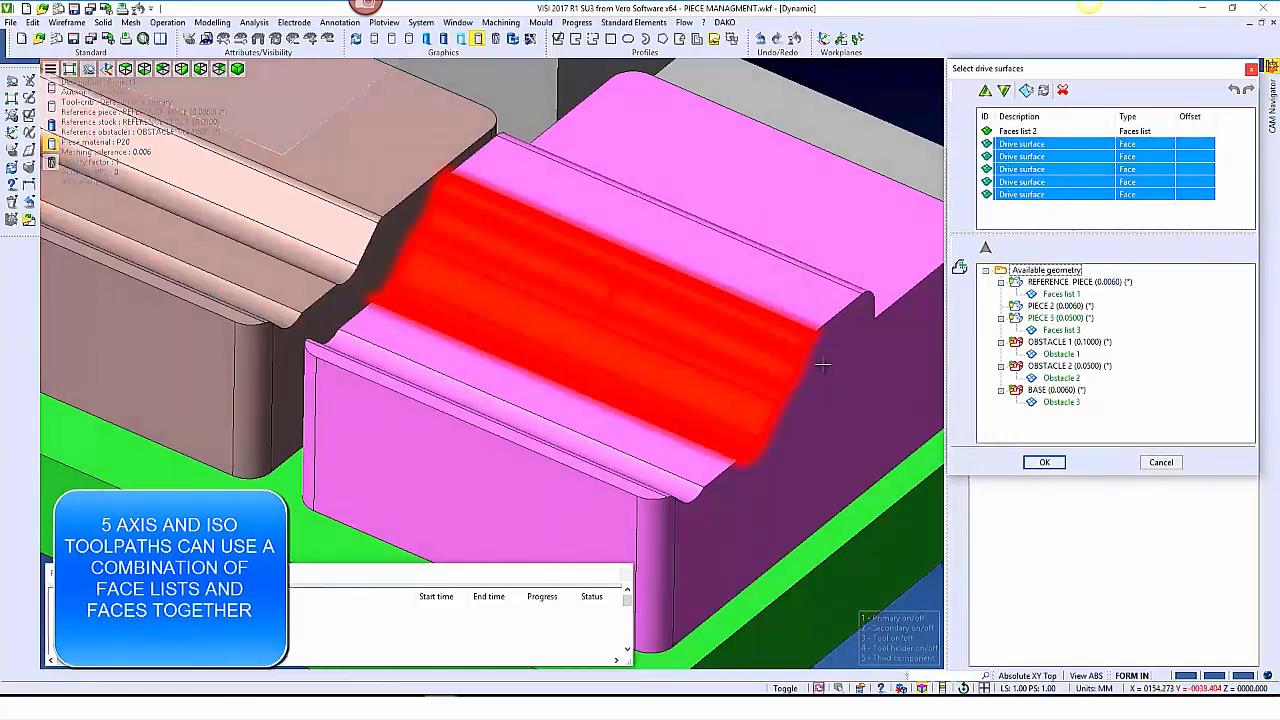
{"action": "left_click", "coordinate": [1020, 132]}
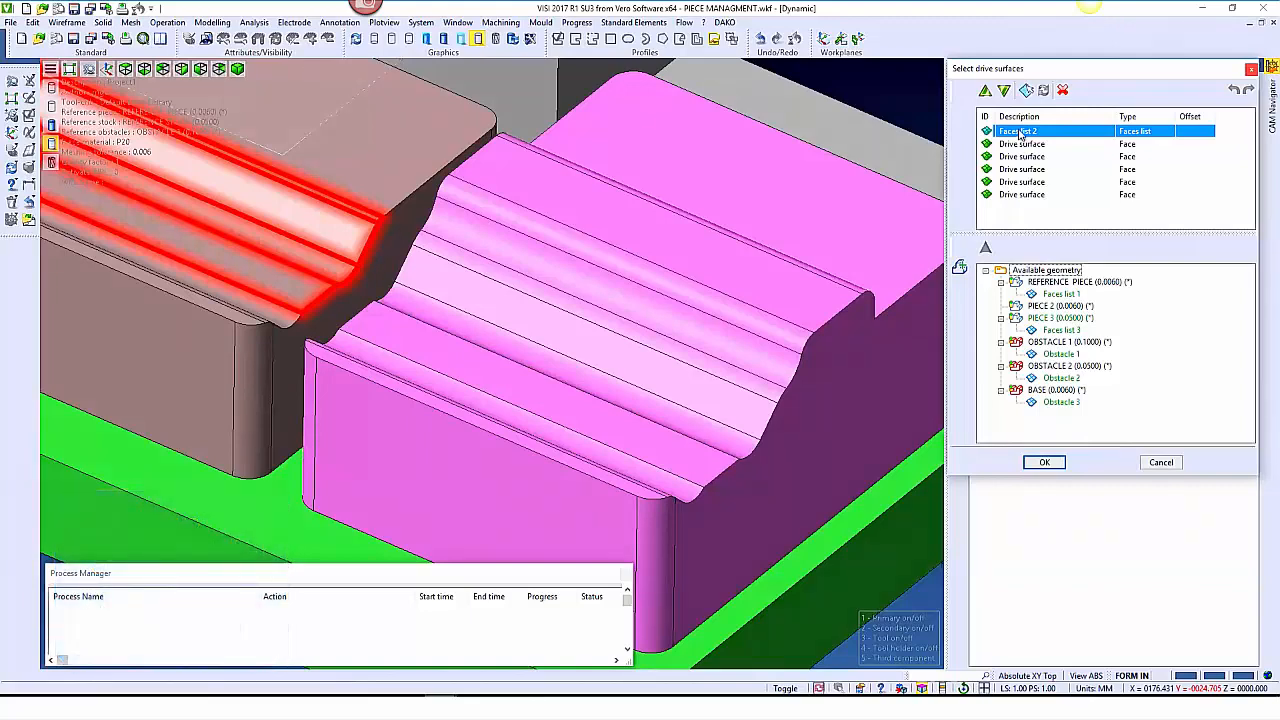
{"action": "left_click", "coordinate": [1044, 462]}
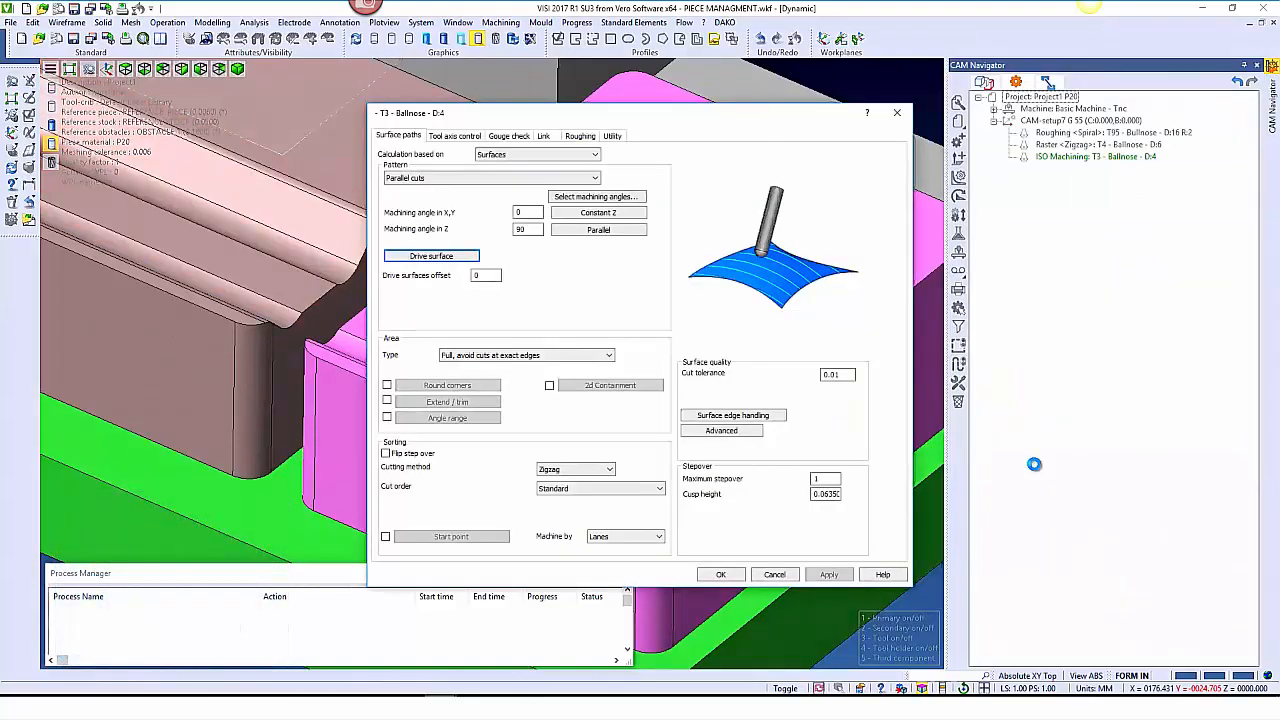
{"action": "left_click", "coordinate": [719, 577]}
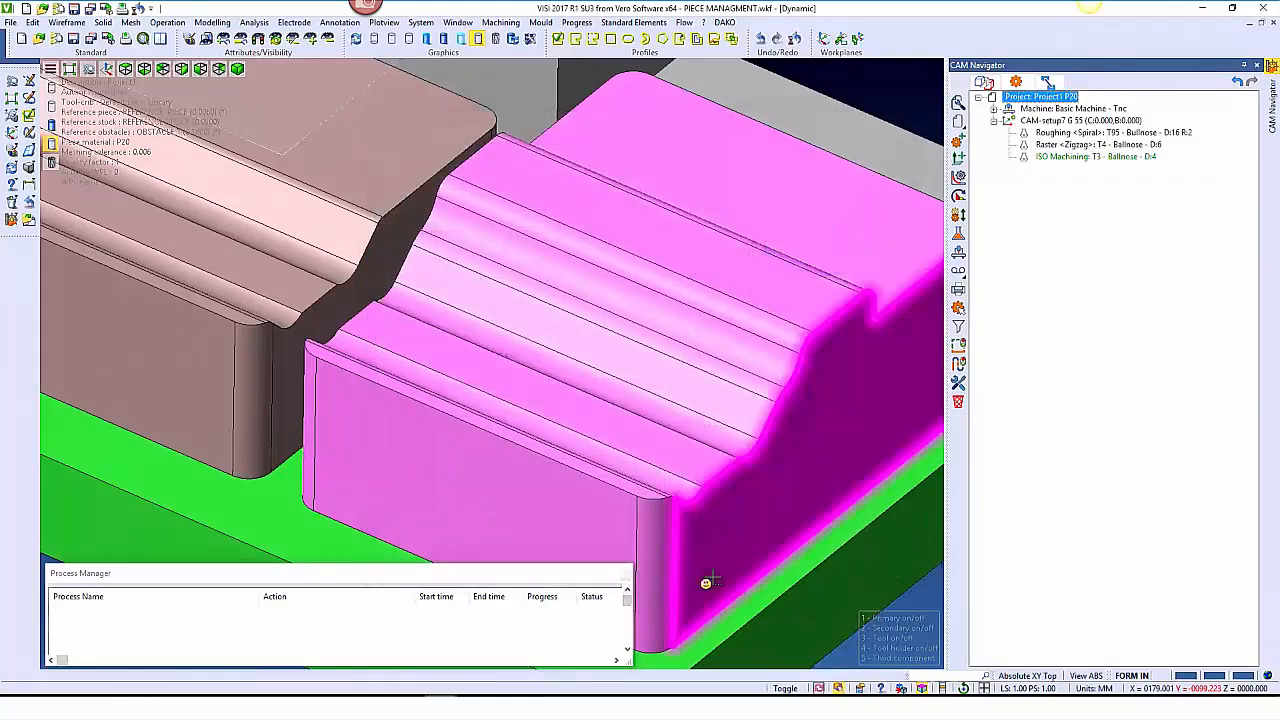
Calculate the ISO Machining operation, show its toolpath and examine the passes on the middle and magenta pieces
{"action": "left_click", "coordinate": [1065, 158]}
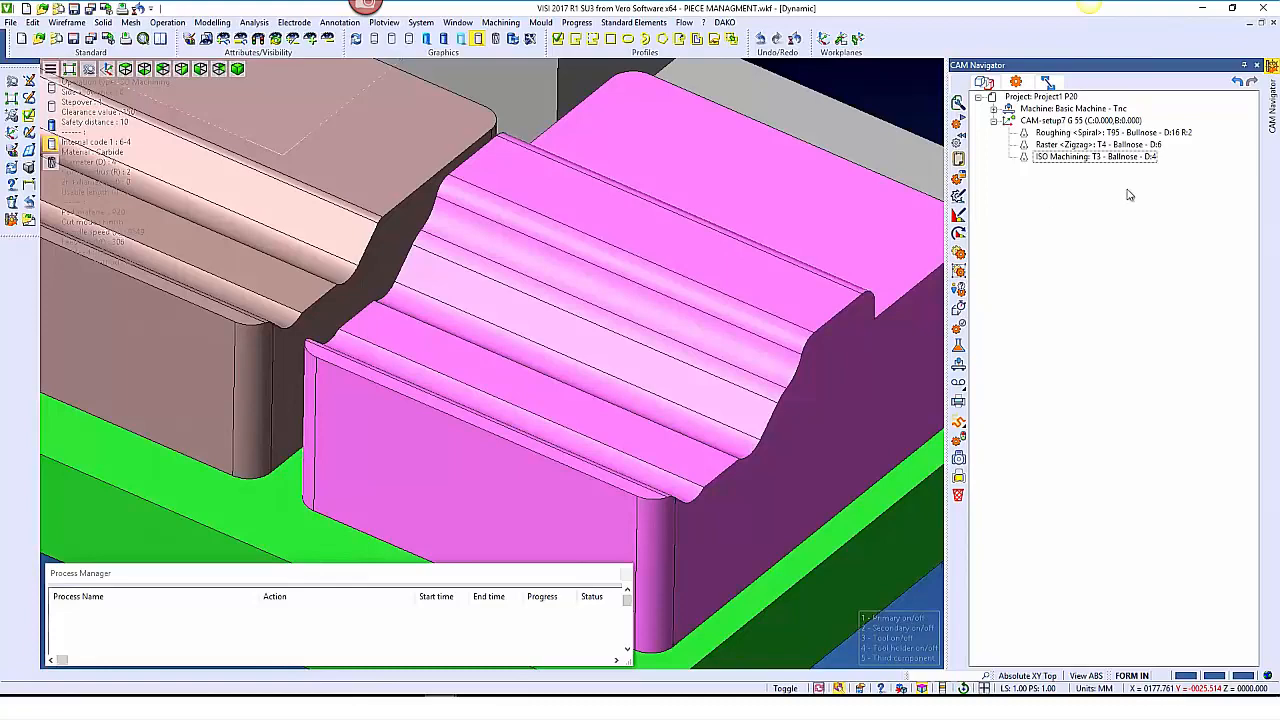
{"action": "left_click", "coordinate": [1030, 160]}
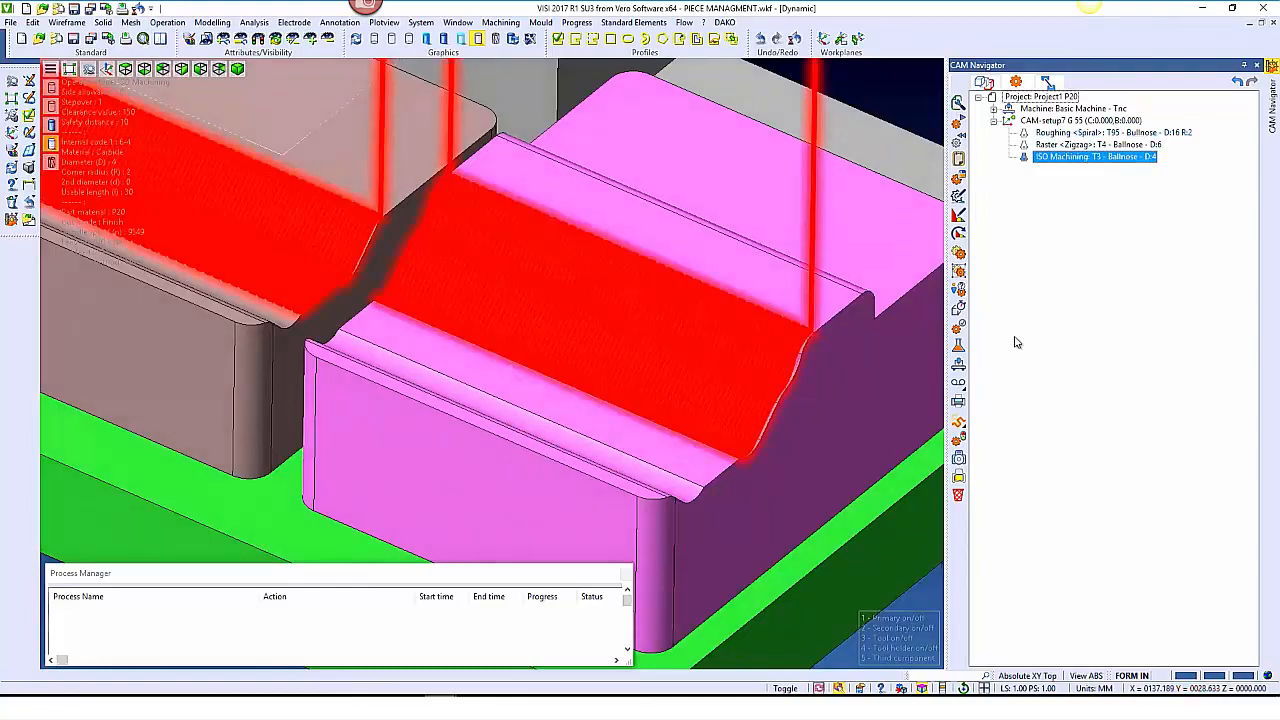
{"action": "scroll", "coordinate": [793, 333], "scroll_direction": "down", "scroll_amount": 3}
{"action": "scroll", "coordinate": [572, 246], "scroll_direction": "up", "scroll_amount": 4}
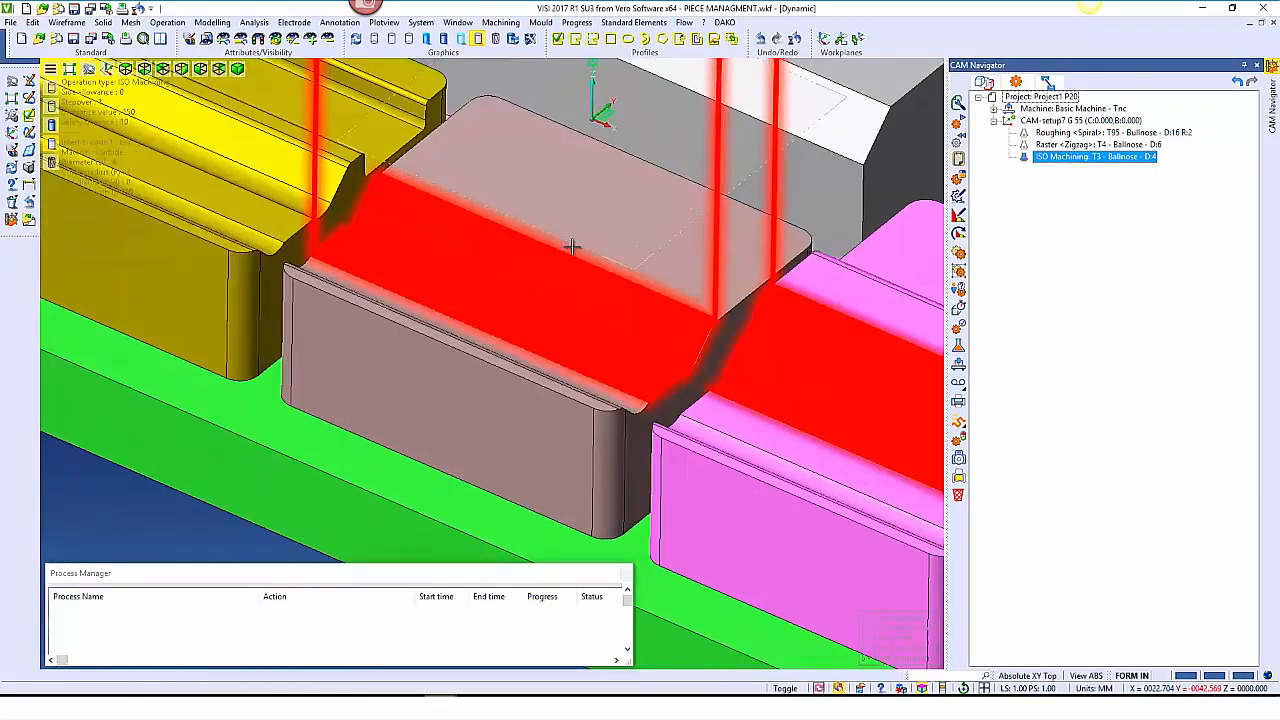
{"action": "scroll", "coordinate": [572, 246], "scroll_direction": "down", "scroll_amount": 3}
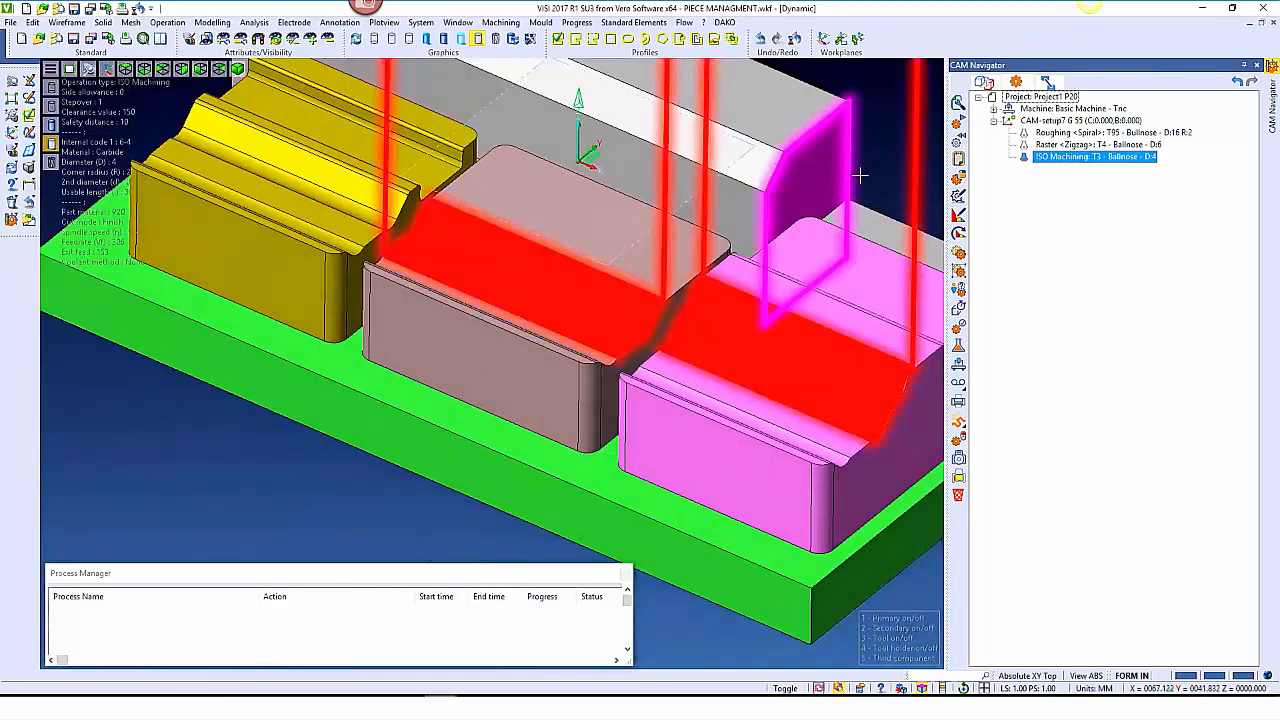
{"action": "left_click", "coordinate": [1040, 96]}
{"action": "scroll", "coordinate": [800, 347], "scroll_direction": "up", "scroll_amount": 3}
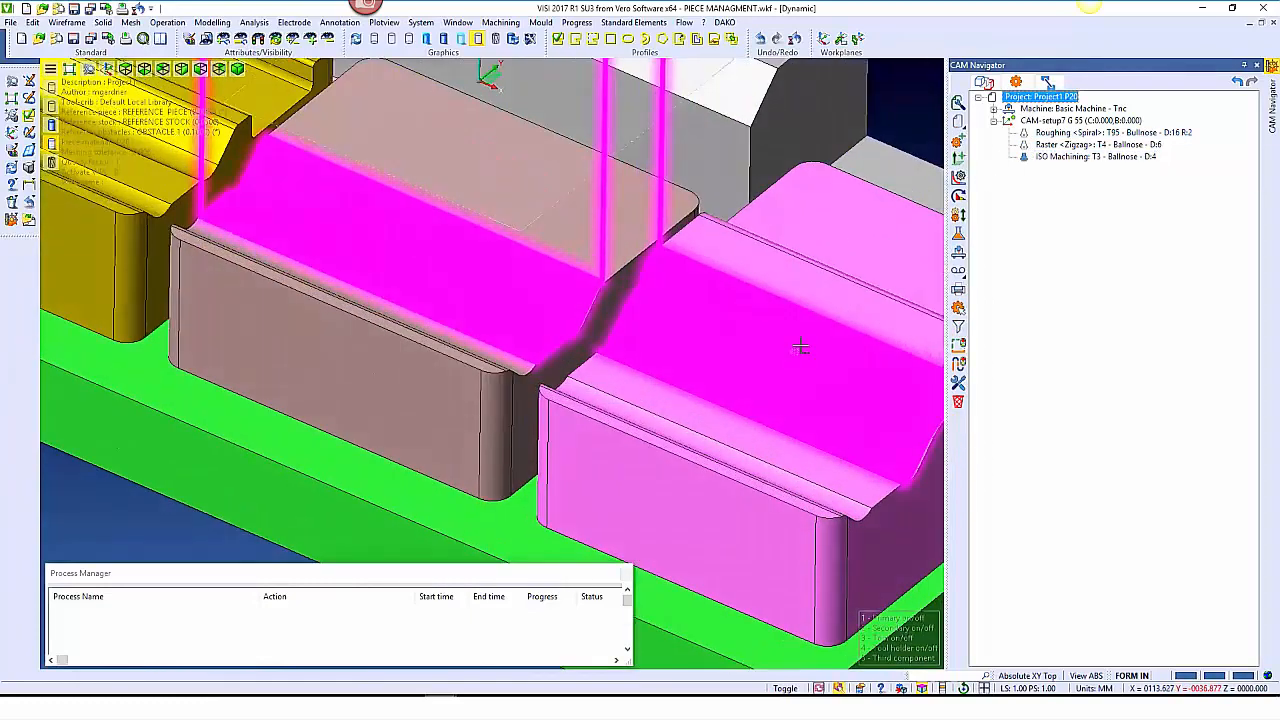
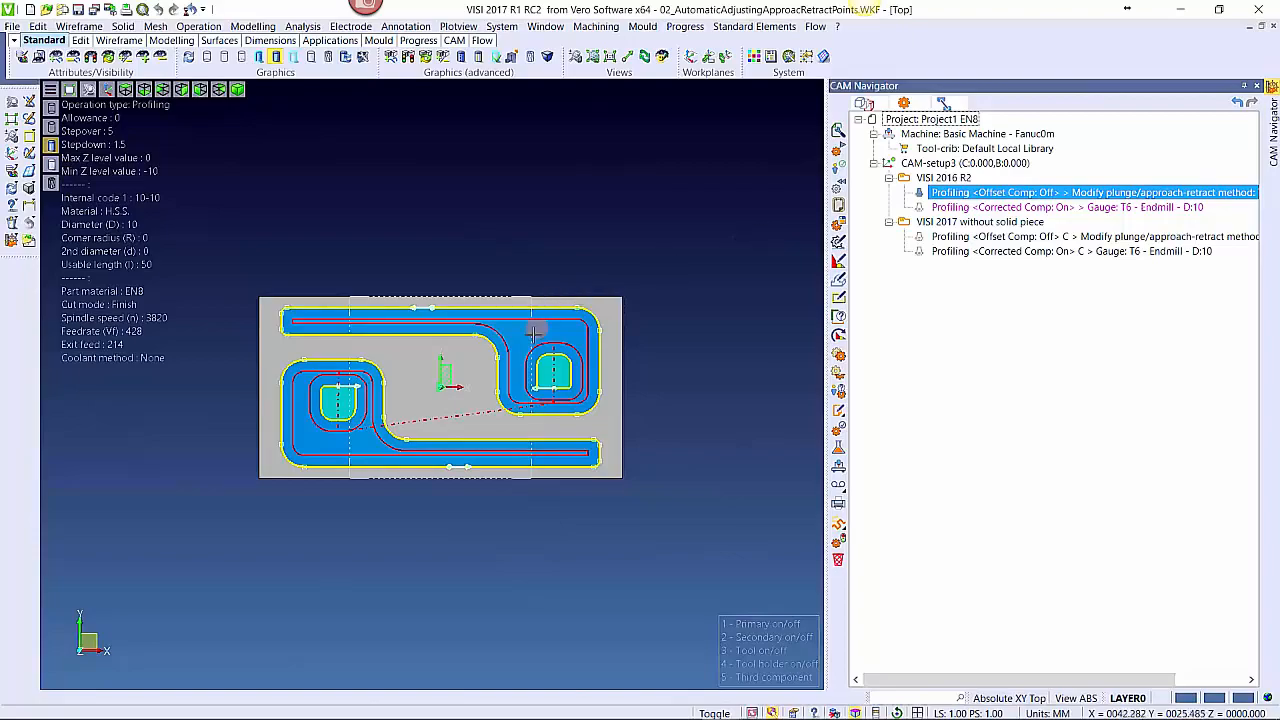
Examine the VISI 2016 R2 Profiling toolpath with Offset Comp: Off around the square boss up close, and hide it
{"action": "scroll", "coordinate": [523, 374], "scroll_direction": "up", "scroll_amount": 4}
{"action": "mouse_move", "coordinate": [558, 477]}
{"action": "right_mouse_down"}
{"action": "mouse_move", "coordinate": [577, 451]}
{"action": "mouse_move", "coordinate": [514, 423]}
{"action": "mouse_move", "coordinate": [471, 466]}
{"action": "mouse_move", "coordinate": [575, 468]}
{"action": "mouse_move", "coordinate": [572, 480]}
{"action": "right_mouse_up"}
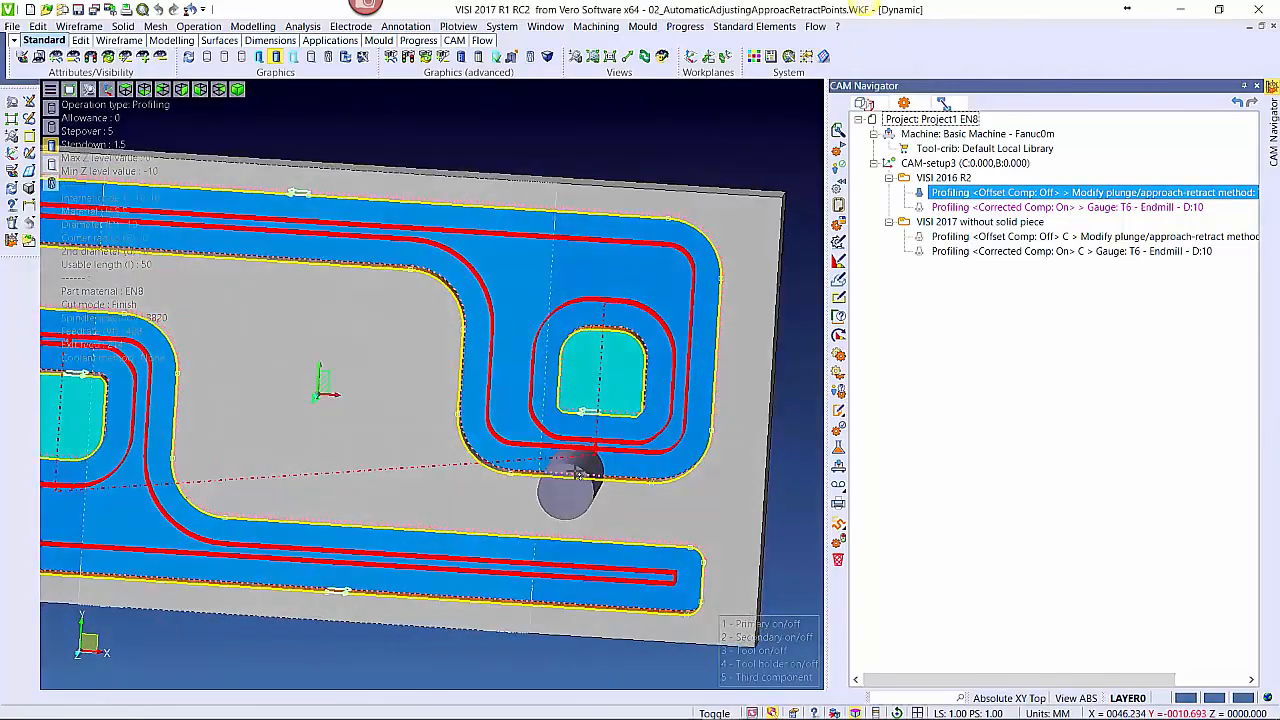
{"action": "key", "text": "F5"}
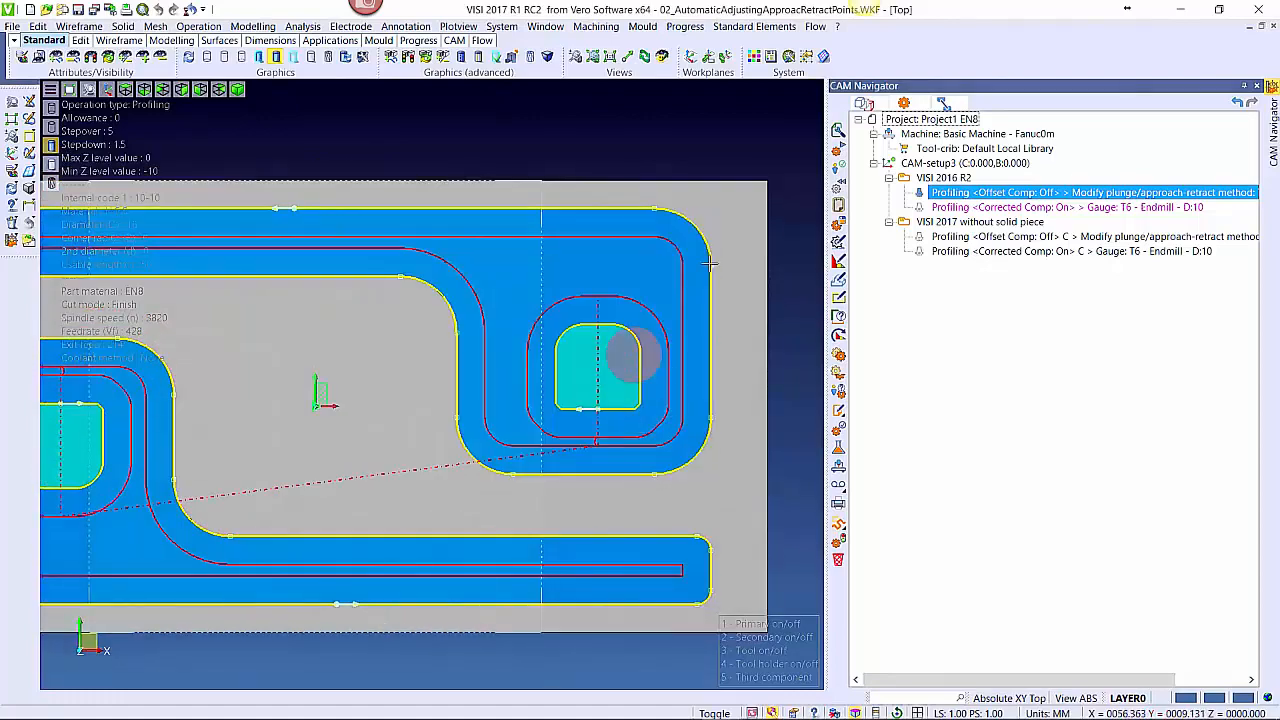
{"action": "left_click", "coordinate": [919, 192]}
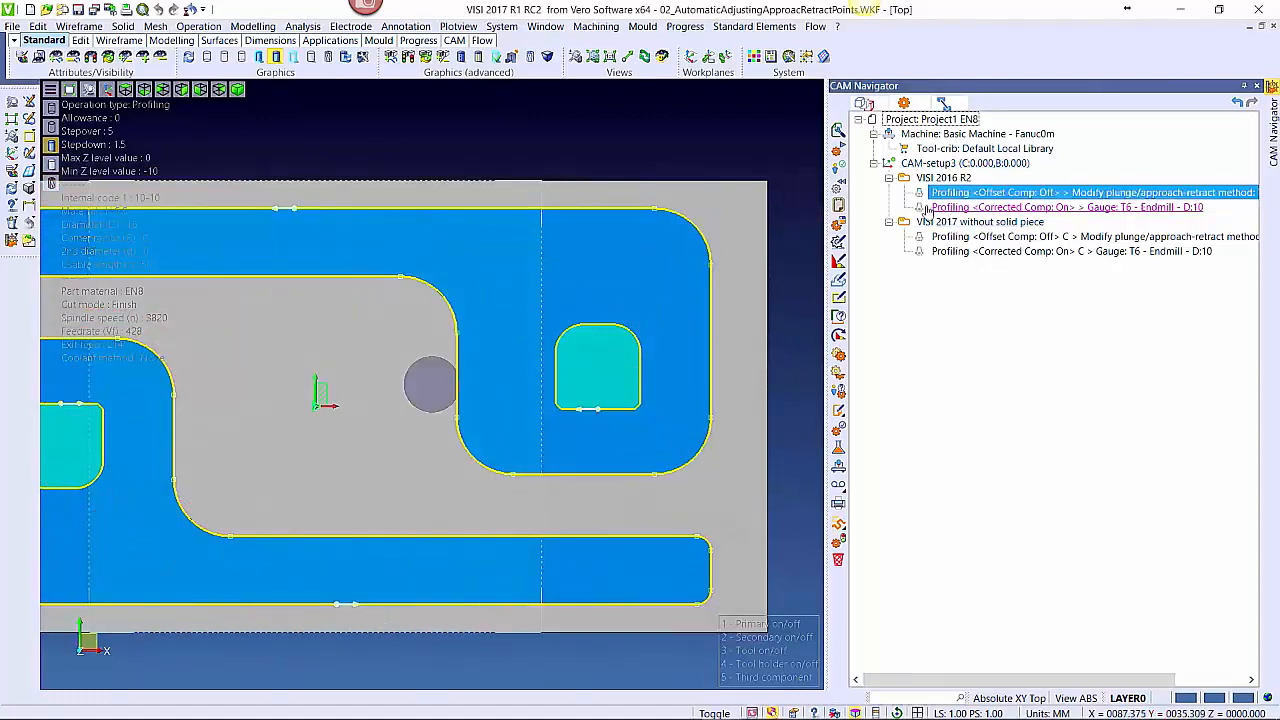
Show the VISI 2016 R2 Profiling toolpath with Corrected Comp: On and display its diameter compensation in Path-lab
{"action": "left_click", "coordinate": [919, 207]}
{"action": "middle_click_drag", "start_coordinate": [347, 311], "coordinate": [556, 335]}
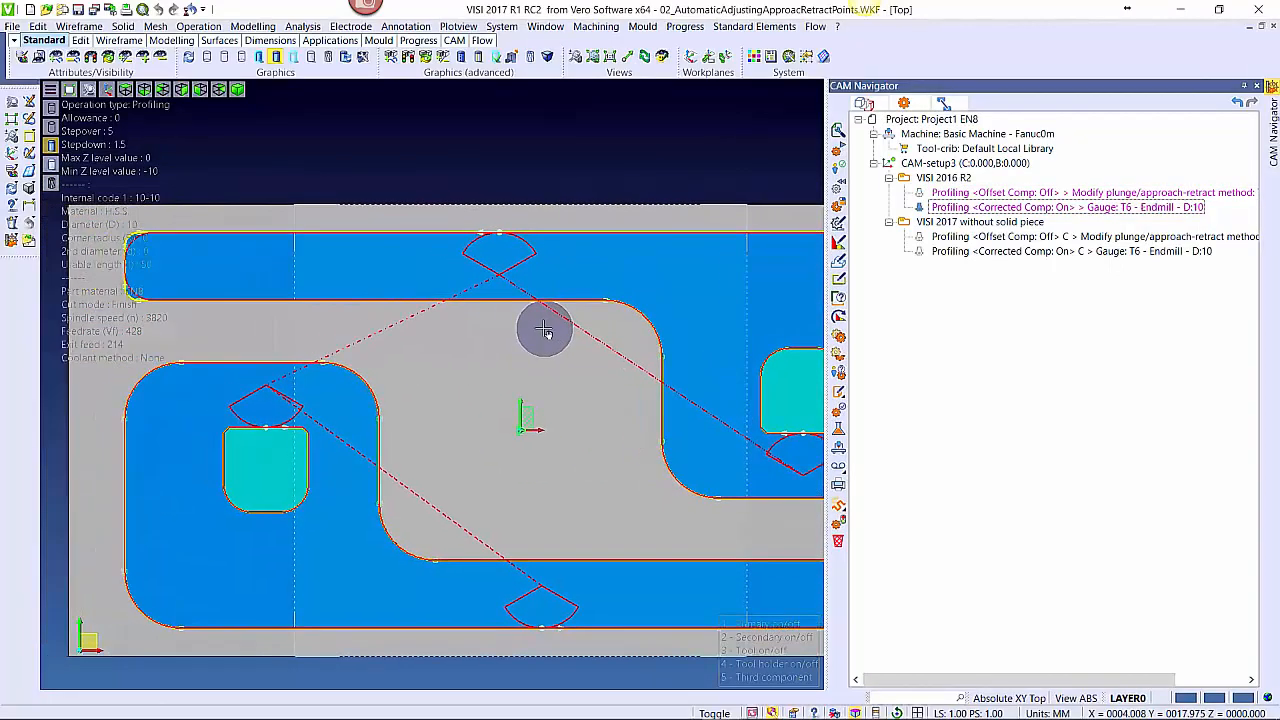
{"action": "right_click", "coordinate": [1015, 212]}
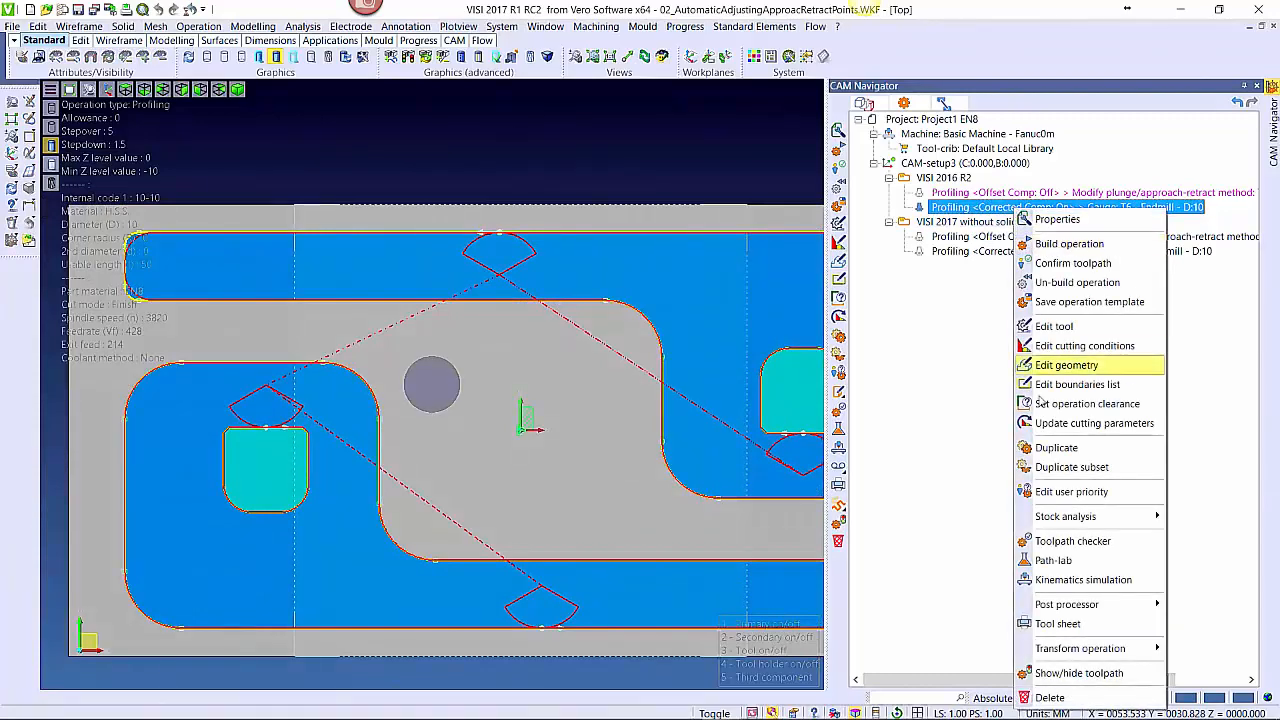
{"action": "left_click", "coordinate": [1052, 560]}
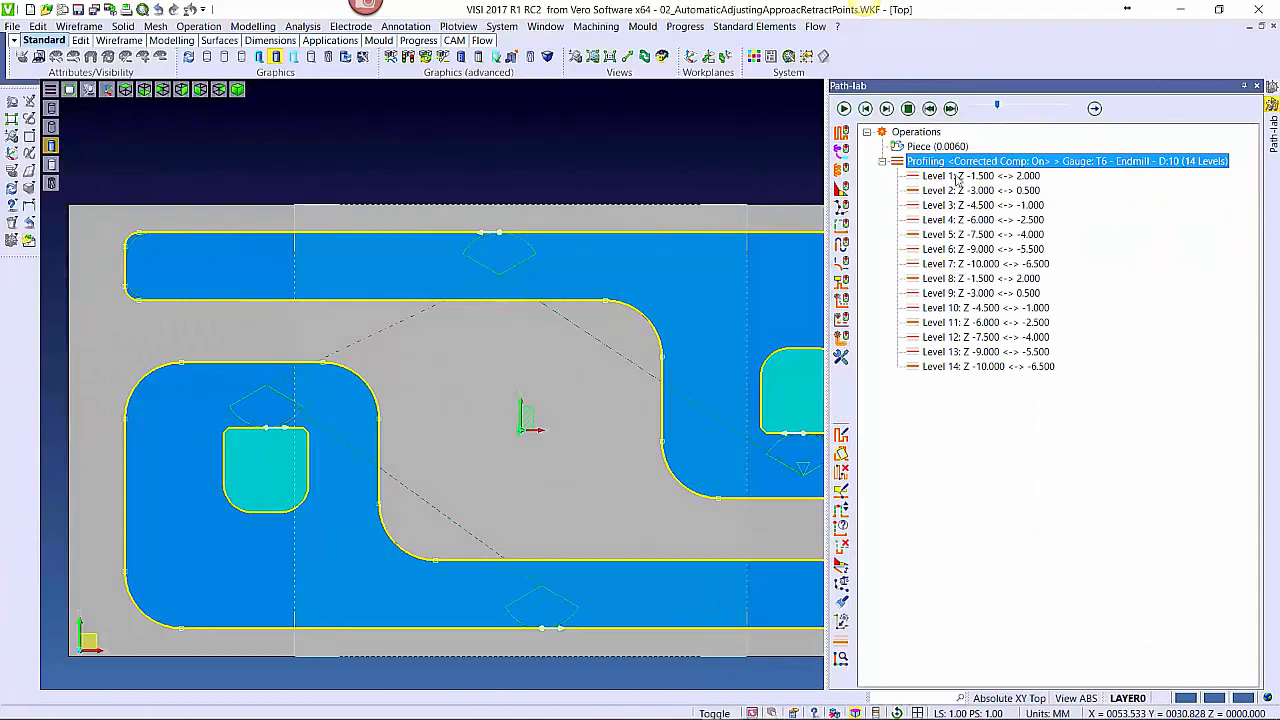
{"action": "left_click", "coordinate": [843, 302]}
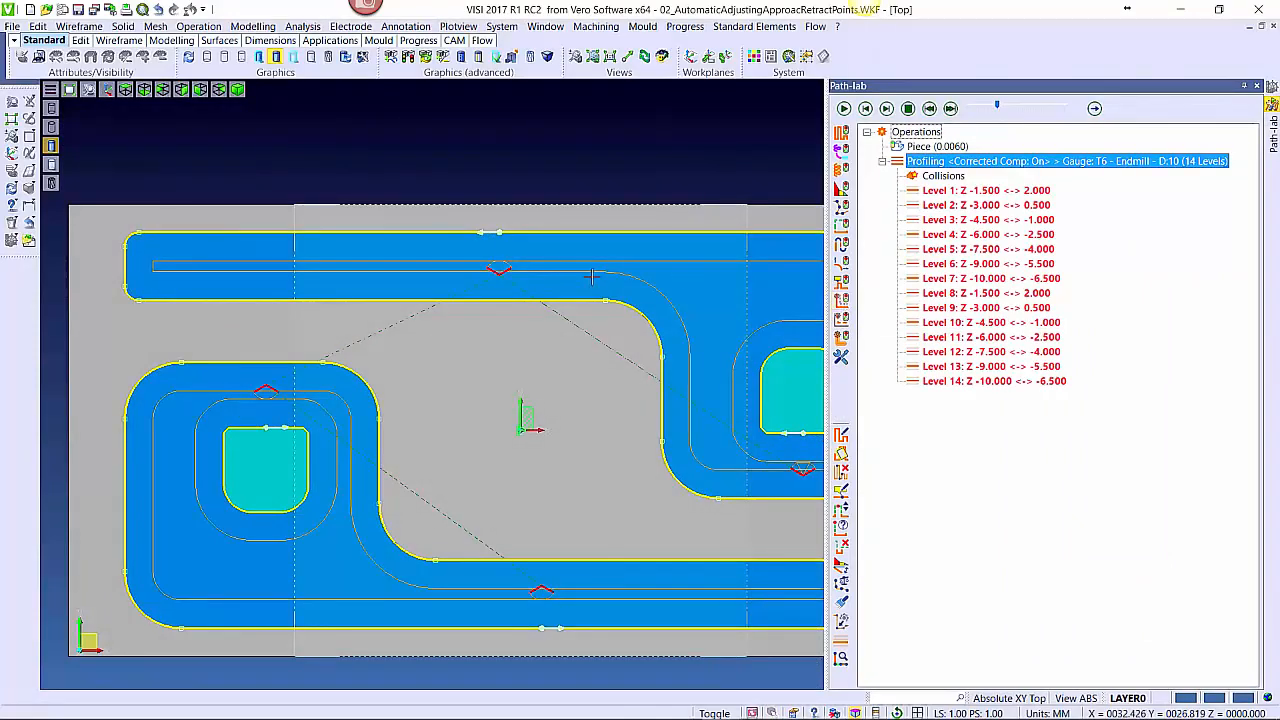
Examine the compensated passes and lead-ins for collisions around the pocket walls and square bosses, close Path-lab and hide the toolpath
{"action": "scroll", "coordinate": [499, 288], "scroll_direction": "up", "scroll_amount": 3}
{"action": "mouse_move", "coordinate": [504, 287]}
{"action": "middle_mouse_down"}
{"action": "mouse_move", "coordinate": [203, 169]}
{"action": "mouse_move", "coordinate": [123, 112]}
{"action": "middle_mouse_up"}
{"action": "middle_click_drag", "start_coordinate": [394, 374], "coordinate": [63, 205]}
{"action": "scroll", "coordinate": [549, 442], "scroll_direction": "up", "scroll_amount": 2}
{"action": "scroll", "coordinate": [549, 442], "scroll_direction": "down", "scroll_amount": 4}
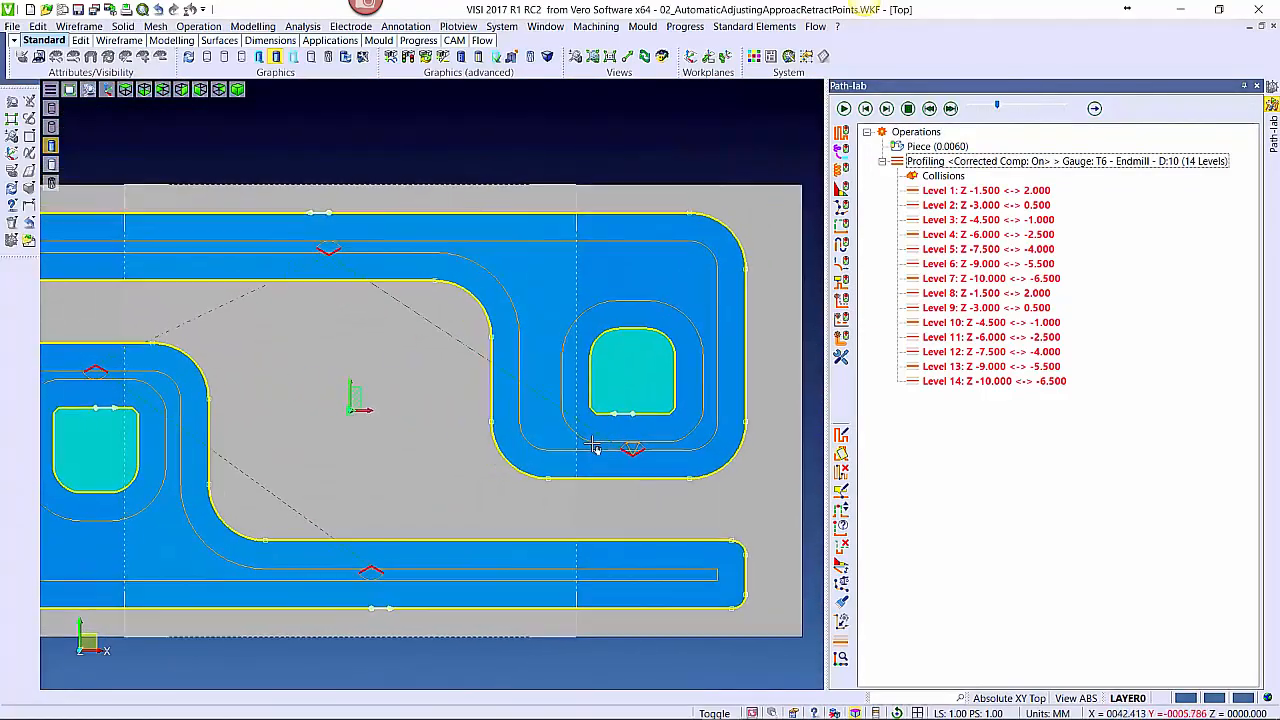
{"action": "middle_click_drag", "start_coordinate": [593, 444], "coordinate": [612, 447]}
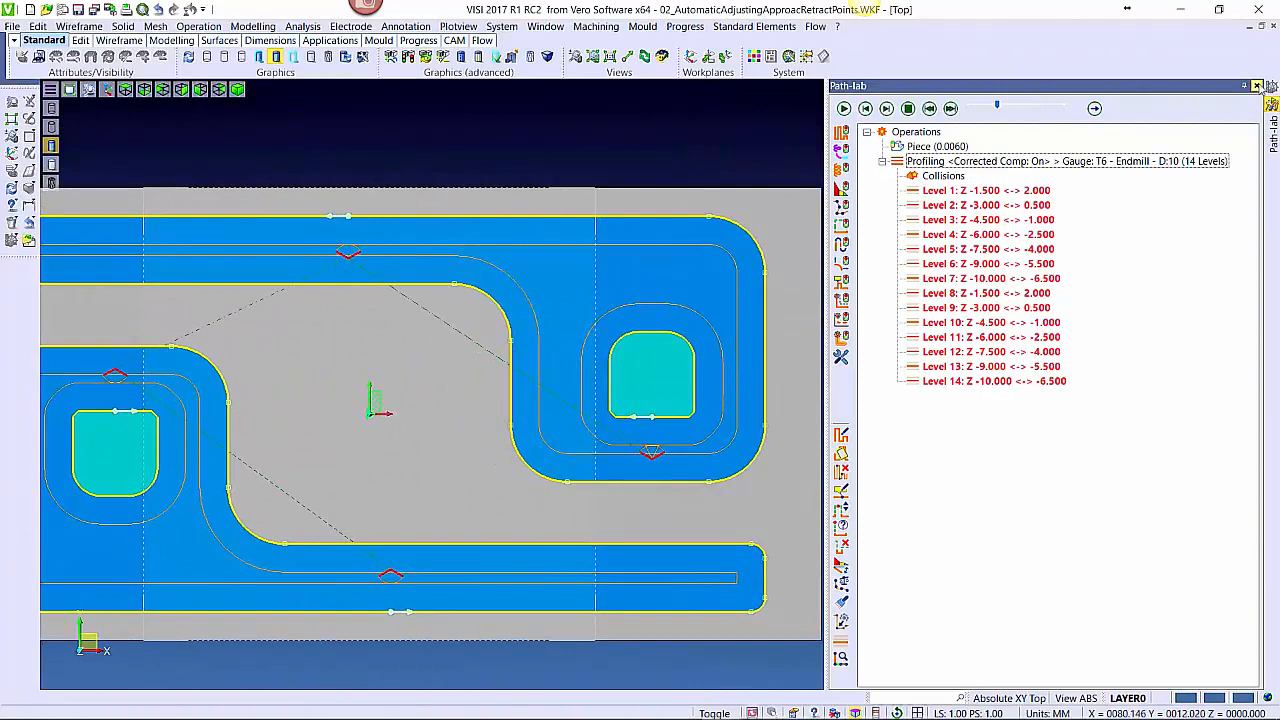
{"action": "left_click", "coordinate": [1257, 87]}
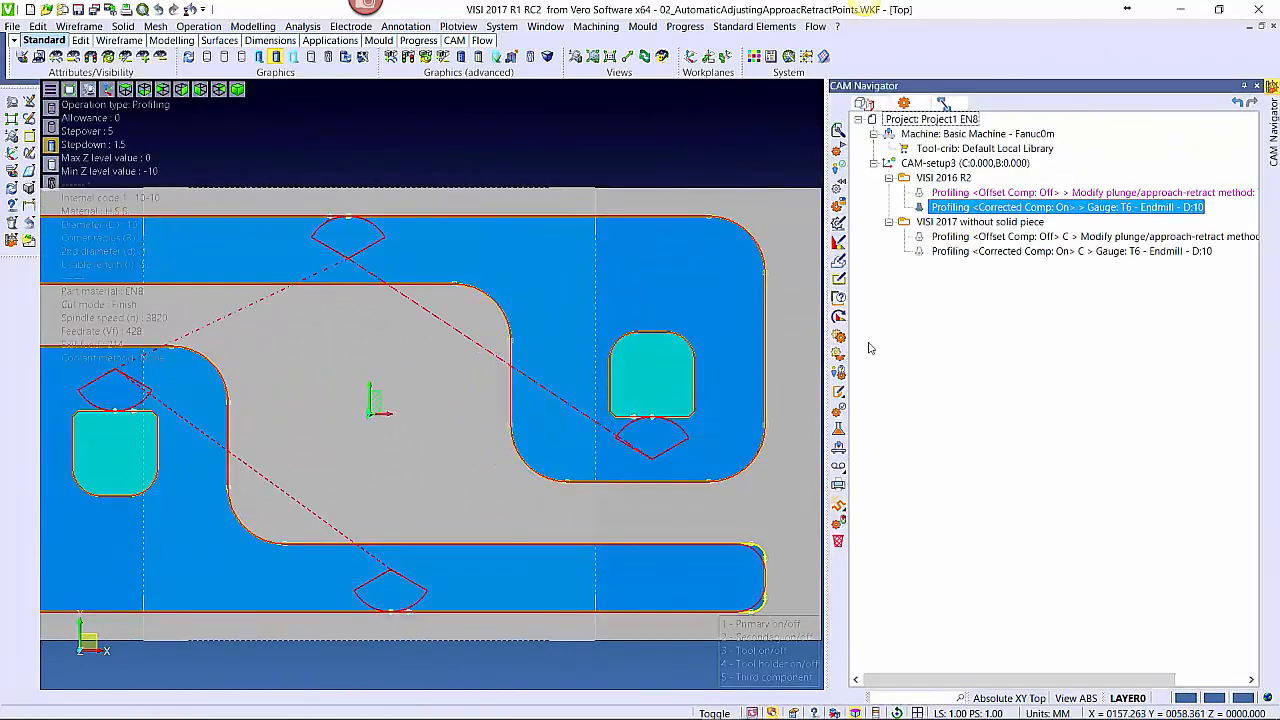
{"action": "left_click", "coordinate": [920, 207]}
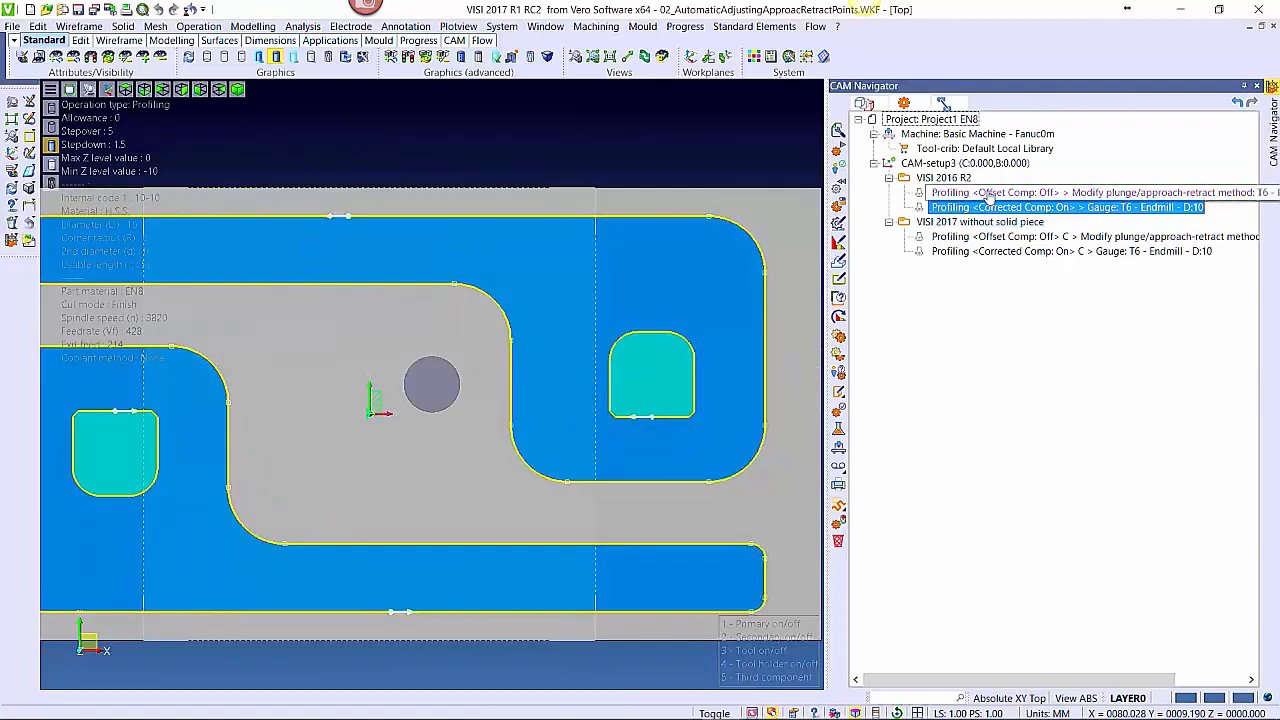
Duplicate both VISI 2016 R2 Profiling operations into CAM-setup3 with the dependency on the original toolpath unlinked
{"action": "right_click", "coordinate": [980, 205]}
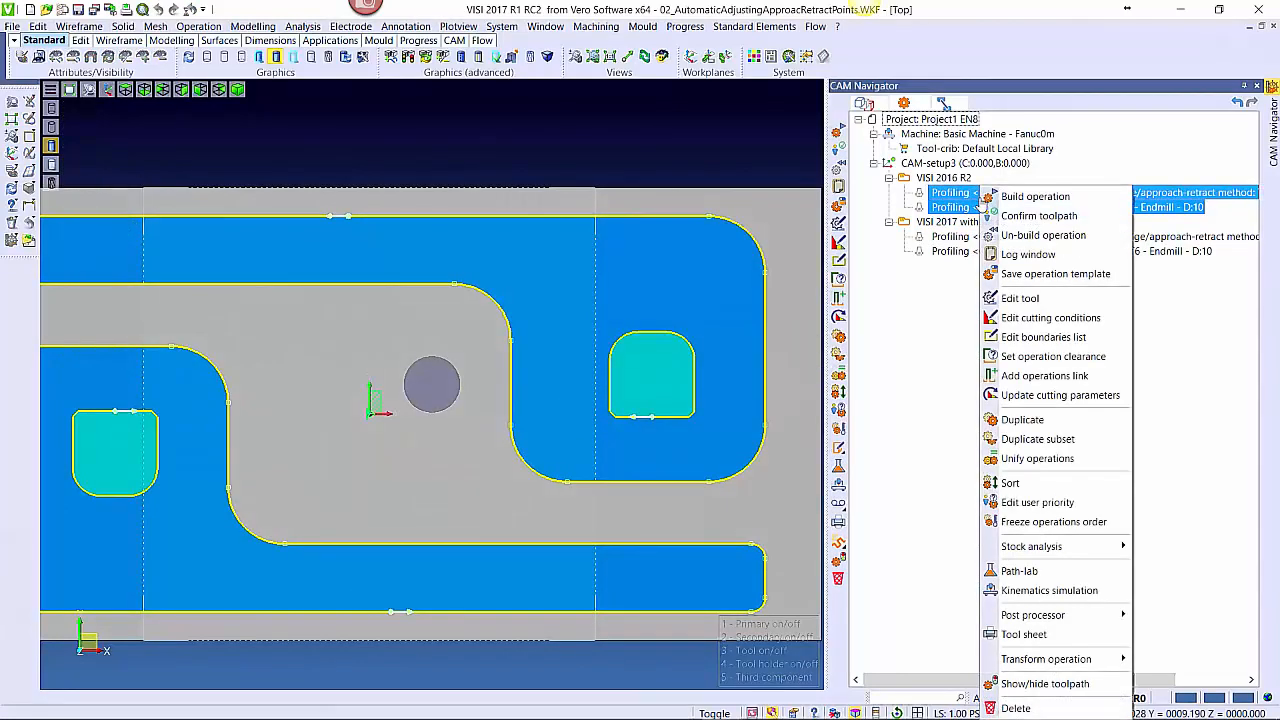
{"action": "left_click", "coordinate": [1022, 420]}
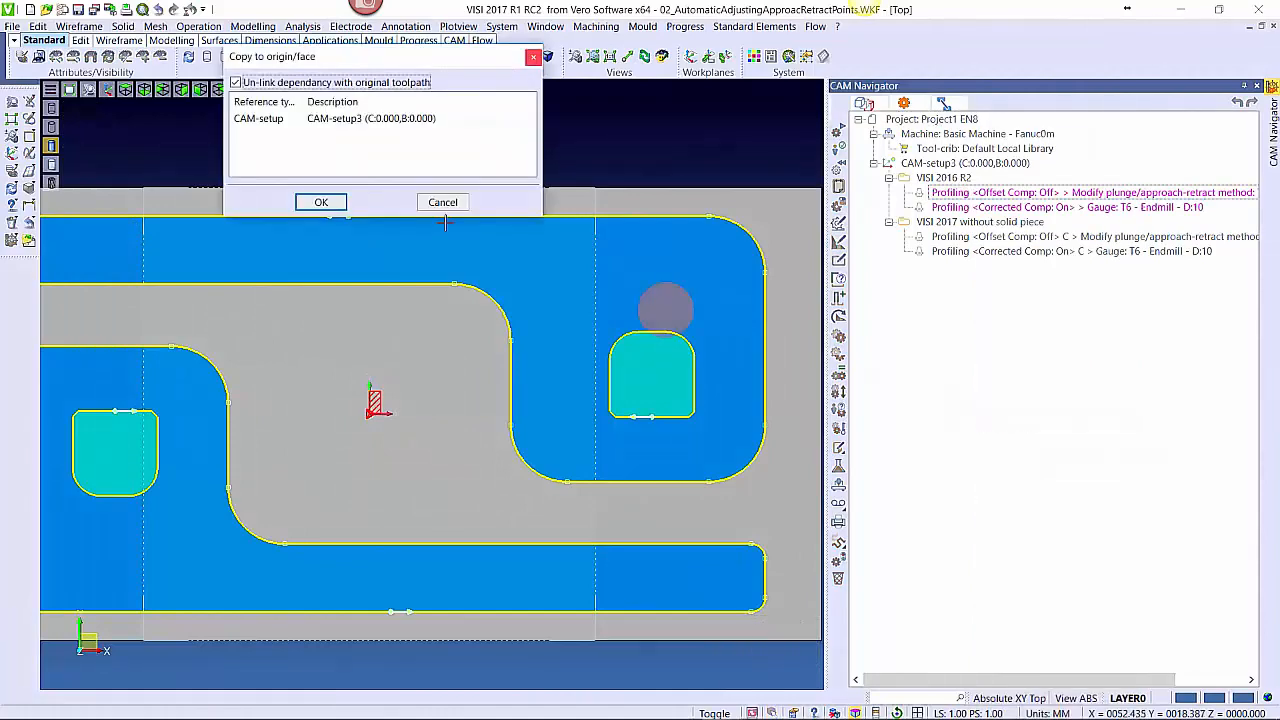
{"action": "left_click", "coordinate": [320, 203]}
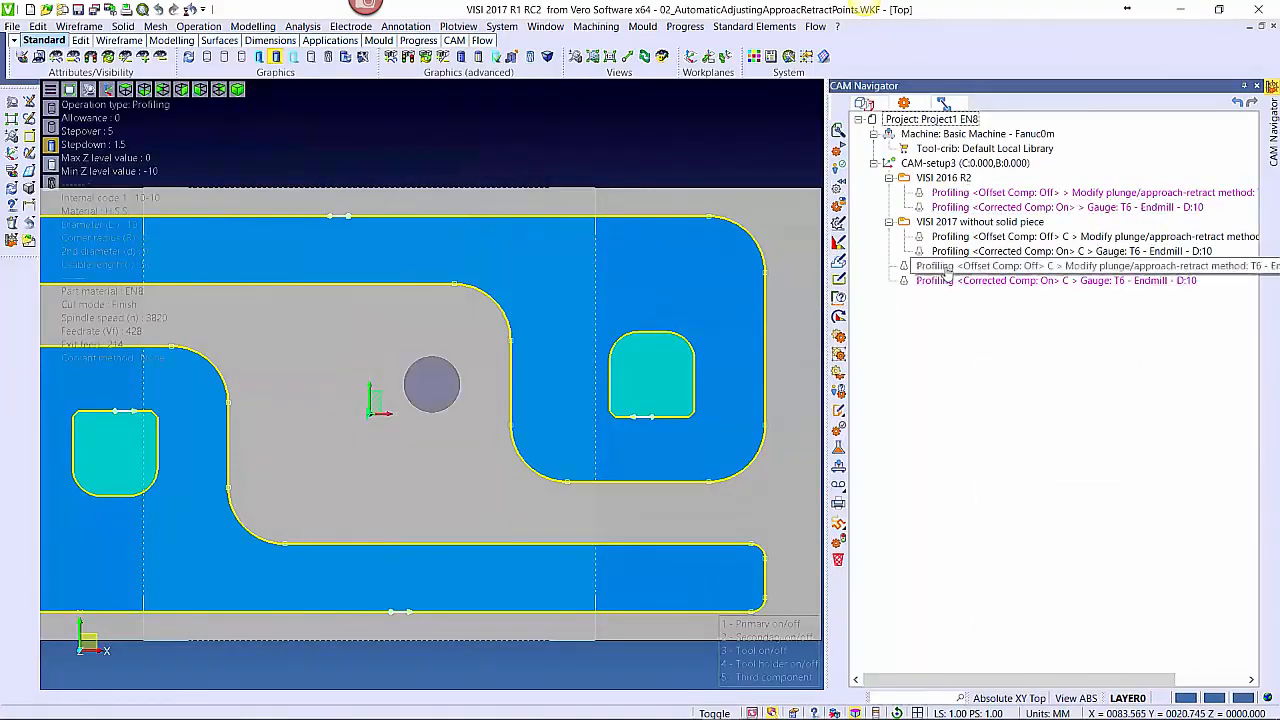
Check the obstacle and piece selections of the duplicated Offset Comp: Off operation, and calculate both duplicated Profiling operations
{"action": "double_click", "coordinate": [950, 267]}
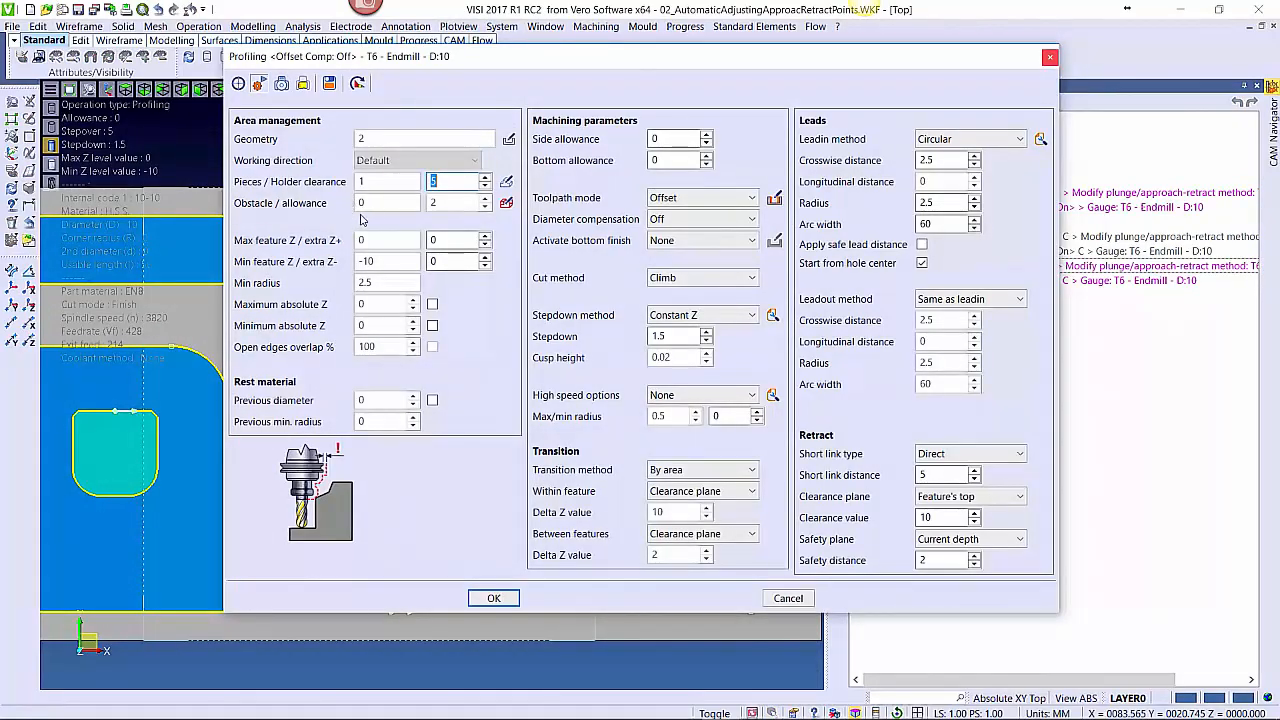
{"action": "left_click", "coordinate": [506, 203]}
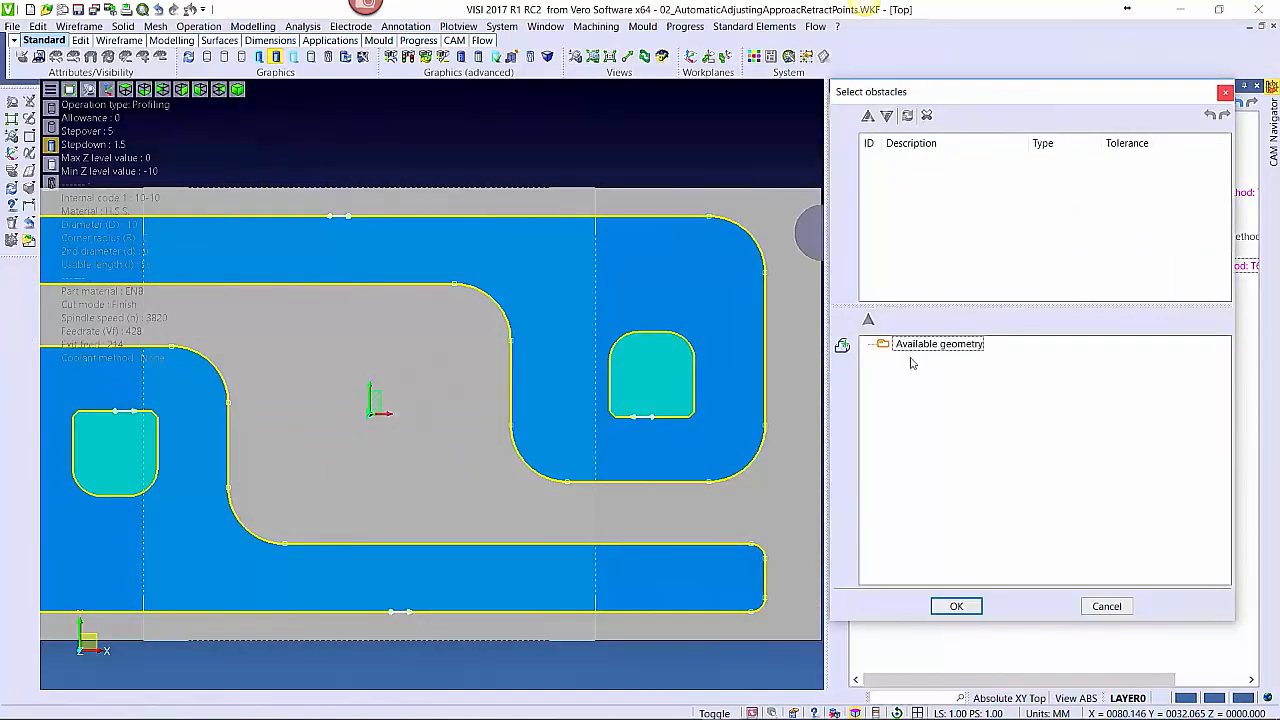
{"action": "left_click", "coordinate": [1094, 606]}
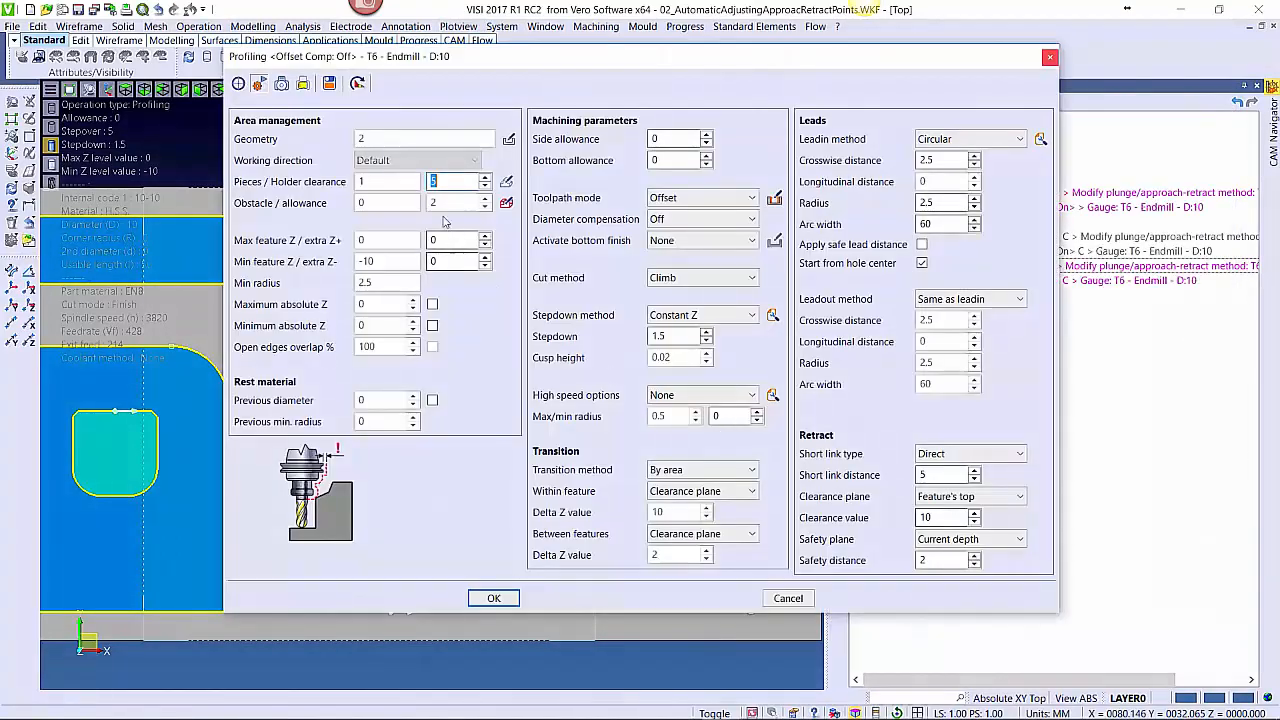
{"action": "left_click", "coordinate": [506, 181]}
{"action": "left_click", "coordinate": [795, 207]}
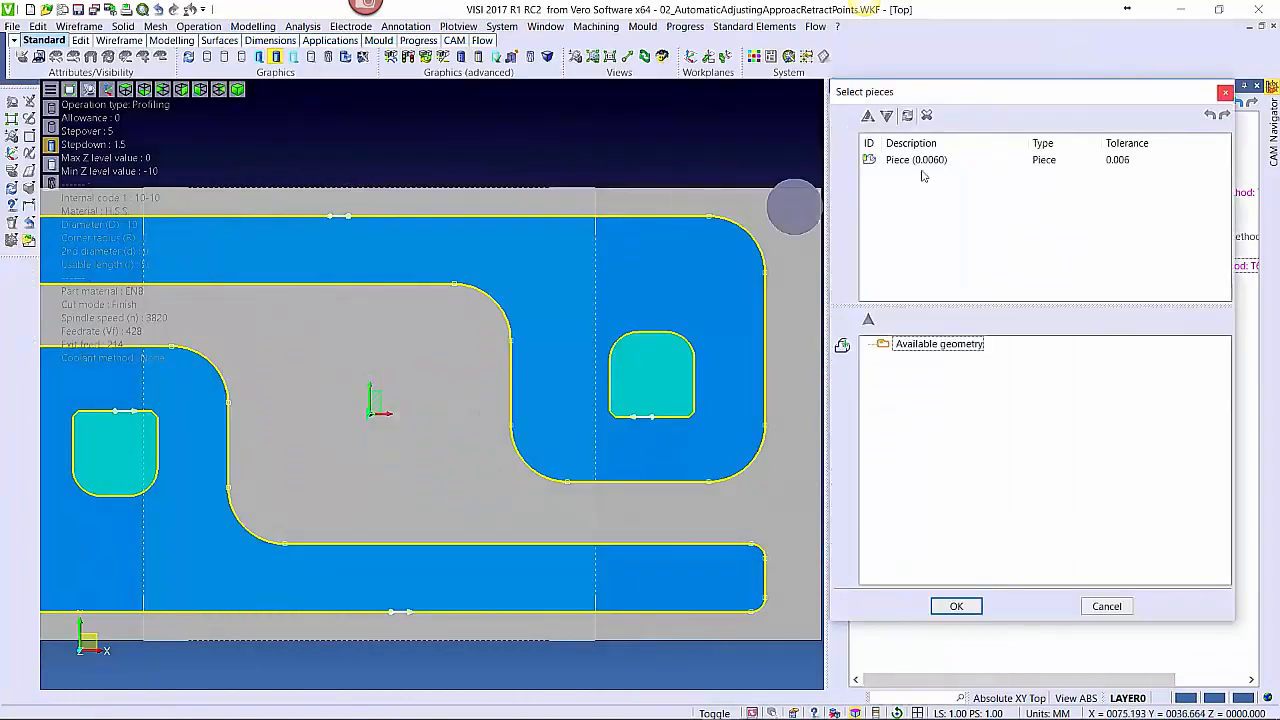
{"action": "left_click", "coordinate": [957, 606]}
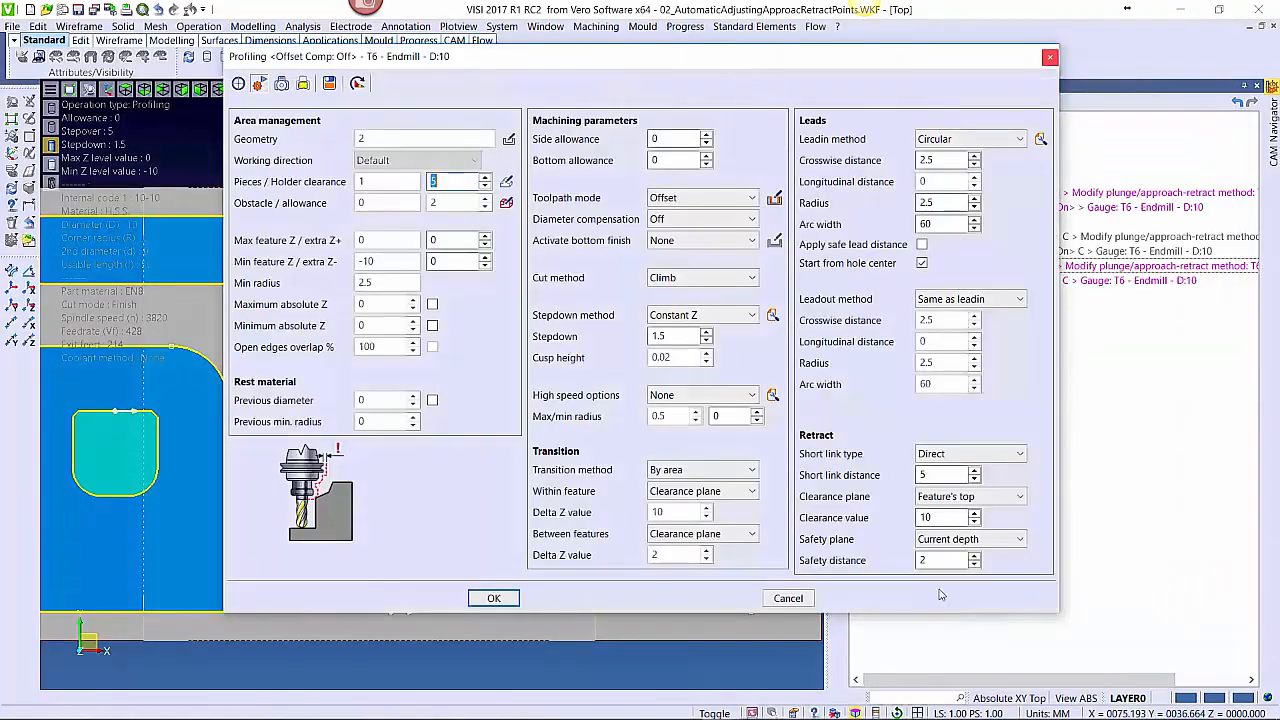
{"action": "left_click", "coordinate": [505, 600]}
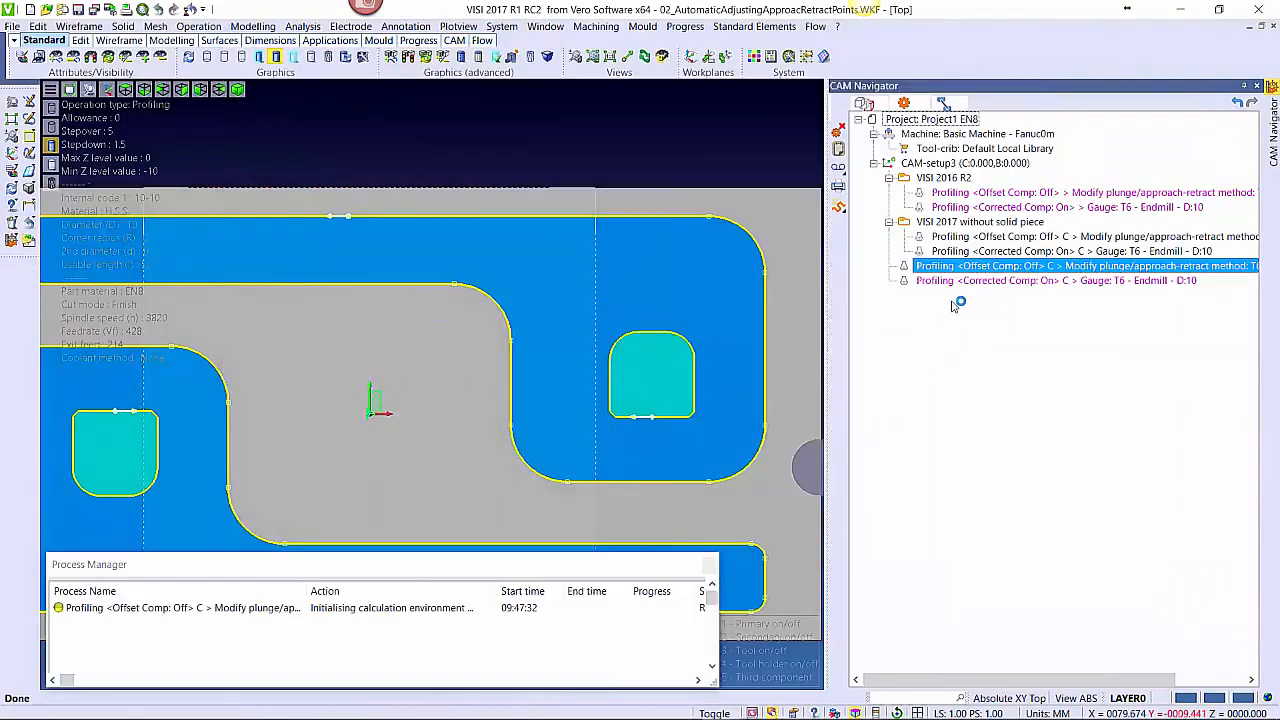
{"action": "left_click", "coordinate": [951, 282]}
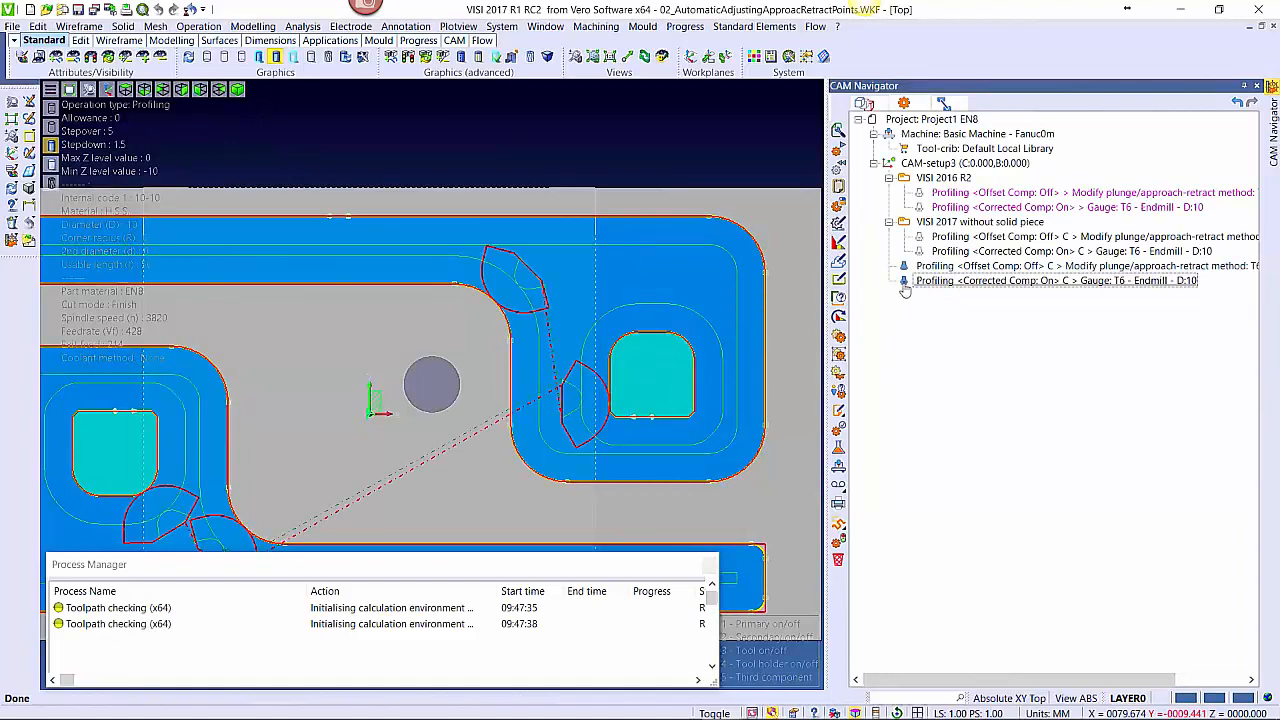
Examine the approach and retract moves beside the square boss for the duplicated Offset Comp: Off and Corrected Comp: On toolpaths separately
{"action": "left_click", "coordinate": [938, 281]}
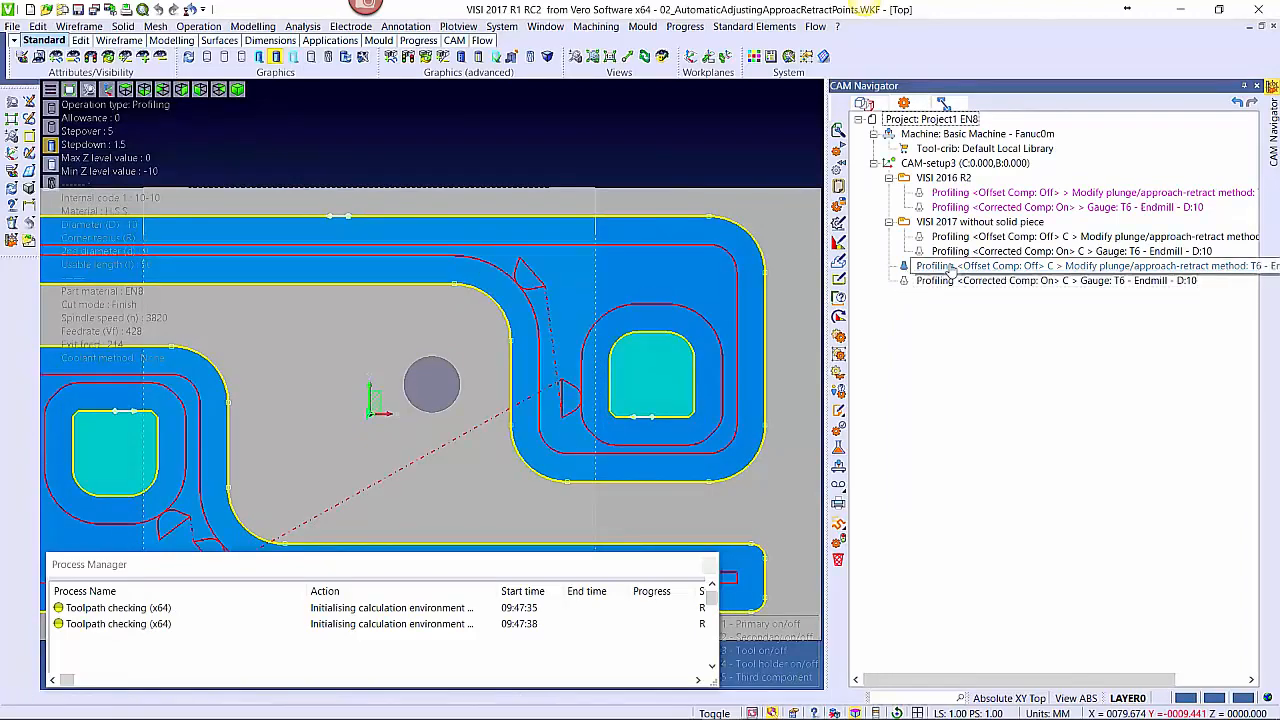
{"action": "left_click", "coordinate": [930, 266]}
{"action": "scroll", "coordinate": [543, 385], "scroll_direction": "up", "scroll_amount": 3}
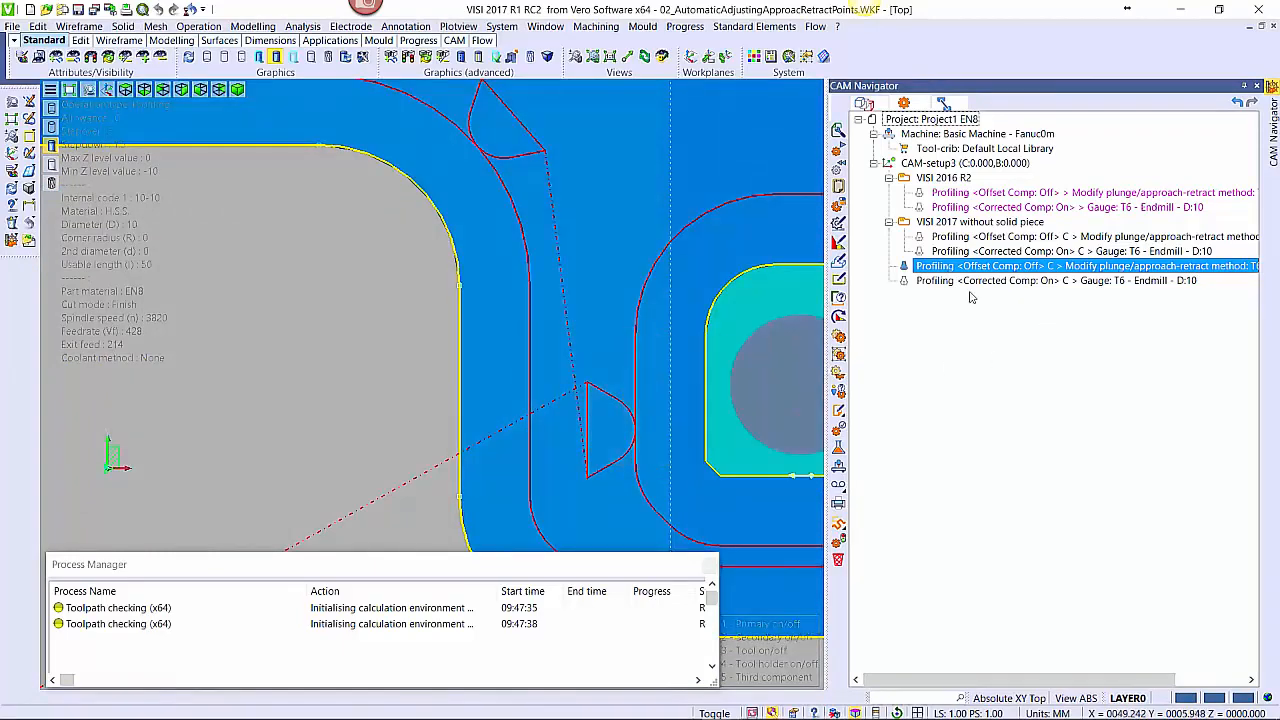
{"action": "left_click", "coordinate": [918, 282]}
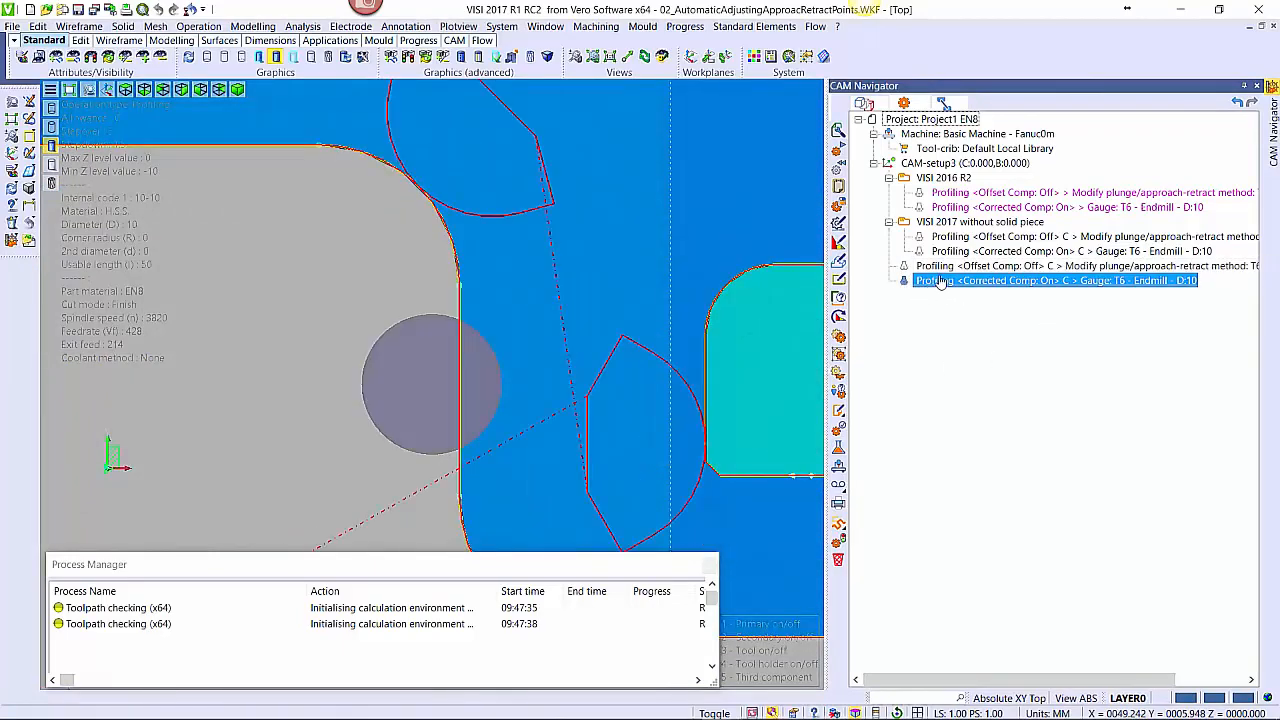
Display the diameter compensation of the duplicated Corrected Comp: On operation in Path-lab and examine its passes and leads across the pockets
{"action": "right_click", "coordinate": [941, 283]}
{"action": "left_click", "coordinate": [978, 571]}
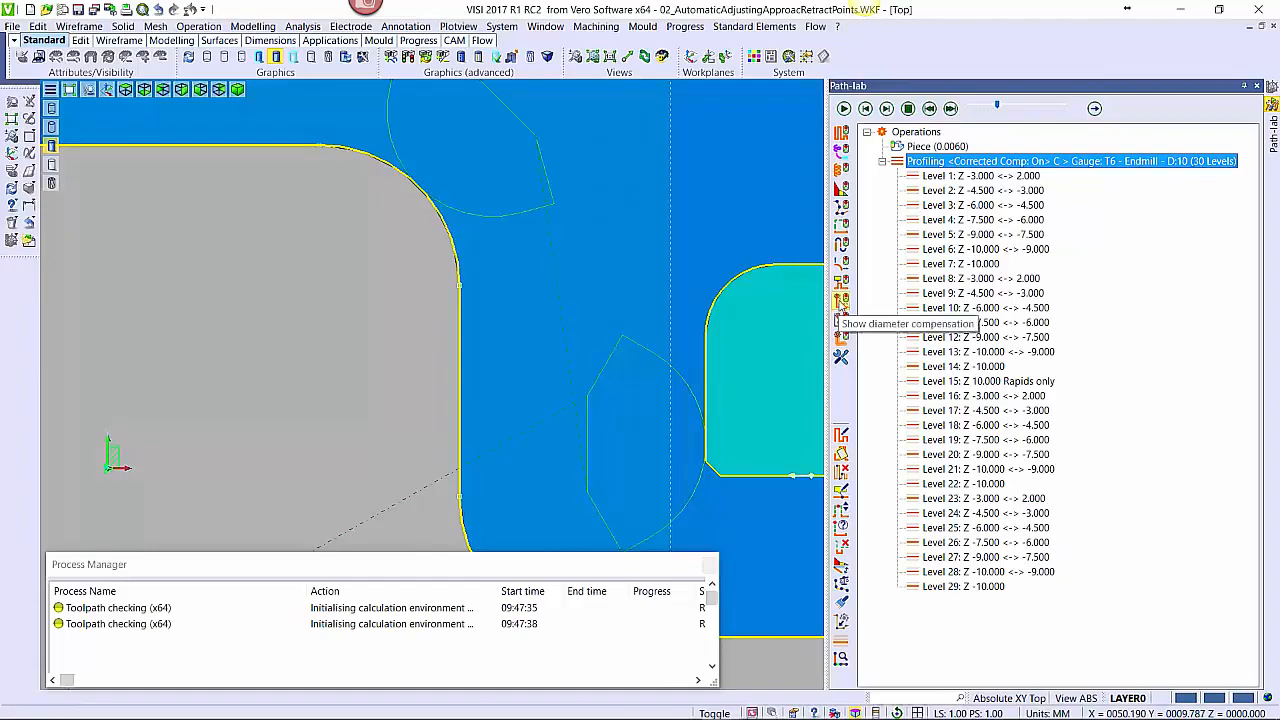
{"action": "scroll", "coordinate": [540, 322], "scroll_direction": "down", "scroll_amount": 2}
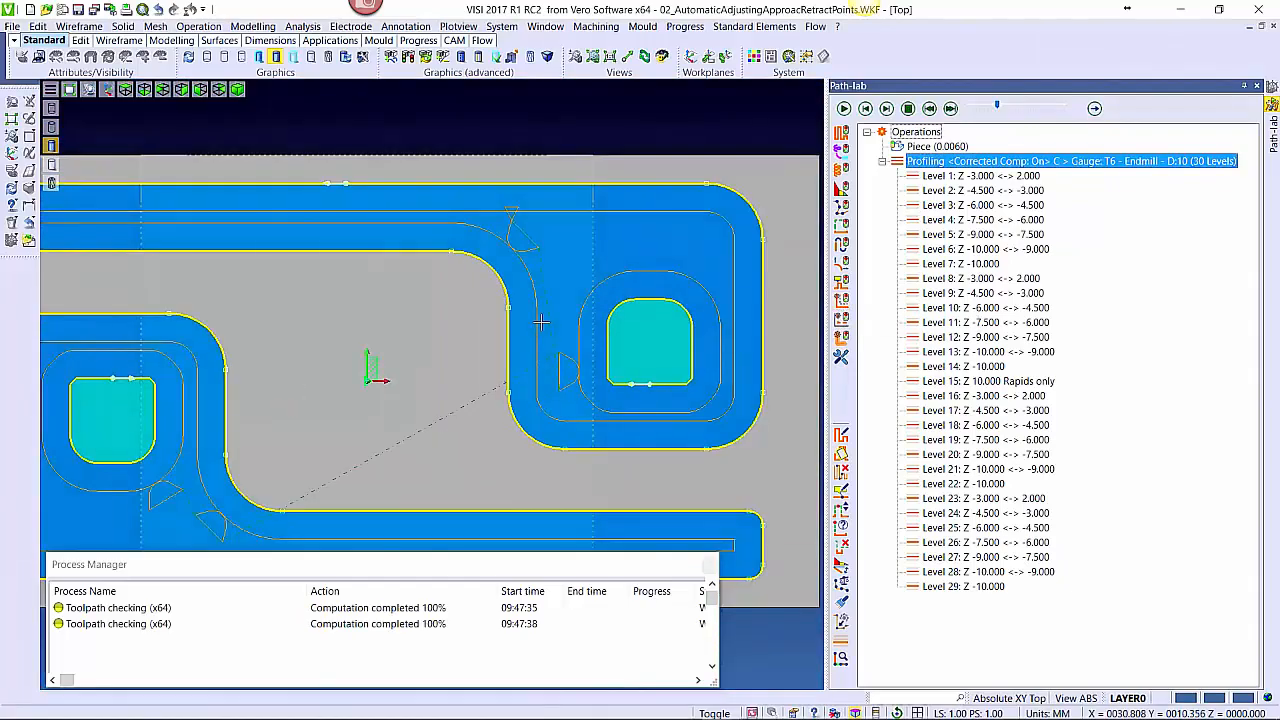
{"action": "mouse_move", "coordinate": [556, 330]}
{"action": "middle_mouse_down"}
{"action": "mouse_move", "coordinate": [558, 297]}
{"action": "mouse_move", "coordinate": [539, 316]}
{"action": "mouse_move", "coordinate": [549, 323]}
{"action": "middle_mouse_up"}
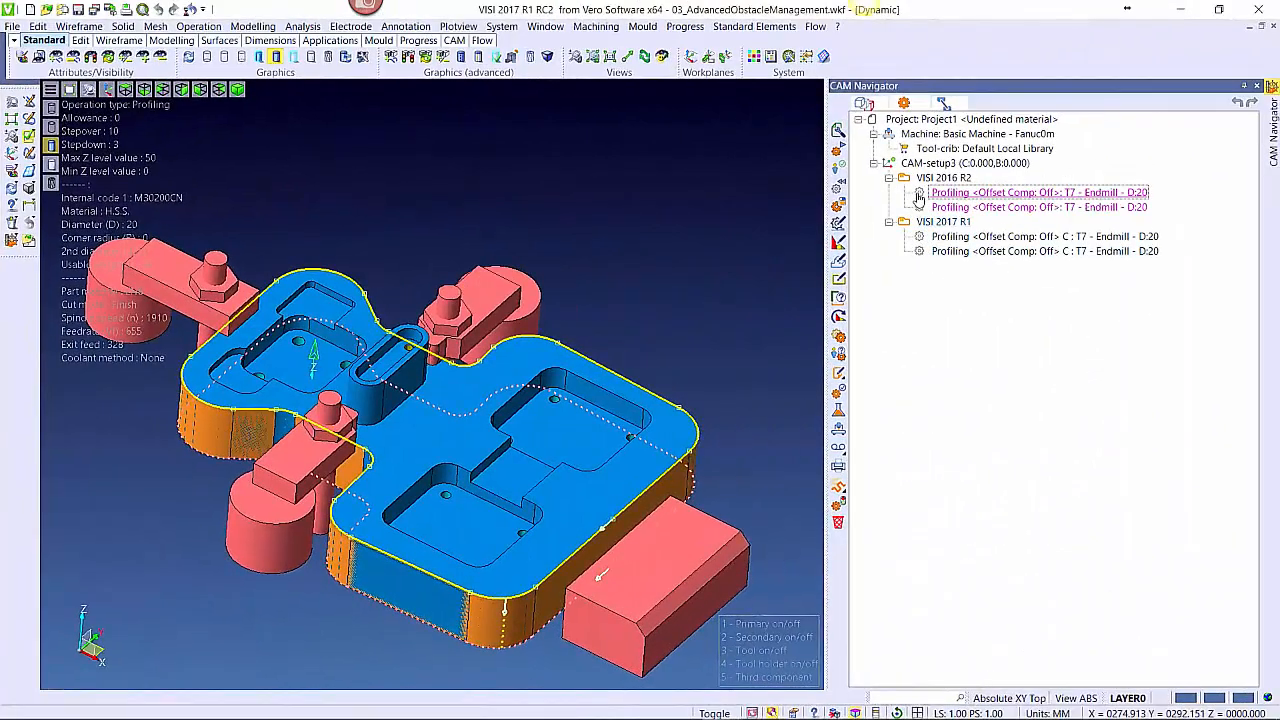
Show the first VISI 2016 R2 Profiling toolpath around the clamped plate, check which bodies its obstacle covers, and leave its settings without changes
{"action": "left_click", "coordinate": [935, 193]}
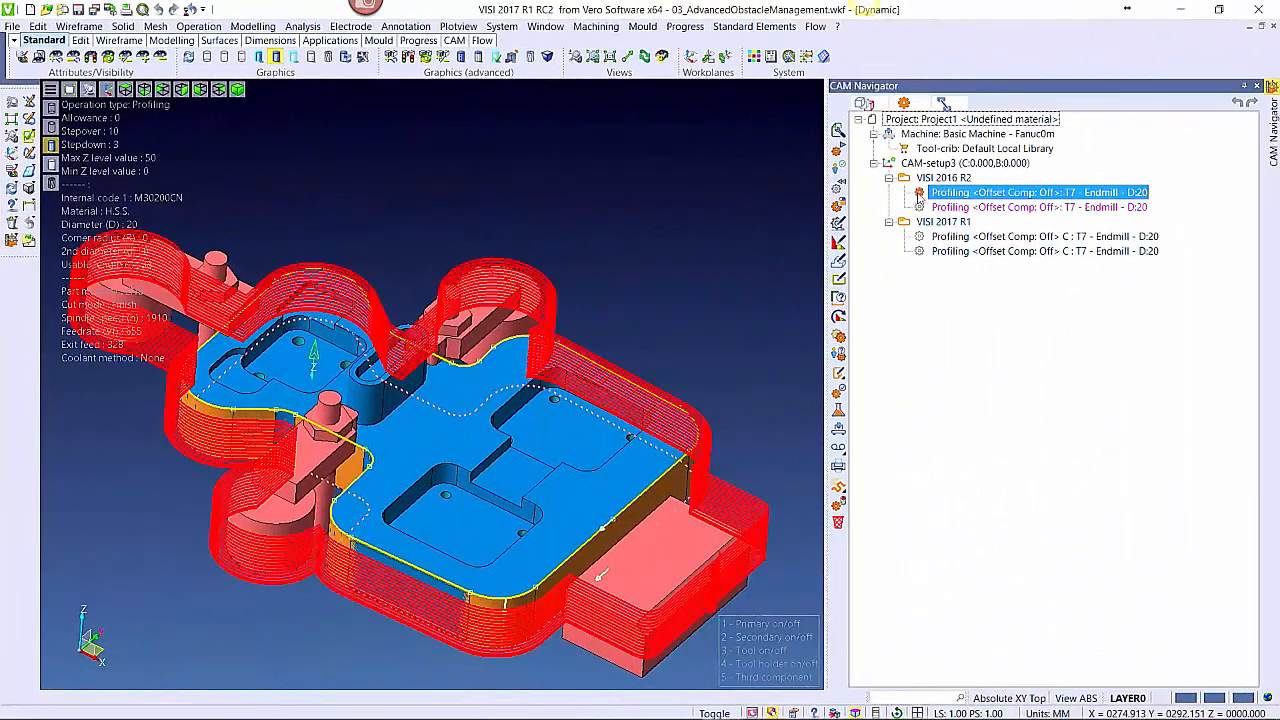
{"action": "middle_click_drag", "start_coordinate": [600, 229], "coordinate": [604, 262]}
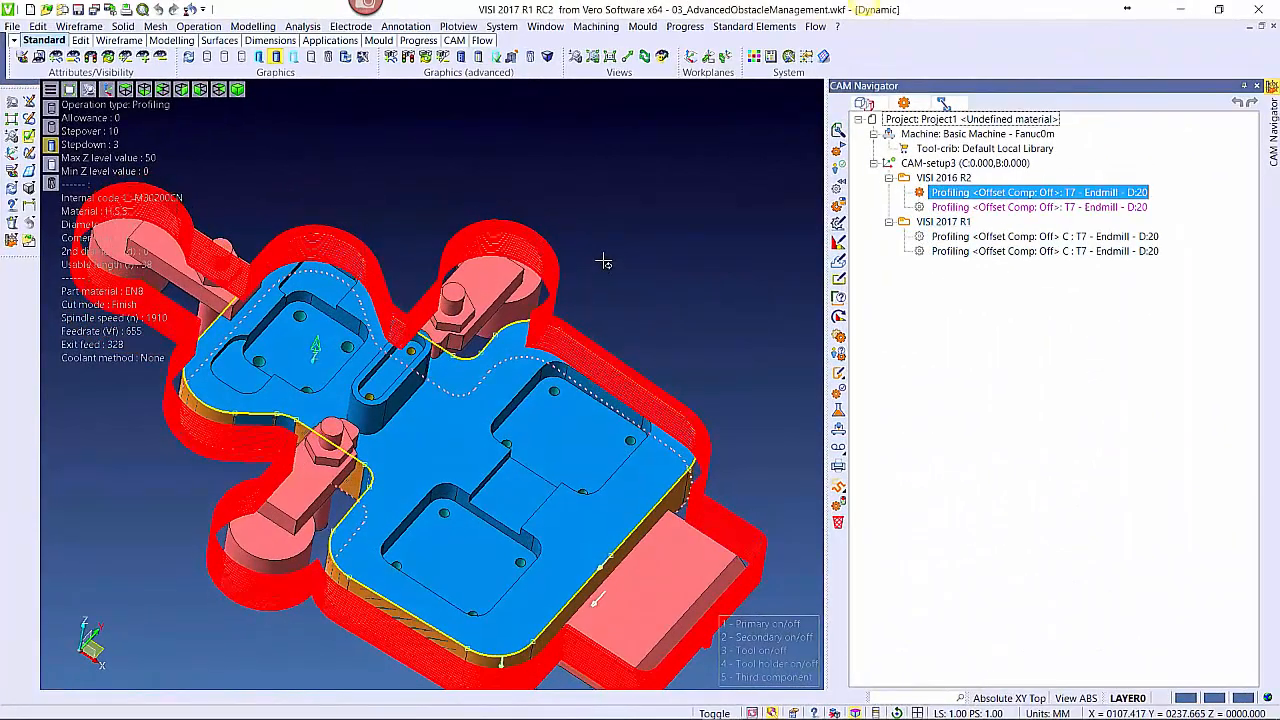
{"action": "double_click", "coordinate": [985, 193]}
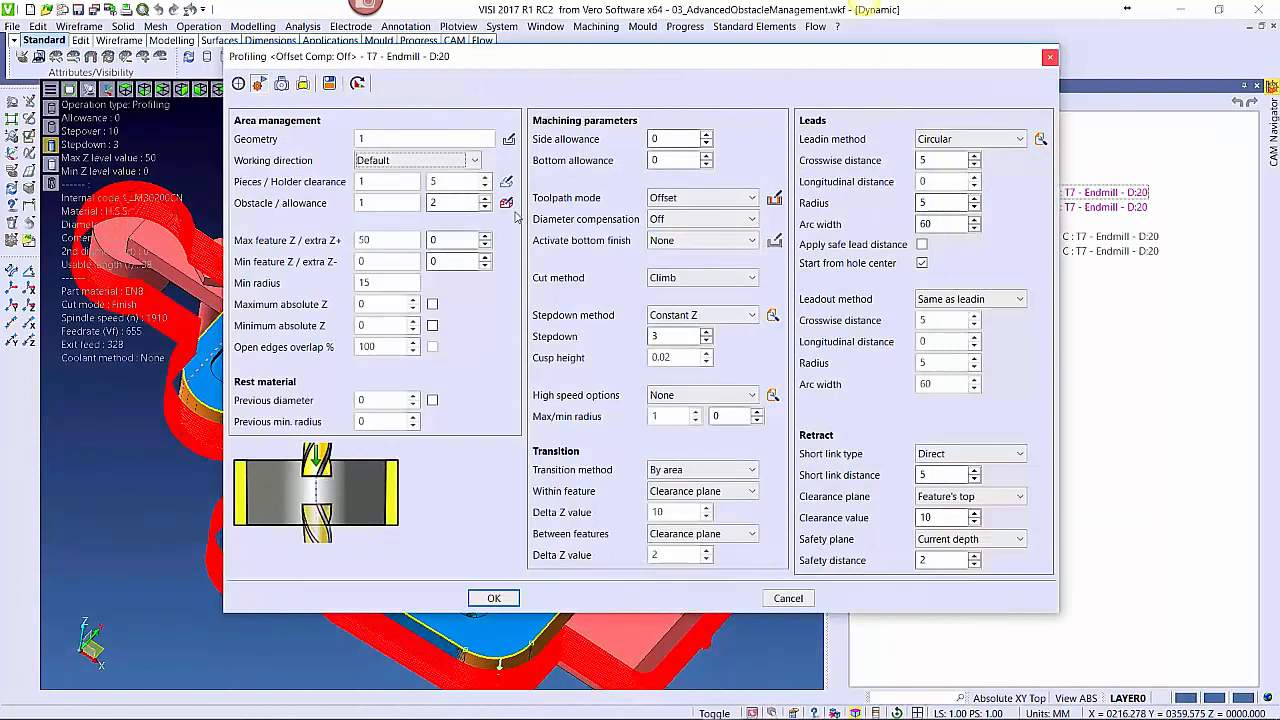
{"action": "left_click", "coordinate": [508, 204]}
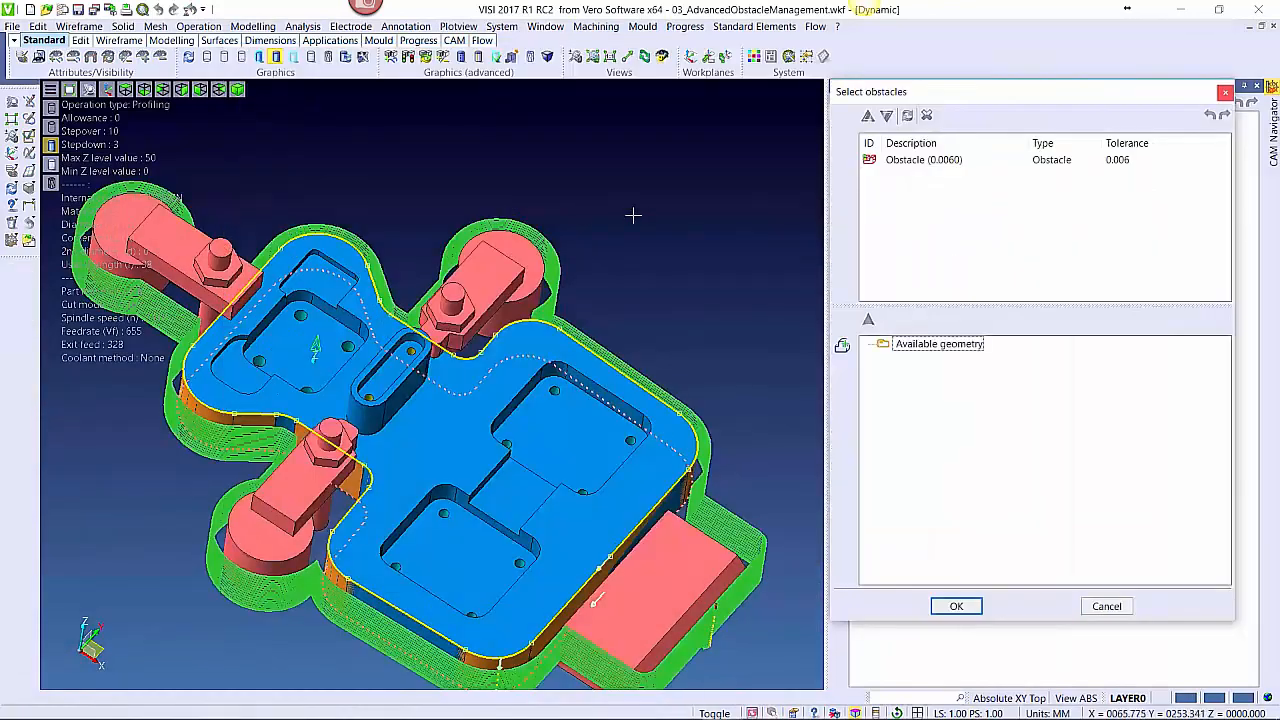
{"action": "left_click", "coordinate": [886, 162]}
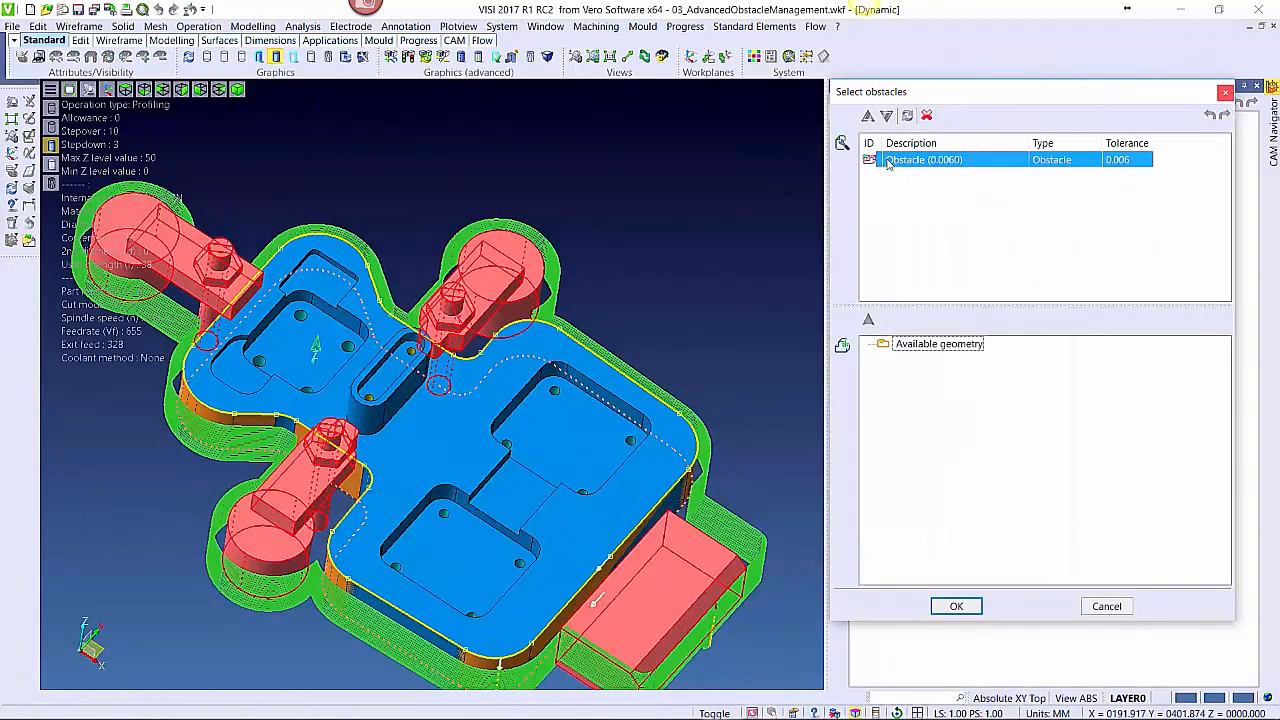
{"action": "left_click", "coordinate": [1111, 611]}
{"action": "left_click", "coordinate": [780, 600]}
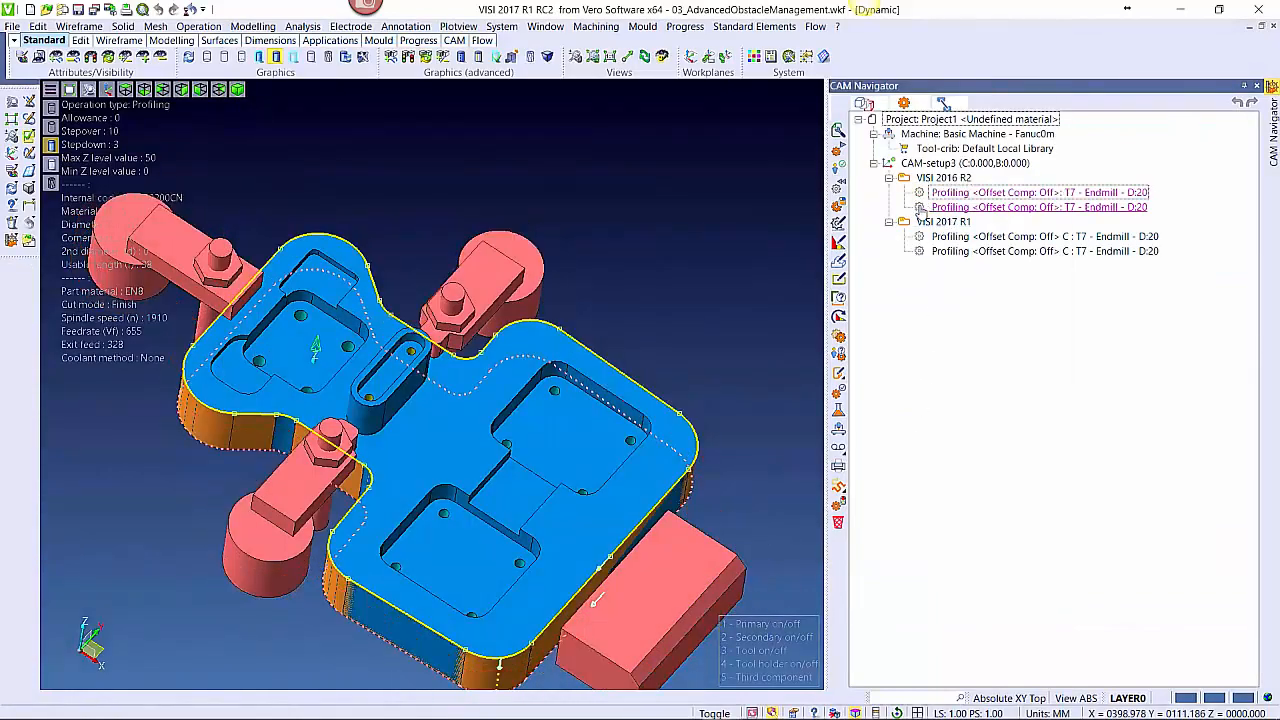
Show the second VISI 2016 R2 Profiling toolpath around the raised slotted boss, examine it near the clamps and open its operation settings
{"action": "left_click", "coordinate": [935, 207]}
{"action": "scroll", "coordinate": [407, 302], "scroll_direction": "up", "scroll_amount": 3}
{"action": "scroll", "coordinate": [409, 307], "scroll_direction": "down", "scroll_amount": 4}
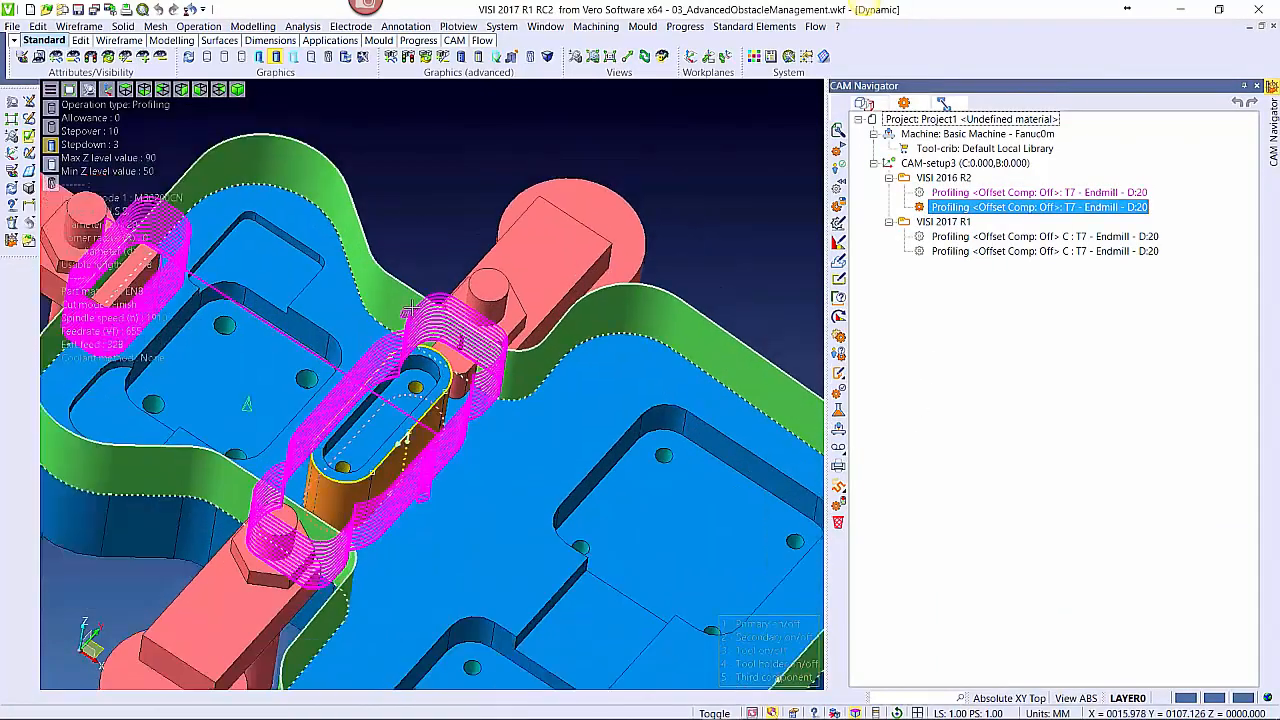
{"action": "double_click", "coordinate": [977, 208]}
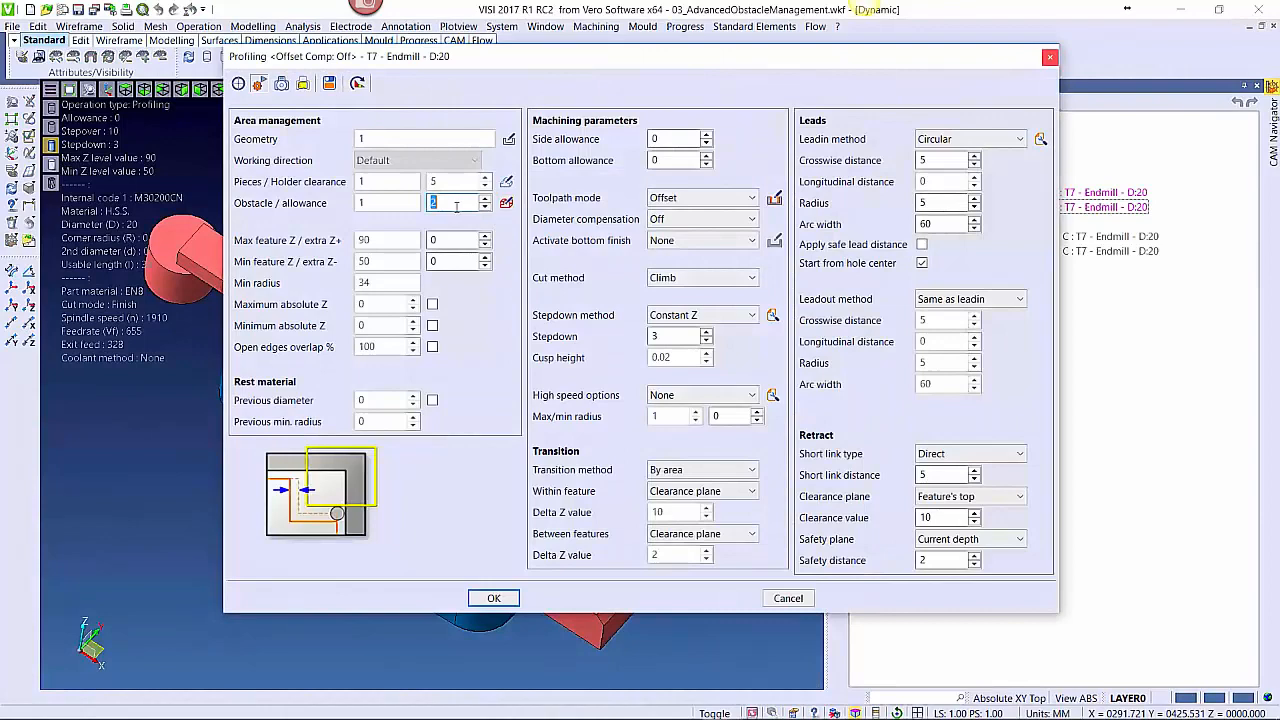
Review the obstacles assigned to the upper-level Profiling operation and close its settings without changes
{"action": "left_click", "coordinate": [507, 204]}
{"action": "left_click", "coordinate": [910, 161]}
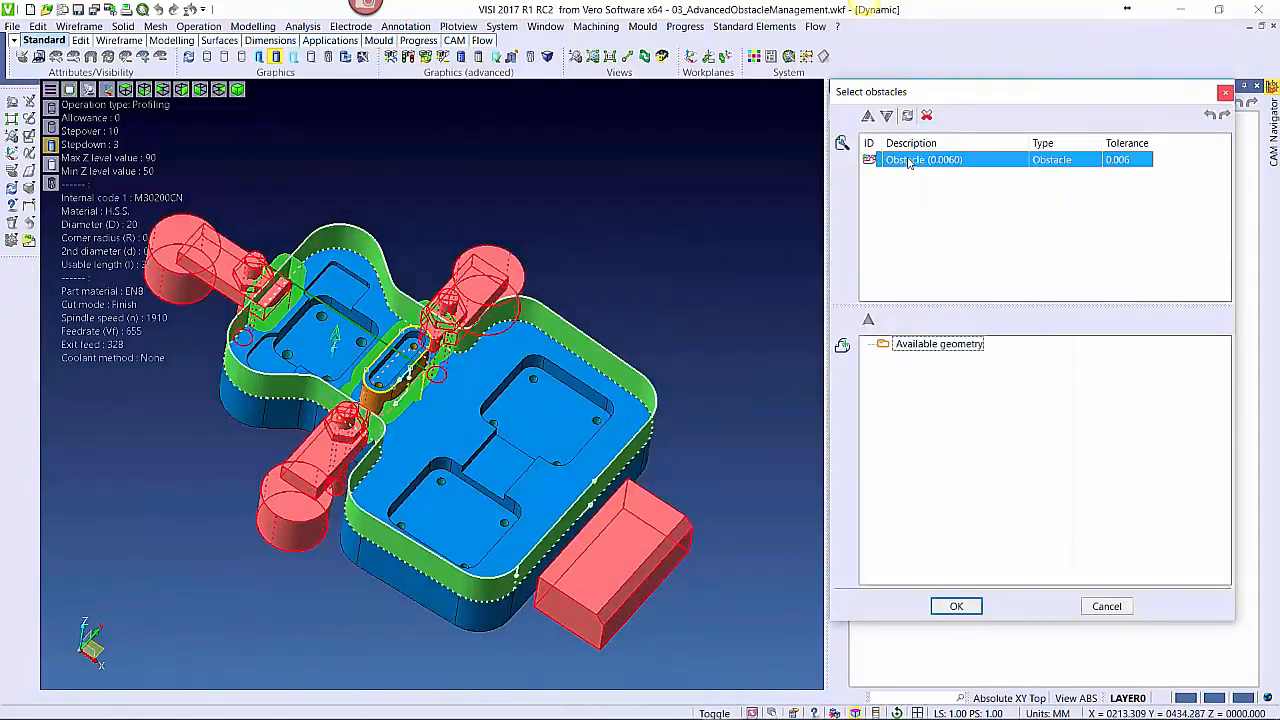
{"action": "left_click", "coordinate": [1107, 606]}
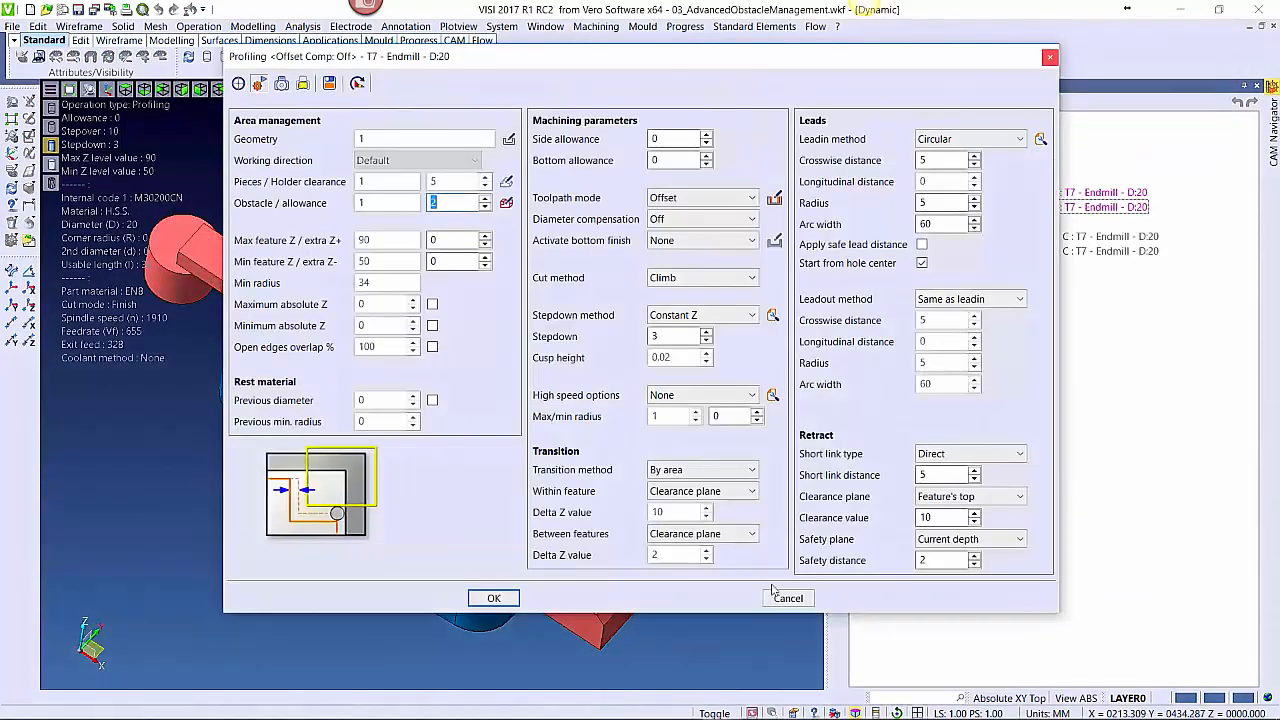
{"action": "left_click", "coordinate": [775, 595]}
Duplicate both Profiling operations from the VISI 2016 R2 folder and build the two copies
{"action": "left_click", "coordinate": [965, 193], "text": "shift"}
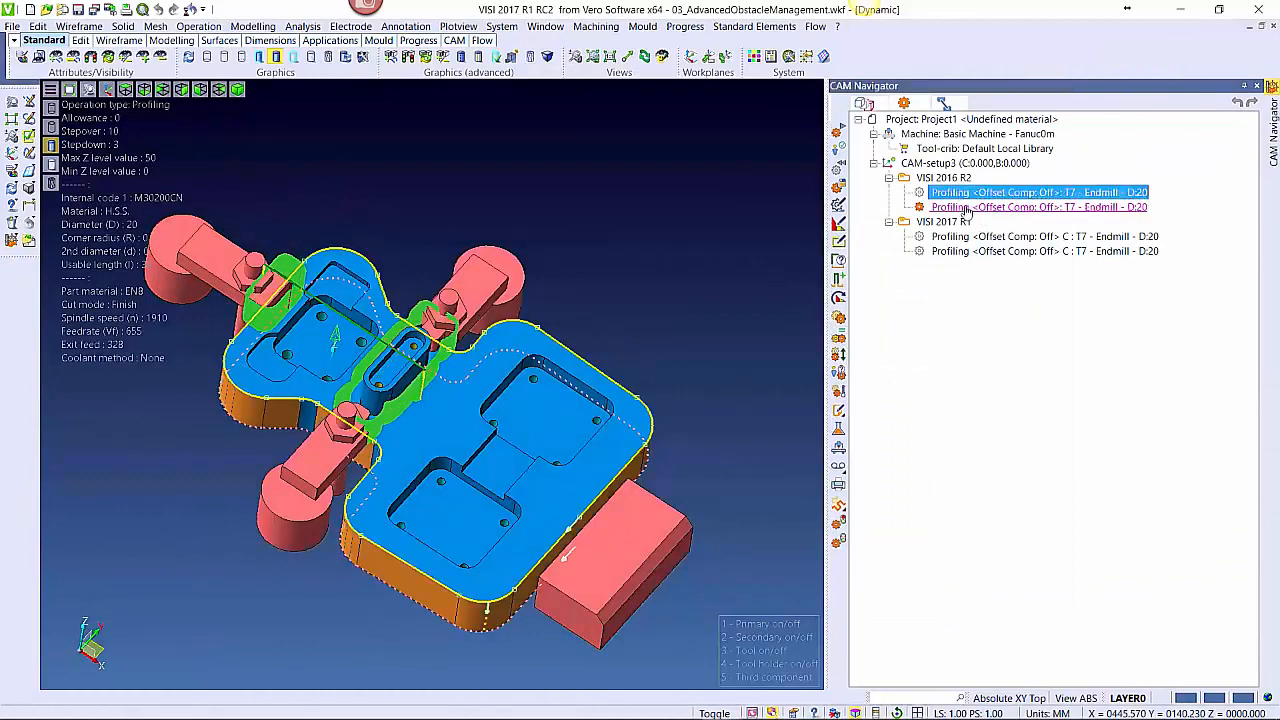
{"action": "right_click", "coordinate": [963, 194]}
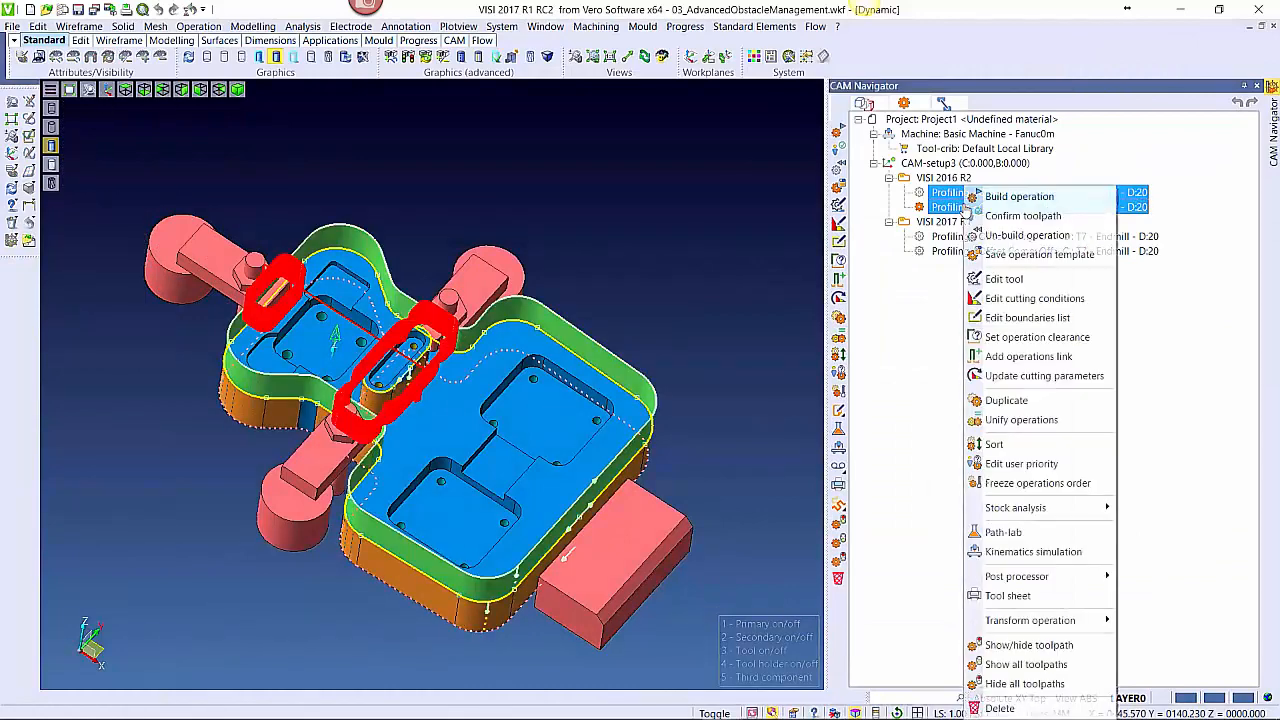
{"action": "left_click", "coordinate": [1006, 400]}
{"action": "left_click", "coordinate": [320, 200]}
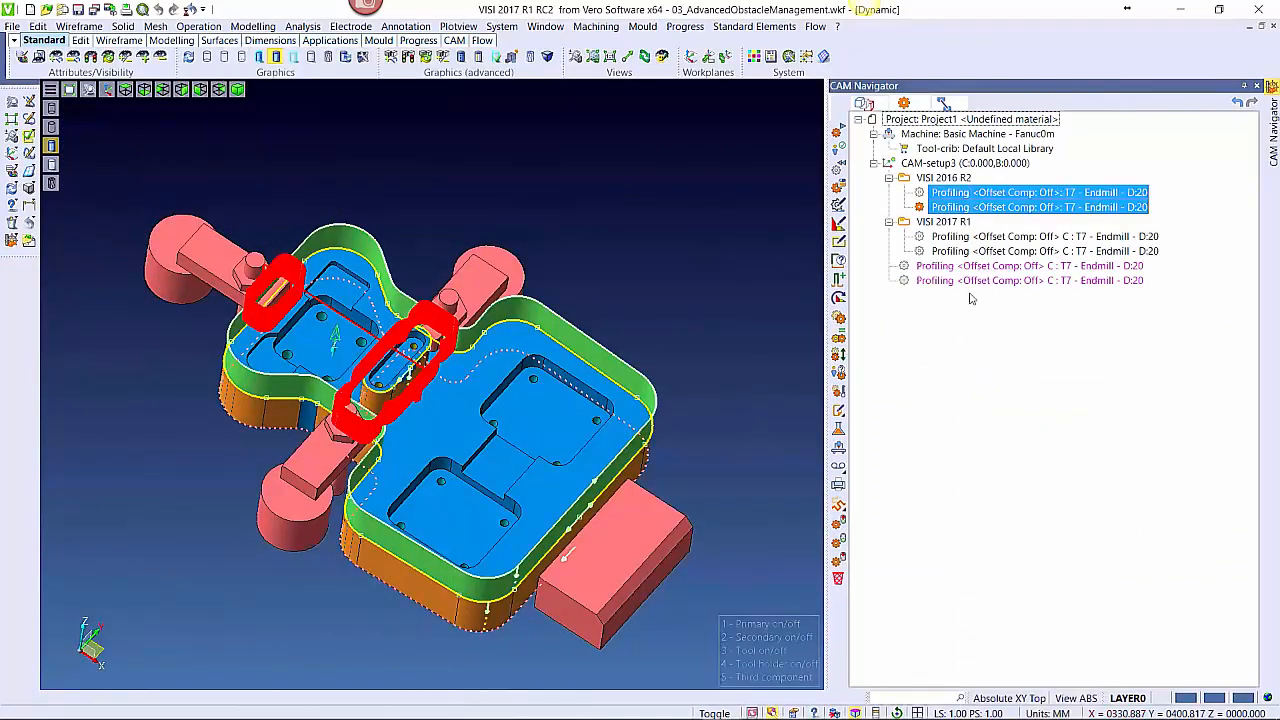
{"action": "right_click", "coordinate": [948, 270]}
{"action": "left_click", "coordinate": [1000, 216]}
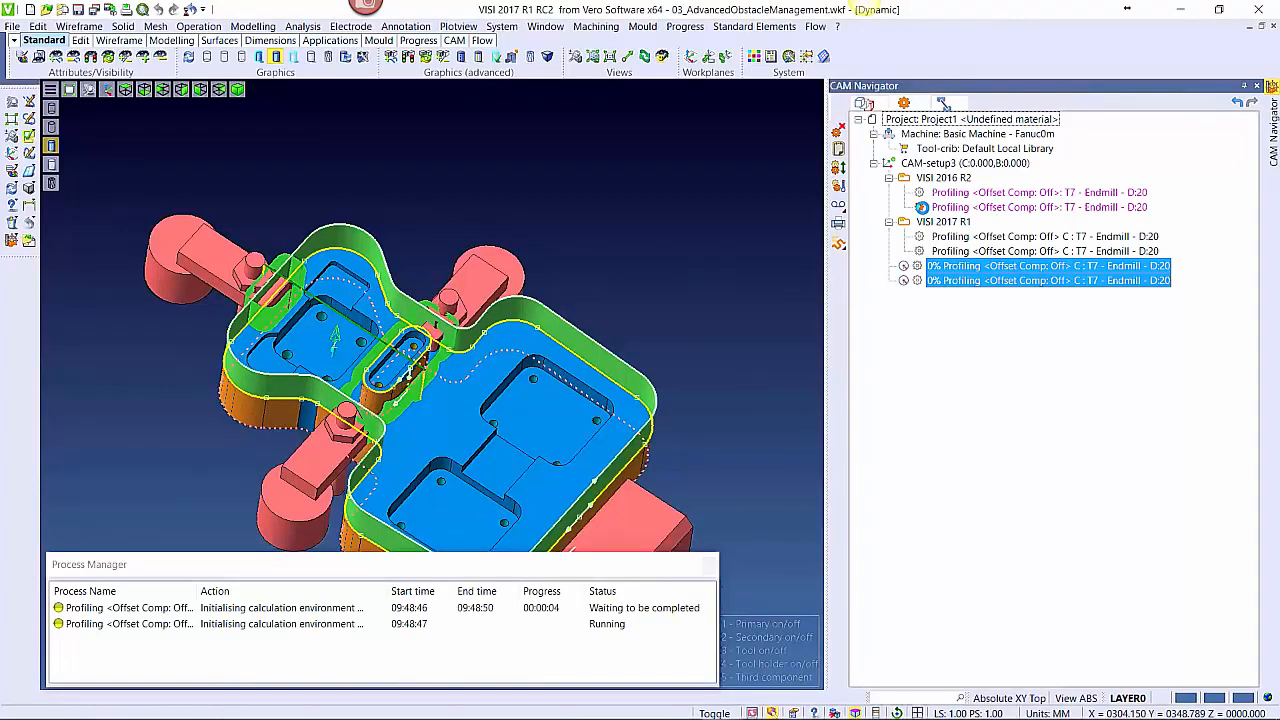
Examine the first copied Profiling toolpath where it passes the clamps and the rectangular block
{"action": "left_click", "coordinate": [945, 266]}
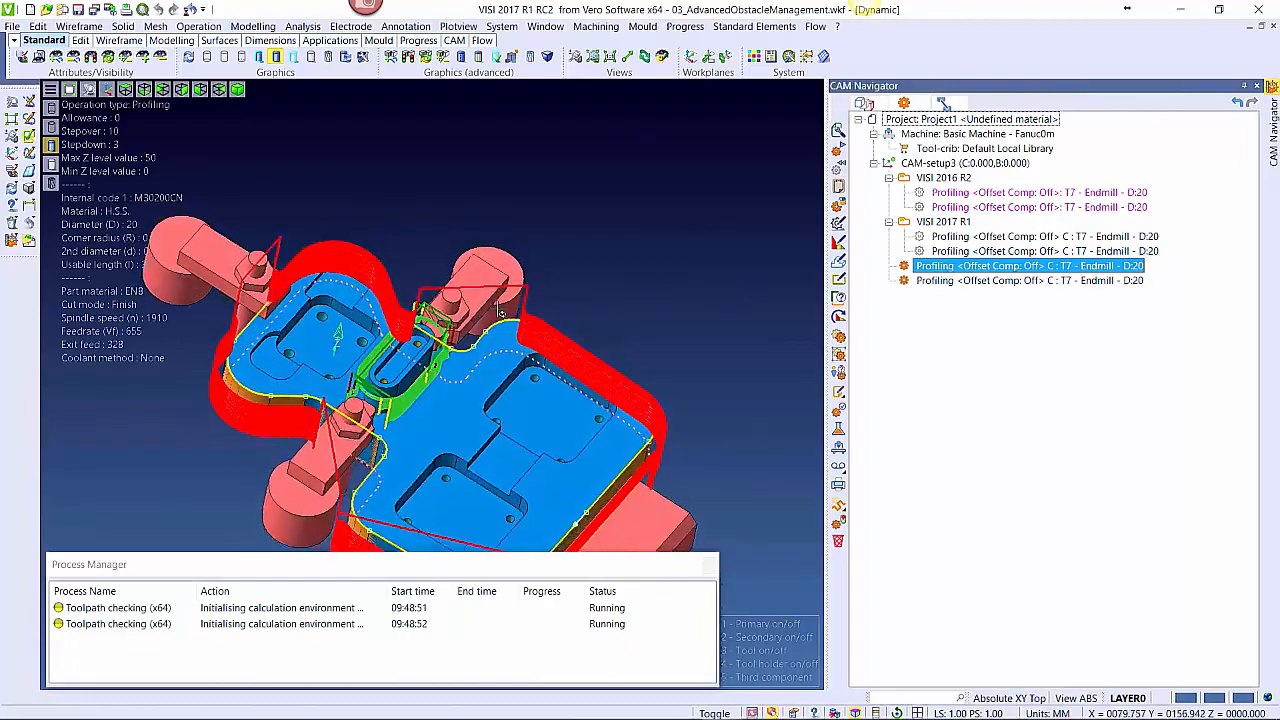
{"action": "middle_click_drag", "start_coordinate": [501, 314], "coordinate": [392, 428]}
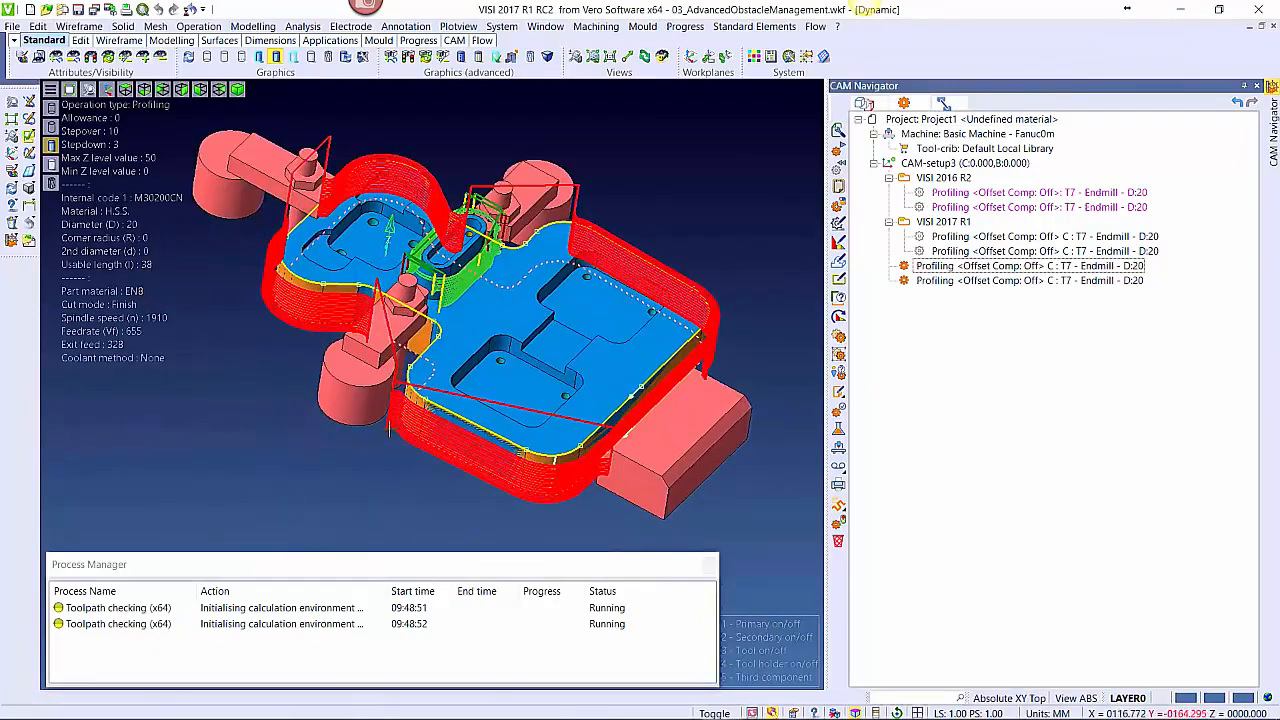
{"action": "scroll", "coordinate": [400, 410], "scroll_direction": "up", "scroll_amount": 6}
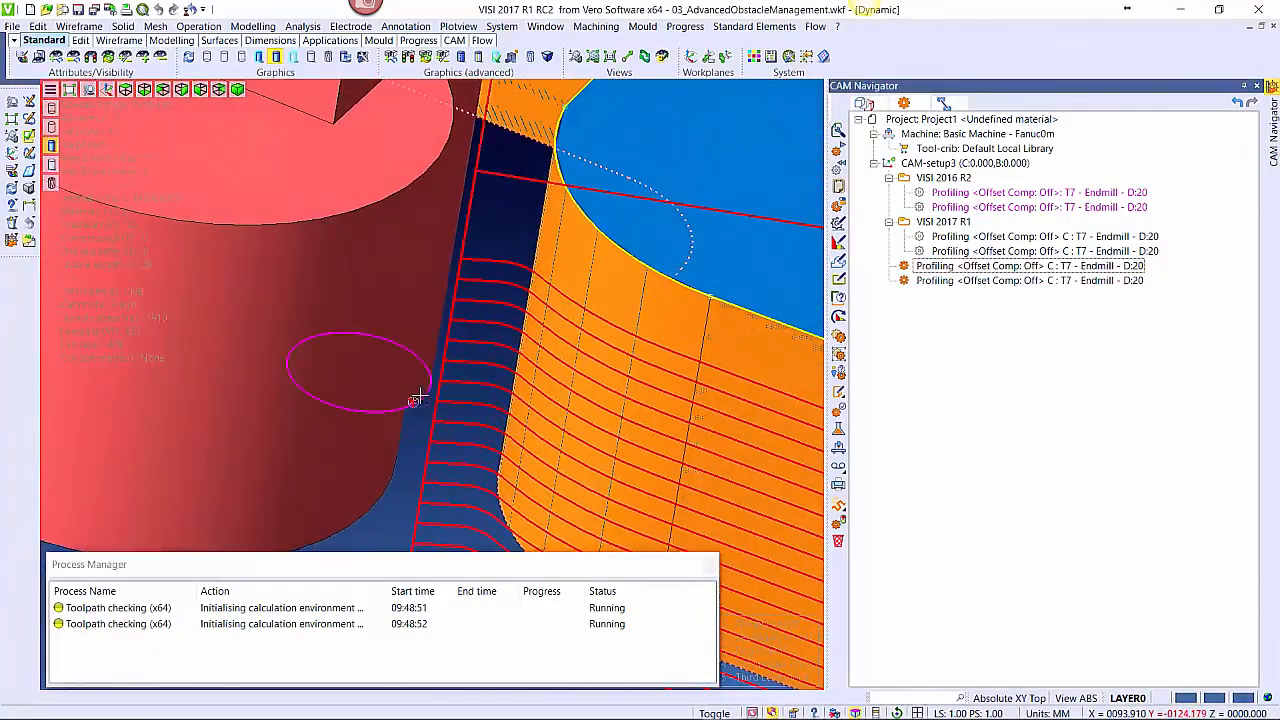
{"action": "scroll", "coordinate": [423, 403], "scroll_direction": "down", "scroll_amount": 7}
{"action": "middle_click_drag", "start_coordinate": [642, 453], "coordinate": [515, 363]}
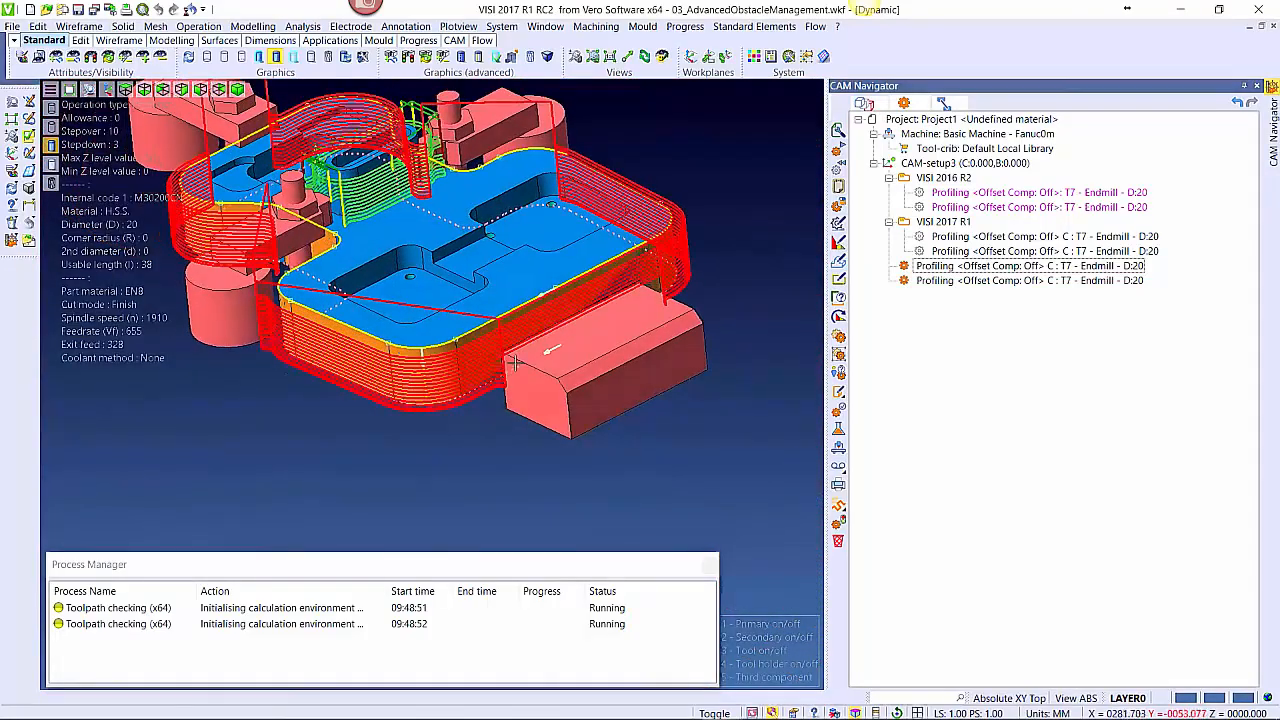
{"action": "scroll", "coordinate": [515, 363], "scroll_direction": "up", "scroll_amount": 8}
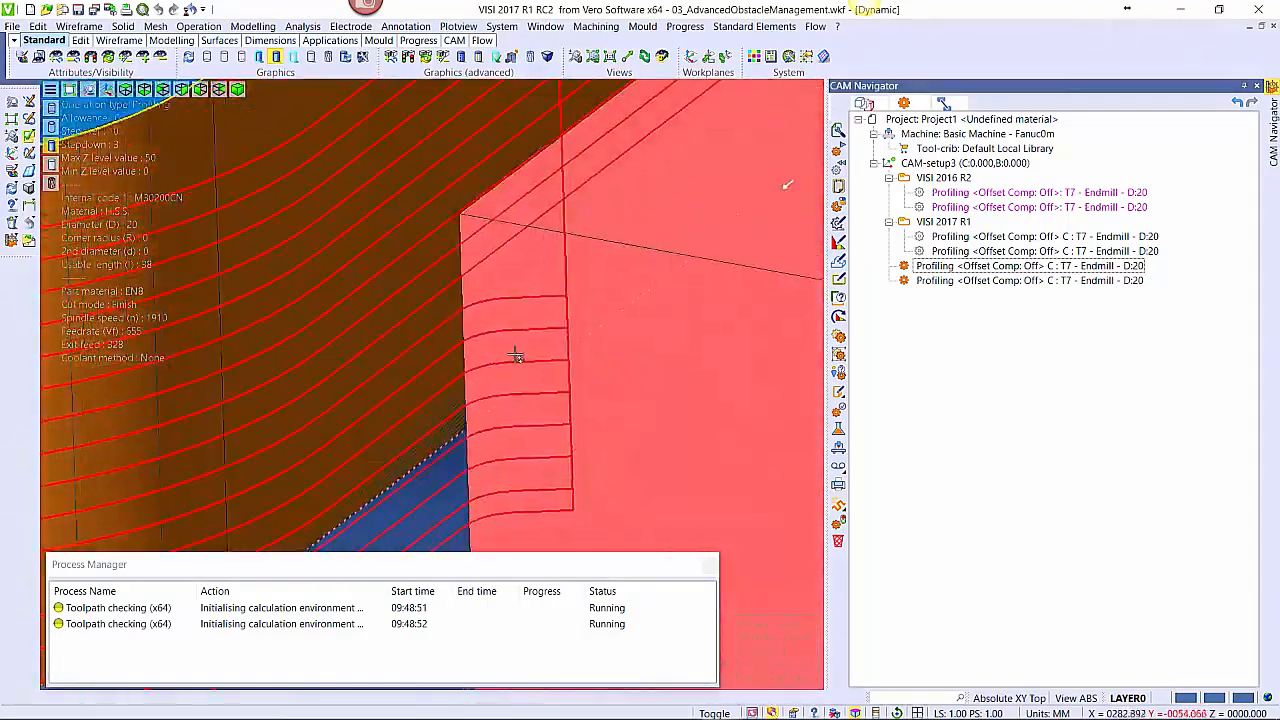
{"action": "scroll", "coordinate": [515, 357], "scroll_direction": "down", "scroll_amount": 8}
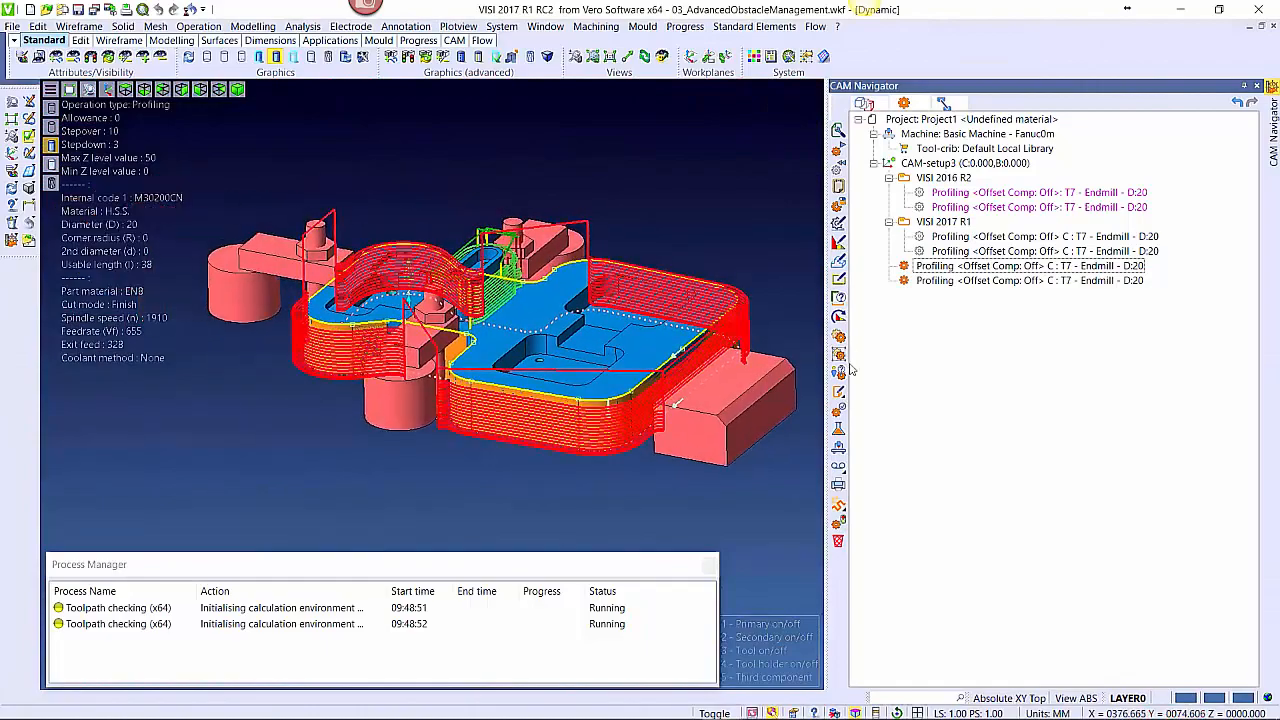
Hide the first copied toolpath and examine the second copy's toolpath around the clamp bolts
{"action": "left_click", "coordinate": [906, 266]}
{"action": "left_click", "coordinate": [937, 281]}
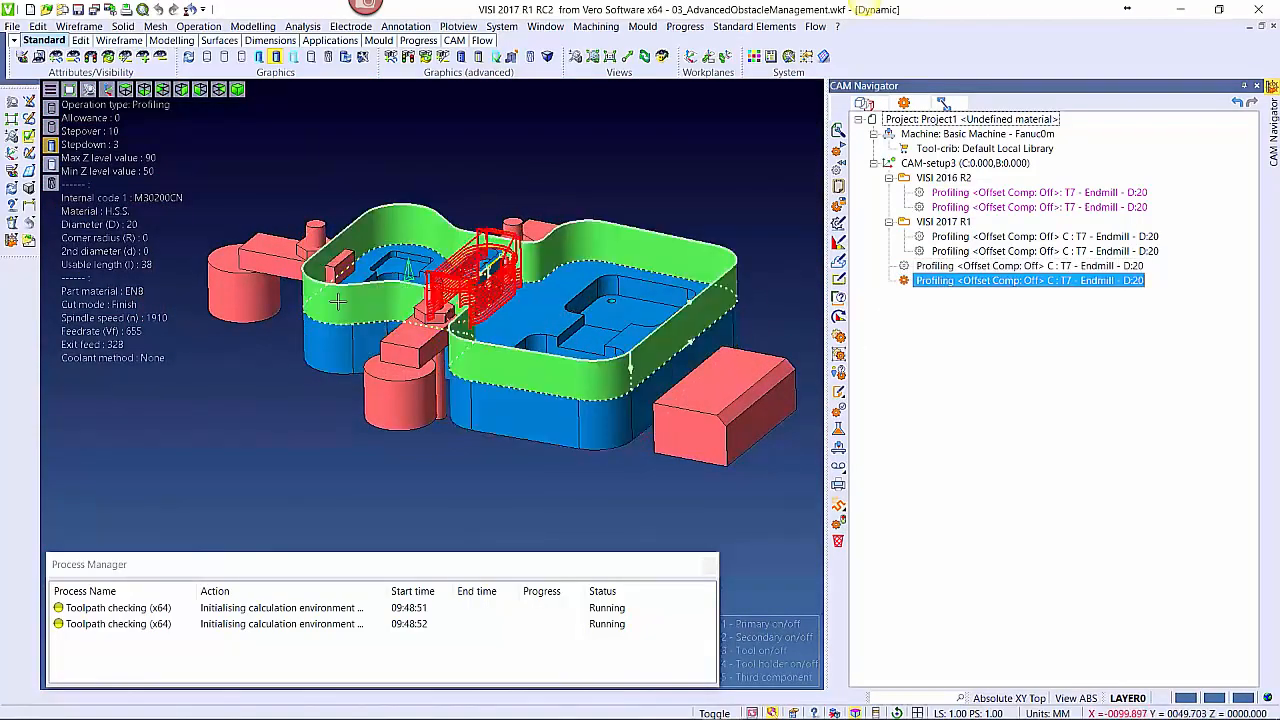
{"action": "middle_click_drag", "start_coordinate": [338, 301], "coordinate": [348, 328]}
{"action": "scroll", "coordinate": [436, 318], "scroll_direction": "up", "scroll_amount": 7}
{"action": "mouse_move", "coordinate": [511, 314]}
{"action": "middle_mouse_down"}
{"action": "mouse_move", "coordinate": [484, 342]}
{"action": "mouse_move", "coordinate": [503, 354]}
{"action": "mouse_move", "coordinate": [543, 303]}
{"action": "mouse_move", "coordinate": [528, 313]}
{"action": "middle_mouse_up"}
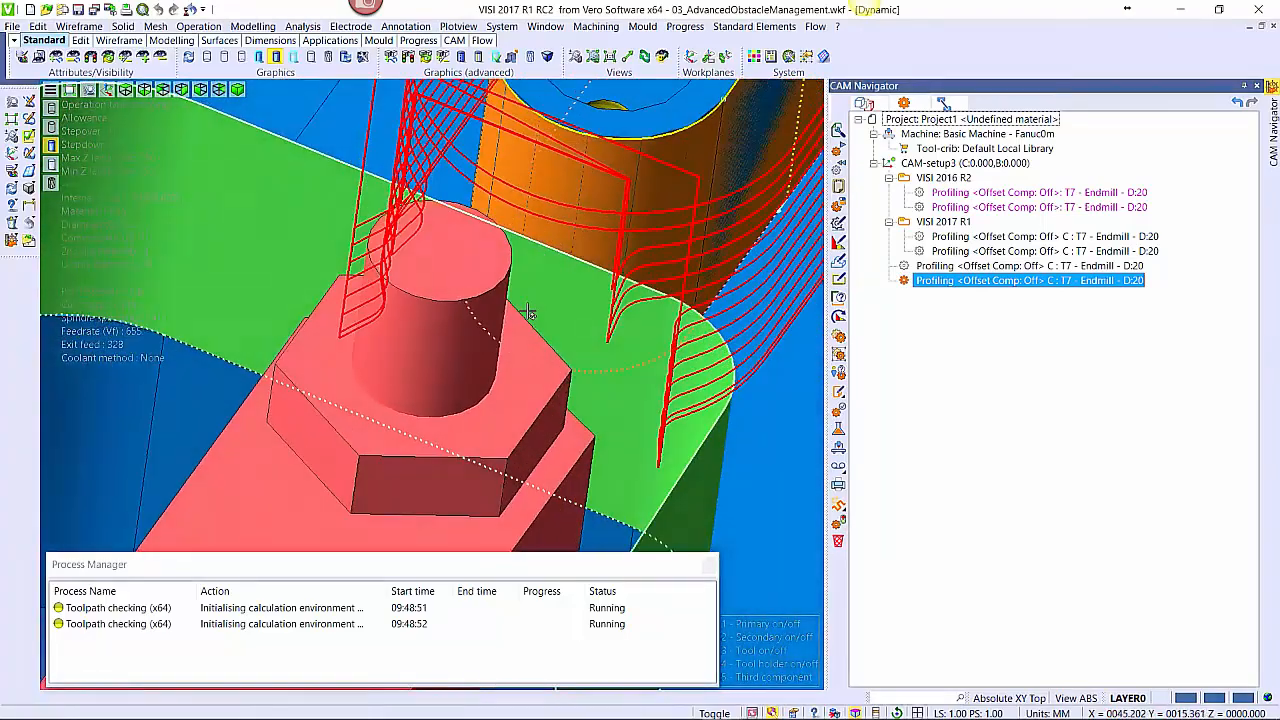
{"action": "scroll", "coordinate": [528, 313], "scroll_direction": "down", "scroll_amount": 10}
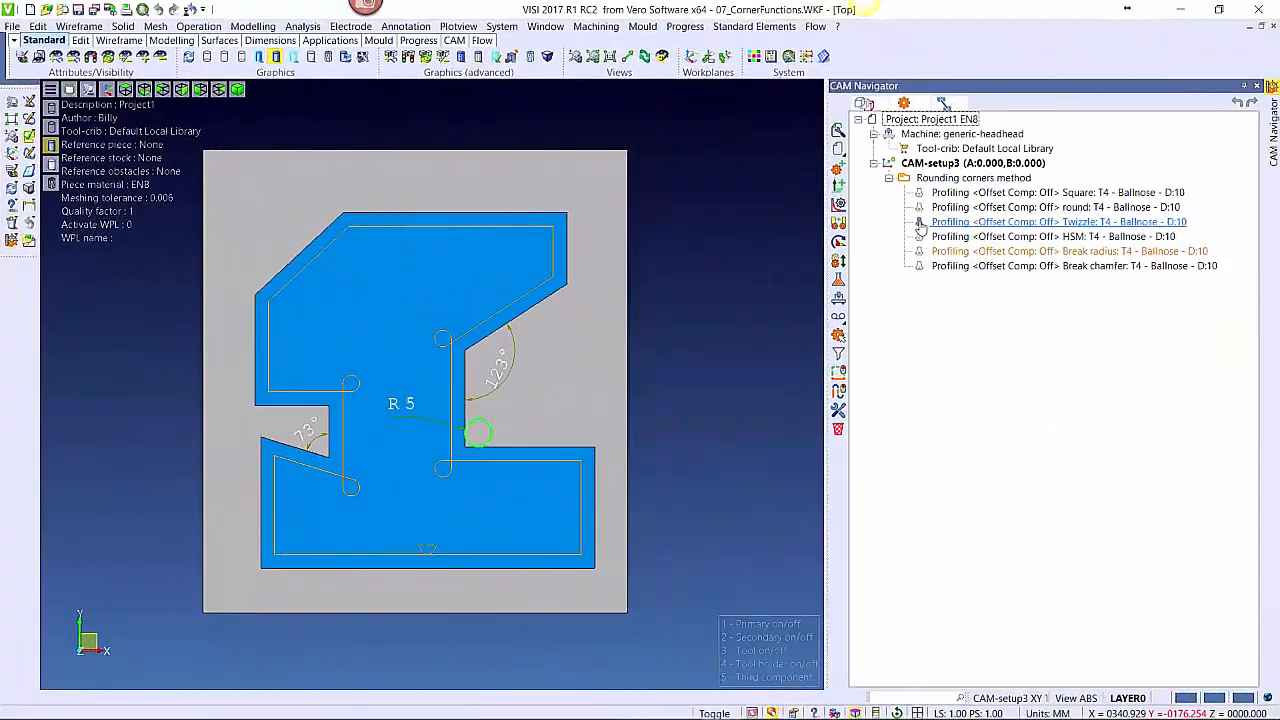
In the corner functions file, hide the Twizzle toolpath and display the Square one to examine its corners
{"action": "left_click", "coordinate": [920, 224]}
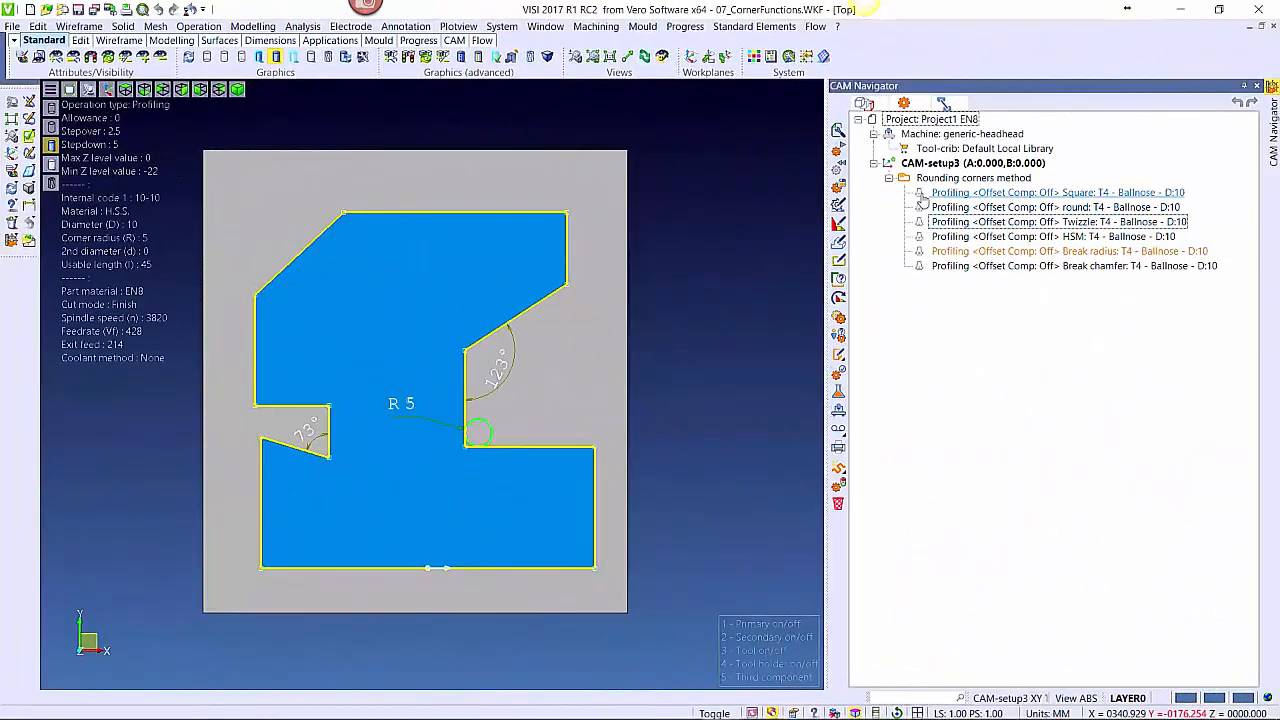
{"action": "left_click", "coordinate": [921, 194]}
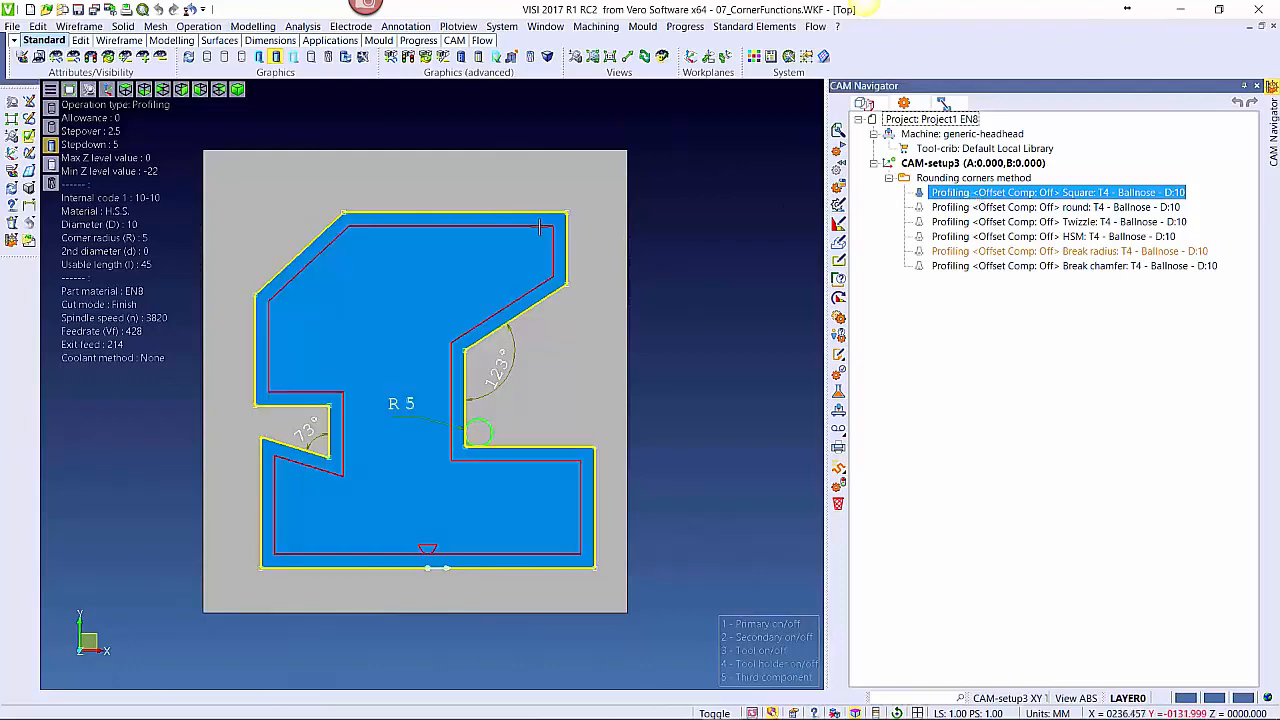
{"action": "scroll", "coordinate": [540, 228], "scroll_direction": "up", "scroll_amount": 5}
Review the rounding corners properties of the Square Profiling operation and close its settings without changes
{"action": "double_click", "coordinate": [1026, 193]}
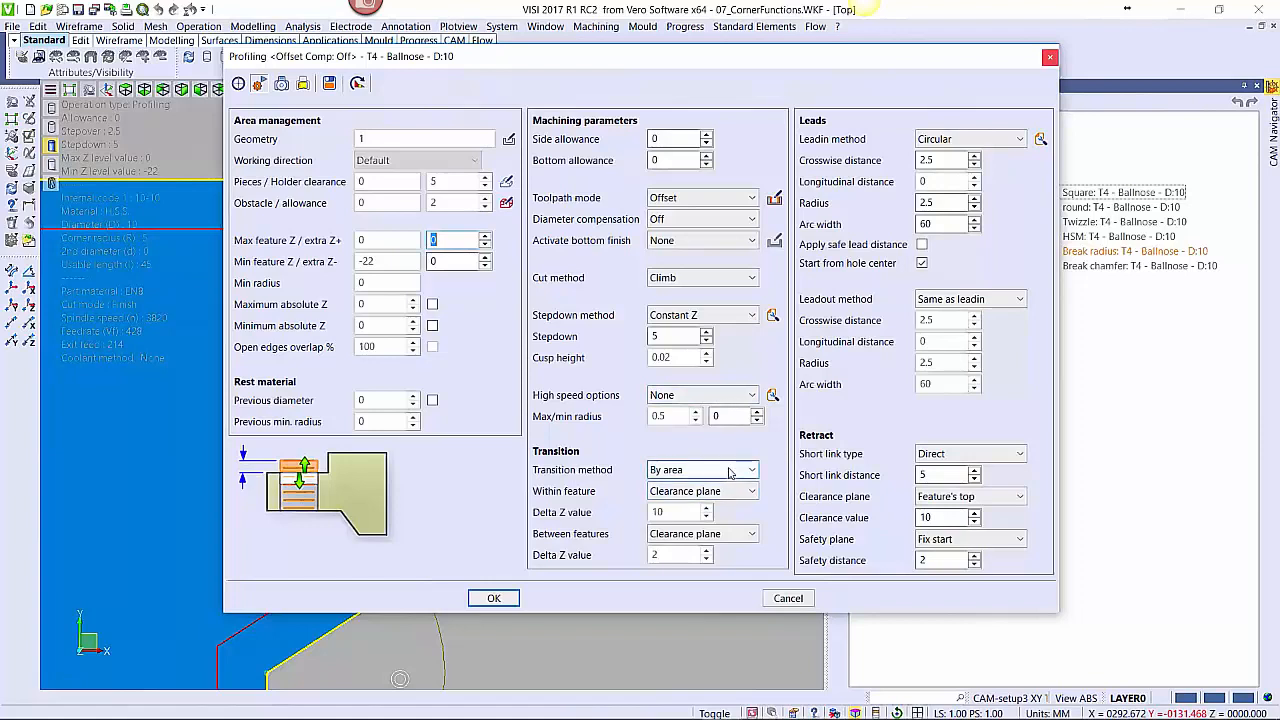
{"action": "left_click", "coordinate": [773, 395]}
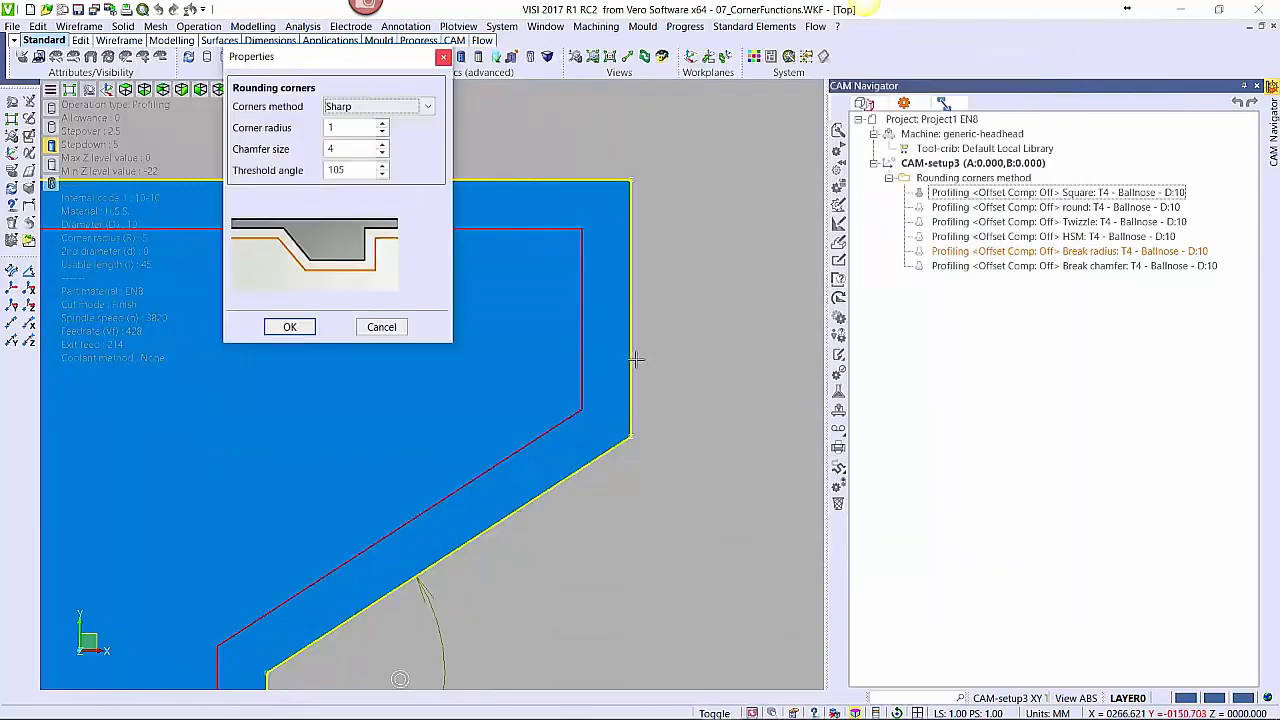
{"action": "left_click", "coordinate": [381, 327]}
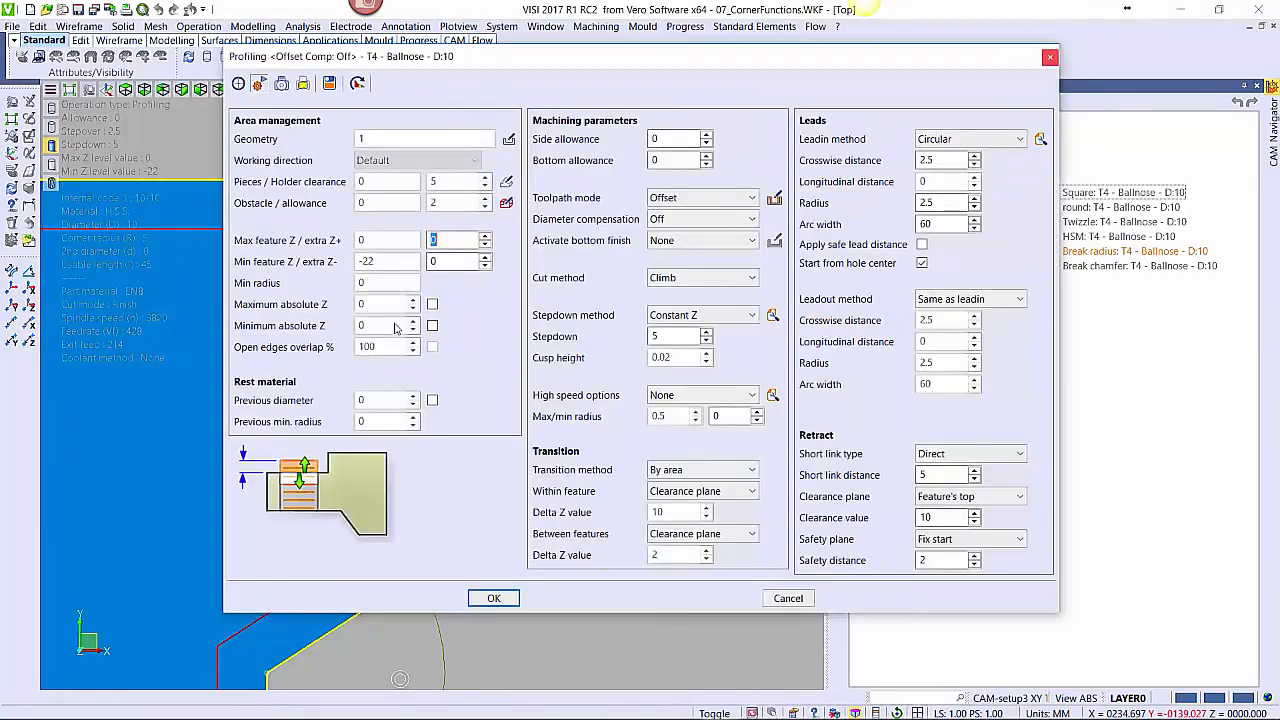
{"action": "left_click", "coordinate": [788, 598]}
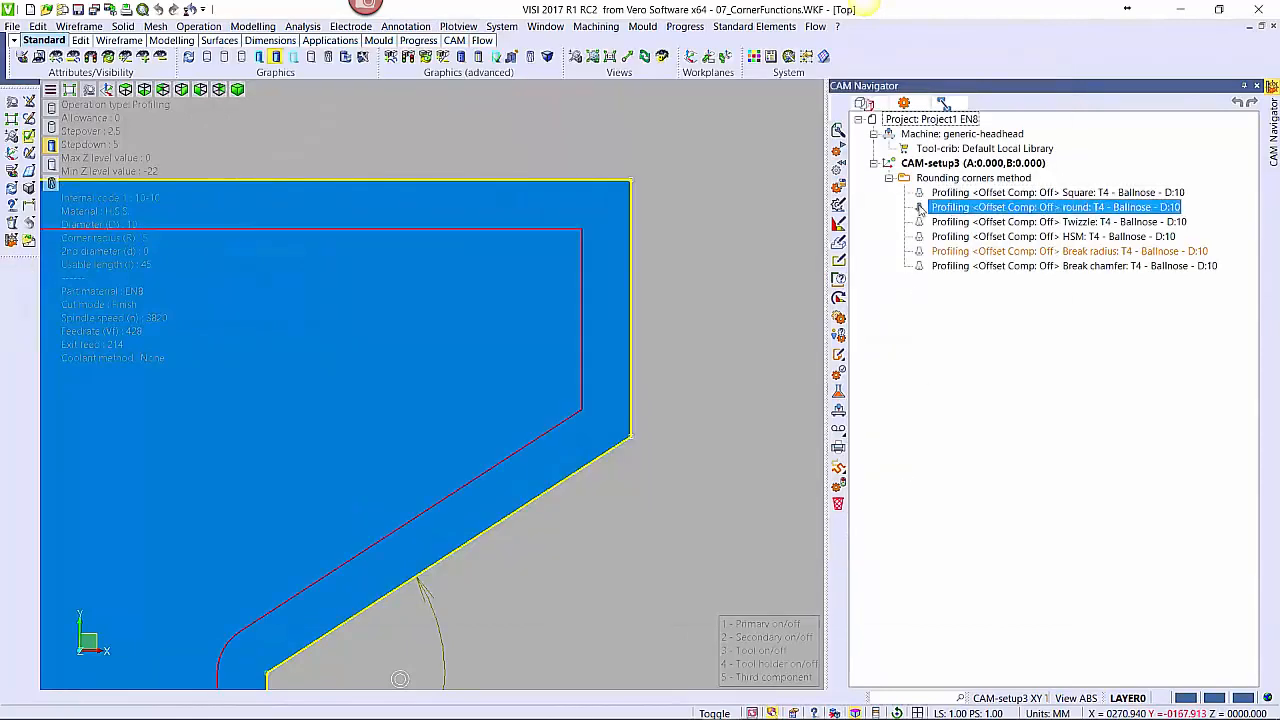
Show the Square toolpath together with the round one and compare them at the 123° corner
{"action": "middle_click_drag", "start_coordinate": [469, 390], "coordinate": [610, 285]}
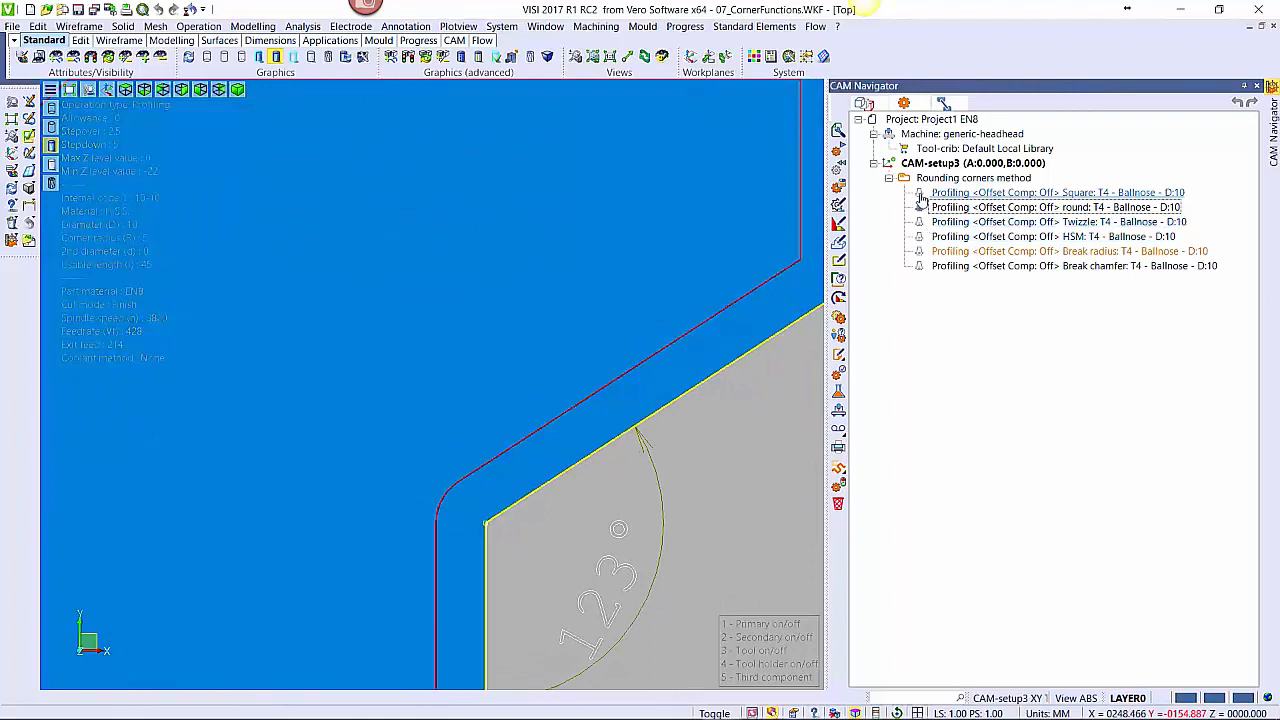
{"action": "left_click", "coordinate": [921, 194]}
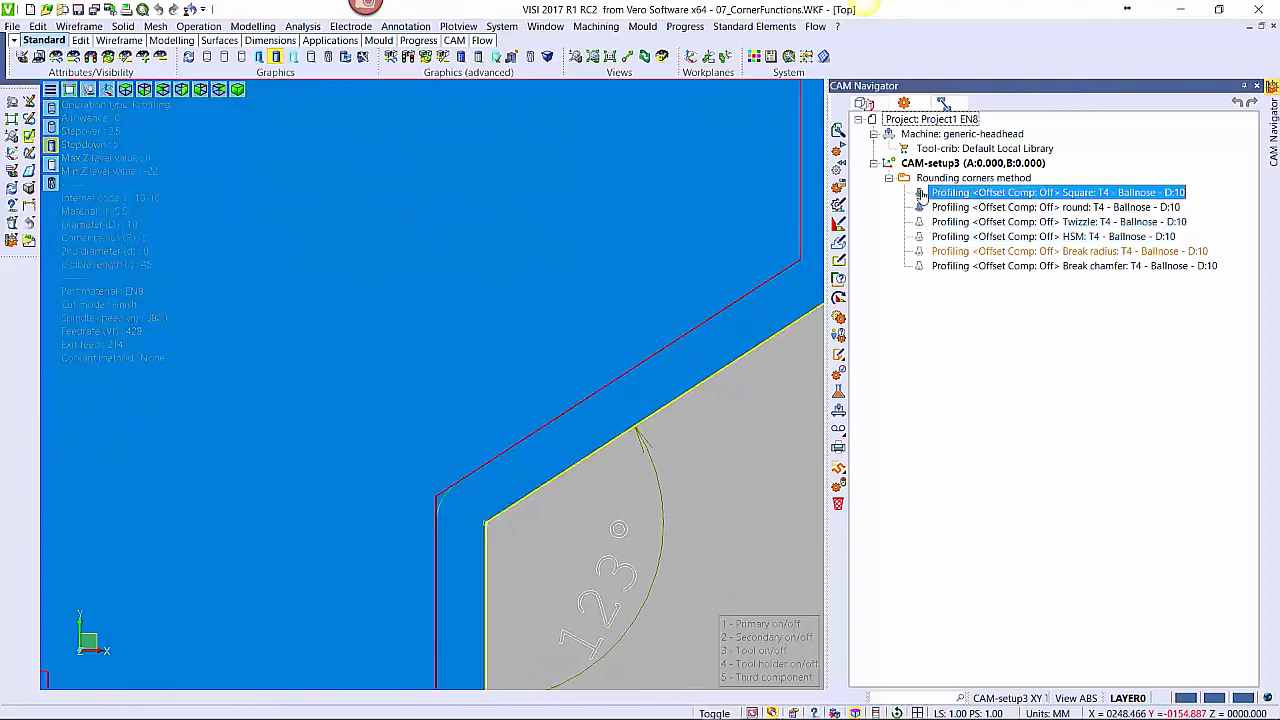
{"action": "scroll", "coordinate": [469, 497], "scroll_direction": "up", "scroll_amount": 2}
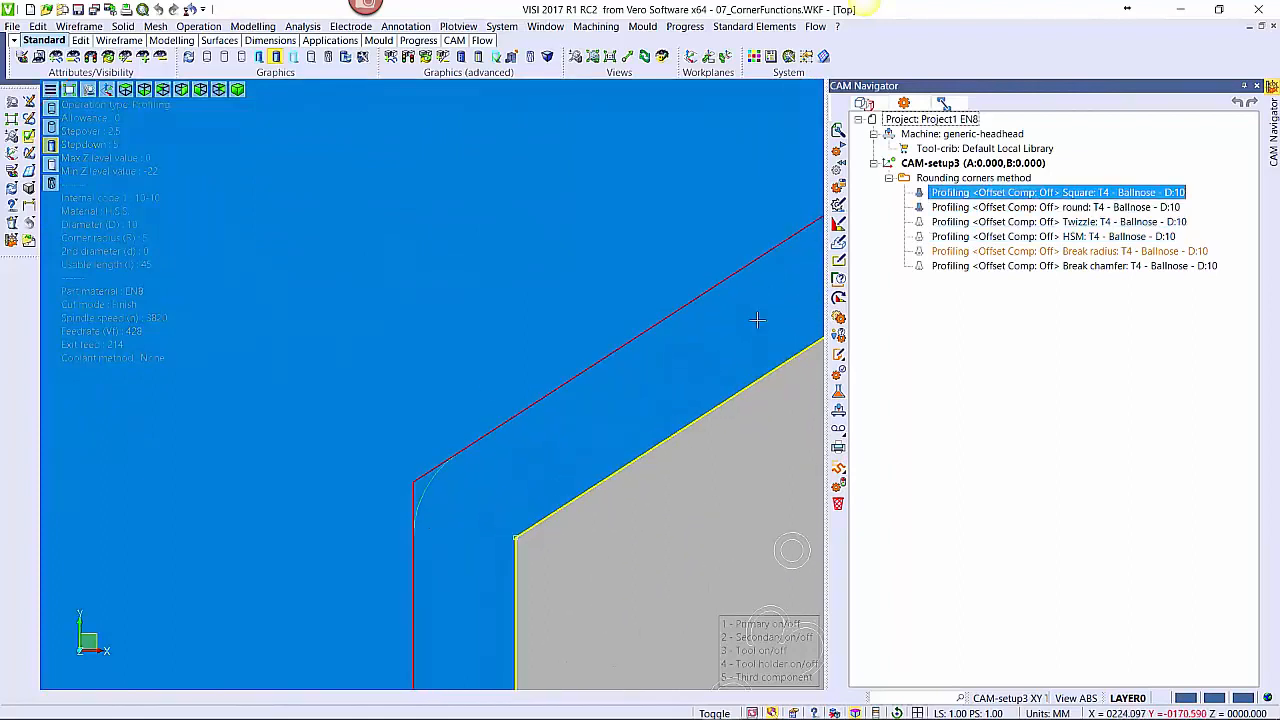
Review the rounding corners properties of the round Profiling operation and close its settings without changes
{"action": "left_click", "coordinate": [968, 208]}
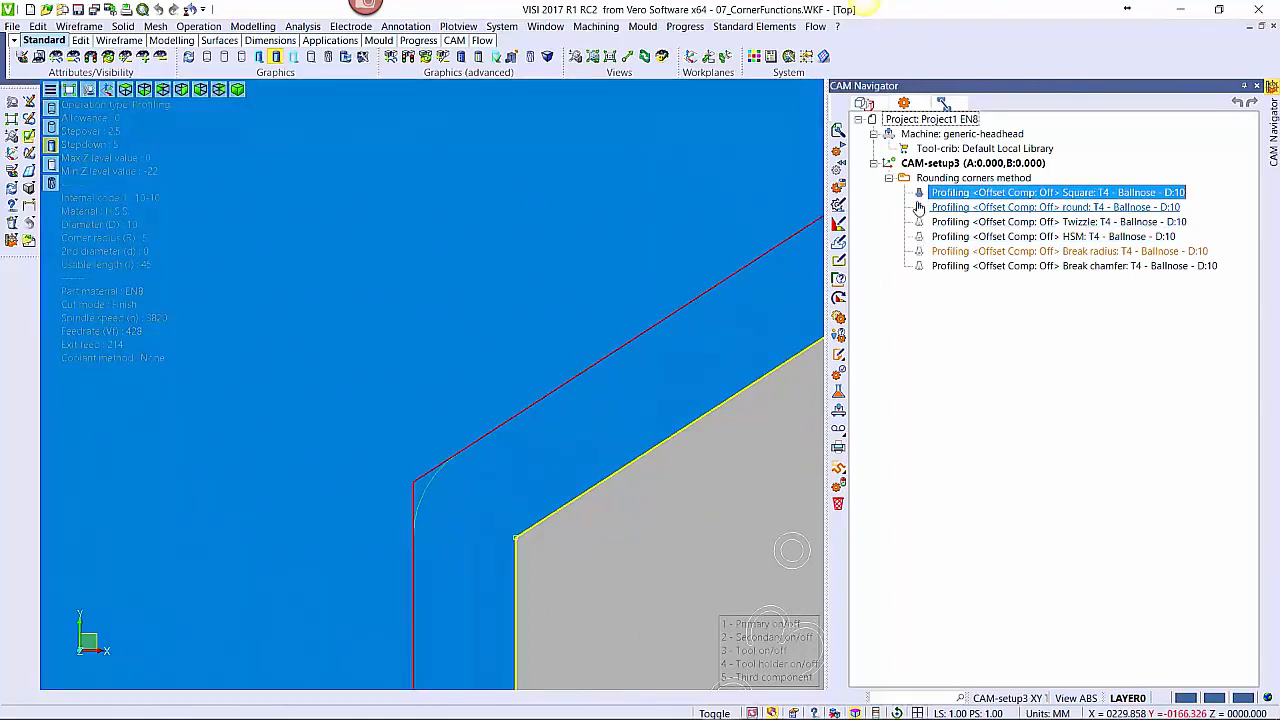
{"action": "double_click", "coordinate": [968, 208]}
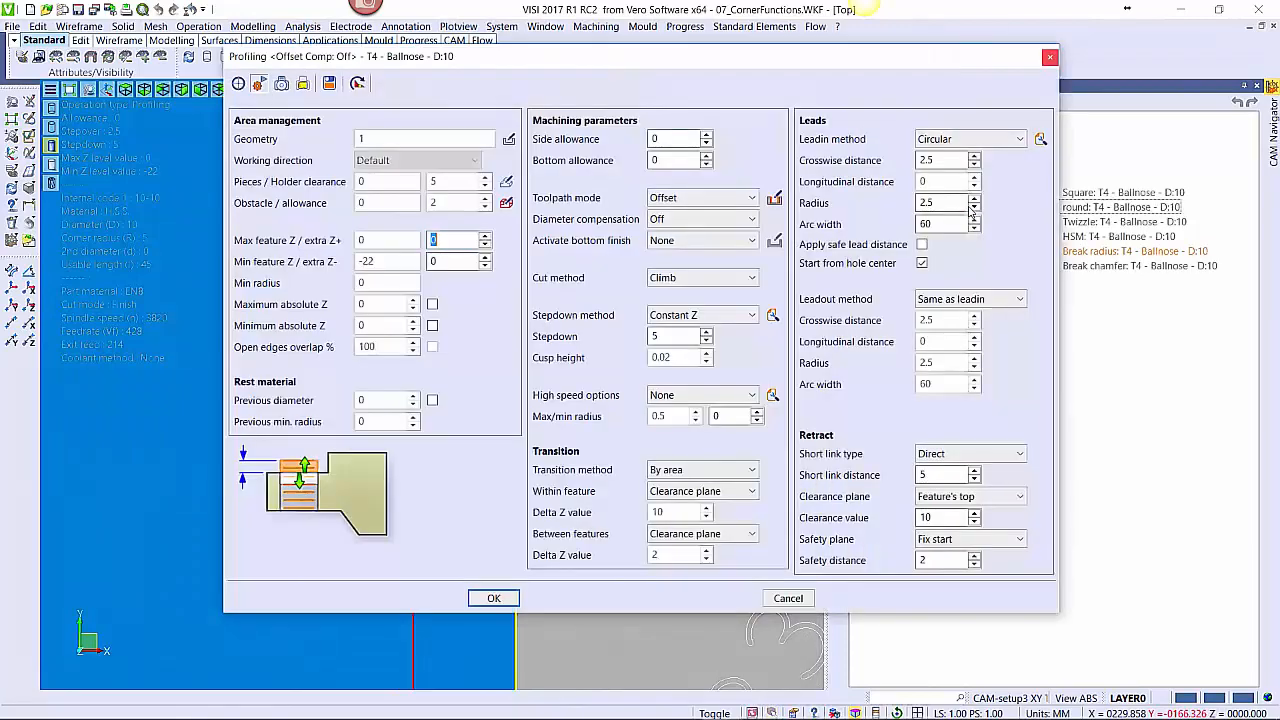
{"action": "left_click", "coordinate": [775, 398]}
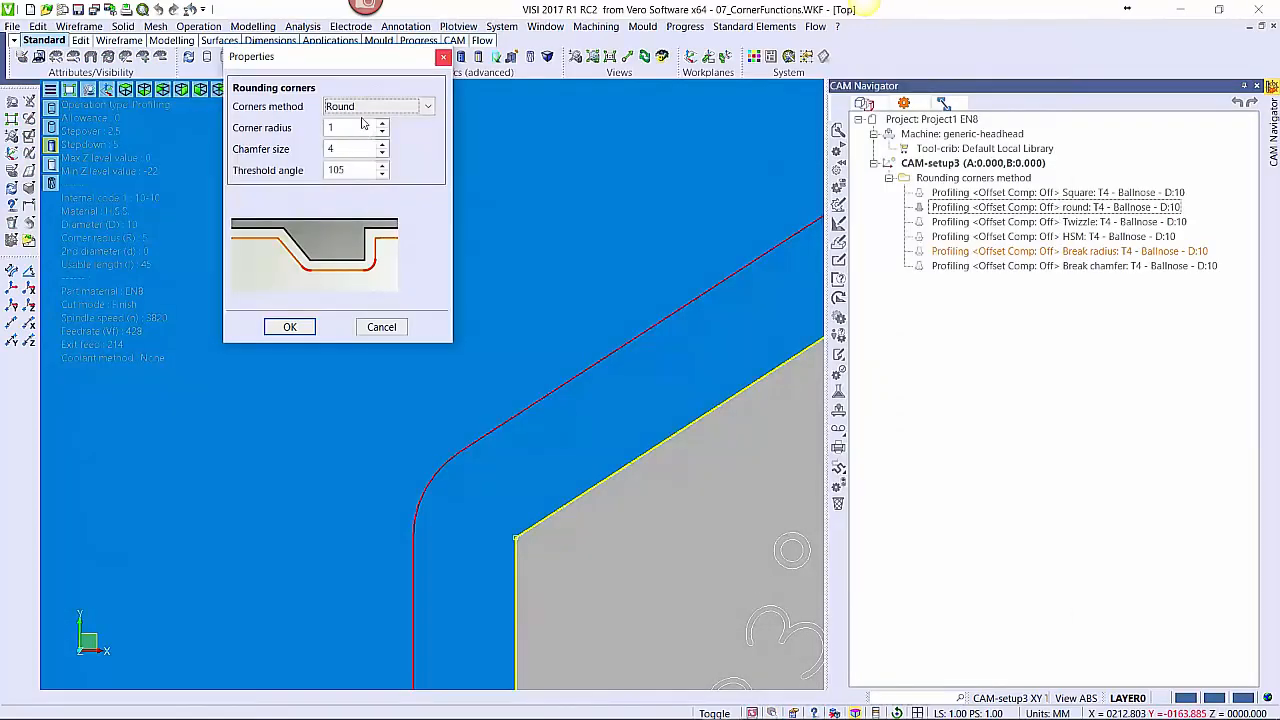
{"action": "left_click", "coordinate": [381, 327]}
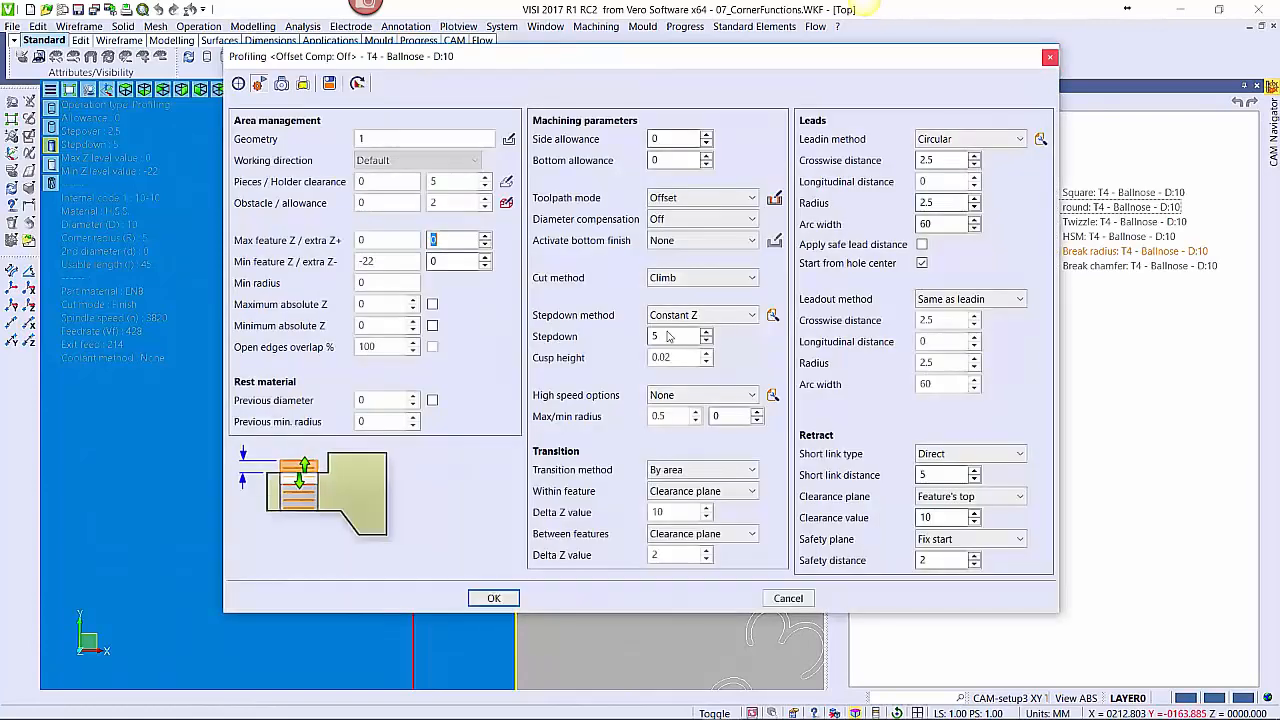
{"action": "left_click", "coordinate": [774, 597]}
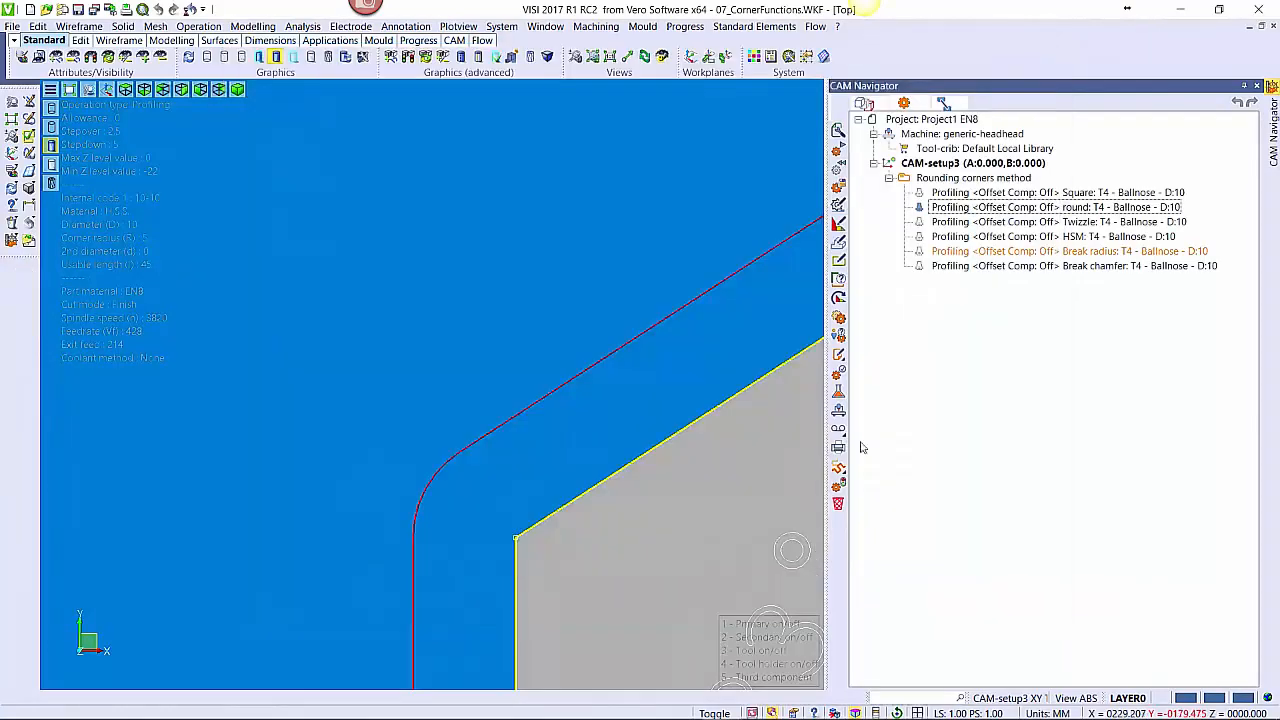
Display the Twizzle toolpath and review its corners method and corner radius, leaving the operation unchanged
{"action": "left_click", "coordinate": [922, 224]}
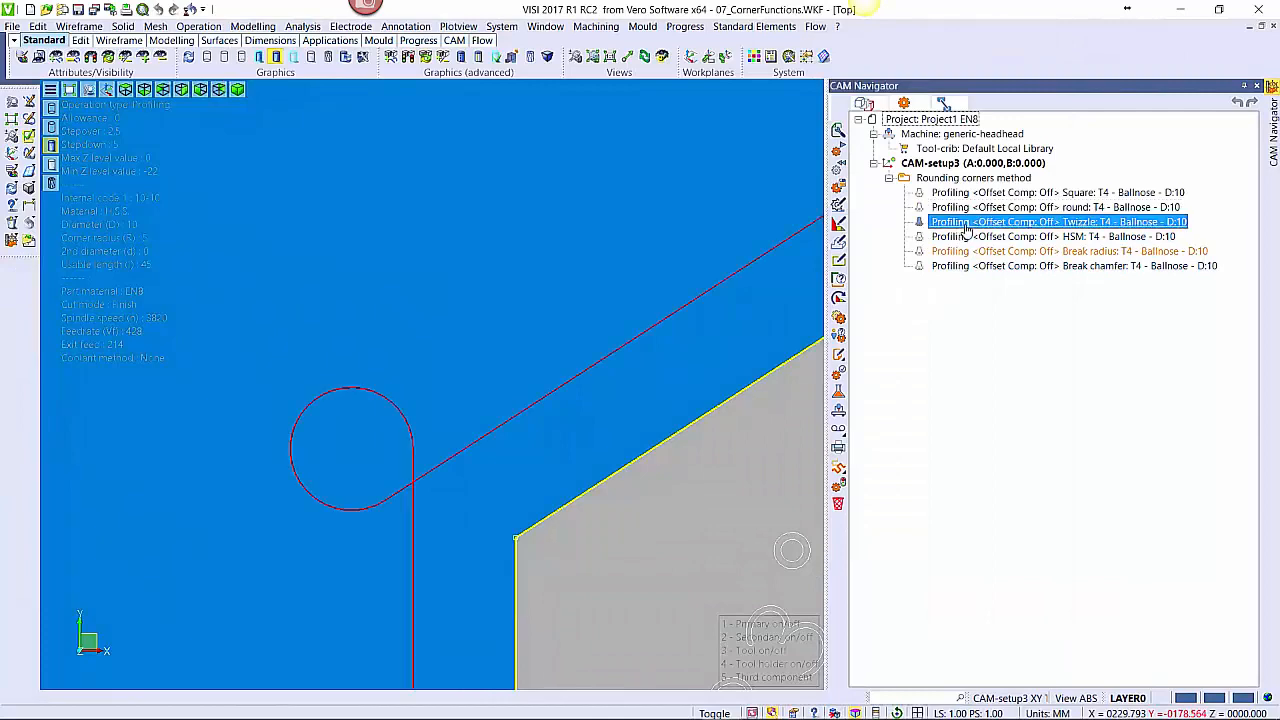
{"action": "double_click", "coordinate": [966, 227]}
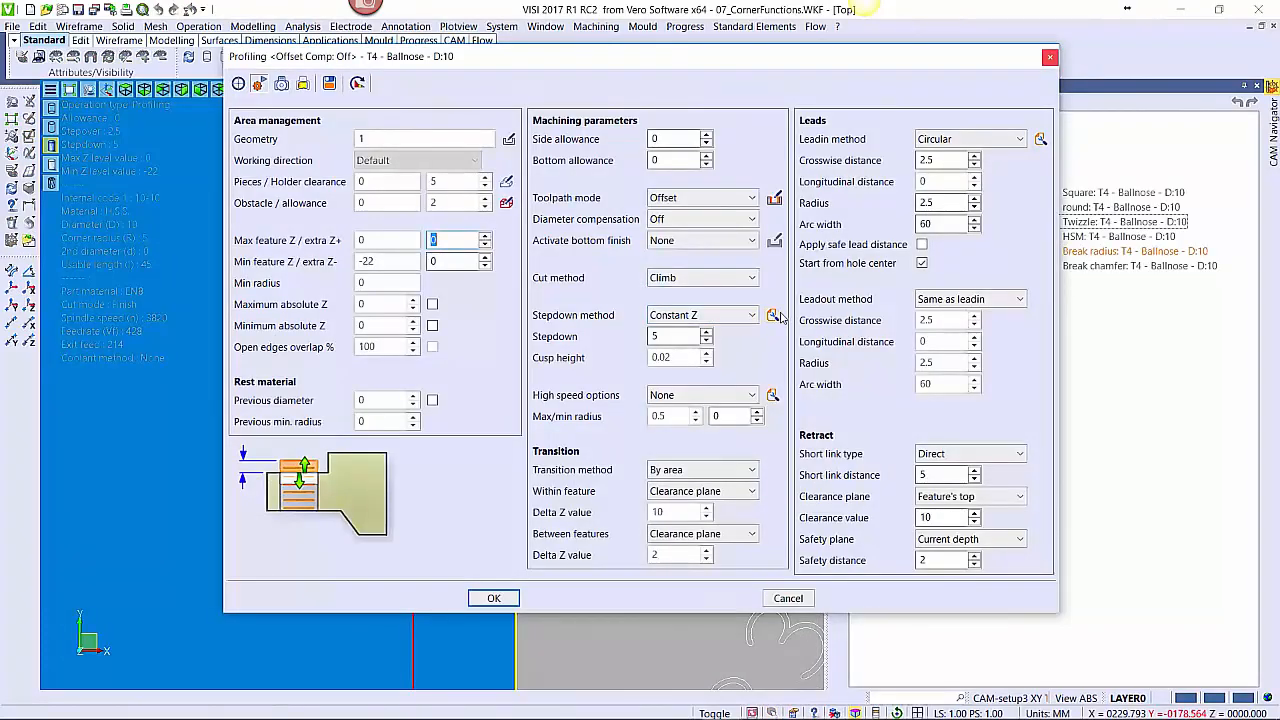
{"action": "left_click", "coordinate": [774, 396]}
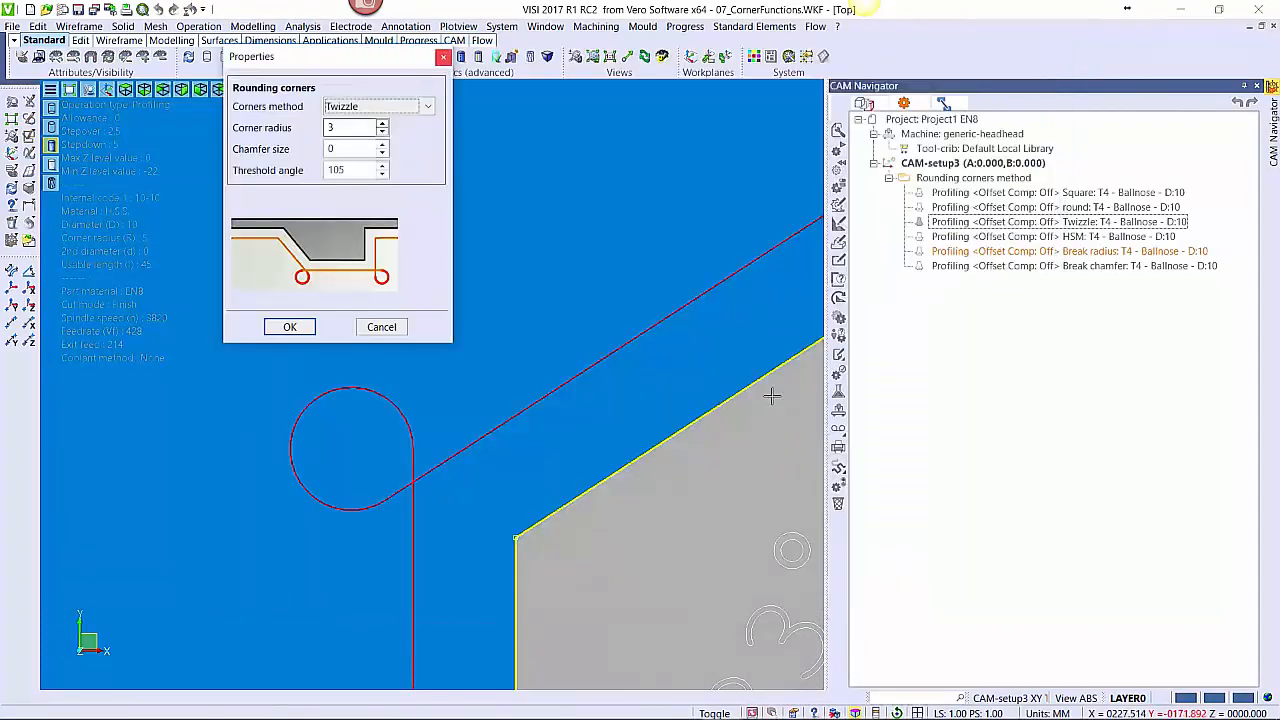
{"action": "left_click", "coordinate": [350, 129]}
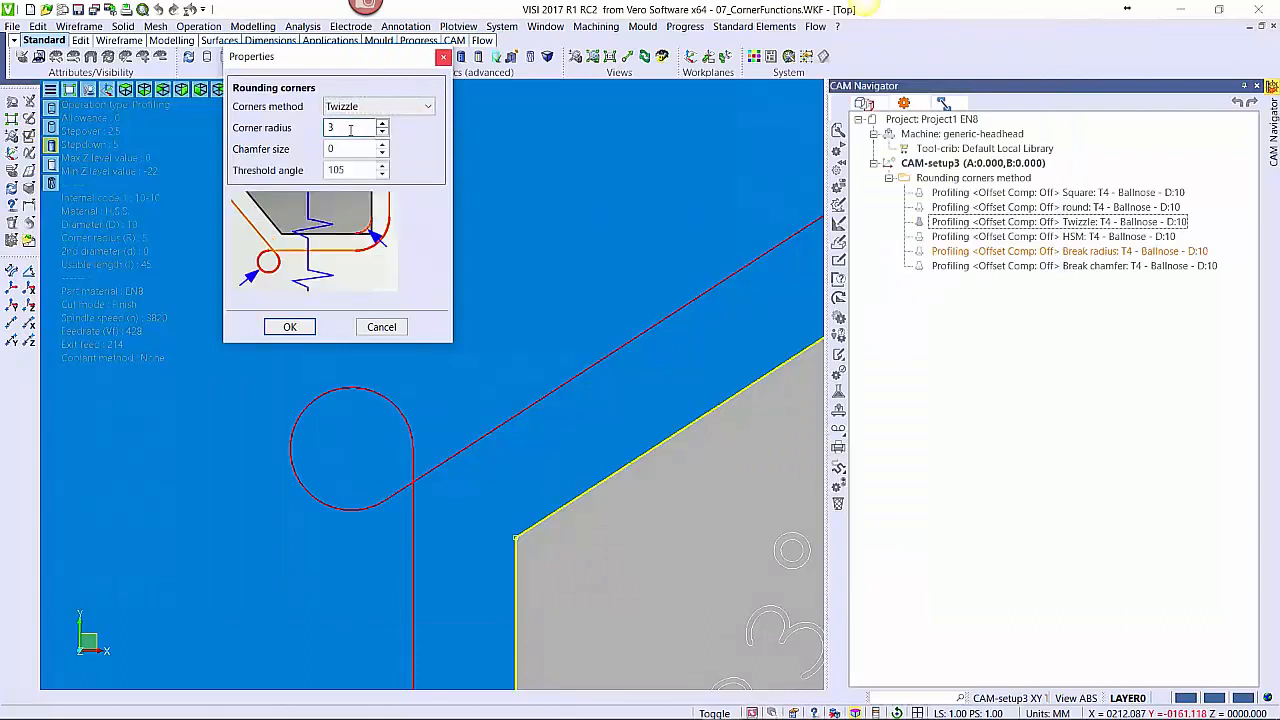
{"action": "left_click", "coordinate": [381, 328]}
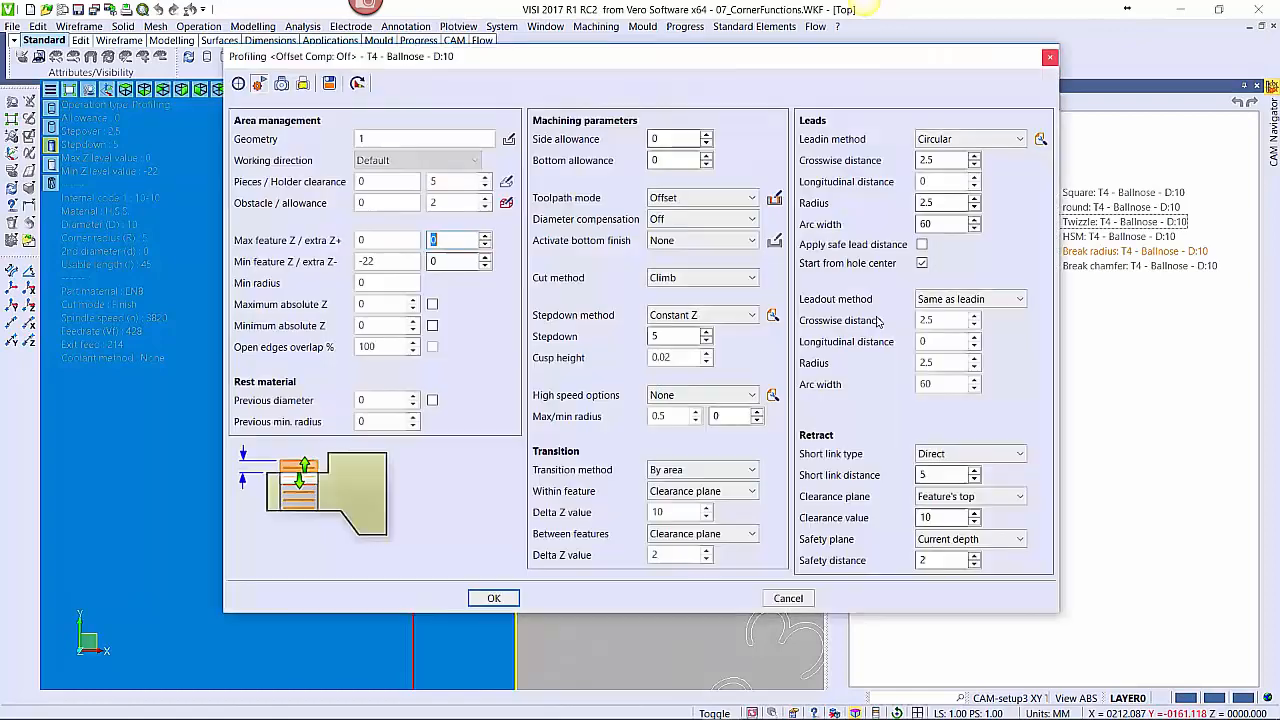
{"action": "left_click", "coordinate": [792, 596]}
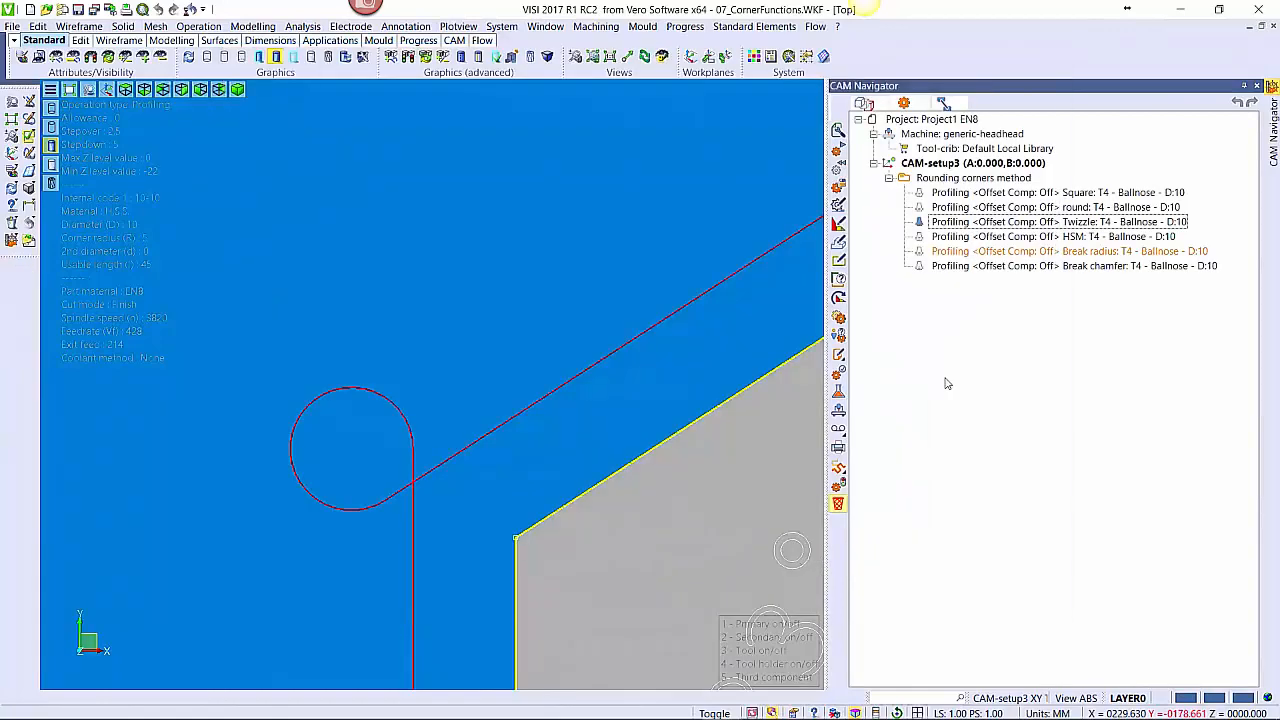
Display only the HSM toolpath and review its High speed rounding corners properties, closing the operation without changes
{"action": "left_click", "coordinate": [920, 238]}
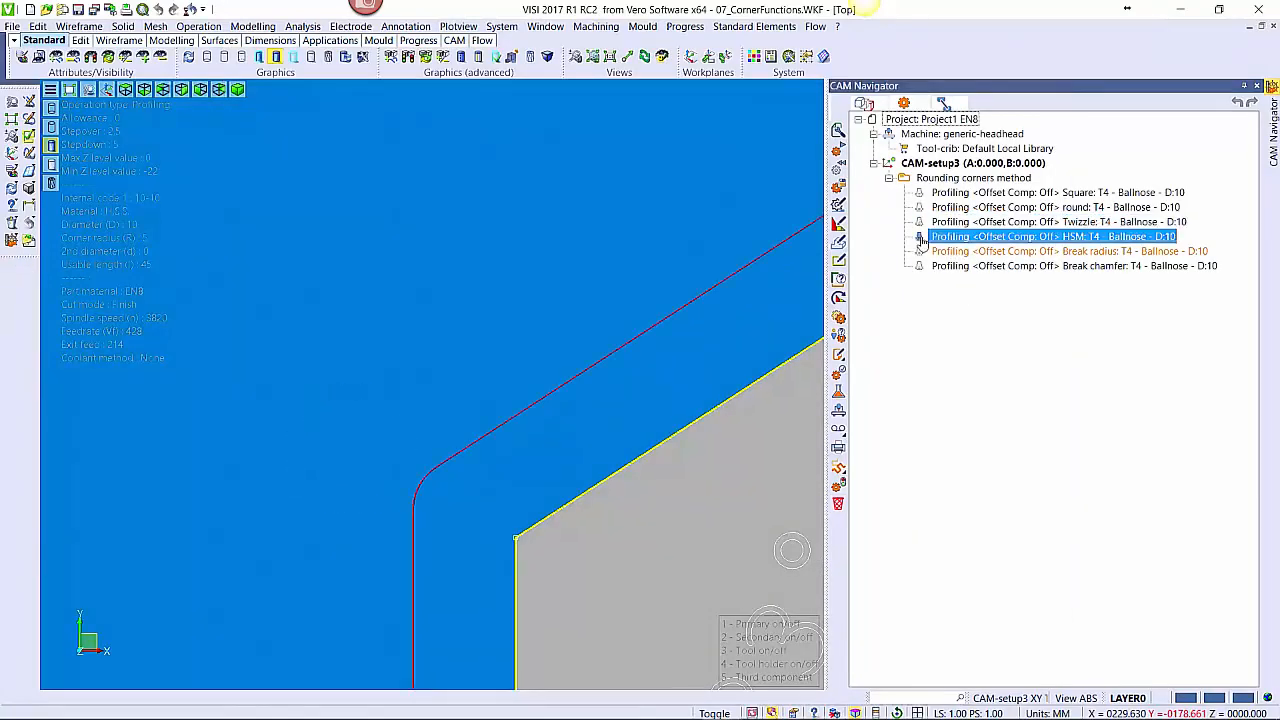
{"action": "double_click", "coordinate": [983, 243]}
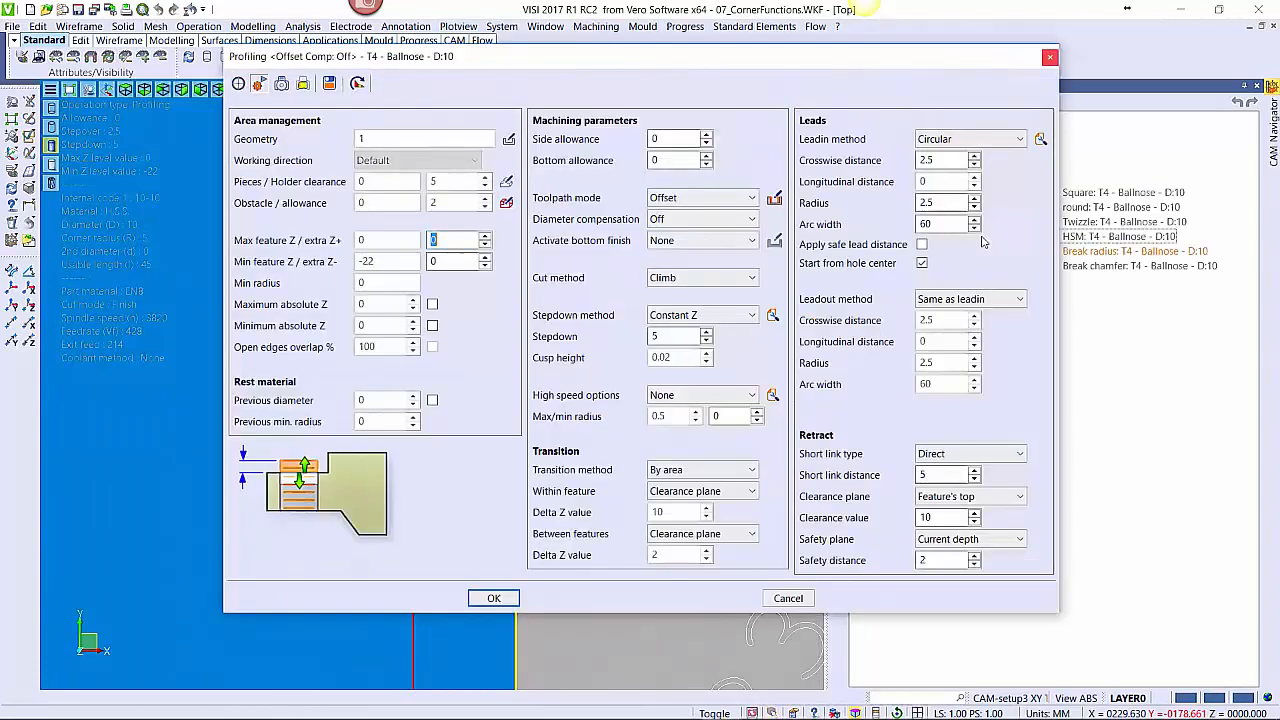
{"action": "left_click", "coordinate": [776, 403]}
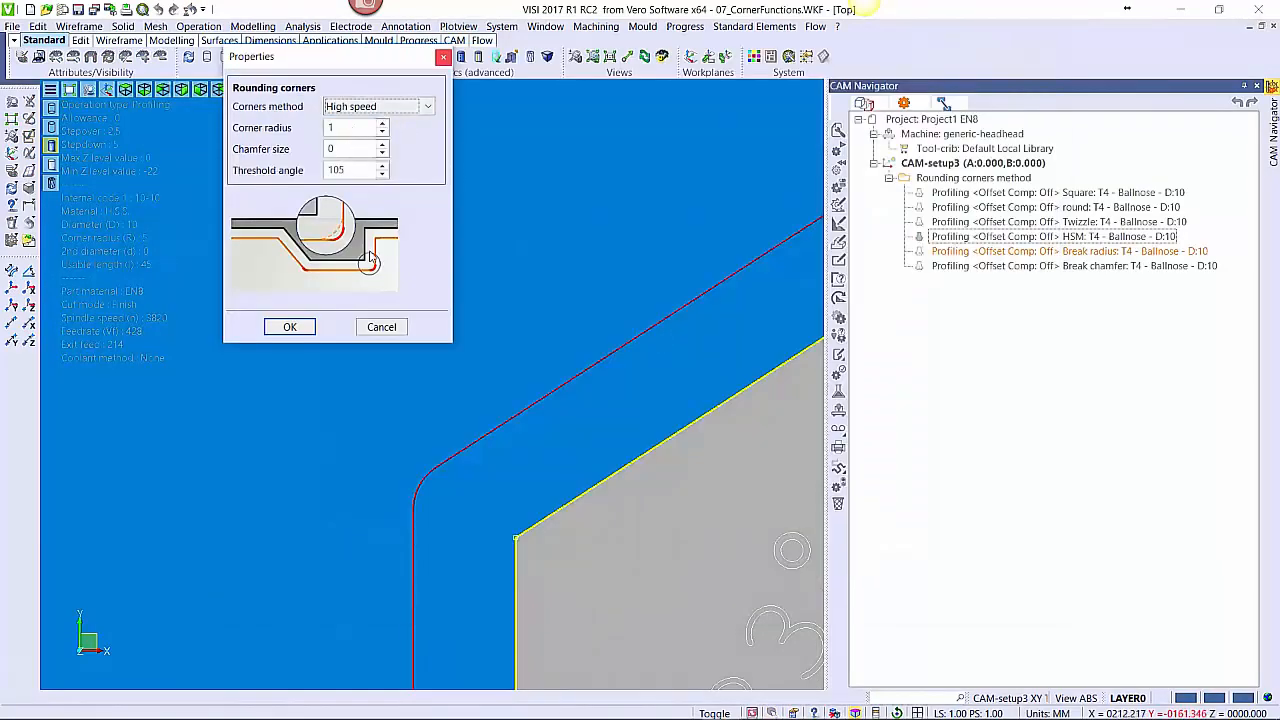
{"action": "scroll", "coordinate": [446, 444], "scroll_direction": "down", "scroll_amount": 2}
{"action": "middle_click_drag", "start_coordinate": [446, 444], "coordinate": [562, 212]}
{"action": "scroll", "coordinate": [598, 278], "scroll_direction": "down", "scroll_amount": 2}
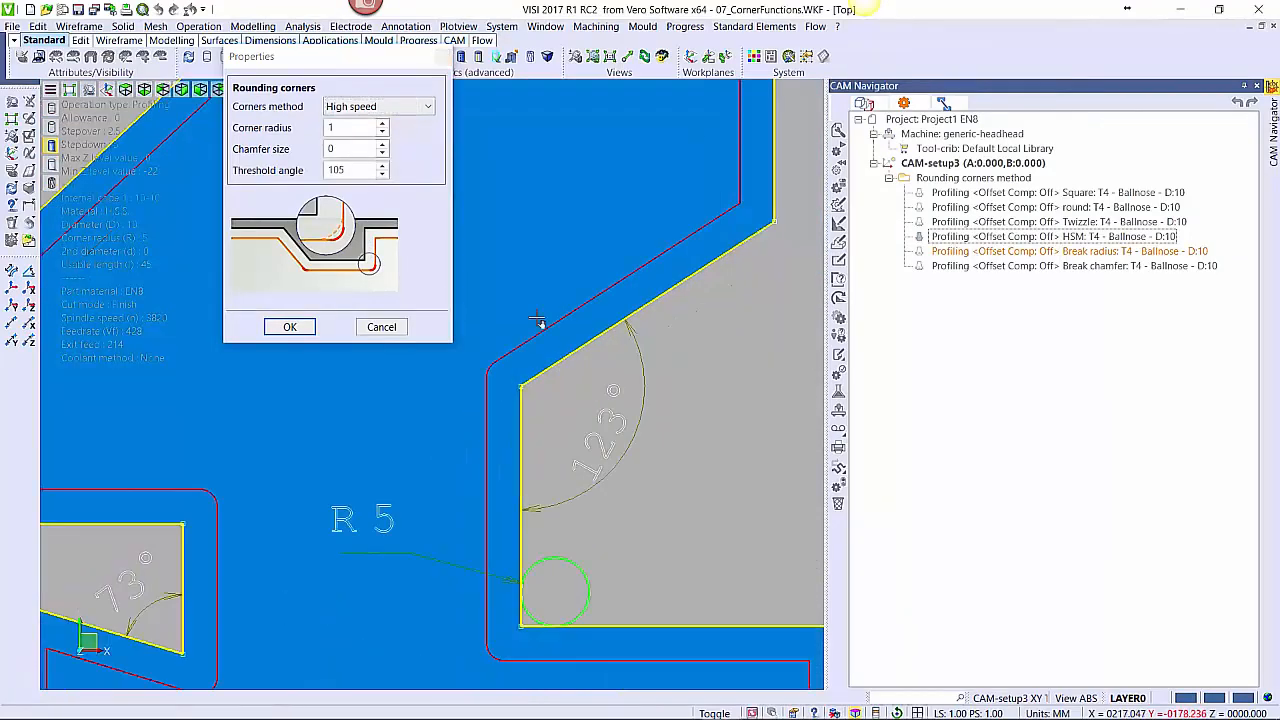
{"action": "left_click", "coordinate": [381, 332]}
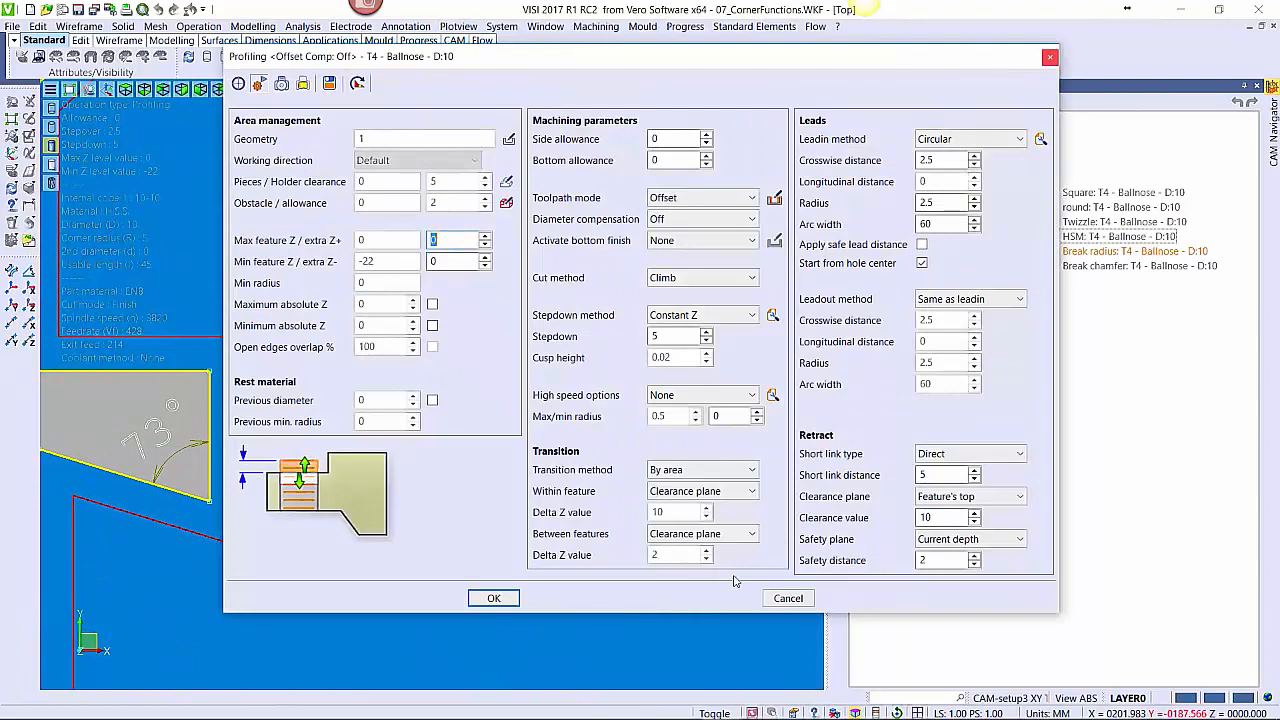
{"action": "left_click", "coordinate": [787, 598]}
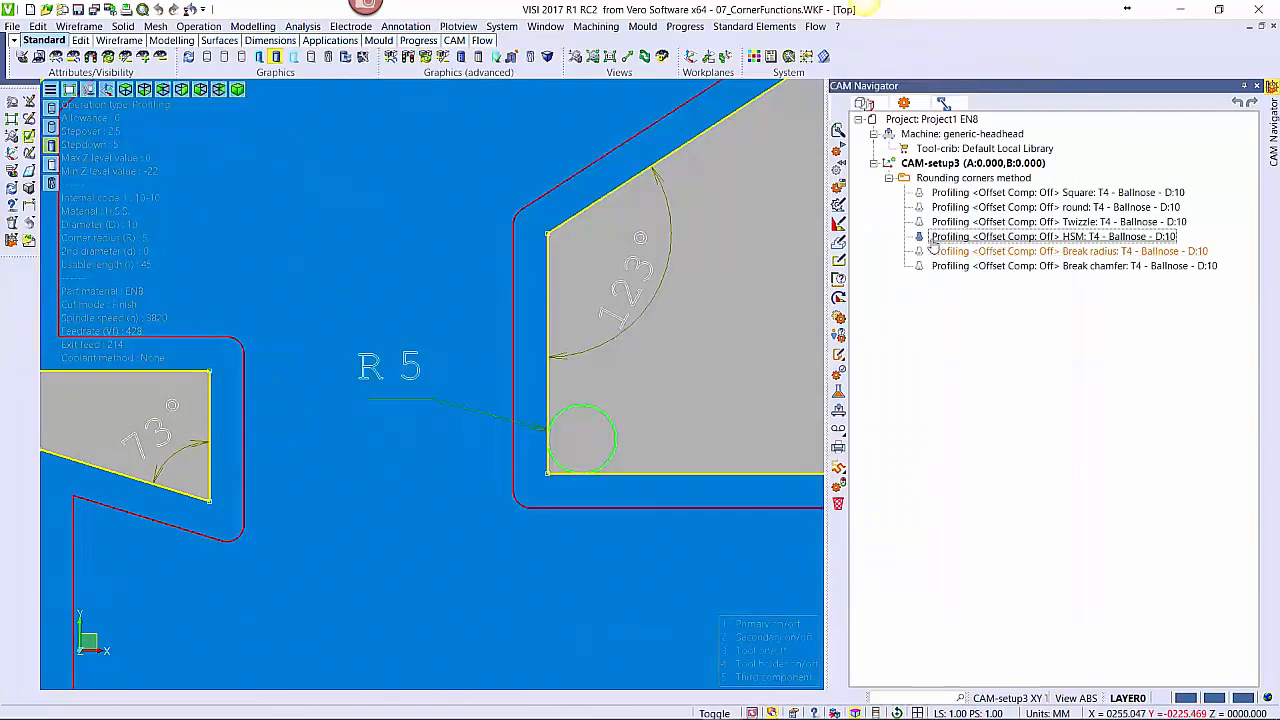
Show the round toolpath together with the HSM one, compare them at the 123° corner, and hide both
{"action": "left_click", "coordinate": [1000, 192]}
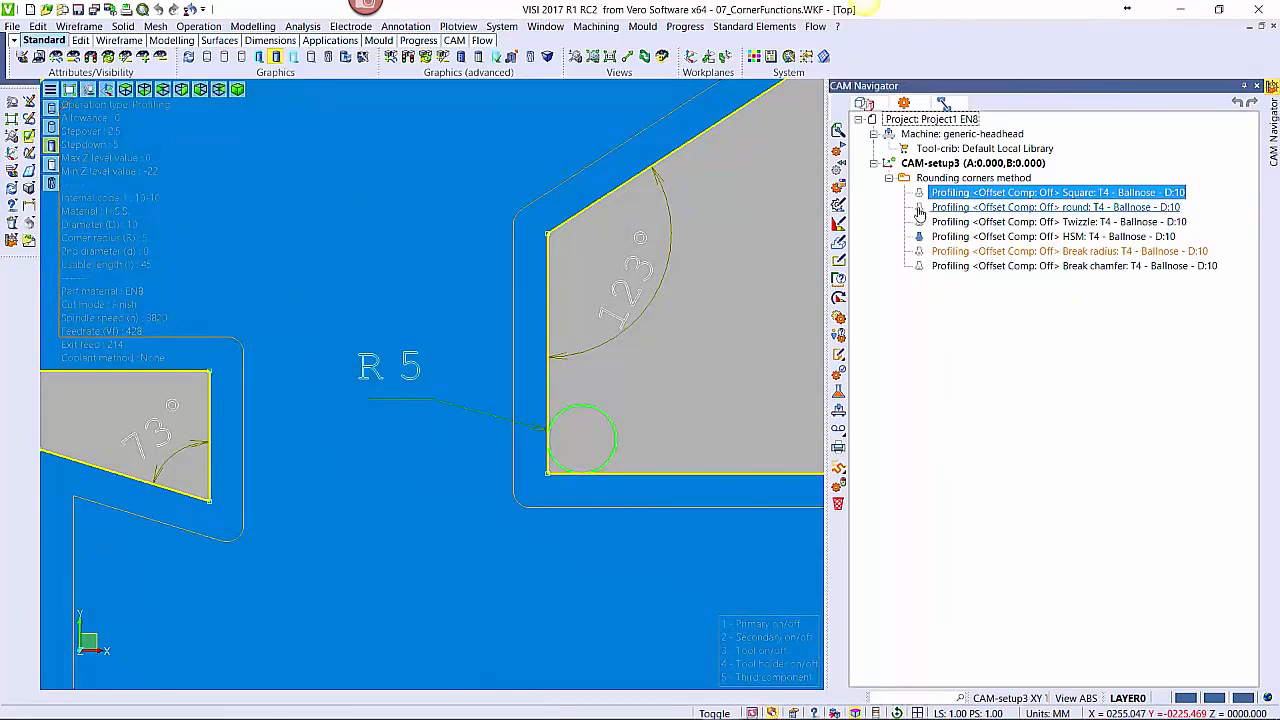
{"action": "left_click", "coordinate": [918, 212]}
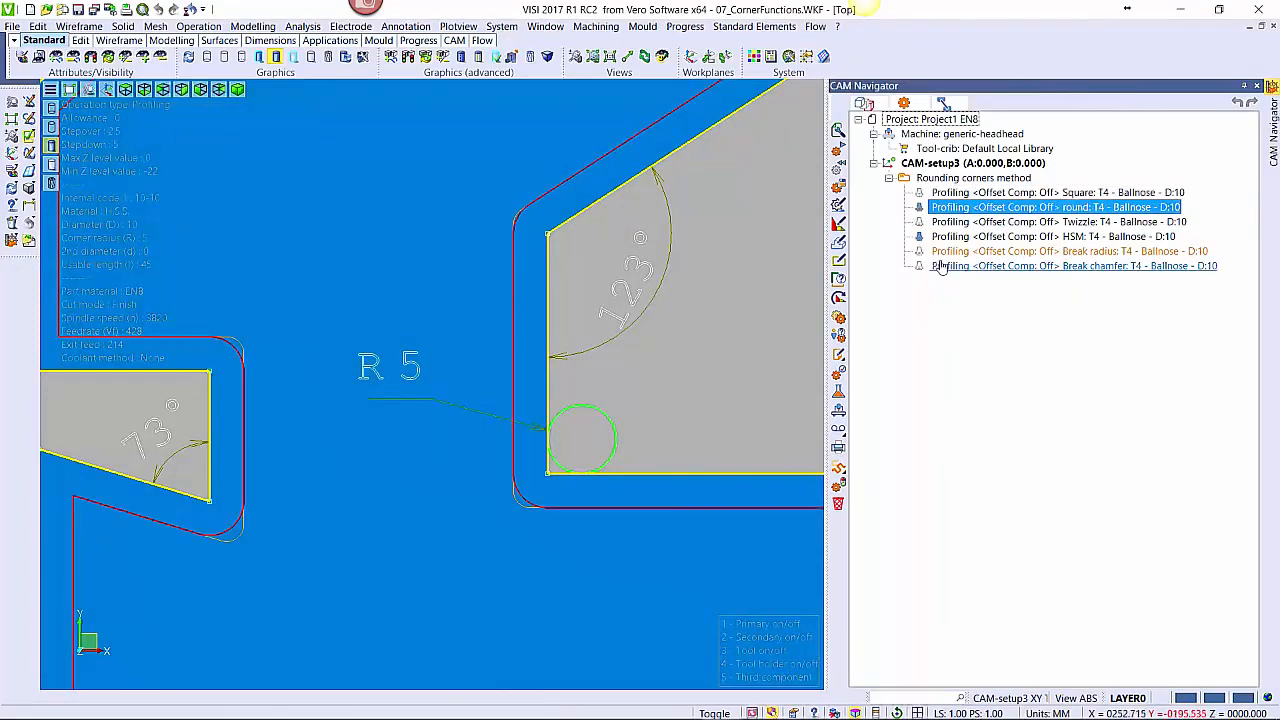
{"action": "scroll", "coordinate": [577, 227], "scroll_direction": "up", "scroll_amount": 4}
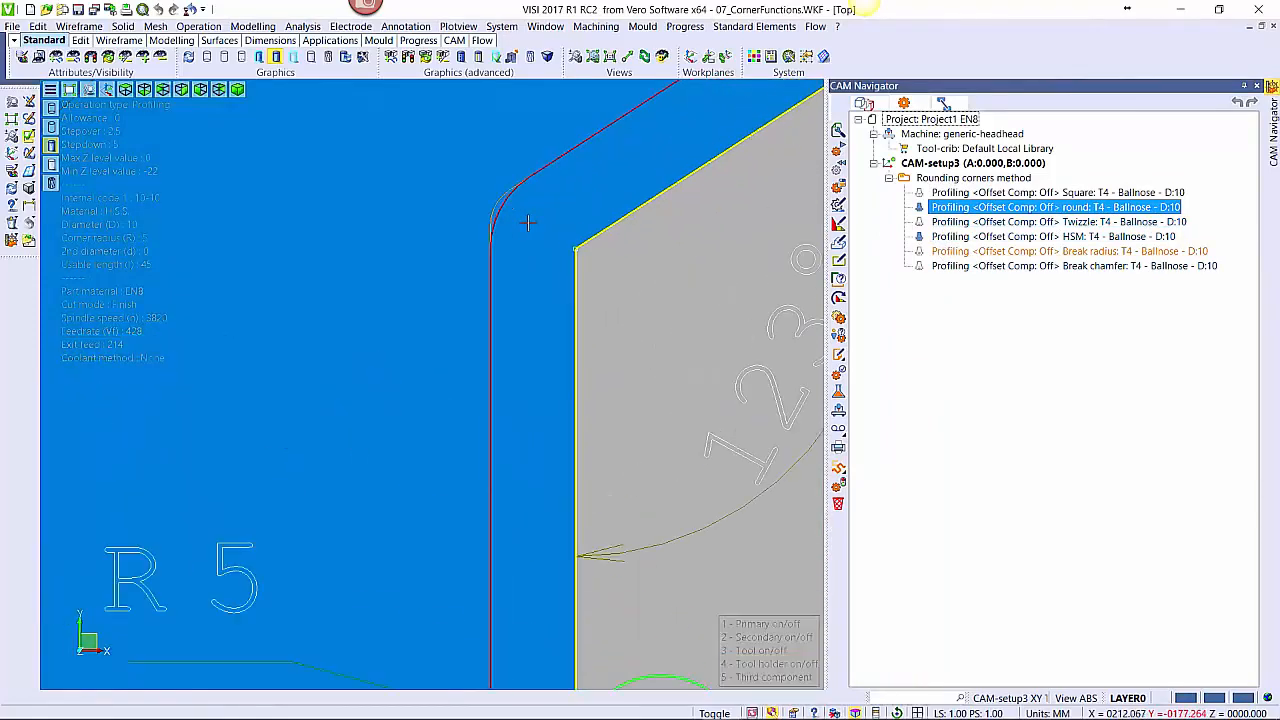
{"action": "scroll", "coordinate": [526, 222], "scroll_direction": "up", "scroll_amount": 2}
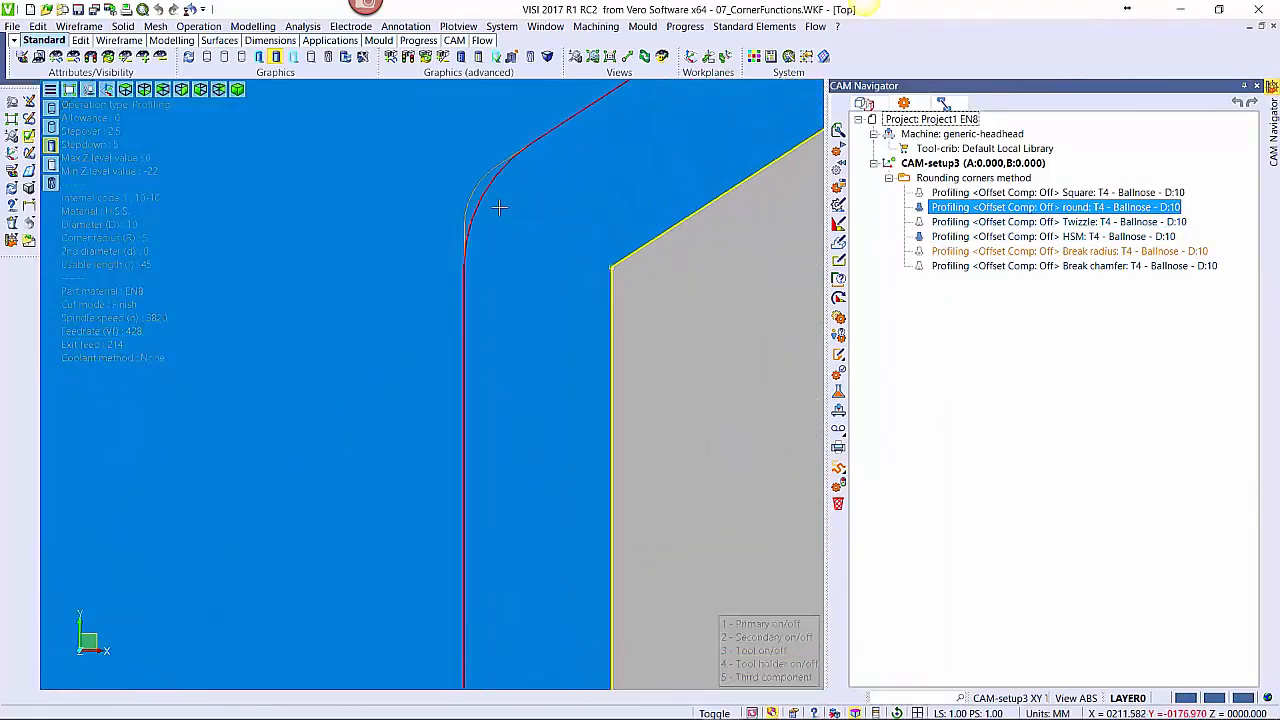
{"action": "left_click", "coordinate": [947, 239]}
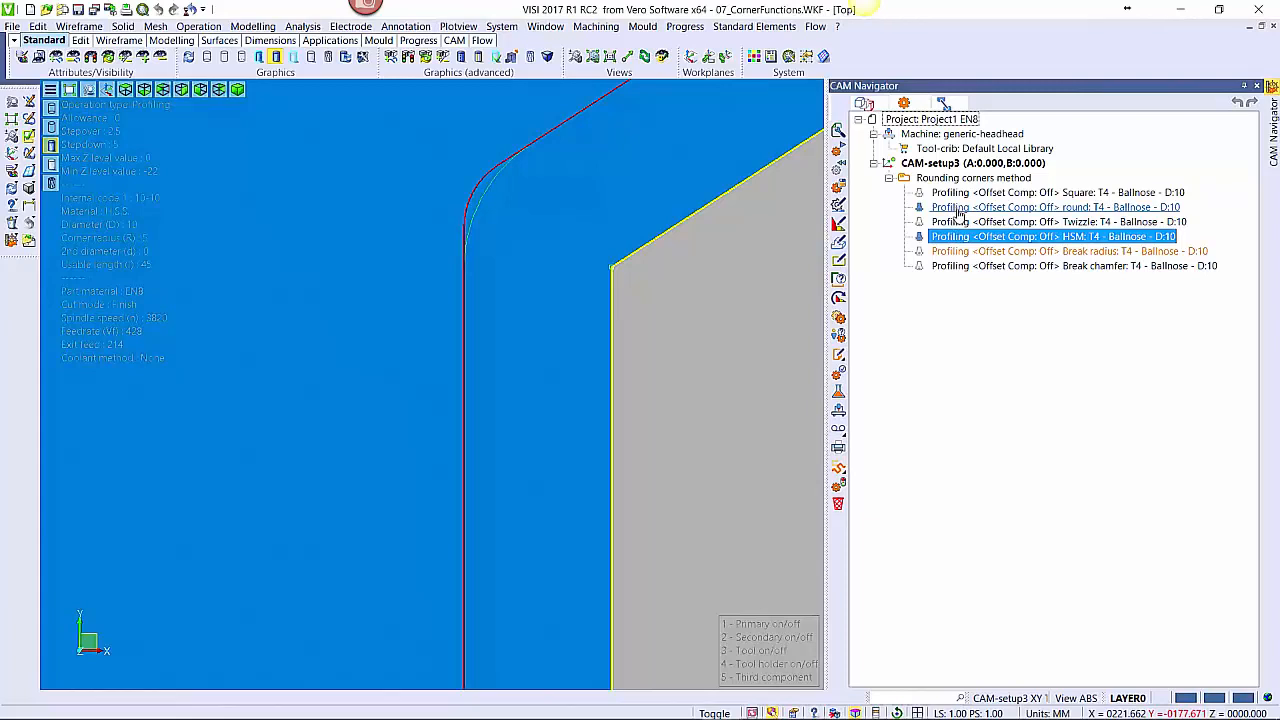
{"action": "left_click", "coordinate": [957, 209]}
{"action": "left_click", "coordinate": [950, 237]}
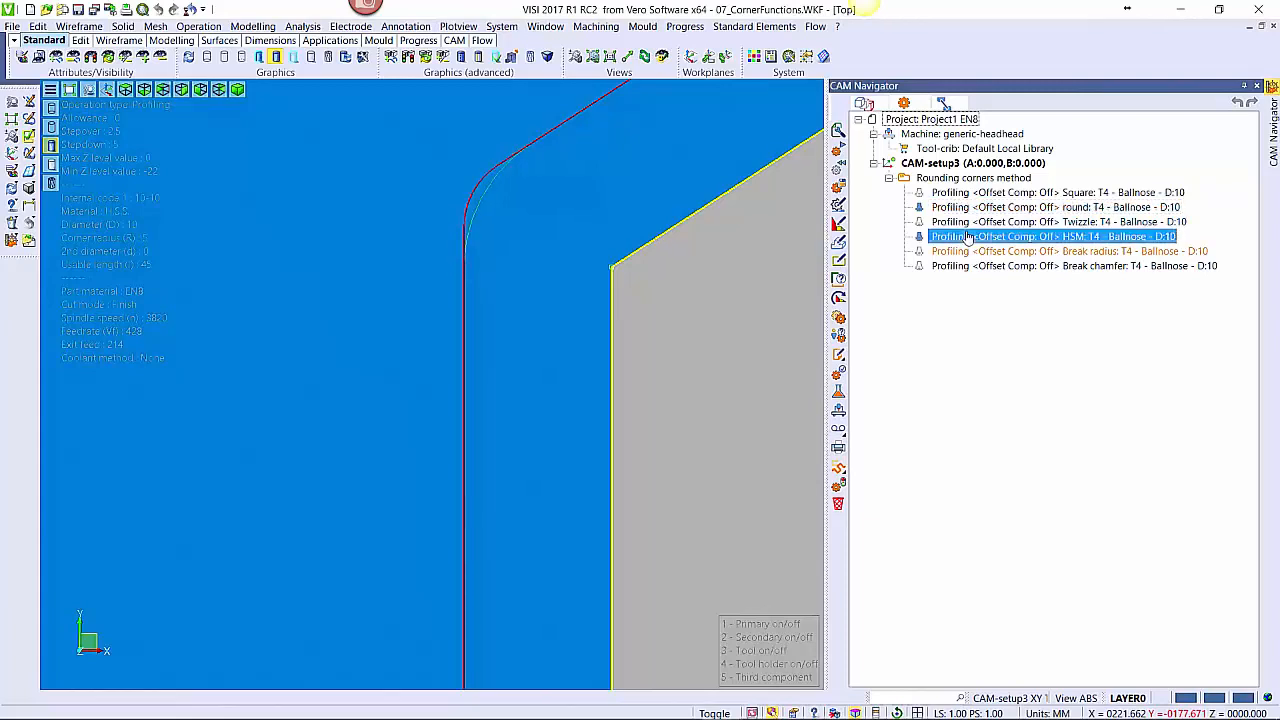
{"action": "left_click", "coordinate": [928, 208]}
{"action": "left_click", "coordinate": [945, 237]}
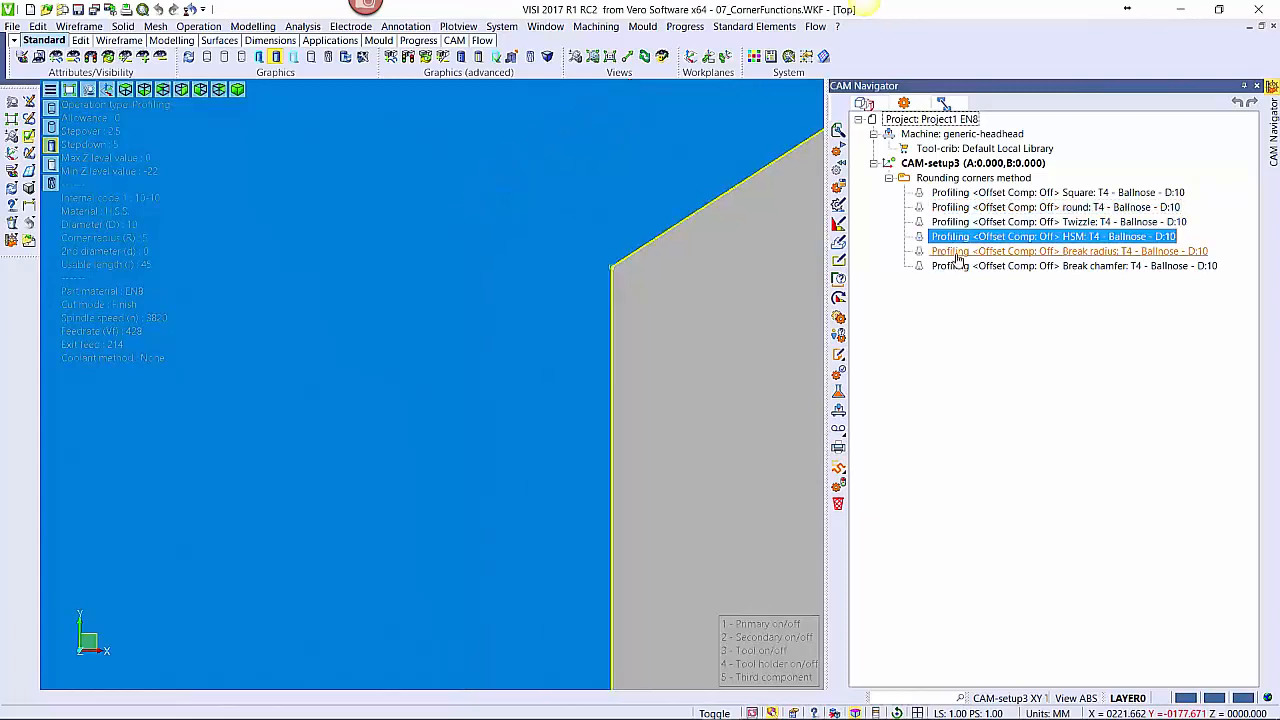
Review the Break radius operation's rounding corners properties, accept them unchanged, and display its toolpath around the 123° and 73° corners
{"action": "left_click", "coordinate": [958, 252]}
{"action": "double_click", "coordinate": [958, 256]}
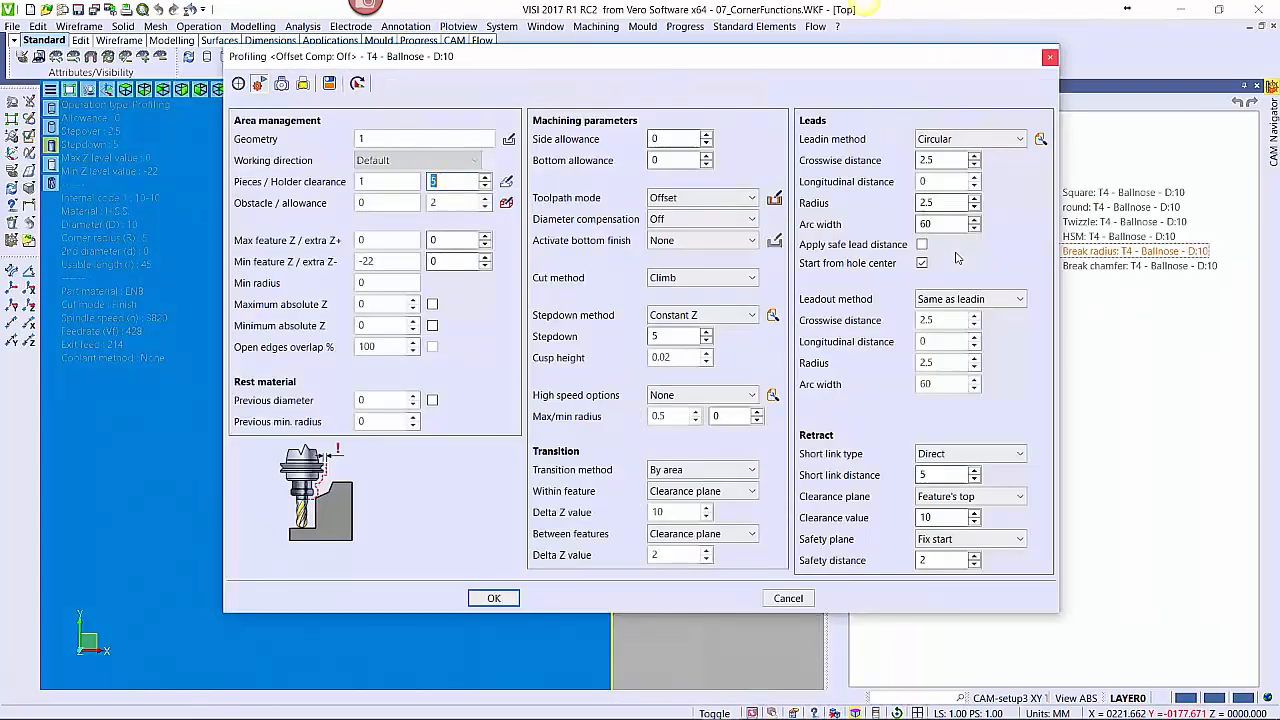
{"action": "left_click", "coordinate": [772, 394]}
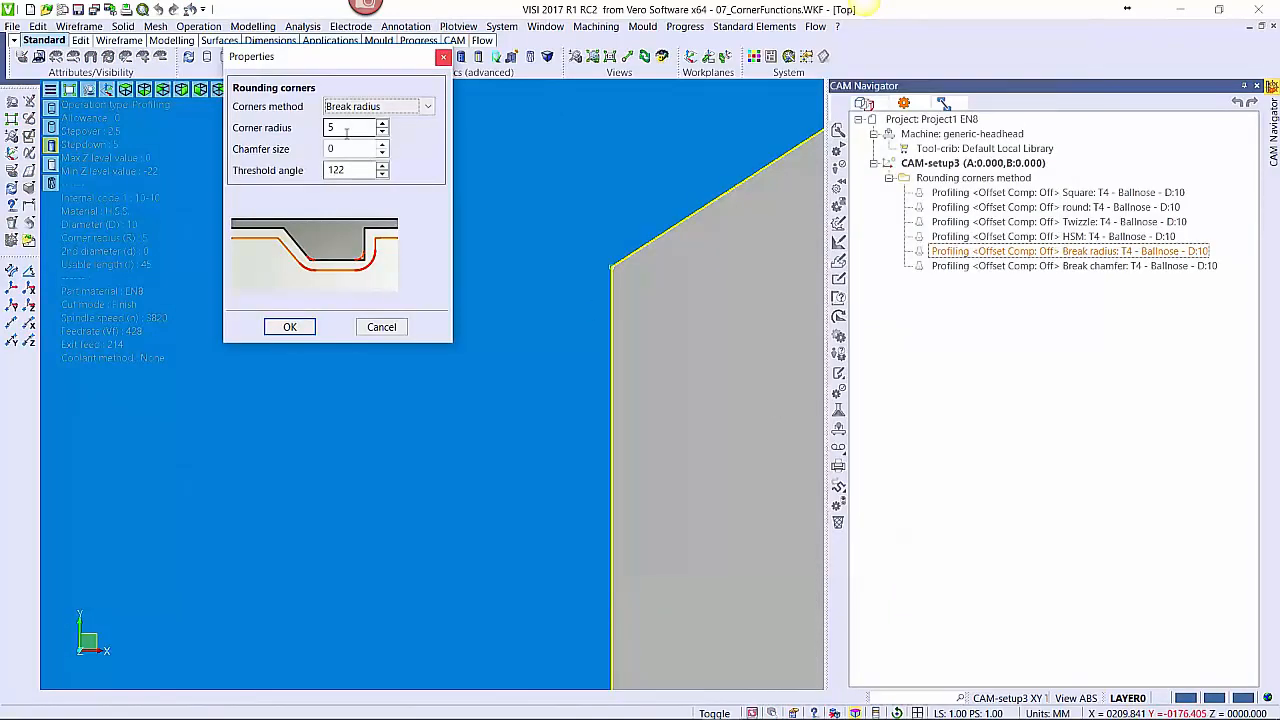
{"action": "left_click", "coordinate": [290, 328]}
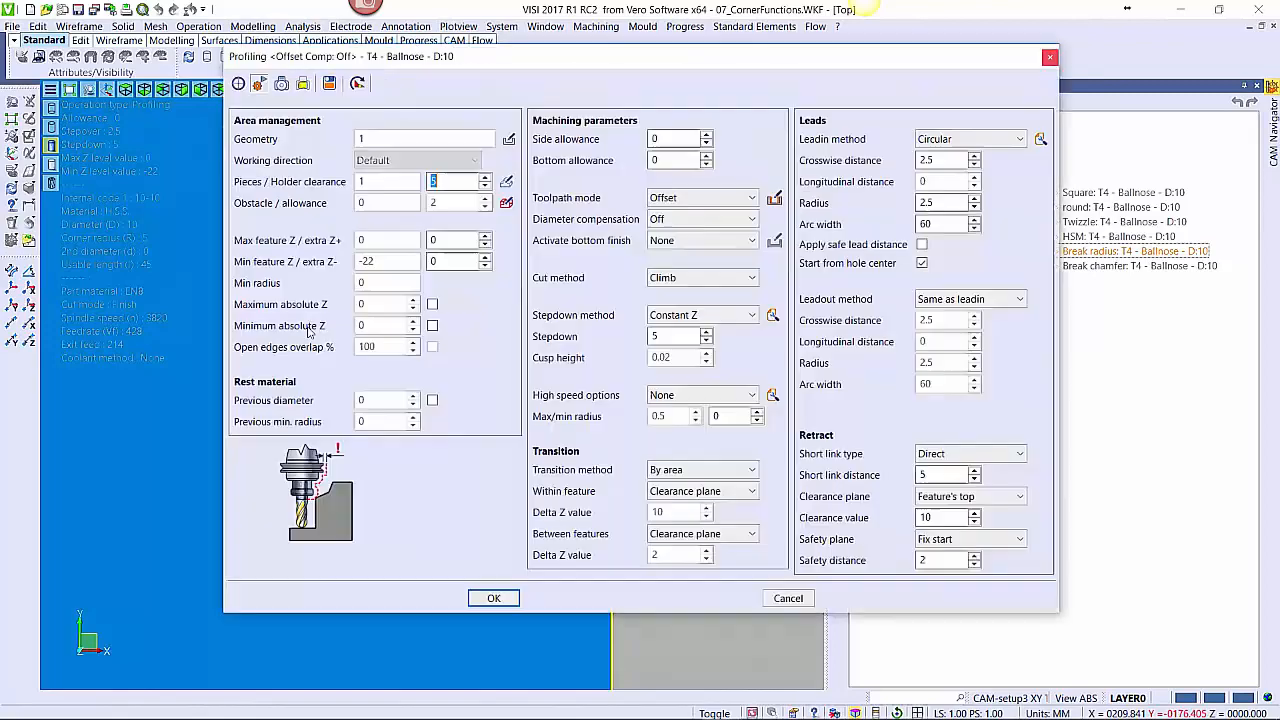
{"action": "left_click", "coordinate": [492, 600]}
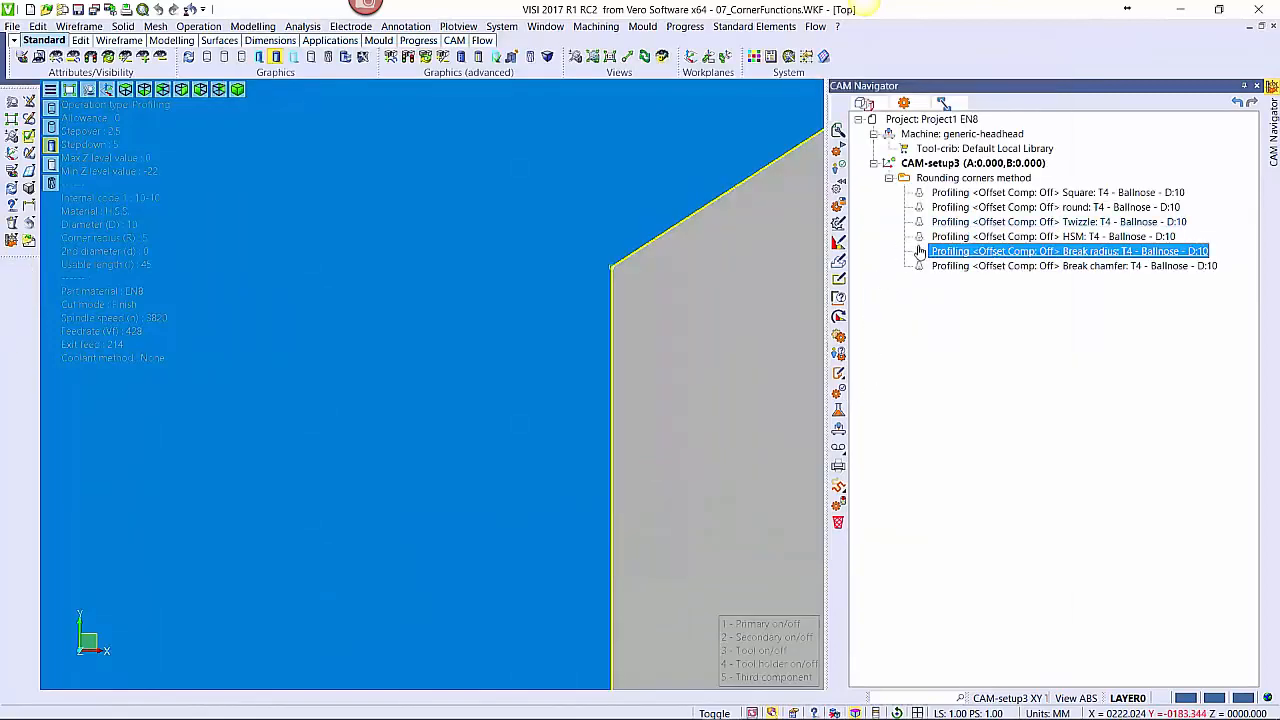
{"action": "scroll", "coordinate": [758, 278], "scroll_direction": "down", "scroll_amount": 3}
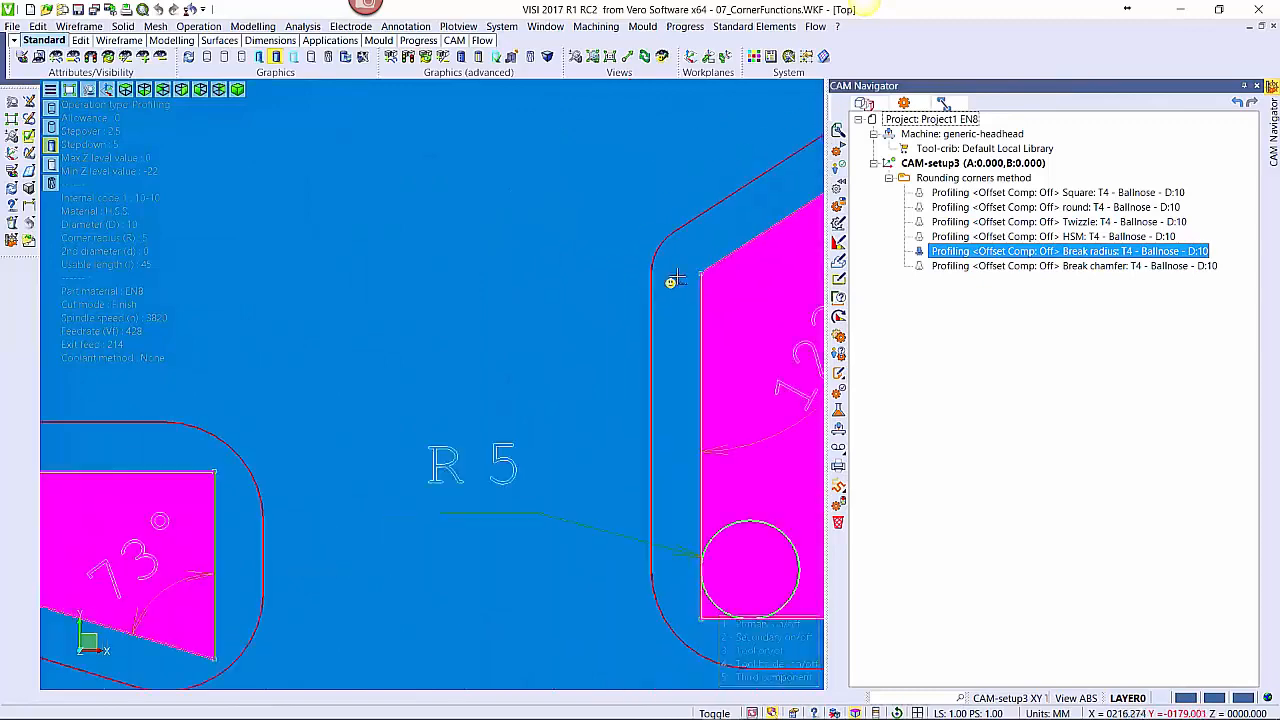
{"action": "middle_click_drag", "start_coordinate": [618, 364], "coordinate": [515, 152]}
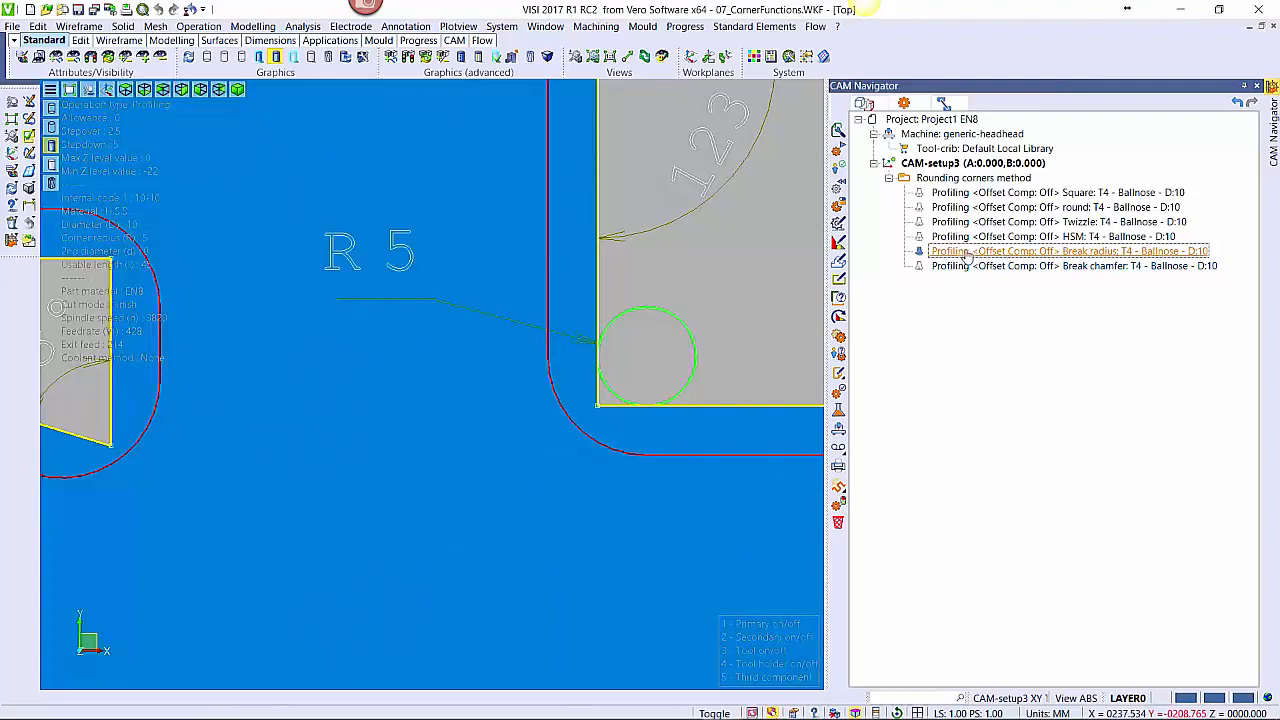
Hide the Break radius toolpath and display the Break chamfer toolpath to examine its corners around the pocket
{"action": "left_click", "coordinate": [920, 252]}
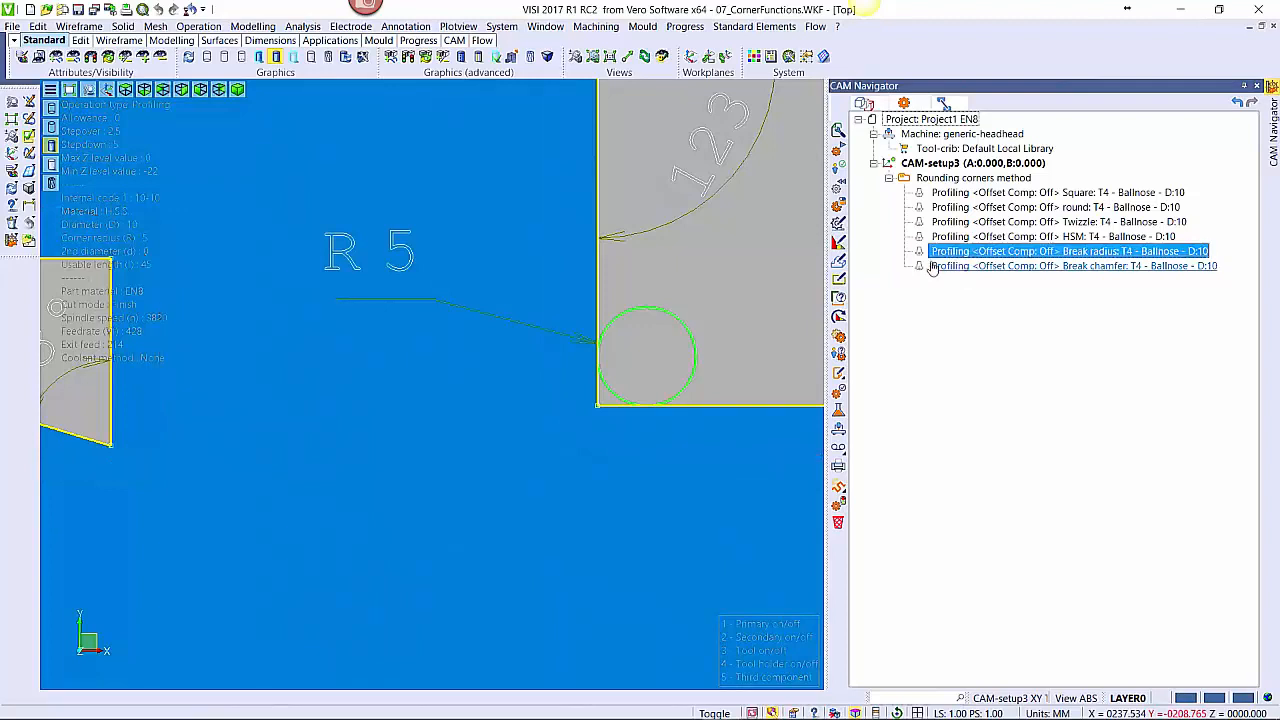
{"action": "left_click", "coordinate": [926, 266]}
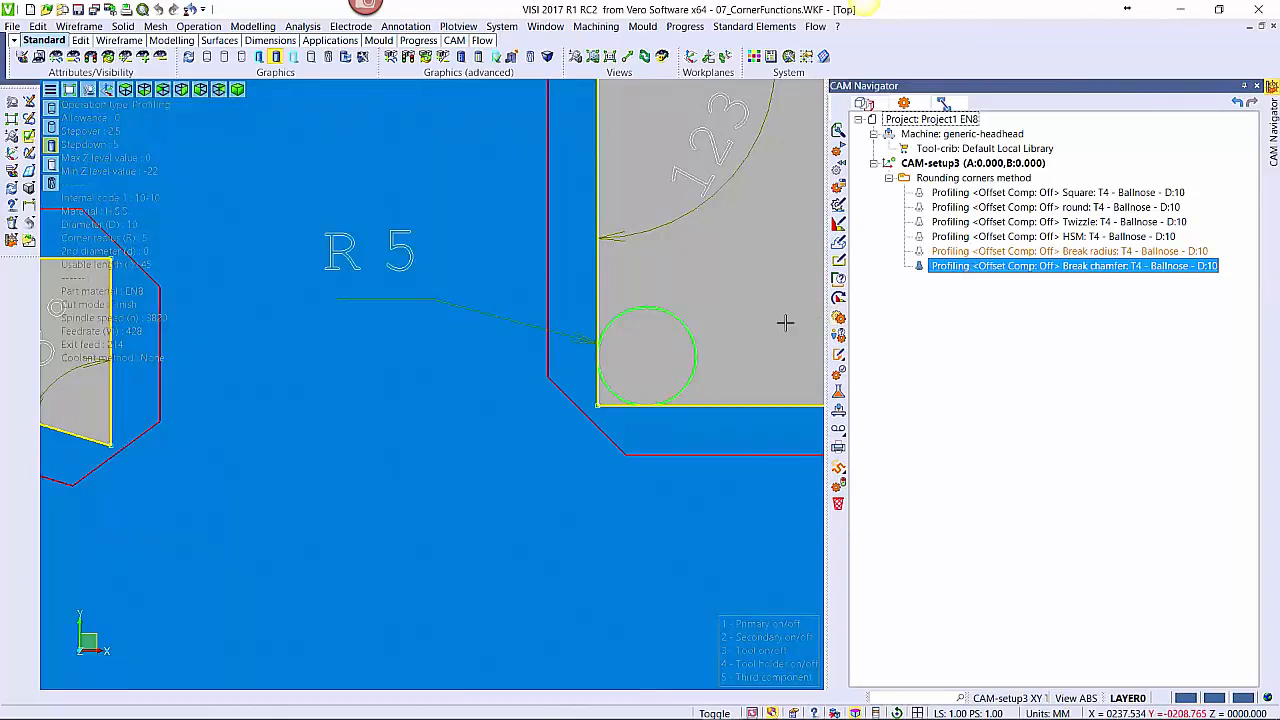
{"action": "scroll", "coordinate": [450, 356], "scroll_direction": "down", "scroll_amount": 3}
{"action": "middle_click_drag", "start_coordinate": [519, 318], "coordinate": [510, 425]}
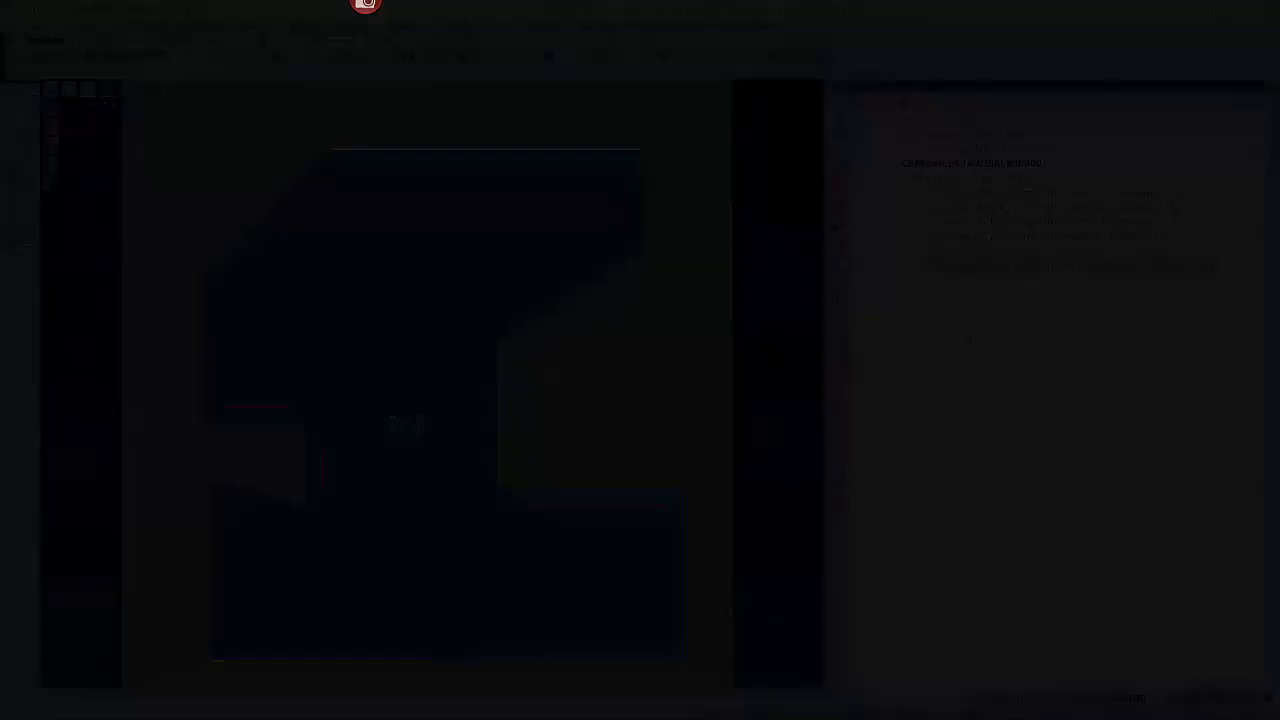
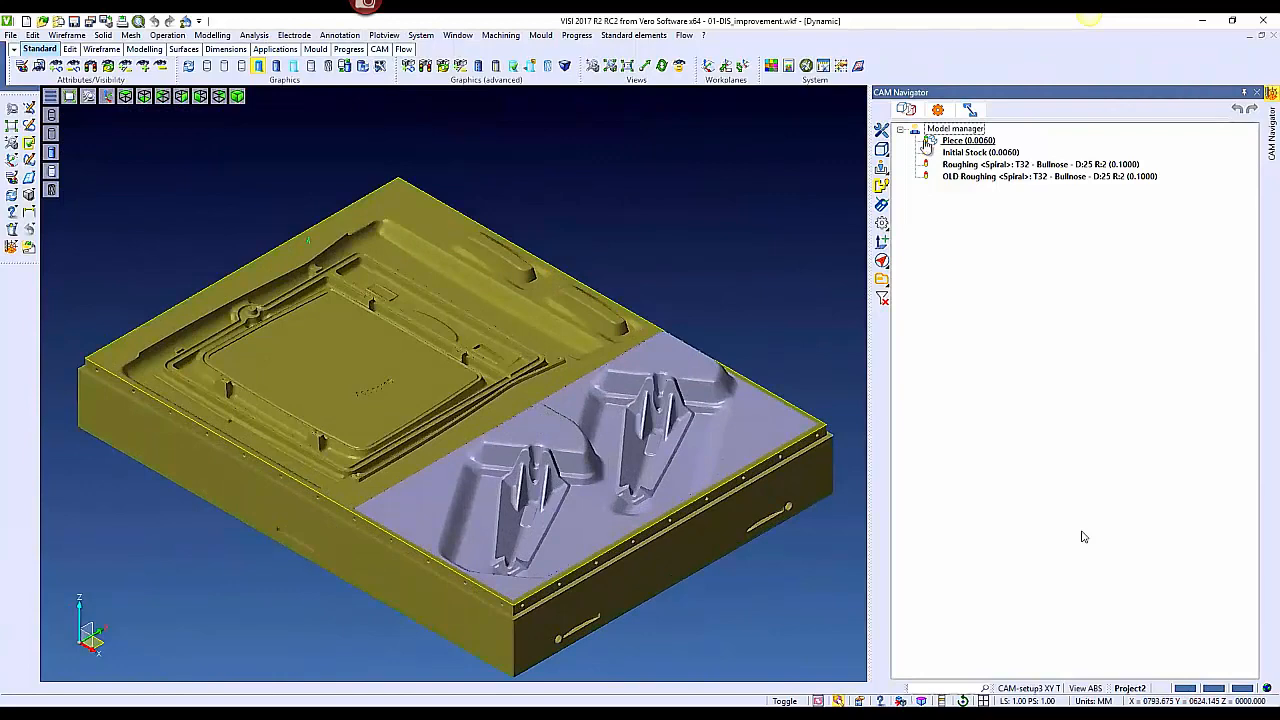
Hide the Piece model, briefly view the Initial Stock, and display the OLD Roughing stock model instead
{"action": "left_click", "coordinate": [927, 143]}
{"action": "left_click", "coordinate": [927, 153]}
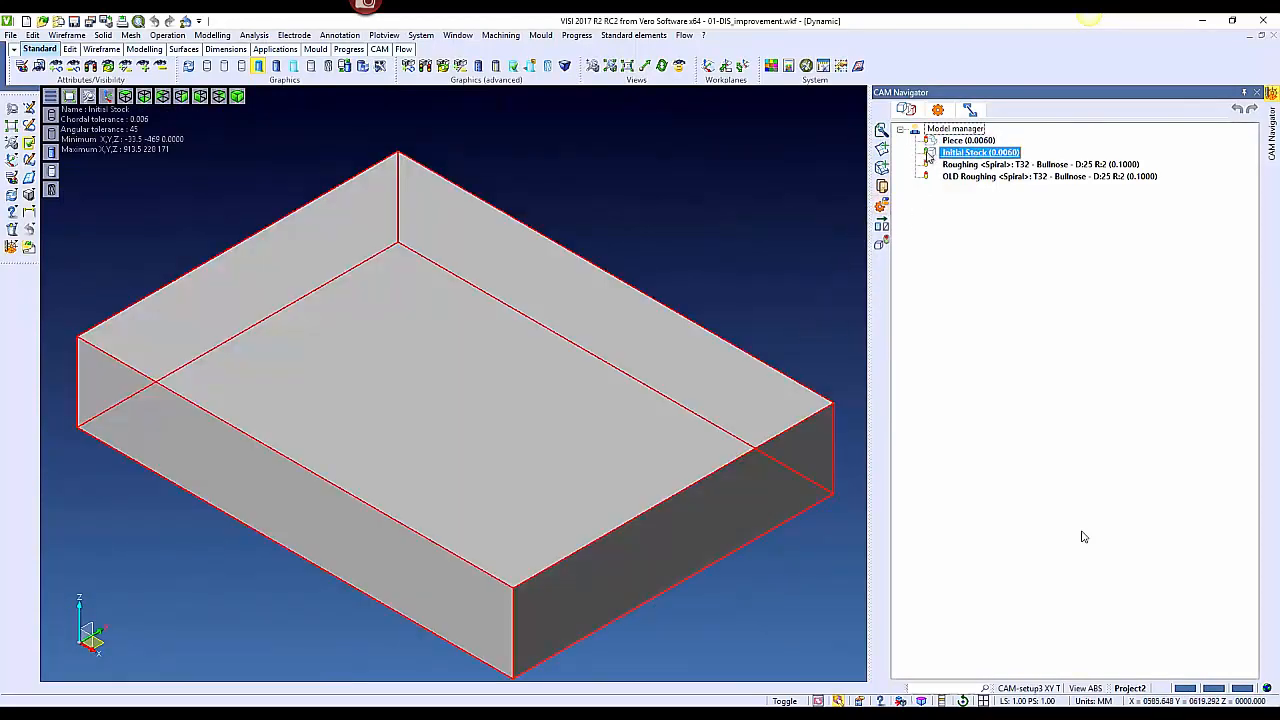
{"action": "left_click", "coordinate": [928, 153]}
{"action": "left_click", "coordinate": [927, 177]}
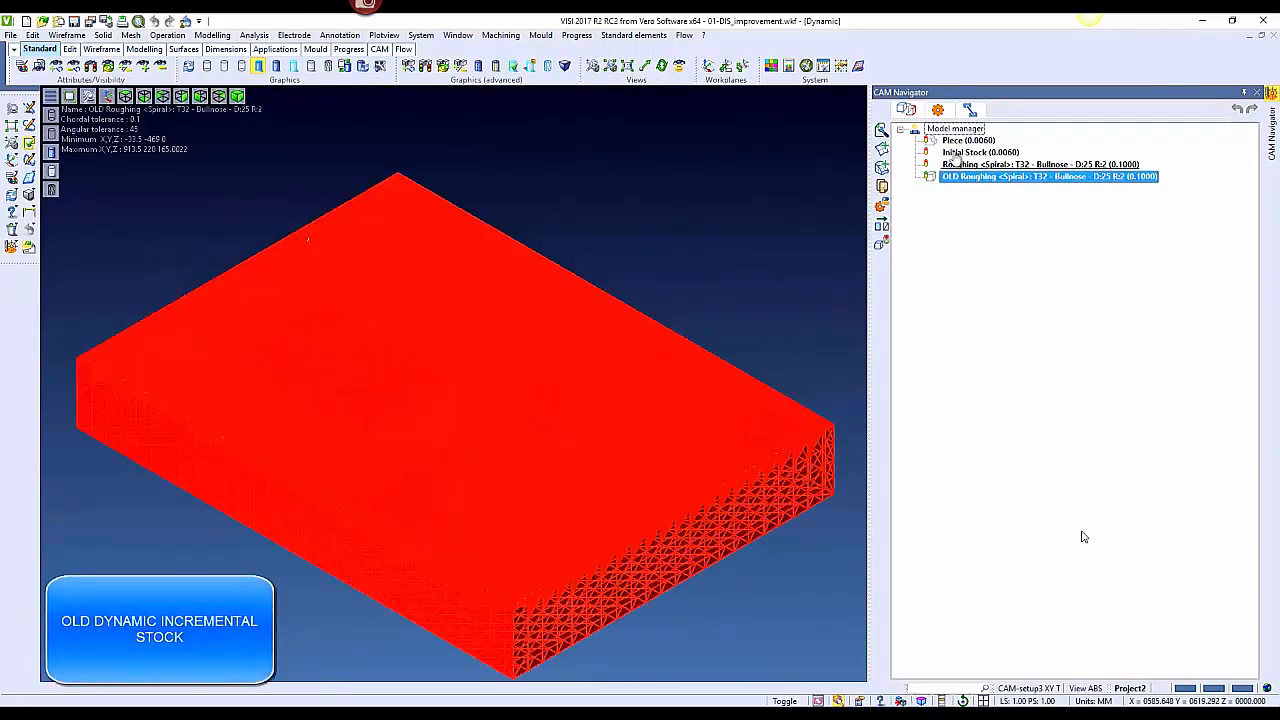
Examine the surface quality of the OLD Roughing stock model up close around the two angled cavities
{"action": "left_click", "coordinate": [955, 128]}
{"action": "scroll", "coordinate": [705, 490], "scroll_direction": "up", "scroll_amount": 3}
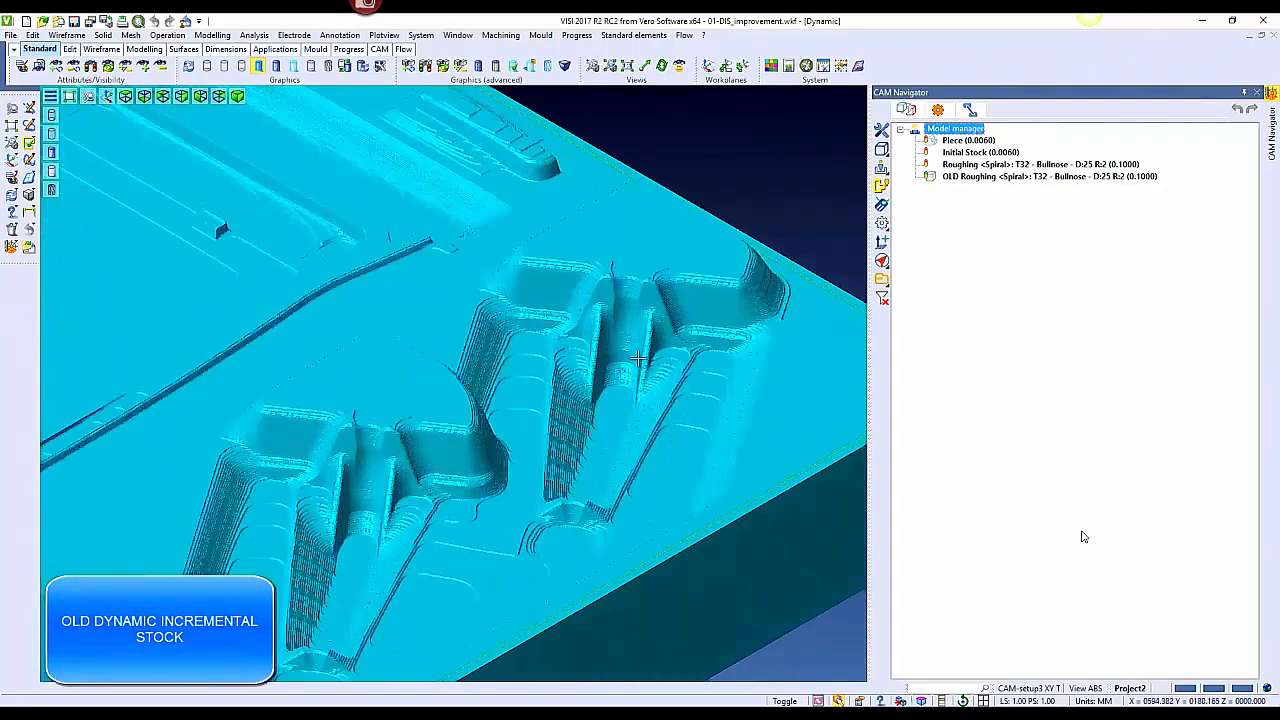
{"action": "middle_click_drag", "start_coordinate": [705, 490], "coordinate": [563, 451]}
{"action": "scroll", "coordinate": [600, 308], "scroll_direction": "up", "scroll_amount": 2}
{"action": "middle_click_drag", "start_coordinate": [465, 409], "coordinate": [480, 452]}
{"action": "scroll", "coordinate": [478, 450], "scroll_direction": "down", "scroll_amount": 4}
{"action": "key", "text": "F8"}
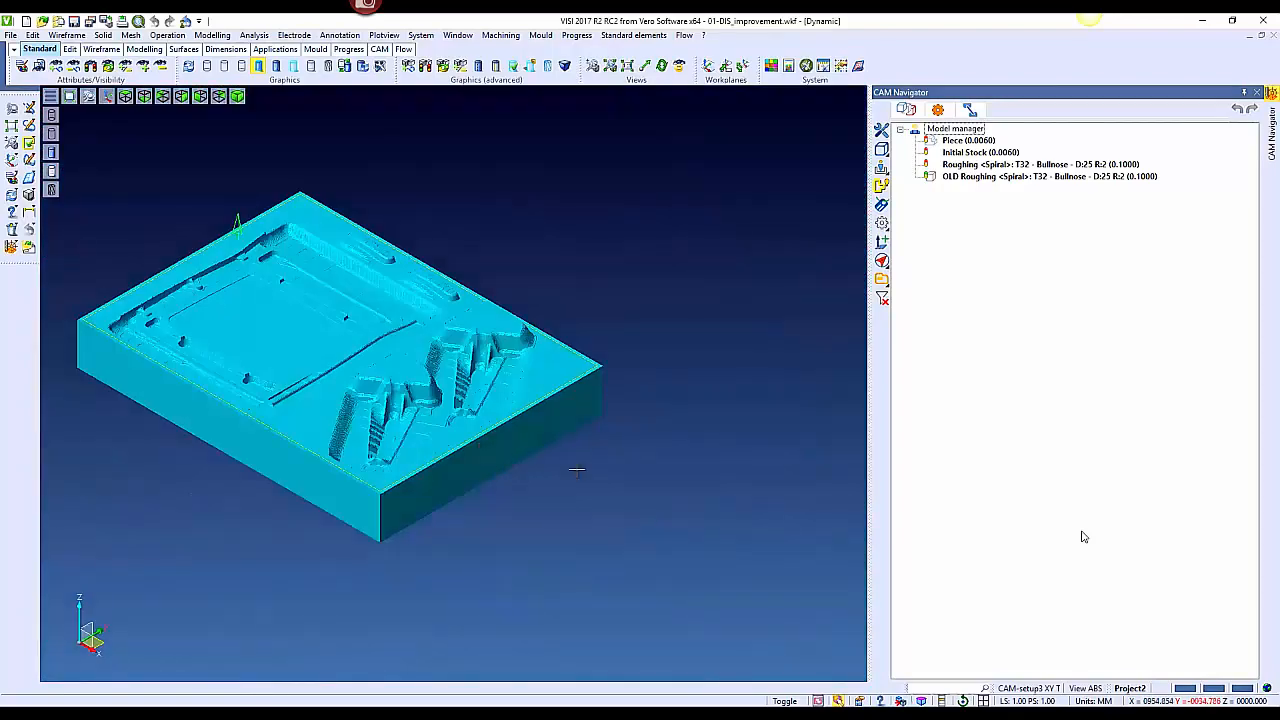
{"action": "scroll", "coordinate": [847, 250], "scroll_direction": "up", "scroll_amount": 2}
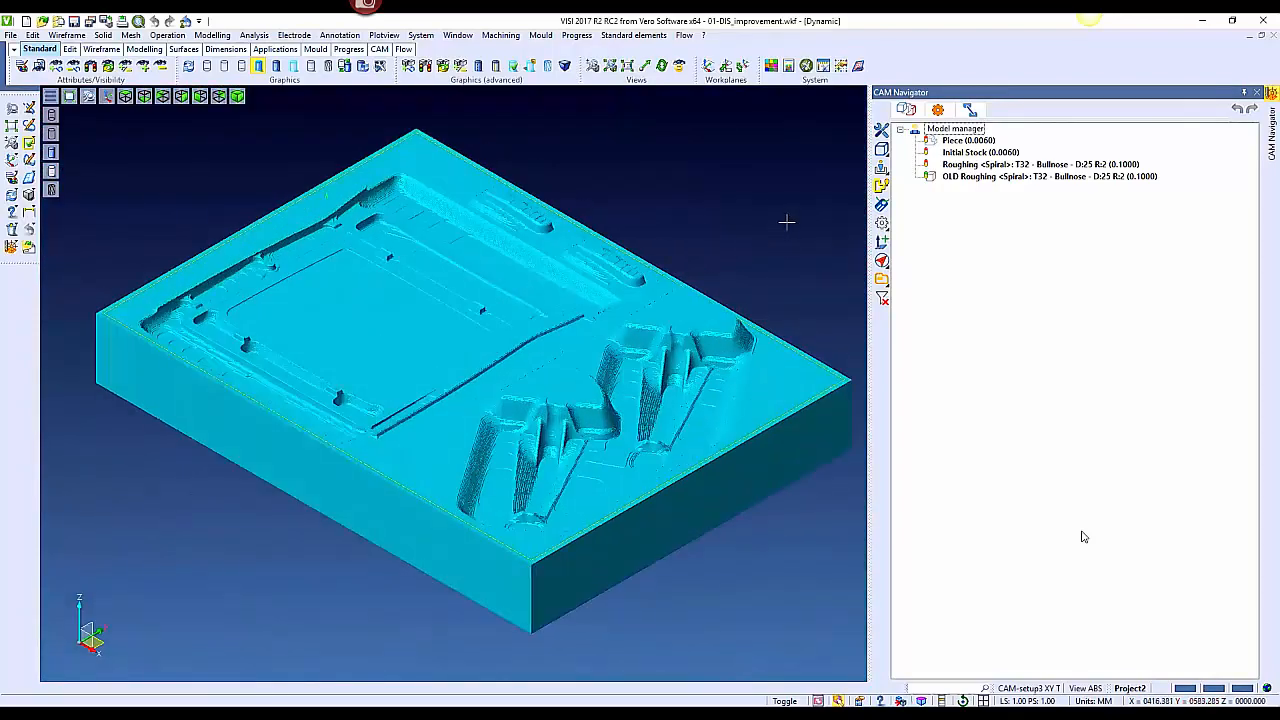
Display the new Roughing stock model in place of the OLD one and examine its cavity walls up close
{"action": "left_click", "coordinate": [928, 166]}
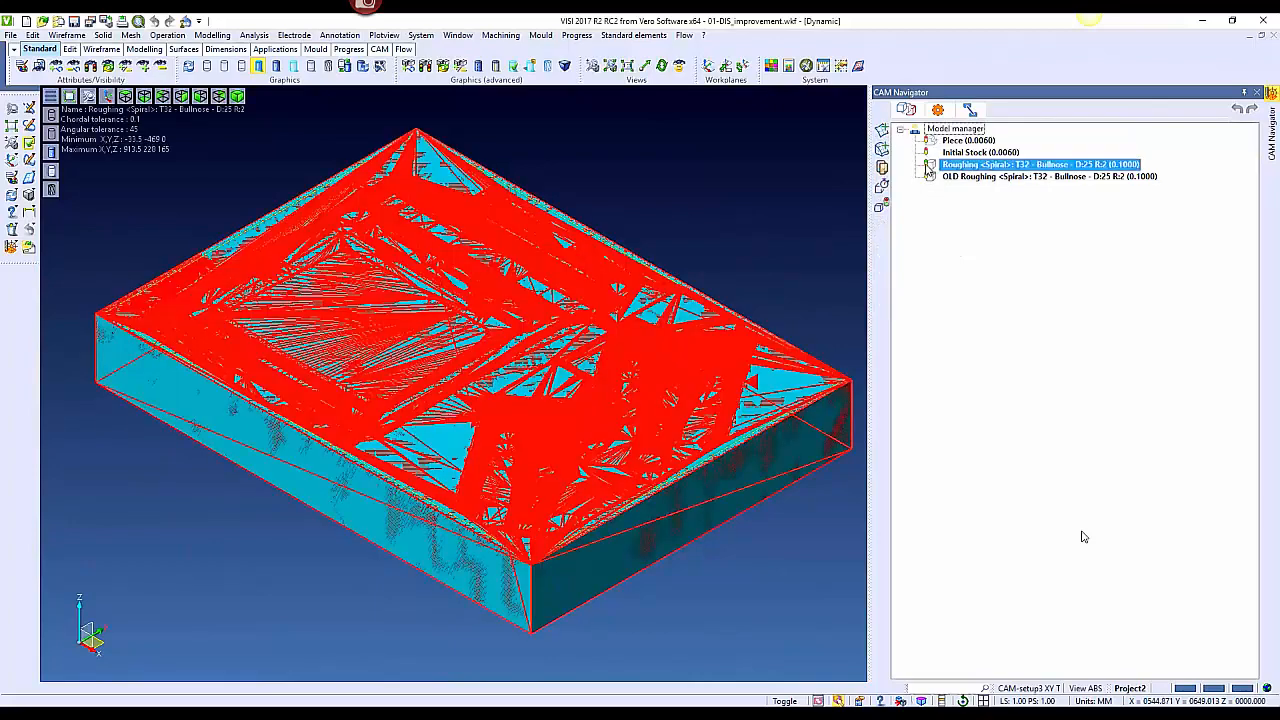
{"action": "left_click", "coordinate": [929, 179]}
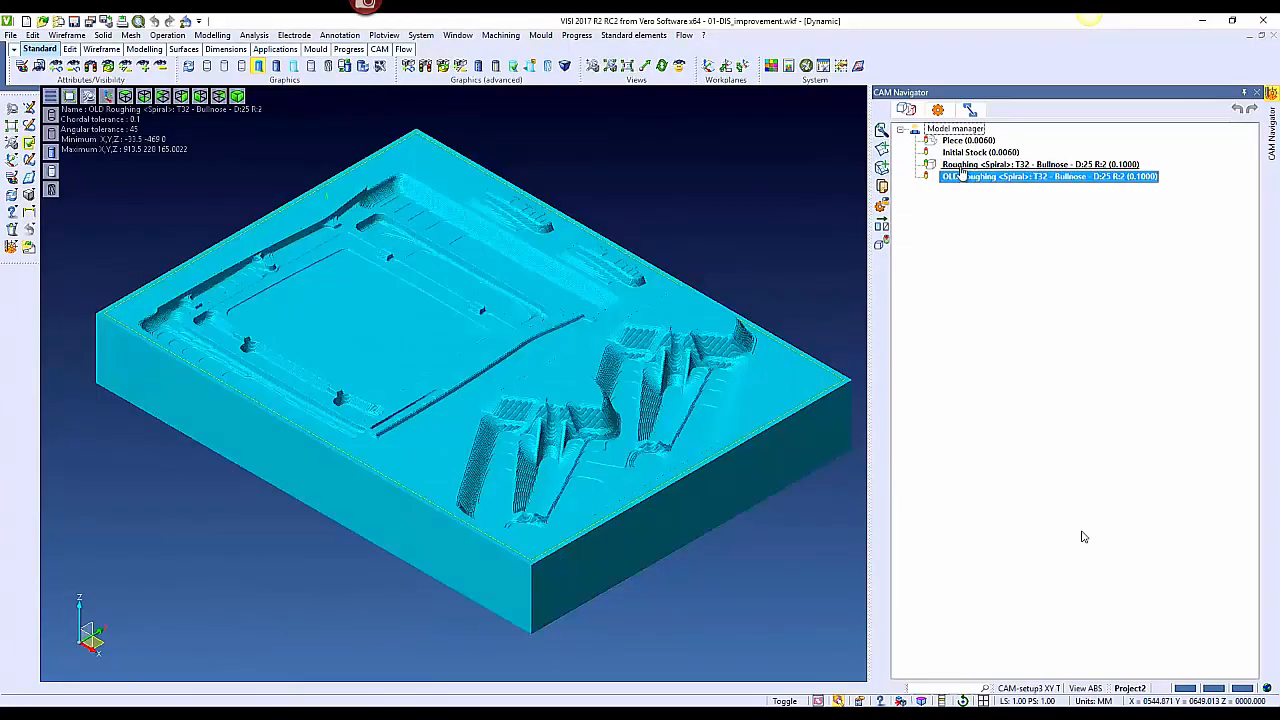
{"action": "scroll", "coordinate": [709, 398], "scroll_direction": "up", "scroll_amount": 7}
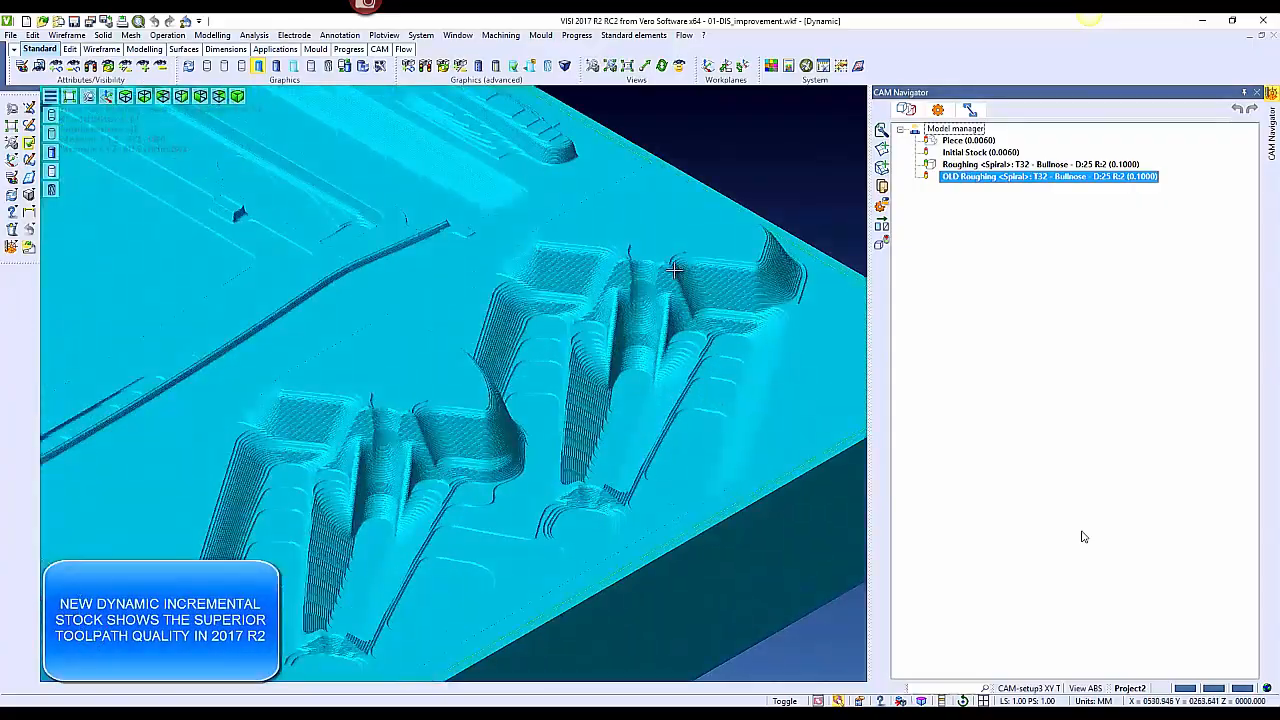
{"action": "scroll", "coordinate": [593, 288], "scroll_direction": "up", "scroll_amount": 1}
{"action": "middle_click_drag", "start_coordinate": [517, 349], "coordinate": [649, 394]}
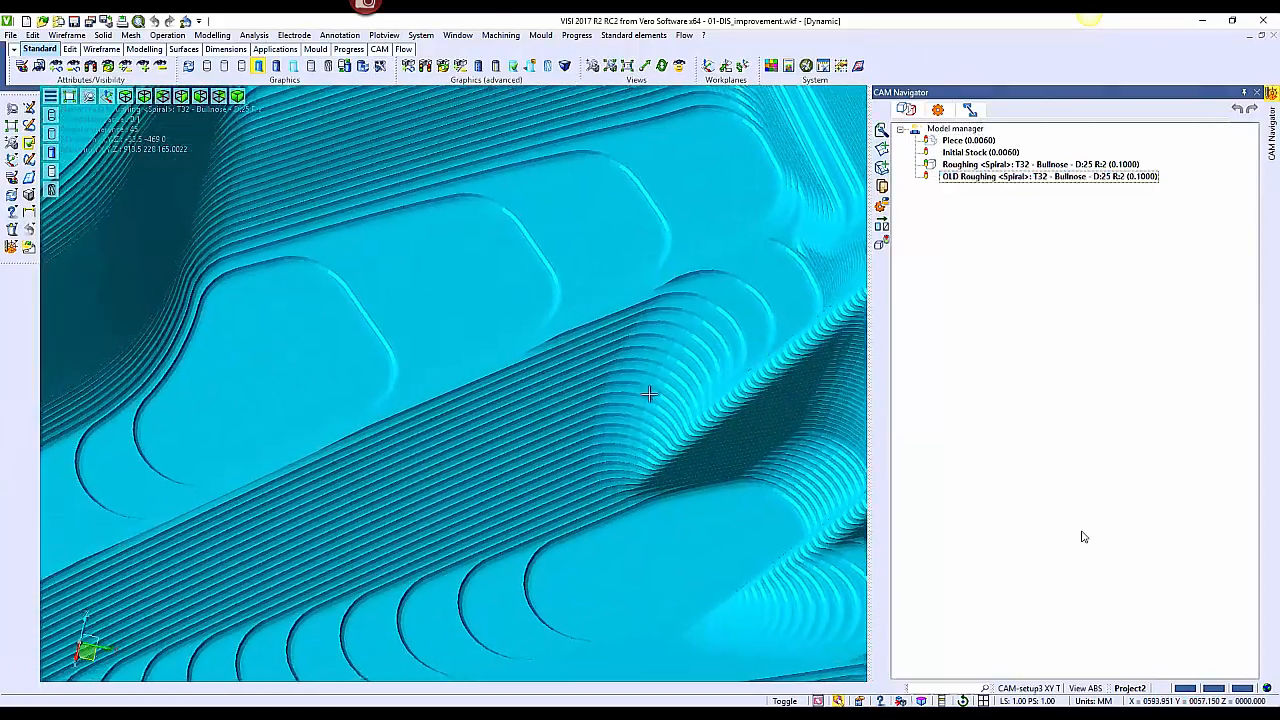
{"action": "middle_click_drag", "start_coordinate": [433, 449], "coordinate": [617, 447]}
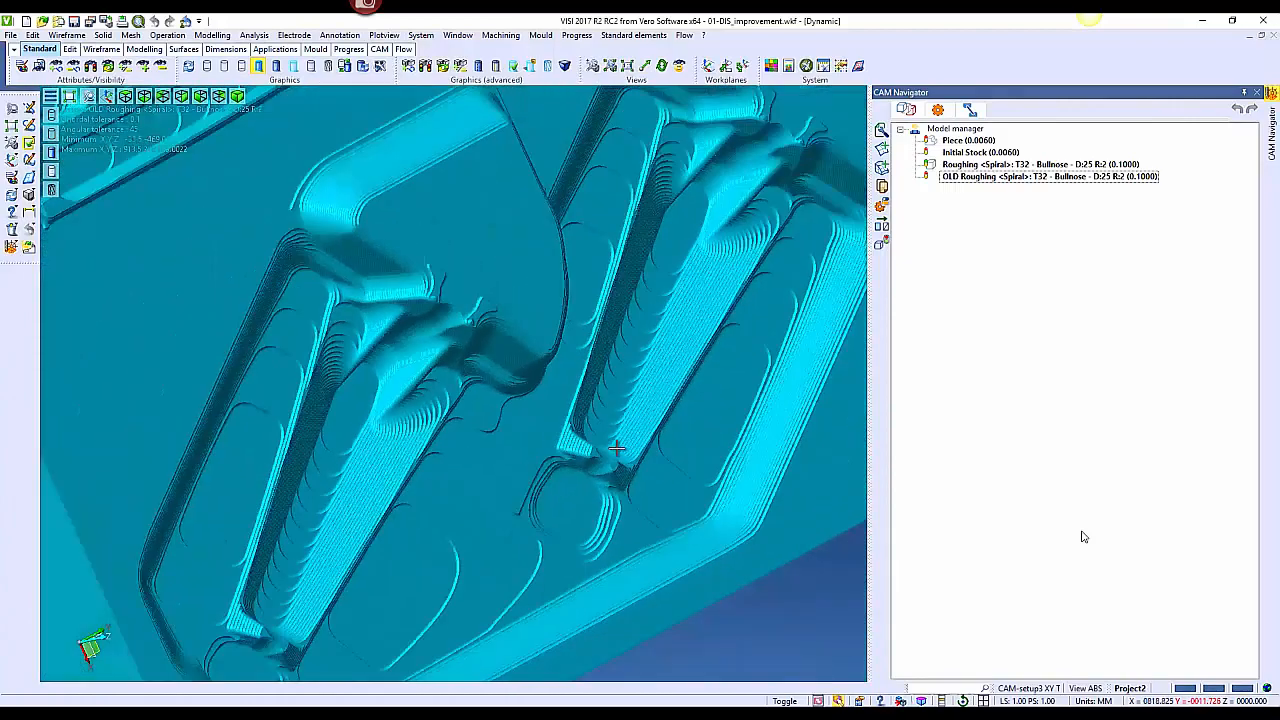
{"action": "scroll", "coordinate": [617, 449], "scroll_direction": "down", "scroll_amount": 1}
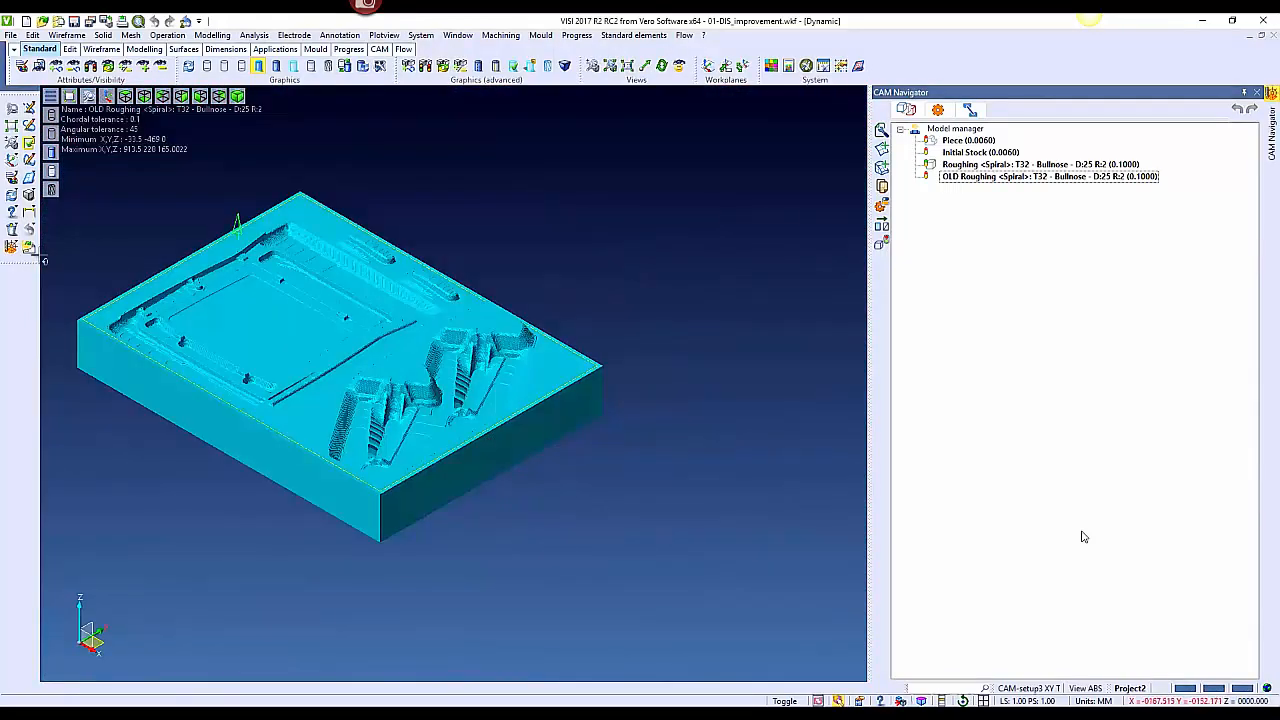
{"action": "scroll", "coordinate": [104, 214], "scroll_direction": "up", "scroll_amount": 4}
{"action": "scroll", "coordinate": [206, 208], "scroll_direction": "down", "scroll_amount": 2}
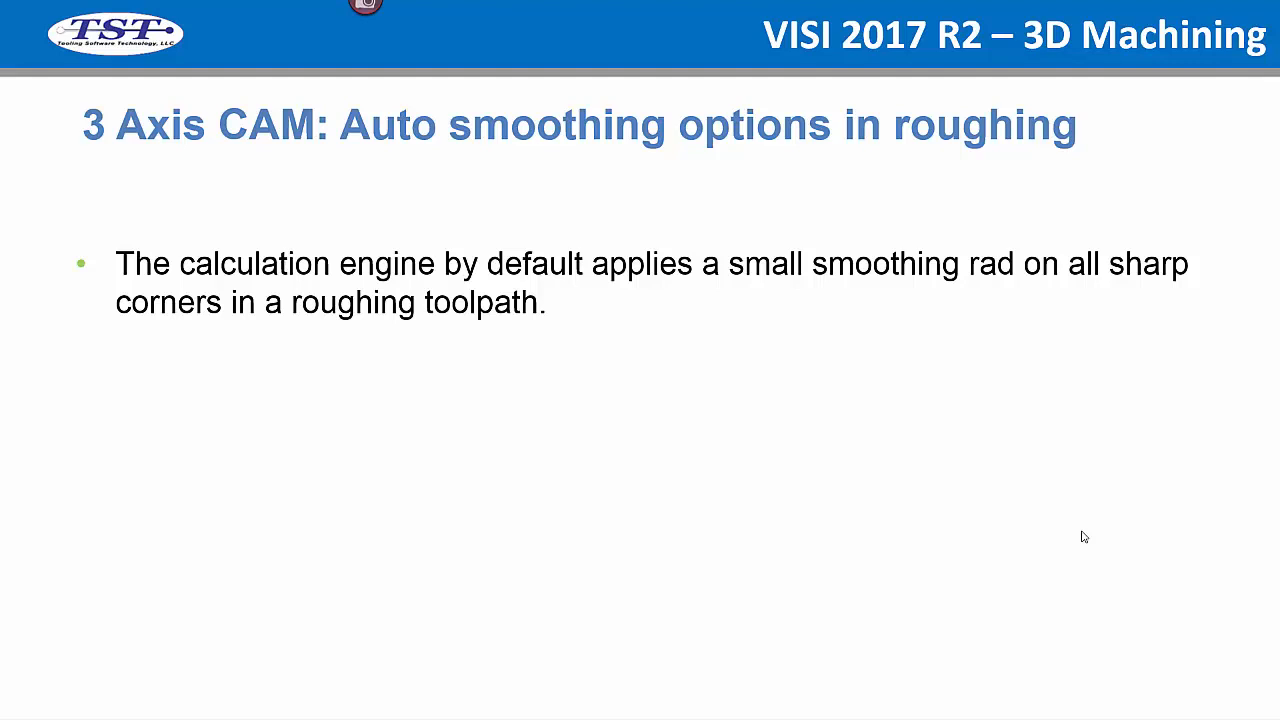
{"action": "left_click", "coordinate": [1083, 536]}
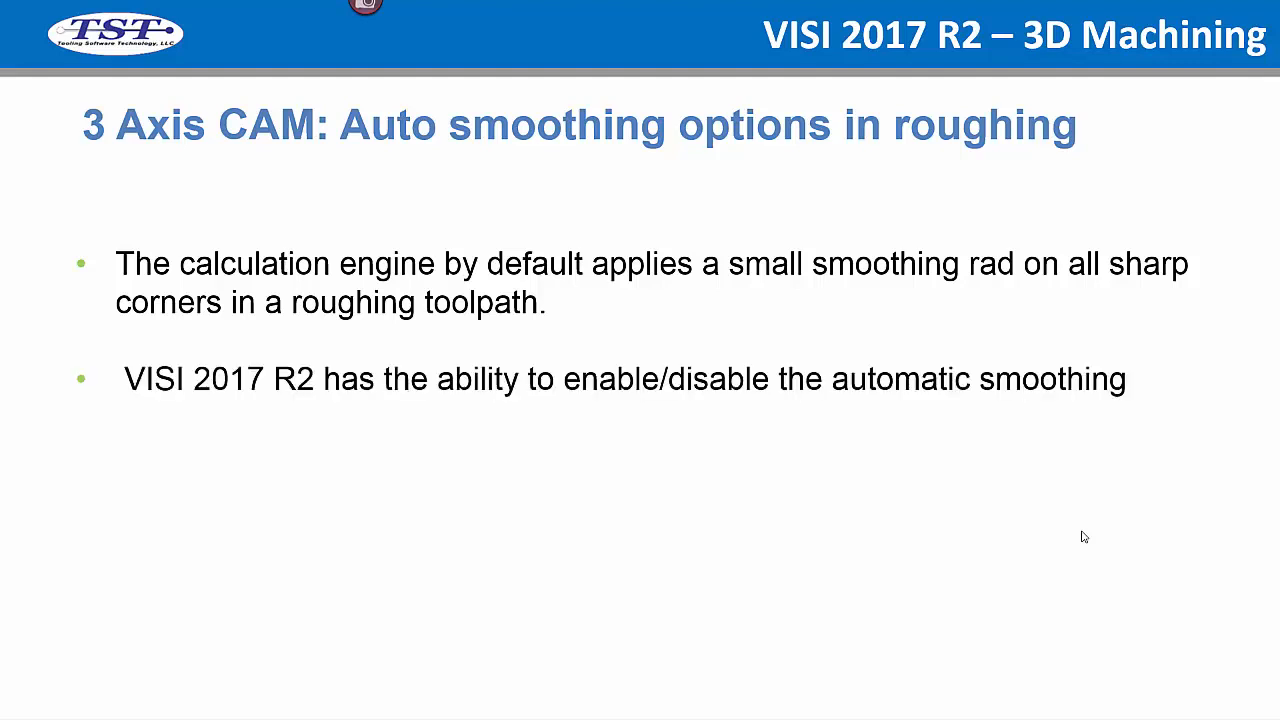
{"action": "left_click", "coordinate": [1083, 536]}
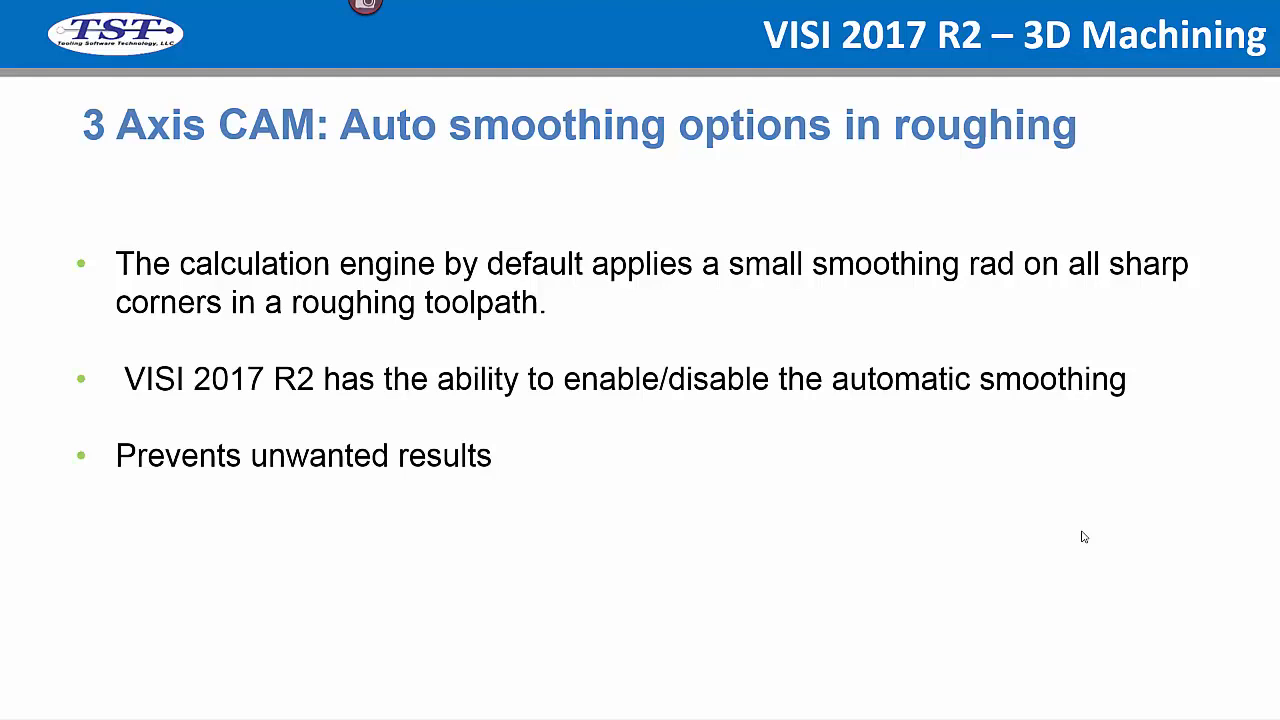
{"action": "left_click", "coordinate": [1083, 536]}
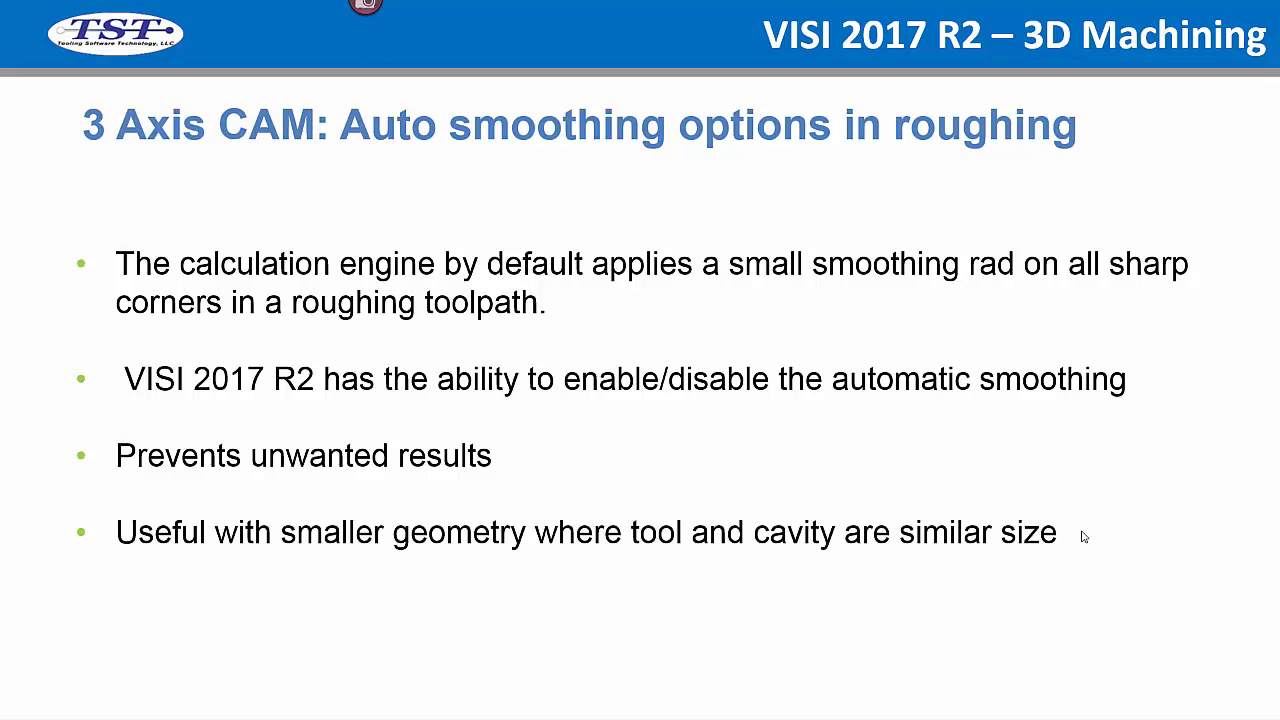
{"action": "left_click", "coordinate": [1083, 536]}
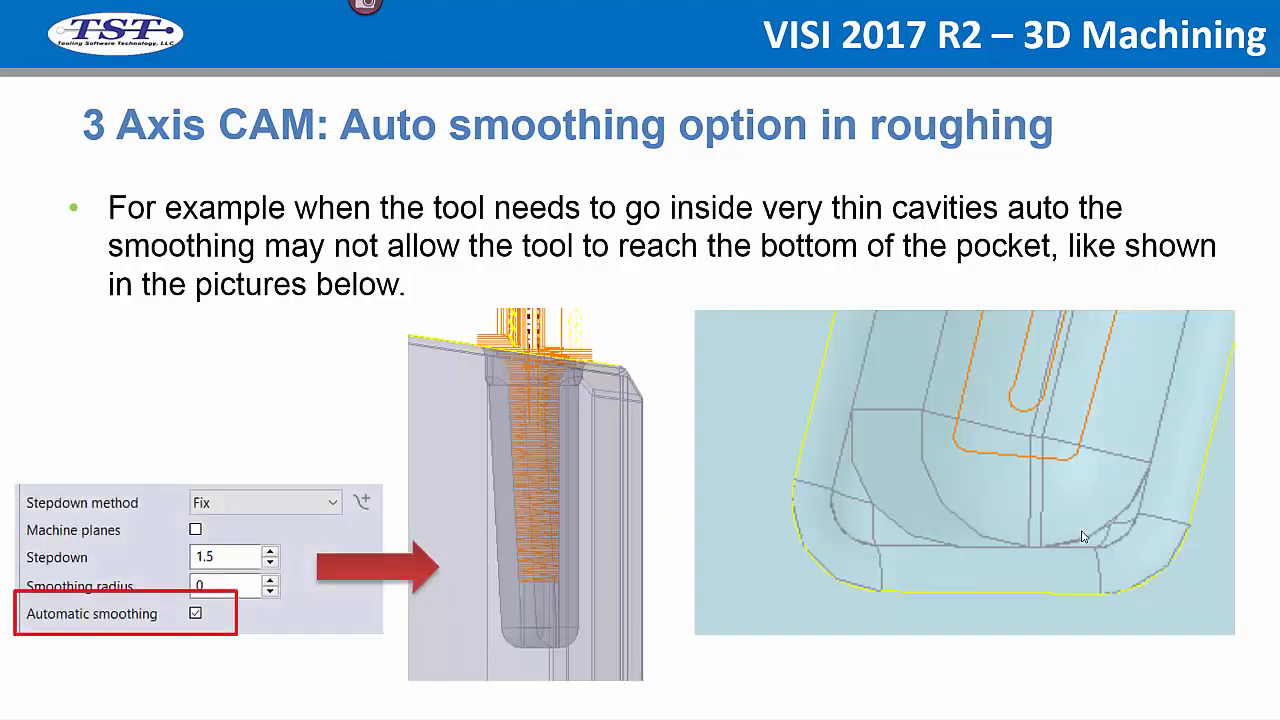
{"action": "left_click", "coordinate": [1083, 536]}
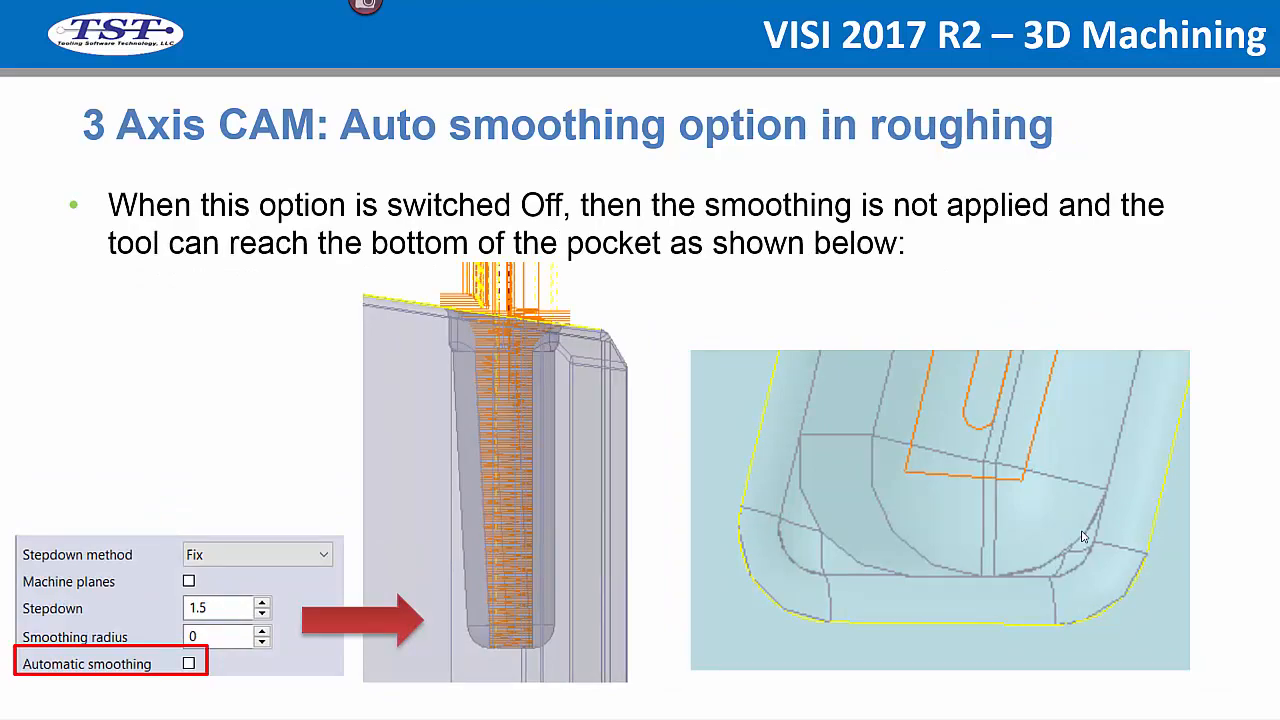
{"action": "left_click", "coordinate": [1083, 536]}
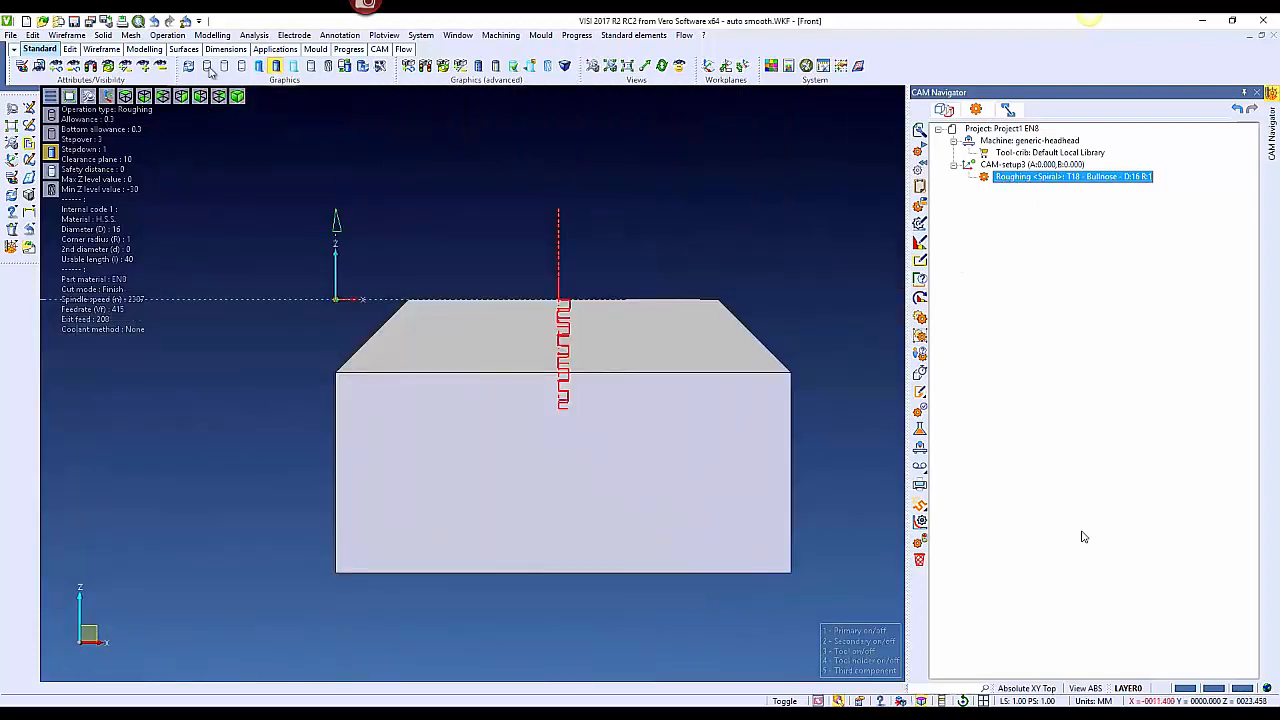
Display the part in wireframe and open the Roughing <Spiral> operation in Path-lab
{"action": "left_click", "coordinate": [207, 66]}
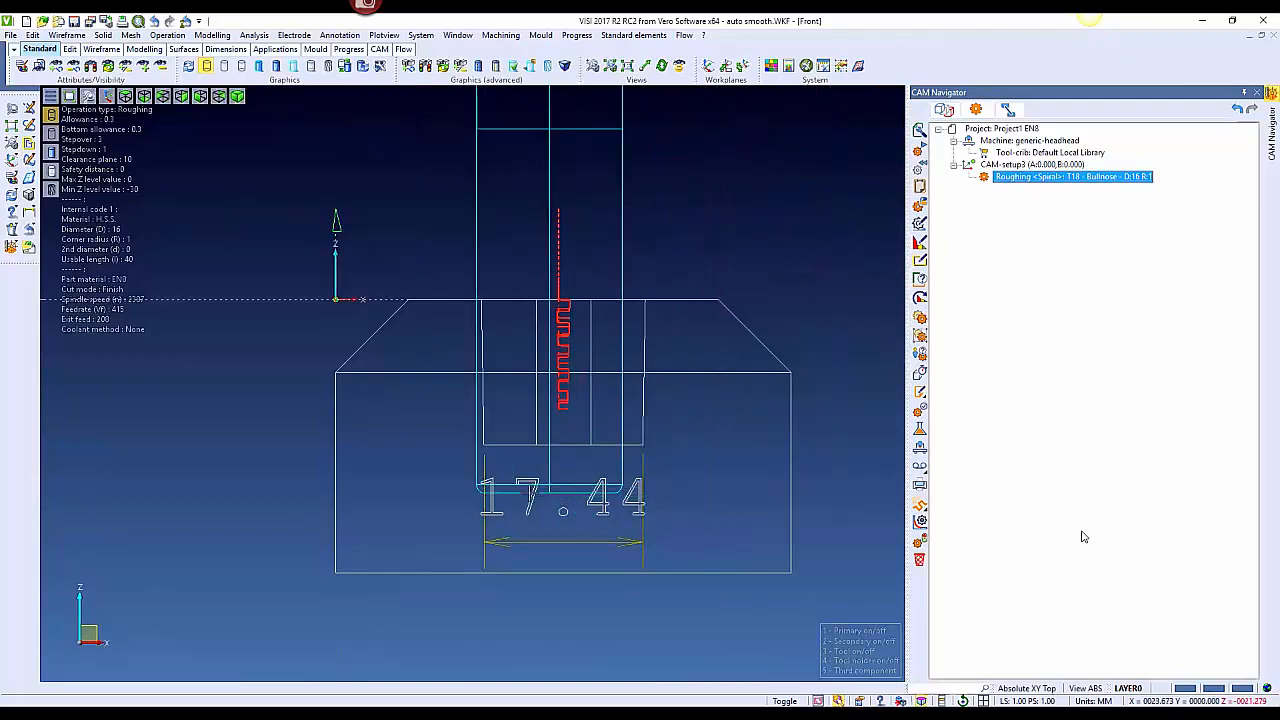
{"action": "right_click", "coordinate": [1058, 177]}
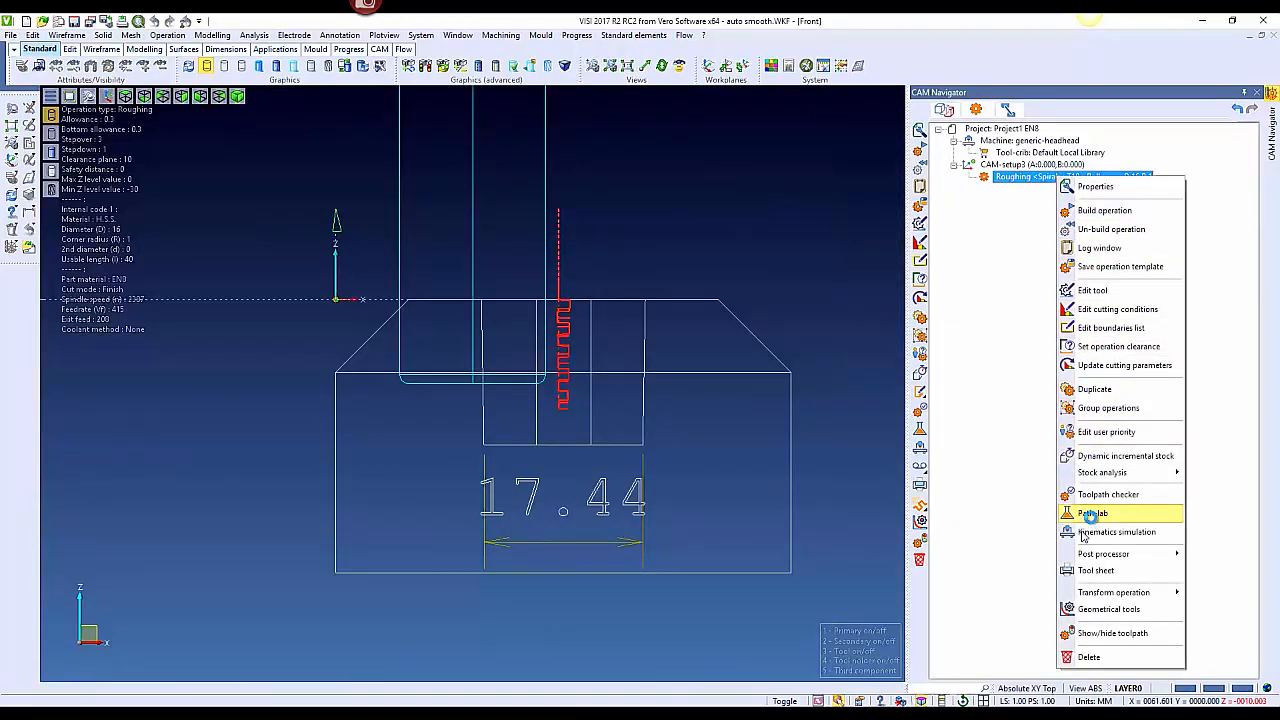
{"action": "left_click", "coordinate": [1093, 513]}
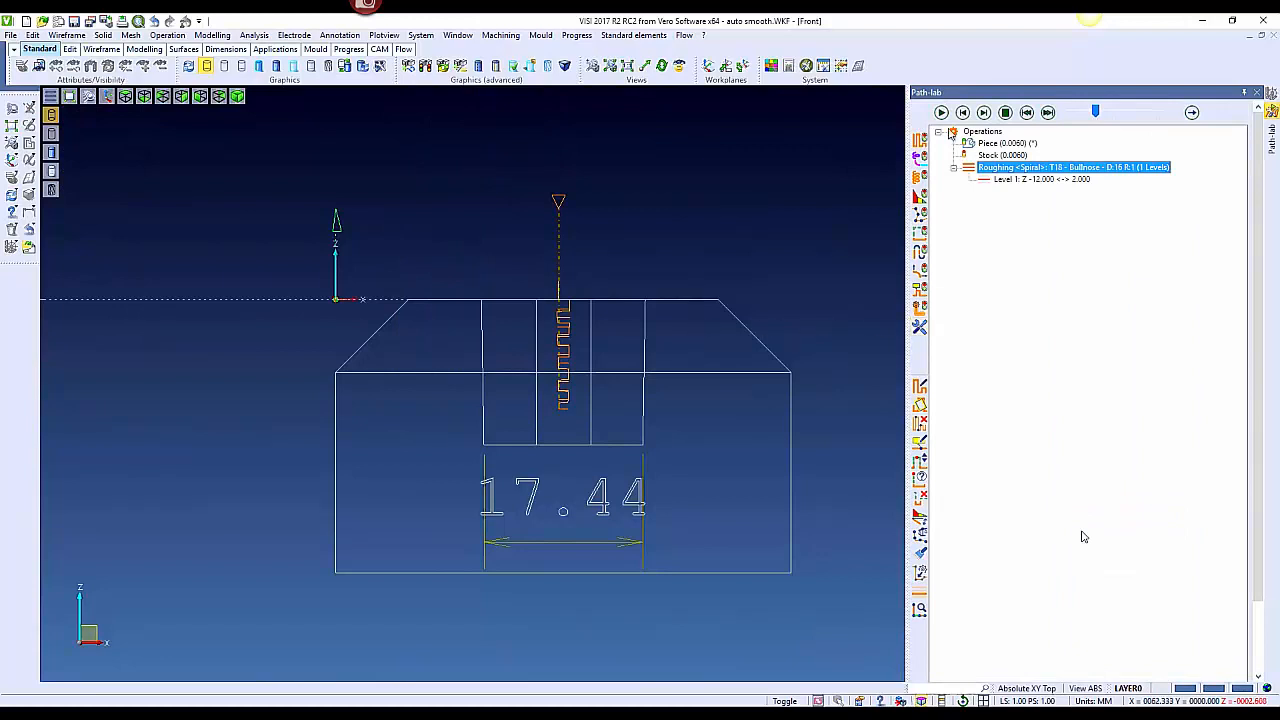
Move the tool onto the lowest point of the Roughing toolpath, examine its clearance to the pocket floor, and close Path-lab
{"action": "right_click", "coordinate": [999, 169]}
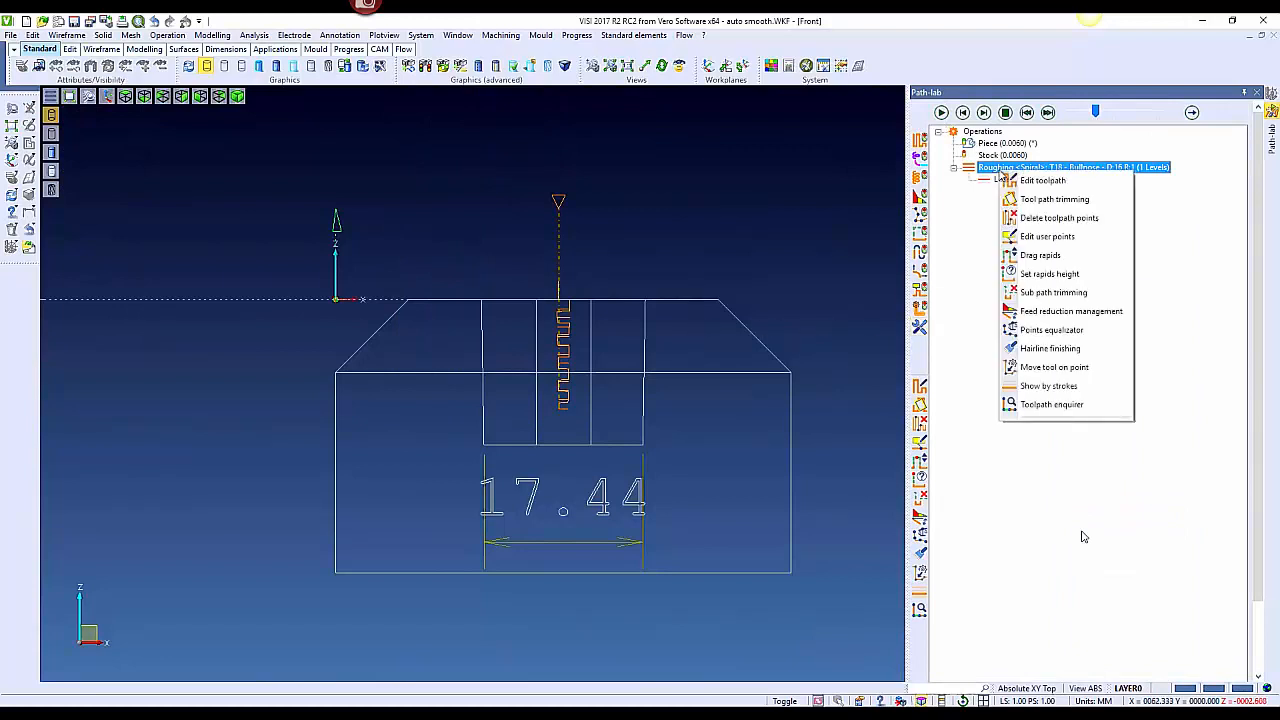
{"action": "key", "text": "Down"}
{"action": "key", "text": "Down"}
{"action": "key", "text": "Down"}
{"action": "key", "text": "Down"}
{"action": "key", "text": "Down"}
{"action": "key", "text": "Down"}
{"action": "key", "text": "Down"}
{"action": "key", "text": "Down"}
{"action": "key", "text": "Down"}
{"action": "key", "text": "Down"}
{"action": "key", "text": "Down"}
{"action": "key", "text": "Return"}
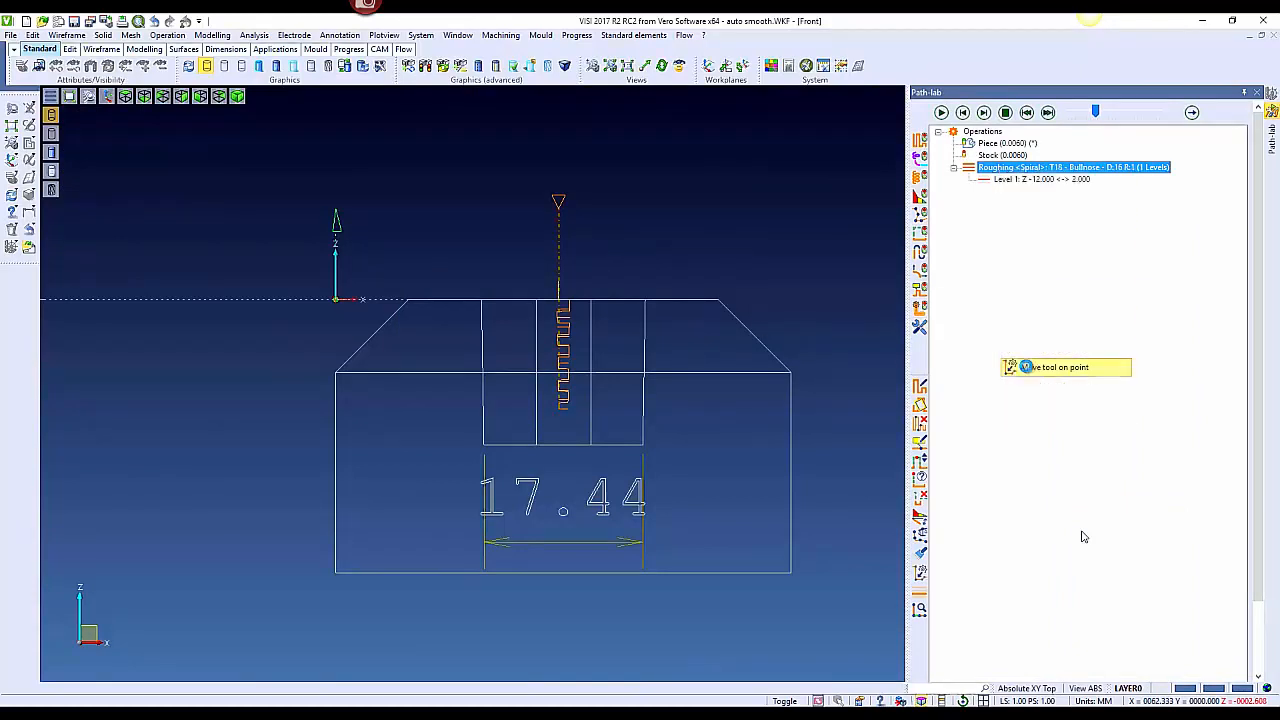
{"action": "left_click", "coordinate": [563, 410]}
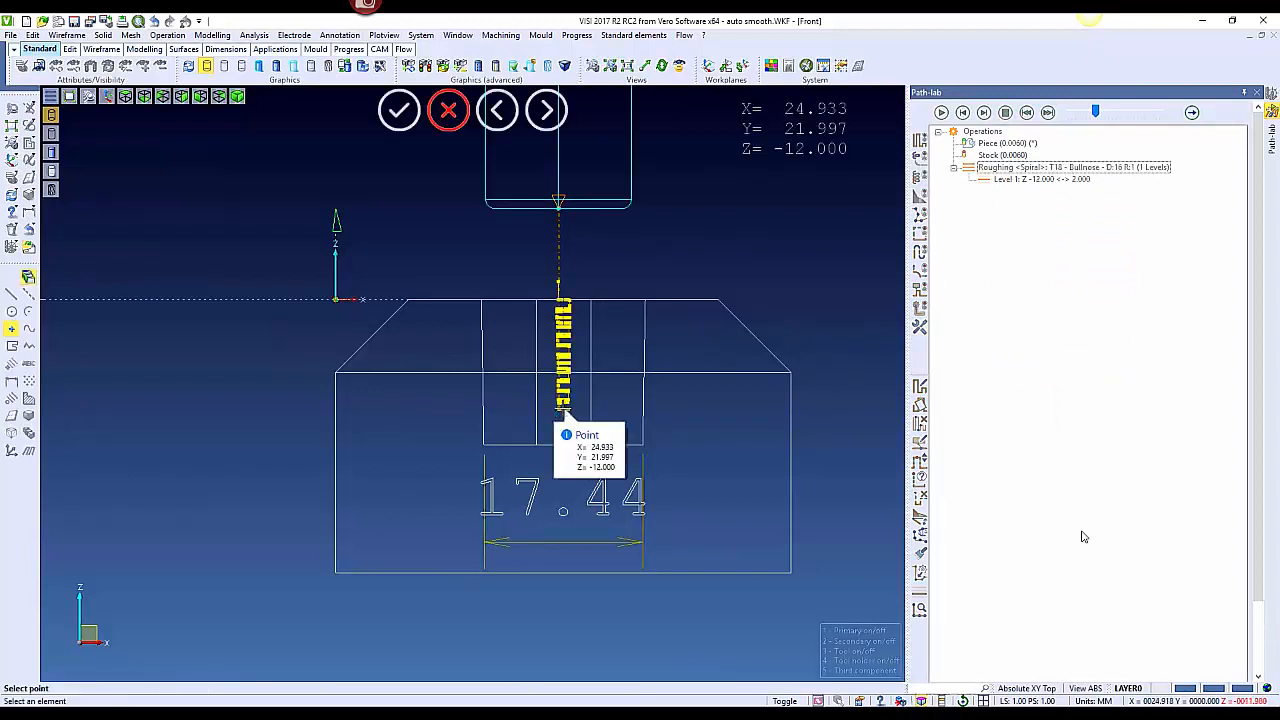
{"action": "scroll", "coordinate": [597, 429], "scroll_direction": "up", "scroll_amount": 4}
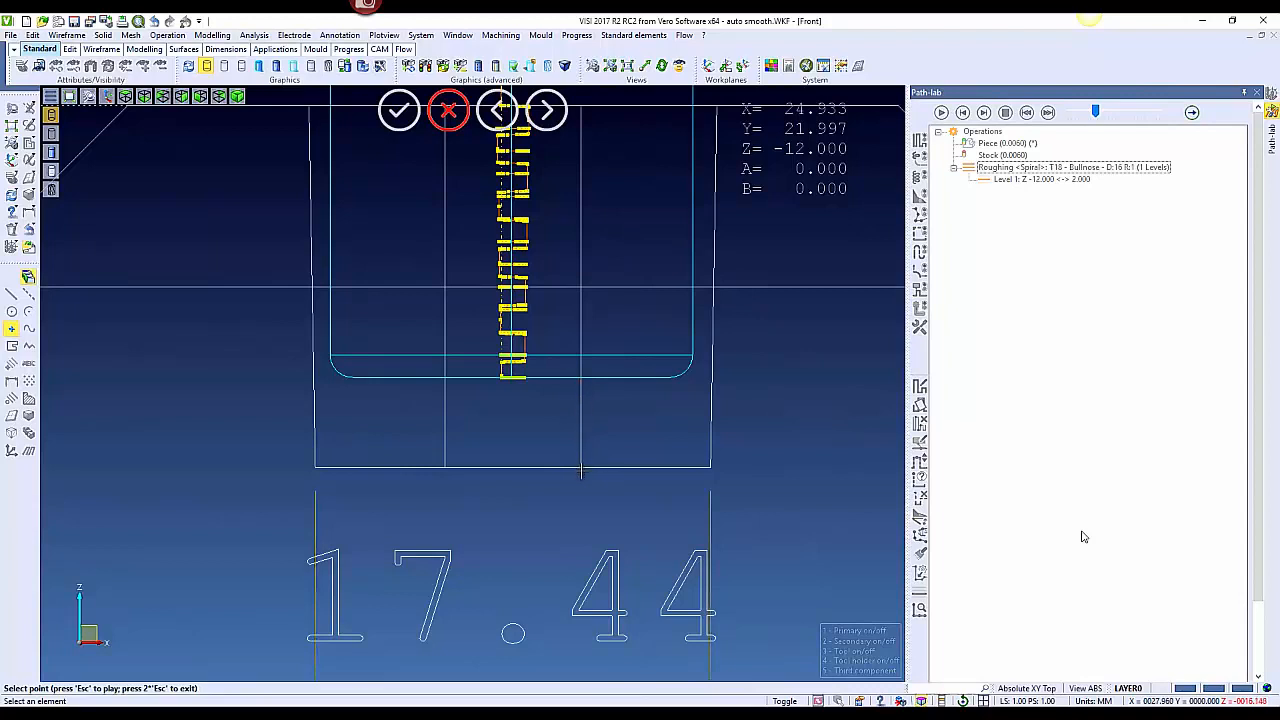
{"action": "key", "text": "Escape"}
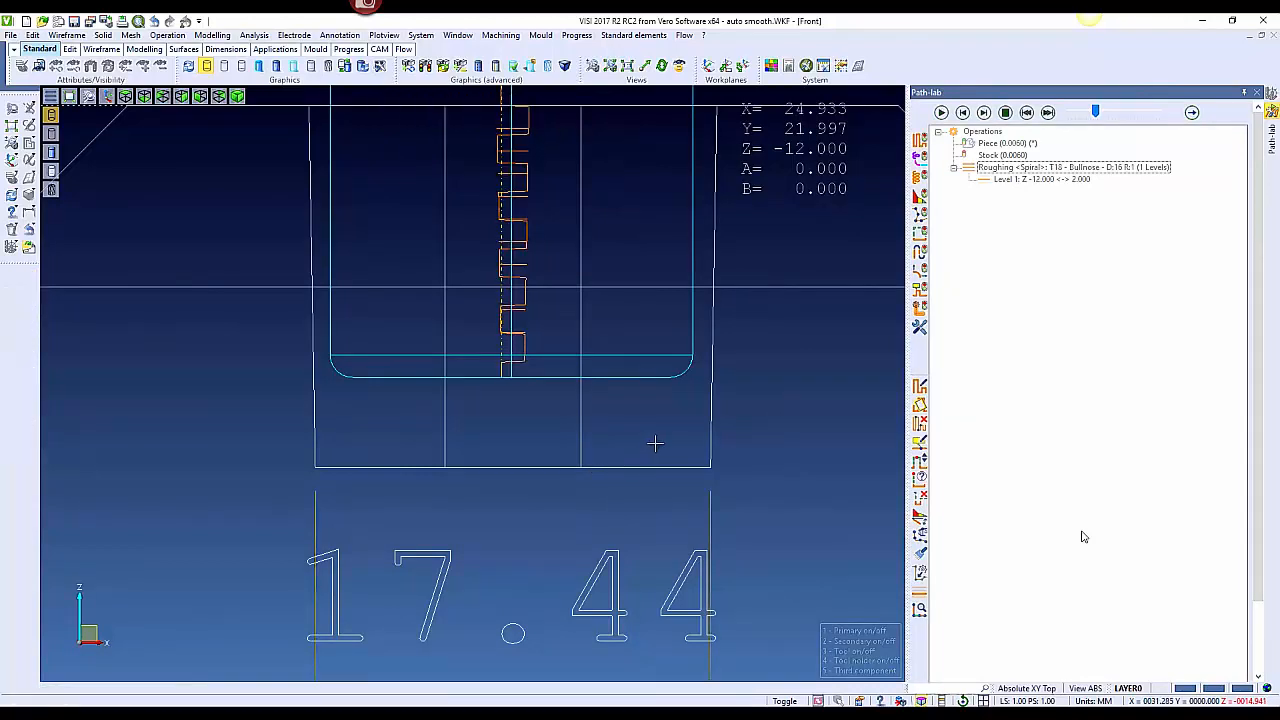
{"action": "left_click", "coordinate": [1256, 93]}
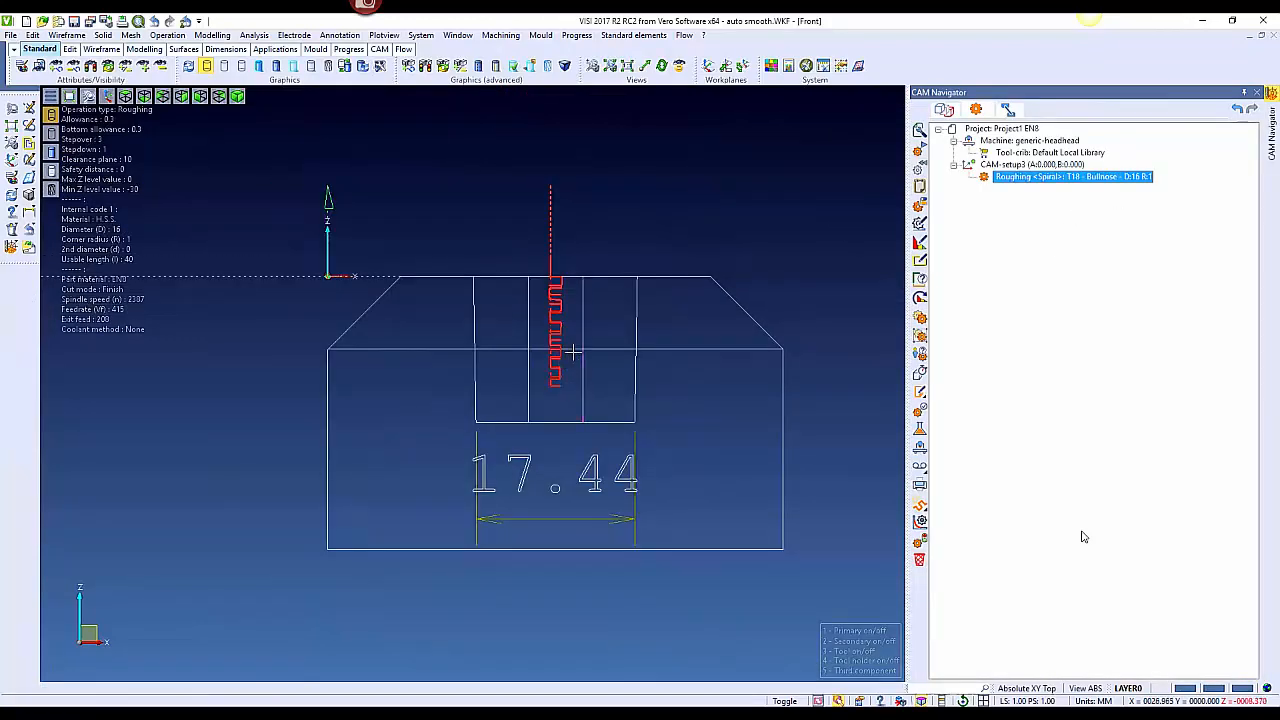
Examine the smoothed corners of the Roughing toolpath from above, then return to the front view of the part
{"action": "key", "text": "ctrl+Tab"}
{"action": "key", "text": "ctrl+Tab"}
{"action": "key", "text": "ctrl+Tab"}
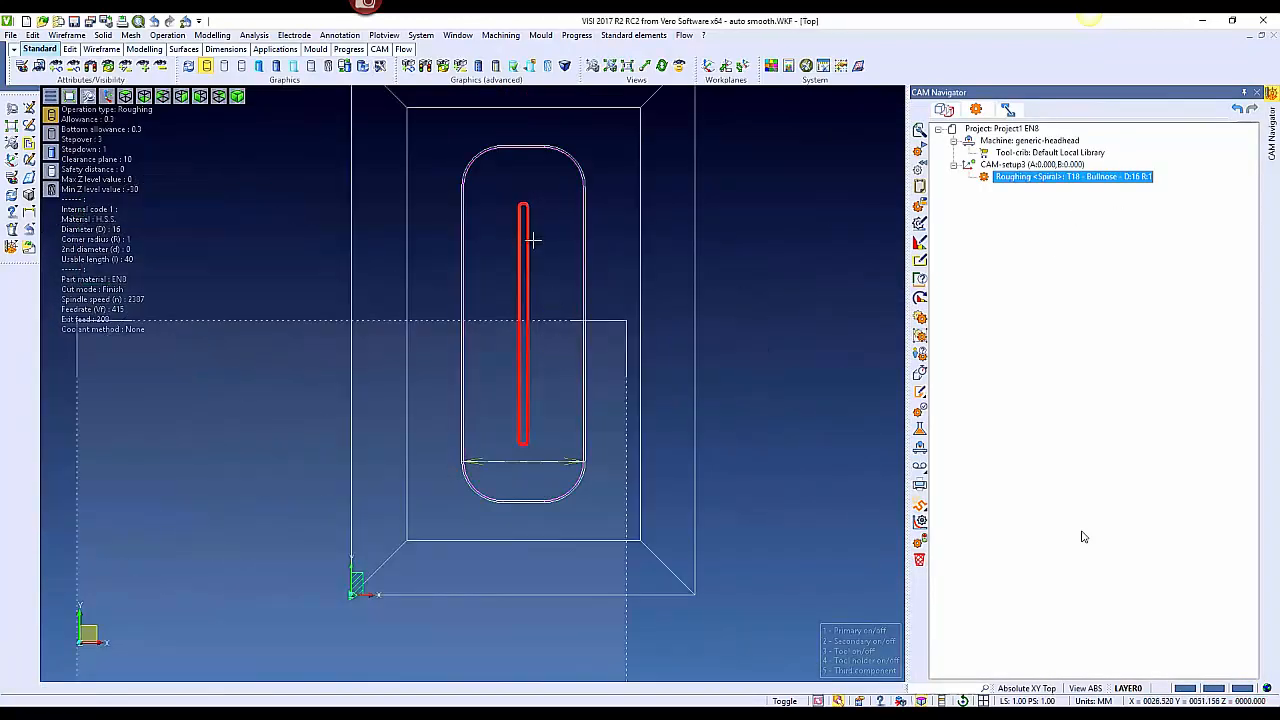
{"action": "scroll", "coordinate": [533, 240], "scroll_direction": "up", "scroll_amount": 5}
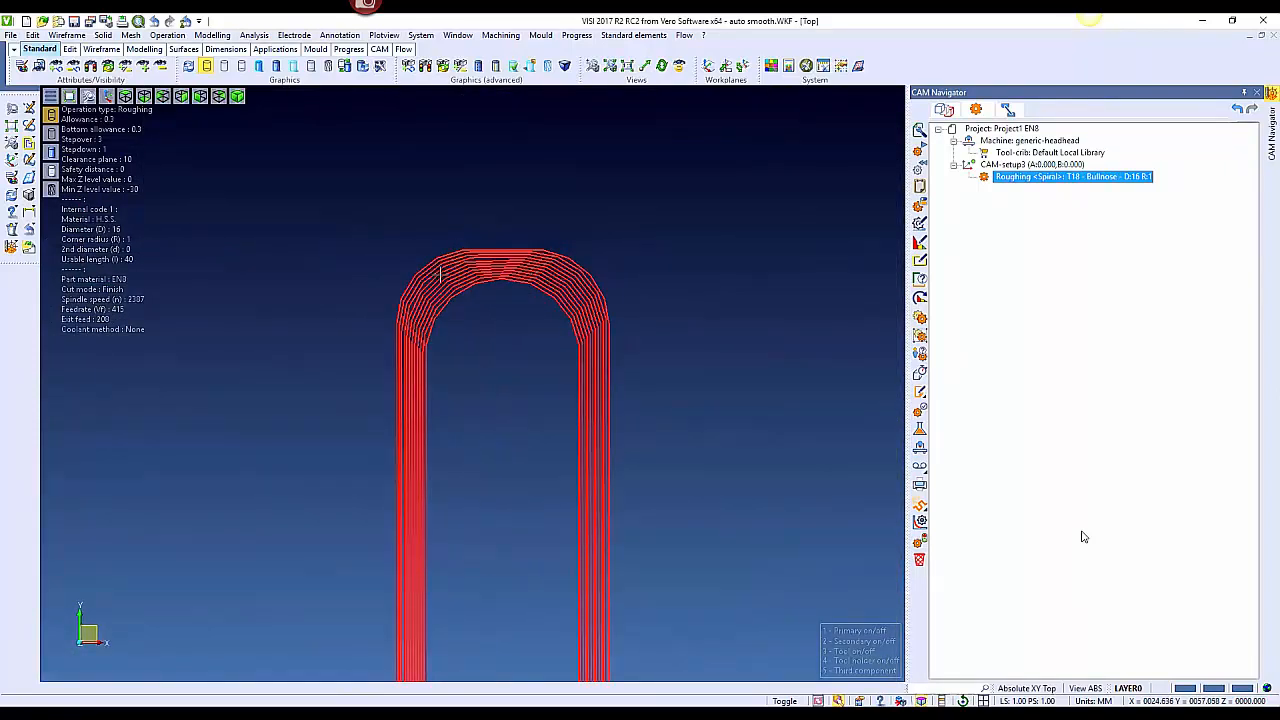
{"action": "key", "text": "ctrl+Tab"}
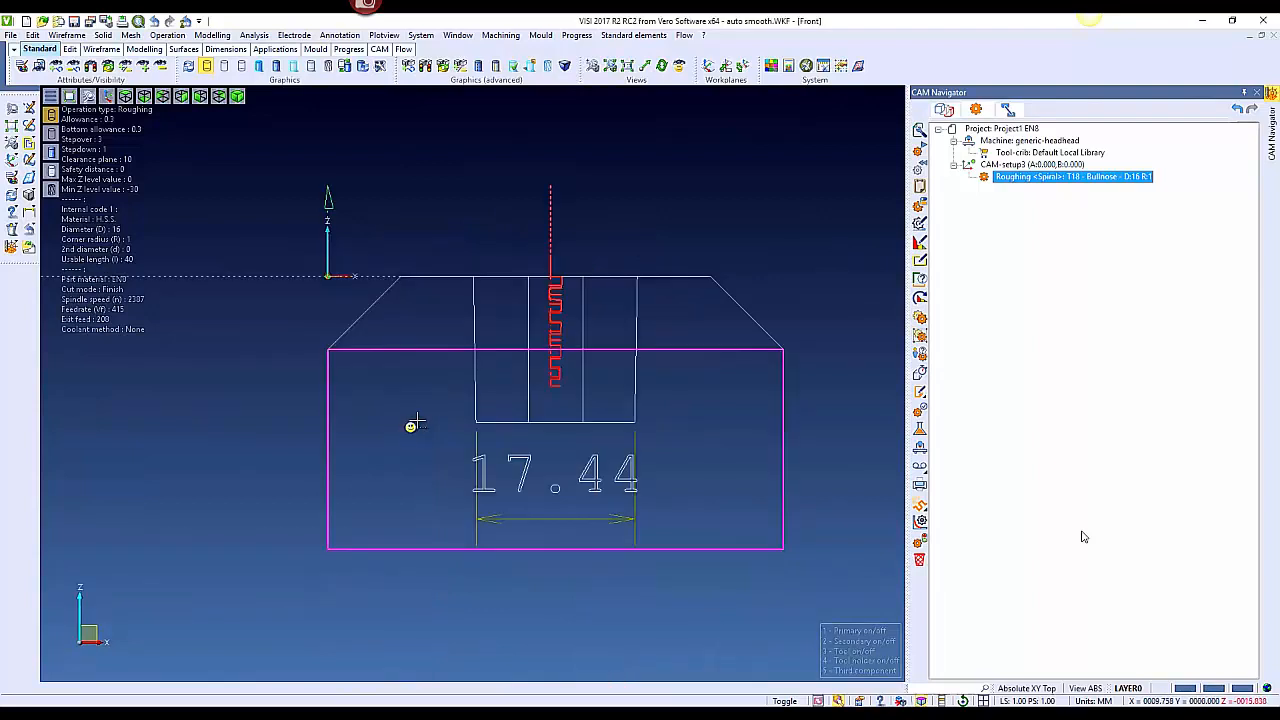
{"action": "scroll", "coordinate": [417, 420], "scroll_direction": "down", "scroll_amount": 4}
{"action": "scroll", "coordinate": [501, 388], "scroll_direction": "up", "scroll_amount": 3}
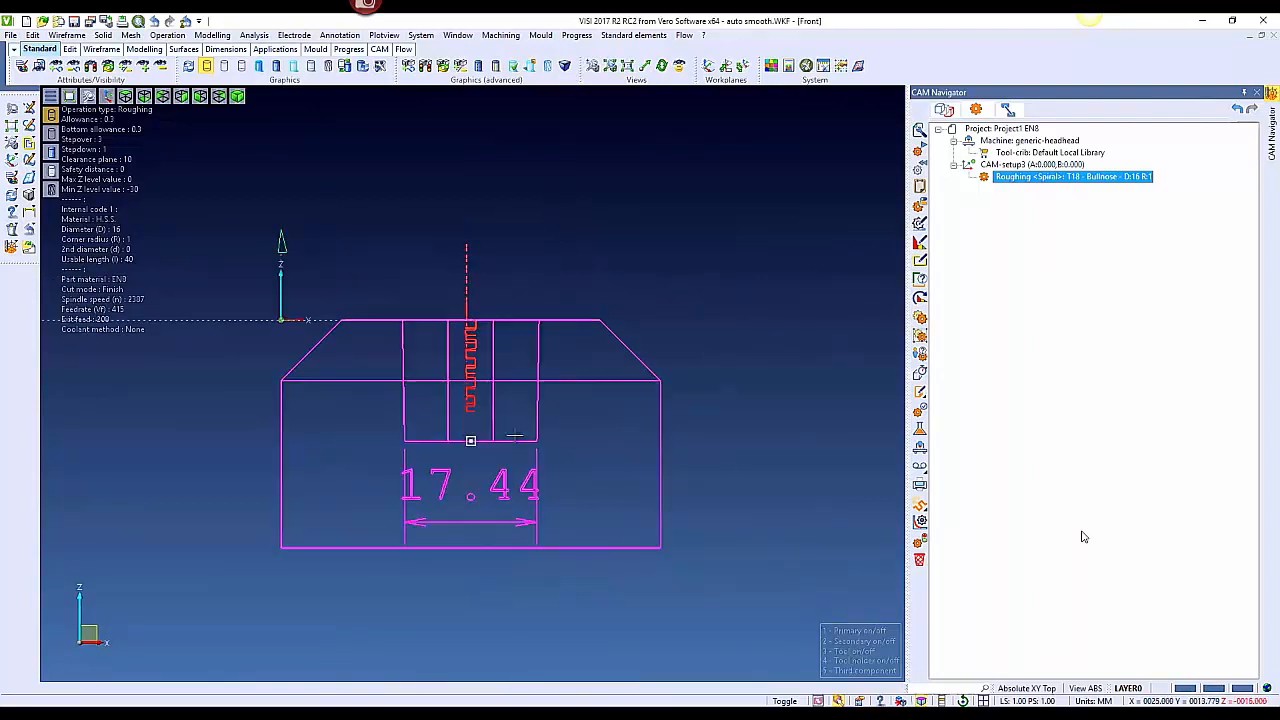
Duplicate the Roughing <Spiral> operation within CAM-setup3
{"action": "right_click", "coordinate": [1034, 184]}
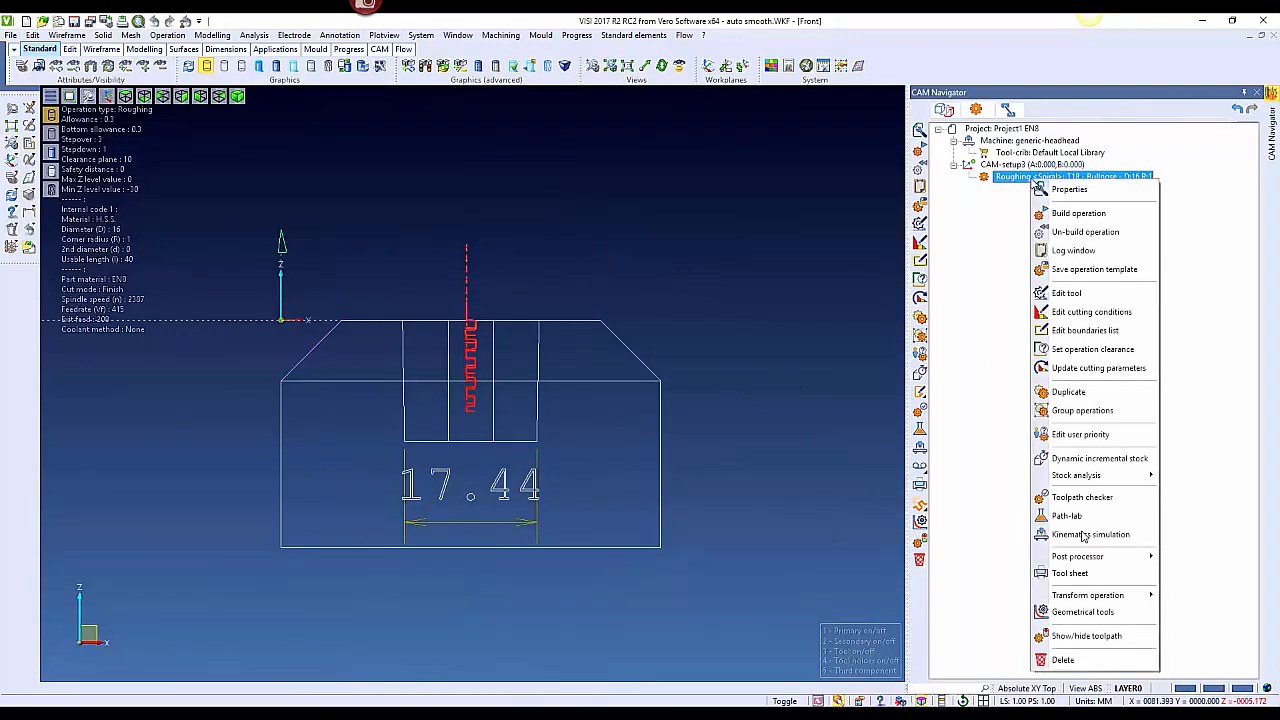
{"action": "left_click", "coordinate": [1068, 391]}
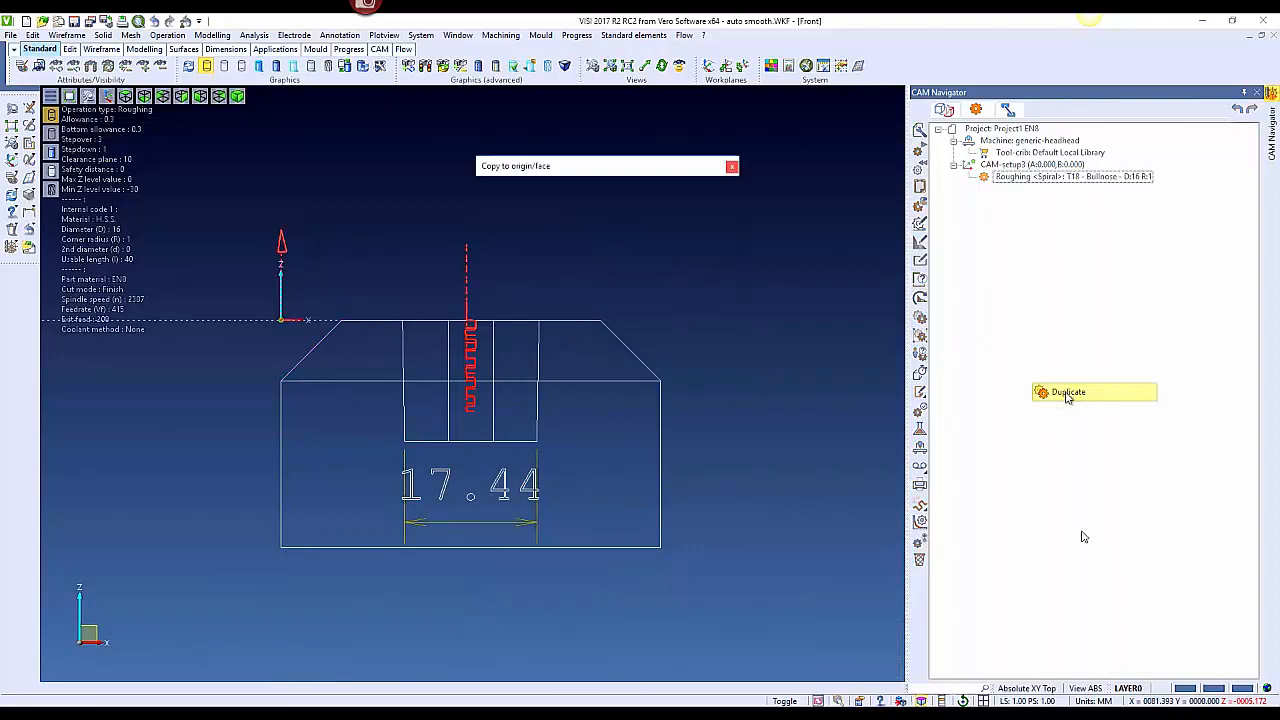
{"action": "left_click", "coordinate": [557, 284]}
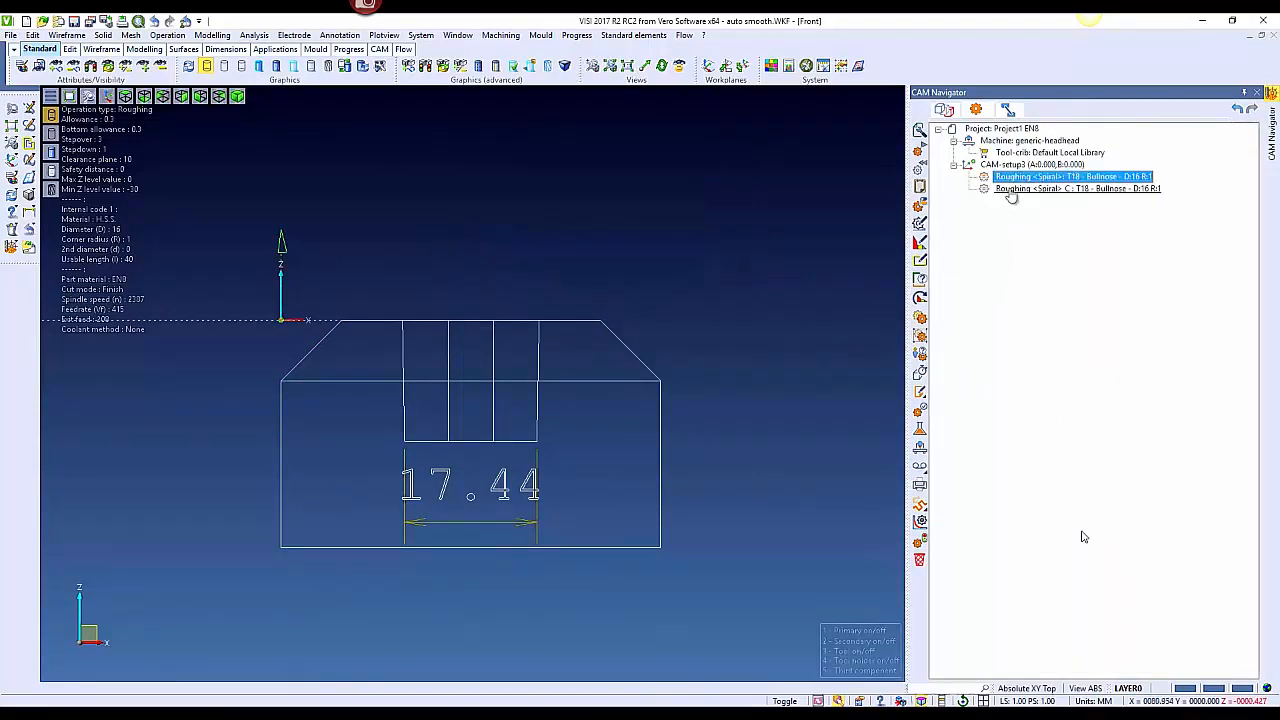
Turn off Automatic smoothing in the properties of the copied Roughing <Spiral> operation
{"action": "left_click", "coordinate": [1012, 189]}
{"action": "right_click", "coordinate": [1012, 189]}
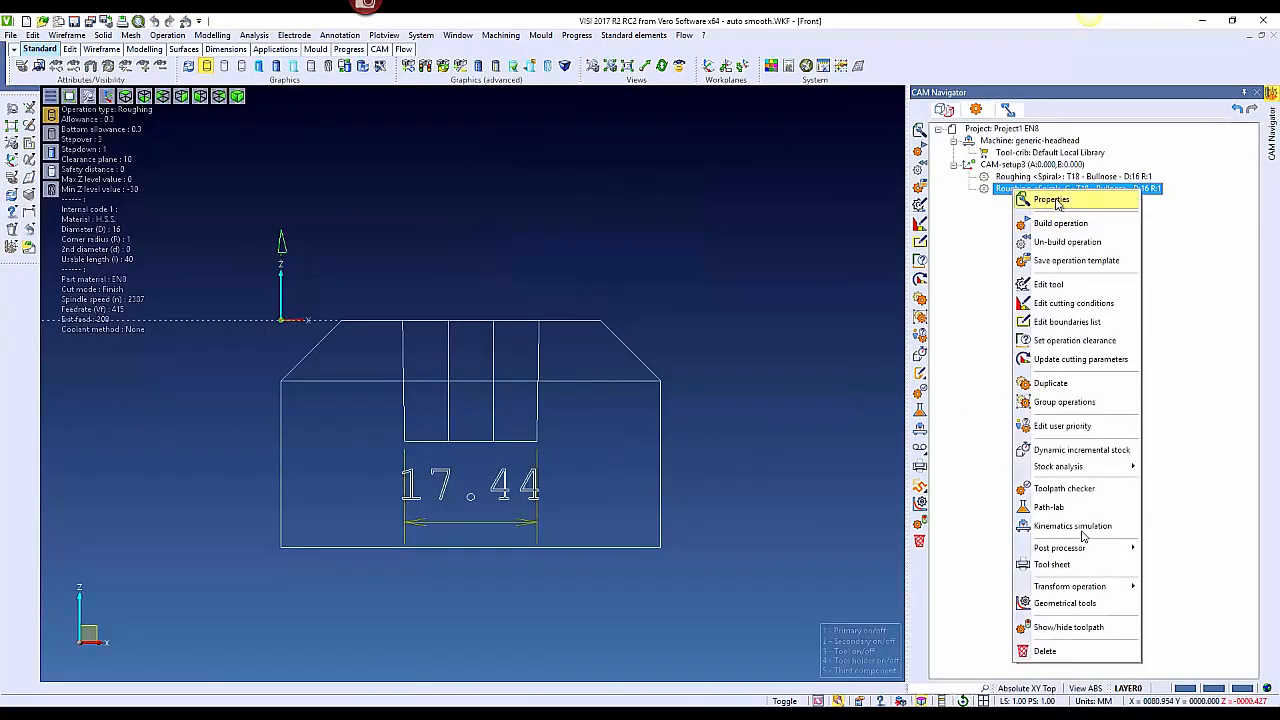
{"action": "left_click", "coordinate": [1050, 199]}
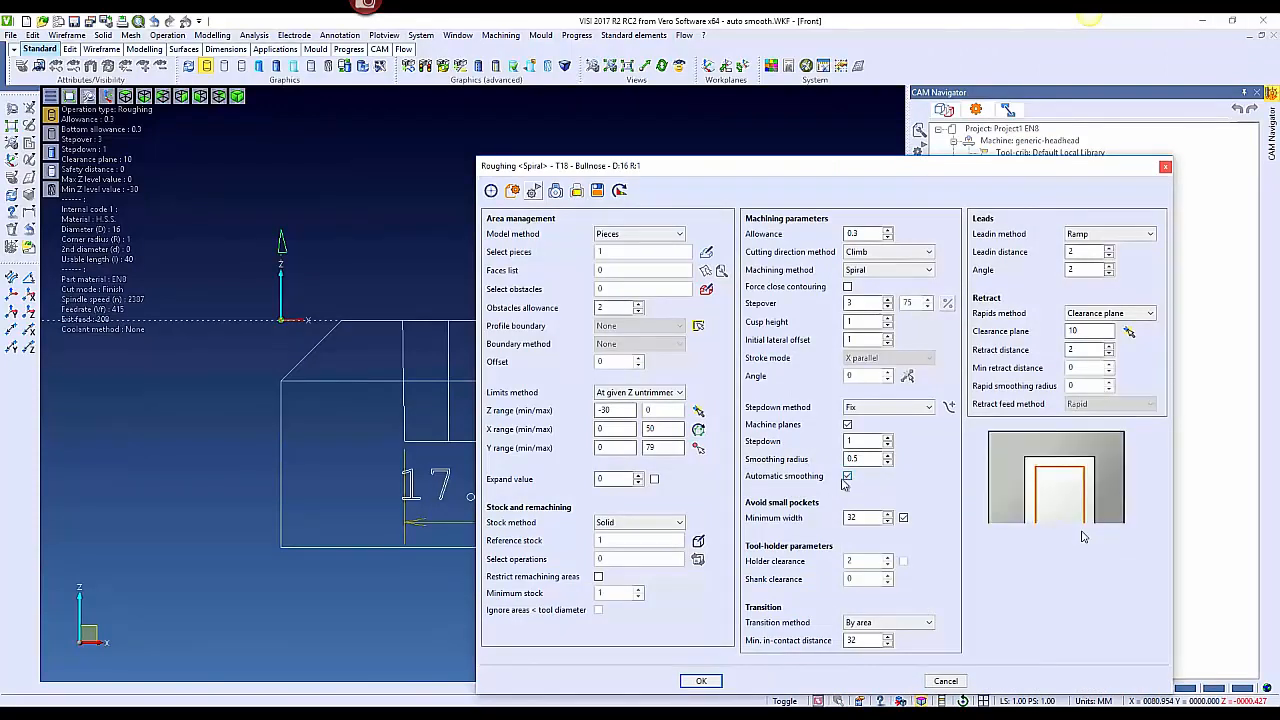
{"action": "left_click", "coordinate": [702, 680]}
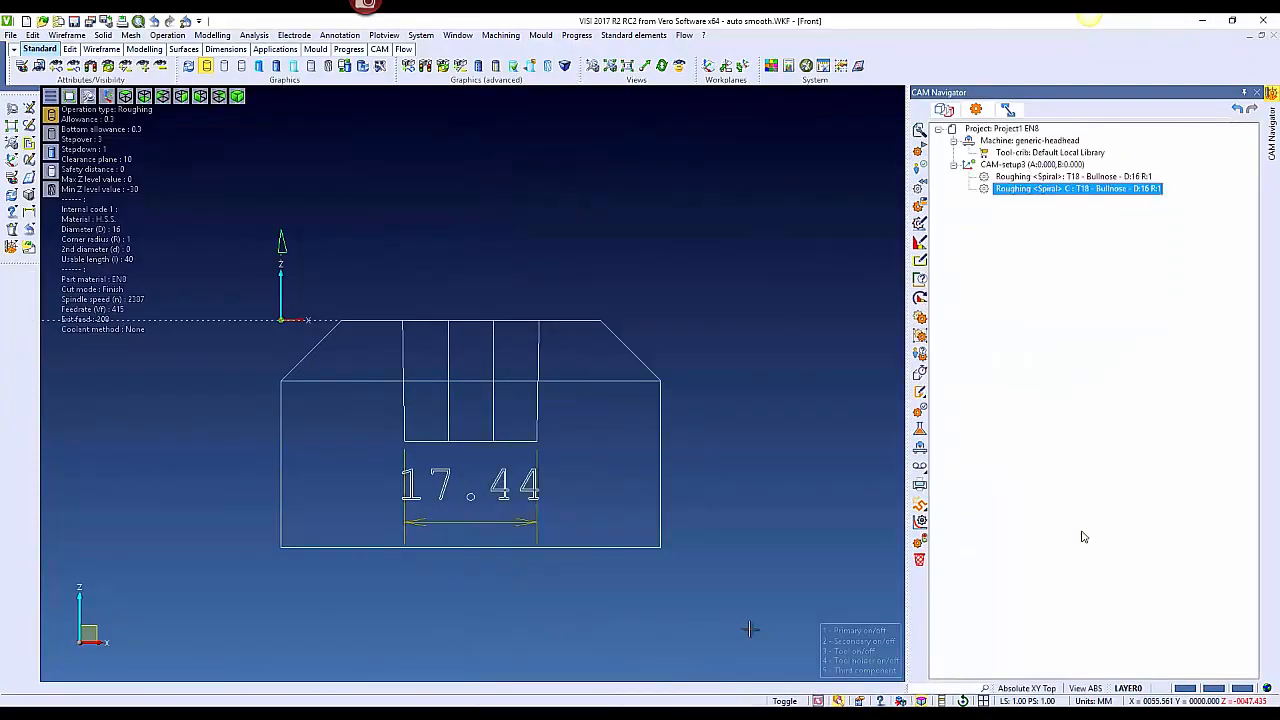
Build the copied Roughing operation with an allowance of 0 and examine how deep its toolpath reaches in the pocket
{"action": "right_click", "coordinate": [1015, 199]}
{"action": "left_click", "coordinate": [1055, 224]}
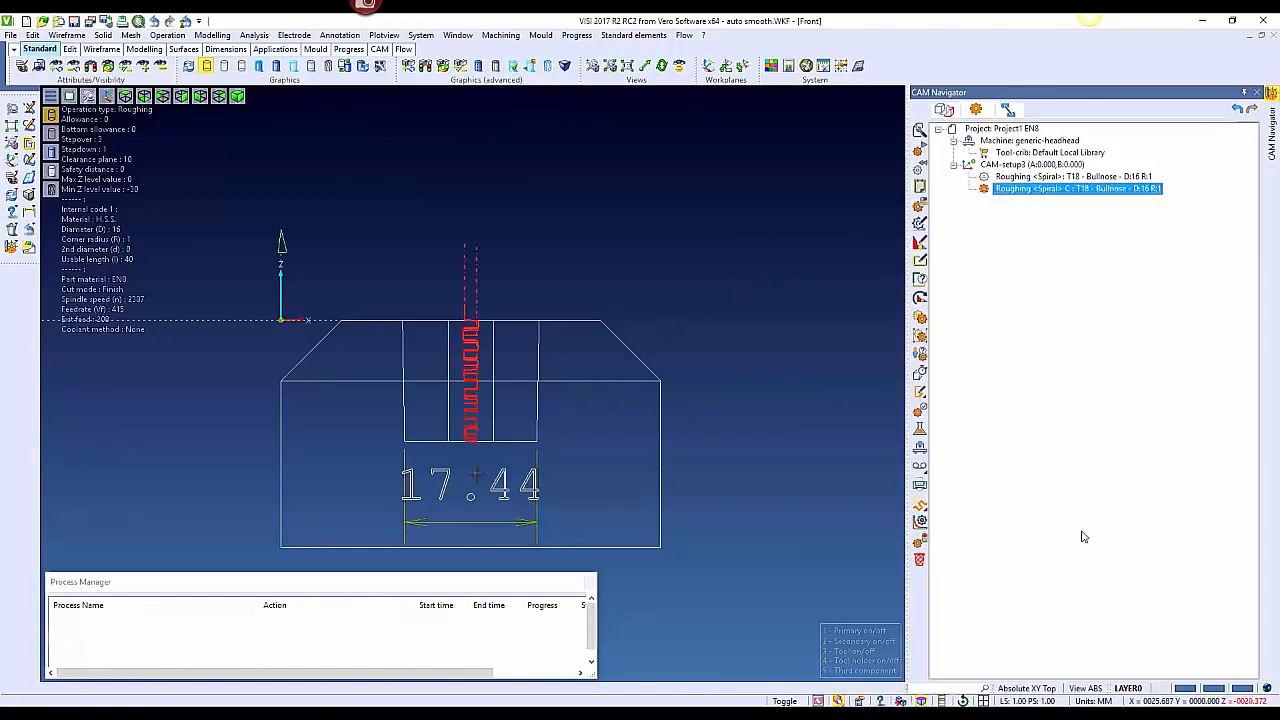
{"action": "scroll", "coordinate": [460, 463], "scroll_direction": "up", "scroll_amount": 3}
{"action": "scroll", "coordinate": [385, 350], "scroll_direction": "up", "scroll_amount": 1}
{"action": "scroll", "coordinate": [550, 374], "scroll_direction": "down", "scroll_amount": 2}
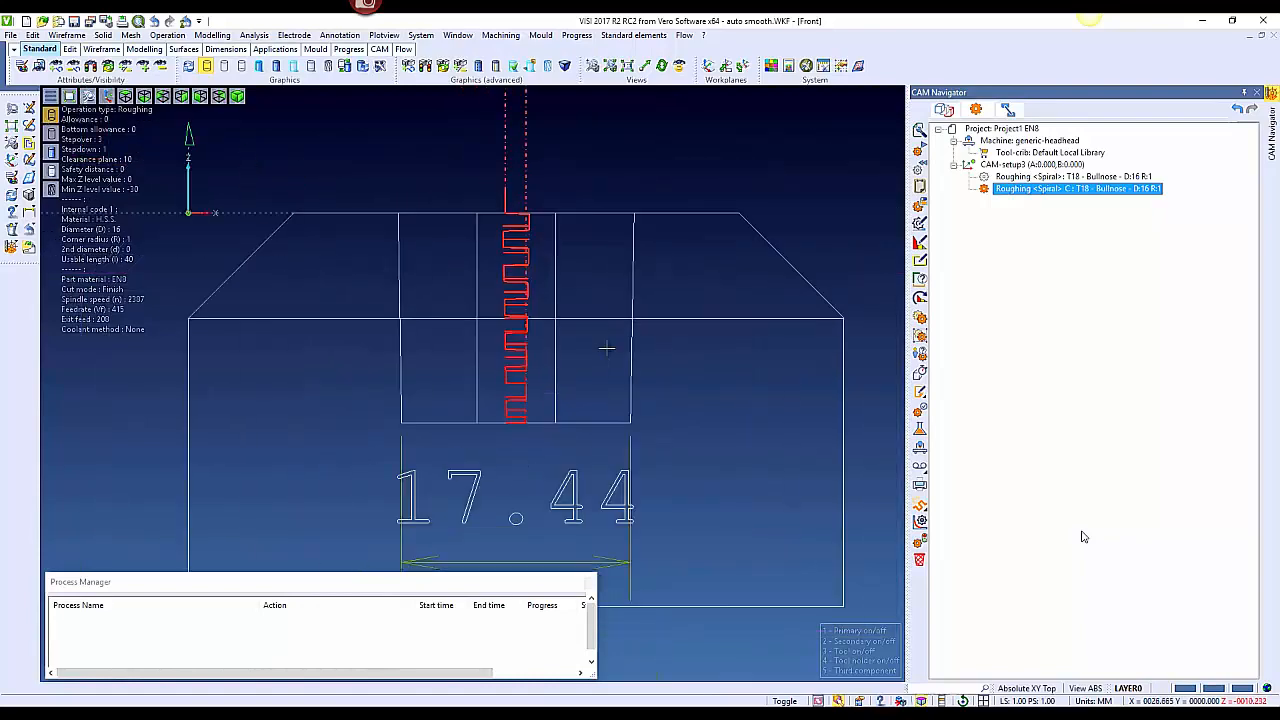
Open the copied Roughing operation in Path-lab and move the tool onto its lowest point to check it against the pocket floor
{"action": "right_click", "coordinate": [1015, 189]}
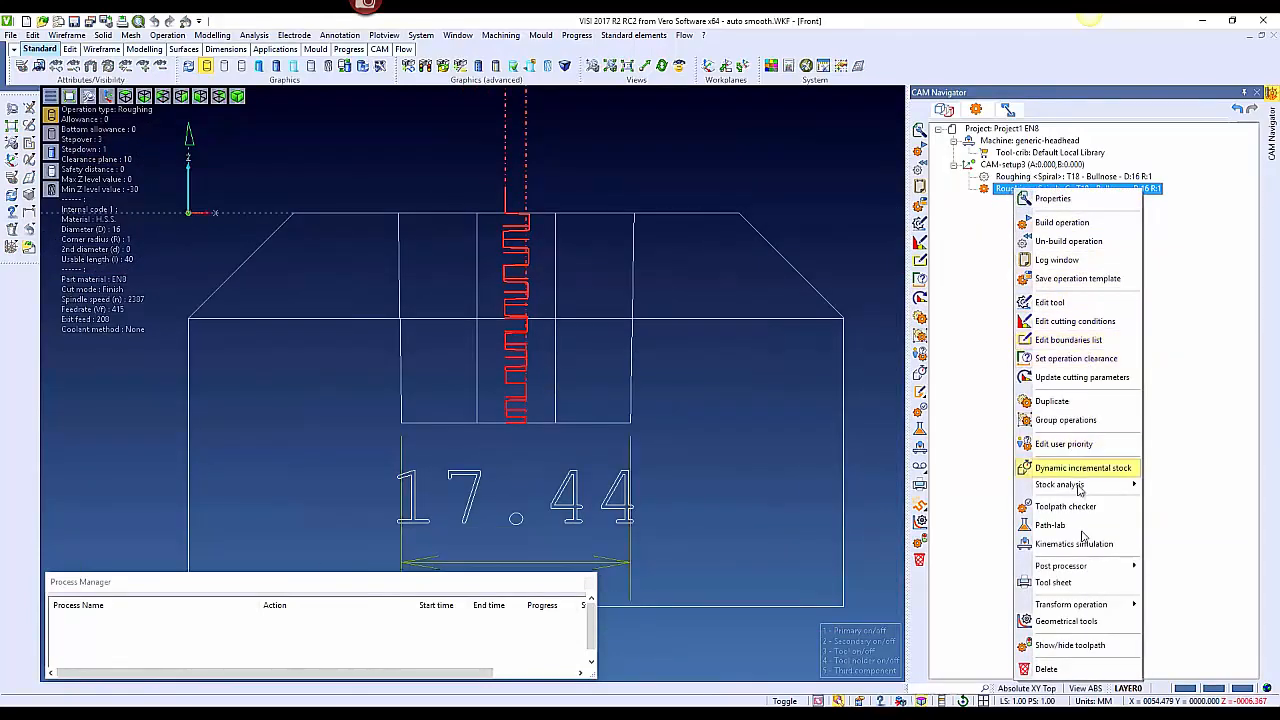
{"action": "left_click", "coordinate": [1080, 531]}
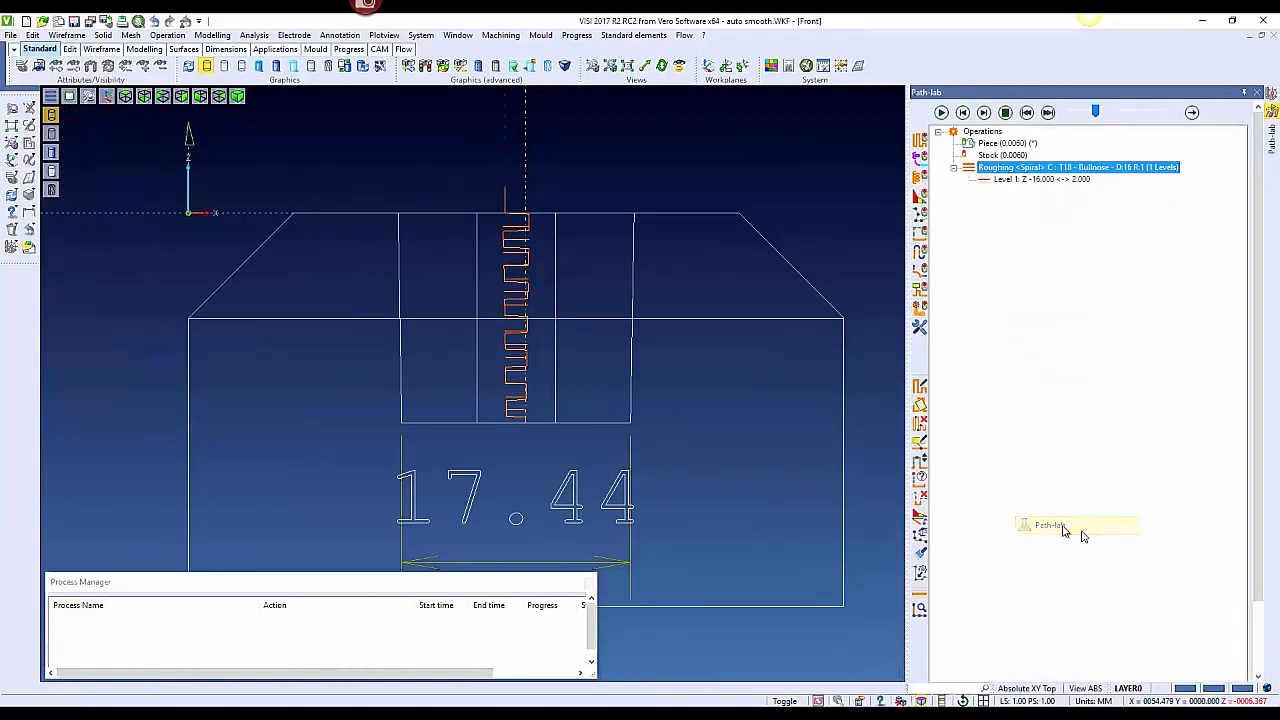
{"action": "right_click", "coordinate": [998, 174]}
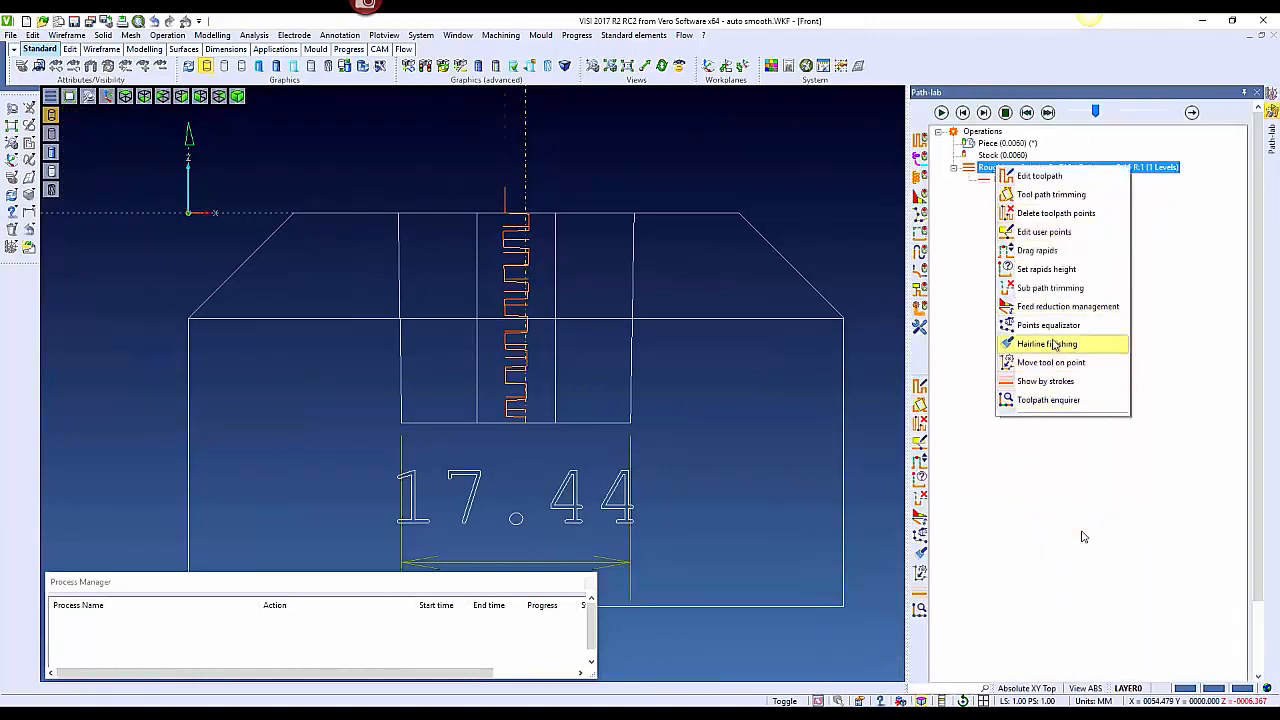
{"action": "left_click", "coordinate": [1050, 362]}
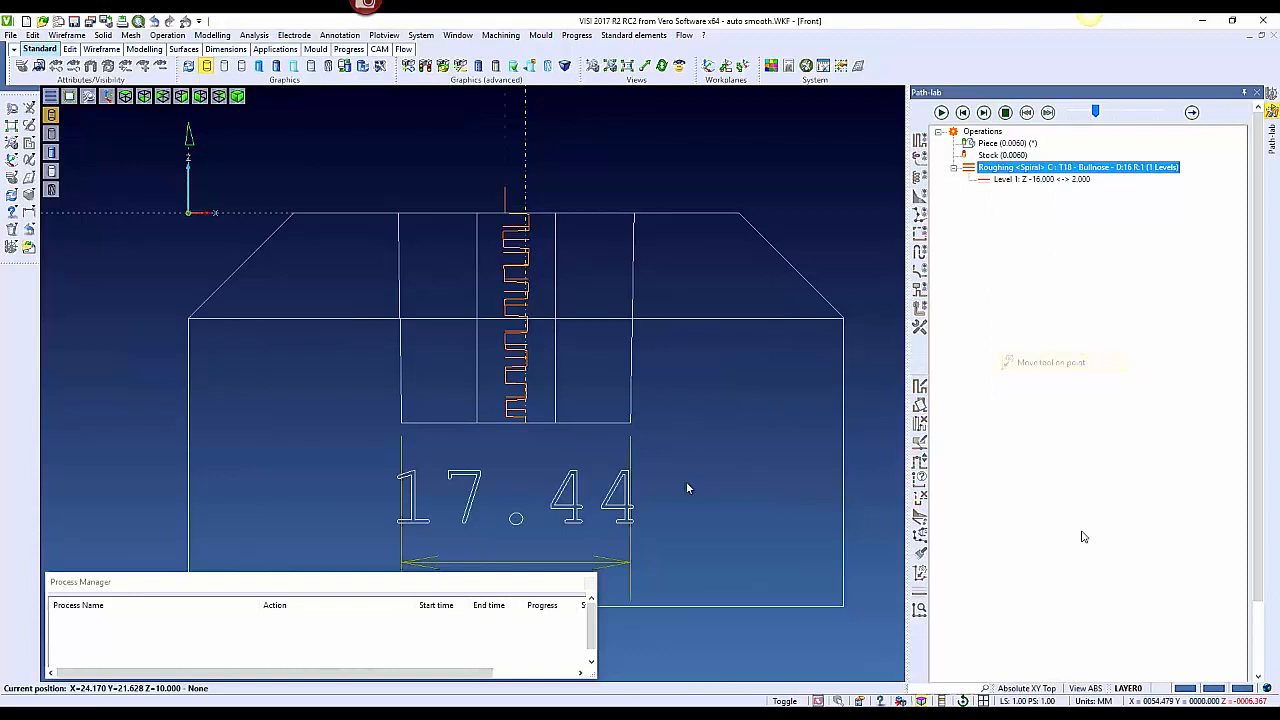
{"action": "left_click", "coordinate": [518, 446]}
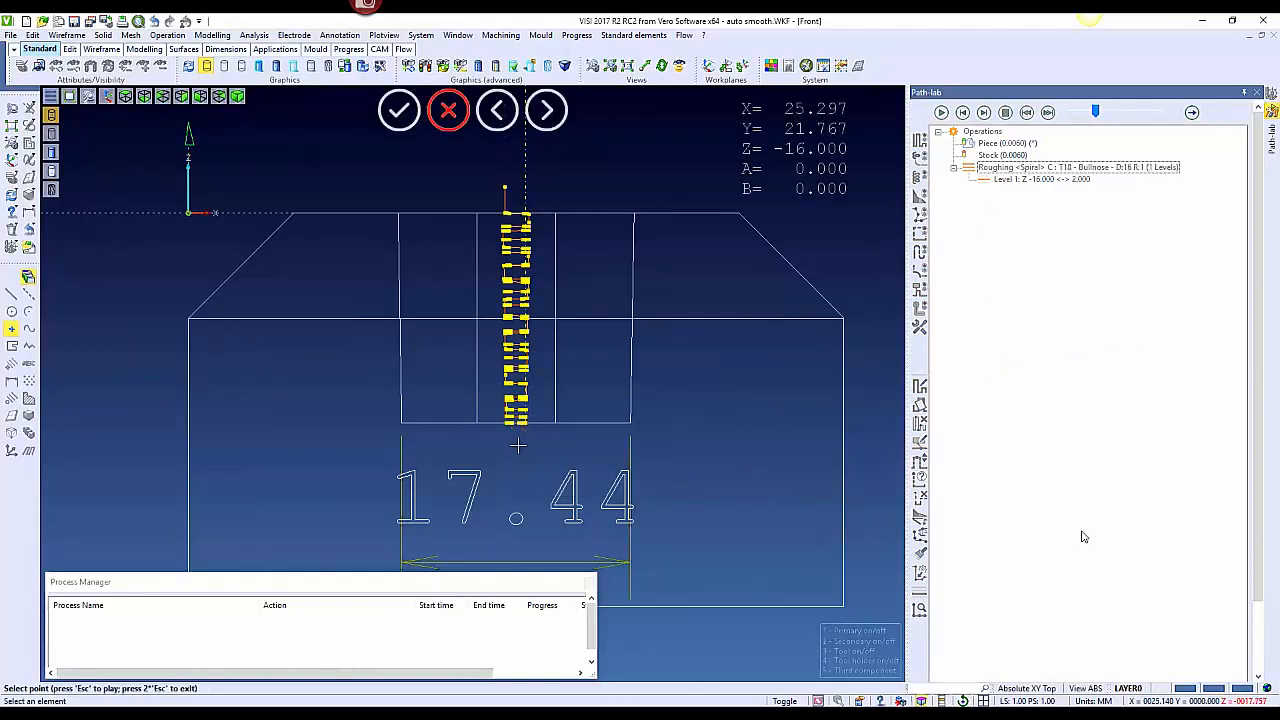
{"action": "scroll", "coordinate": [515, 438], "scroll_direction": "up", "scroll_amount": 5}
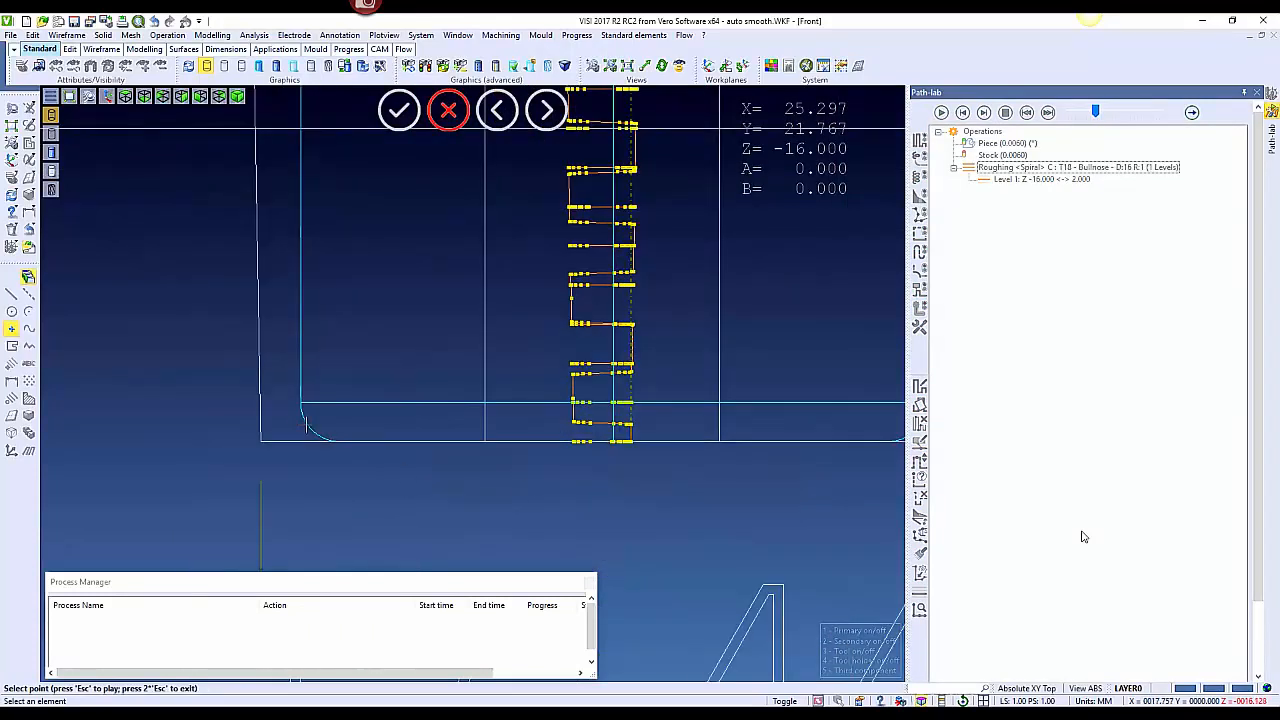
{"action": "scroll", "coordinate": [374, 420], "scroll_direction": "down", "scroll_amount": 6}
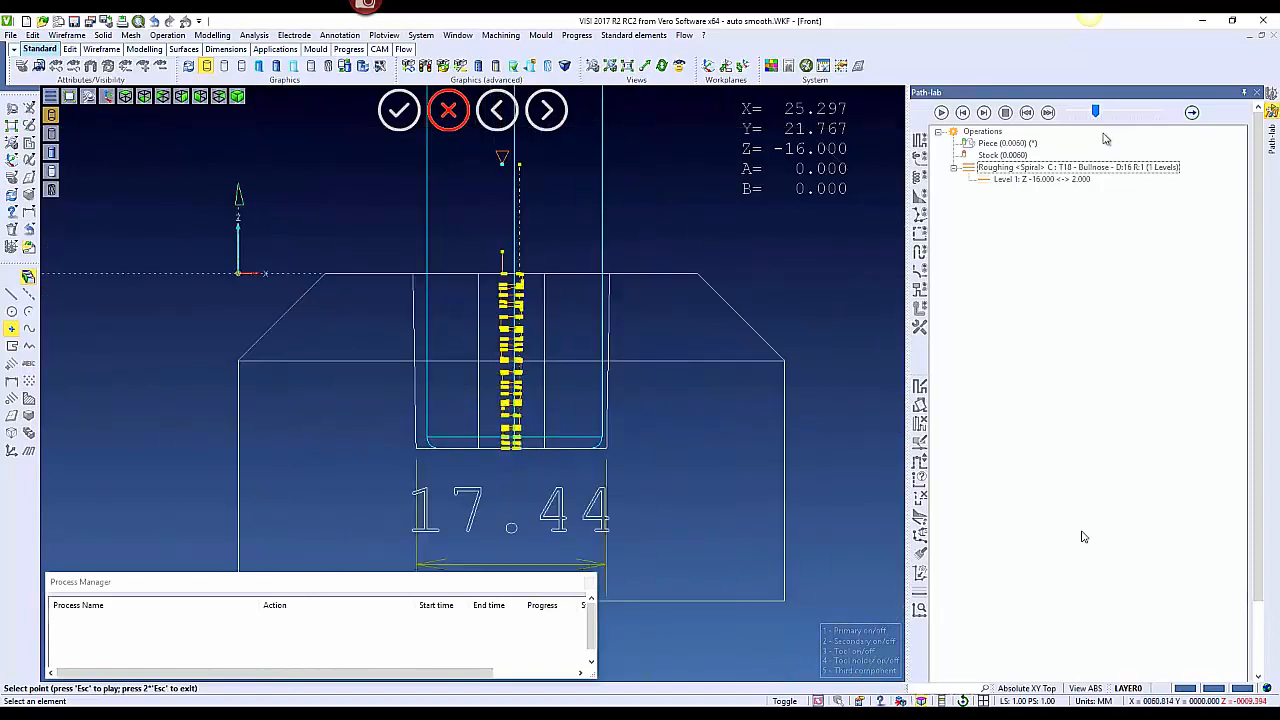
{"action": "key", "text": "Escape"}
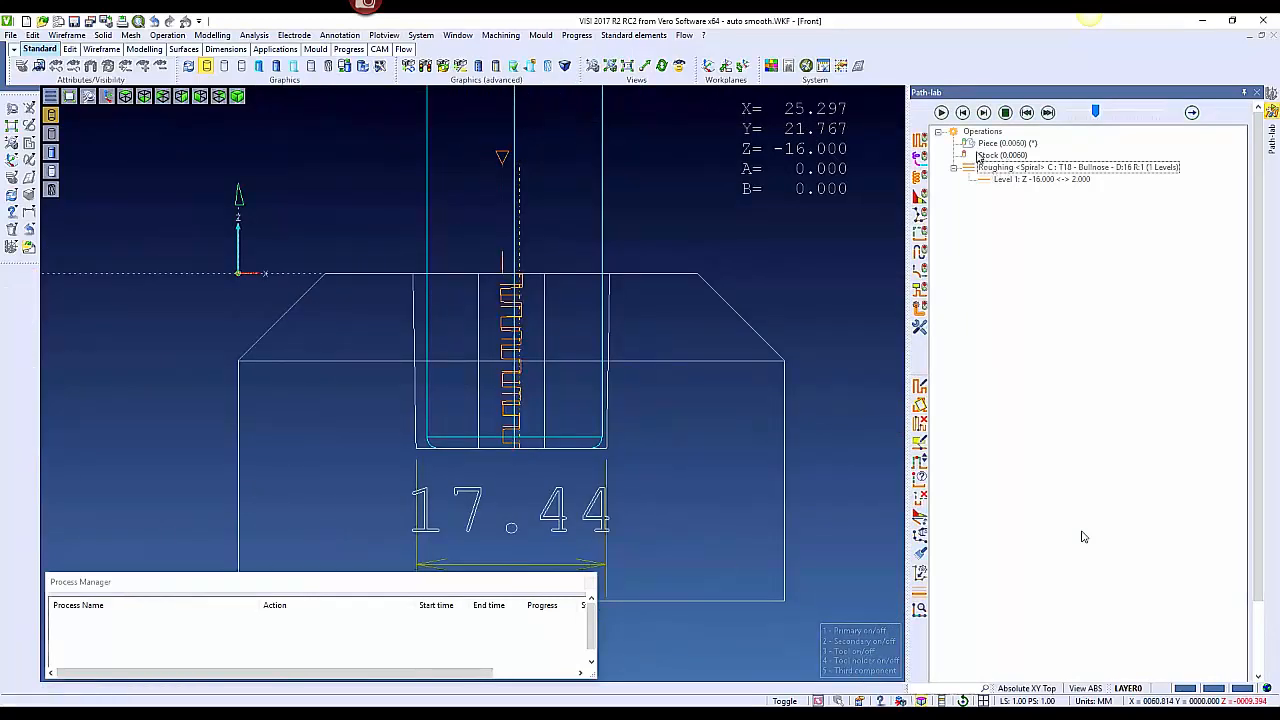
Simulate the copied Roughing operation in Path-lab and examine the tool's movement in the pocket from a 3D angle
{"action": "left_click", "coordinate": [985, 169]}
{"action": "left_click", "coordinate": [941, 112]}
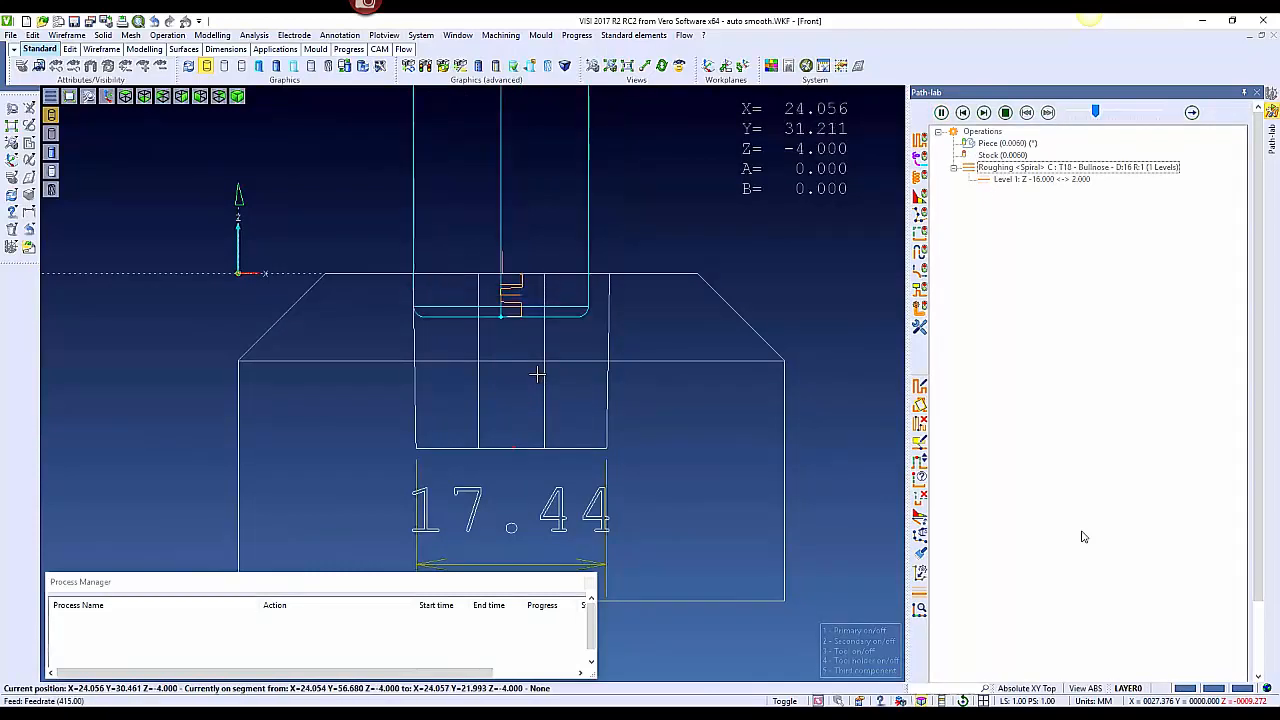
{"action": "middle_click_drag", "start_coordinate": [529, 380], "coordinate": [540, 400]}
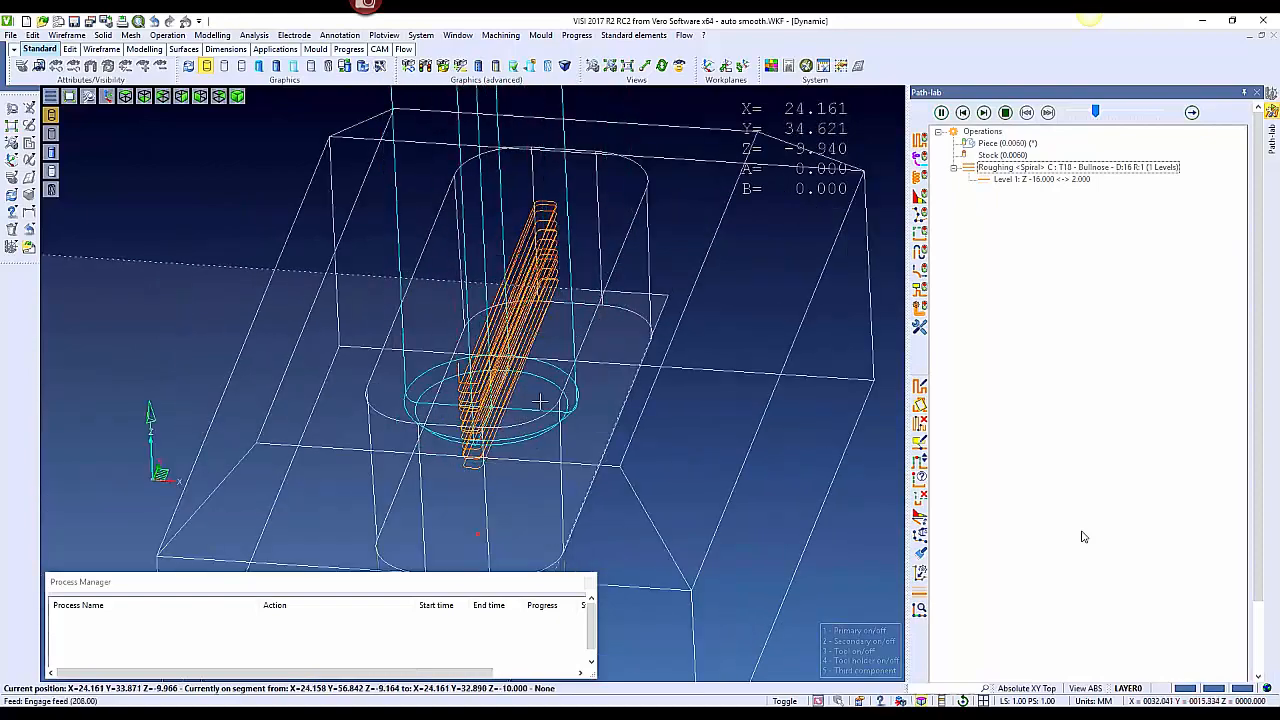
{"action": "scroll", "coordinate": [543, 398], "scroll_direction": "down", "scroll_amount": 3}
{"action": "scroll", "coordinate": [540, 420], "scroll_direction": "up", "scroll_amount": 3}
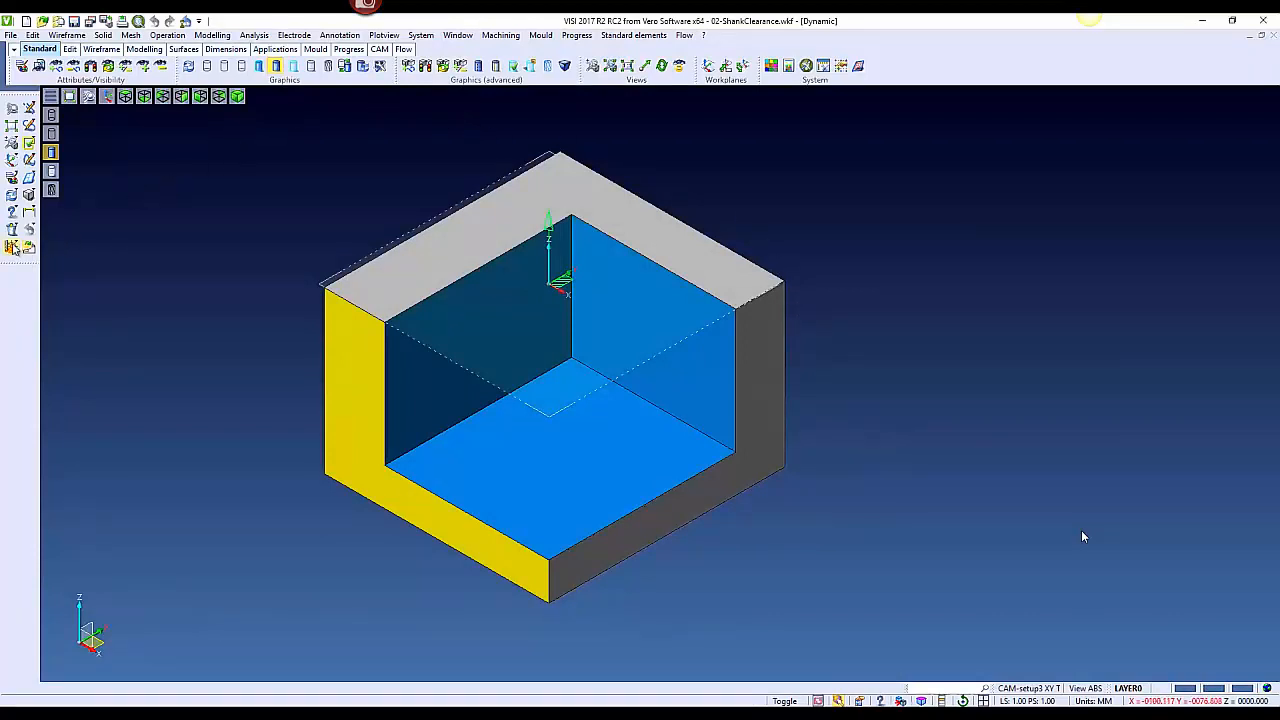
Open the CAM Navigator for the shank clearance part and compare the Waterline evo tool's tapered shank with the walls in top and front views
{"action": "left_click", "coordinate": [12, 247]}
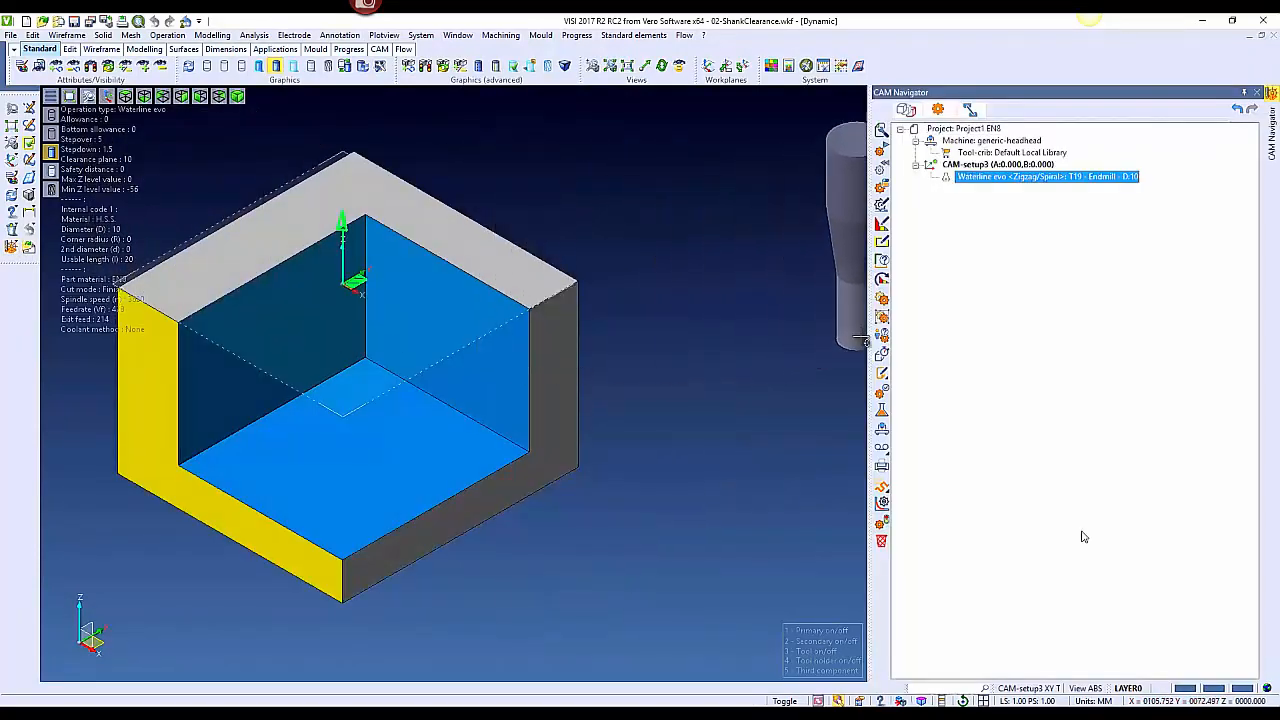
{"action": "scroll", "coordinate": [729, 316], "scroll_direction": "down", "scroll_amount": 1}
{"action": "scroll", "coordinate": [565, 320], "scroll_direction": "up", "scroll_amount": 1}
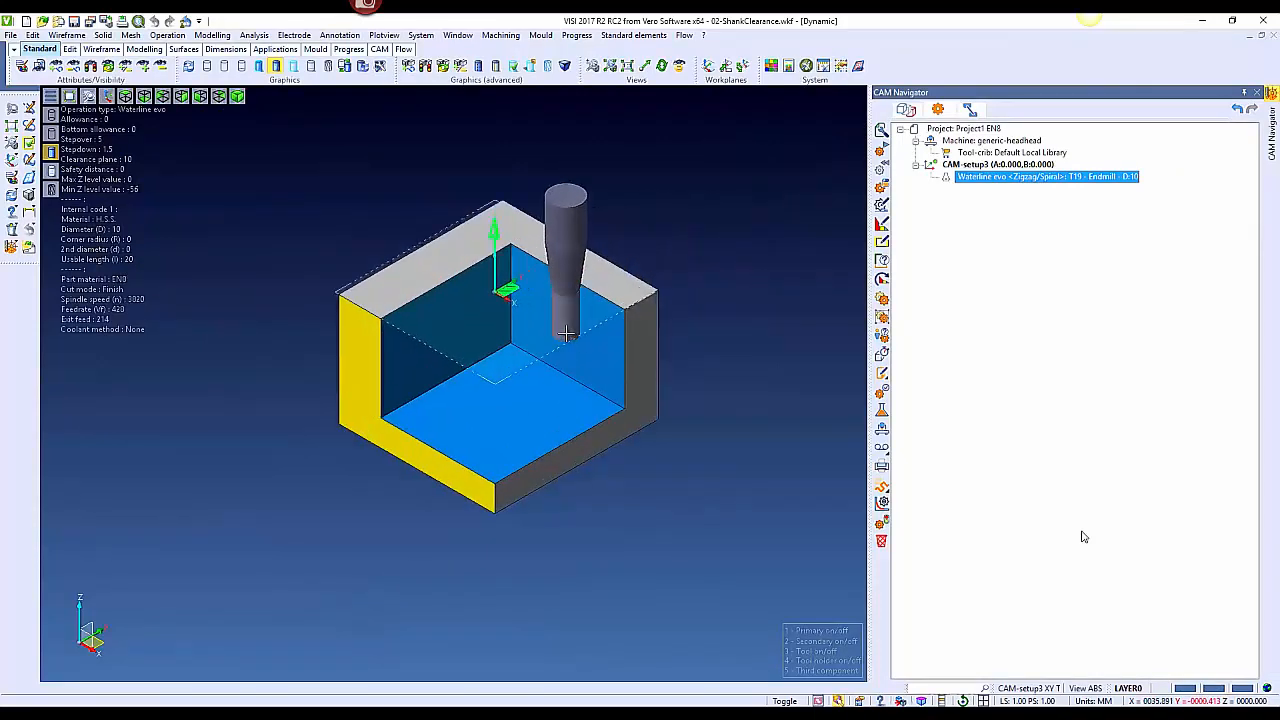
{"action": "key", "text": "F5"}
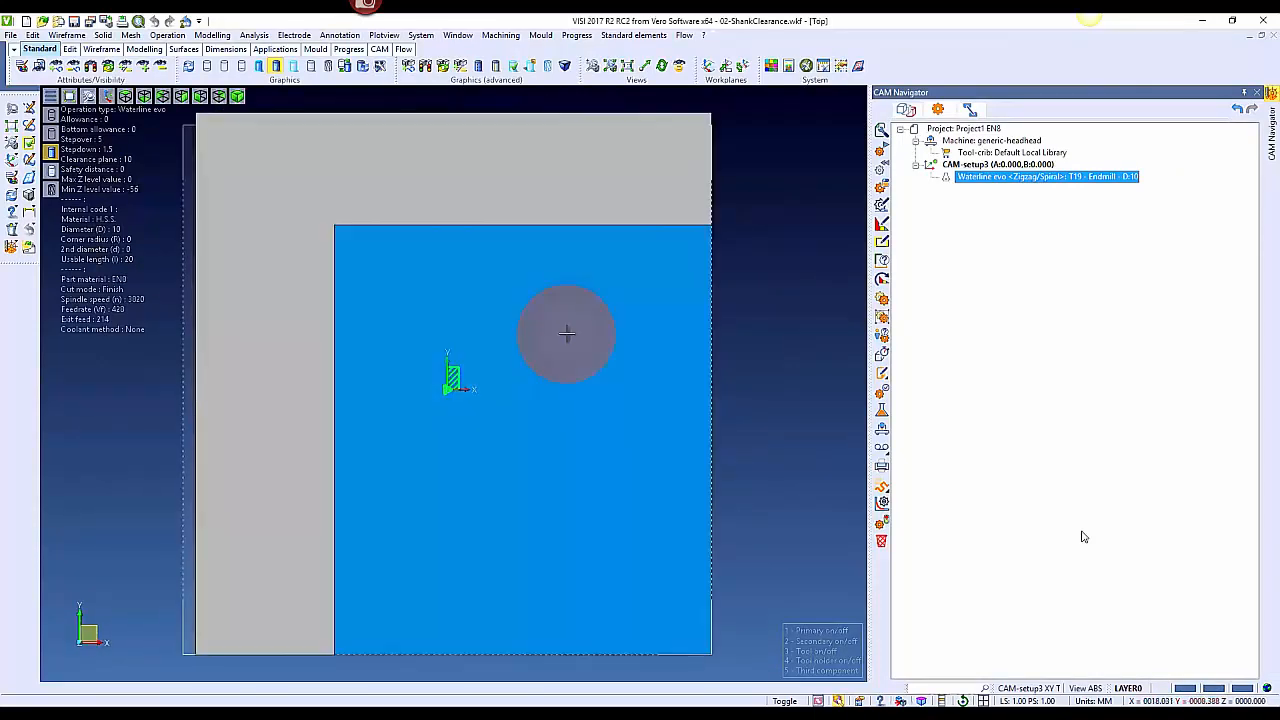
{"action": "key", "text": "F6"}
{"action": "scroll", "coordinate": [277, 410], "scroll_direction": "up", "scroll_amount": 3}
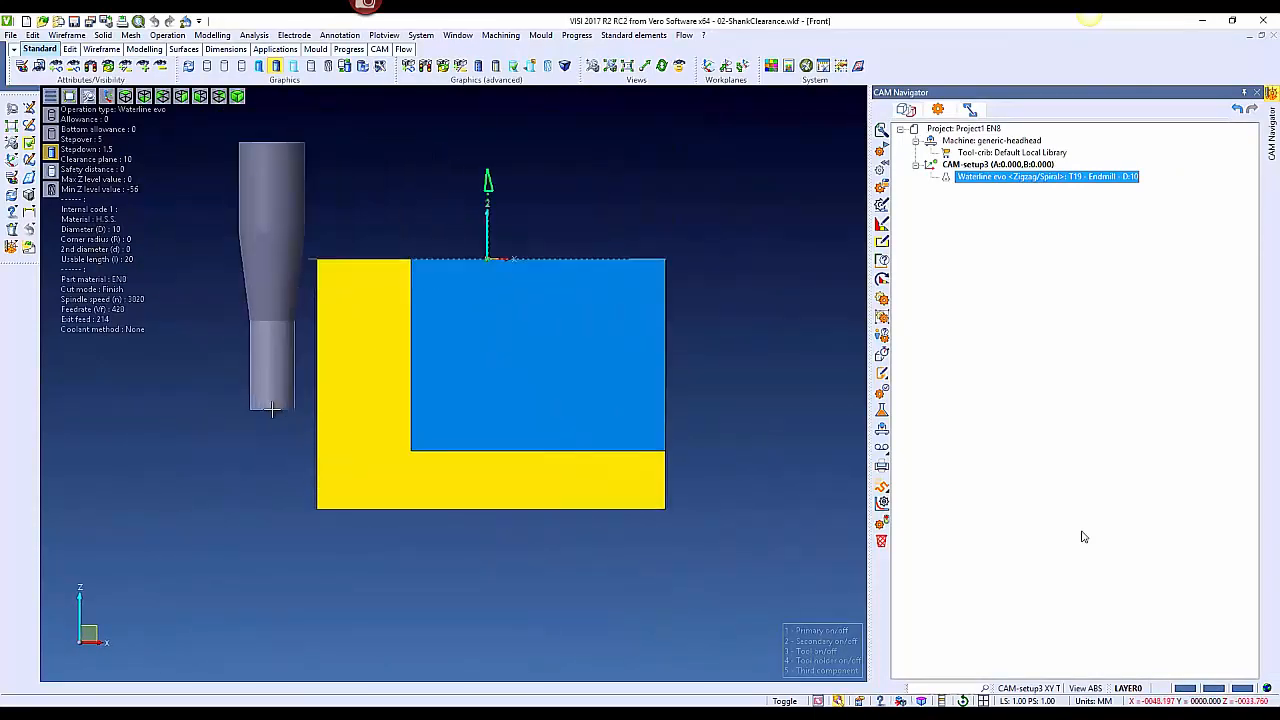
{"action": "scroll", "coordinate": [277, 410], "scroll_direction": "down", "scroll_amount": 1}
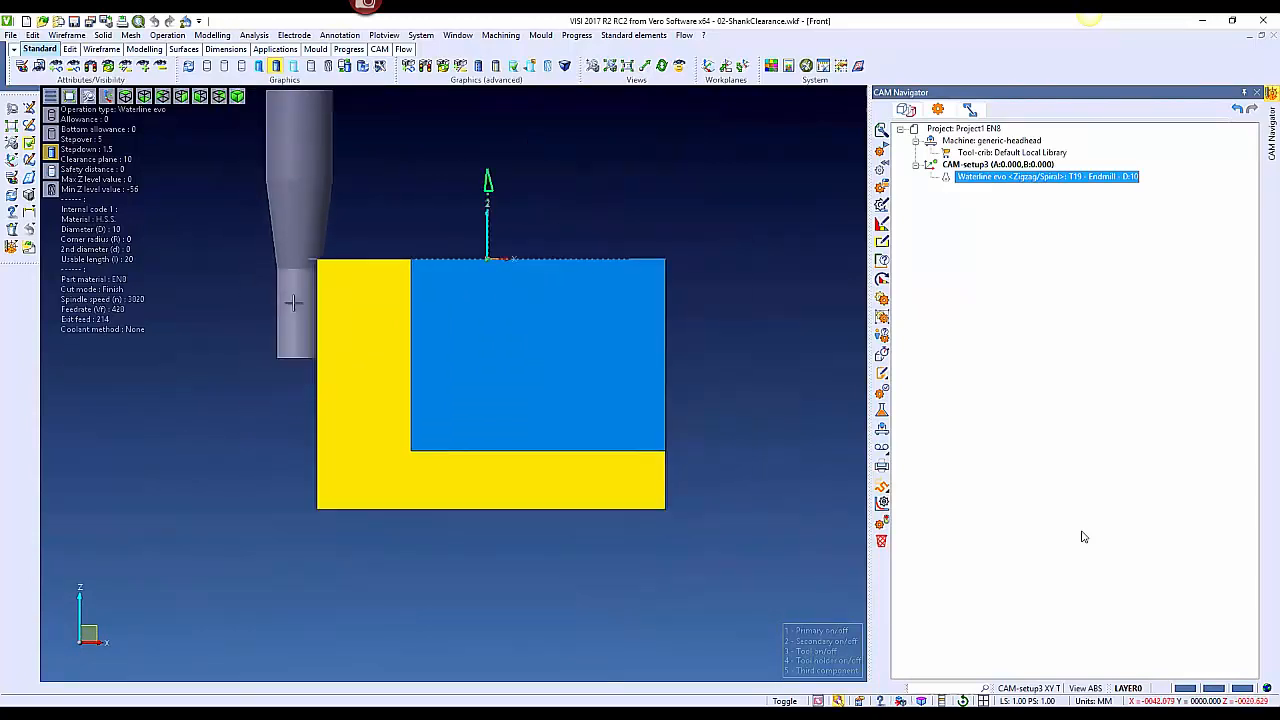
Show the part in wireframe and simulate the original Waterline evo toolpath in Path-lab to check the shank against the wall
{"action": "left_click", "coordinate": [207, 66]}
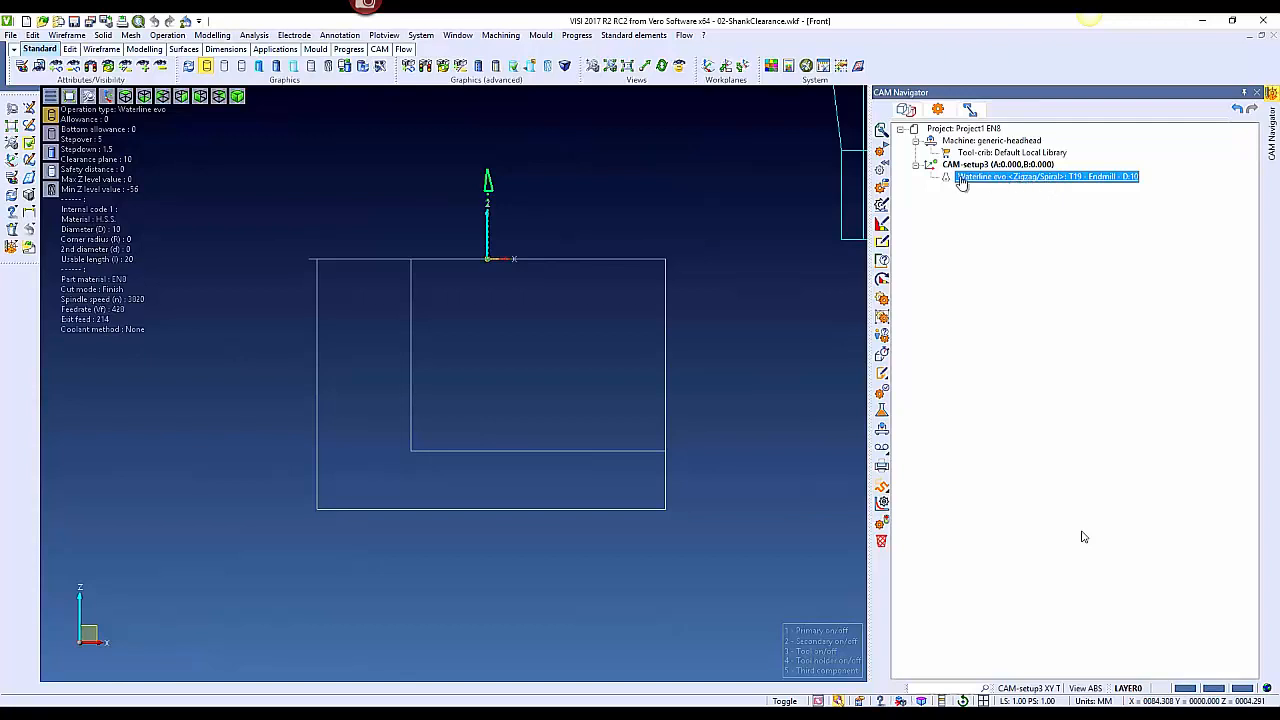
{"action": "left_click", "coordinate": [948, 178]}
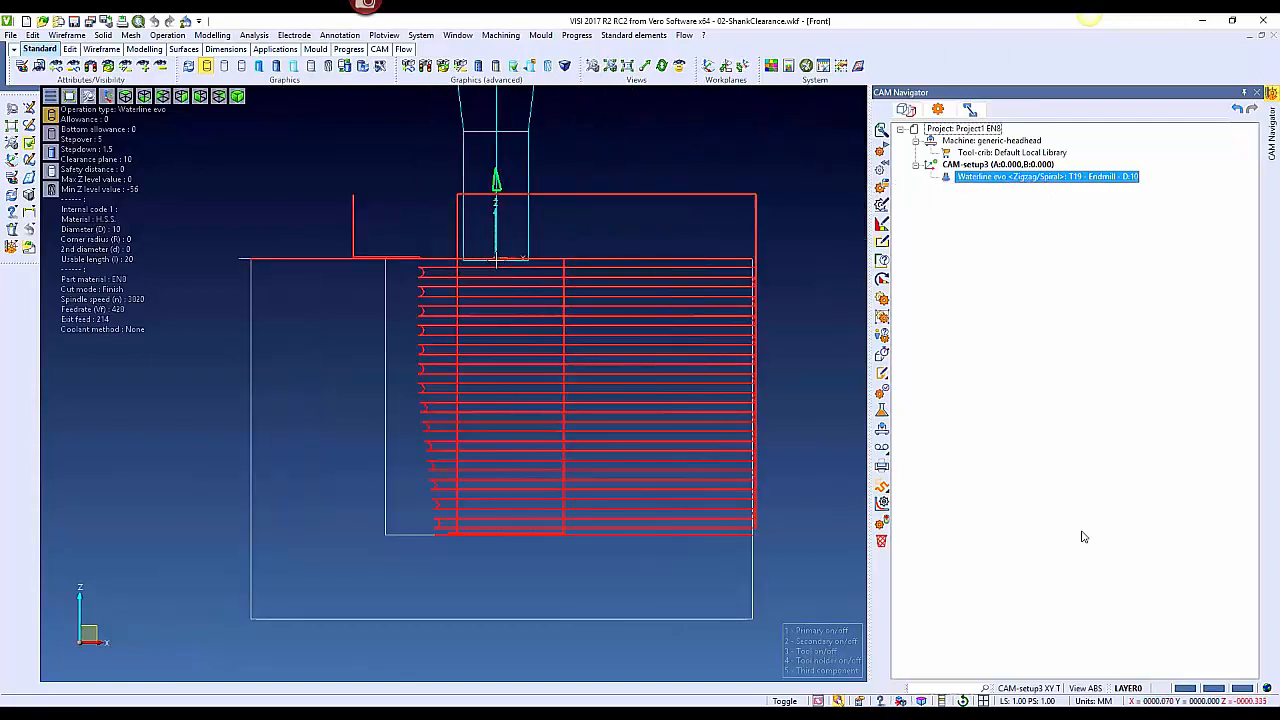
{"action": "double_click", "coordinate": [1013, 176]}
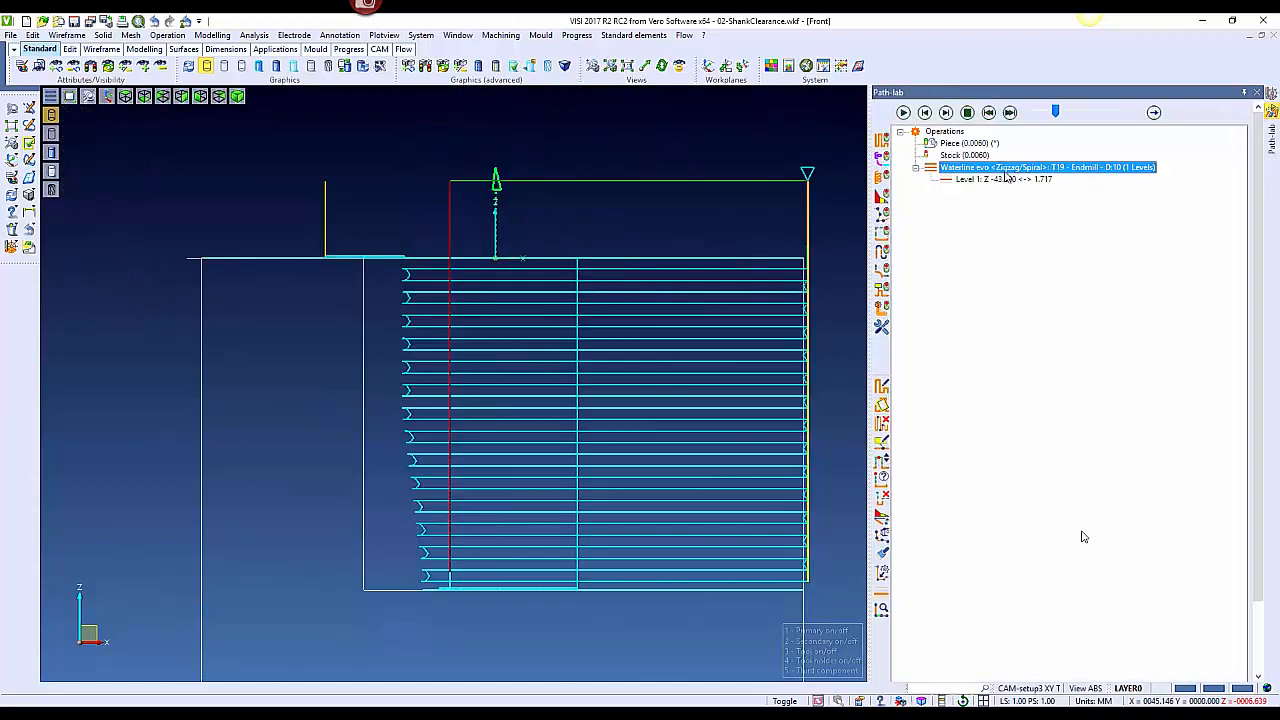
{"action": "left_click", "coordinate": [903, 112]}
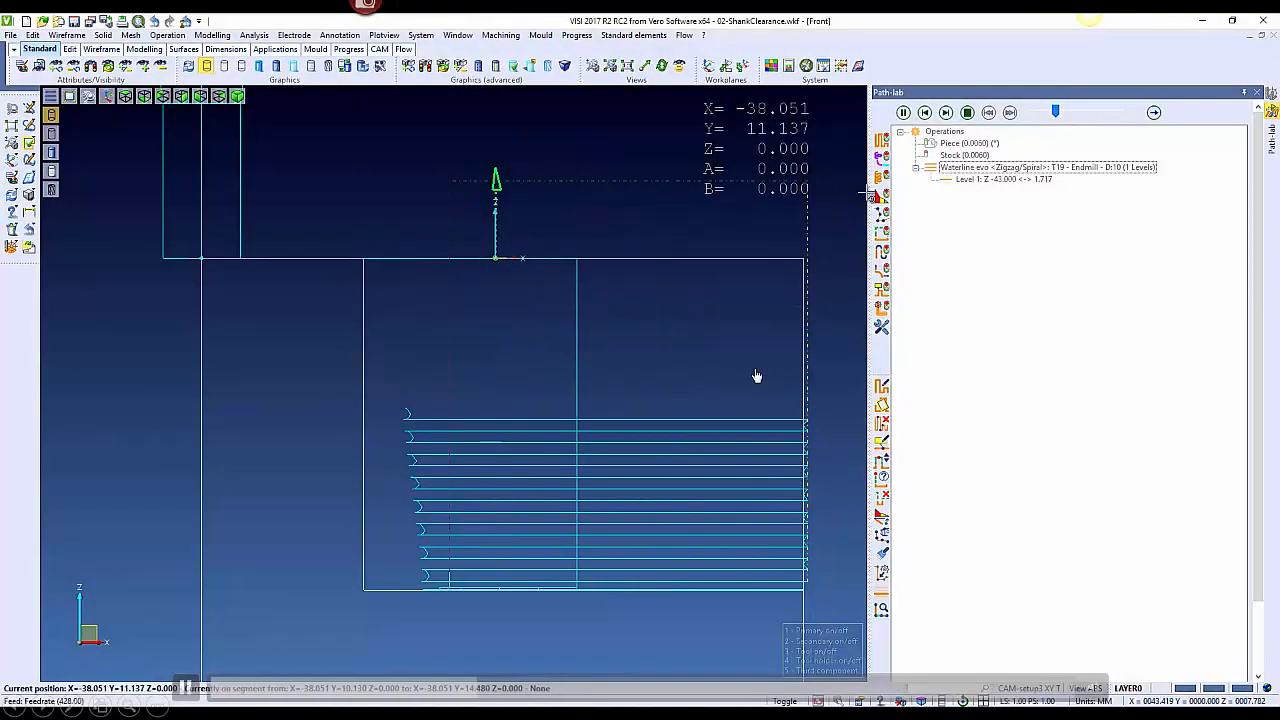
{"action": "left_click", "coordinate": [967, 112]}
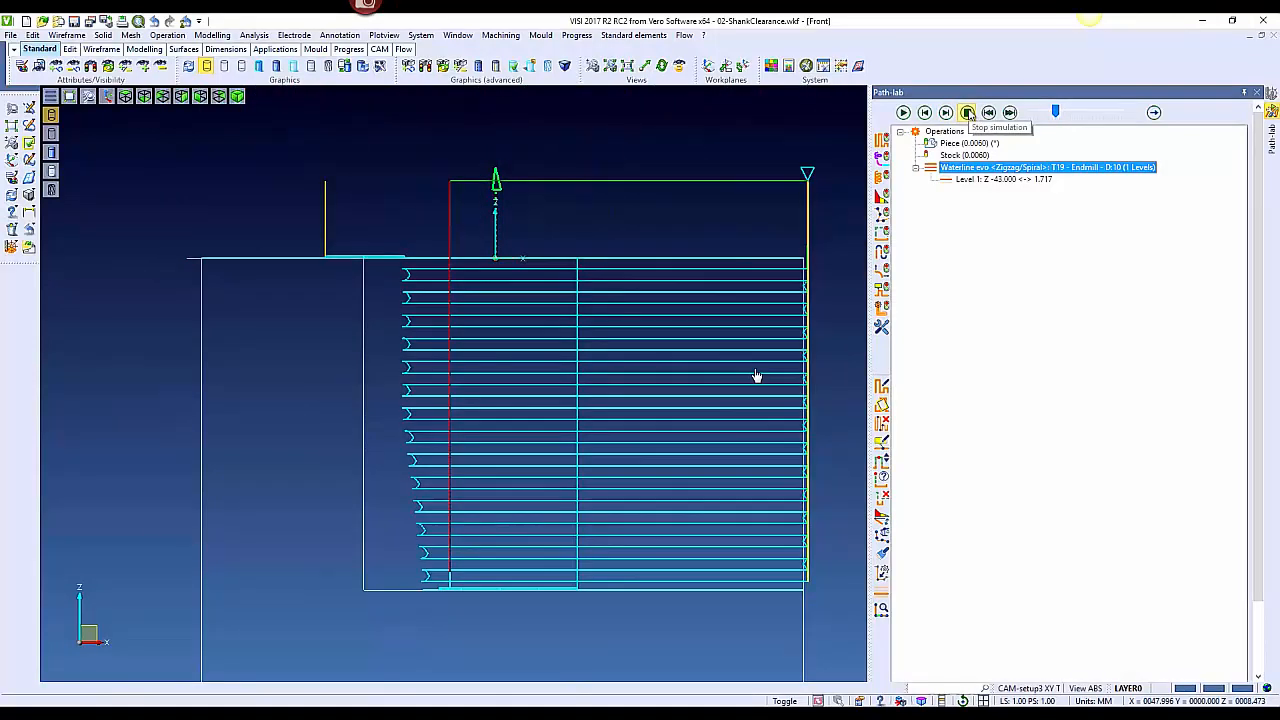
{"action": "left_click", "coordinate": [1257, 92]}
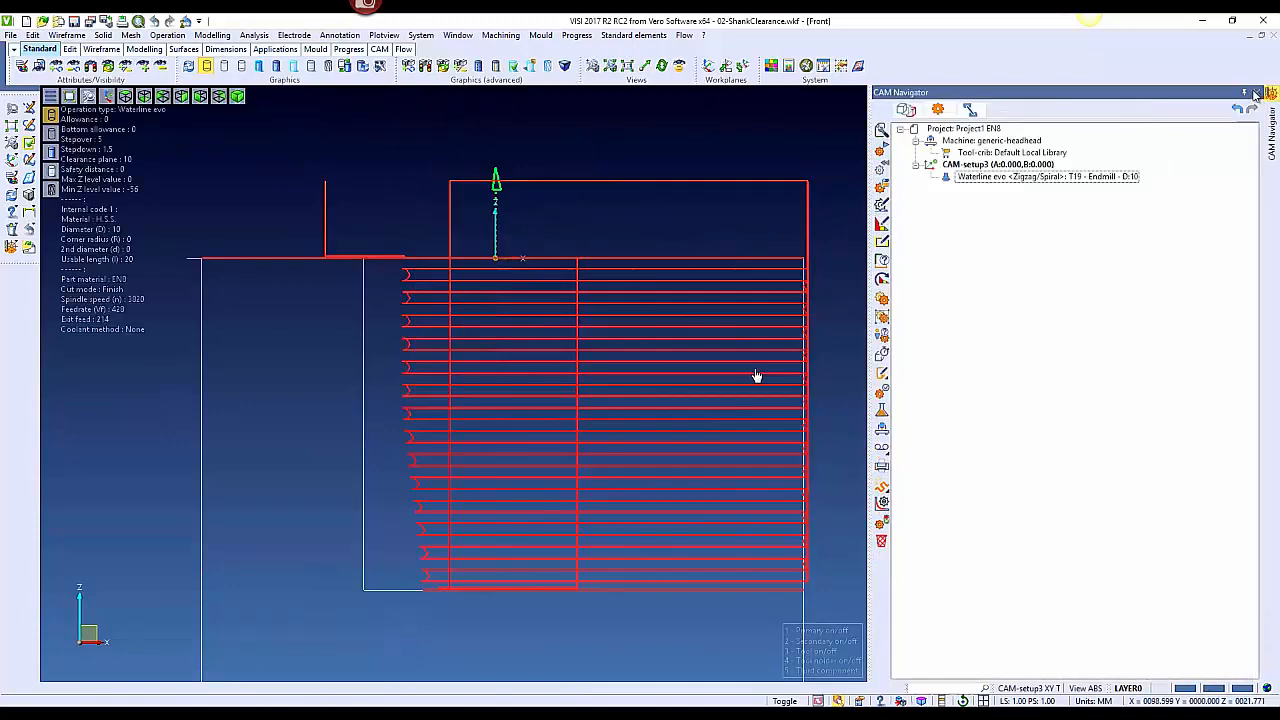
Hide the Waterline evo toolpath and duplicate the operation within CAM-setup3, unlinked from the original toolpath
{"action": "right_click", "coordinate": [1001, 179]}
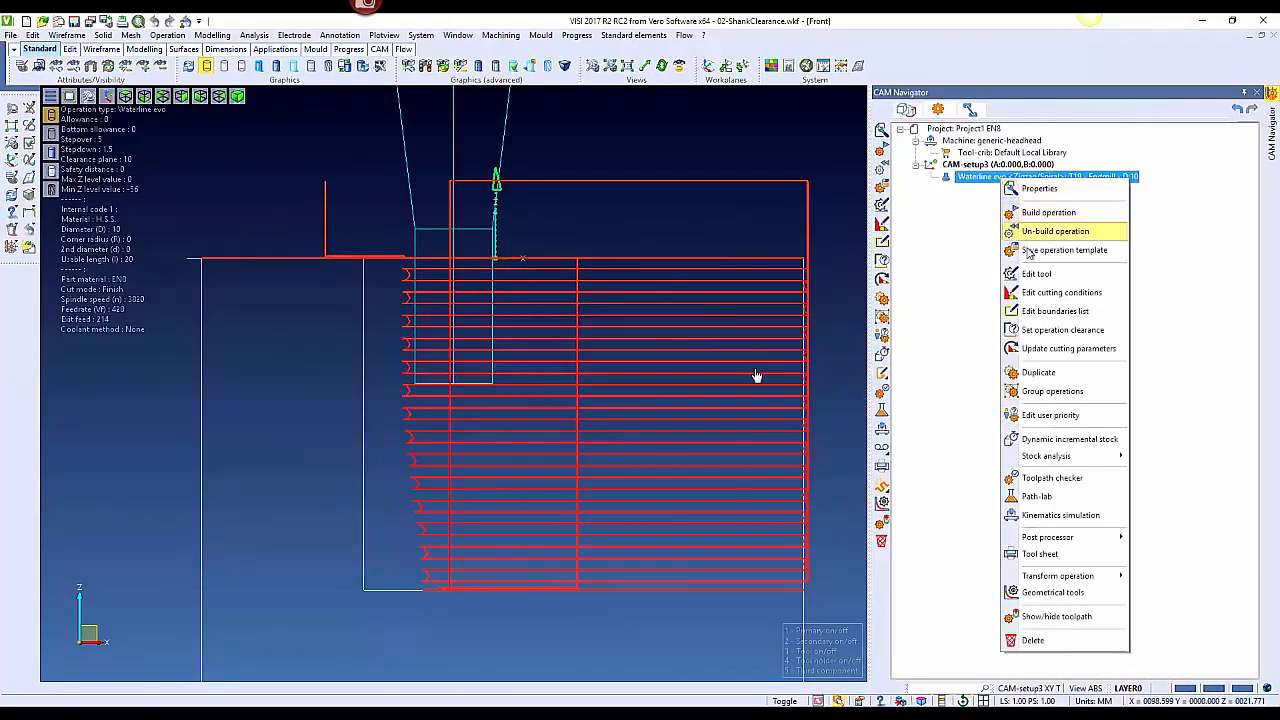
{"action": "left_click", "coordinate": [948, 181]}
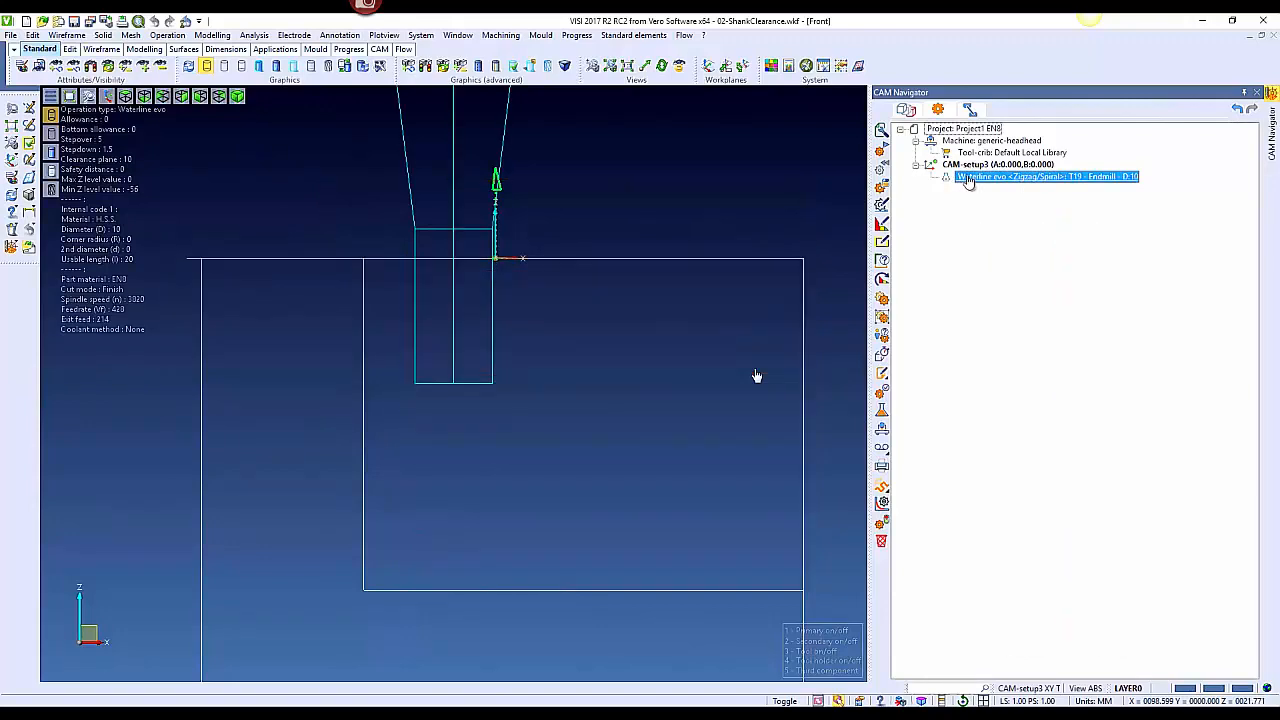
{"action": "right_click", "coordinate": [972, 179]}
{"action": "left_click", "coordinate": [986, 371]}
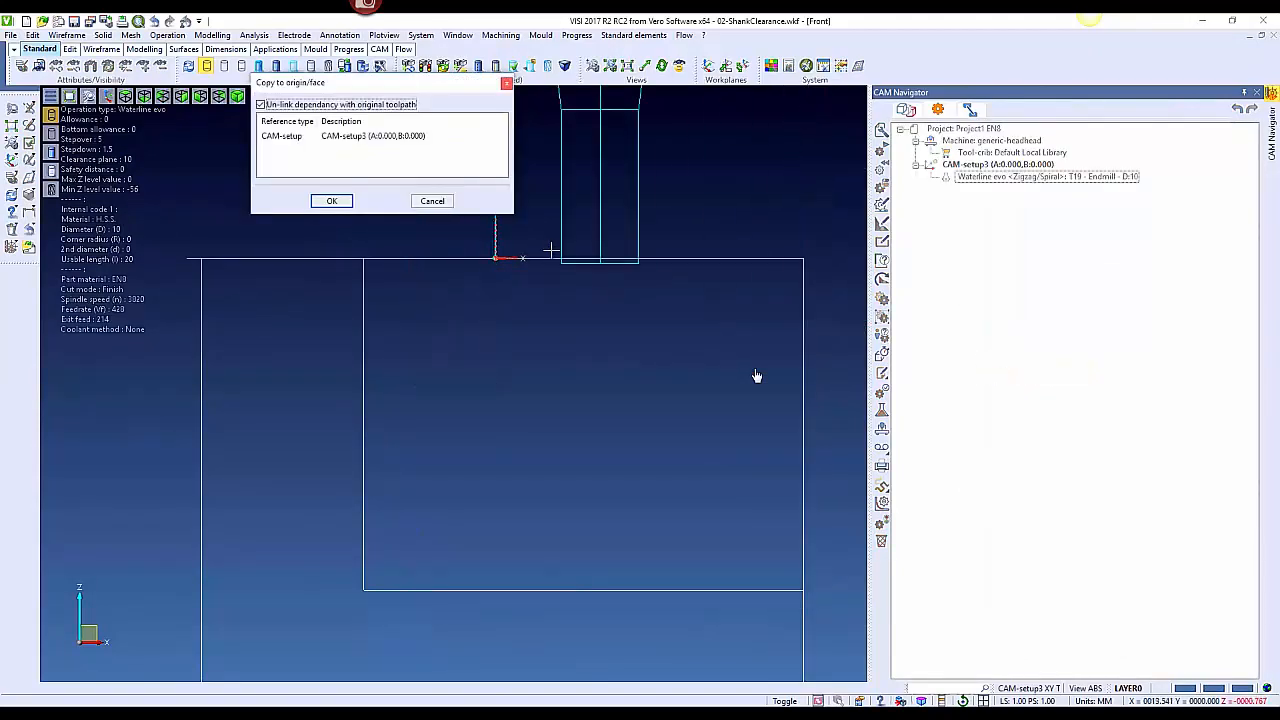
{"action": "left_click", "coordinate": [331, 201]}
Enable holder clearance and set the shank clearance to 2 in the copied Waterline evo operation's properties
{"action": "left_click", "coordinate": [988, 190]}
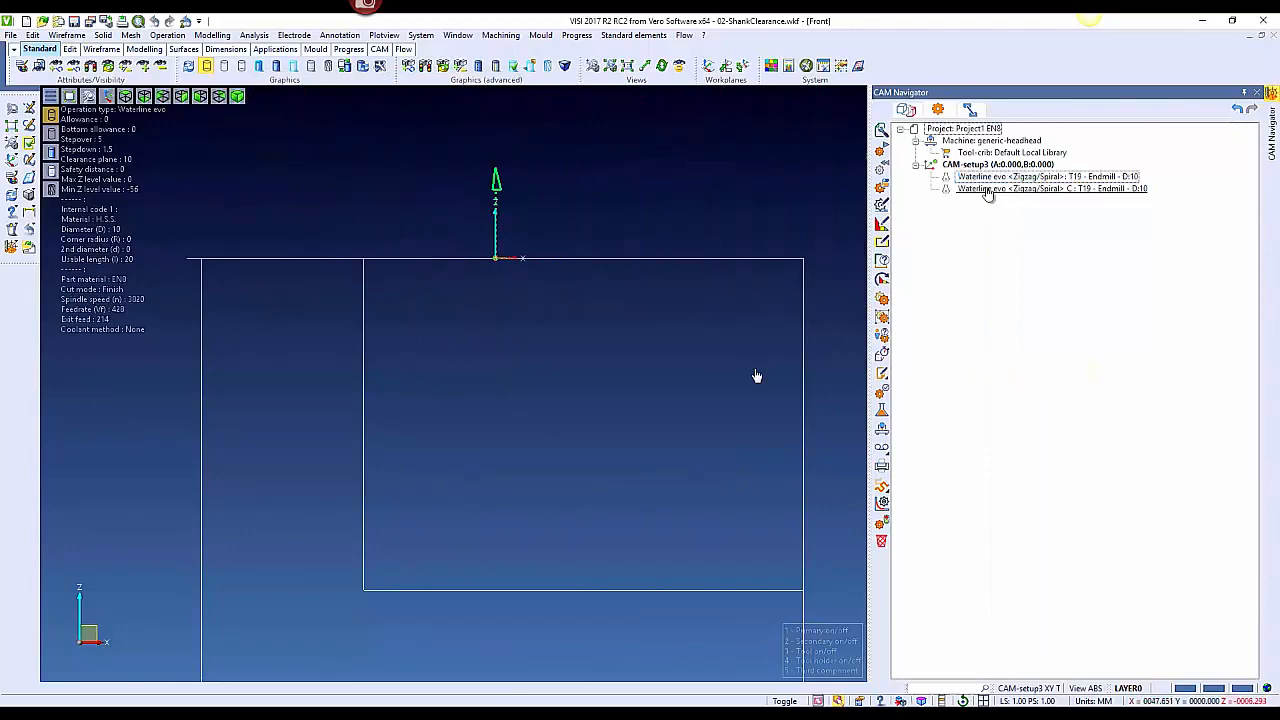
{"action": "right_click", "coordinate": [988, 190]}
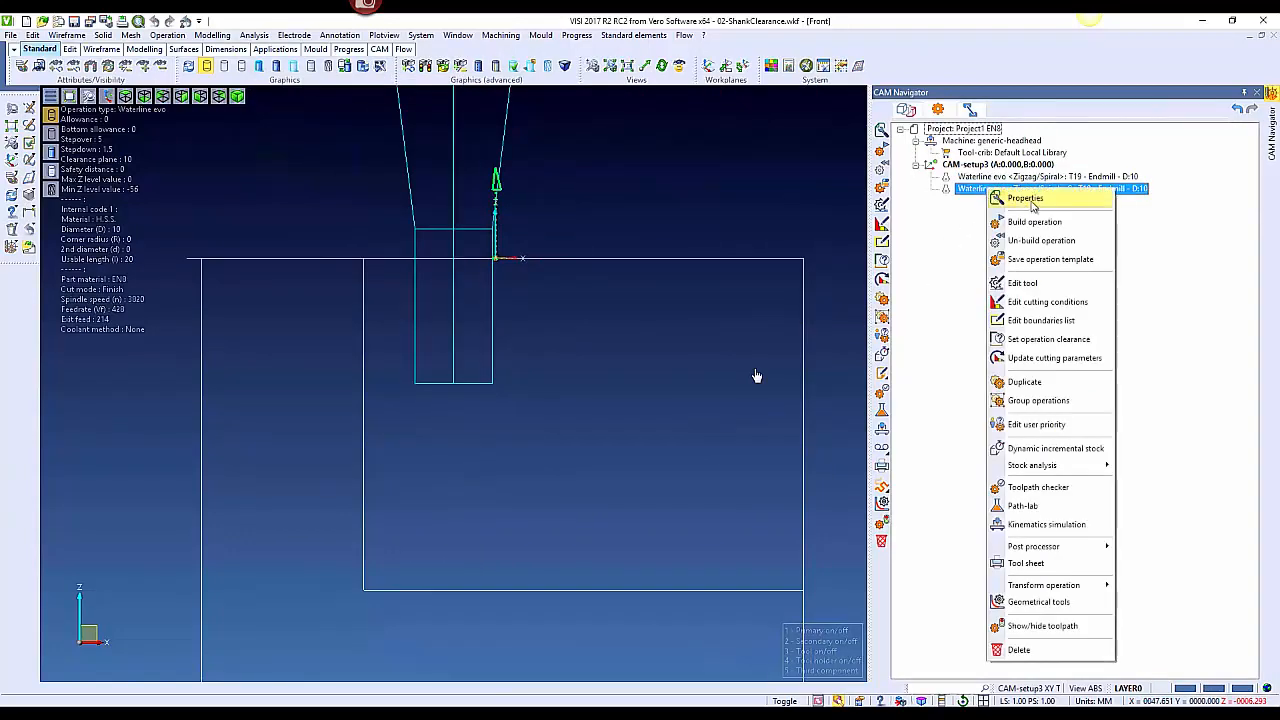
{"action": "left_click", "coordinate": [1033, 206]}
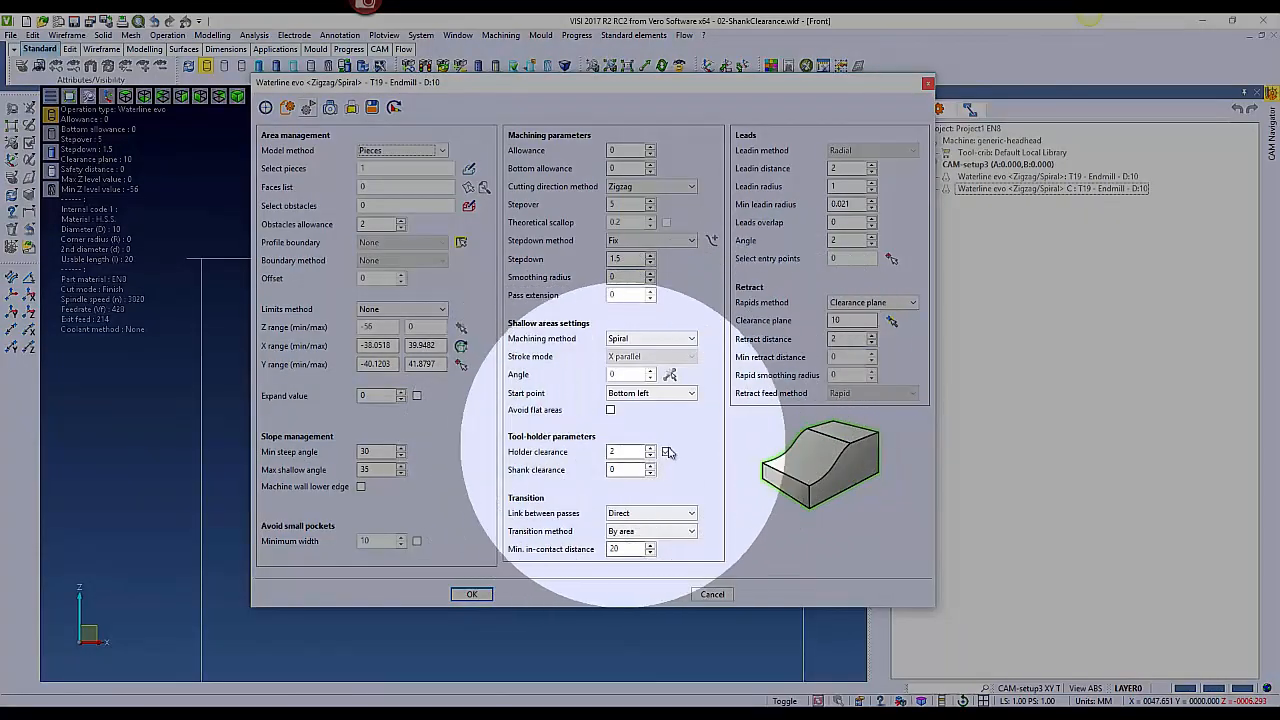
{"action": "left_click", "coordinate": [667, 452]}
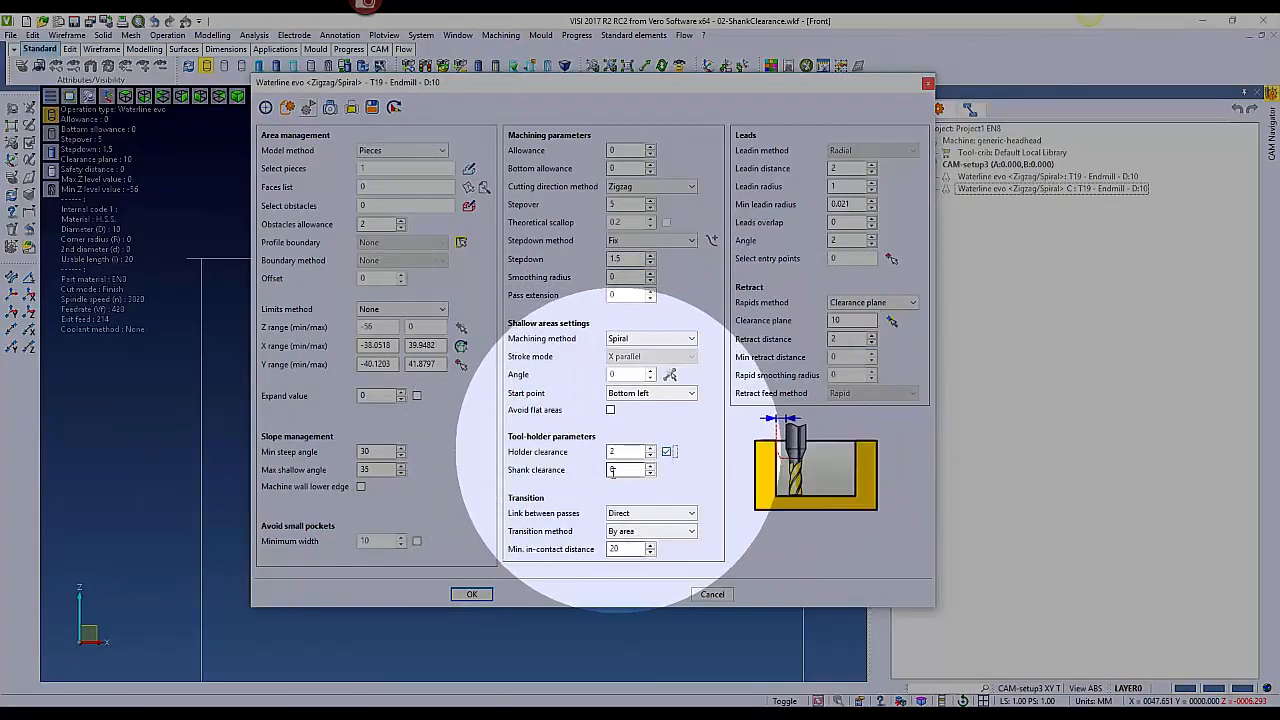
{"action": "double_click", "coordinate": [612, 470]}
{"action": "type", "text": "2"}
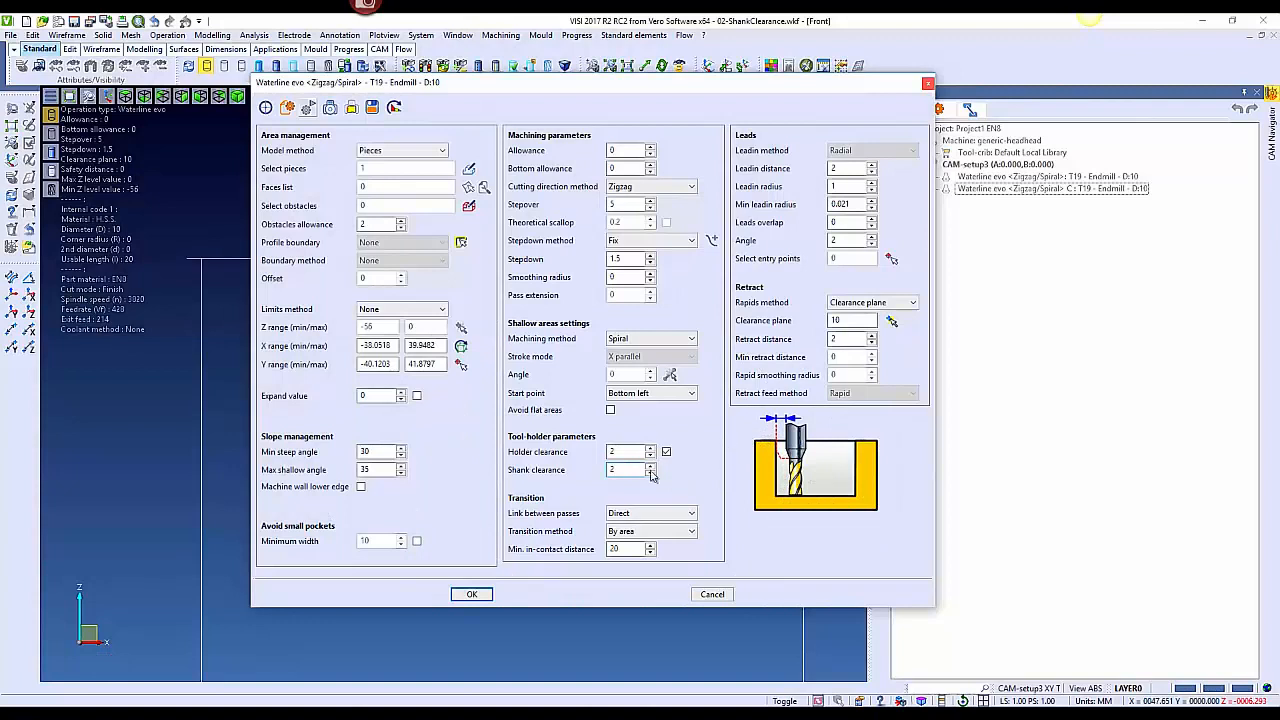
{"action": "left_click", "coordinate": [473, 594]}
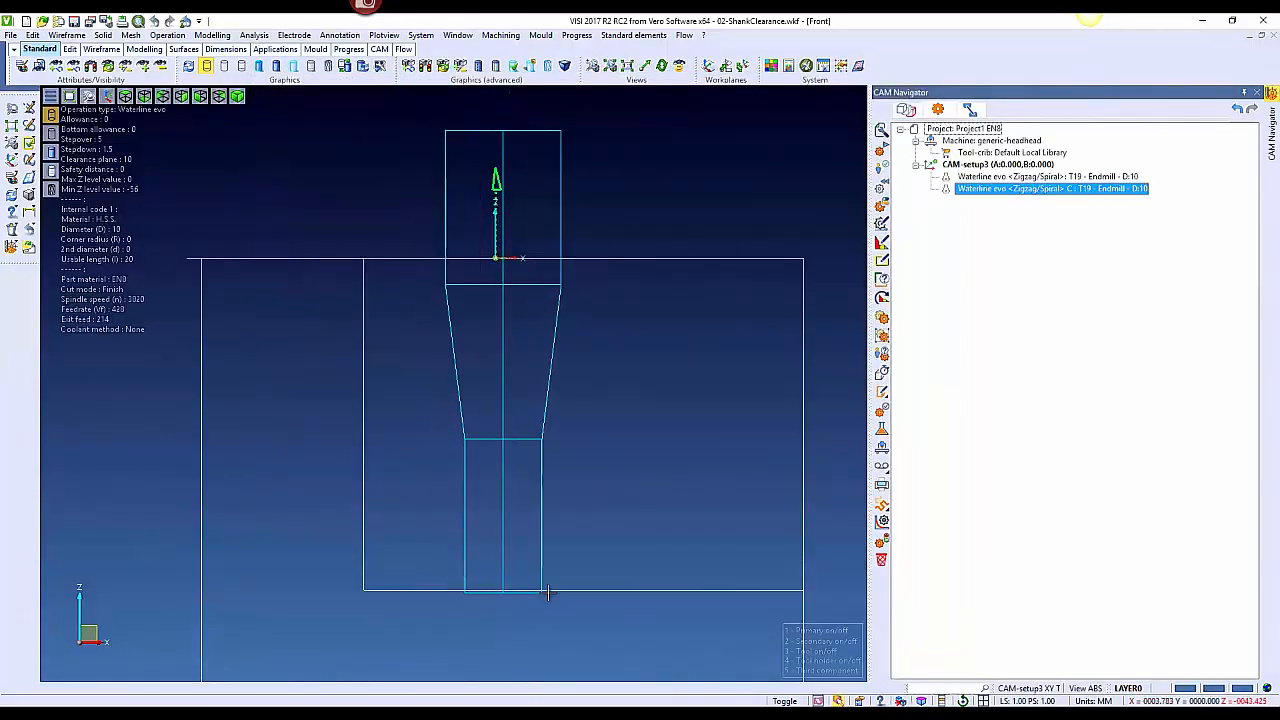
Build the copied Waterline evo operation with its new shank clearance and dismiss the Process Manager
{"action": "right_click", "coordinate": [1004, 190]}
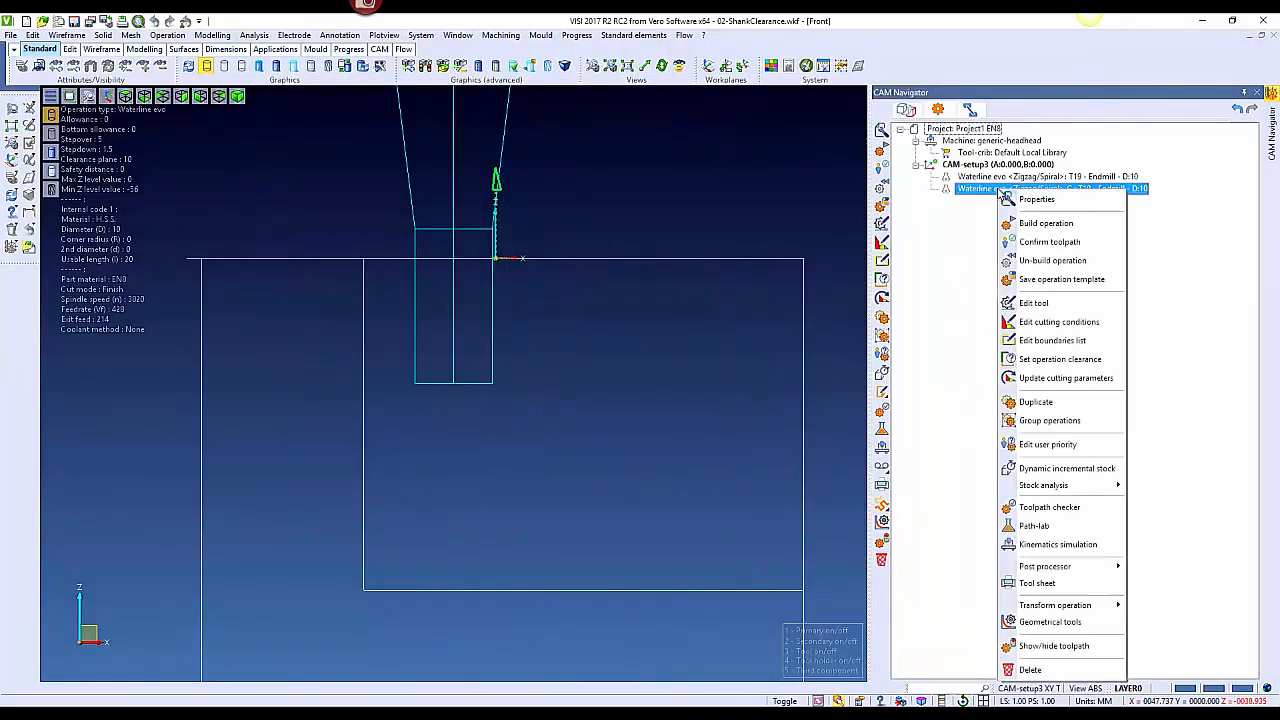
{"action": "left_click", "coordinate": [1030, 223]}
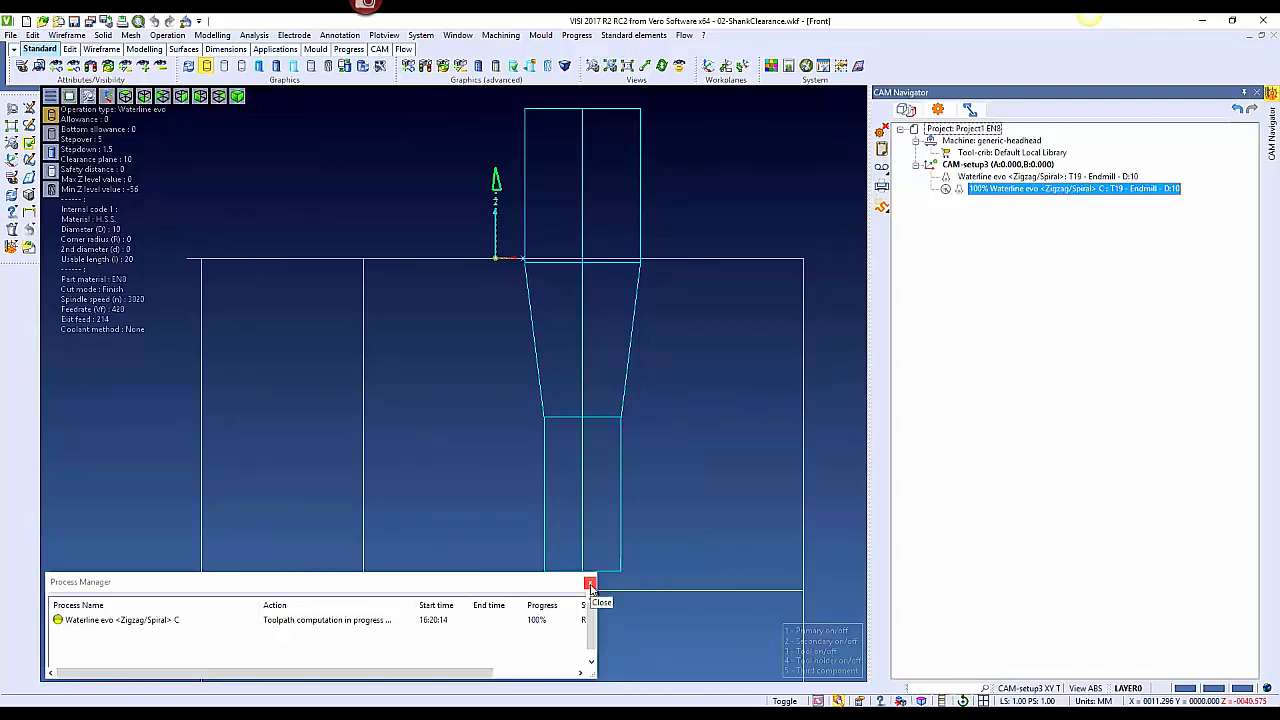
{"action": "left_click", "coordinate": [590, 585]}
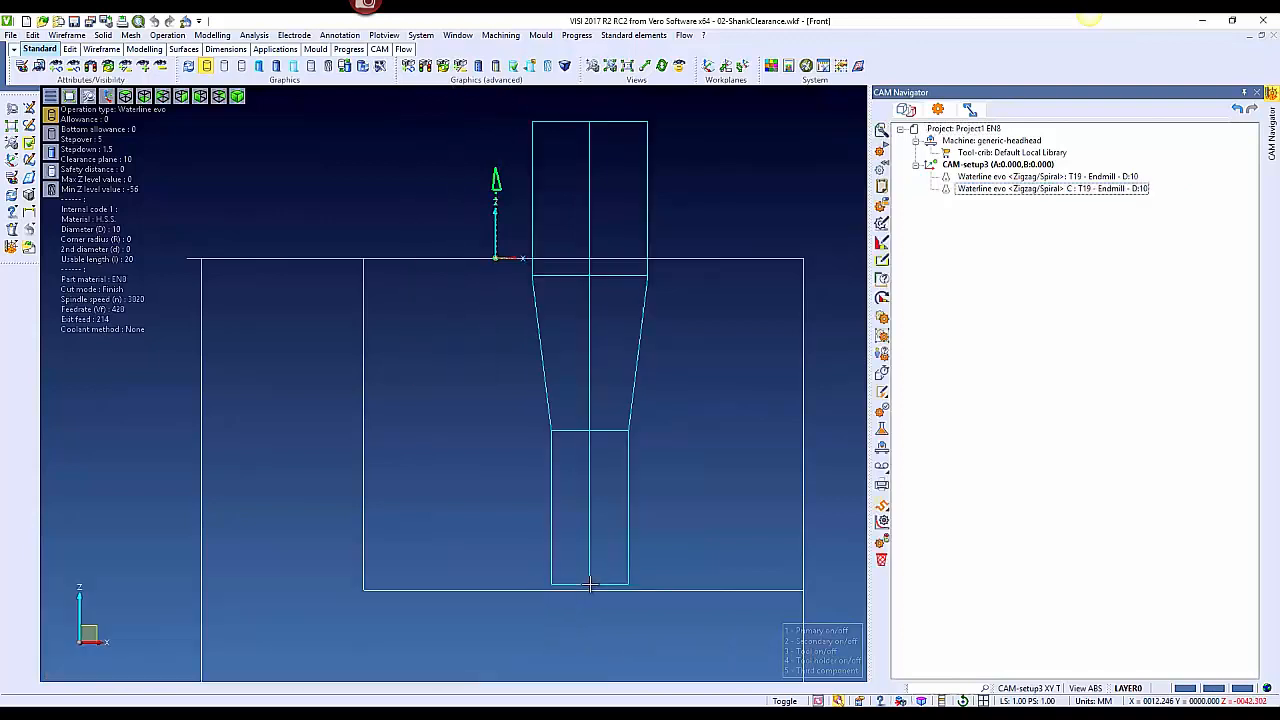
Simulate the copied Waterline evo operation in Path-lab, adjusting the playback speed, to check the shank's distance from the wall
{"action": "left_click", "coordinate": [1008, 193]}
{"action": "double_click", "coordinate": [1005, 188]}
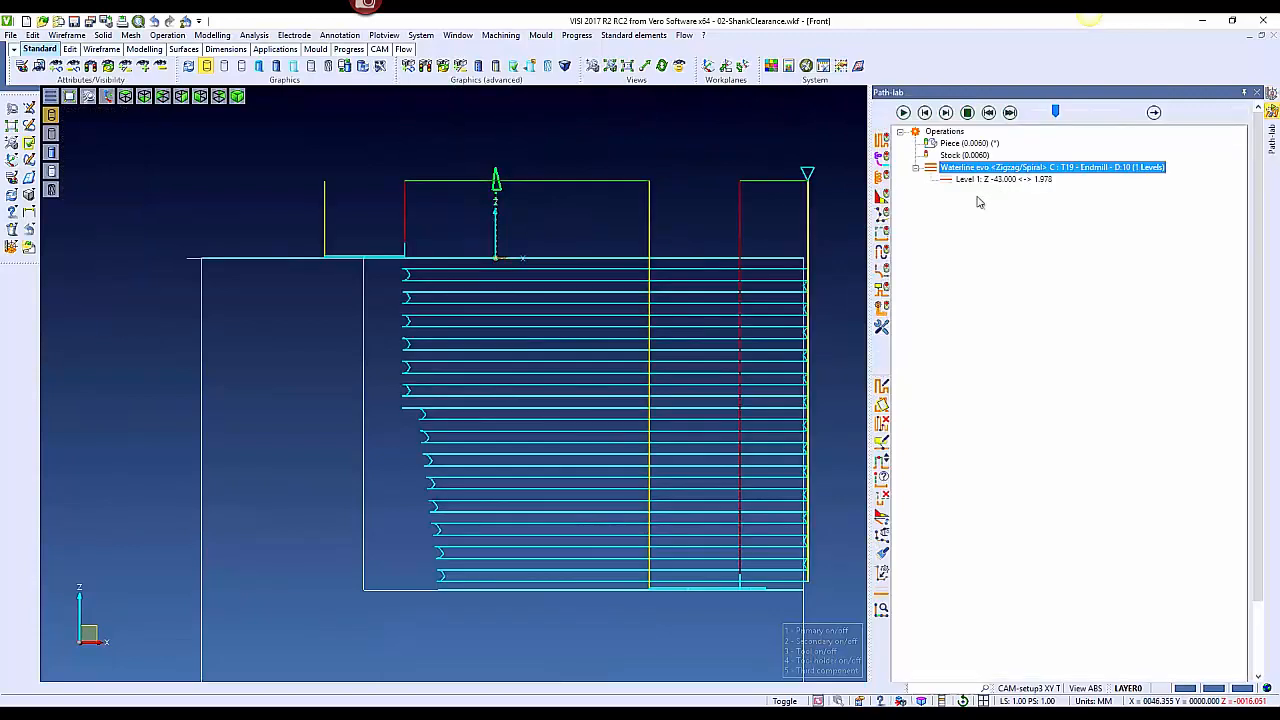
{"action": "left_click", "coordinate": [903, 113]}
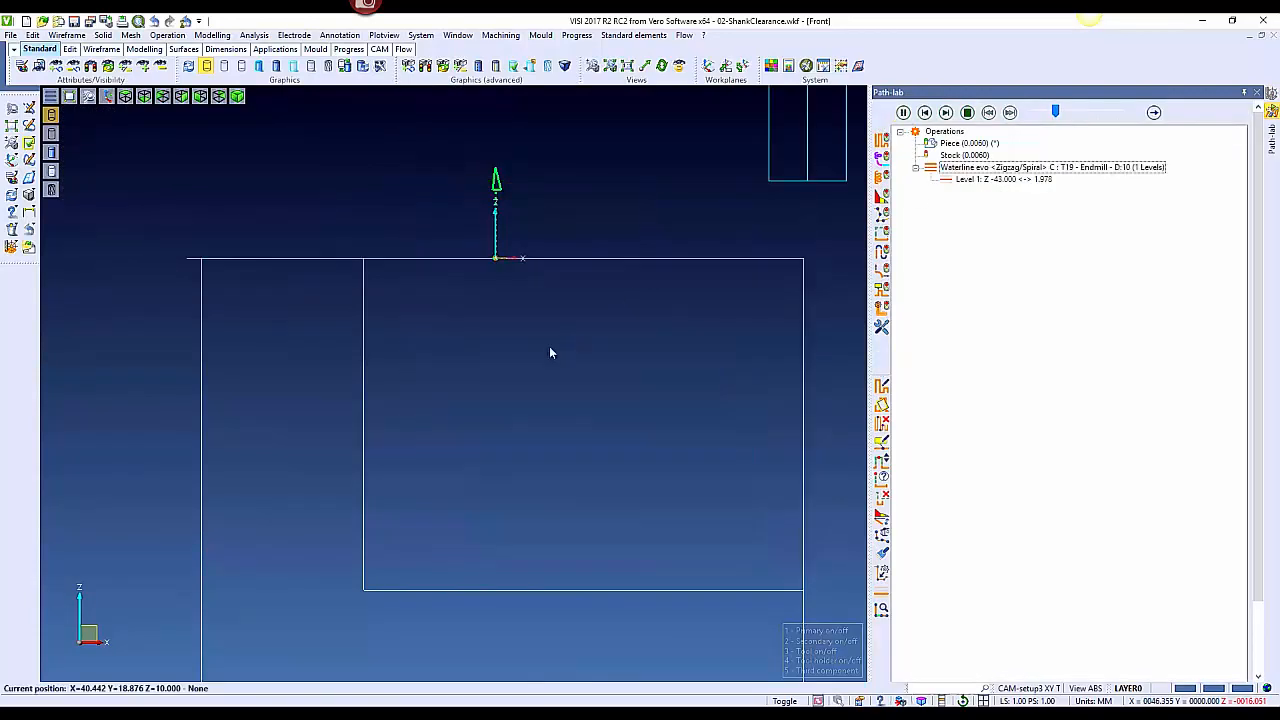
{"action": "left_click", "coordinate": [1057, 113]}
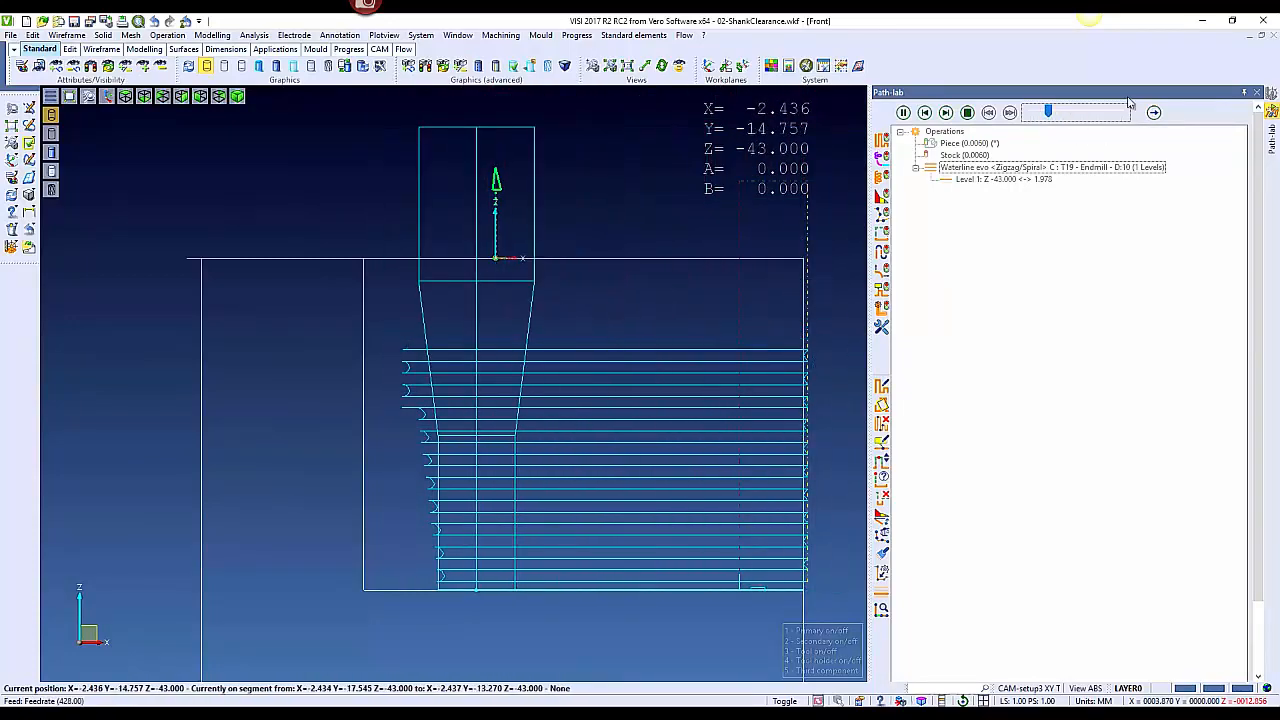
{"action": "left_click_drag", "start_coordinate": [1043, 112], "coordinate": [1076, 112]}
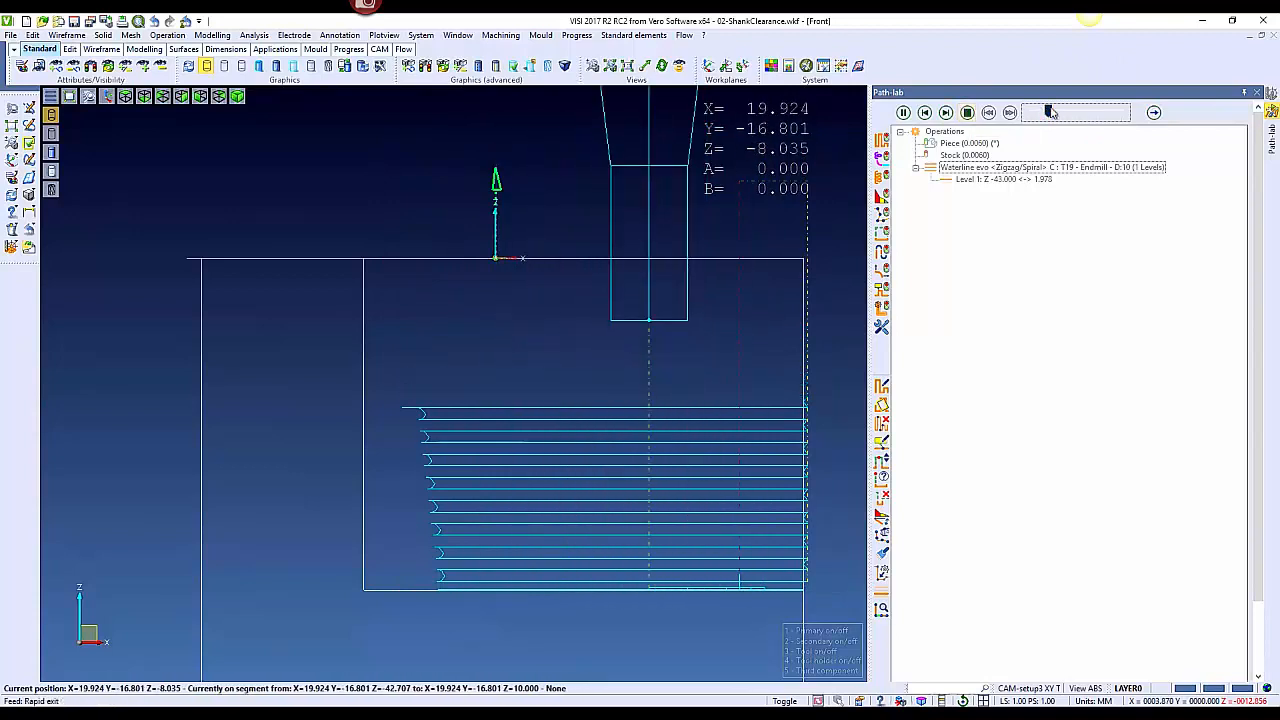
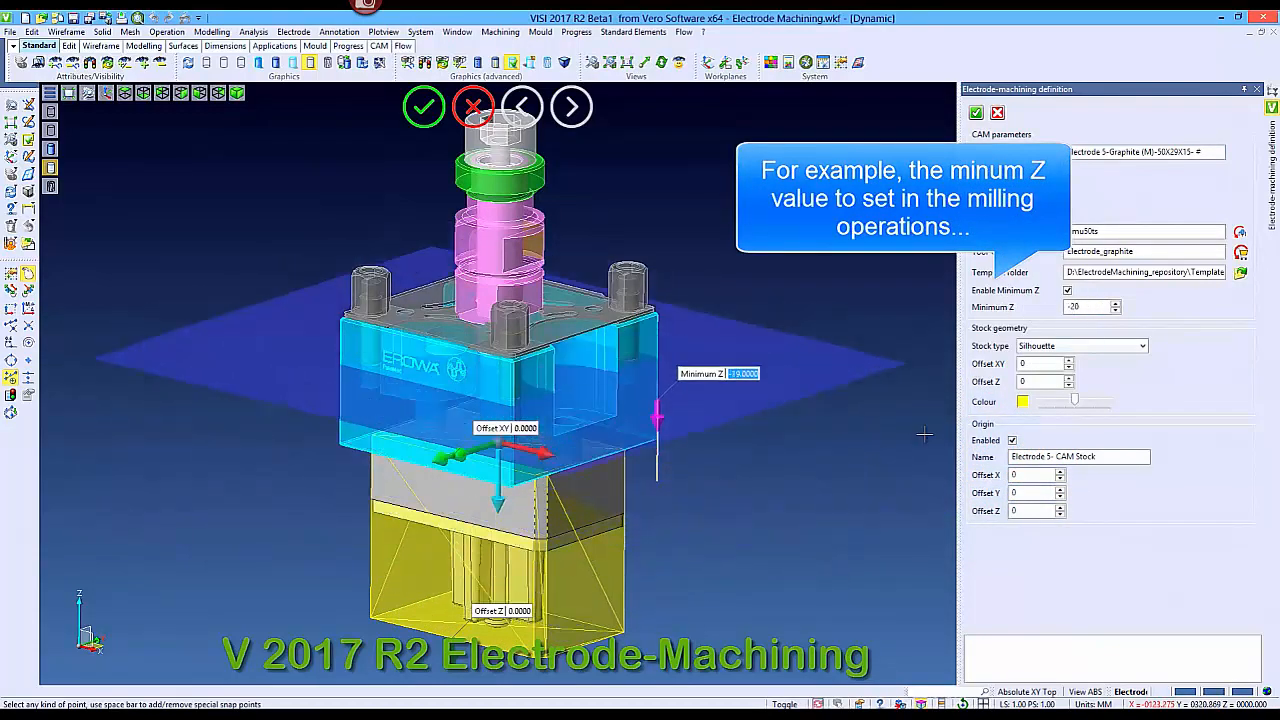
Set the Minimum Z of the electrode machining definition to 15 by picking a point on the electrode's base edge
{"action": "scroll", "coordinate": [493, 558], "scroll_direction": "up", "scroll_amount": 5}
{"action": "scroll", "coordinate": [493, 558], "scroll_direction": "up", "scroll_amount": 2}
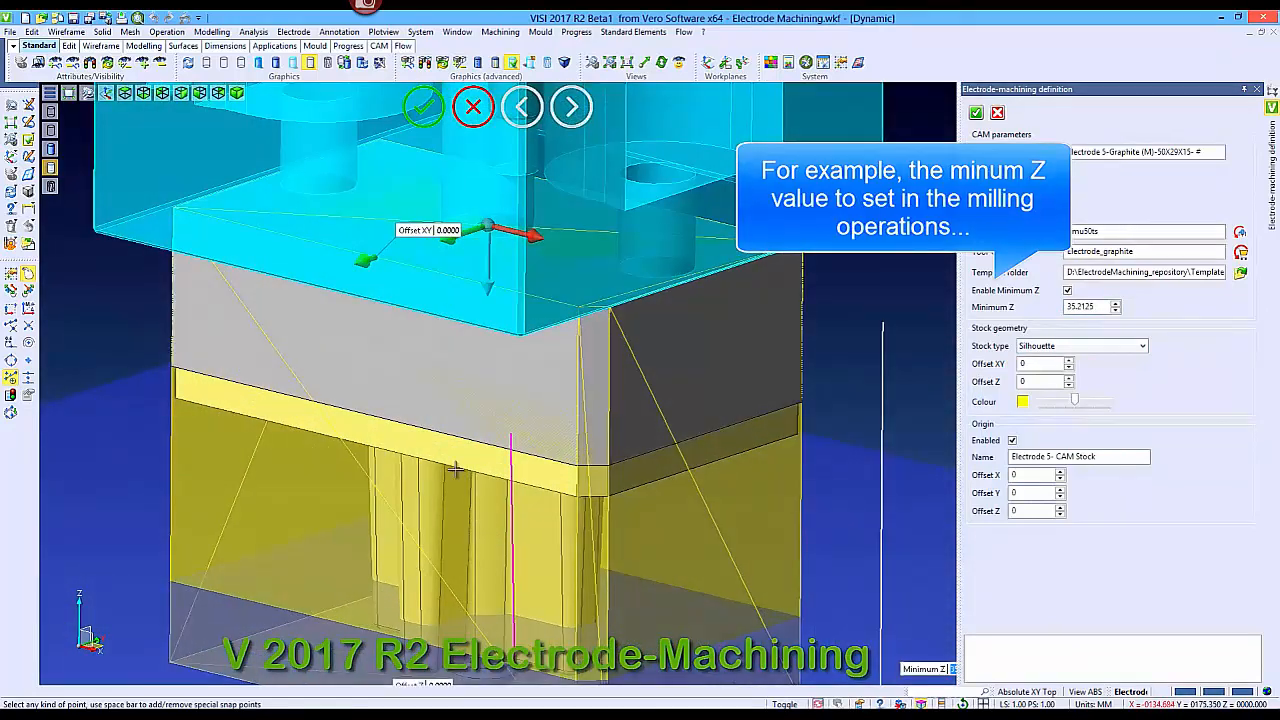
{"action": "left_click", "coordinate": [402, 422]}
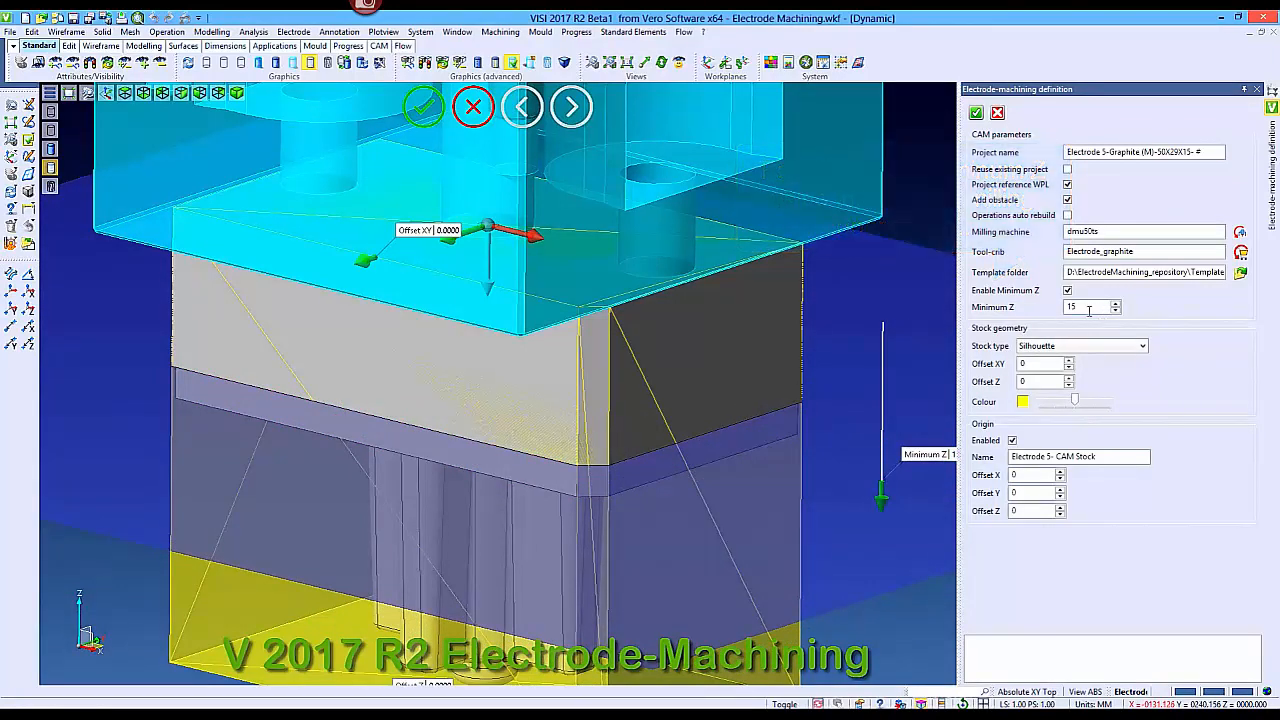
{"action": "scroll", "coordinate": [660, 450], "scroll_direction": "down", "scroll_amount": 5}
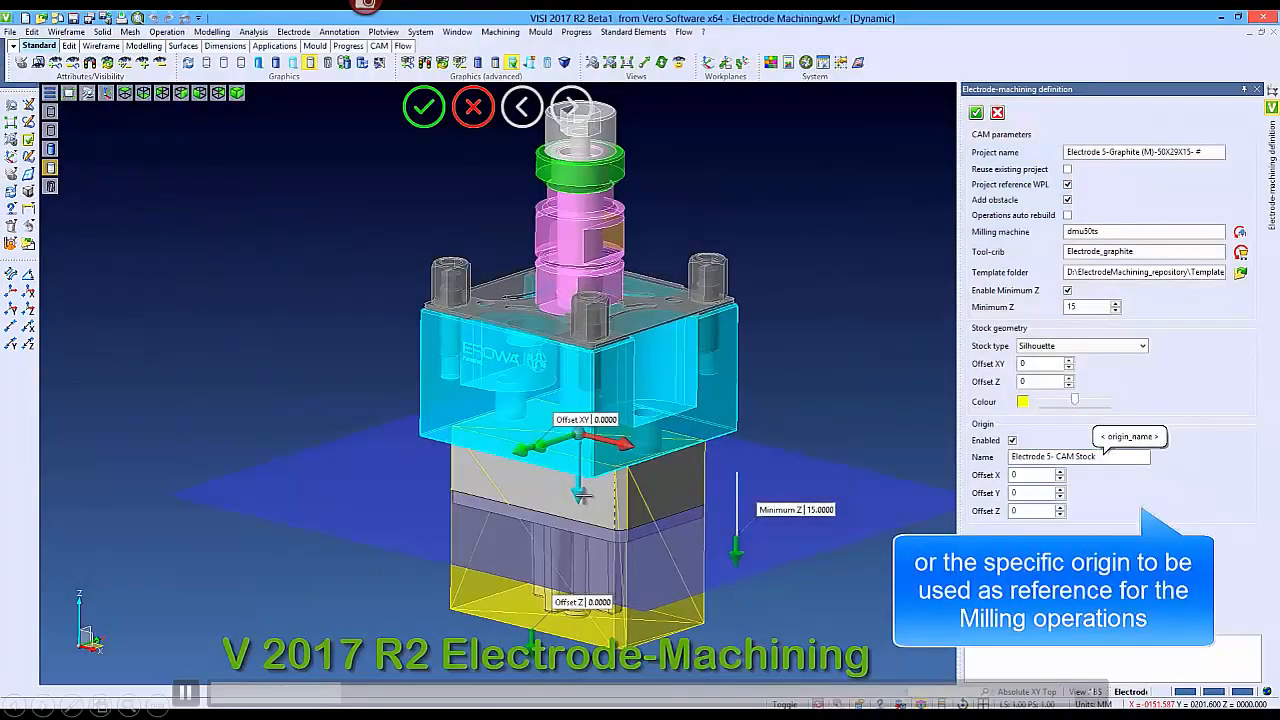
Set the machining origin's Offset Z to -31 by picking a point on the upper face of the electrode holder's plate
{"action": "left_click", "coordinate": [579, 490]}
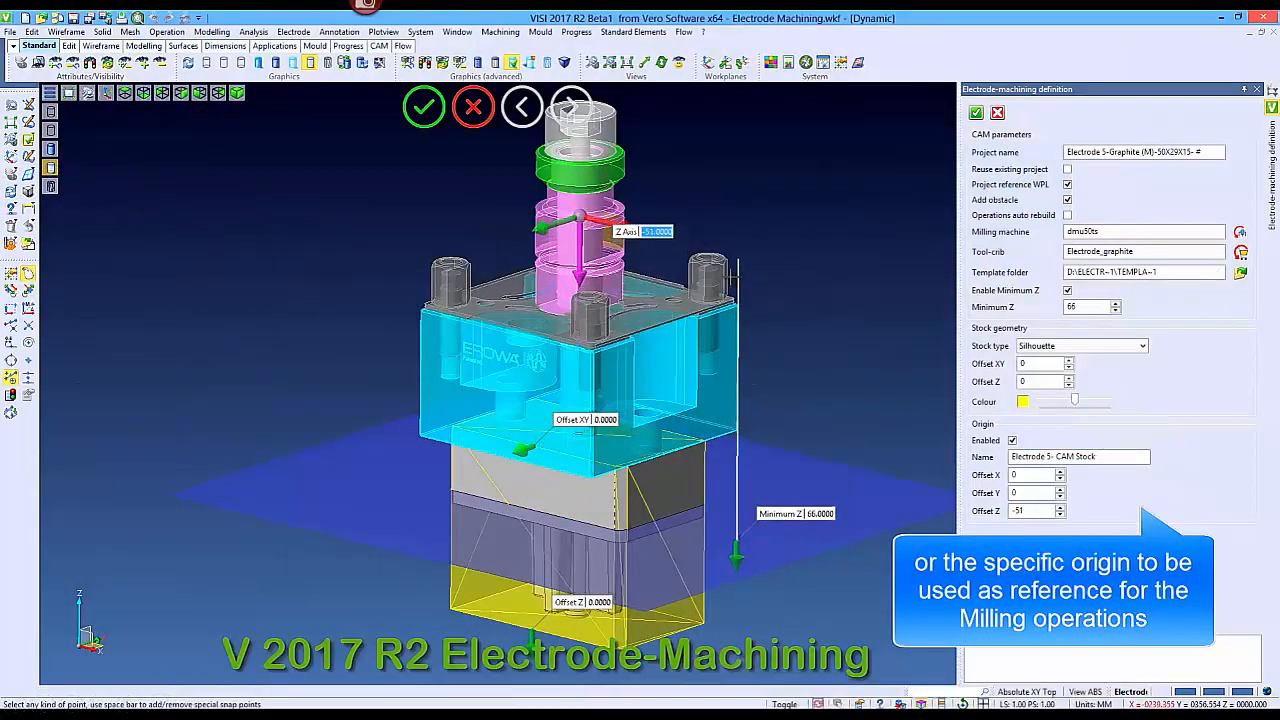
{"action": "scroll", "coordinate": [730, 262], "scroll_direction": "up", "scroll_amount": 3}
{"action": "scroll", "coordinate": [730, 262], "scroll_direction": "up", "scroll_amount": 2}
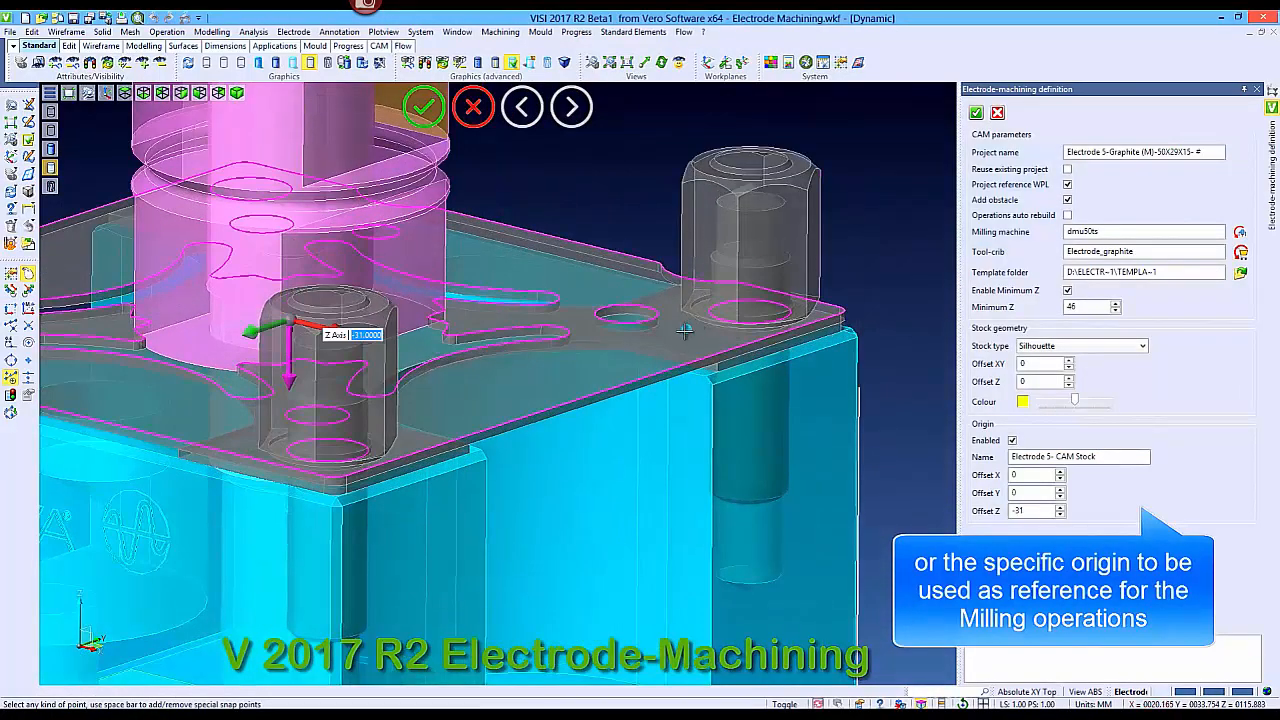
{"action": "left_click", "coordinate": [678, 335]}
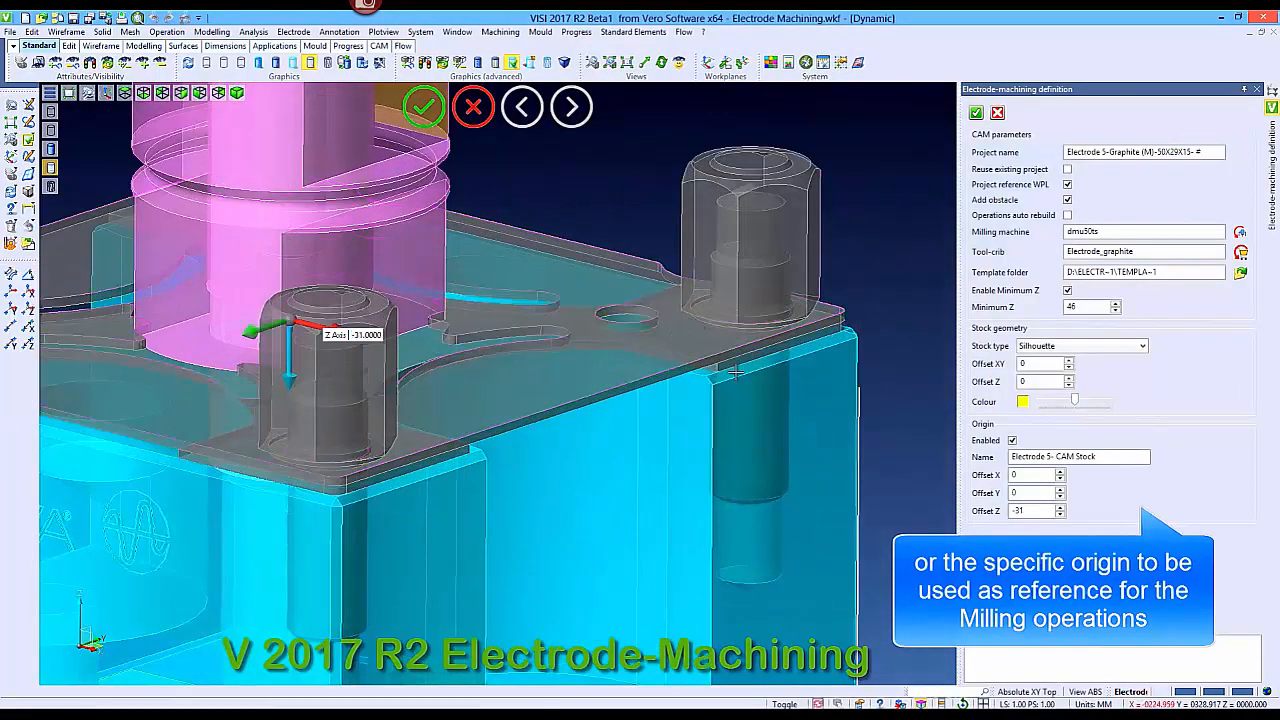
{"action": "scroll", "coordinate": [735, 370], "scroll_direction": "down", "scroll_amount": 3}
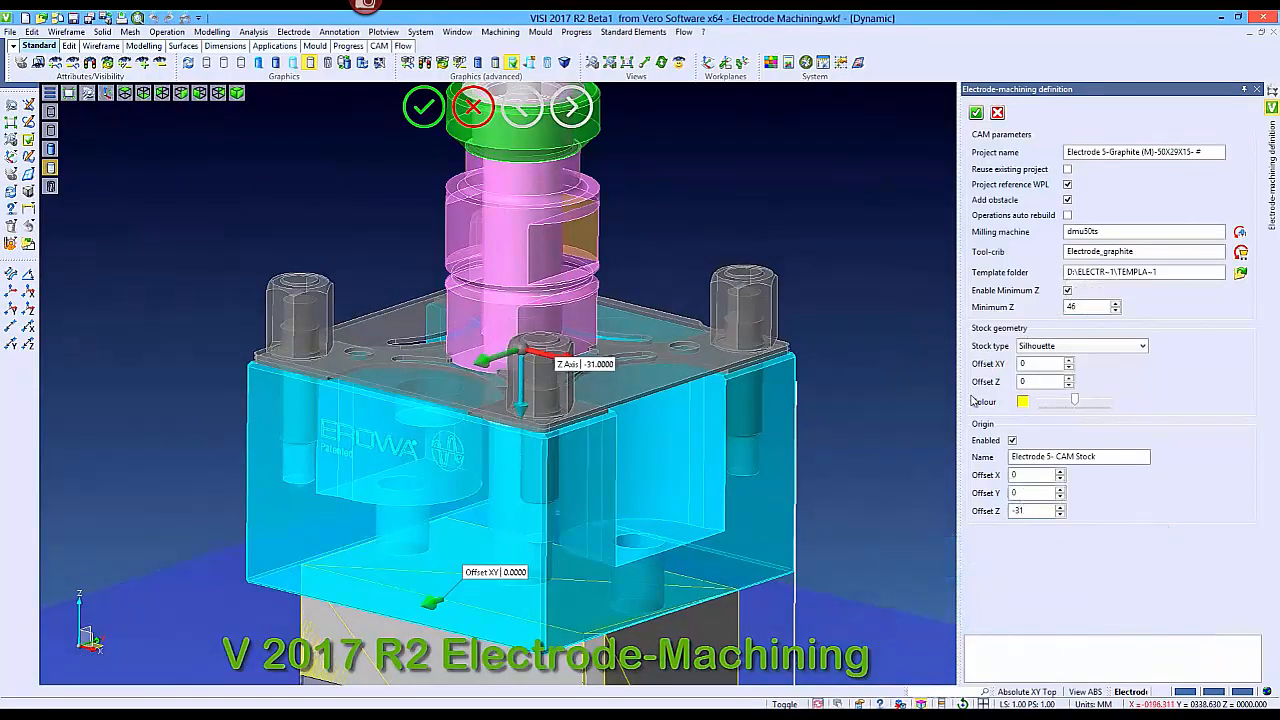
Define the silhouette stock dimensions with Offset Z 2 and Offset XY 1
{"action": "scroll", "coordinate": [878, 370], "scroll_direction": "down", "scroll_amount": 3}
{"action": "middle_click_drag", "start_coordinate": [745, 456], "coordinate": [686, 234]}
{"action": "scroll", "coordinate": [704, 309], "scroll_direction": "up", "scroll_amount": 2}
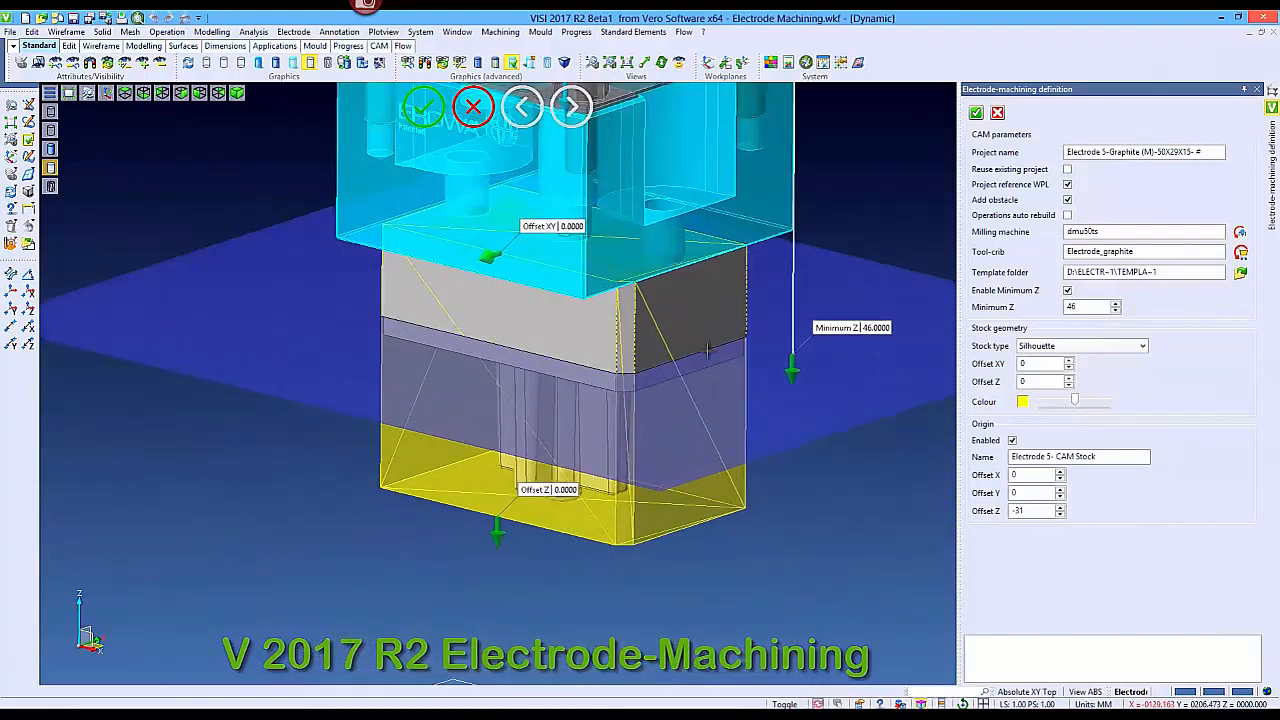
{"action": "mouse_move", "coordinate": [497, 532]}
{"action": "left_mouse_down"}
{"action": "mouse_move", "coordinate": [499, 606]}
{"action": "mouse_move", "coordinate": [499, 547]}
{"action": "left_mouse_up"}
{"action": "left_click", "coordinate": [499, 547]}
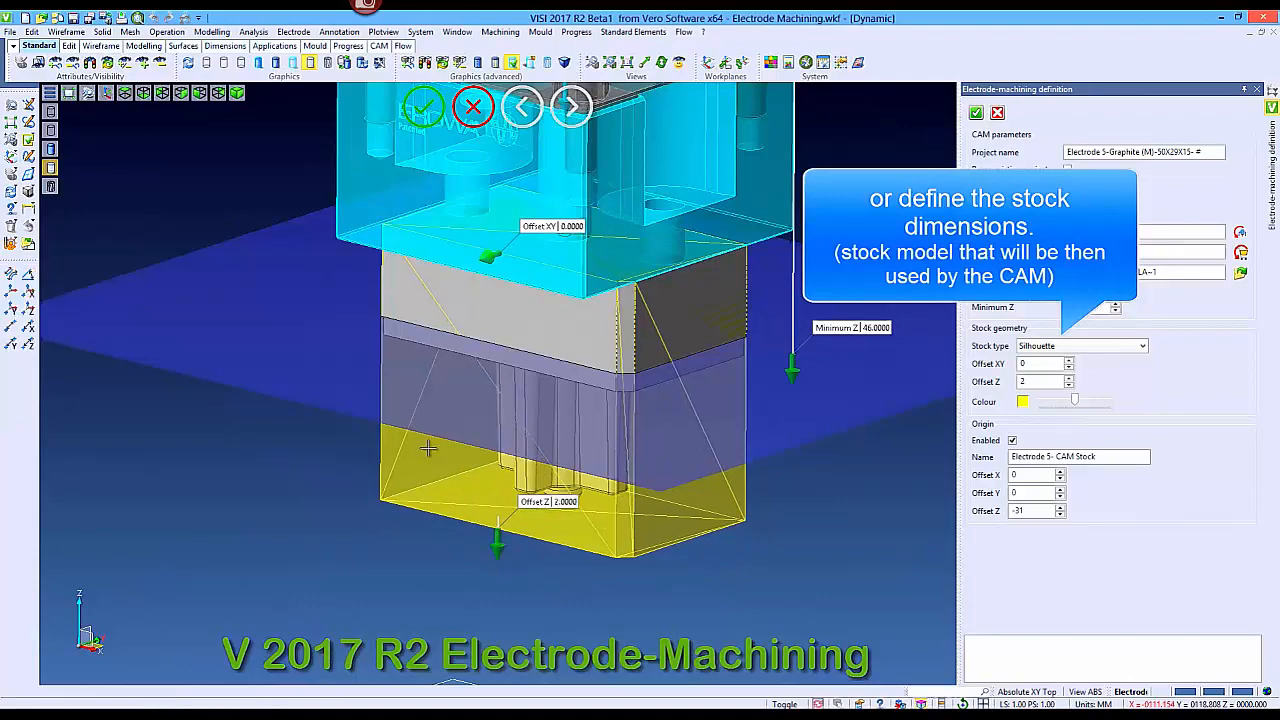
{"action": "left_click", "coordinate": [488, 257]}
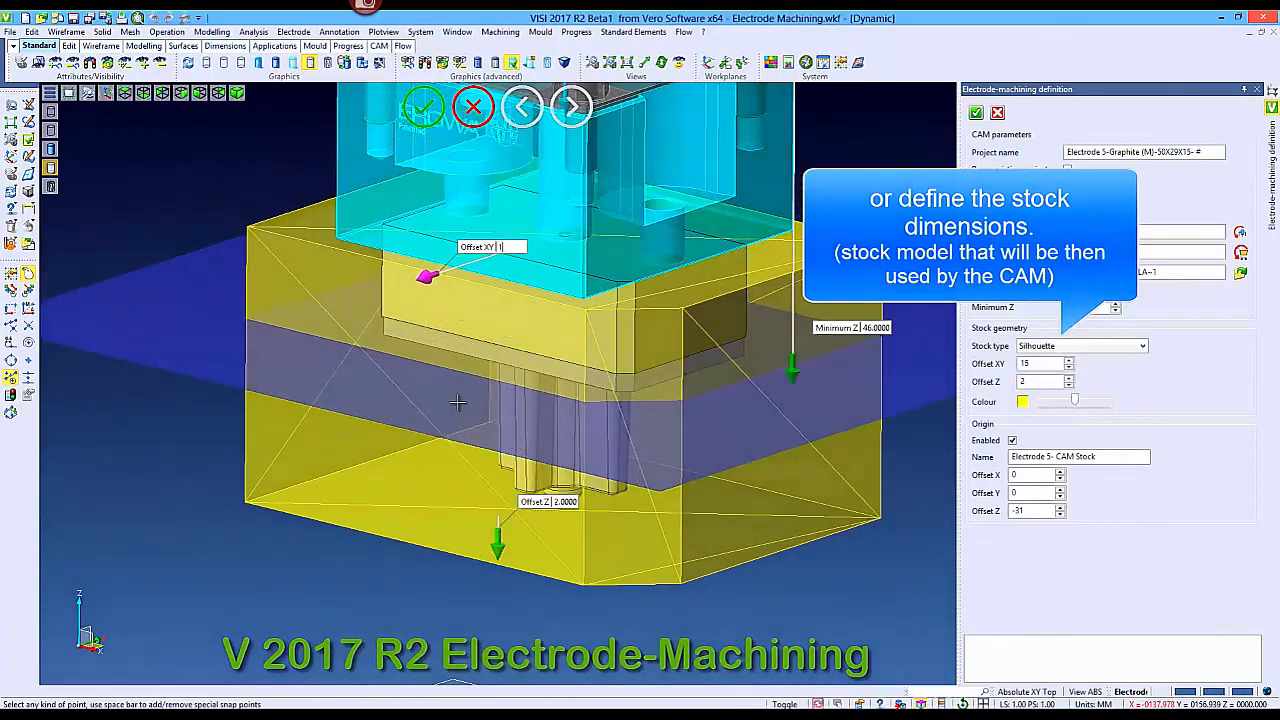
{"action": "type", "text": "1"}
{"action": "key", "text": "Return"}
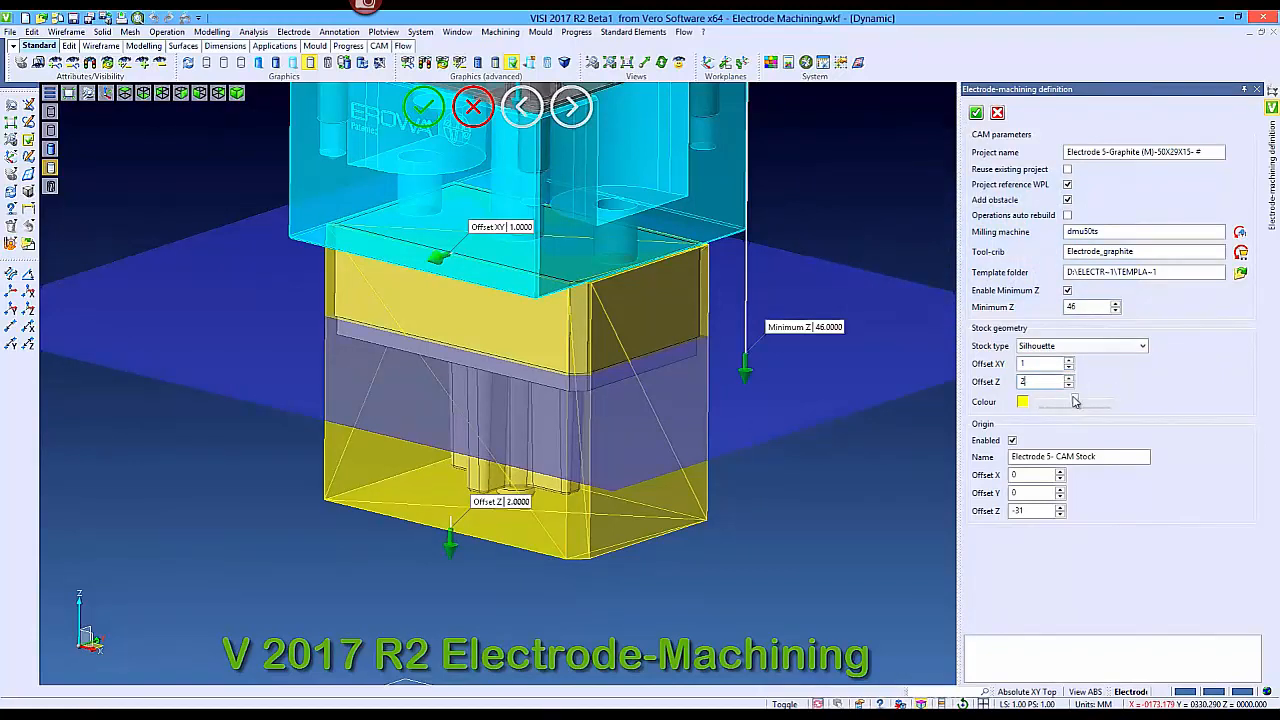
Adjust the stock preview's transparency slightly and change its colour to pale green
{"action": "mouse_move", "coordinate": [1075, 401]}
{"action": "left_mouse_down"}
{"action": "mouse_move", "coordinate": [1061, 400]}
{"action": "mouse_move", "coordinate": [1092, 400]}
{"action": "mouse_move", "coordinate": [1066, 399]}
{"action": "left_mouse_up"}
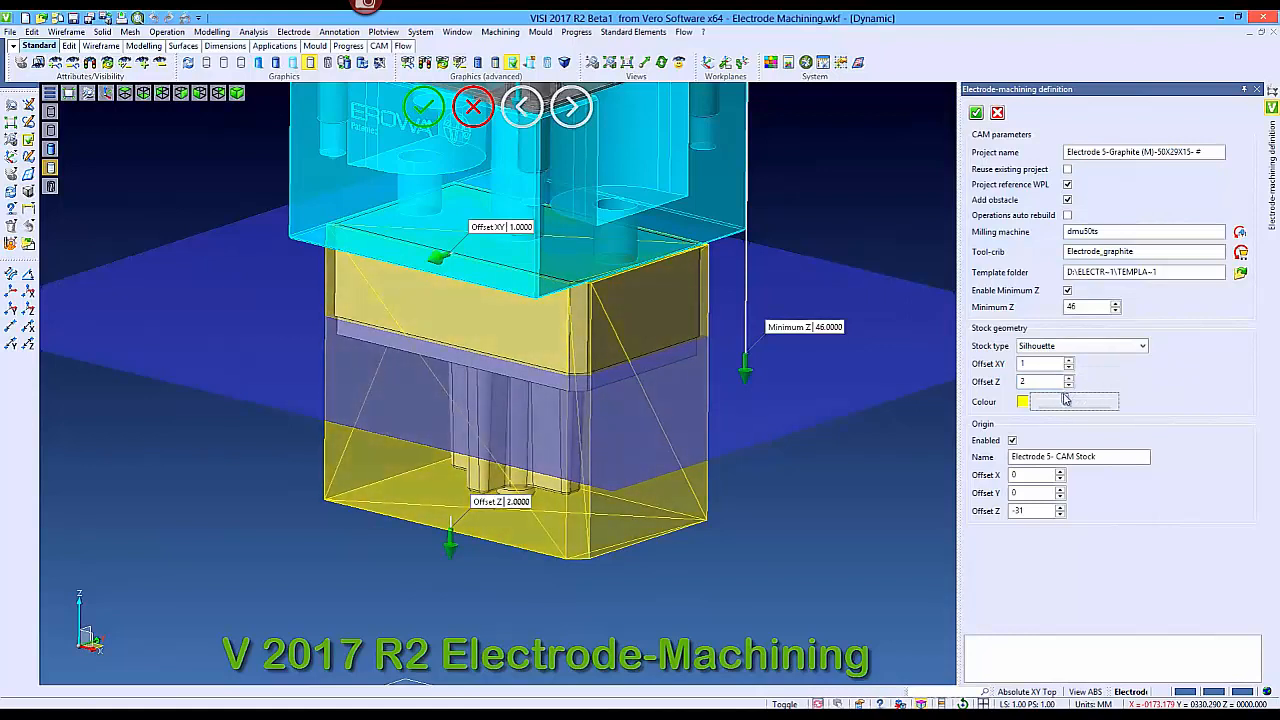
{"action": "left_click", "coordinate": [1024, 403]}
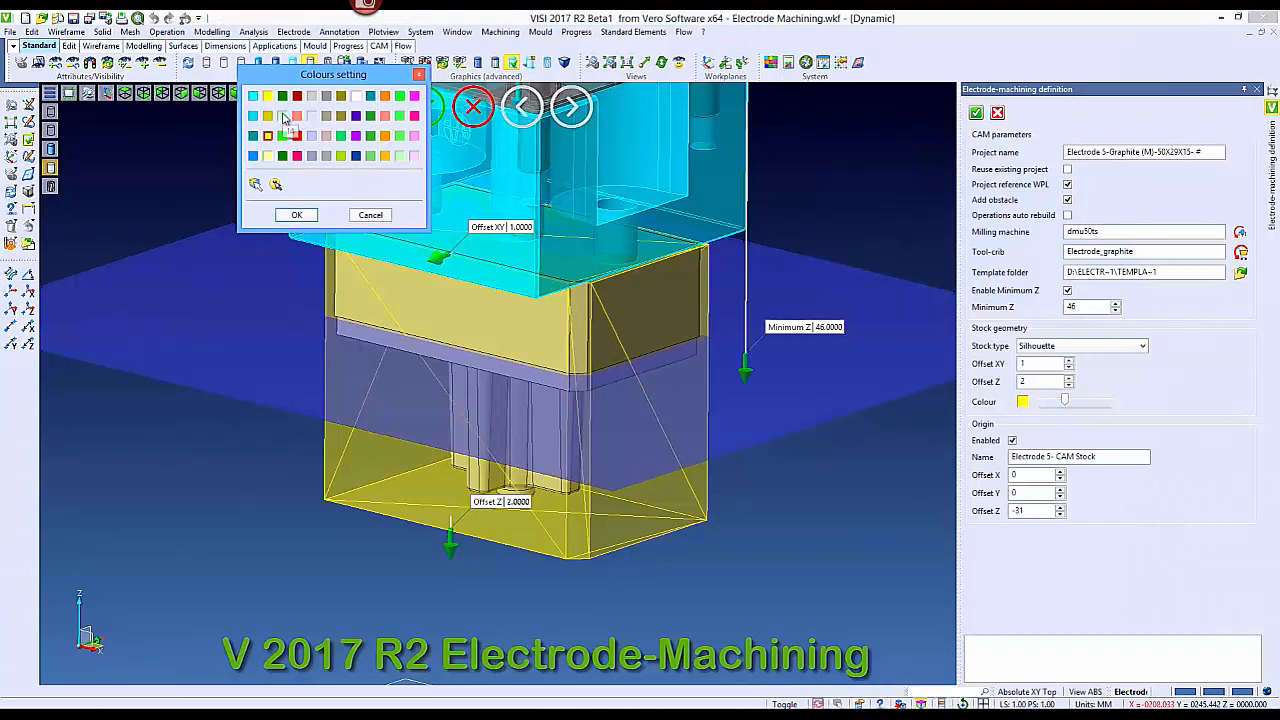
{"action": "left_click", "coordinate": [283, 116]}
{"action": "left_click", "coordinate": [296, 216]}
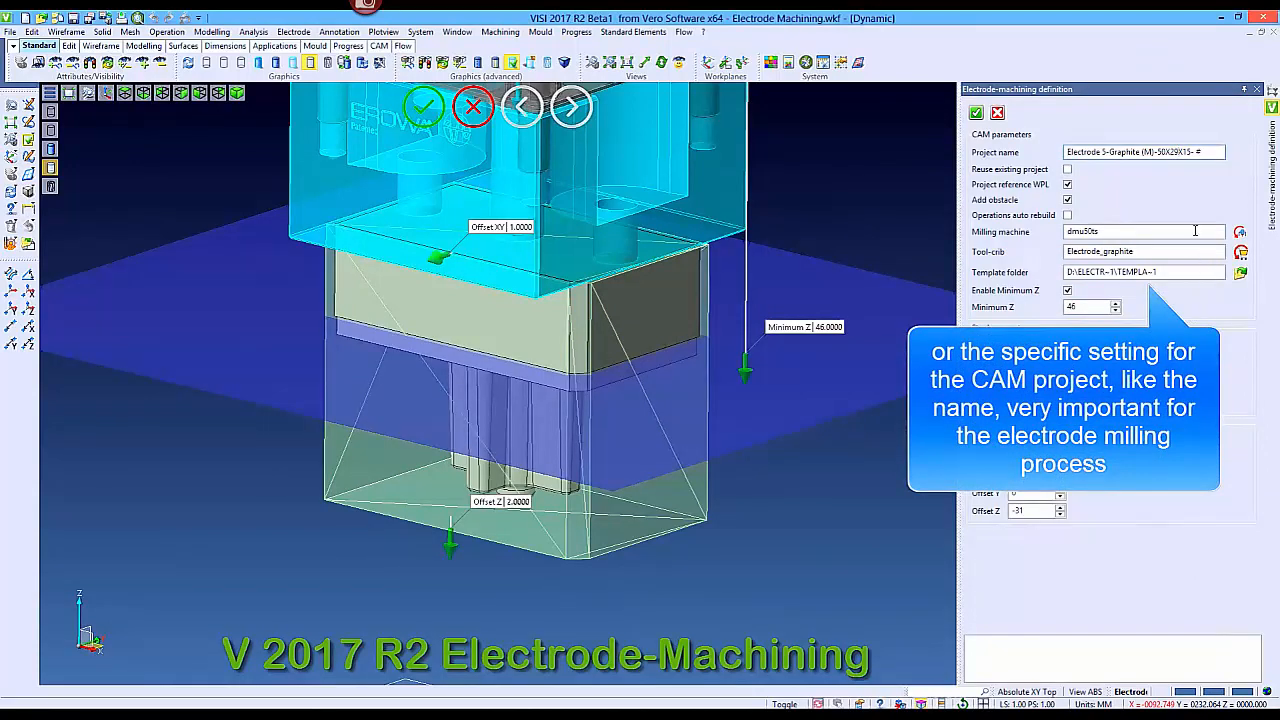
Check the milling machine and tool-crib settings and confirm the electrode-machining definition
{"action": "left_click", "coordinate": [1194, 230]}
{"action": "left_click", "coordinate": [1198, 250]}
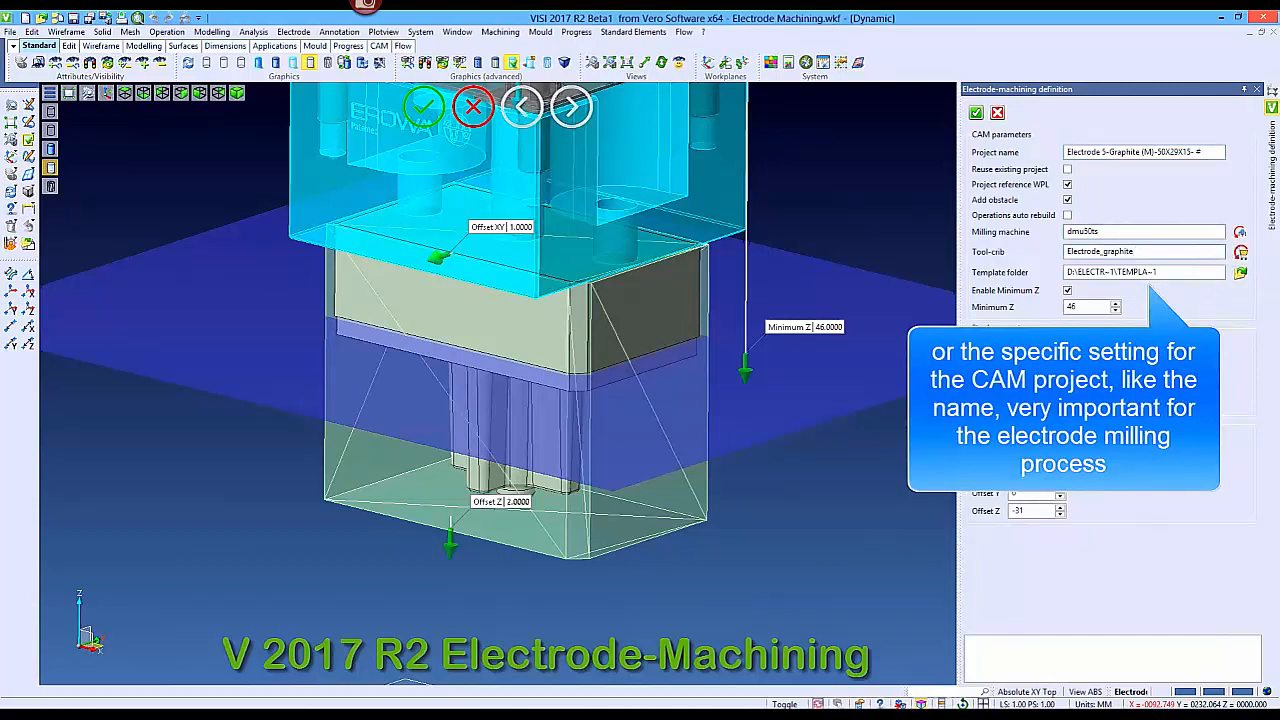
{"action": "left_click", "coordinate": [977, 111]}
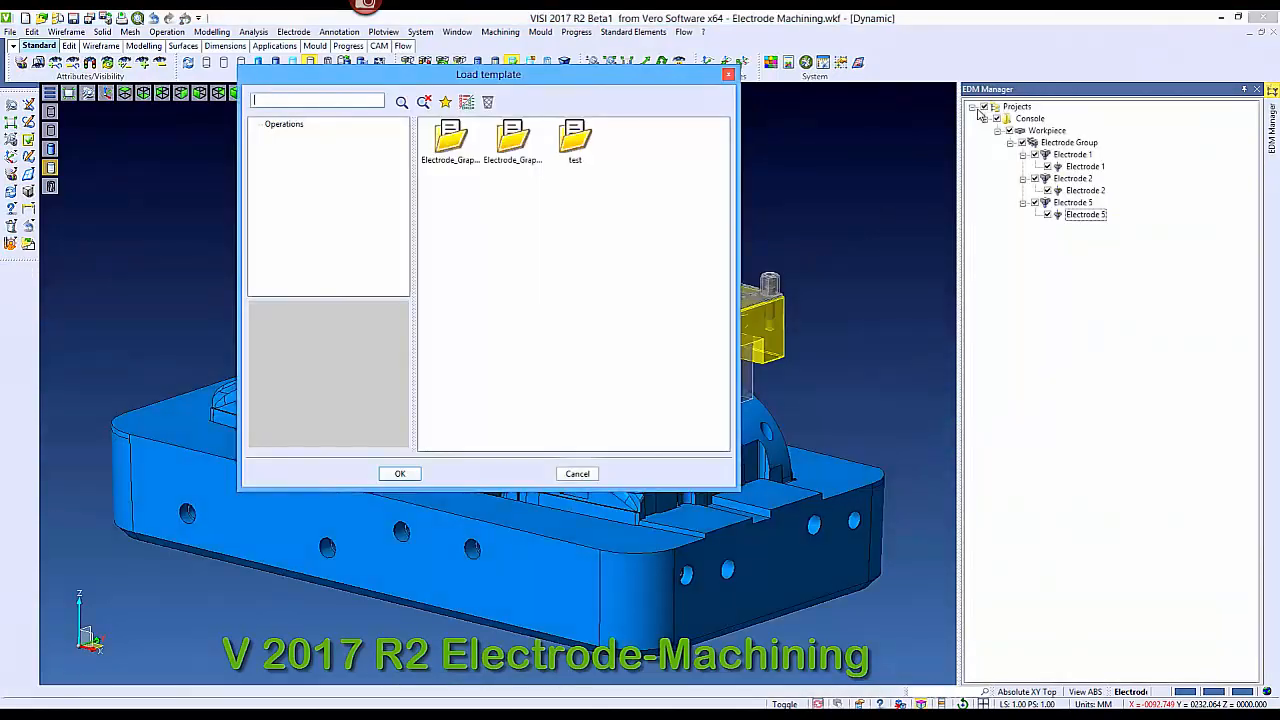
Compare the available machining templates and load the small graphite electrode template into the project
{"action": "left_click", "coordinate": [440, 150]}
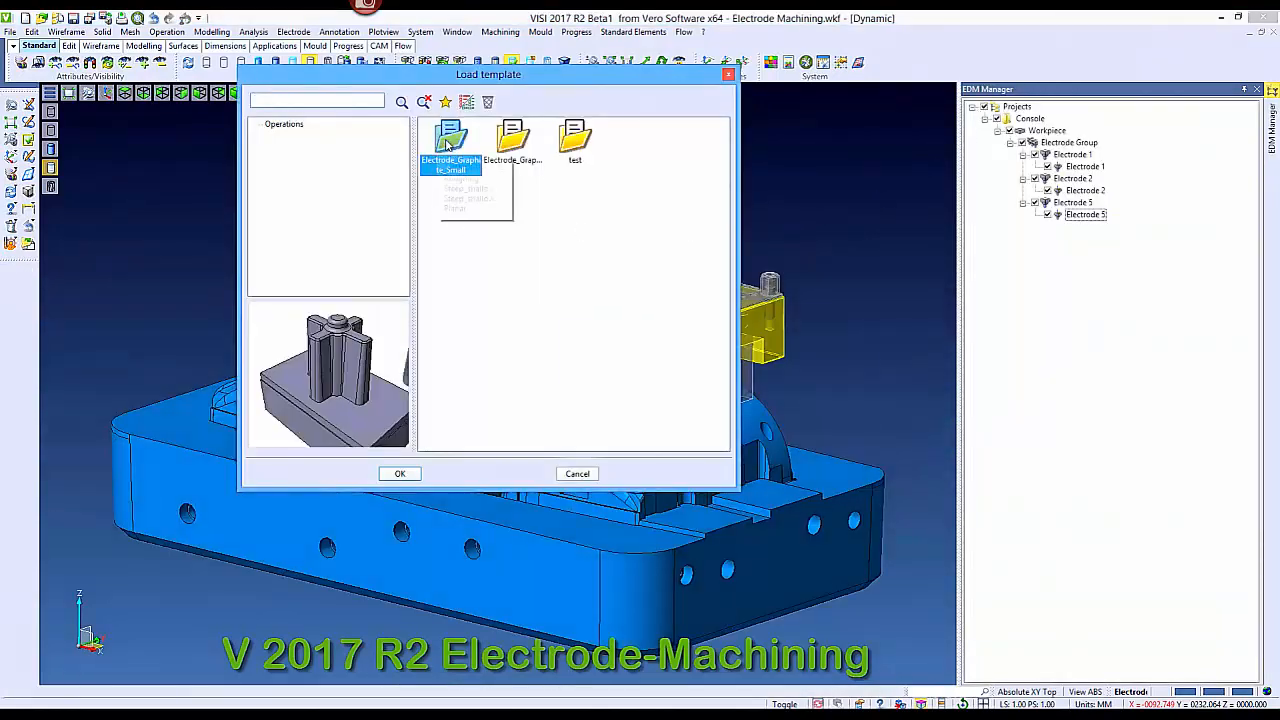
{"action": "left_click", "coordinate": [514, 142]}
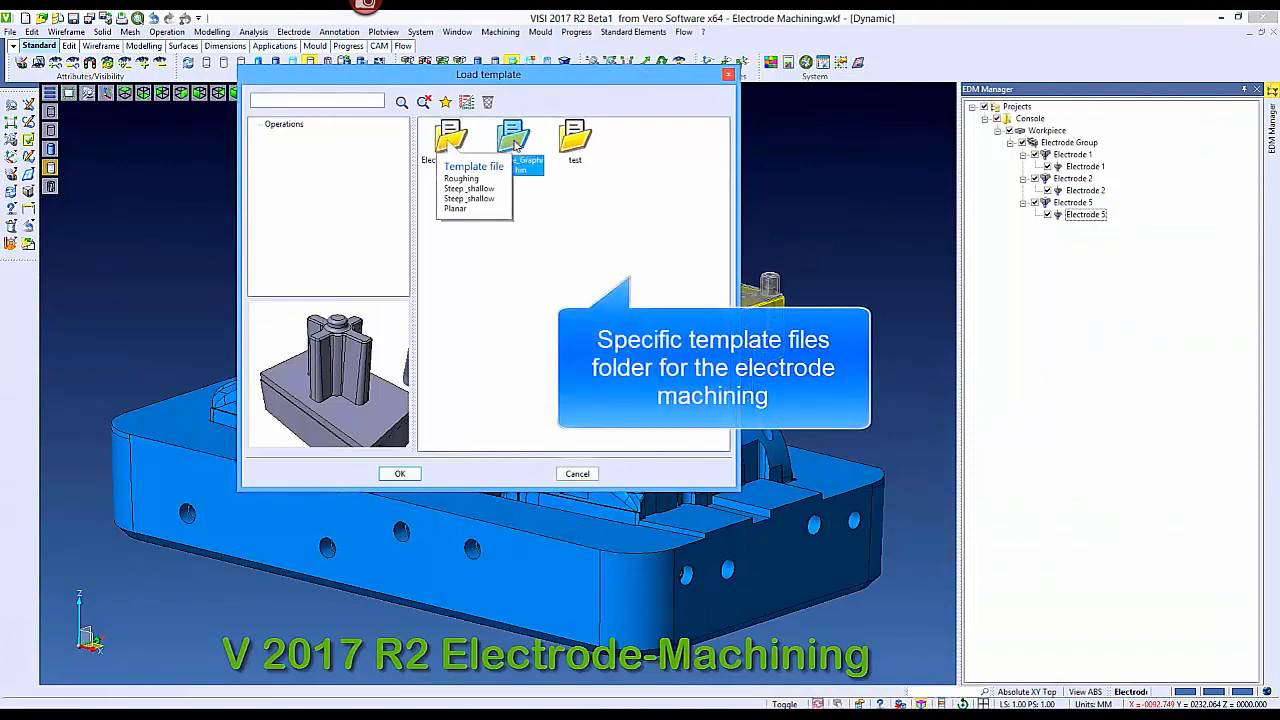
{"action": "left_click", "coordinate": [594, 145]}
{"action": "left_click", "coordinate": [452, 146]}
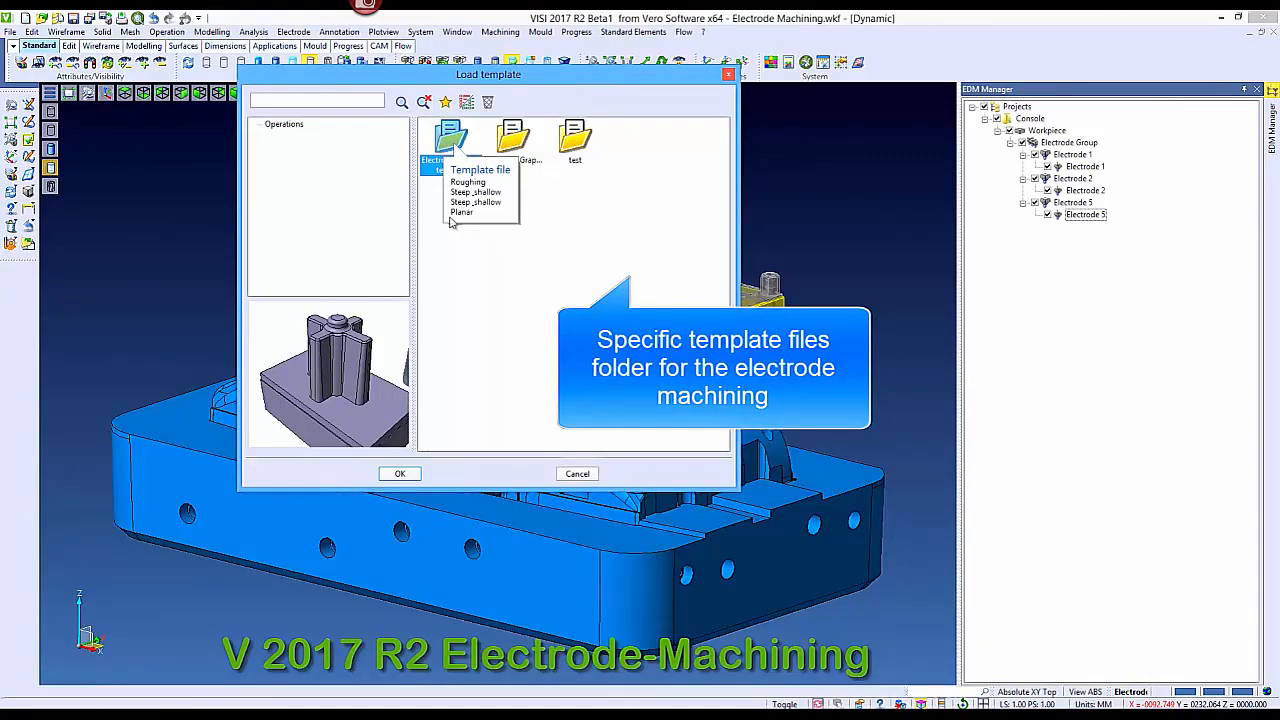
{"action": "left_click", "coordinate": [401, 474]}
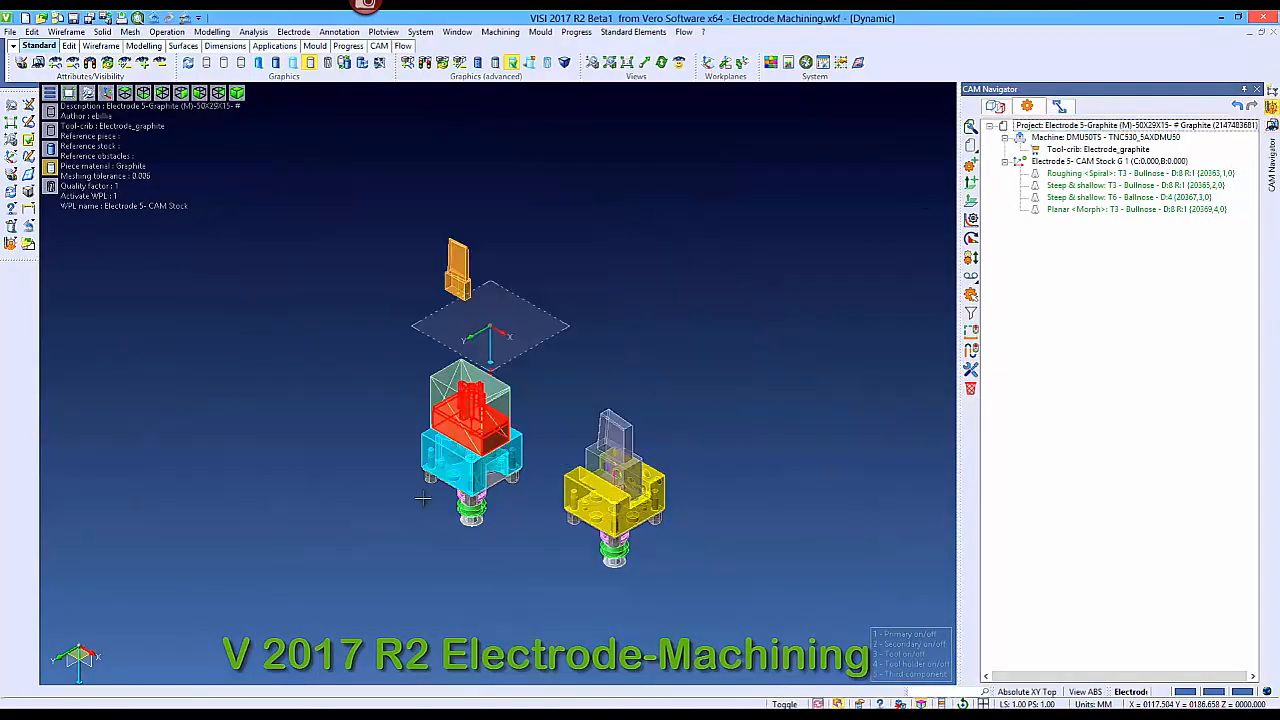
Highlight the Electrode 5 piece, stock and obstacle models one by one to inspect their geometry
{"action": "scroll", "coordinate": [450, 446], "scroll_direction": "up", "scroll_amount": 5}
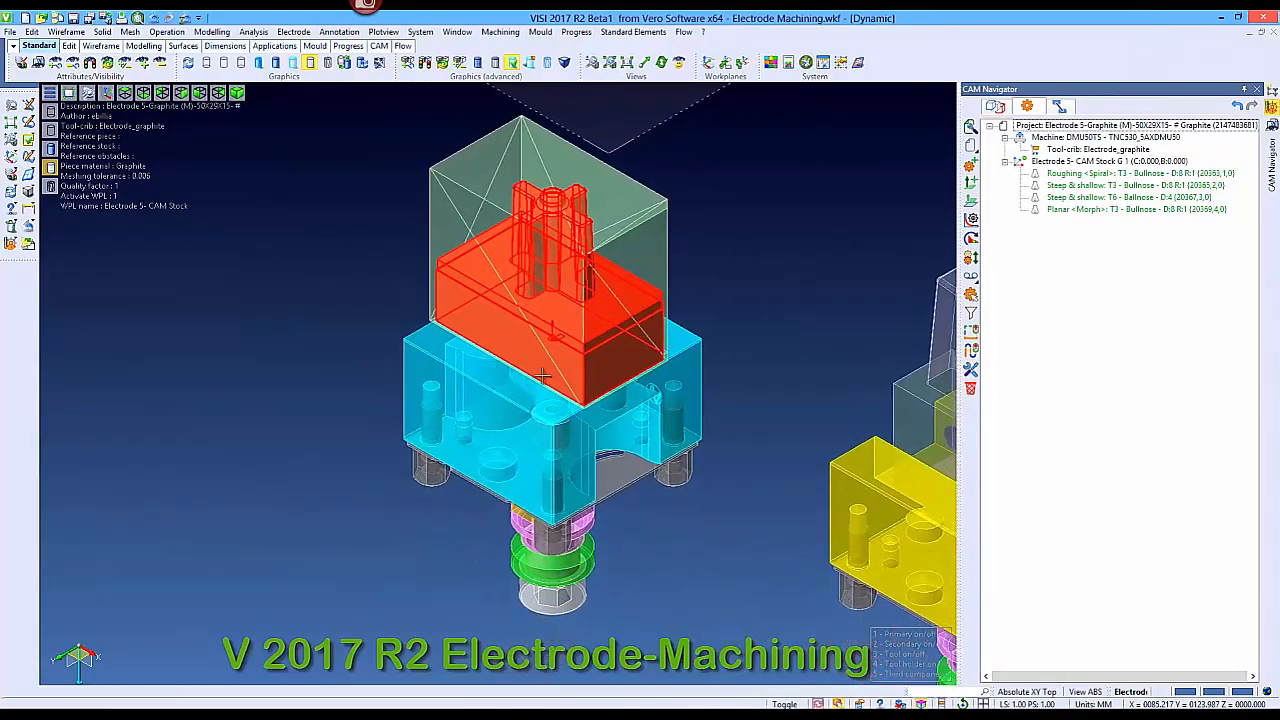
{"action": "left_click", "coordinate": [995, 106]}
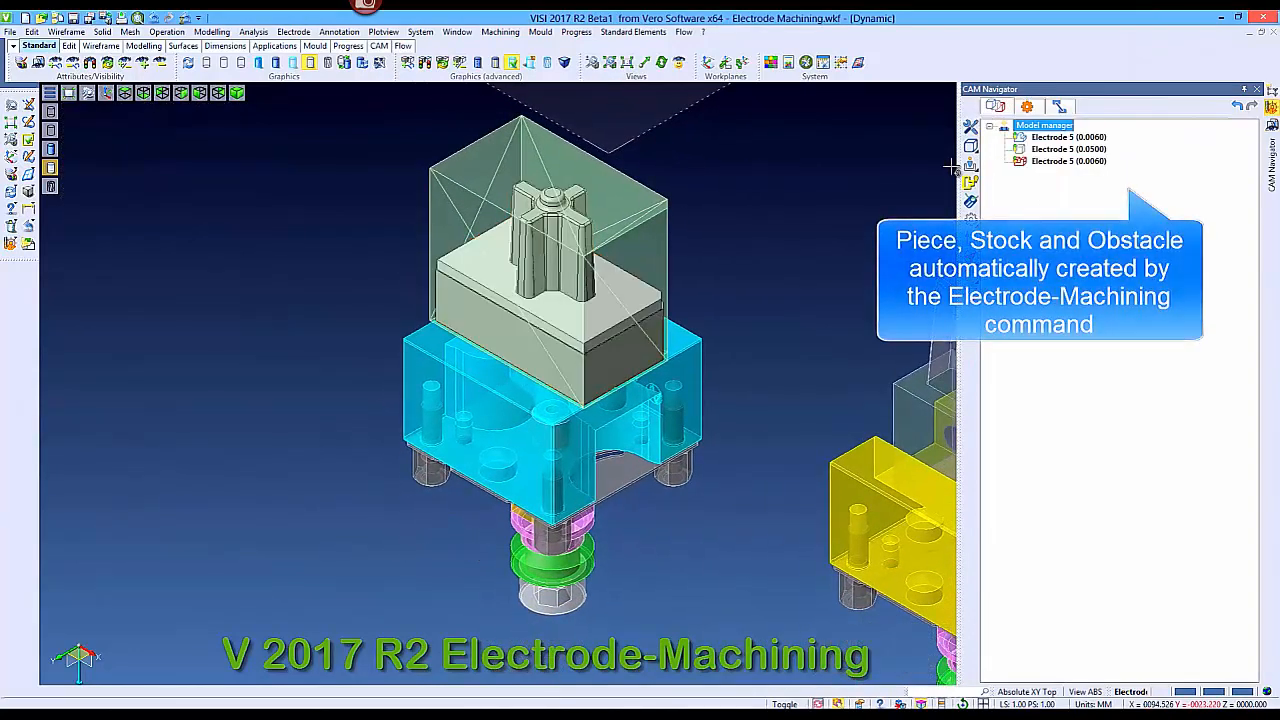
{"action": "left_click", "coordinate": [1052, 138]}
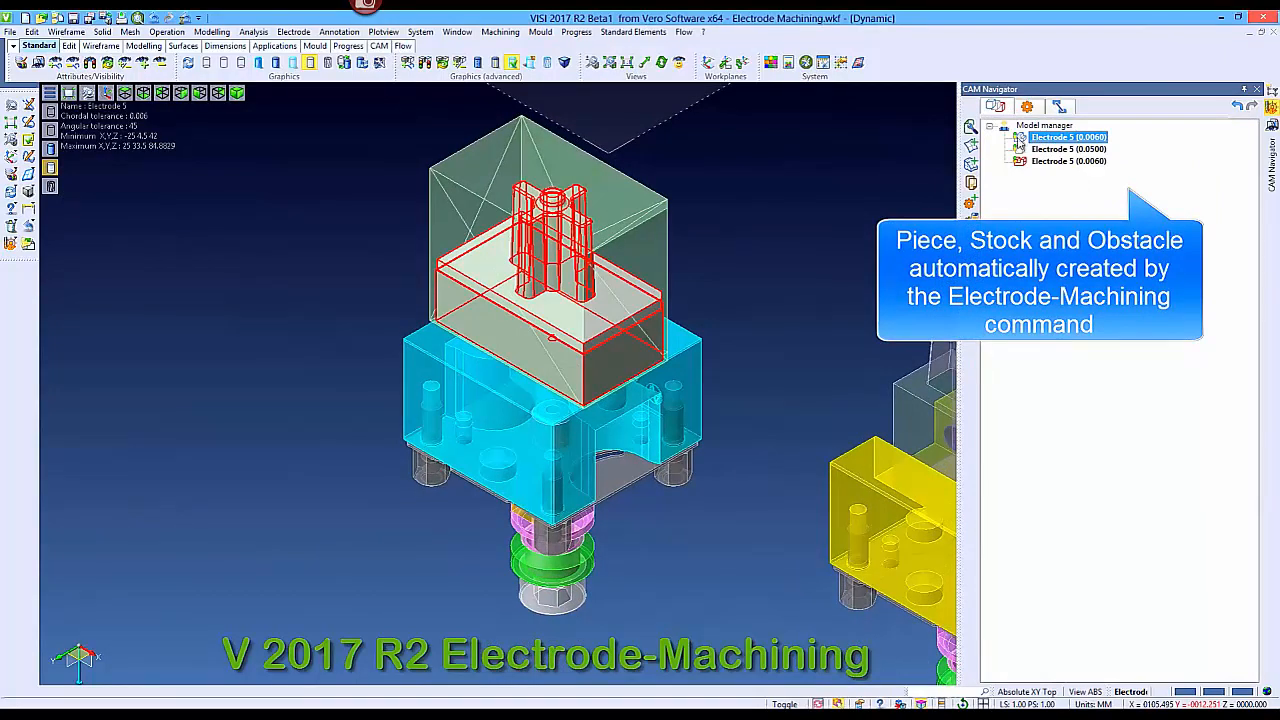
{"action": "left_click", "coordinate": [1047, 150]}
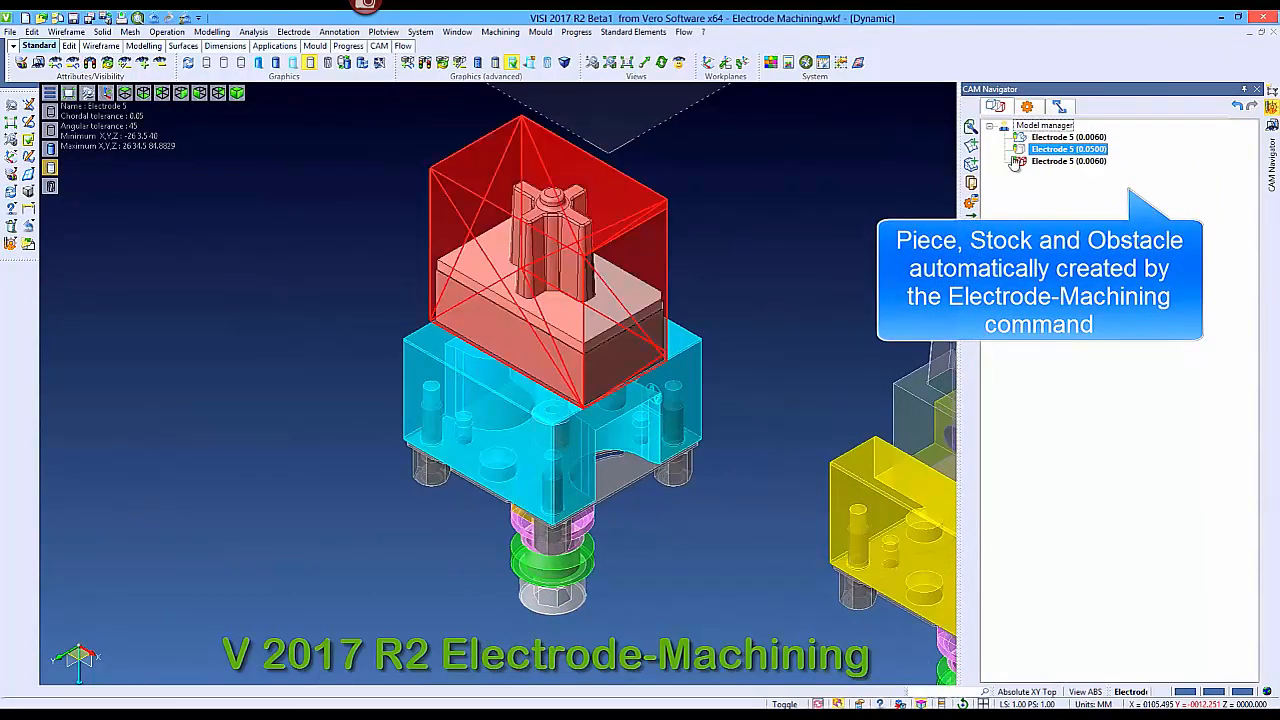
{"action": "left_click", "coordinate": [1047, 162]}
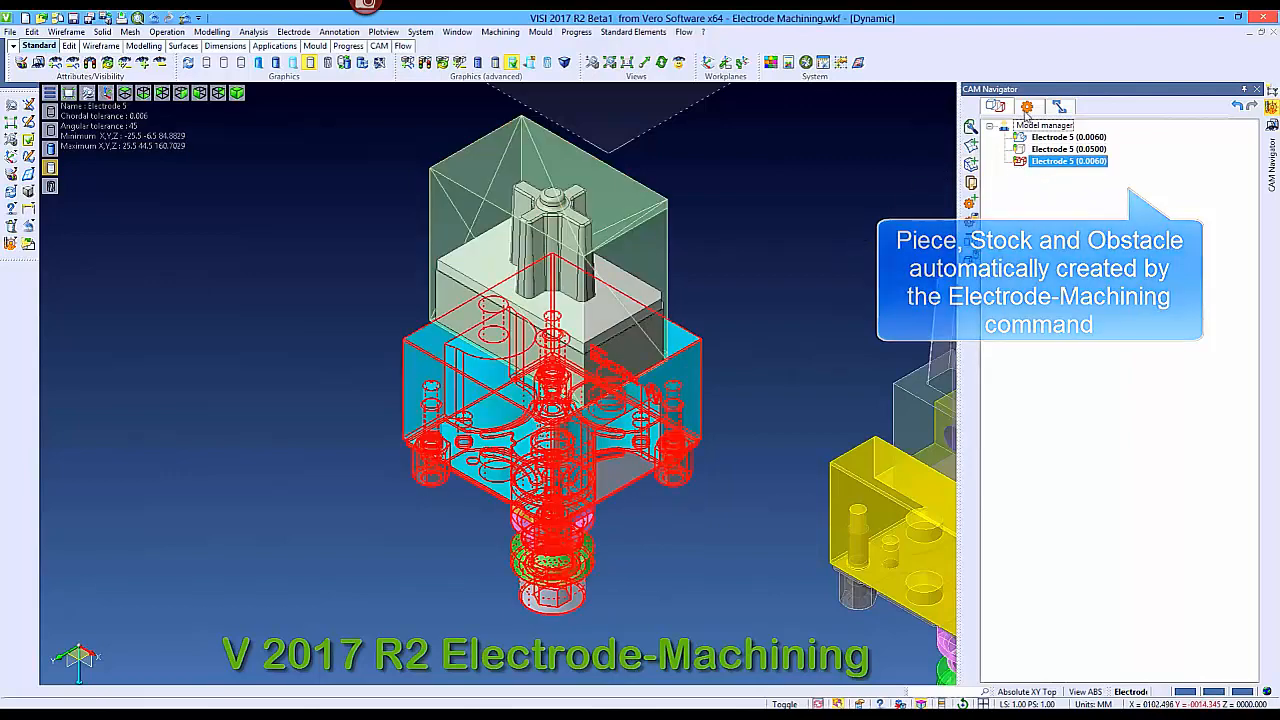
Build the Roughing and first Steep & shallow operations of the Electrode 5 project
{"action": "left_click", "coordinate": [1027, 108]}
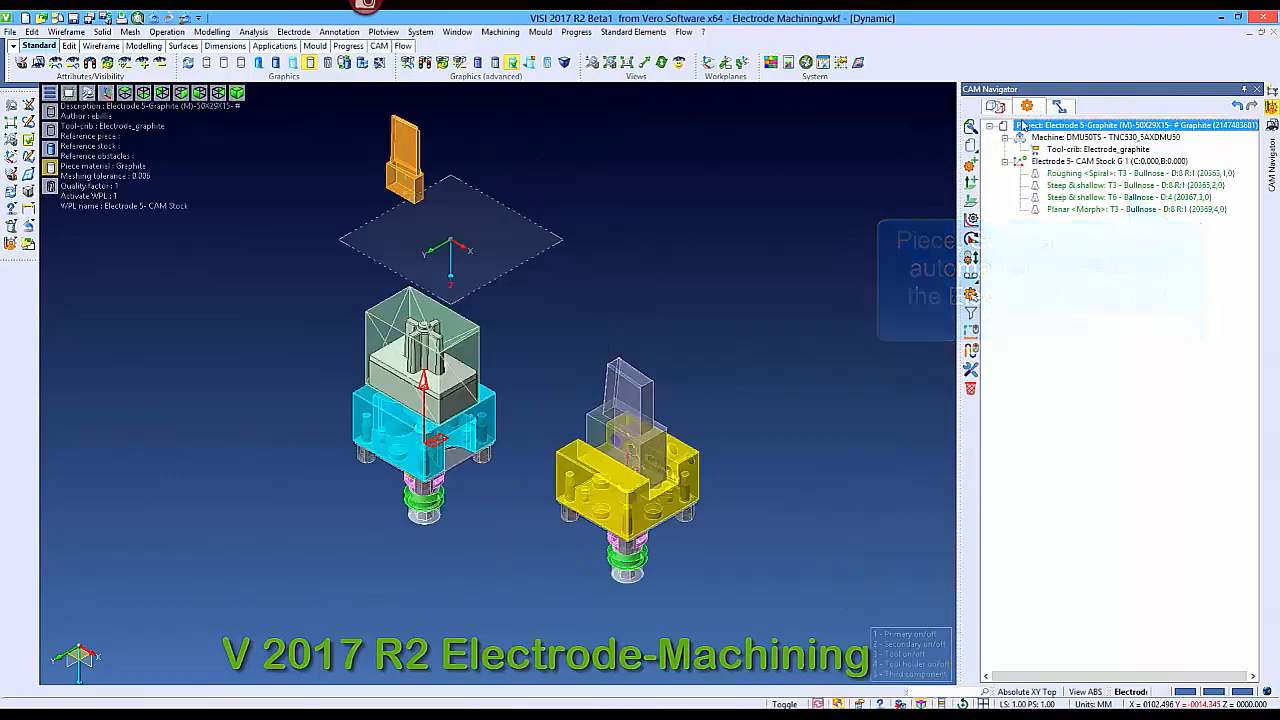
{"action": "left_click", "coordinate": [1068, 174]}
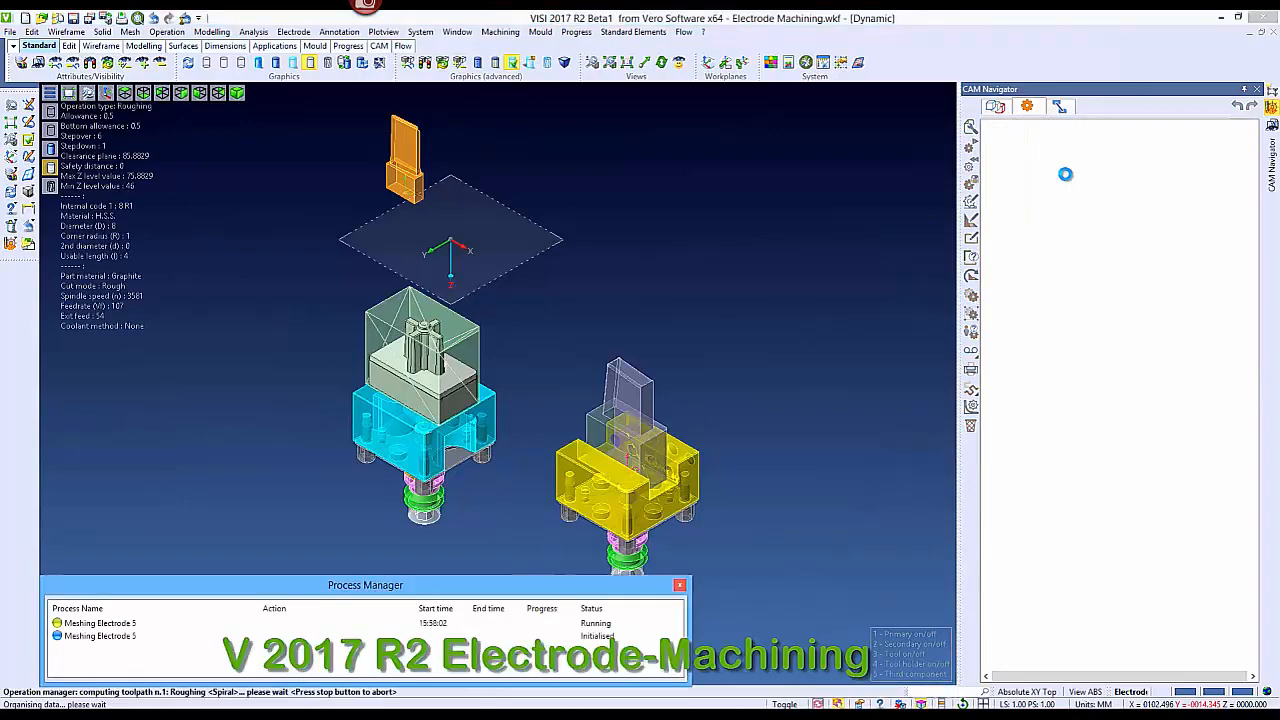
{"action": "left_click", "coordinate": [1068, 186]}
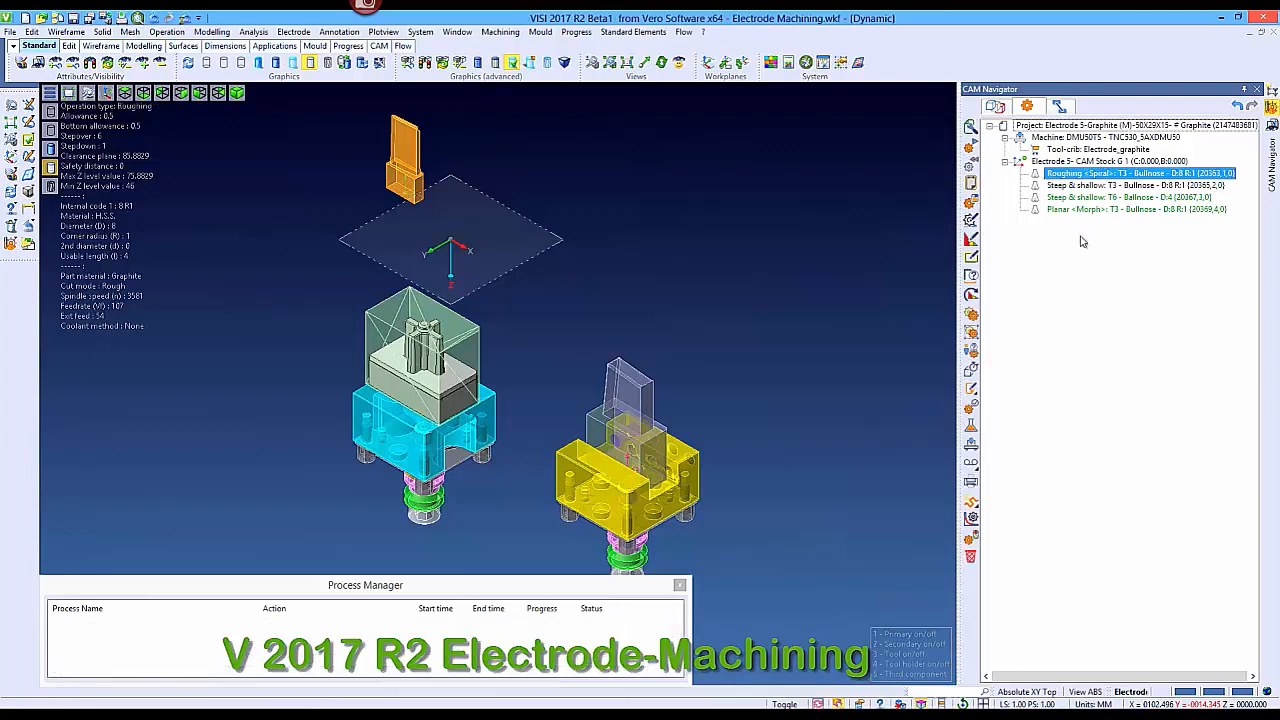
Display the Roughing toolpath and inspect it closely on the electrode
{"action": "left_click", "coordinate": [1036, 175]}
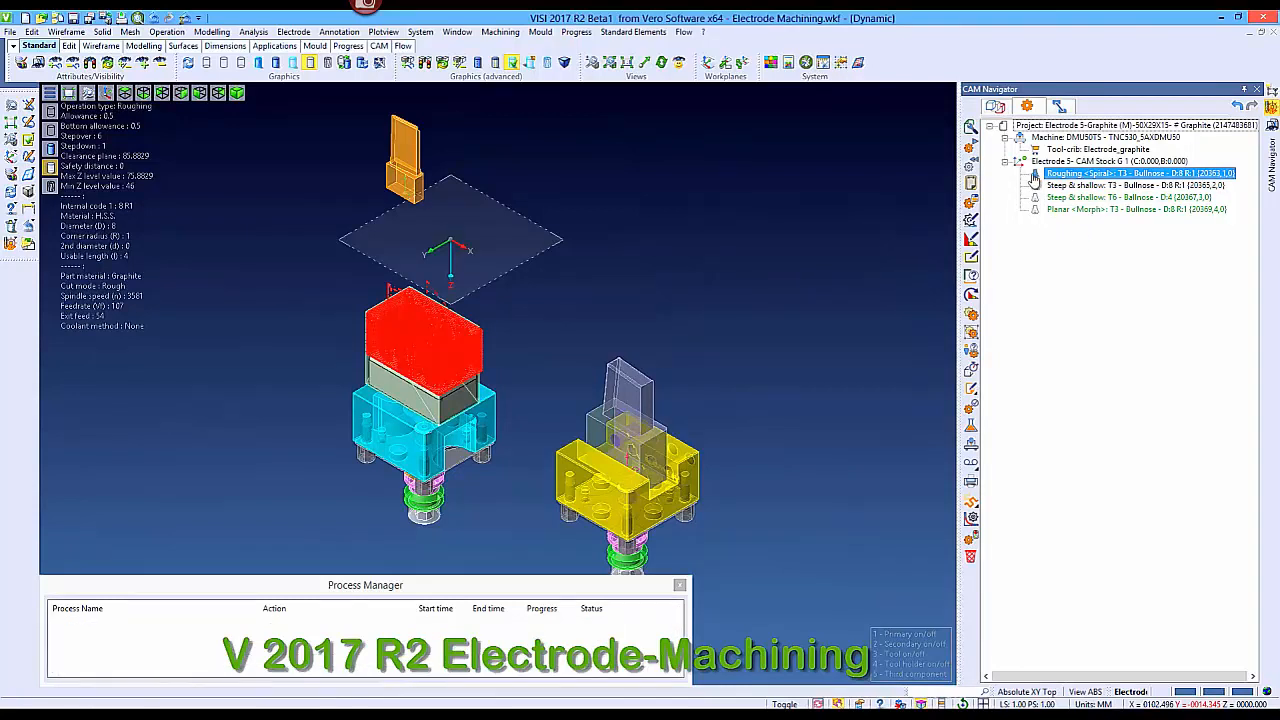
{"action": "scroll", "coordinate": [373, 346], "scroll_direction": "up", "scroll_amount": 3}
{"action": "scroll", "coordinate": [373, 346], "scroll_direction": "up", "scroll_amount": 2}
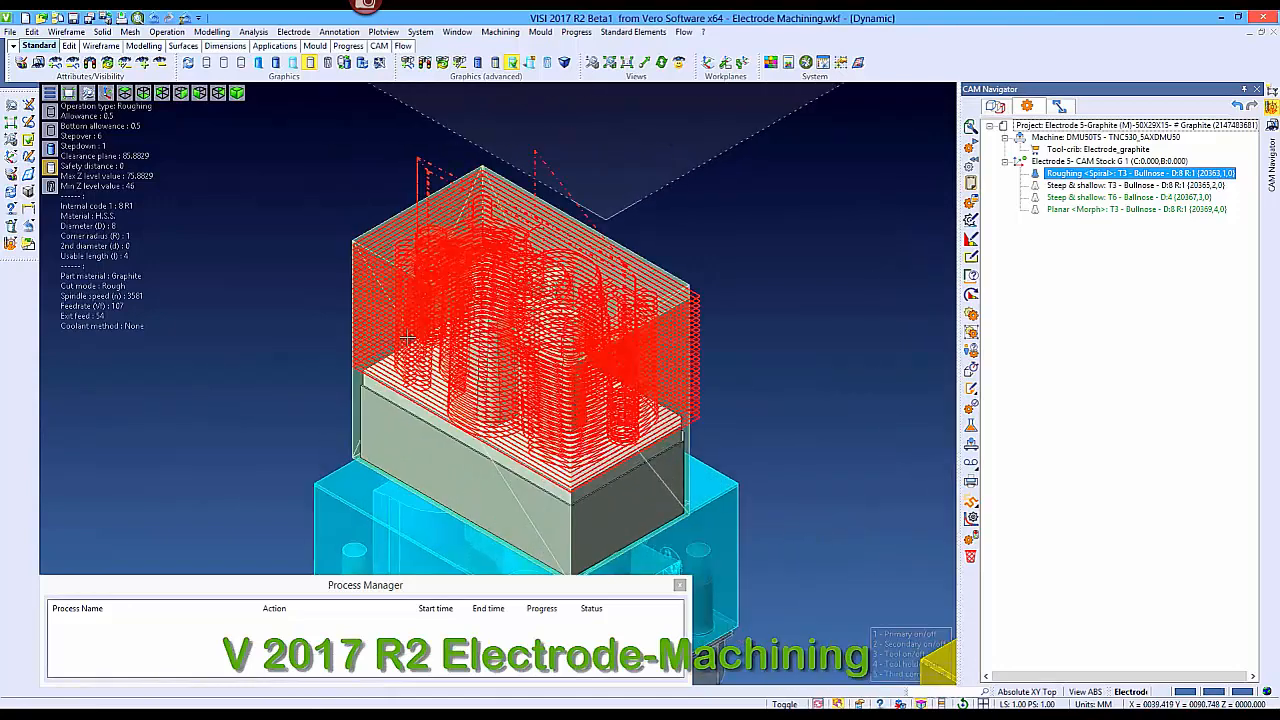
{"action": "scroll", "coordinate": [485, 337], "scroll_direction": "up", "scroll_amount": 2}
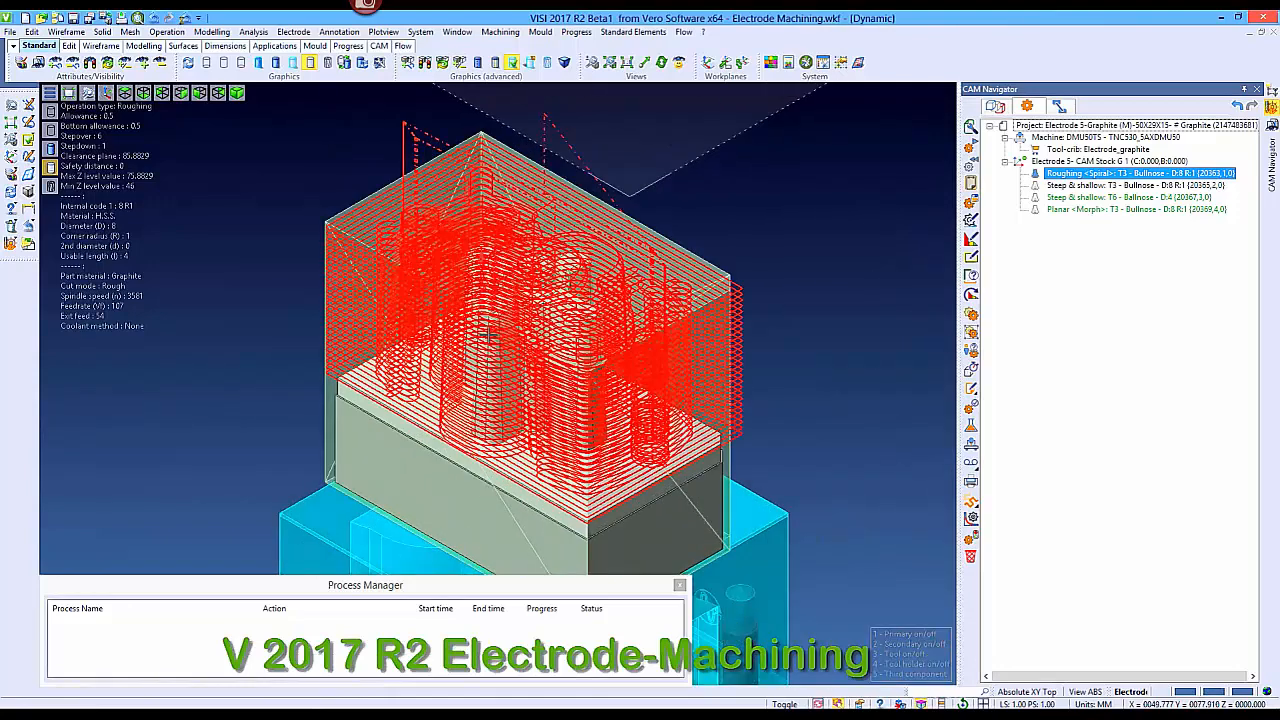
Show the first Steep & shallow toolpath in place of the Roughing one and check the minimum Z in its limits
{"action": "left_click", "coordinate": [1034, 174]}
{"action": "left_click", "coordinate": [1038, 188]}
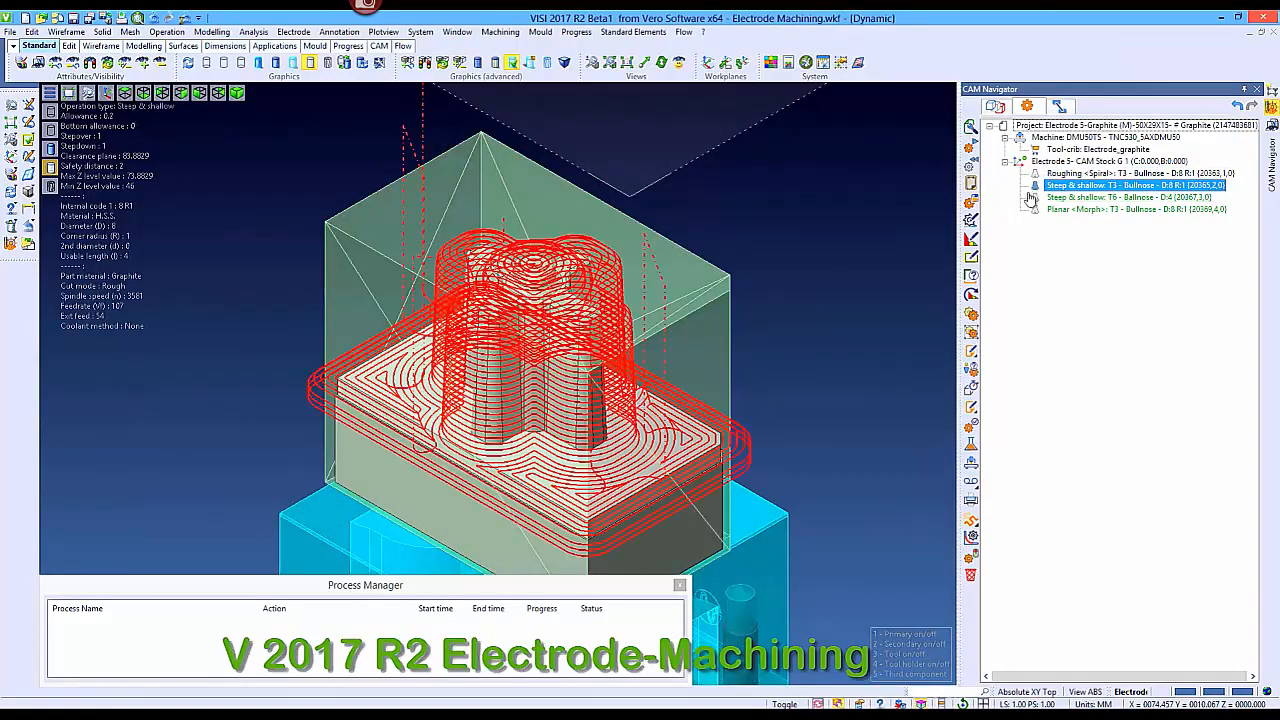
{"action": "middle_click_drag", "start_coordinate": [494, 418], "coordinate": [465, 345]}
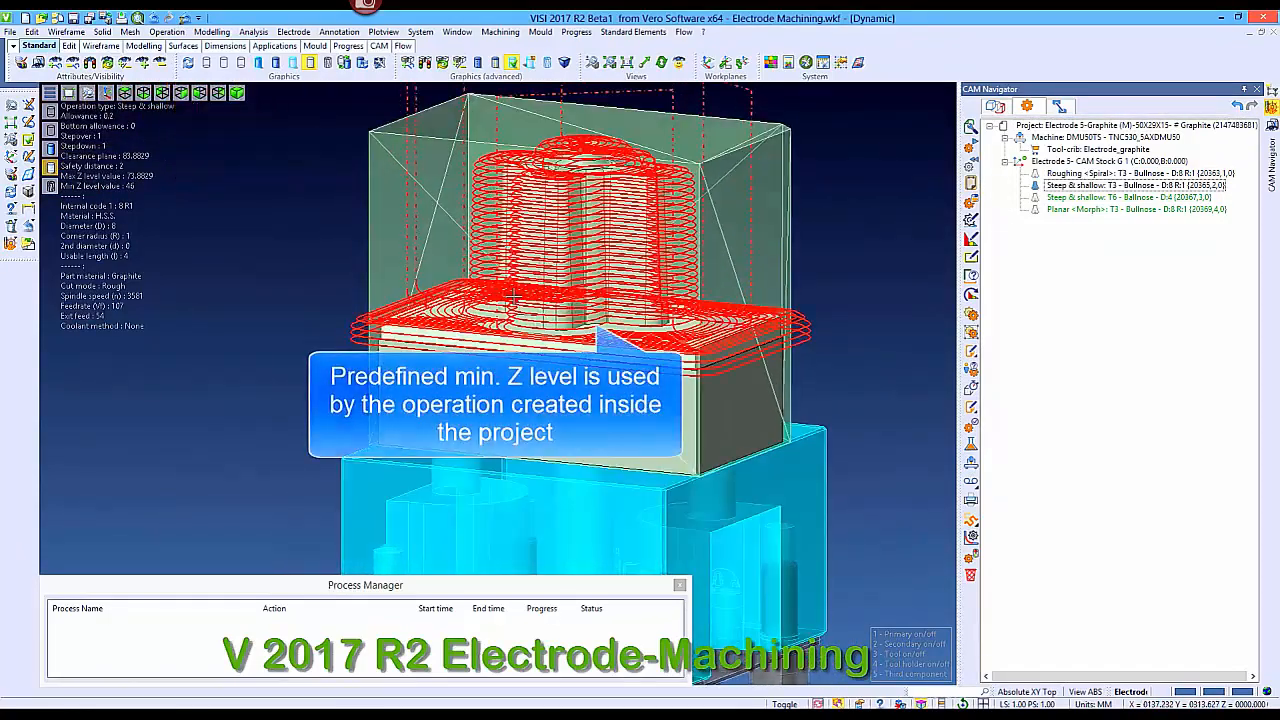
{"action": "double_click", "coordinate": [1050, 187]}
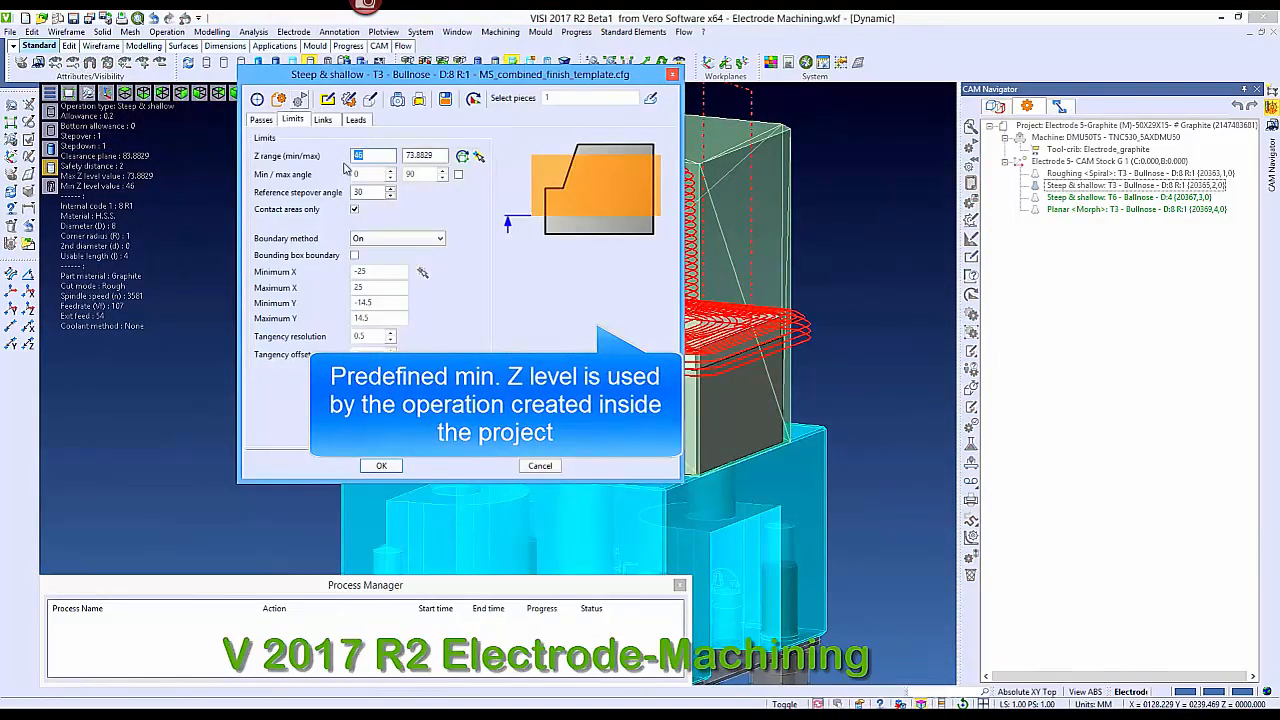
{"action": "left_click", "coordinate": [540, 466]}
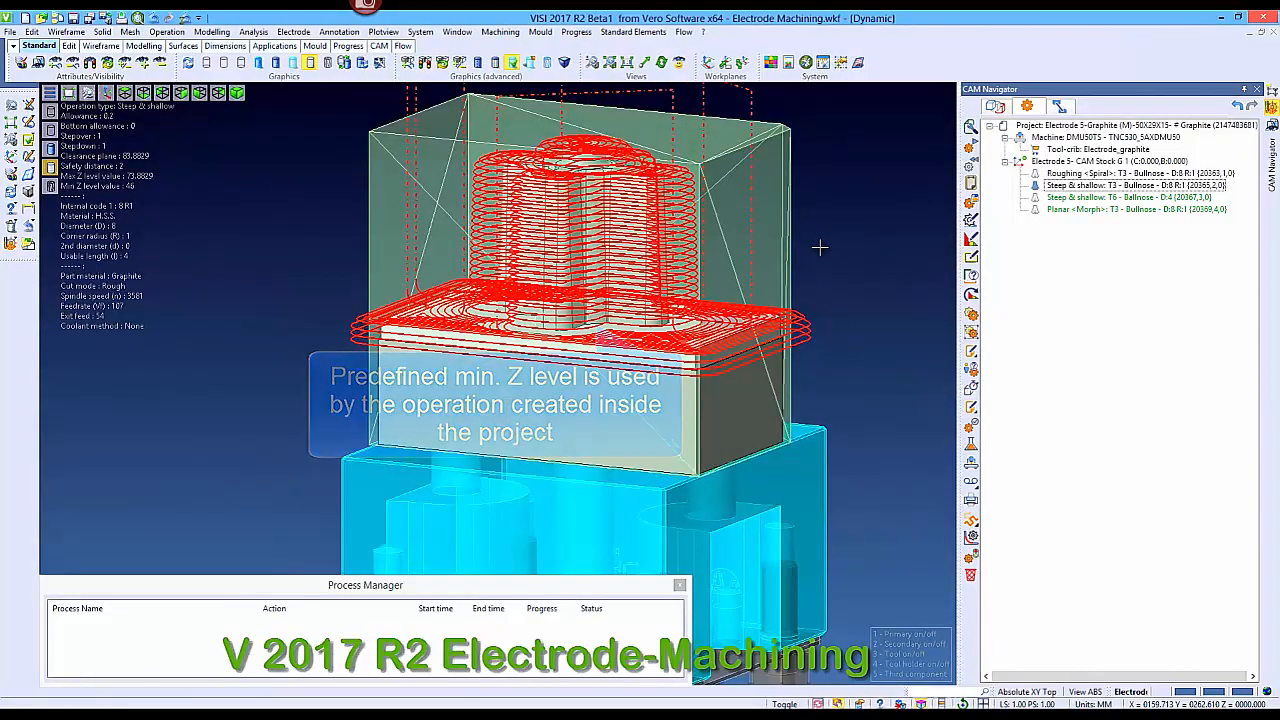
Review the project name and piece material in the Electrode 5 project's parameters
{"action": "left_click", "coordinate": [1093, 127]}
{"action": "right_click", "coordinate": [1093, 130]}
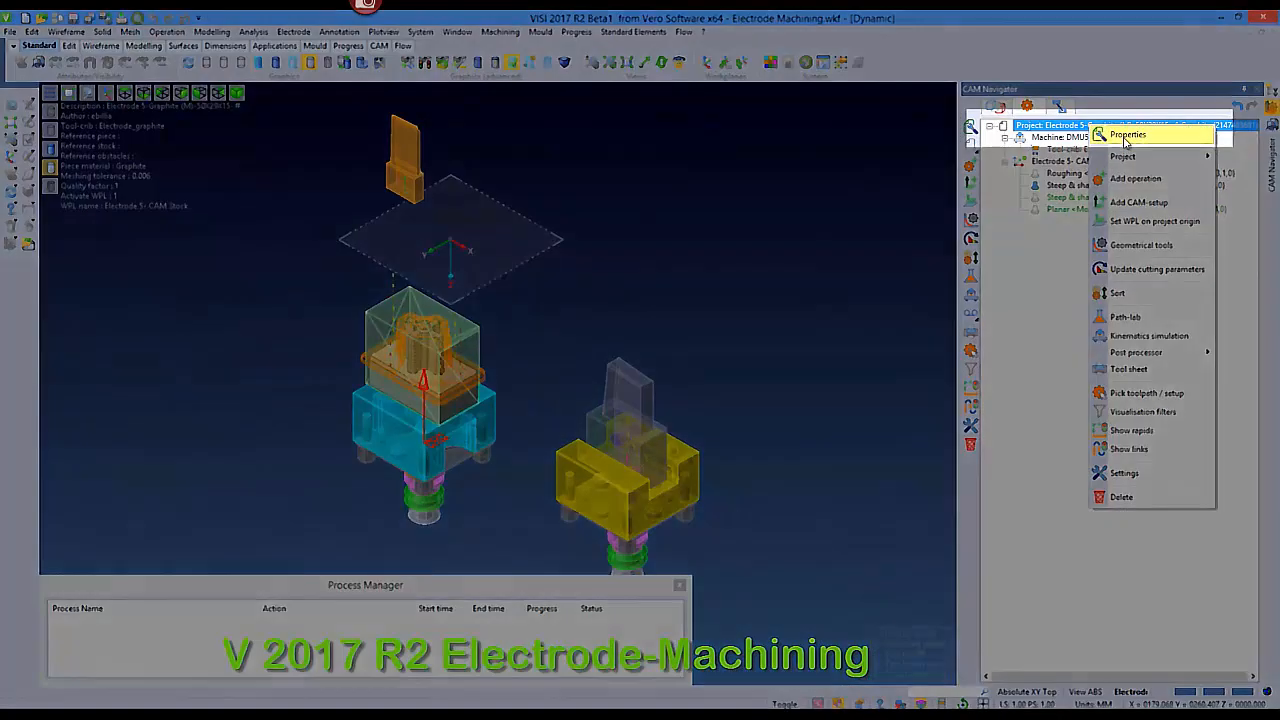
{"action": "left_click", "coordinate": [1122, 136]}
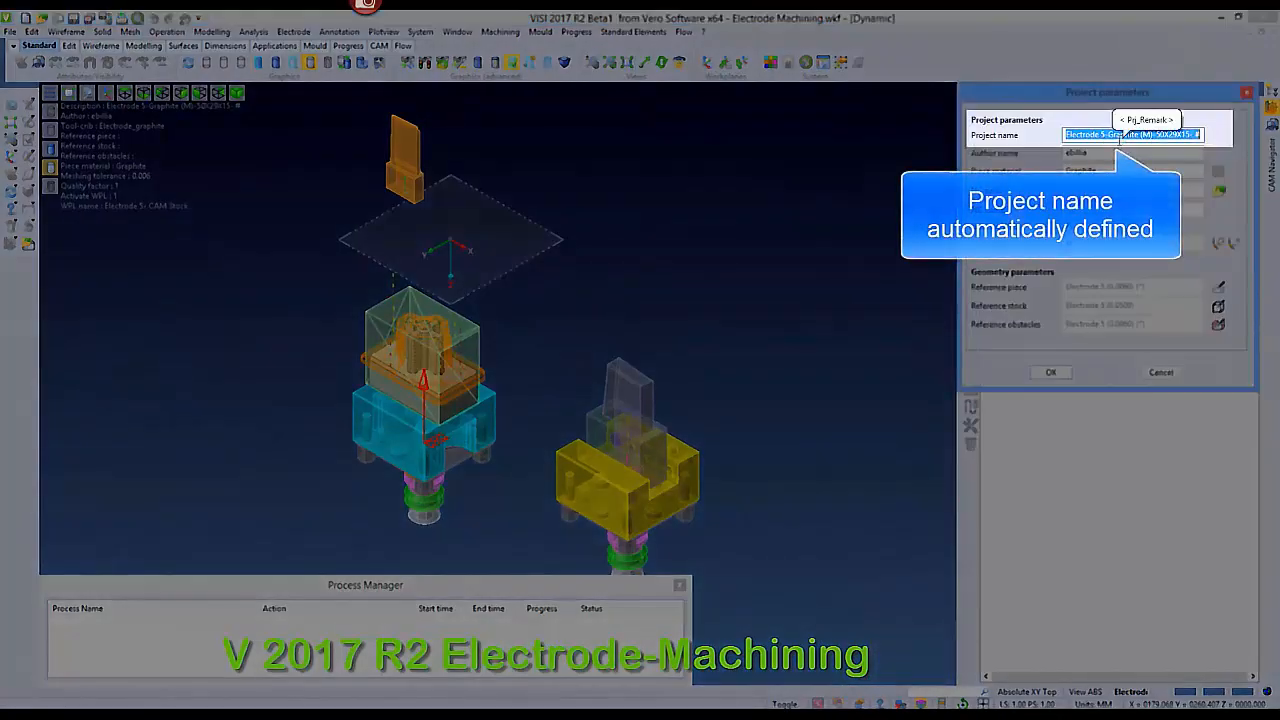
{"action": "left_click", "coordinate": [1108, 135]}
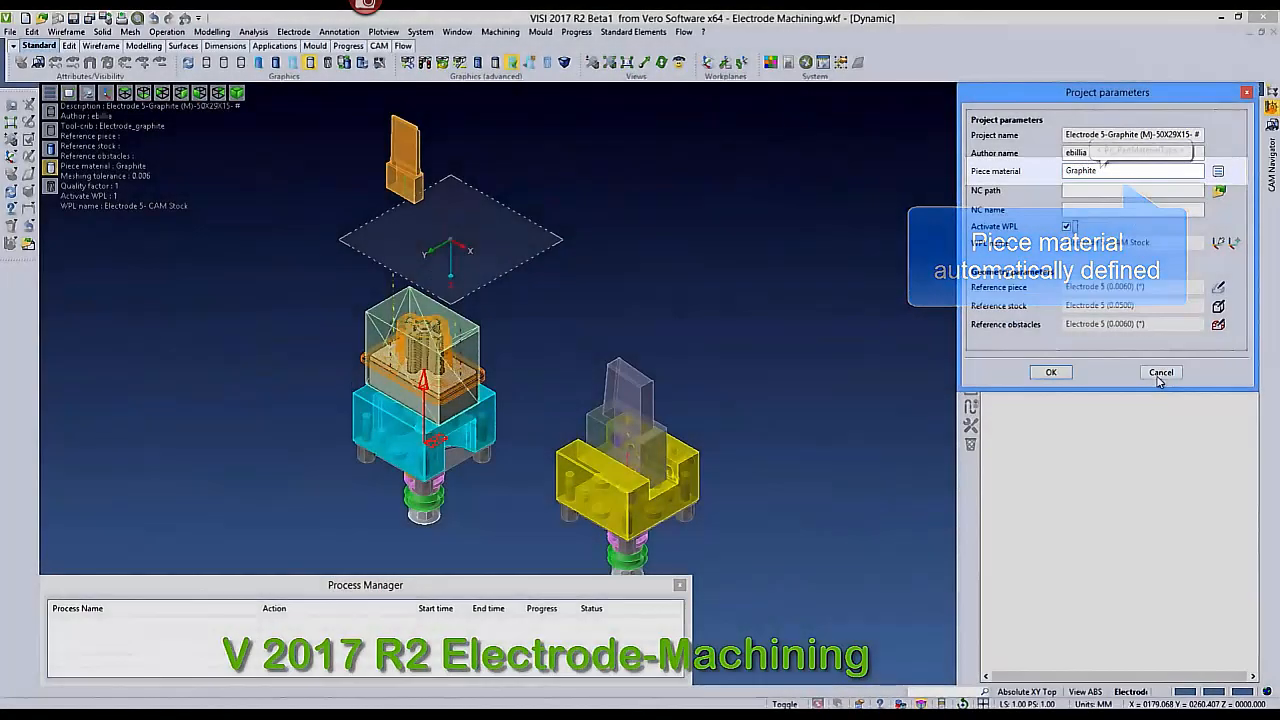
{"action": "left_click", "coordinate": [1161, 376]}
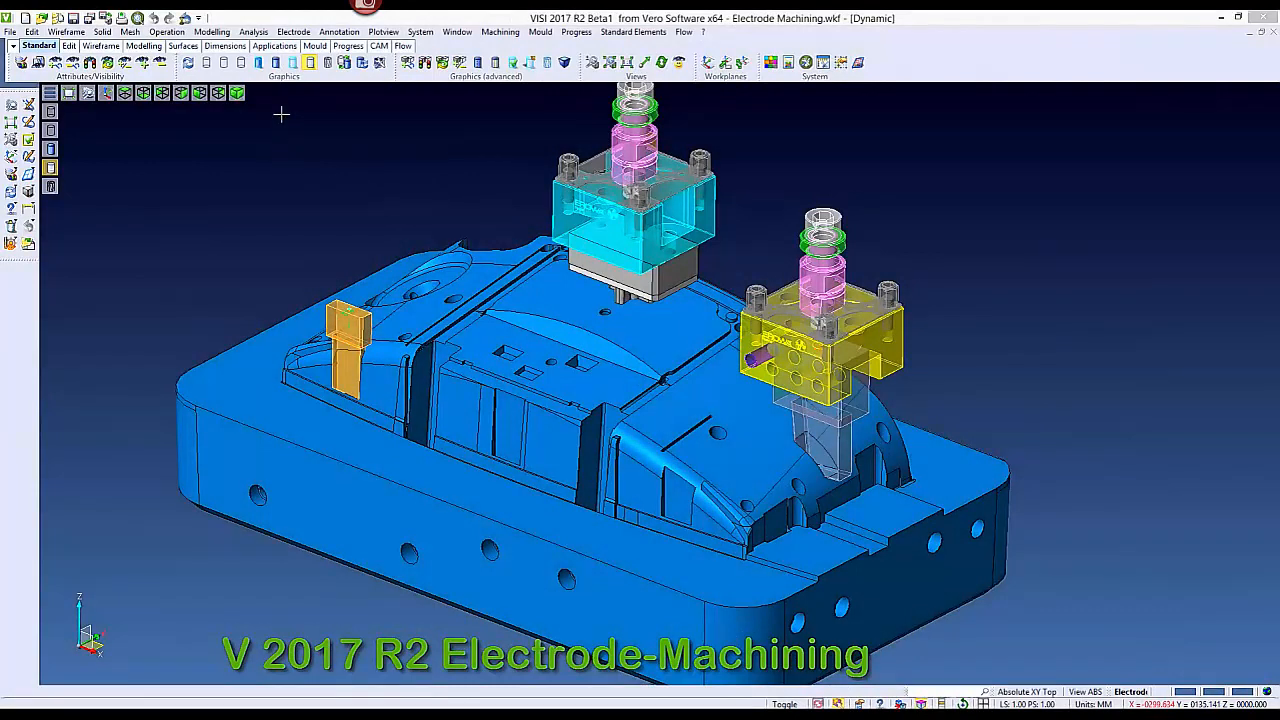
Start the CAM project name layout in the electrode-machining settings with $(name) - $(roughing_type) -
{"action": "left_click", "coordinate": [294, 31]}
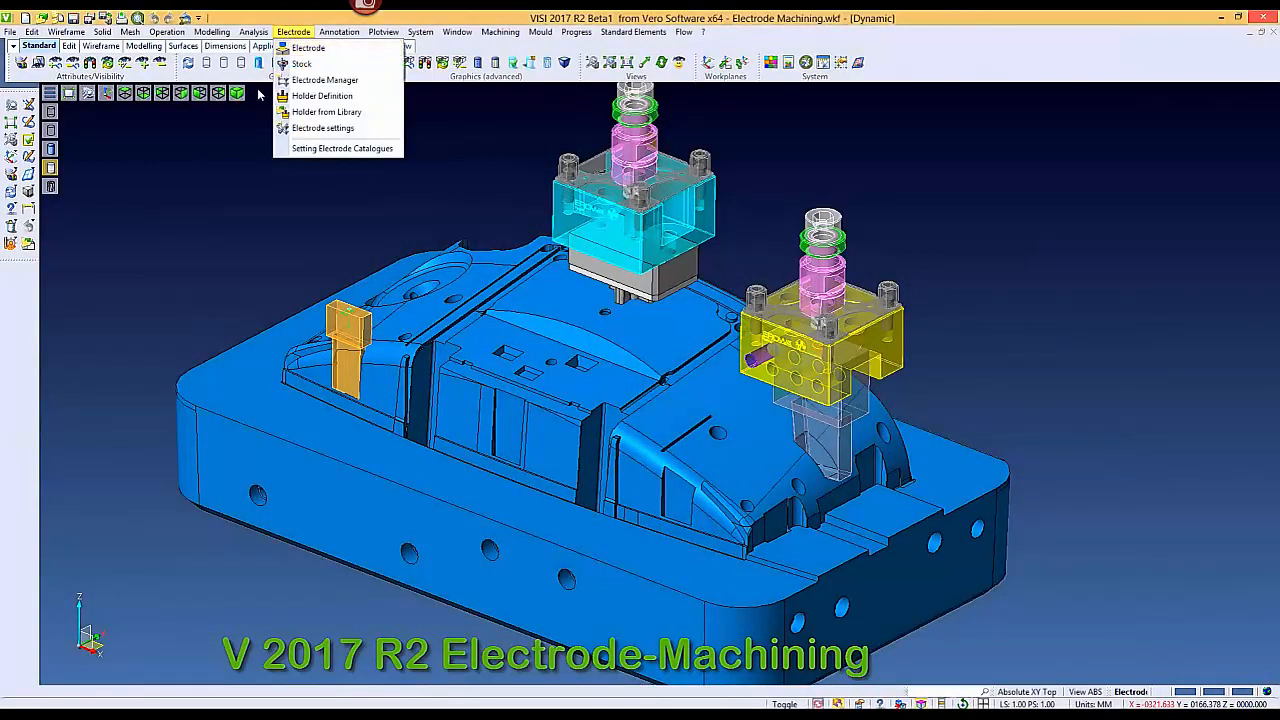
{"action": "left_click", "coordinate": [311, 131]}
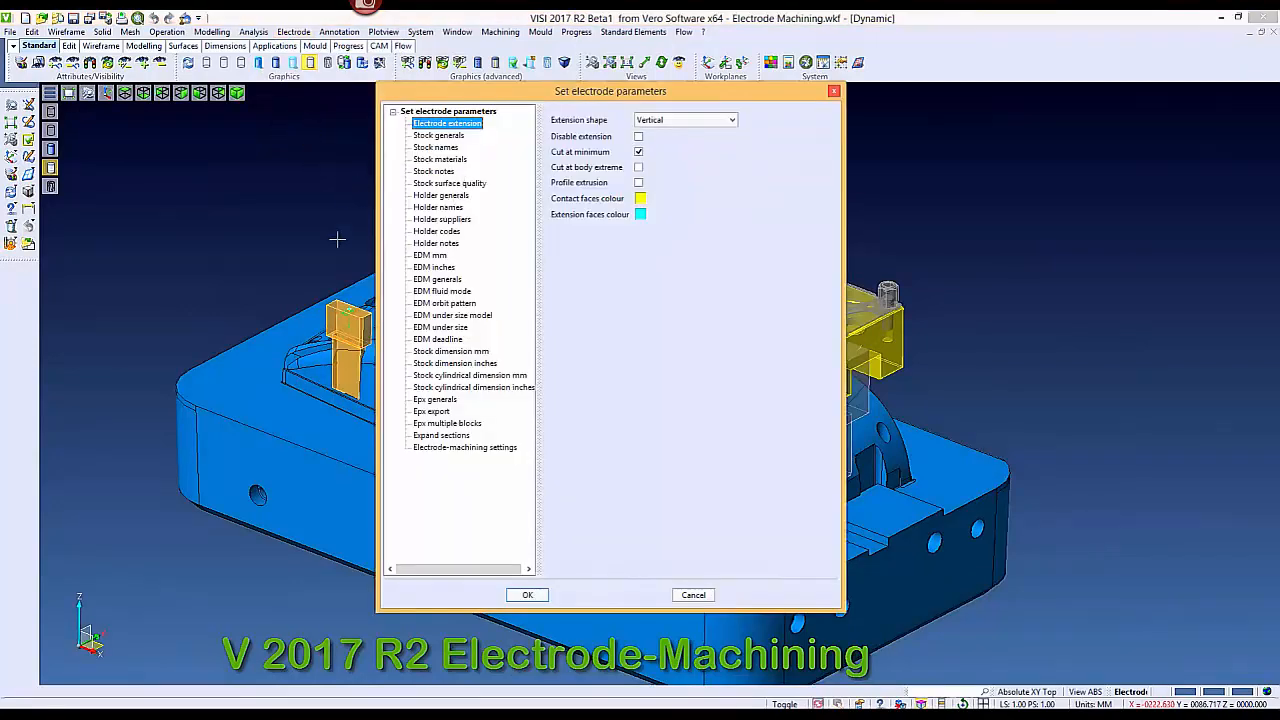
{"action": "left_click", "coordinate": [465, 448]}
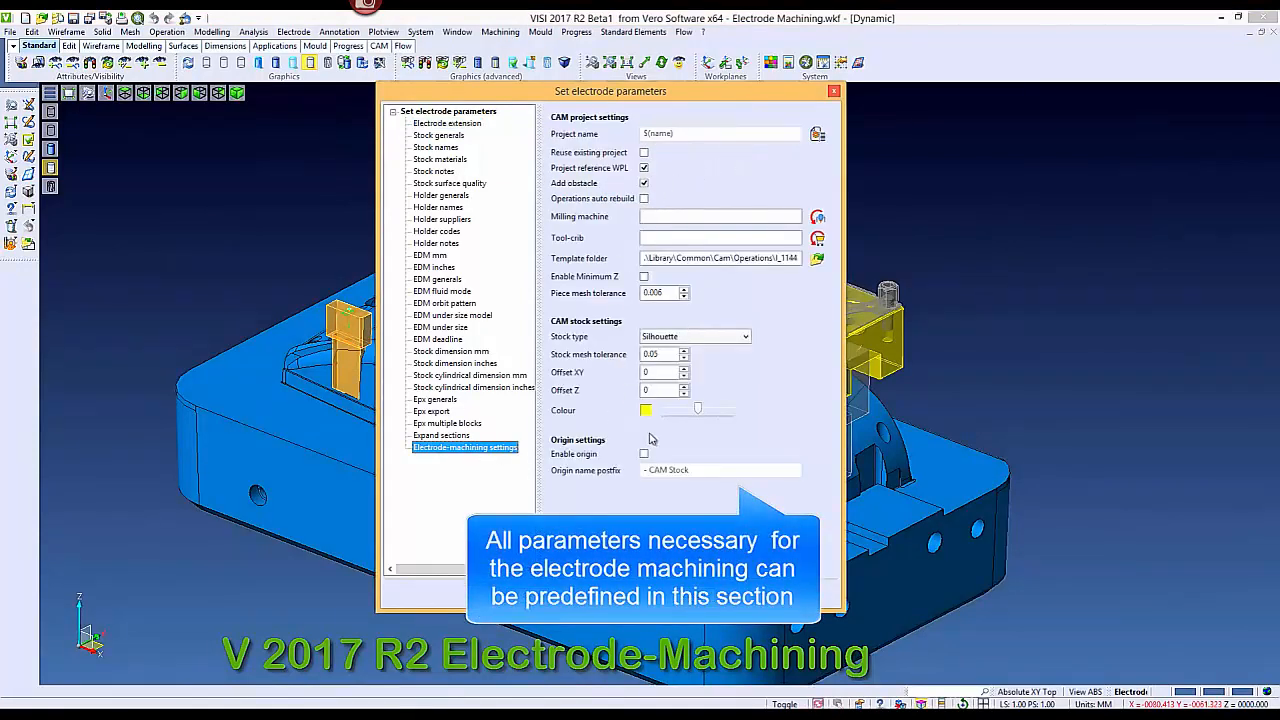
{"action": "left_click", "coordinate": [820, 138]}
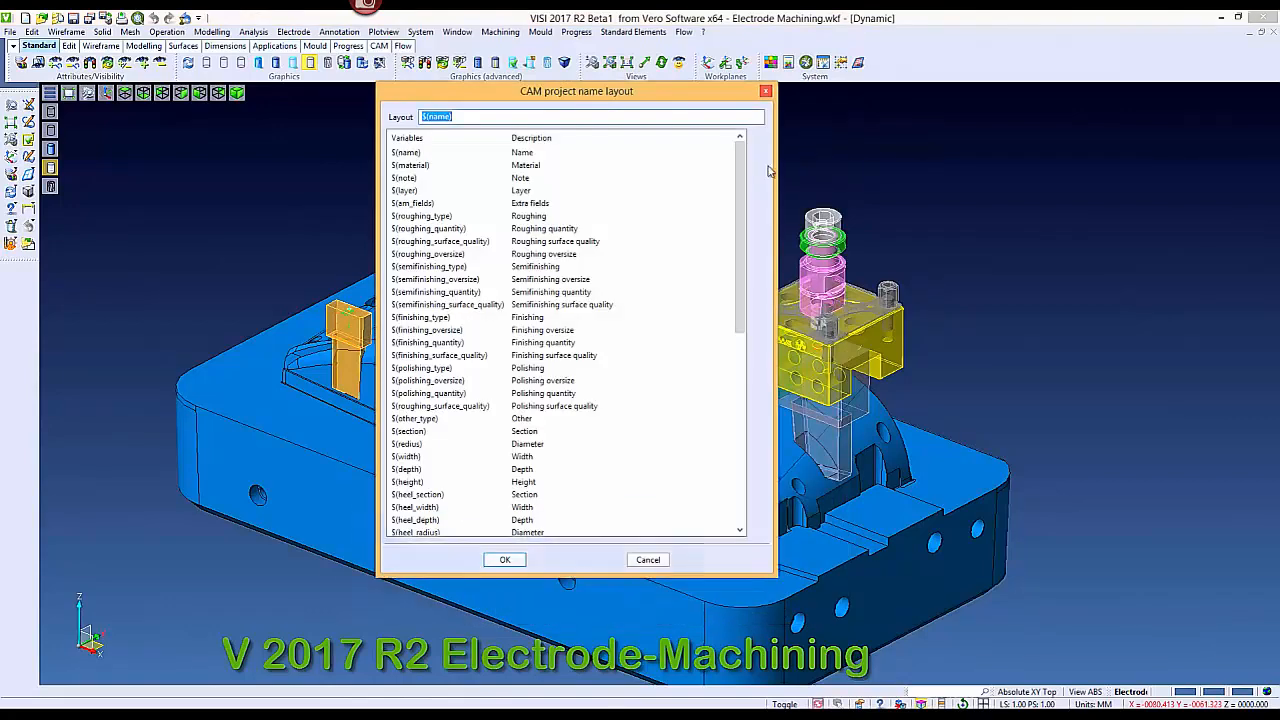
{"action": "left_click", "coordinate": [477, 118]}
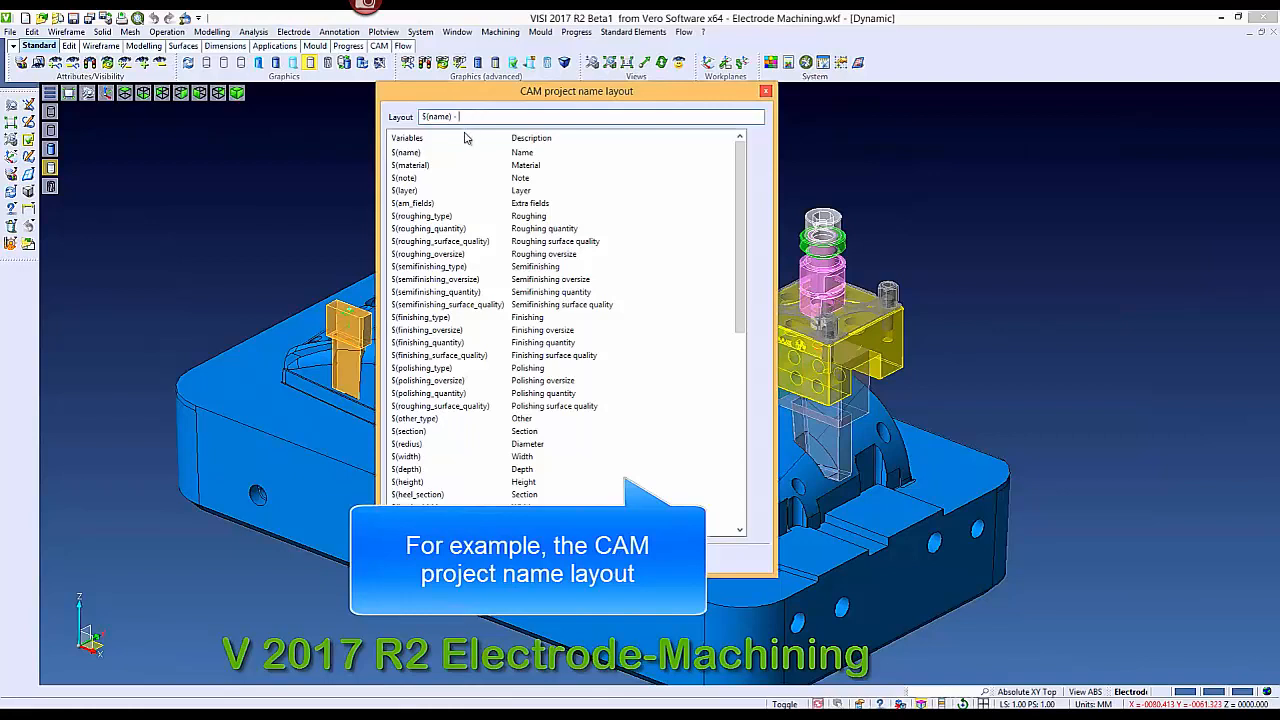
{"action": "double_click", "coordinate": [433, 218]}
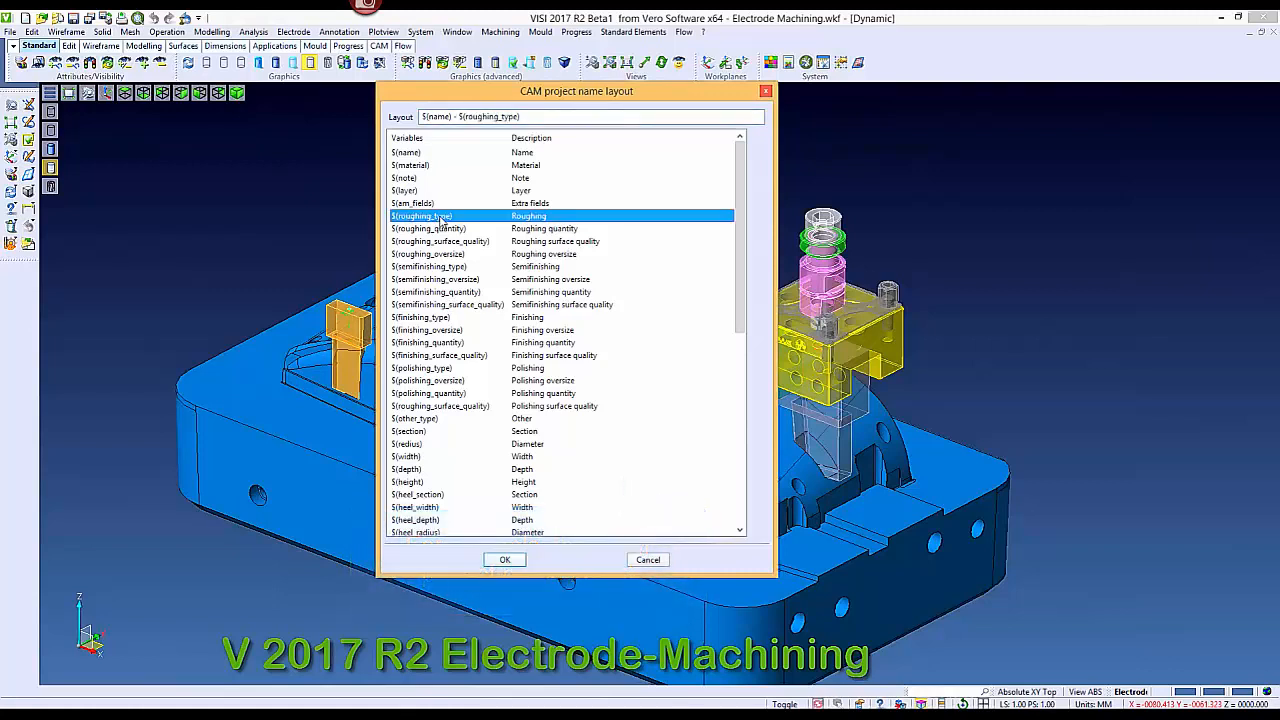
{"action": "left_click", "coordinate": [538, 116]}
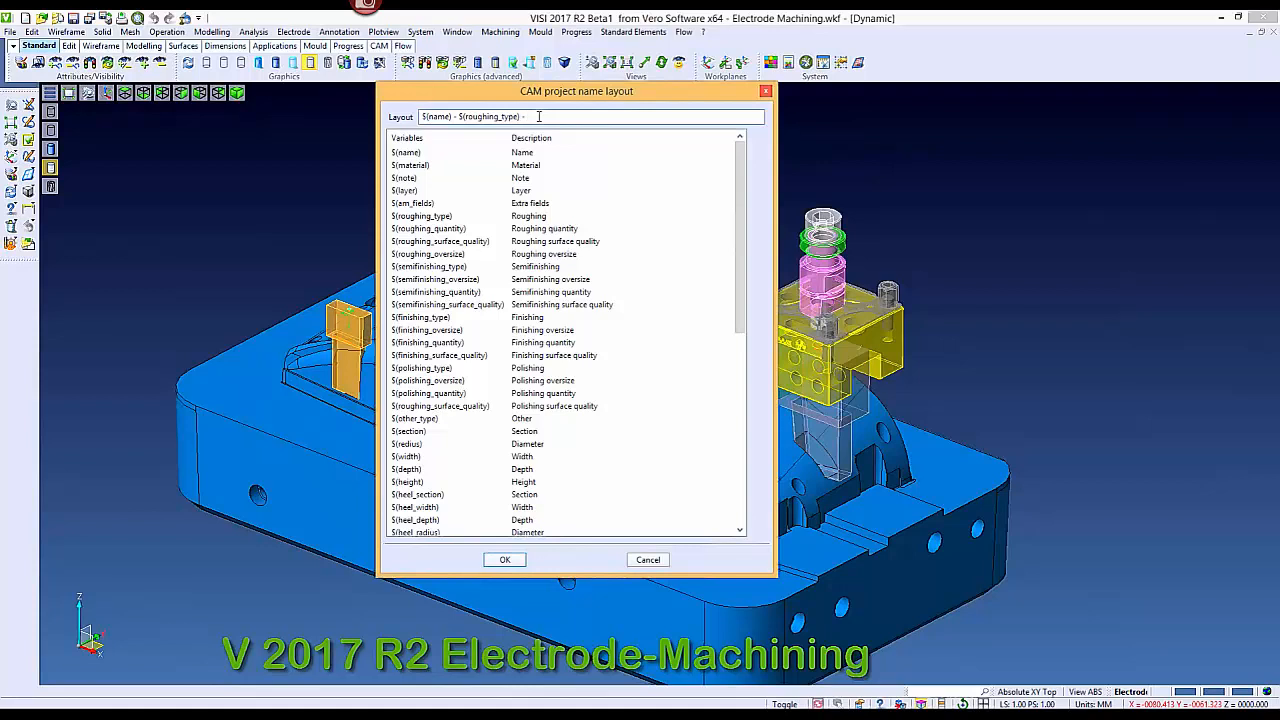
Append the electrode dimensions to the project name layout as $(width)x$(depth)x$(height)
{"action": "left_click", "coordinate": [421, 457]}
{"action": "double_click", "coordinate": [421, 457]}
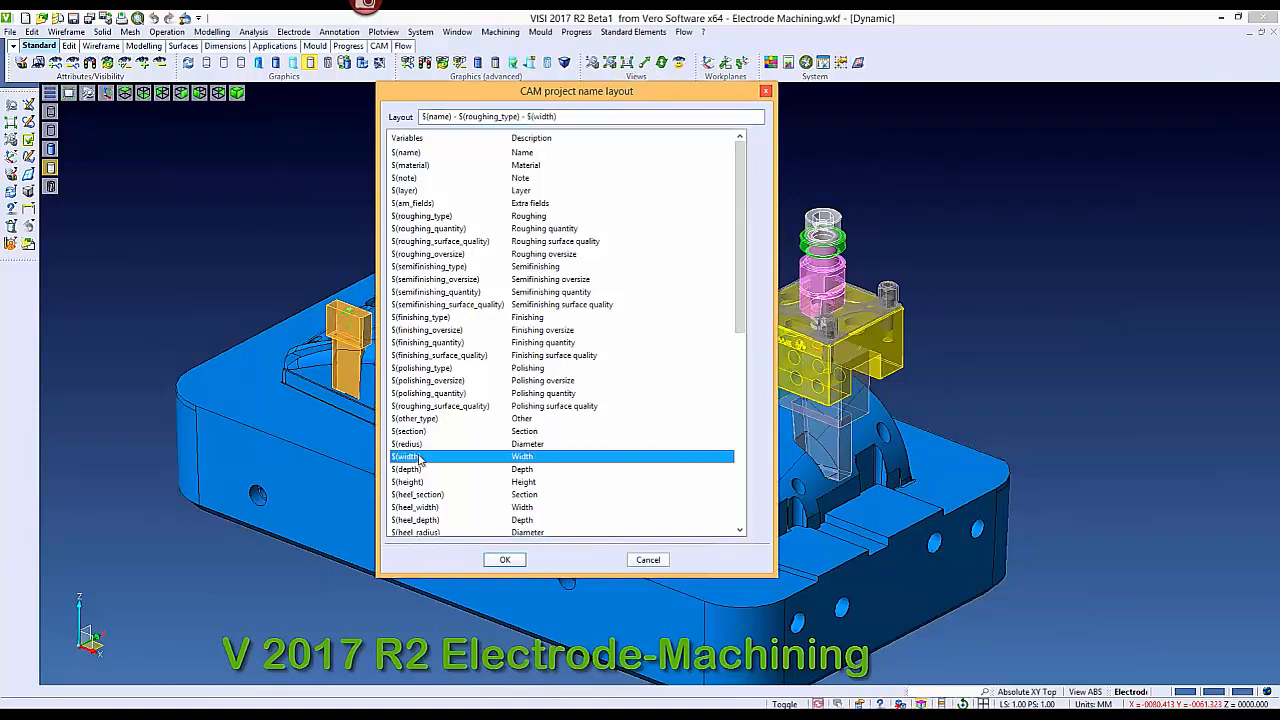
{"action": "left_click", "coordinate": [594, 118]}
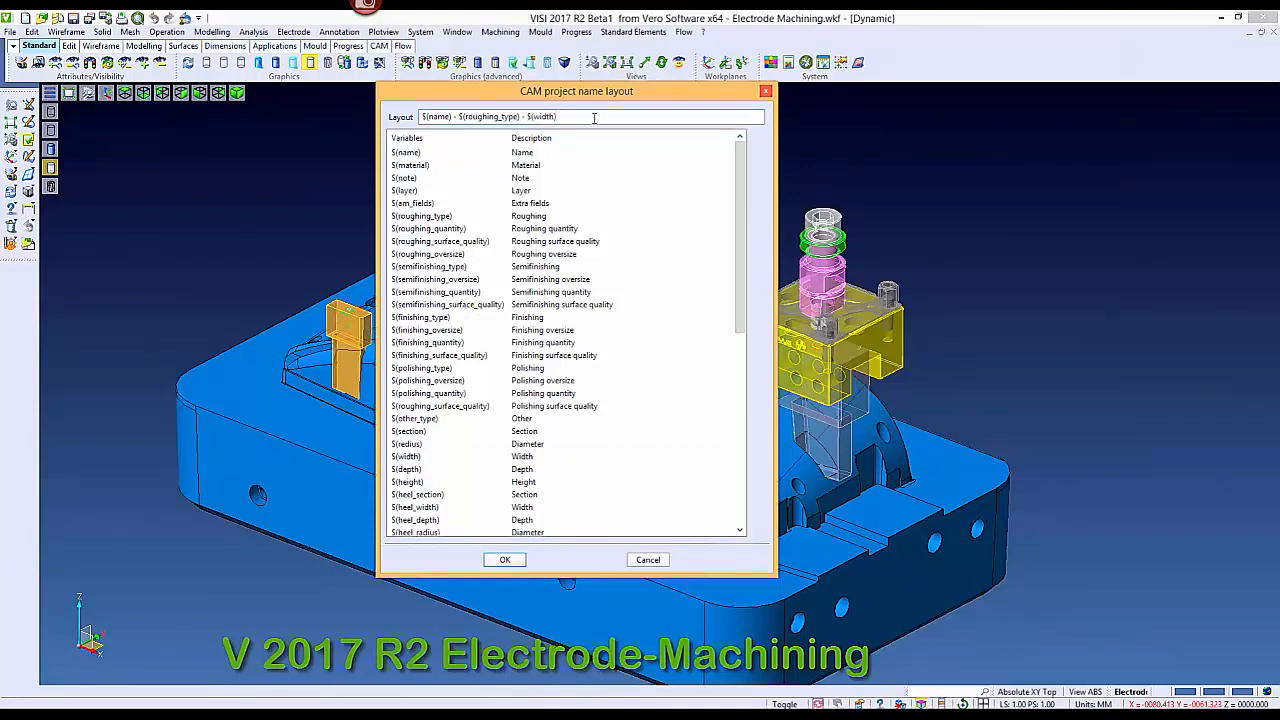
{"action": "double_click", "coordinate": [406, 470]}
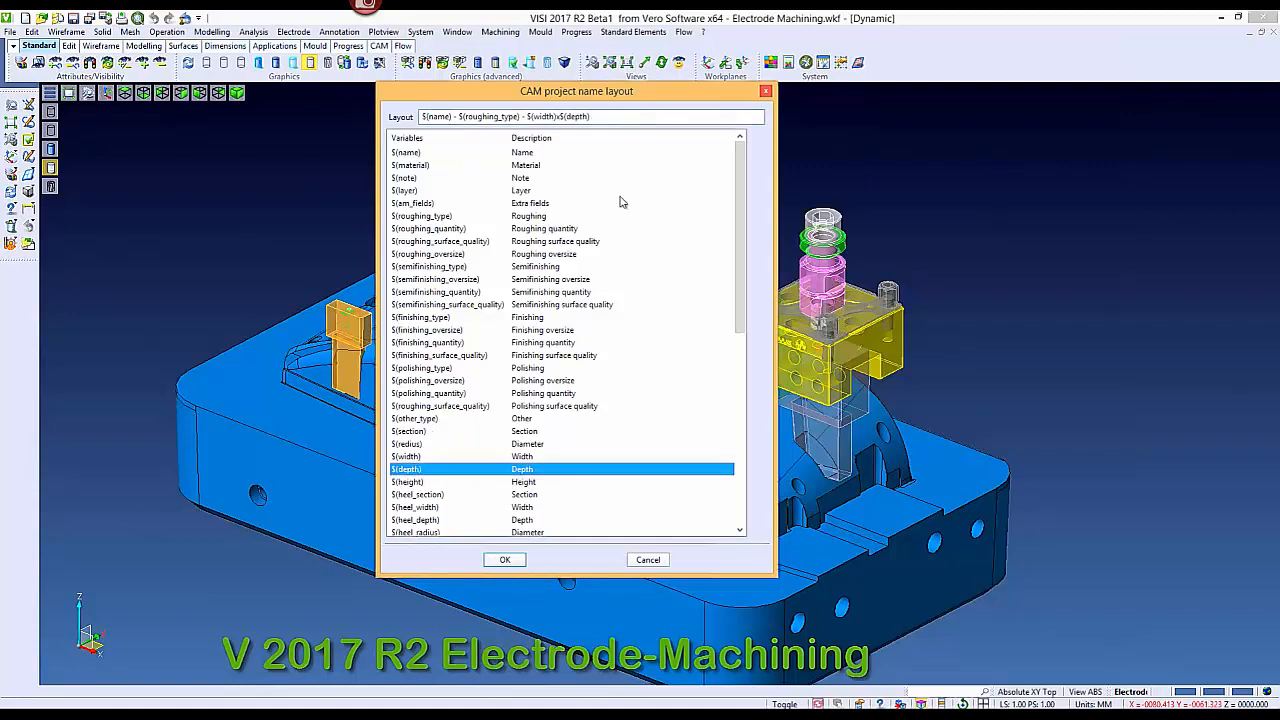
{"action": "left_click", "coordinate": [638, 118]}
{"action": "type", "text": "x"}
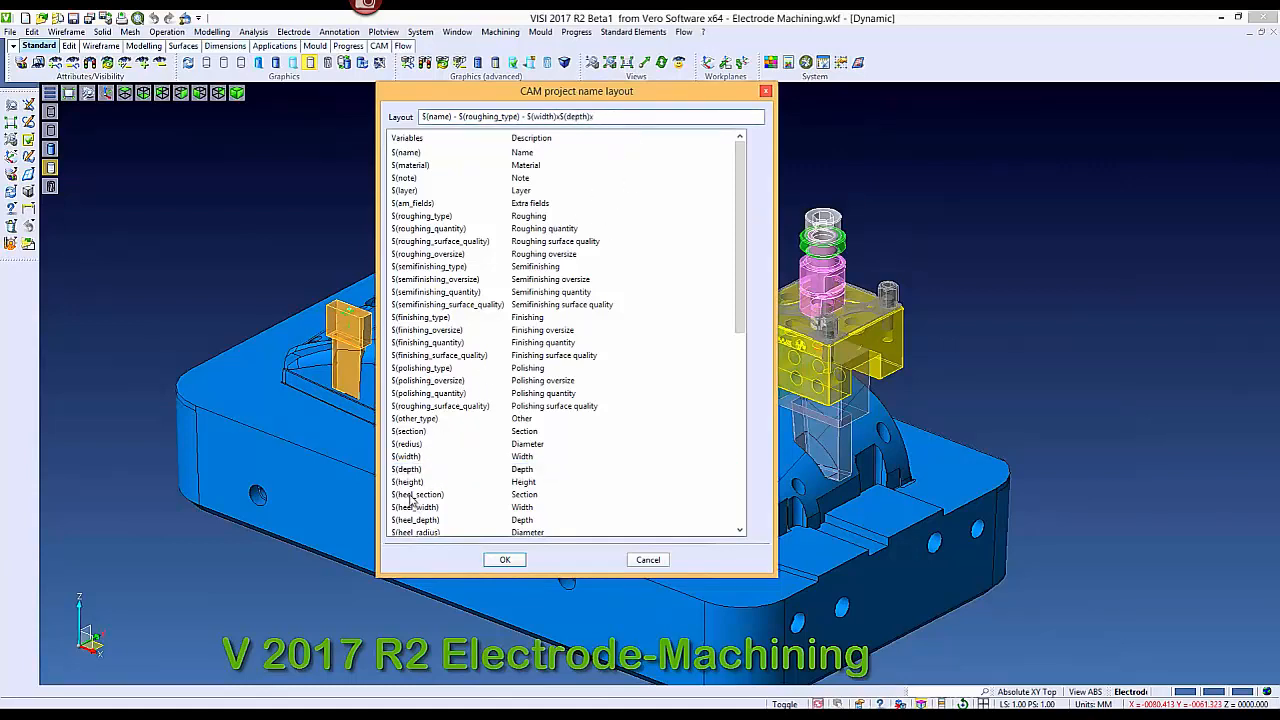
{"action": "double_click", "coordinate": [413, 483]}
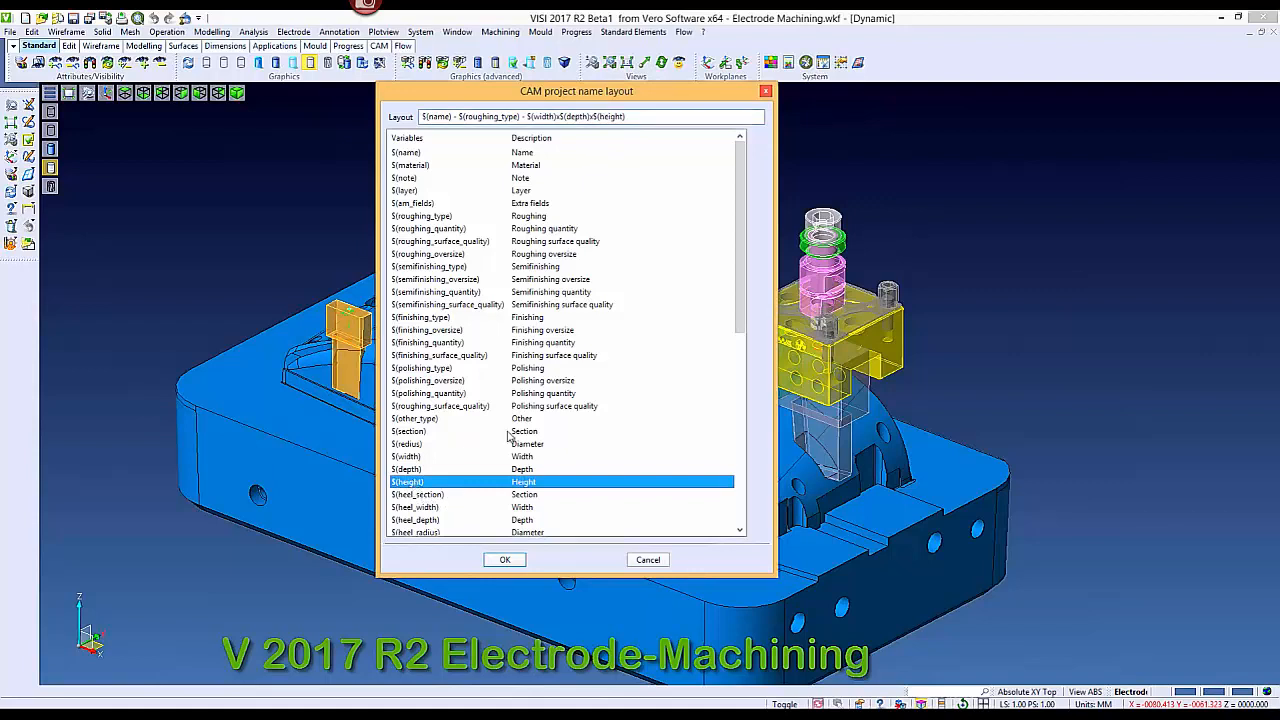
Complete the project name layout with - $(material) and set the template folder to the templates in D:\ElectrodeMachining_repository
{"action": "left_click", "coordinate": [642, 118]}
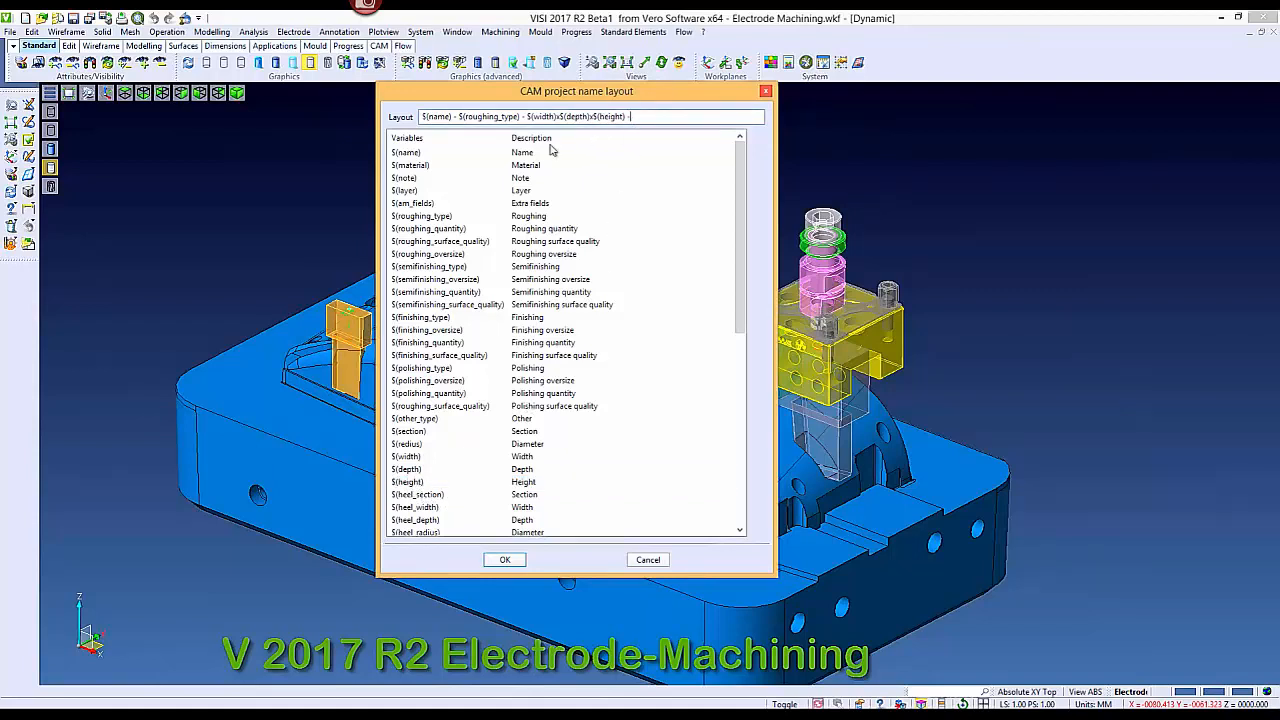
{"action": "double_click", "coordinate": [408, 166]}
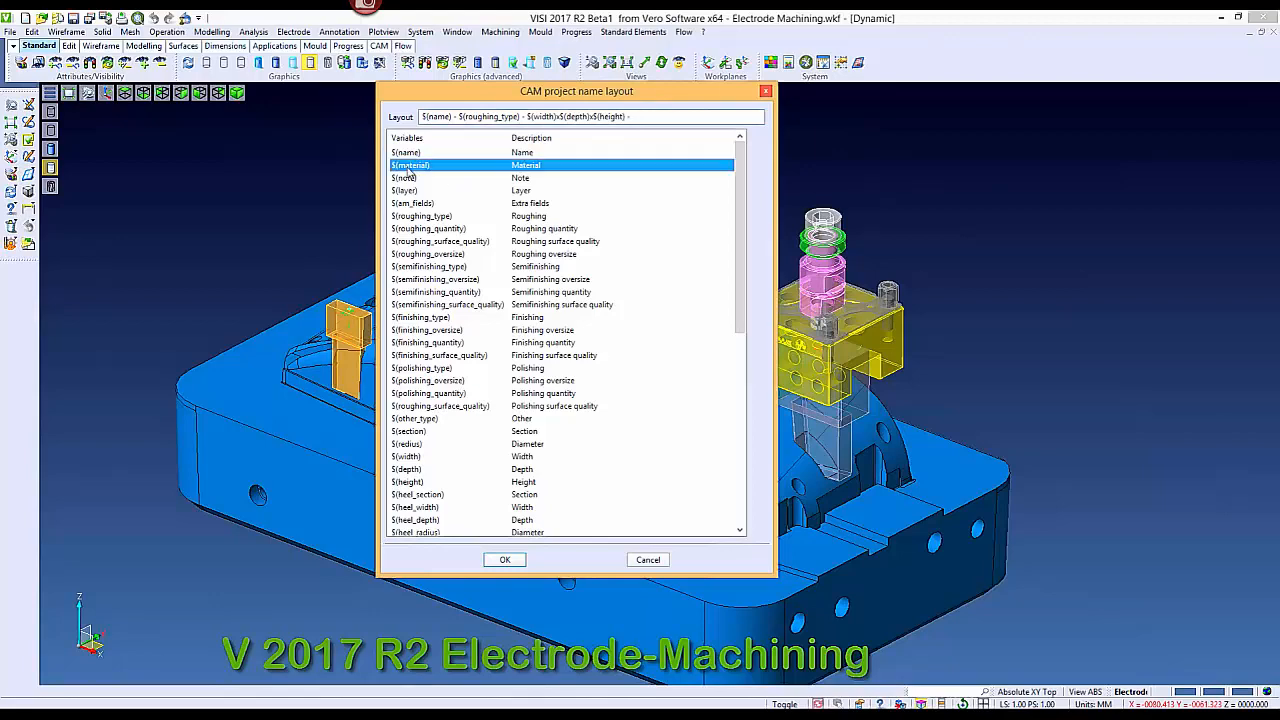
{"action": "left_click", "coordinate": [505, 560]}
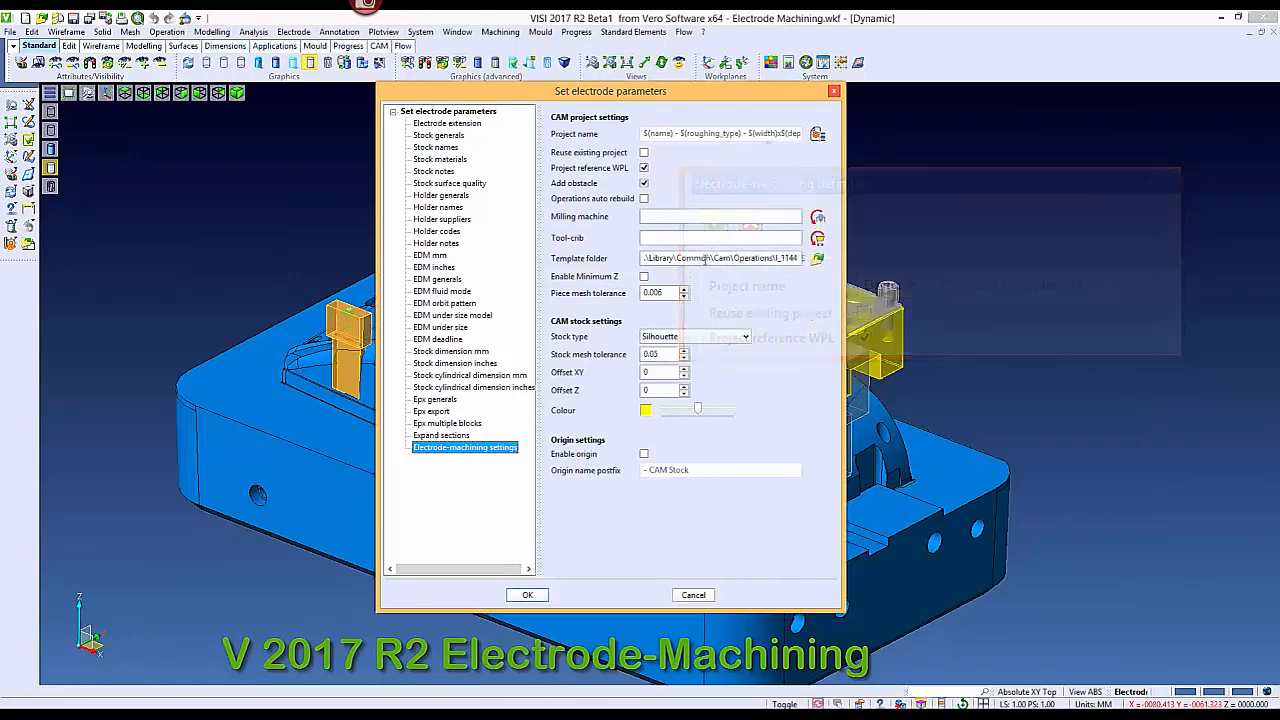
{"action": "left_click", "coordinate": [817, 259]}
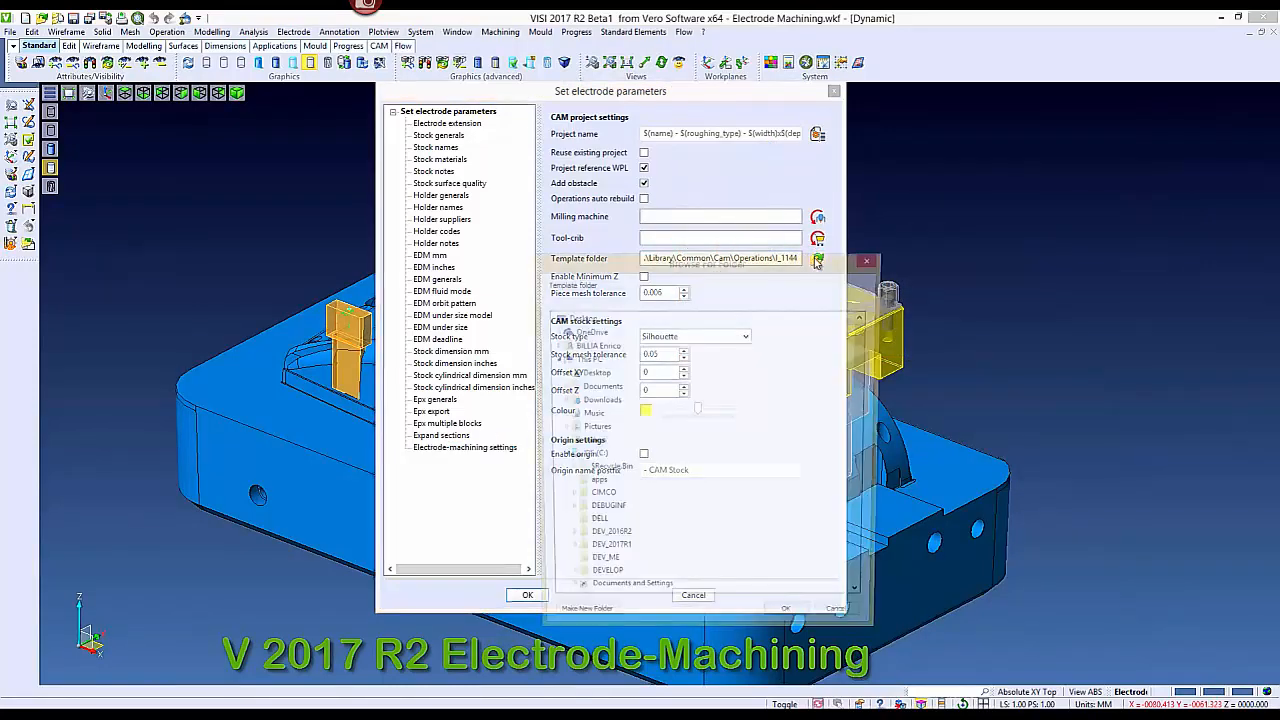
{"action": "left_click", "coordinate": [797, 620]}
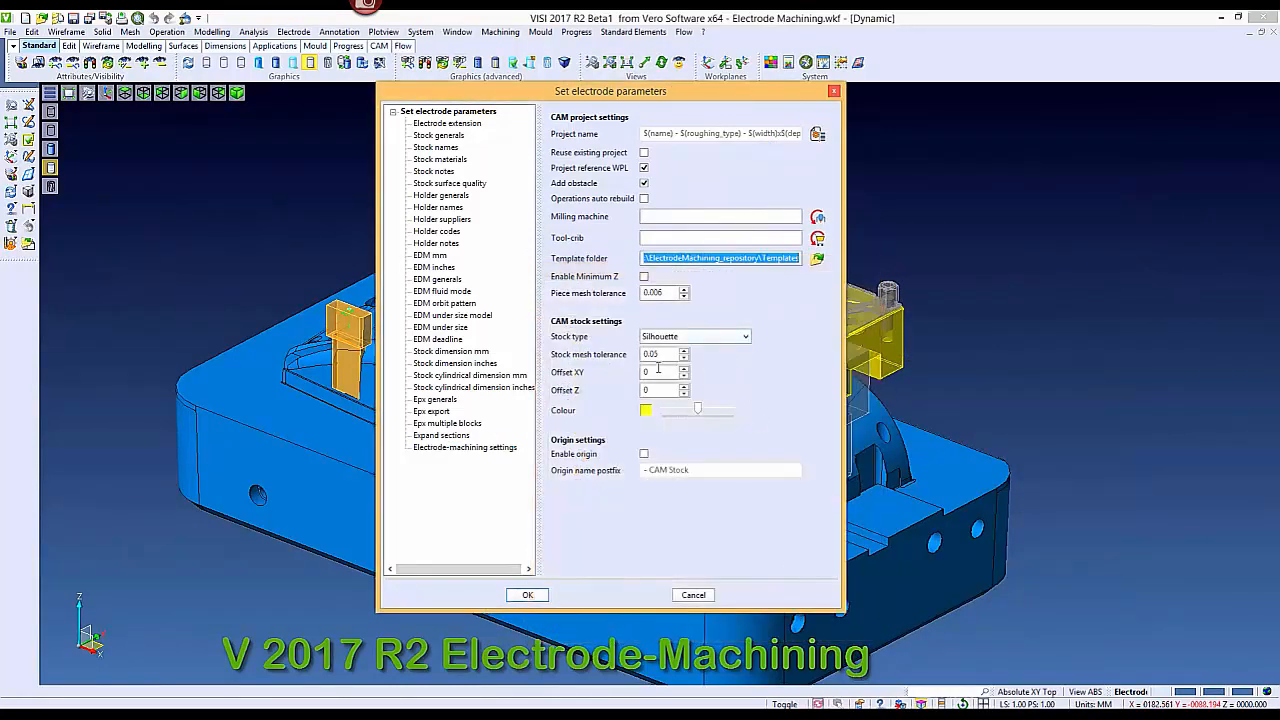
Try the Enable Minimum Z and Enable origin options and look through the stock types in the electrode-machining settings
{"action": "left_click", "coordinate": [644, 277]}
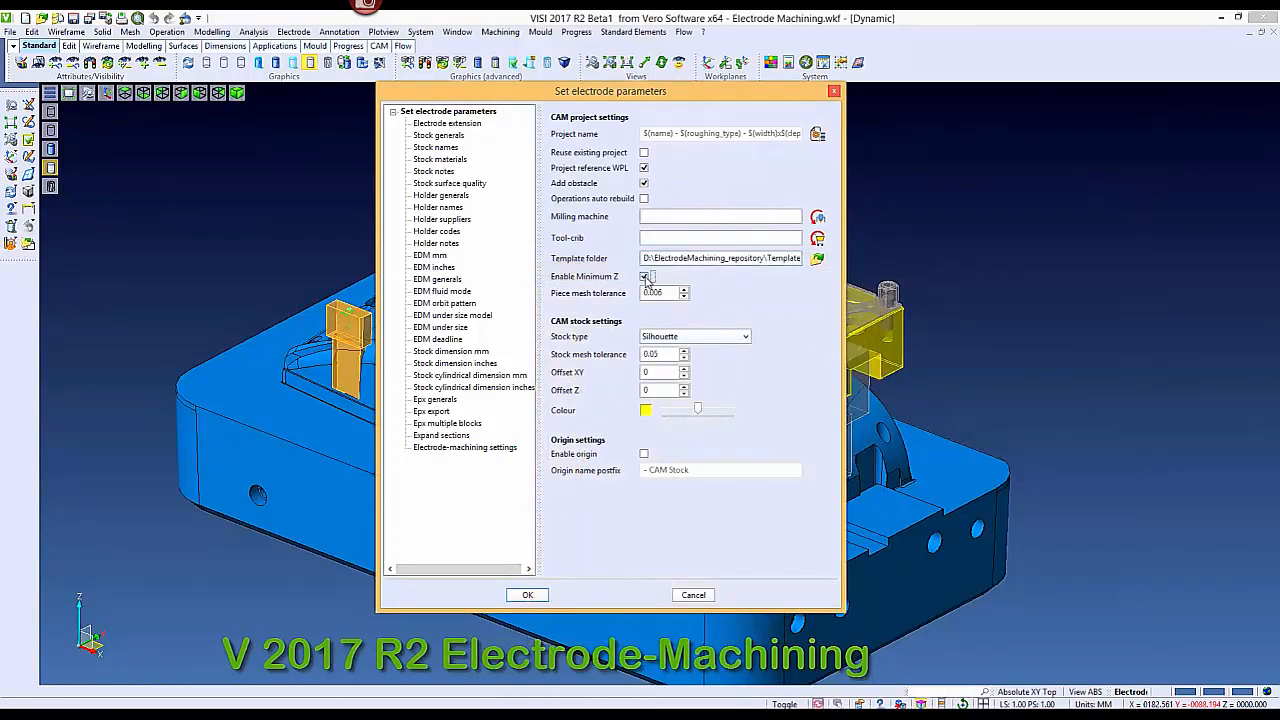
{"action": "left_click", "coordinate": [645, 277]}
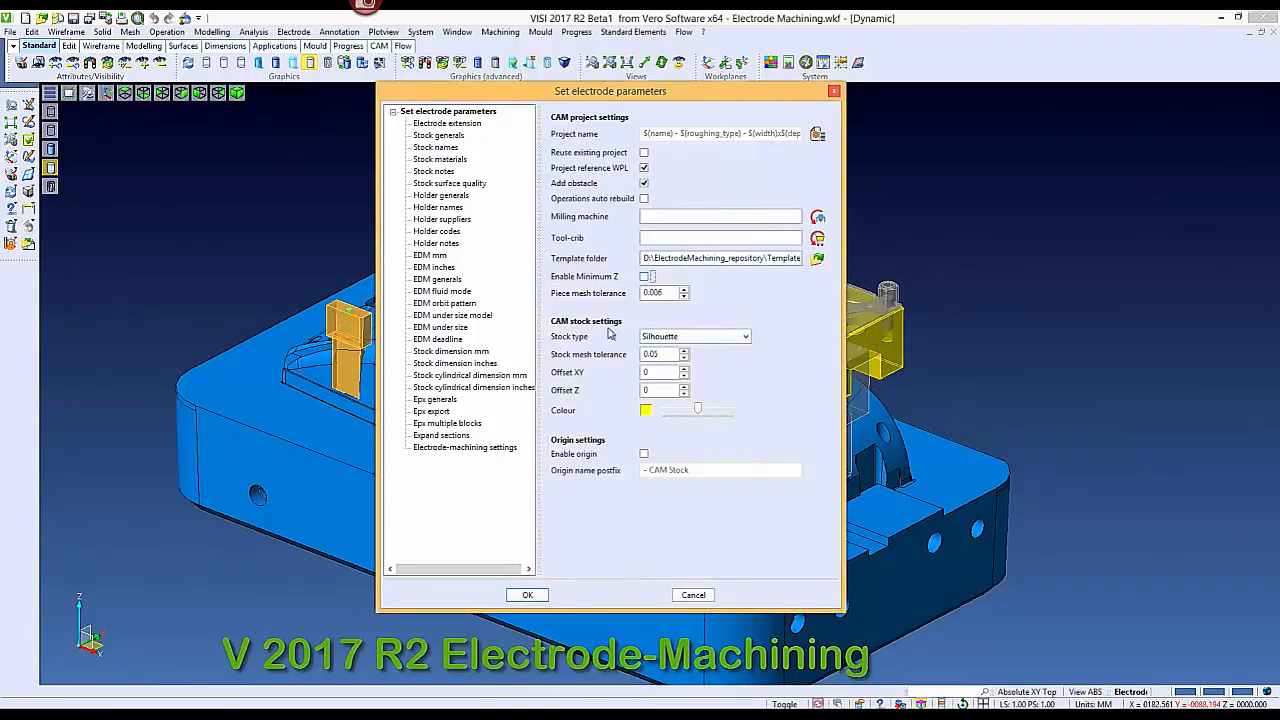
{"action": "left_click", "coordinate": [717, 343]}
{"action": "left_click", "coordinate": [717, 344]}
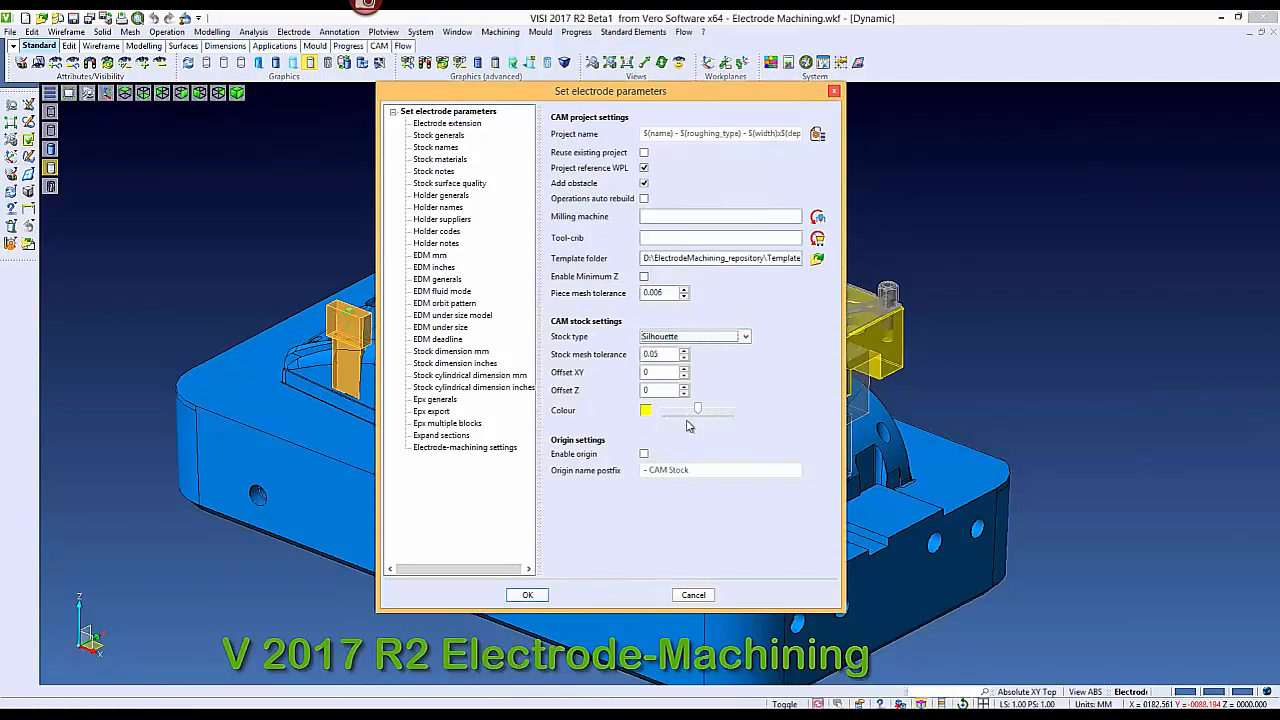
{"action": "left_click", "coordinate": [644, 454]}
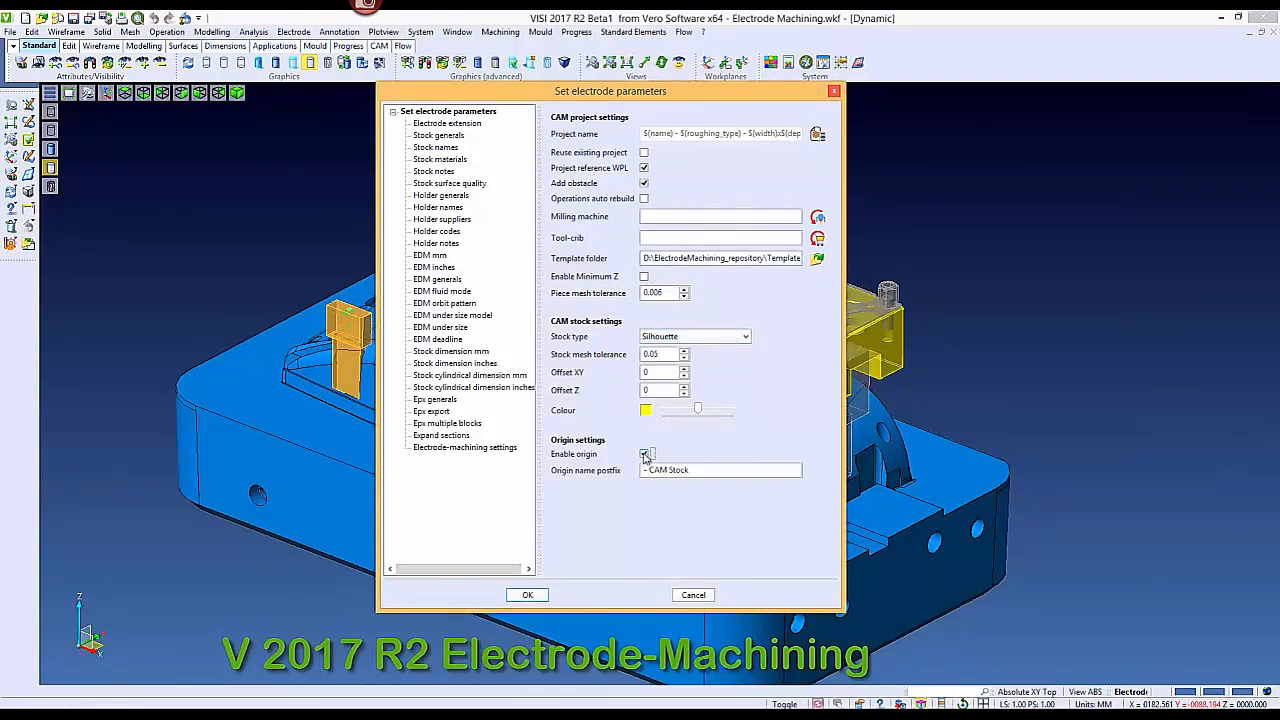
{"action": "left_click", "coordinate": [645, 455]}
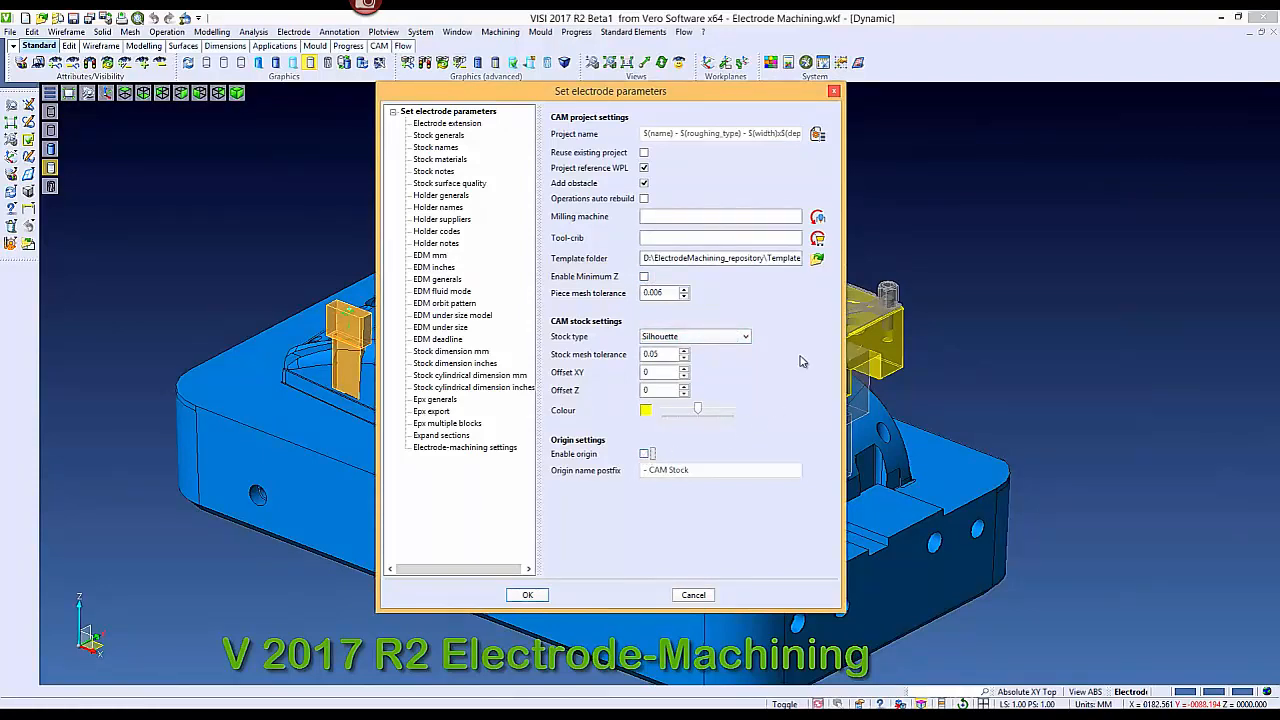
Associate the Copper and Copper tungsten stock materials with the Copper piece material
{"action": "left_click", "coordinate": [440, 160]}
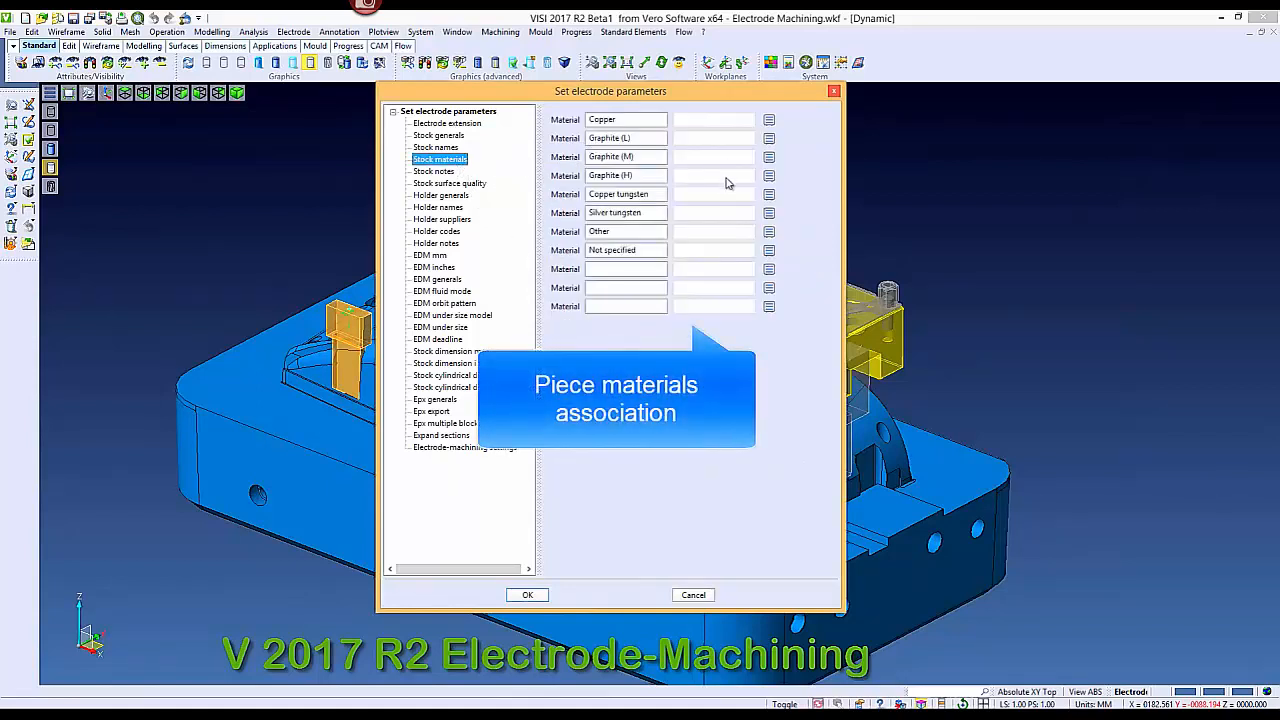
{"action": "left_click", "coordinate": [769, 120]}
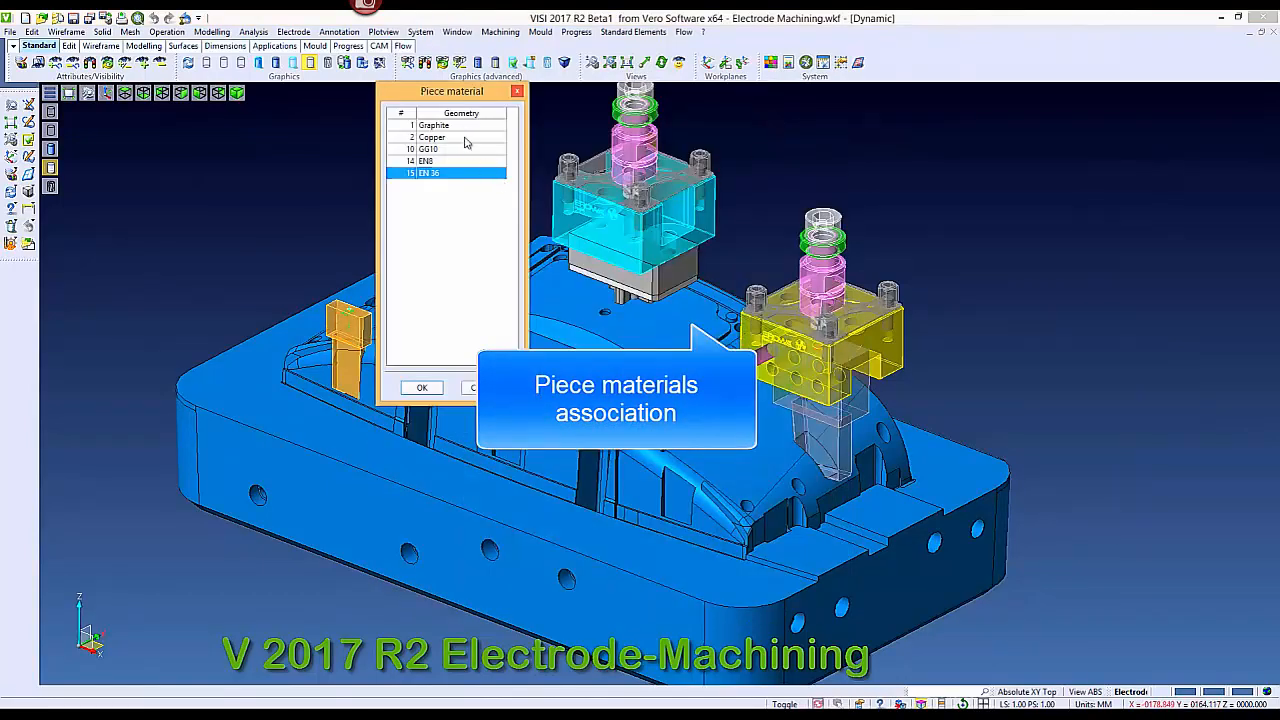
{"action": "left_click", "coordinate": [463, 137]}
{"action": "left_click", "coordinate": [420, 387]}
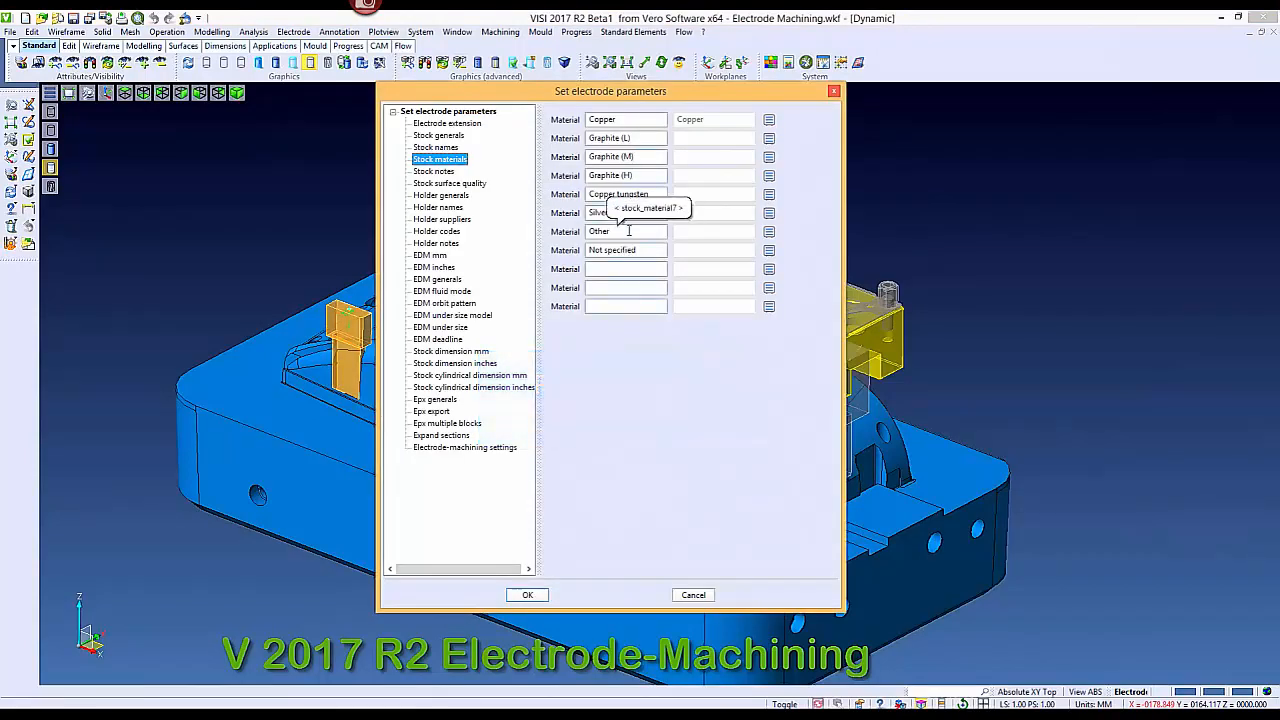
{"action": "left_click", "coordinate": [768, 194]}
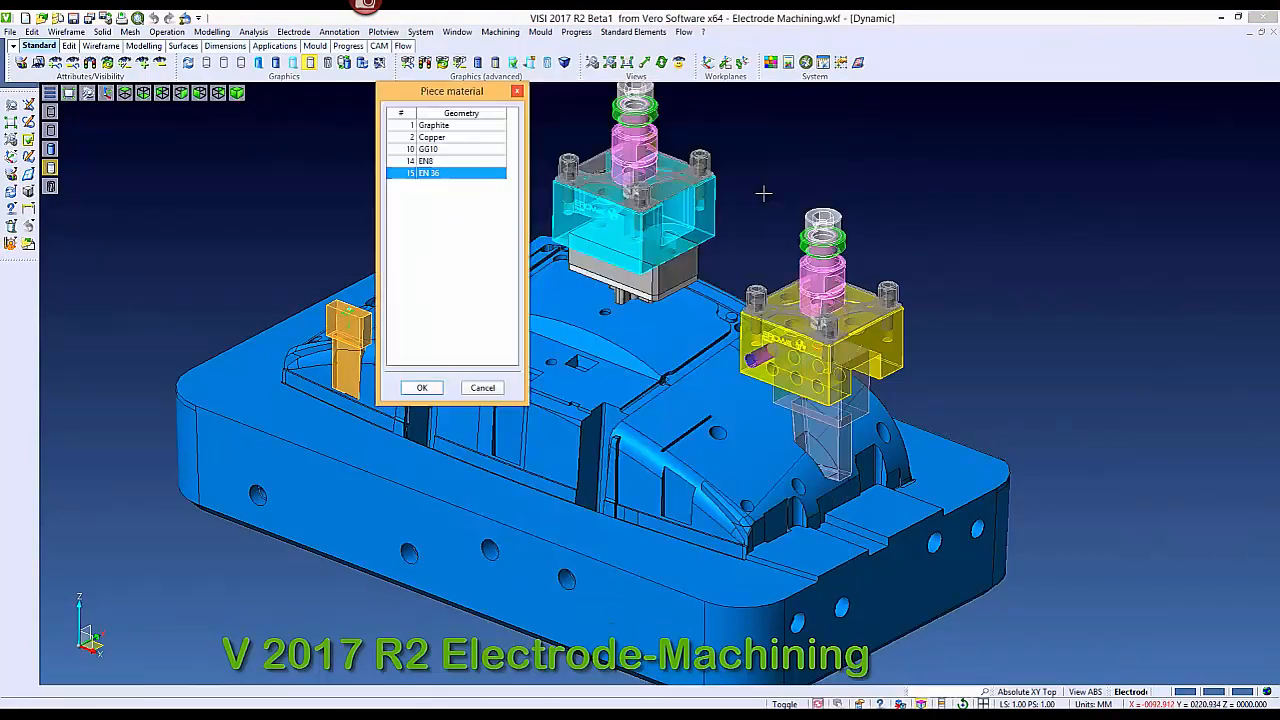
{"action": "left_click", "coordinate": [478, 138]}
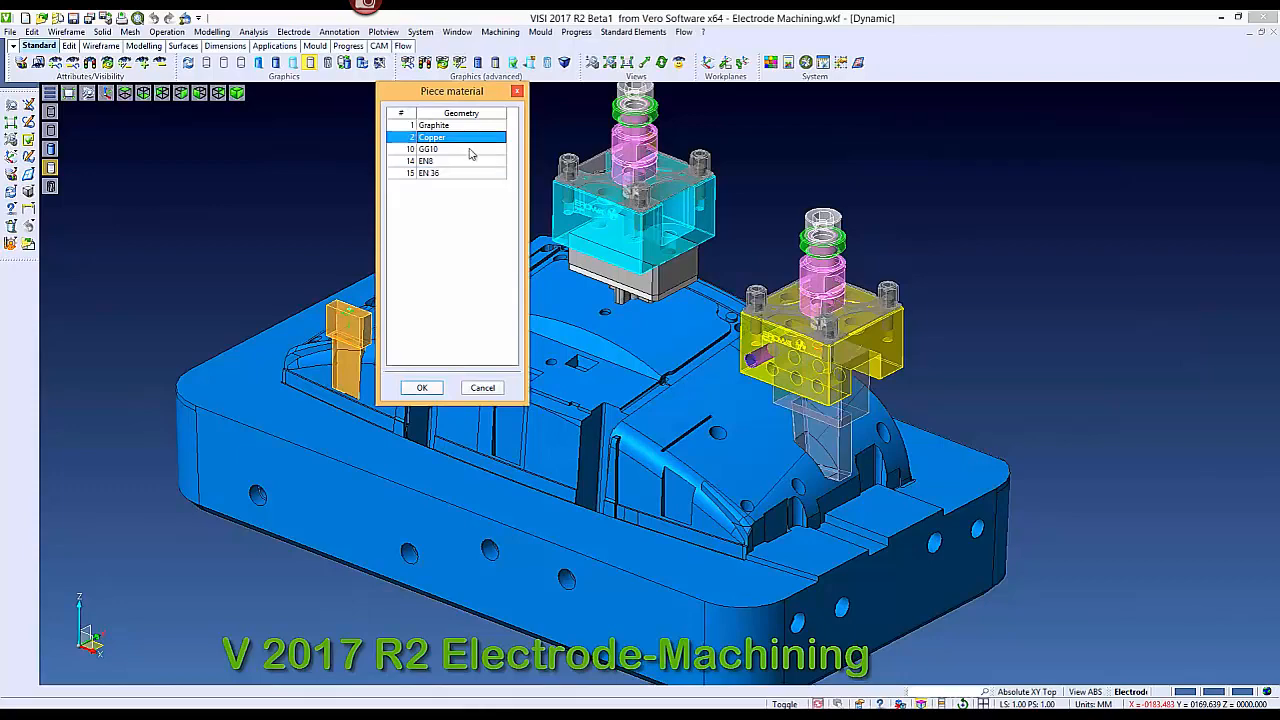
{"action": "left_click", "coordinate": [424, 386]}
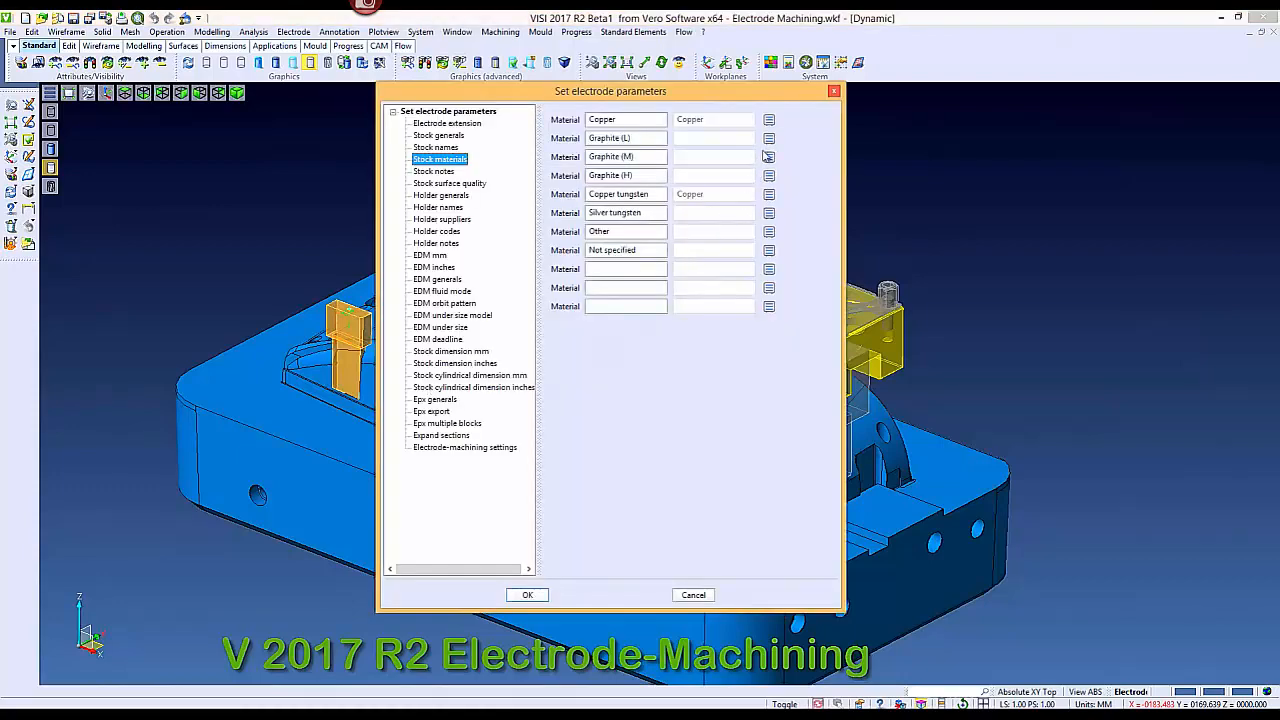
Associate the Graphite (L), Graphite (M) and Graphite (H) stock materials with the Graphite piece material
{"action": "left_click", "coordinate": [768, 157]}
{"action": "left_click", "coordinate": [466, 128]}
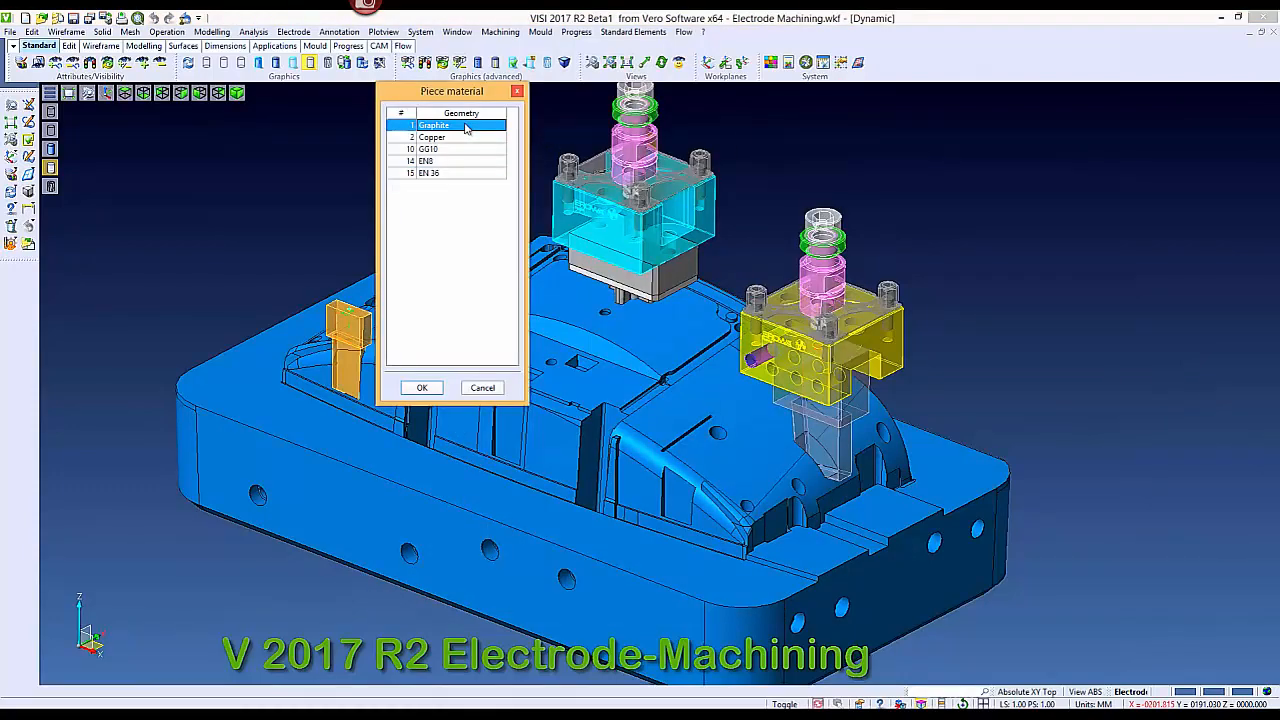
{"action": "left_click", "coordinate": [422, 387]}
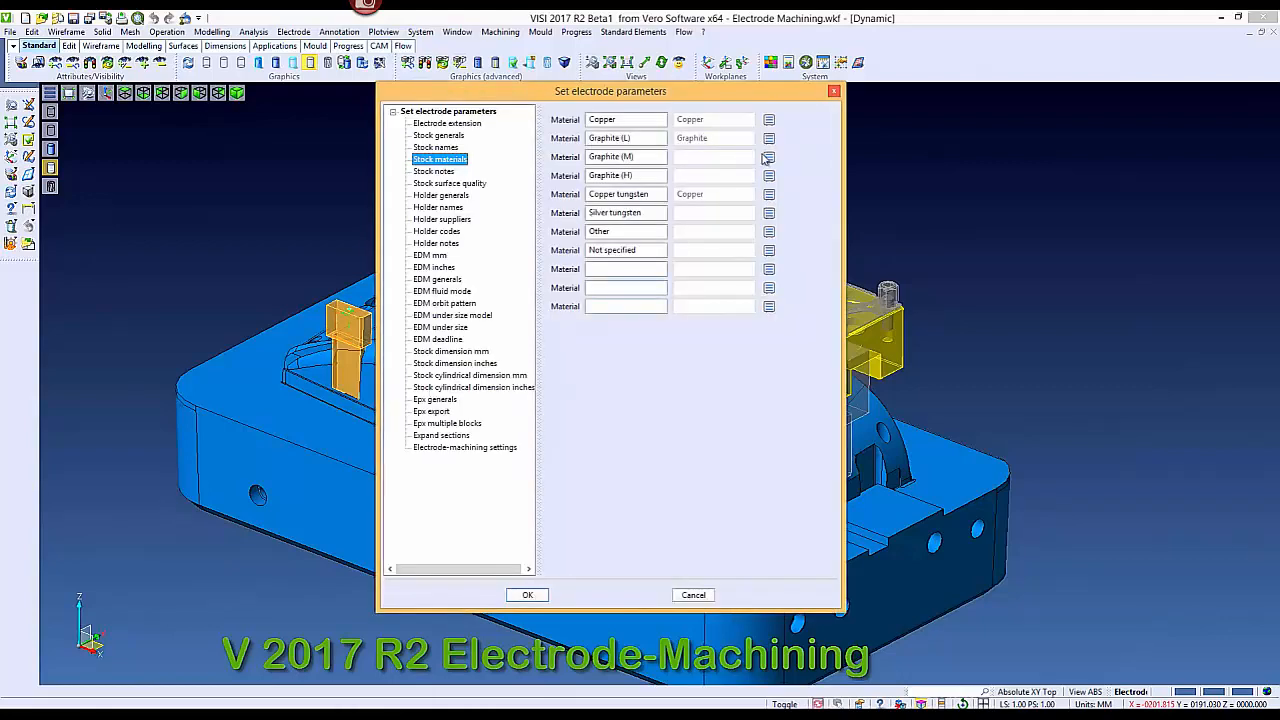
{"action": "left_click", "coordinate": [767, 160]}
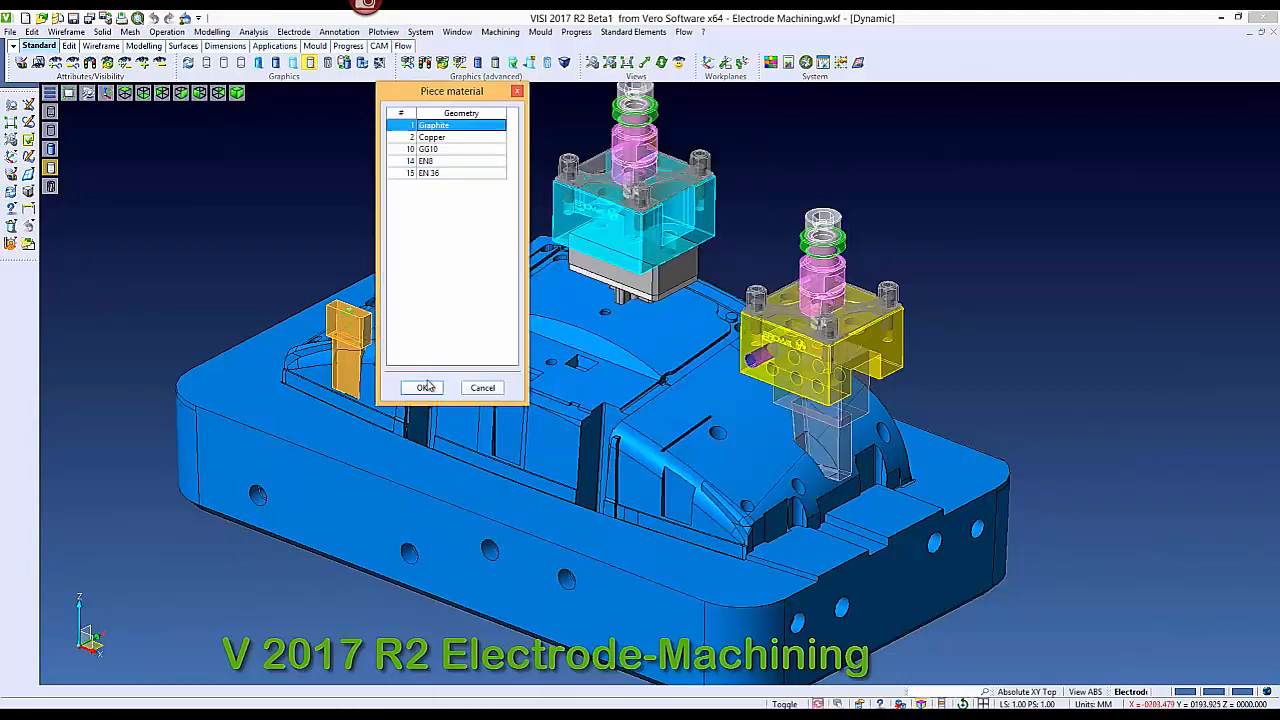
{"action": "left_click", "coordinate": [425, 387]}
{"action": "left_click", "coordinate": [769, 175]}
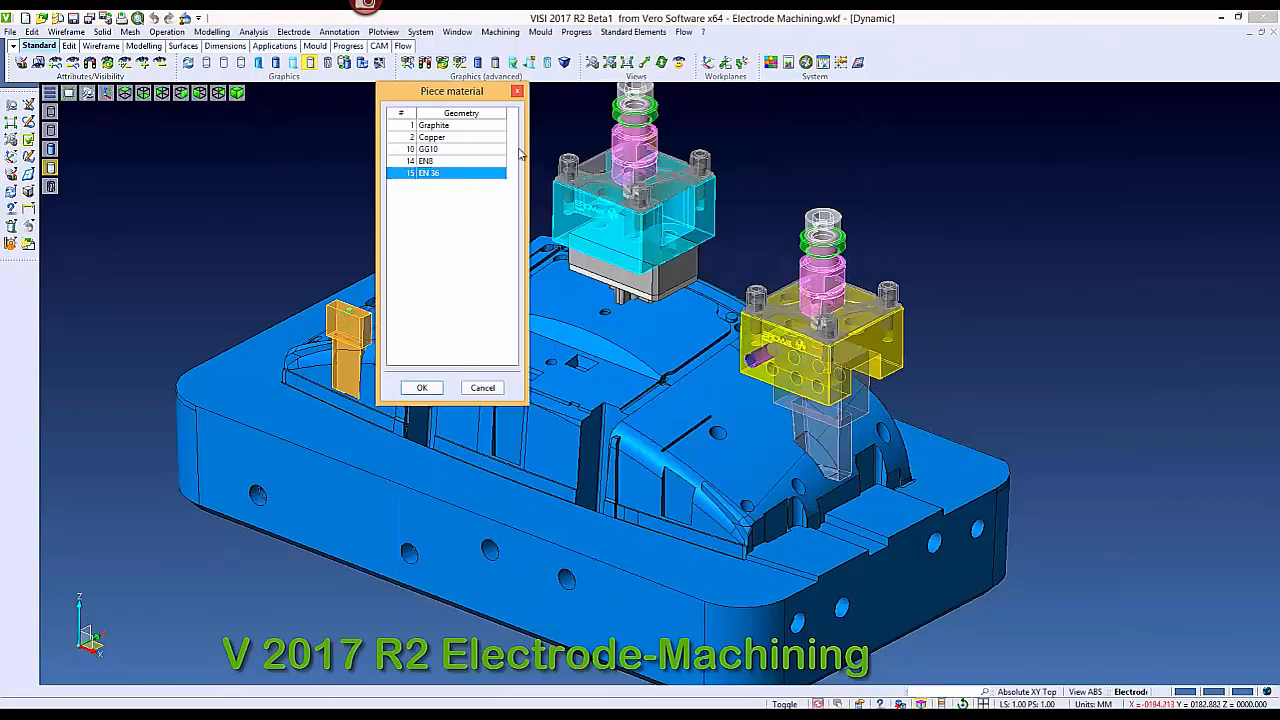
{"action": "left_click", "coordinate": [424, 388]}
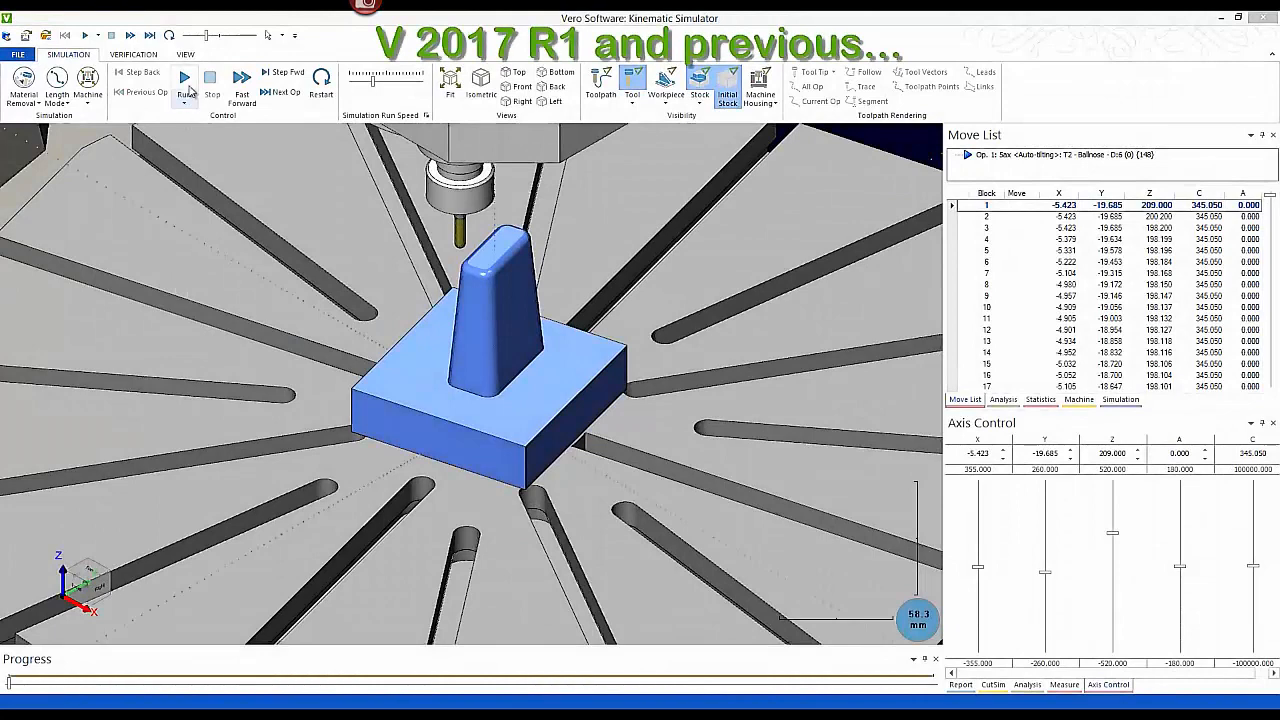
In the Kinematic Simulator, run the 5-axis auto-tilting operation at a raised speed and stop it at the reported tool and workpiece collision
{"action": "left_click", "coordinate": [184, 82]}
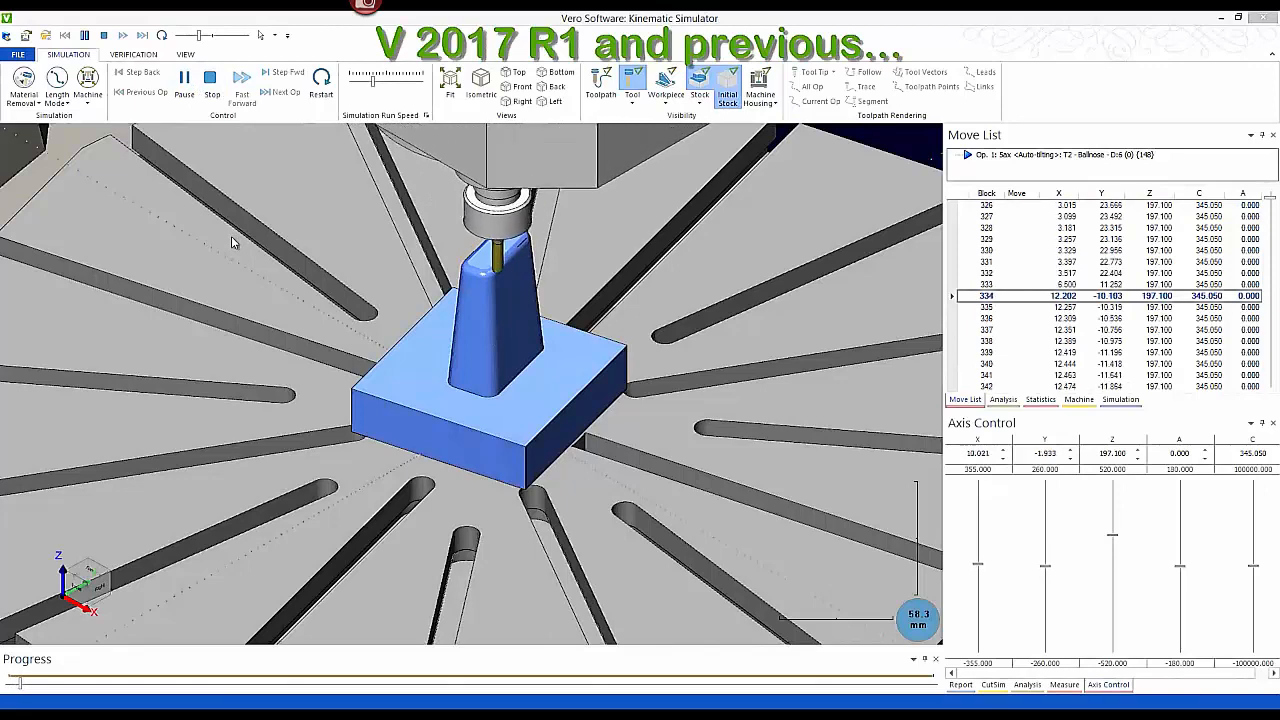
{"action": "left_click_drag", "start_coordinate": [372, 89], "coordinate": [382, 84]}
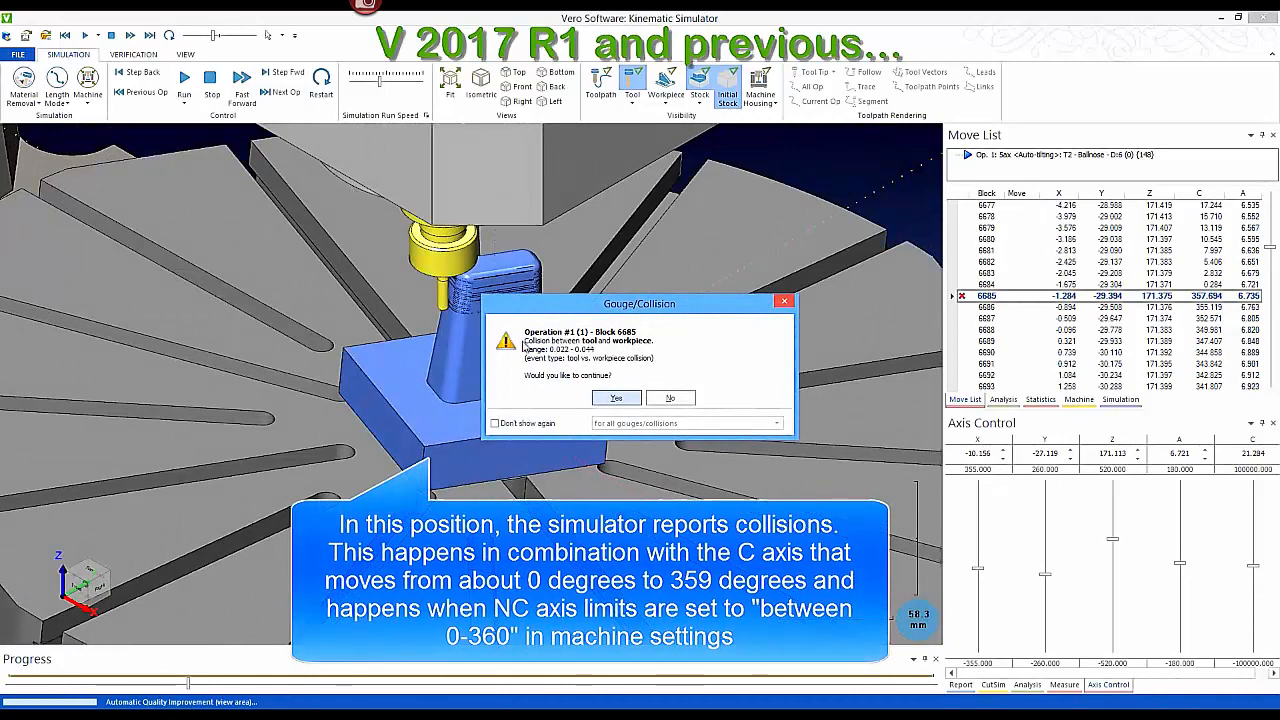
{"action": "left_click", "coordinate": [674, 398]}
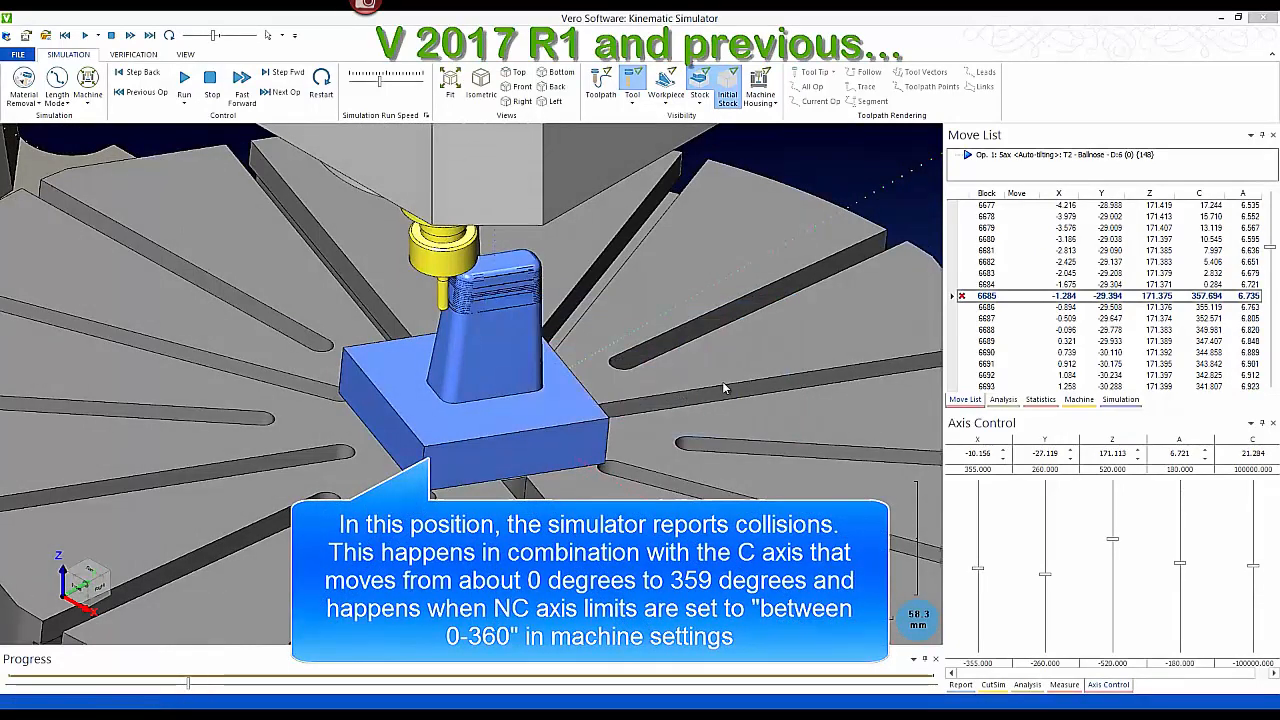
Lower the run speed and replay the moves around block 6685 in short runs, examining how the C axis unwinds
{"action": "left_click", "coordinate": [1198, 298]}
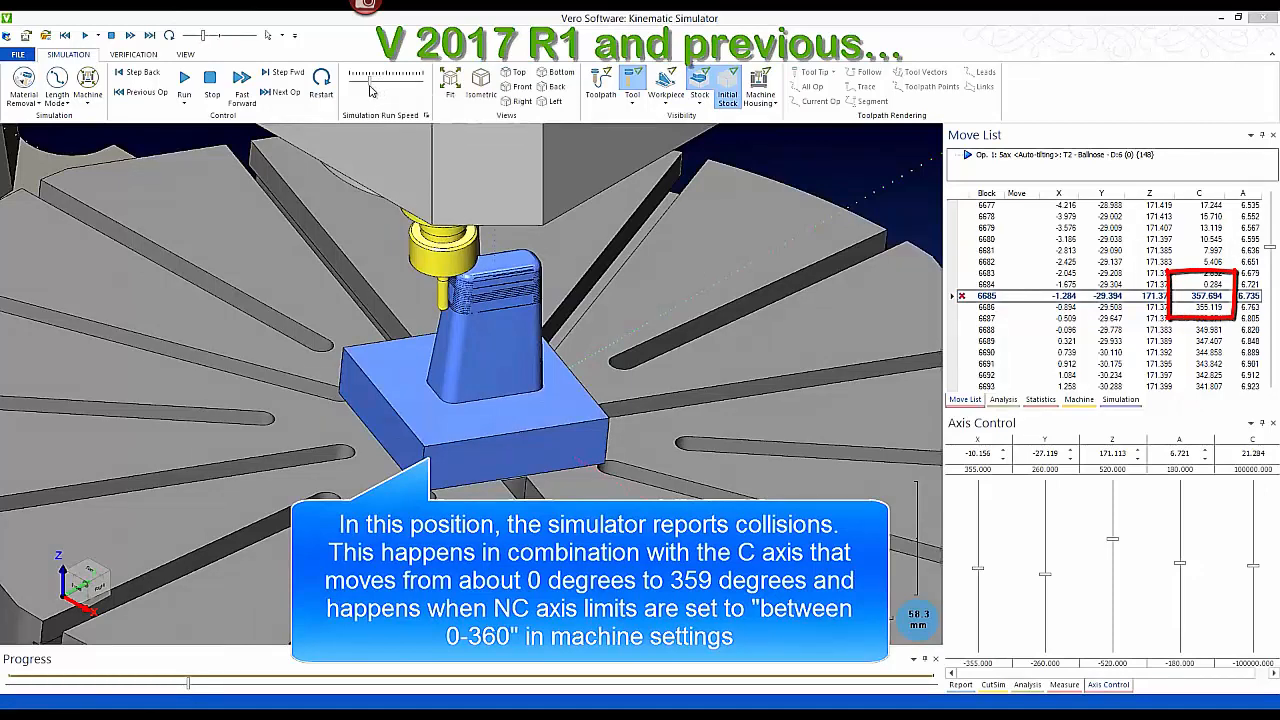
{"action": "left_click_drag", "start_coordinate": [370, 90], "coordinate": [364, 93]}
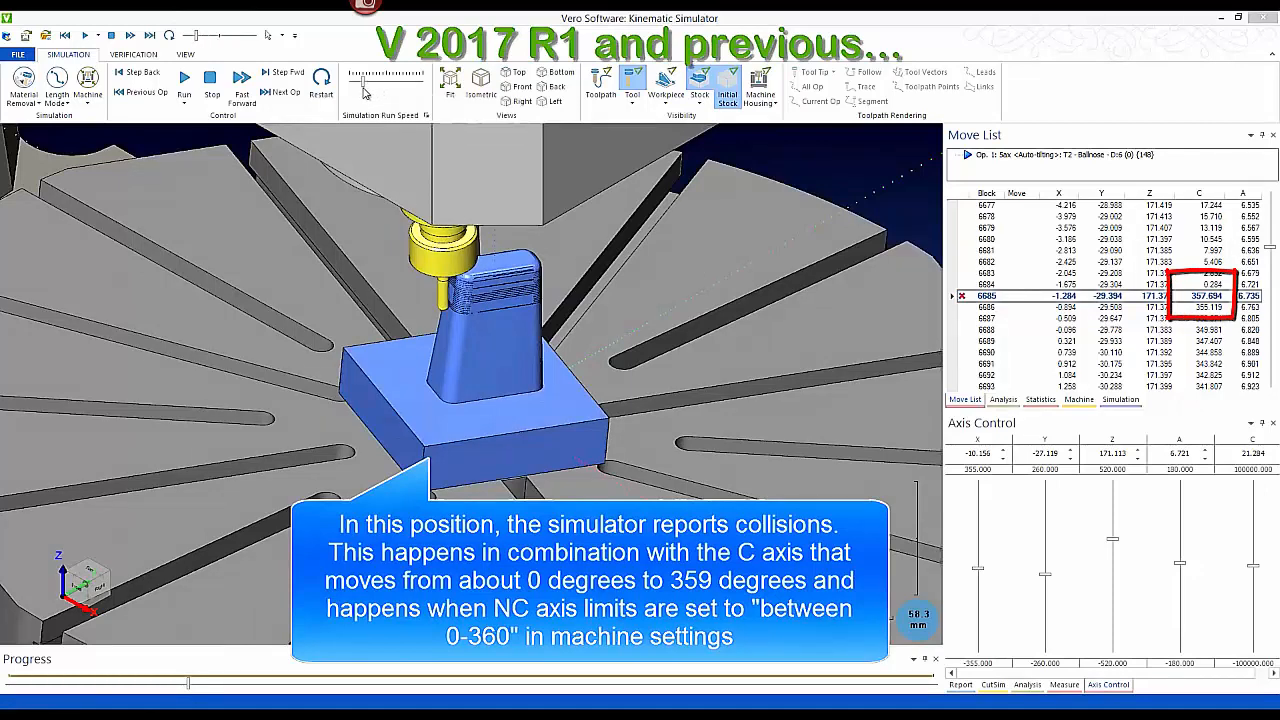
{"action": "left_click", "coordinate": [184, 82]}
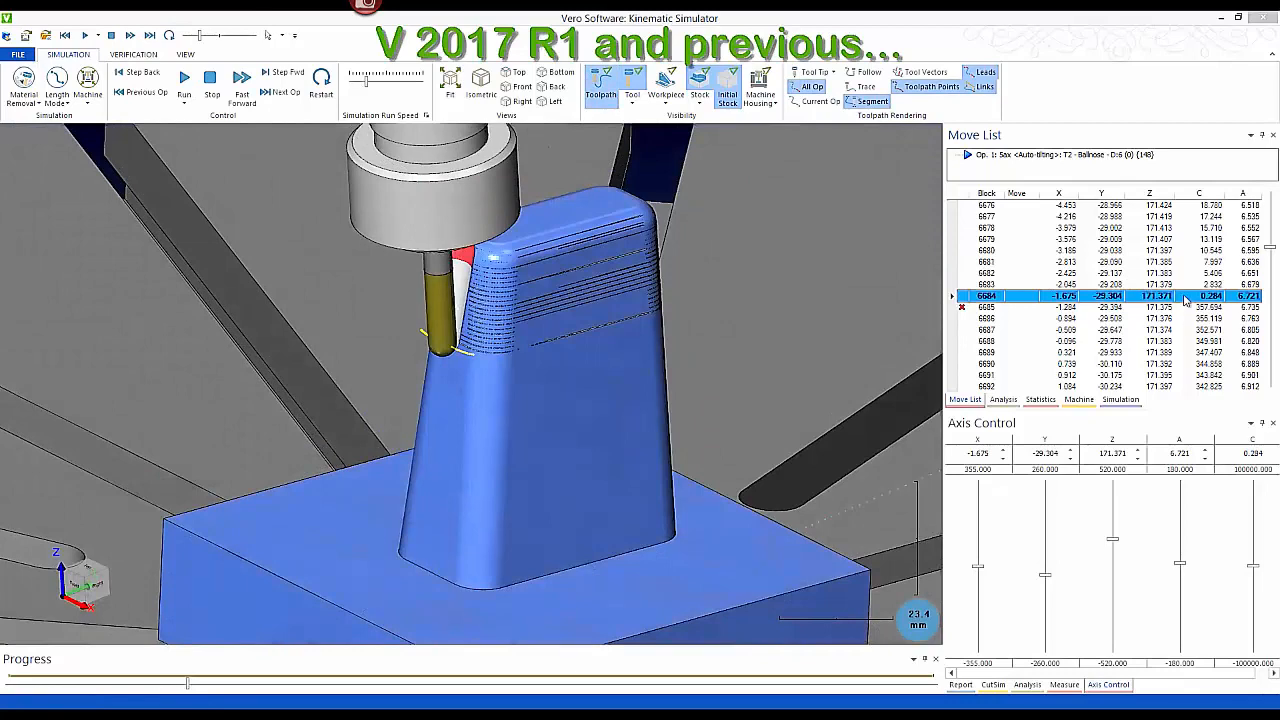
{"action": "left_click", "coordinate": [185, 88]}
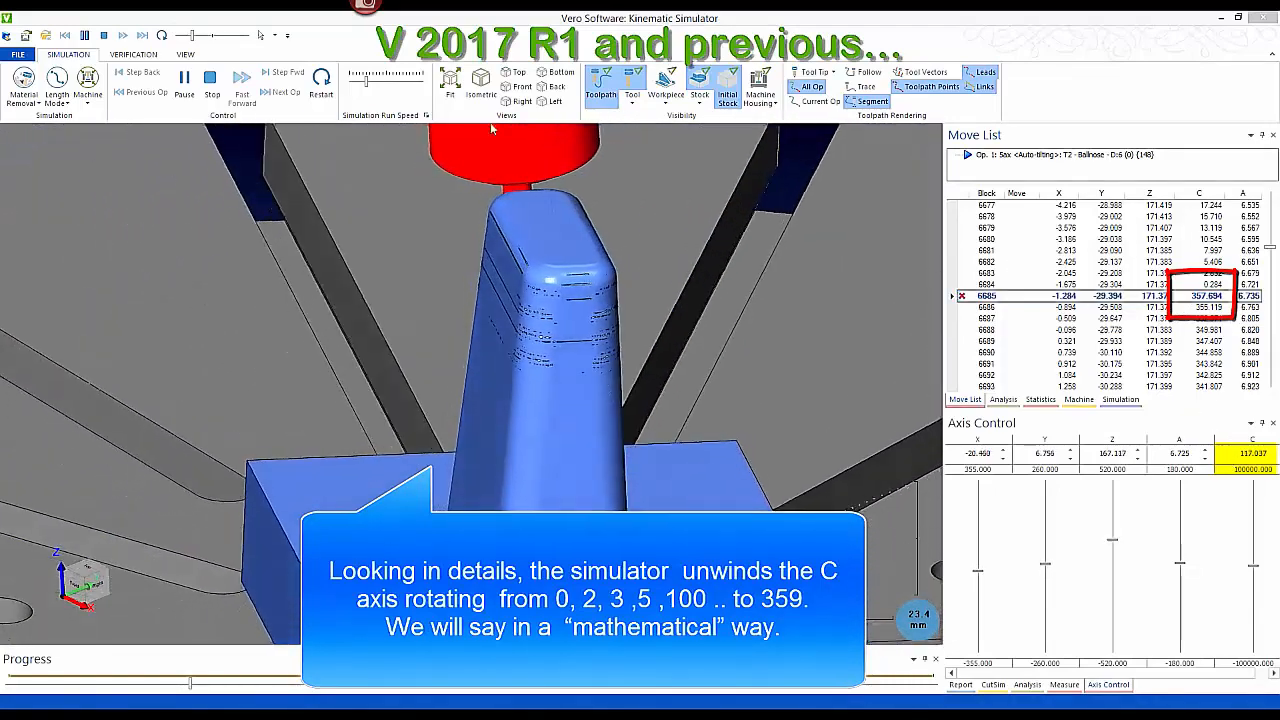
{"action": "left_click", "coordinate": [184, 86]}
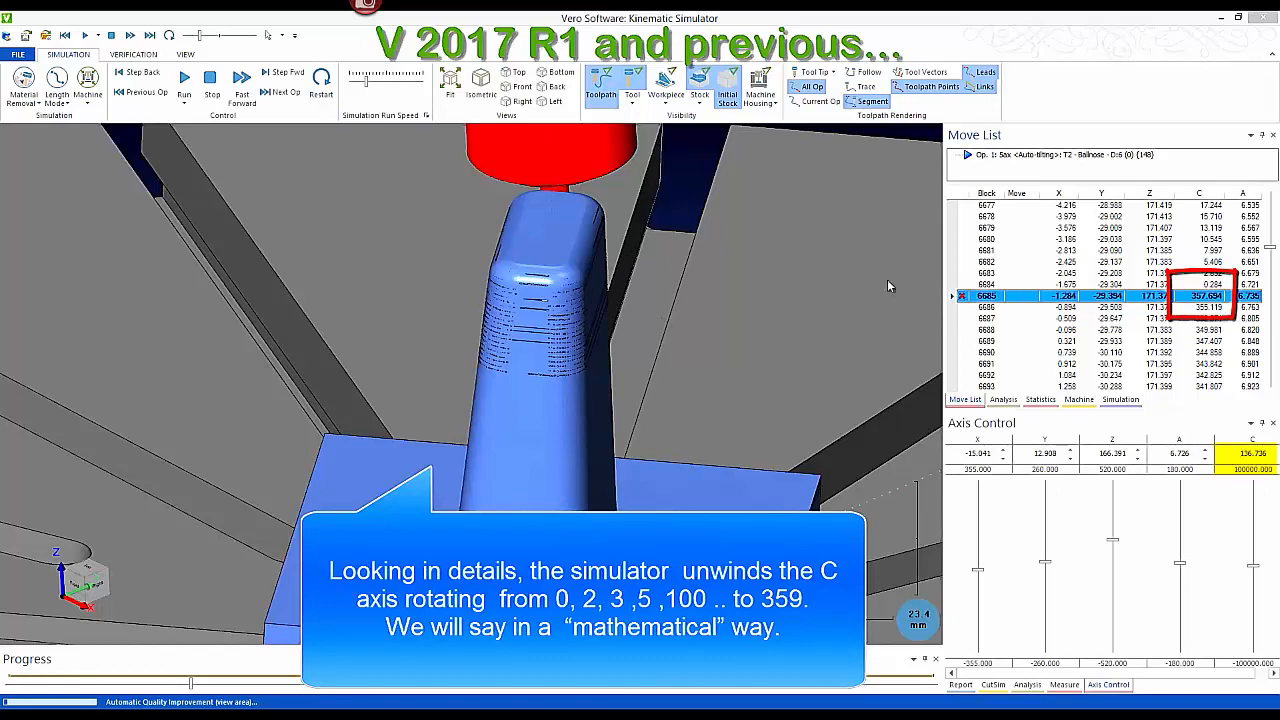
{"action": "left_click", "coordinate": [185, 80]}
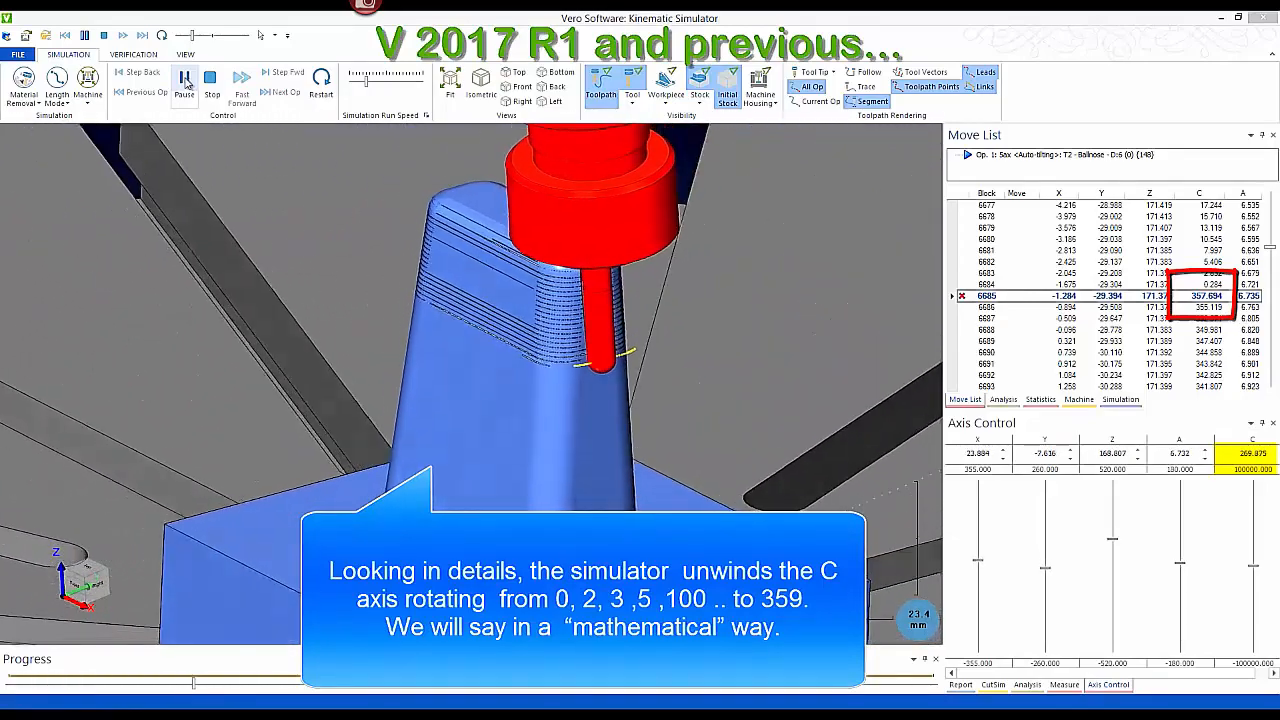
{"action": "left_click", "coordinate": [185, 83]}
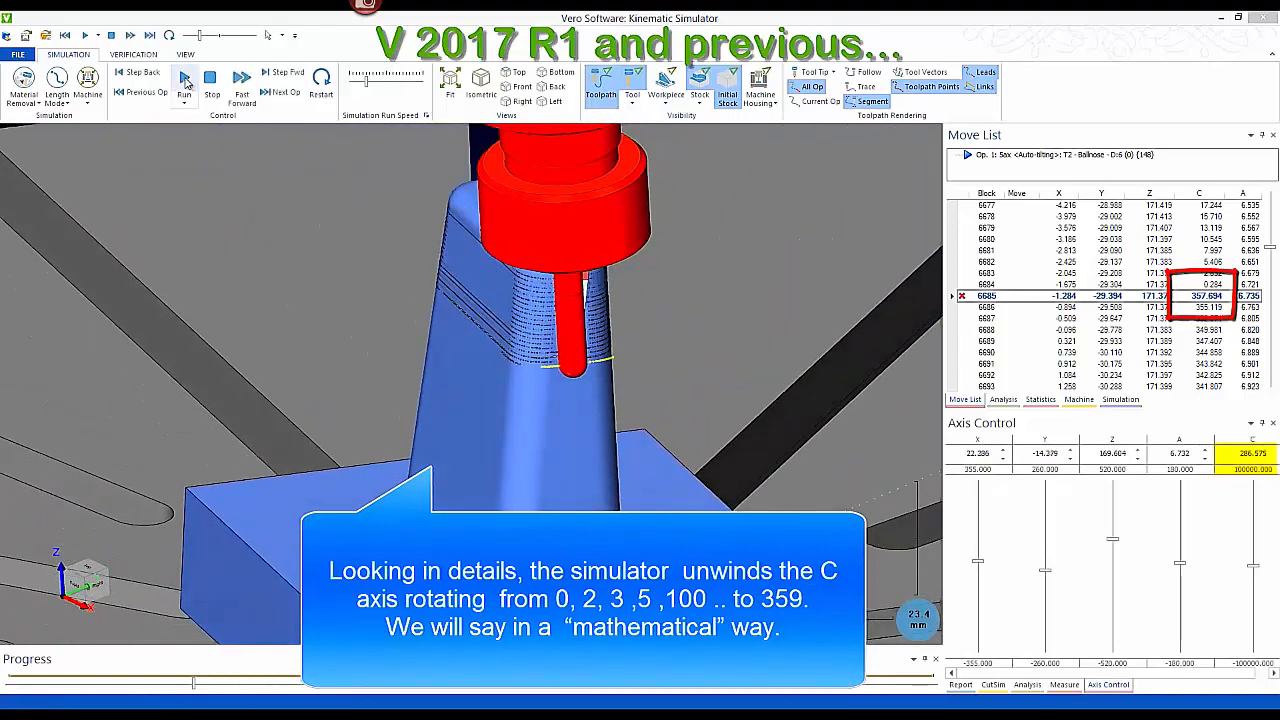
{"action": "left_click", "coordinate": [185, 83]}
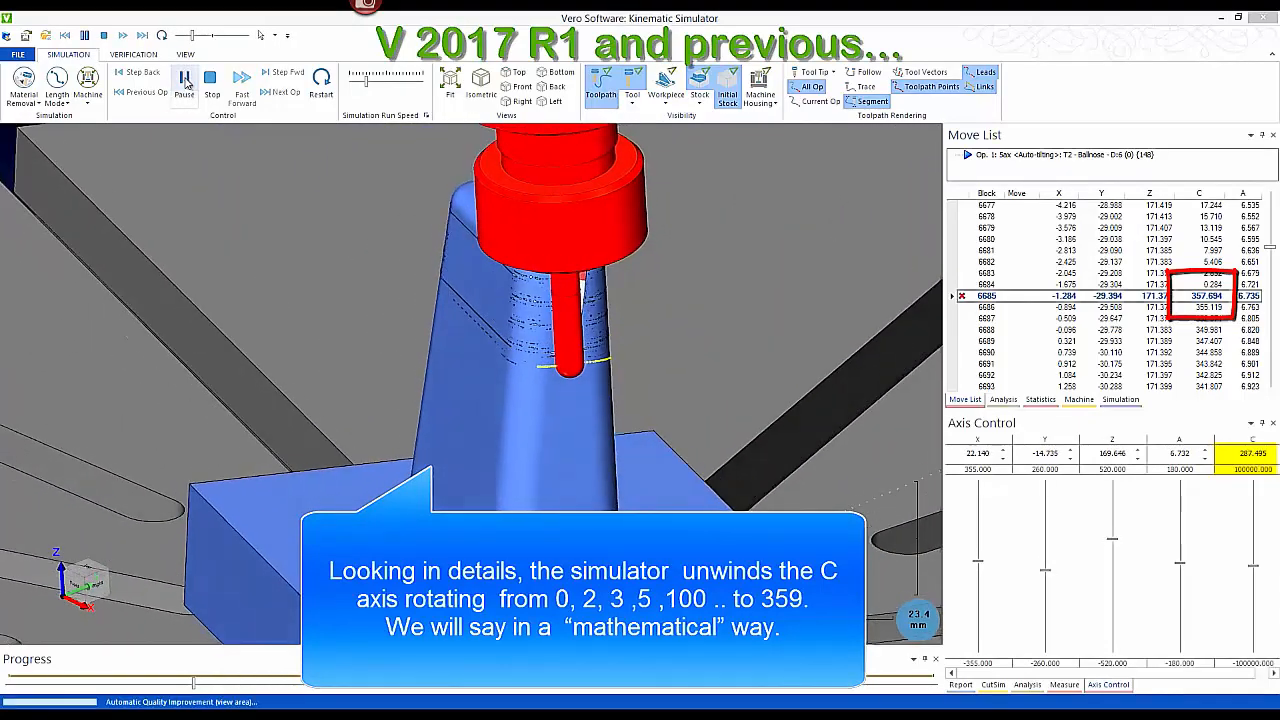
{"action": "left_click", "coordinate": [185, 82]}
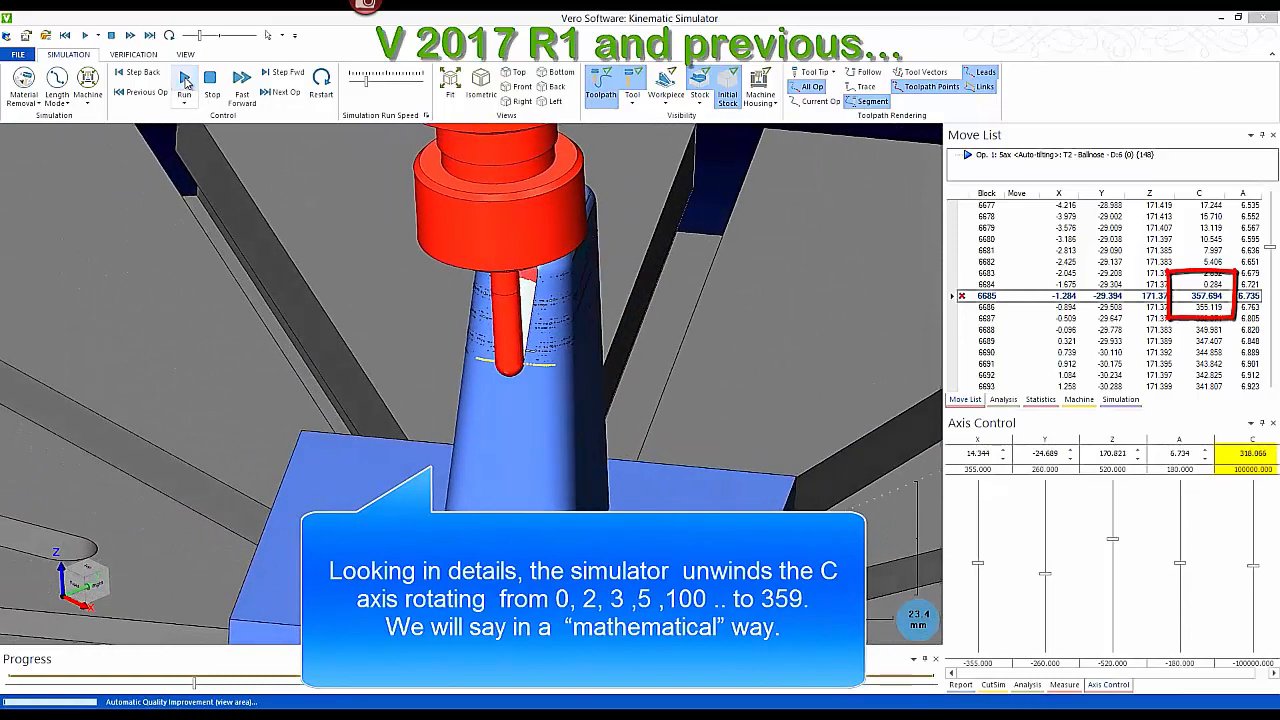
{"action": "left_click", "coordinate": [185, 82]}
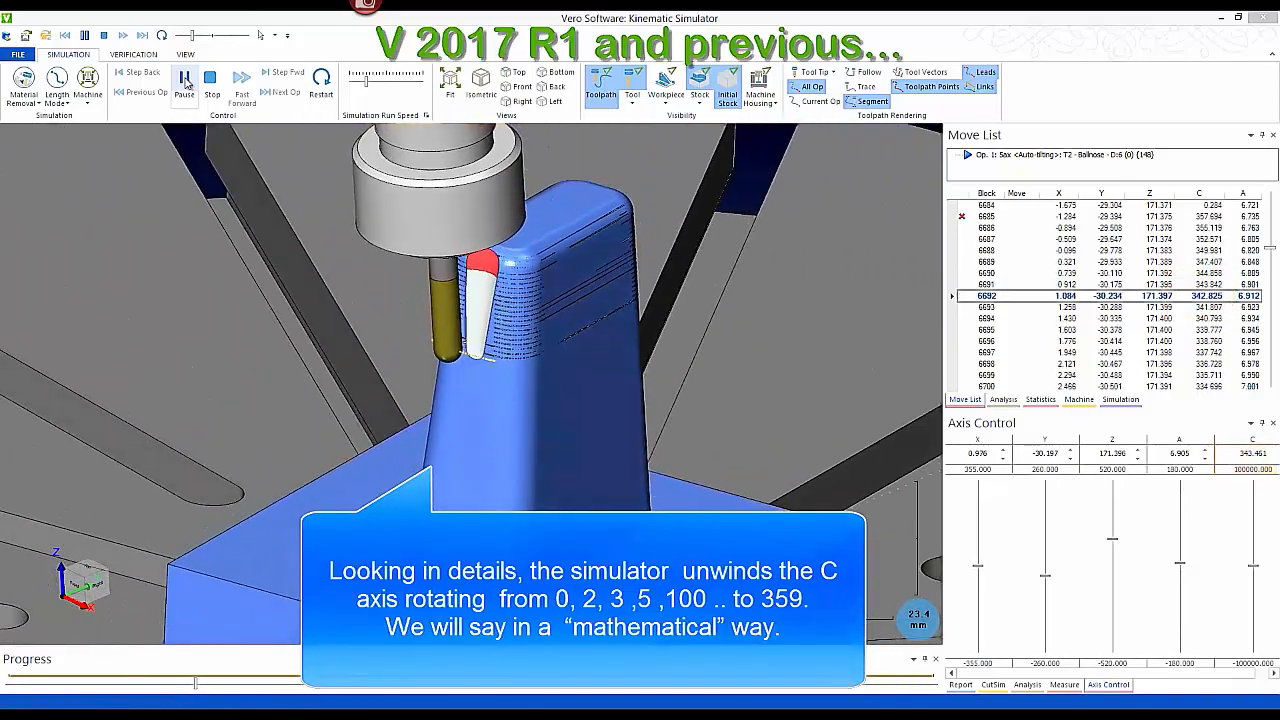
{"action": "left_click", "coordinate": [185, 82]}
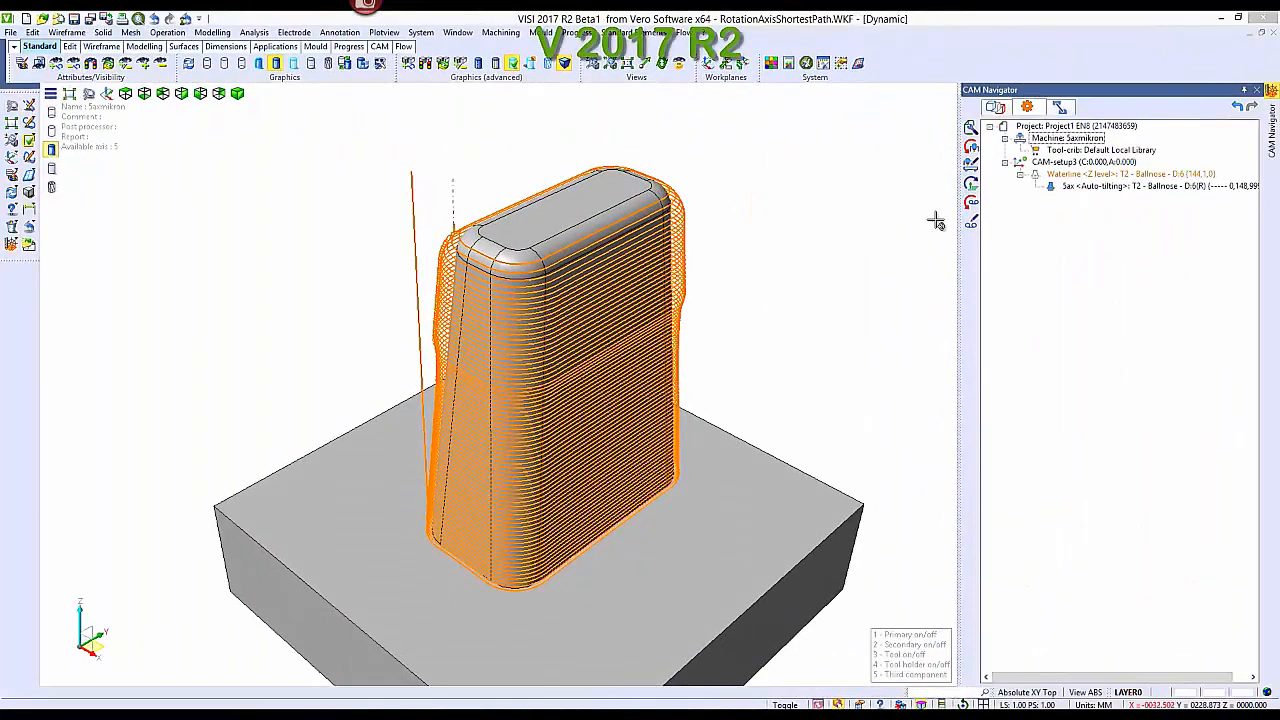
Enable Shortest path simulation in the configuration of the 5axmikron machine
{"action": "right_click", "coordinate": [1067, 139]}
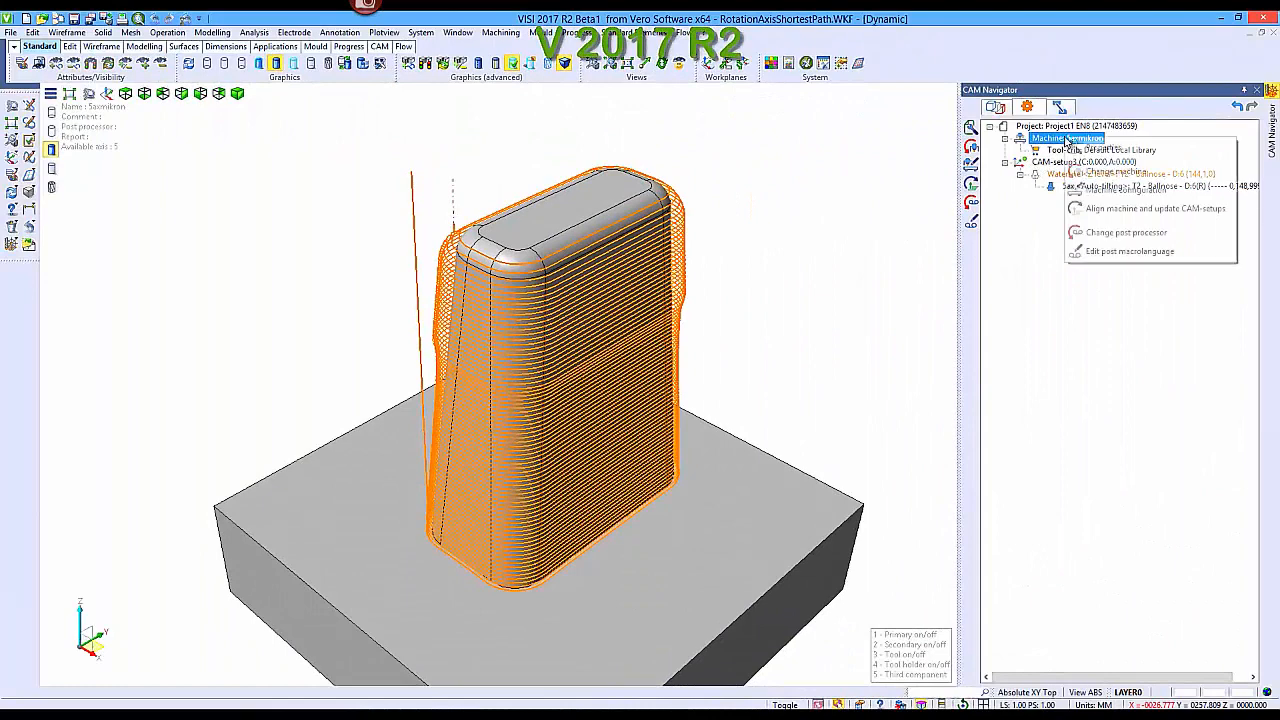
{"action": "left_click", "coordinate": [1104, 150]}
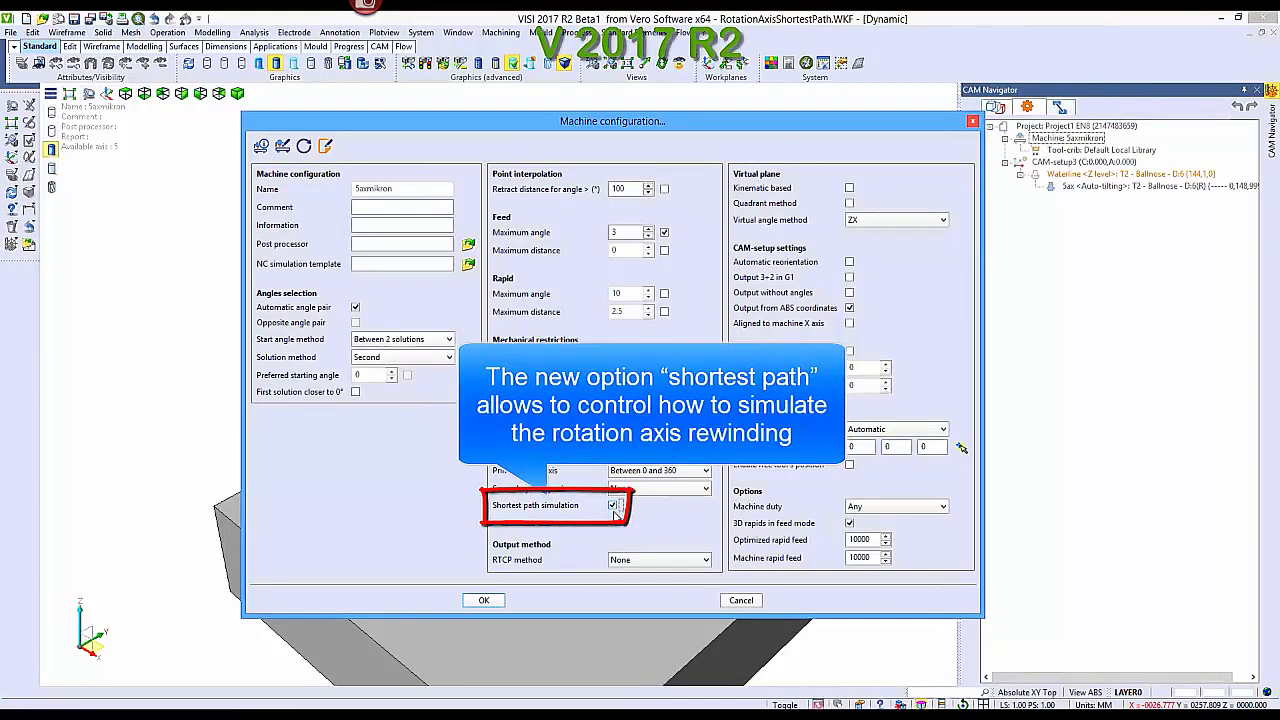
{"action": "left_click", "coordinate": [484, 601]}
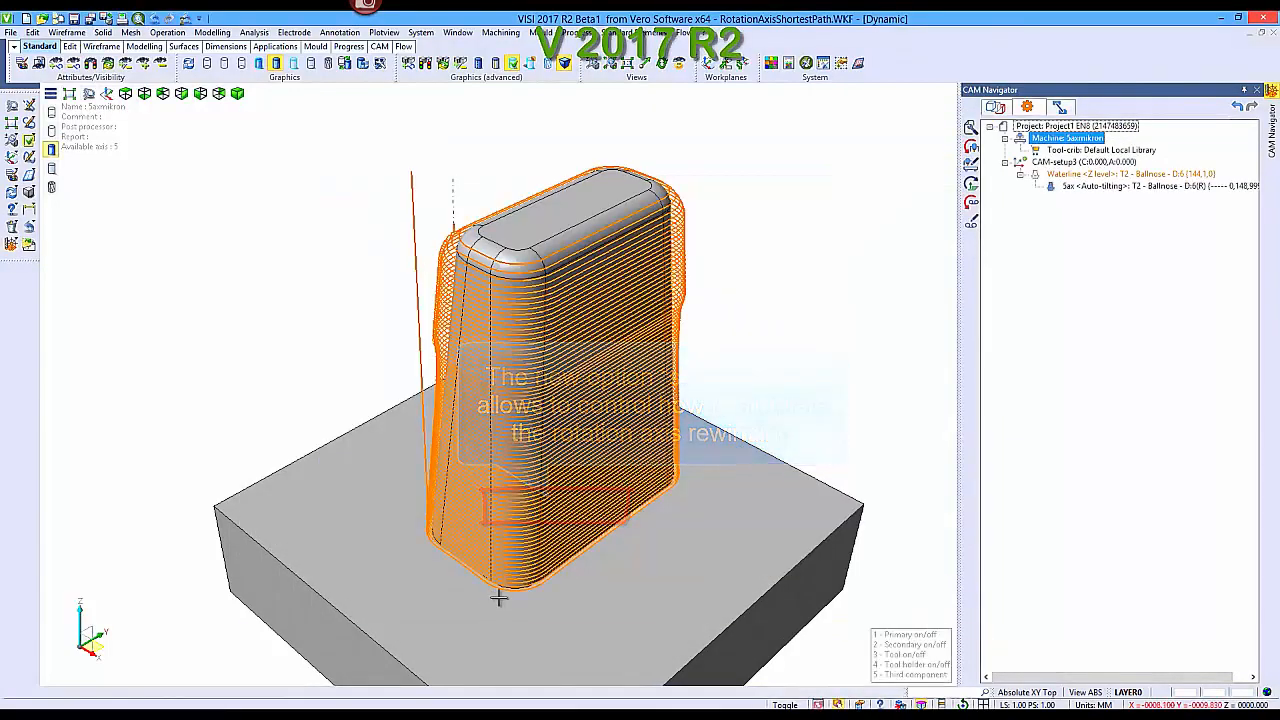
Start the kinematics simulation of the 5ax auto-tilting operation with the preset piece, stock and collision tolerance
{"action": "left_click", "coordinate": [1098, 187]}
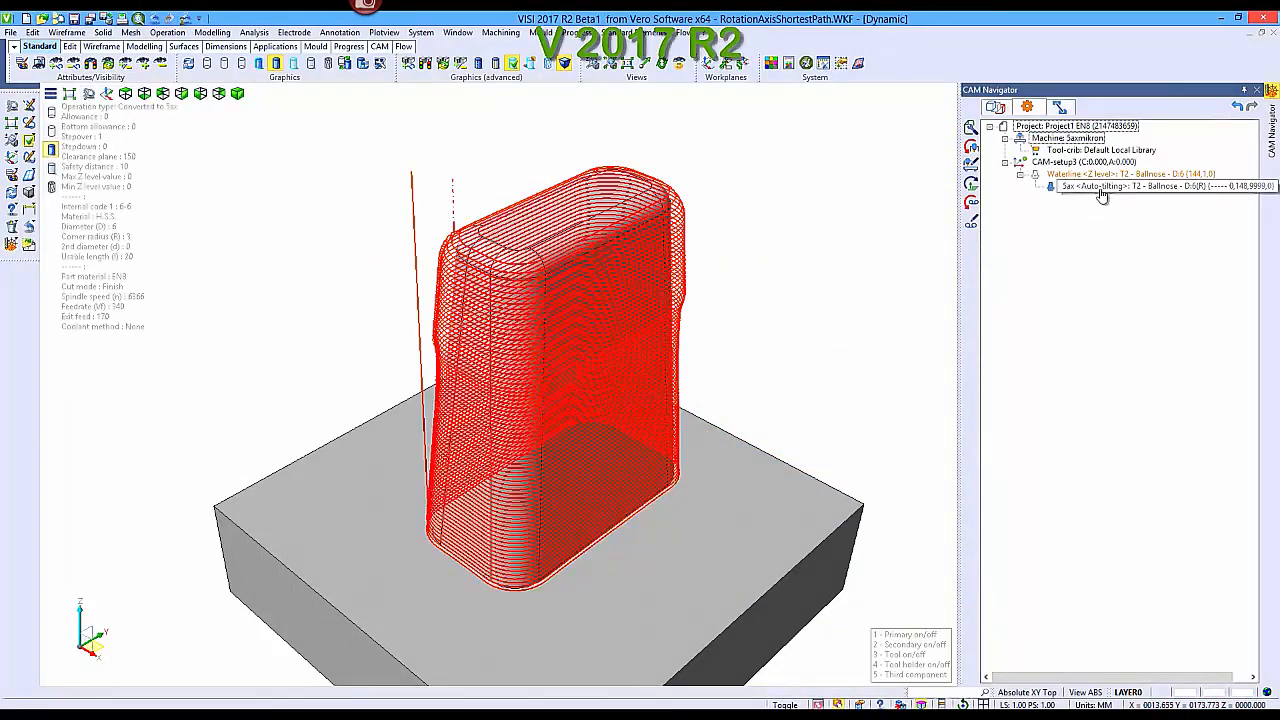
{"action": "right_click", "coordinate": [1102, 188]}
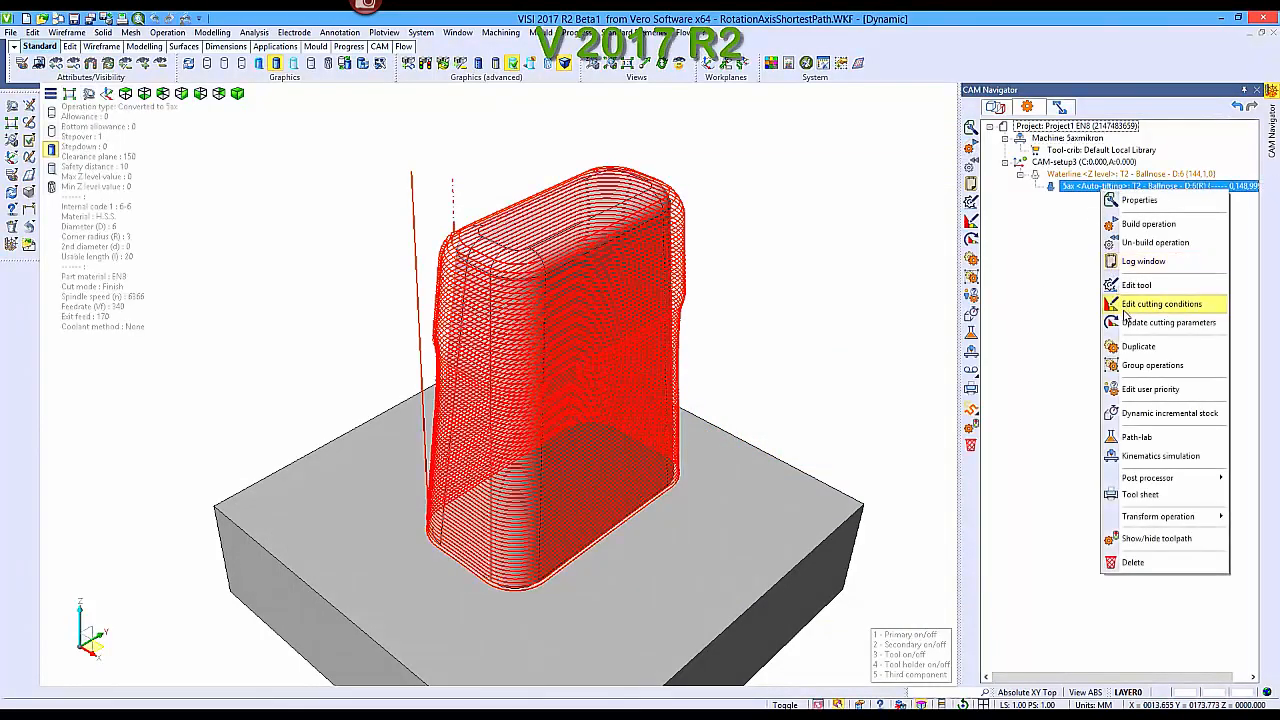
{"action": "left_click", "coordinate": [1122, 456]}
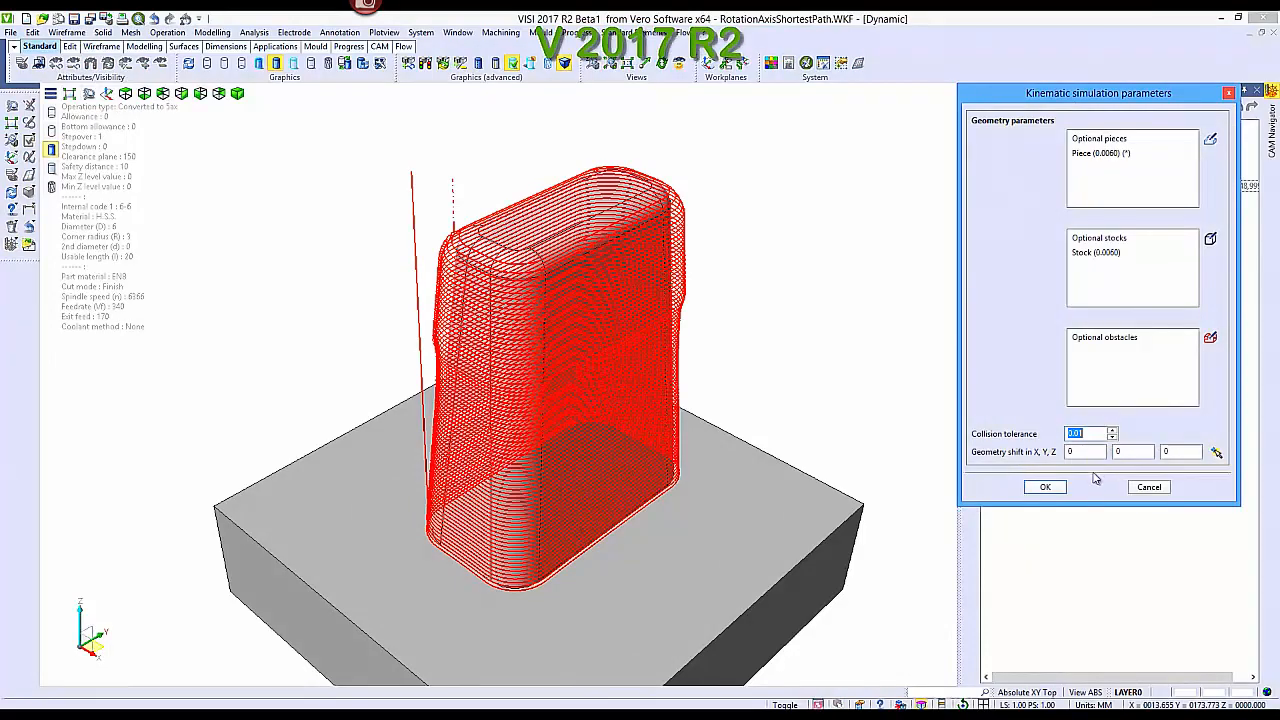
{"action": "left_click", "coordinate": [1045, 487]}
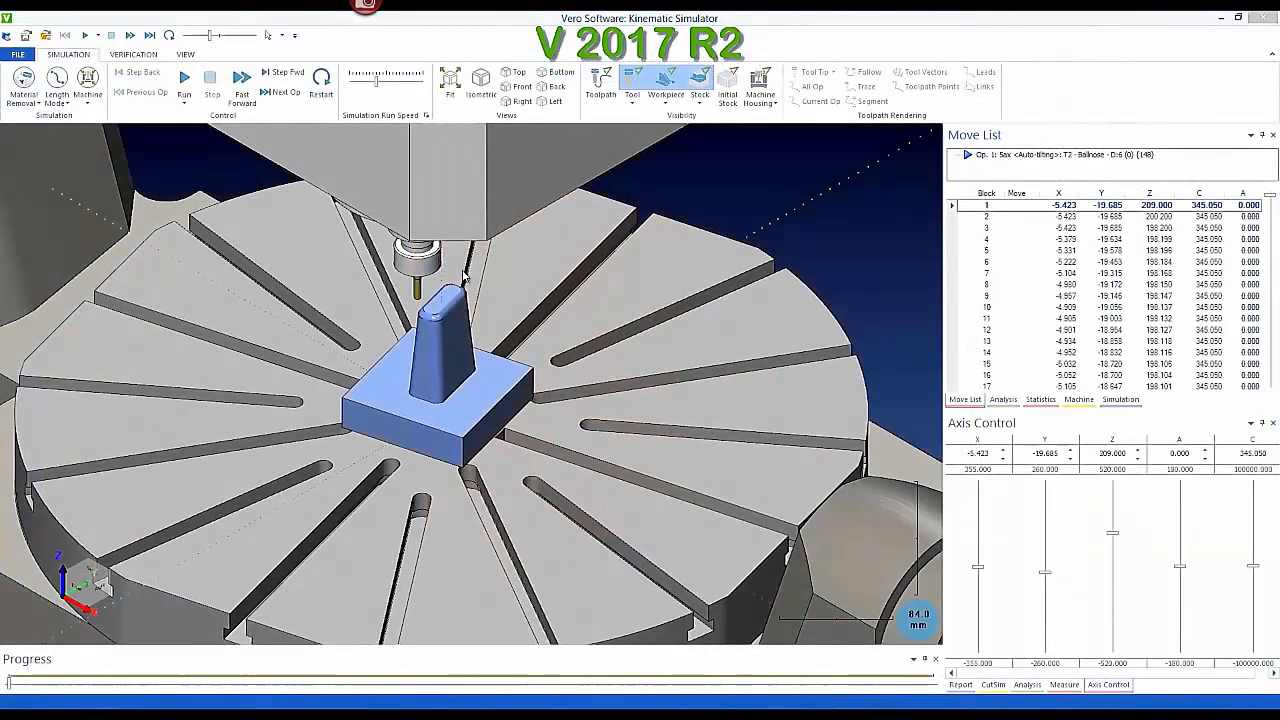
Run the new simulation through to its last block, adjusting the run speed and watching the rotary table movement
{"action": "middle_click_drag", "start_coordinate": [466, 308], "coordinate": [518, 337]}
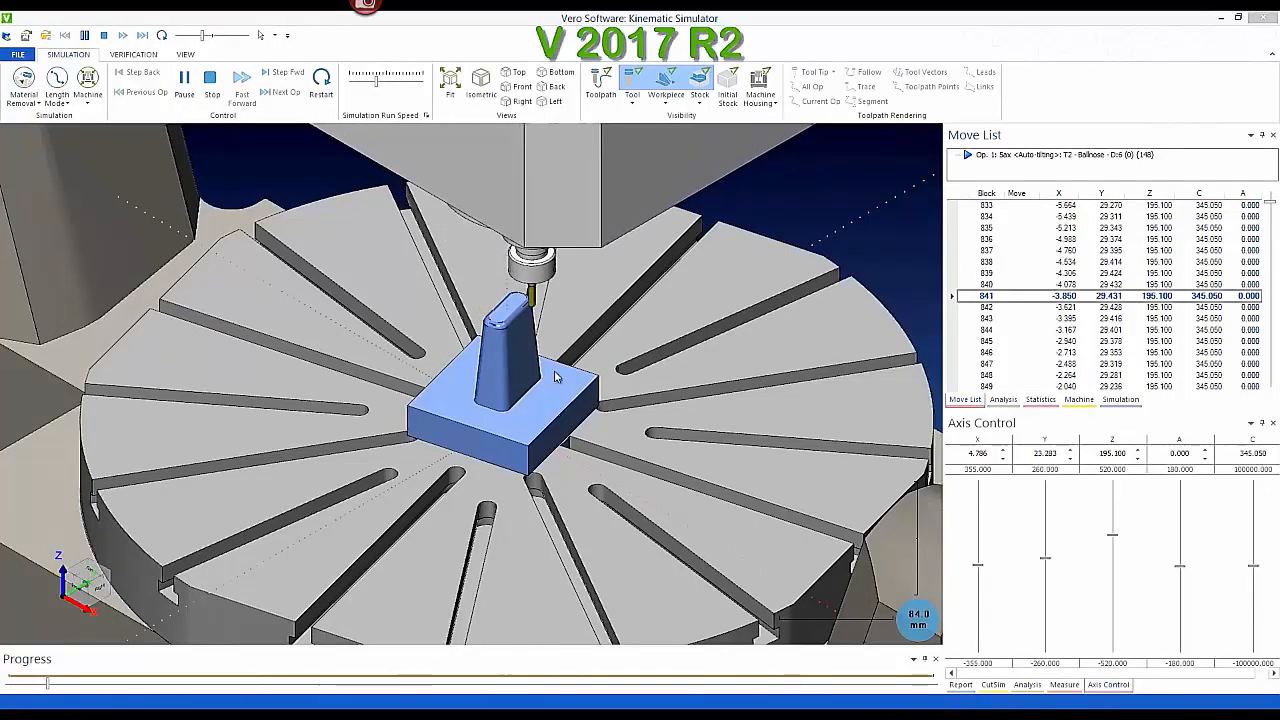
{"action": "left_click_drag", "start_coordinate": [380, 88], "coordinate": [387, 84]}
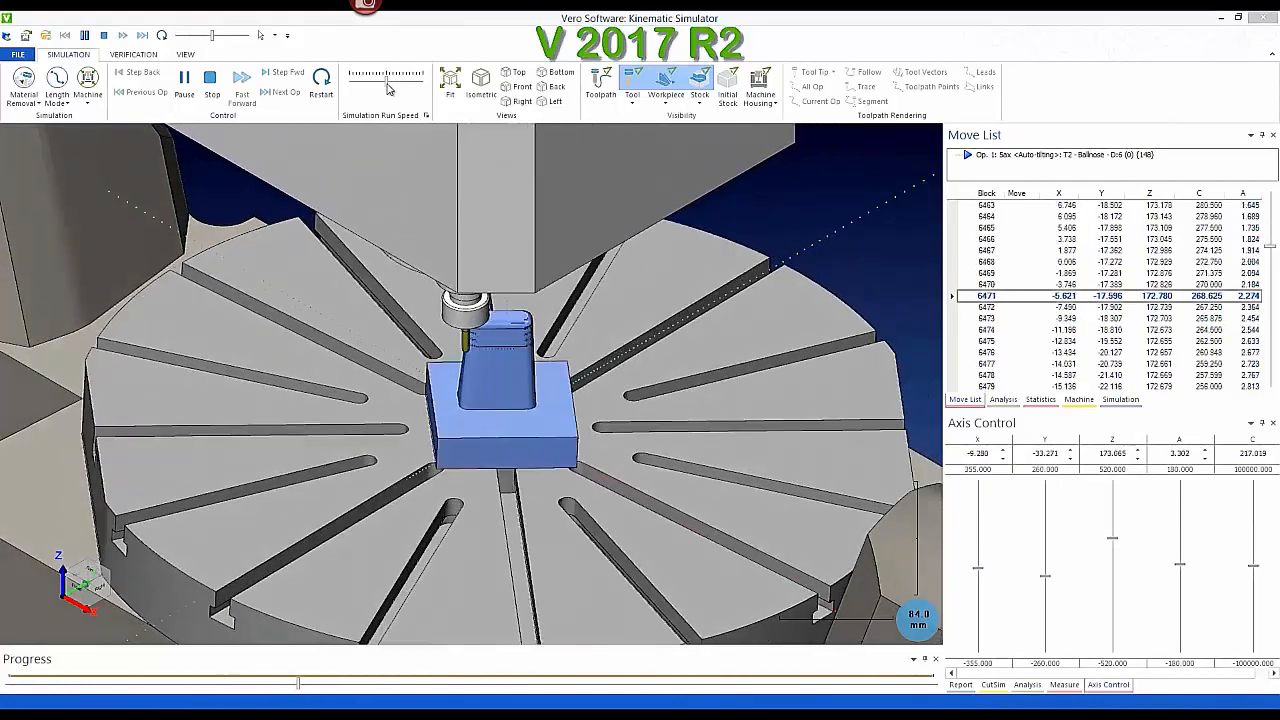
{"action": "left_click_drag", "start_coordinate": [387, 84], "coordinate": [380, 85]}
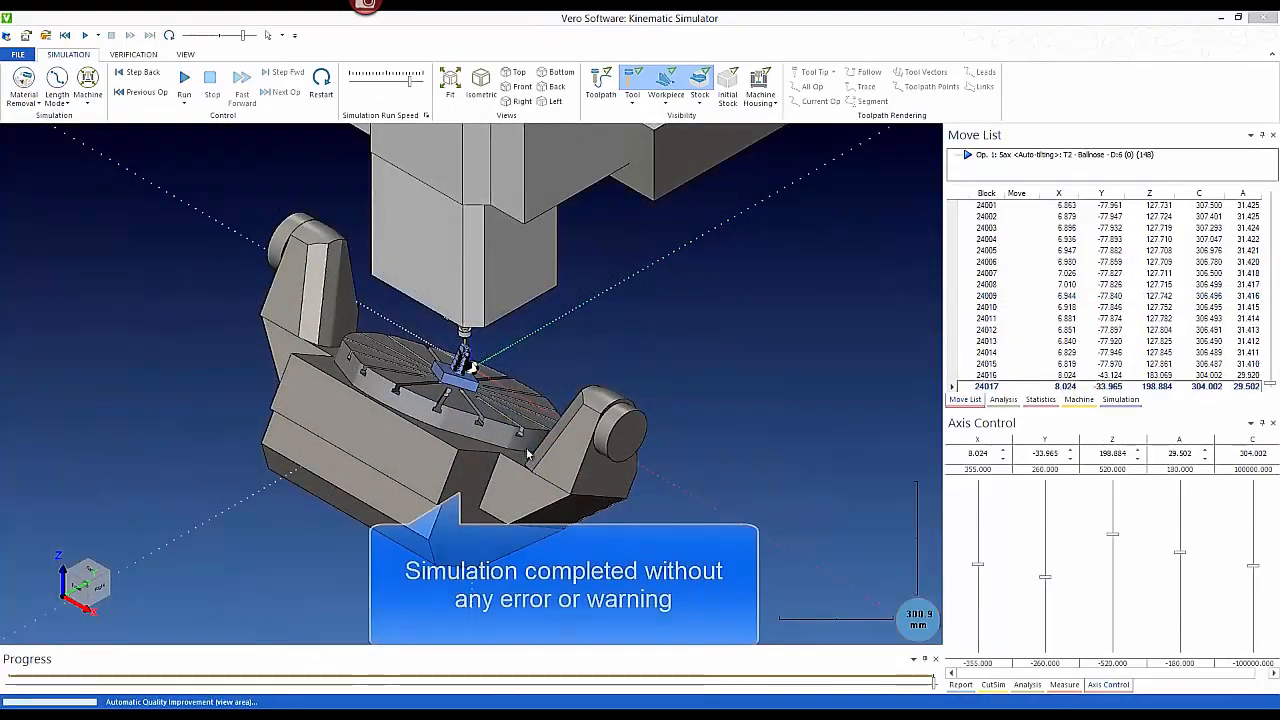
Review the simulation report for errors and inspect the machined workpiece up close
{"action": "left_click", "coordinate": [960, 685]}
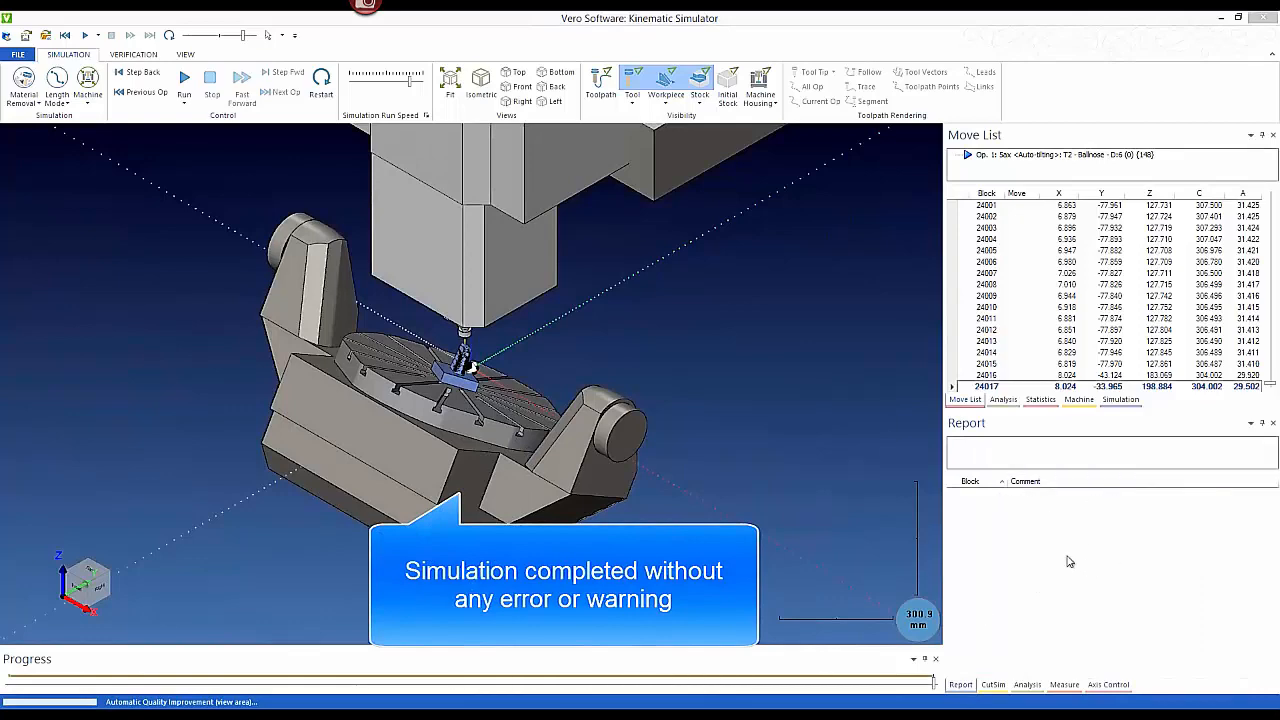
{"action": "scroll", "coordinate": [466, 407], "scroll_direction": "up", "scroll_amount": 10}
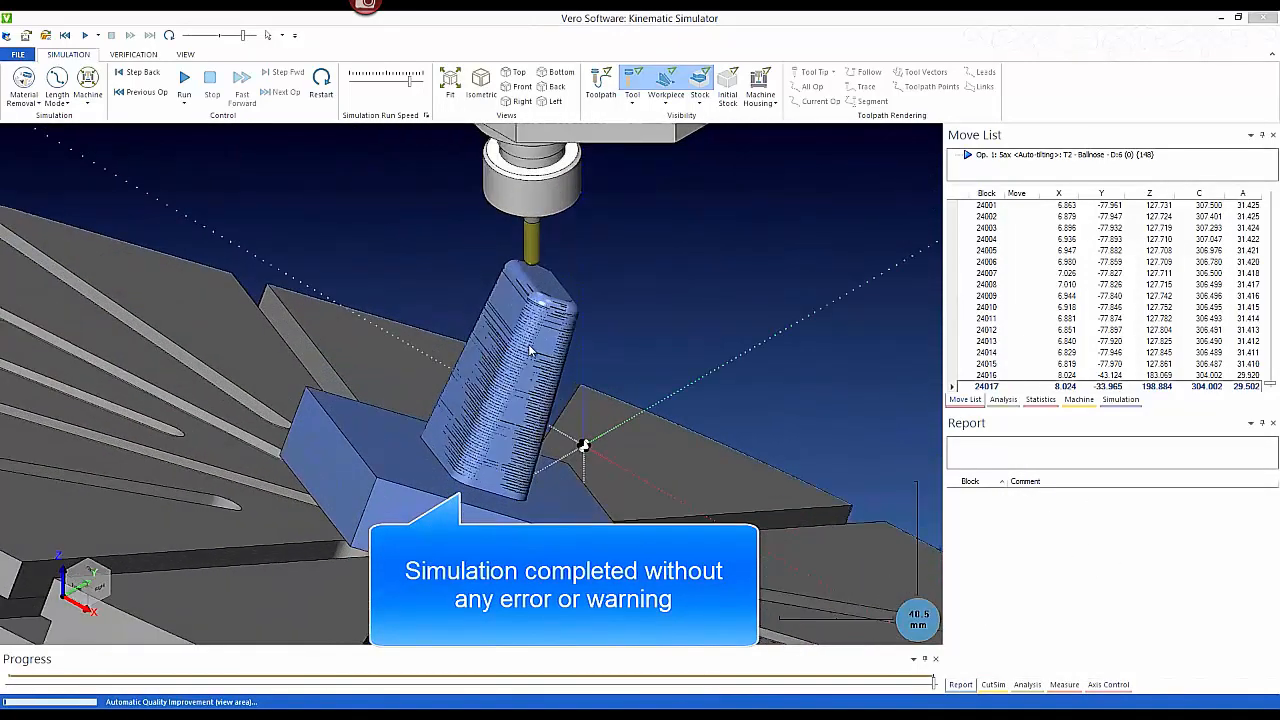
{"action": "middle_click_drag", "start_coordinate": [502, 351], "coordinate": [537, 352]}
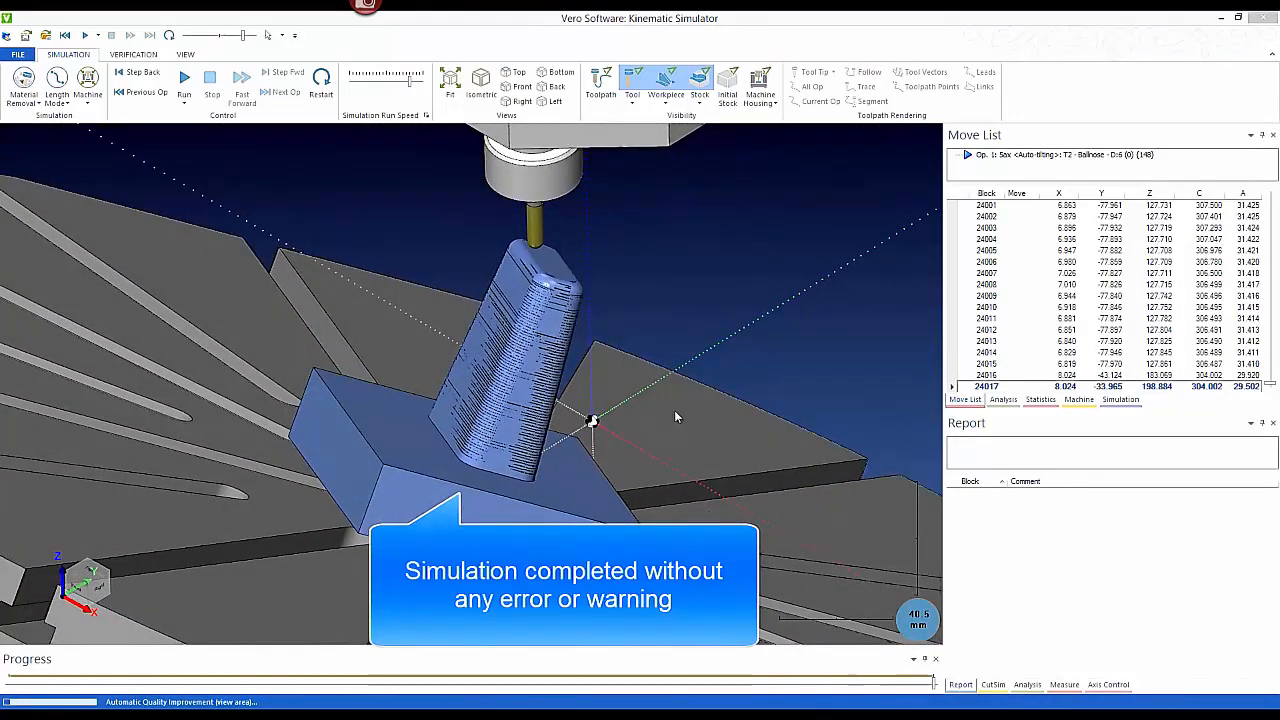